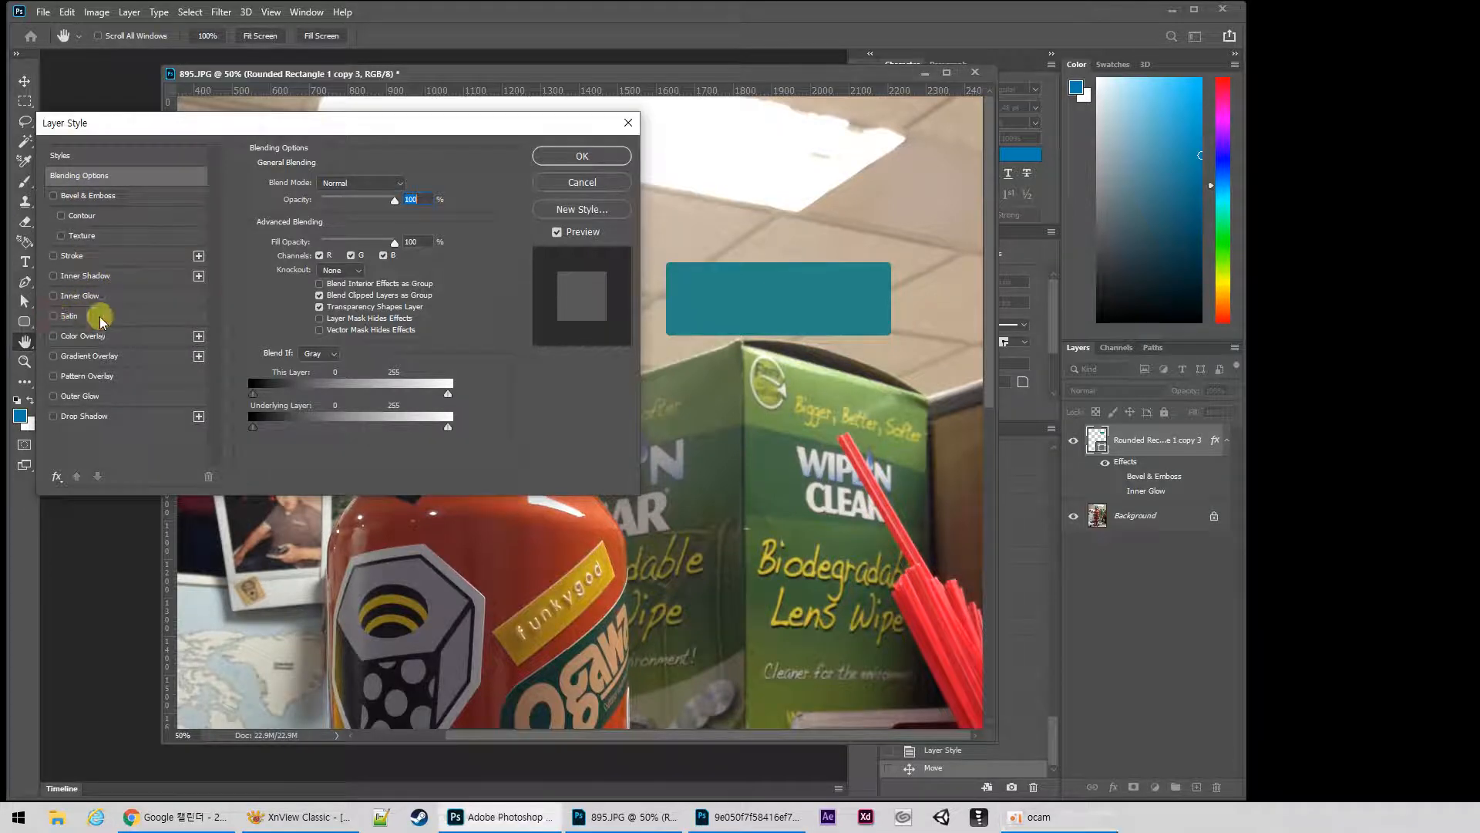
Add a Satin effect to the rounded rectangle with the Overlay blend mode and a white colour.
{"action": "left_click", "coordinate": [67, 317]}
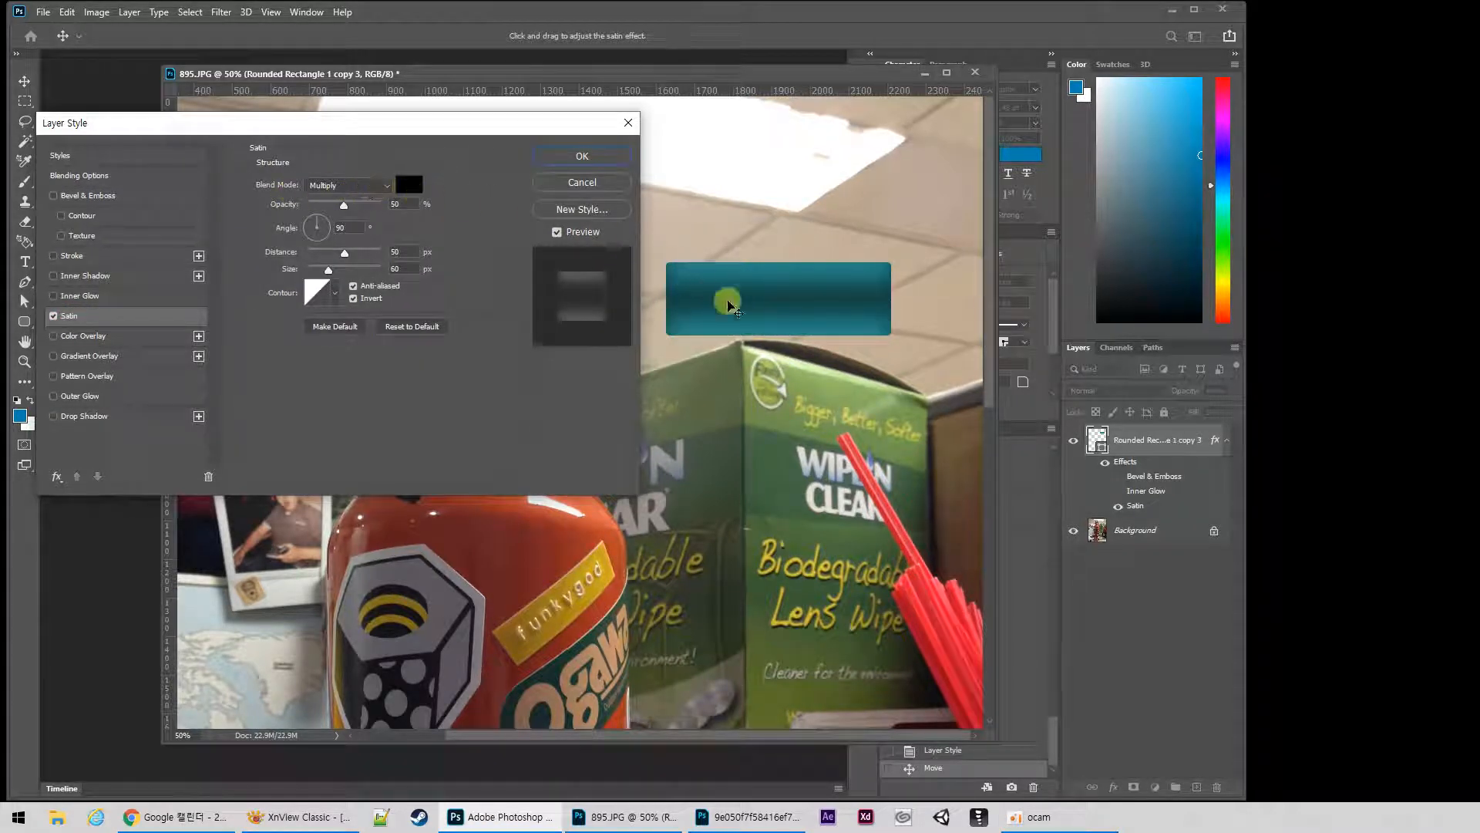
{"action": "left_click", "coordinate": [349, 186]}
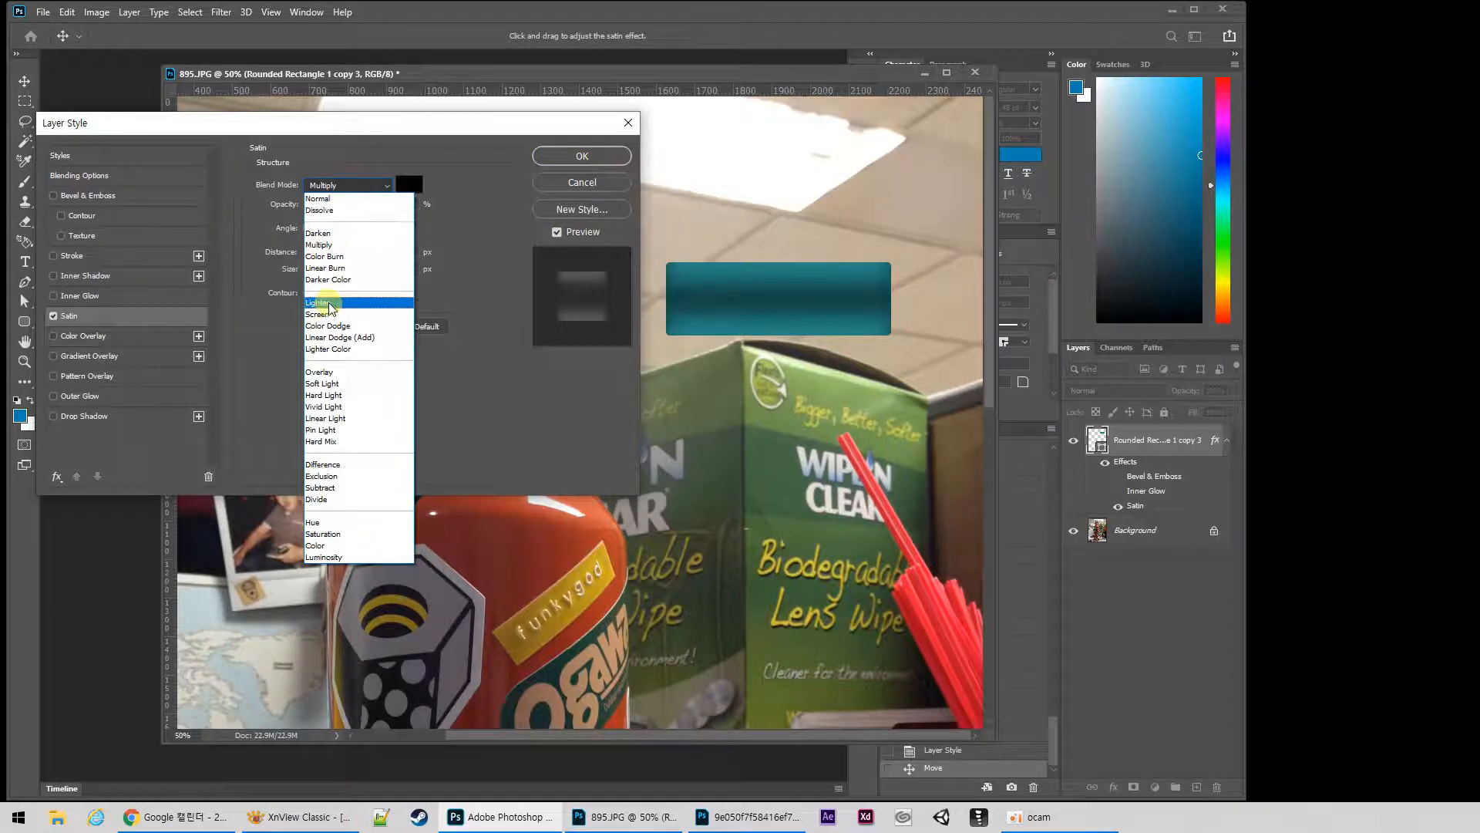
{"action": "left_click", "coordinate": [334, 374]}
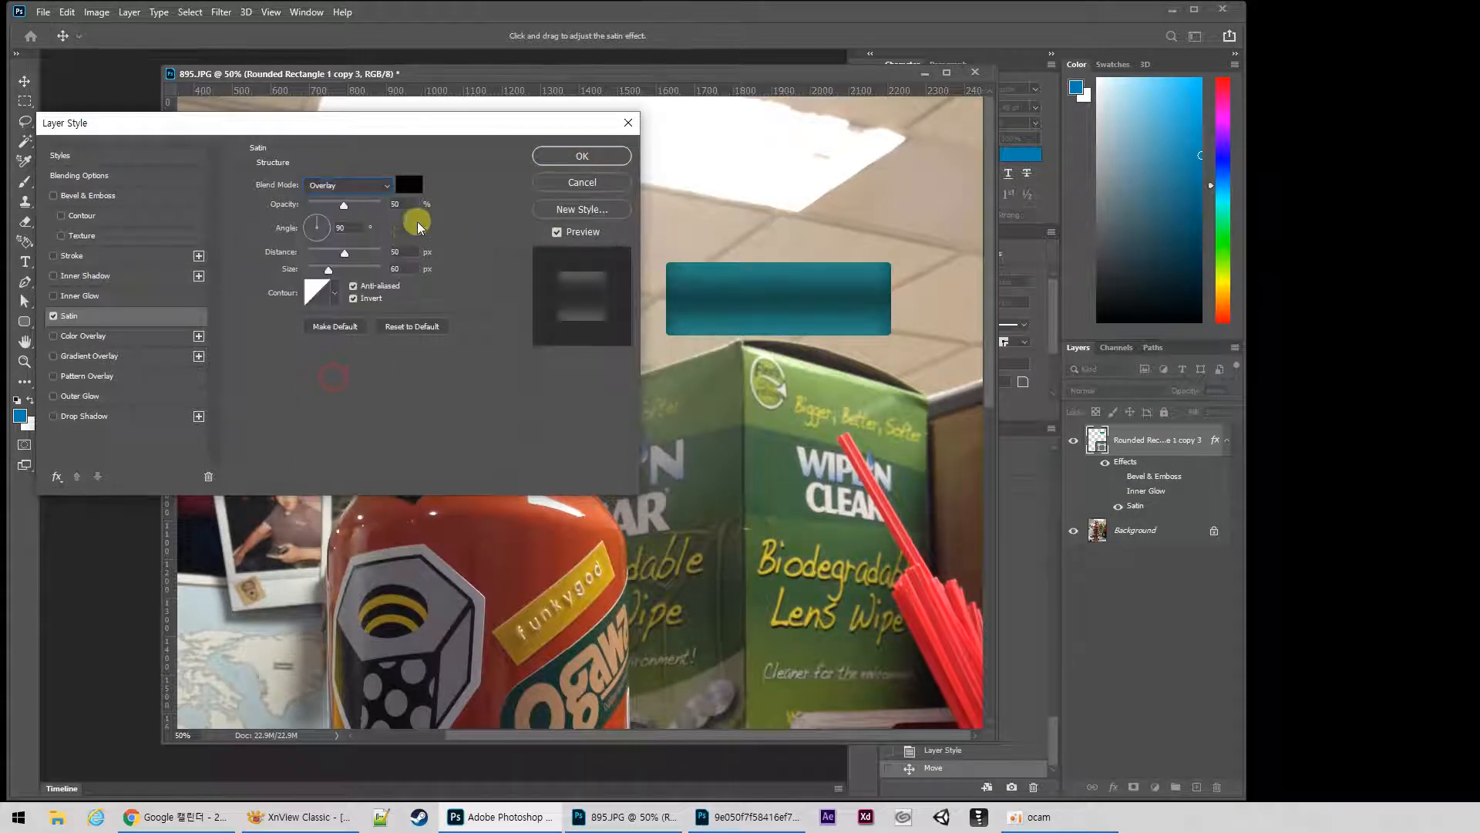
{"action": "left_click", "coordinate": [409, 185]}
{"action": "left_click_drag", "start_coordinate": [701, 265], "coordinate": [688, 189]}
{"action": "left_click_drag", "start_coordinate": [918, 155], "coordinate": [389, 383]}
{"action": "left_click", "coordinate": [505, 402]}
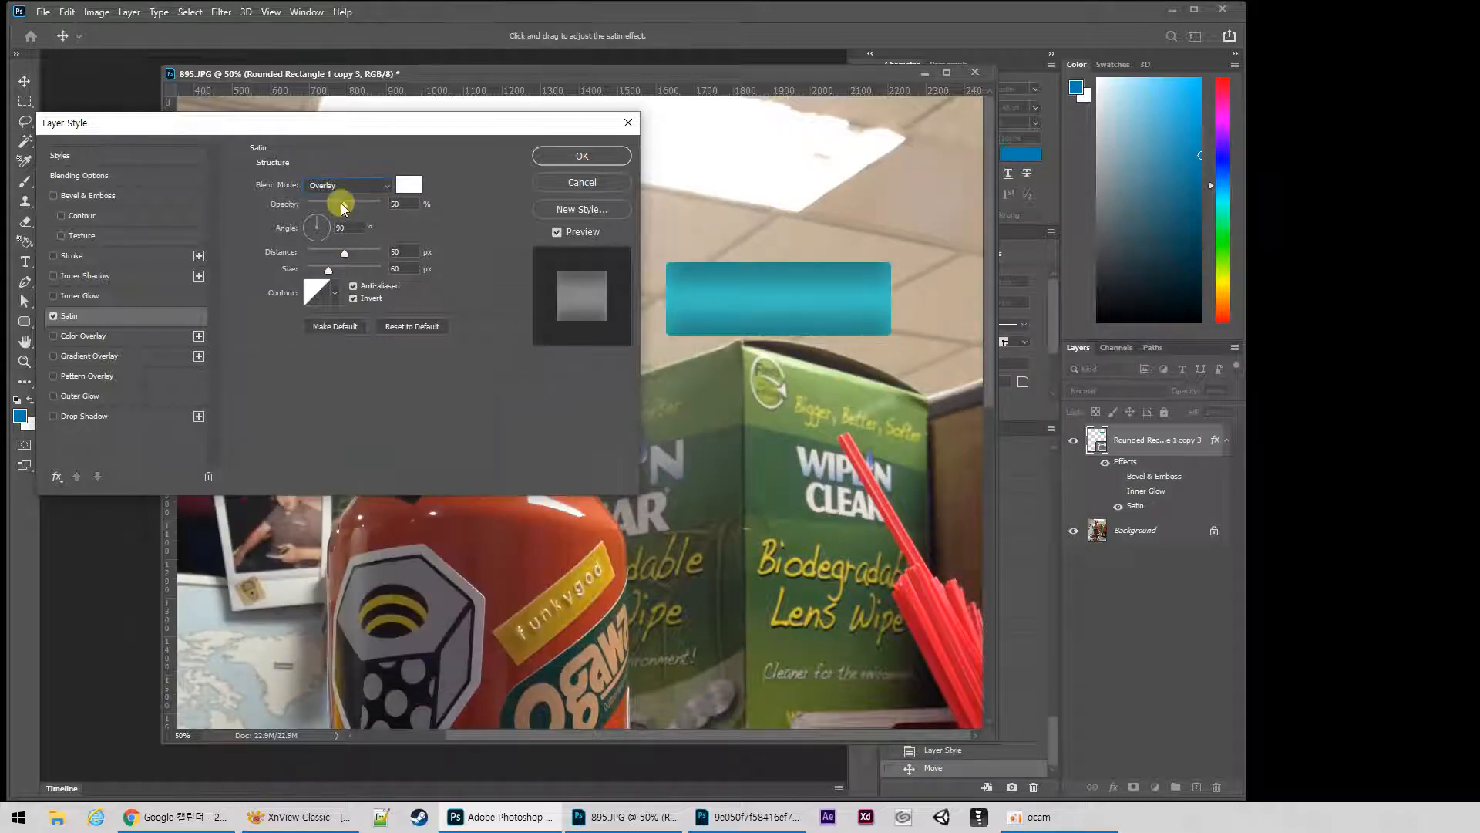
Set the Satin effect's opacity to 69%, its distance to 87 px and its size to 59 px.
{"action": "left_click_drag", "start_coordinate": [340, 202], "coordinate": [367, 202]}
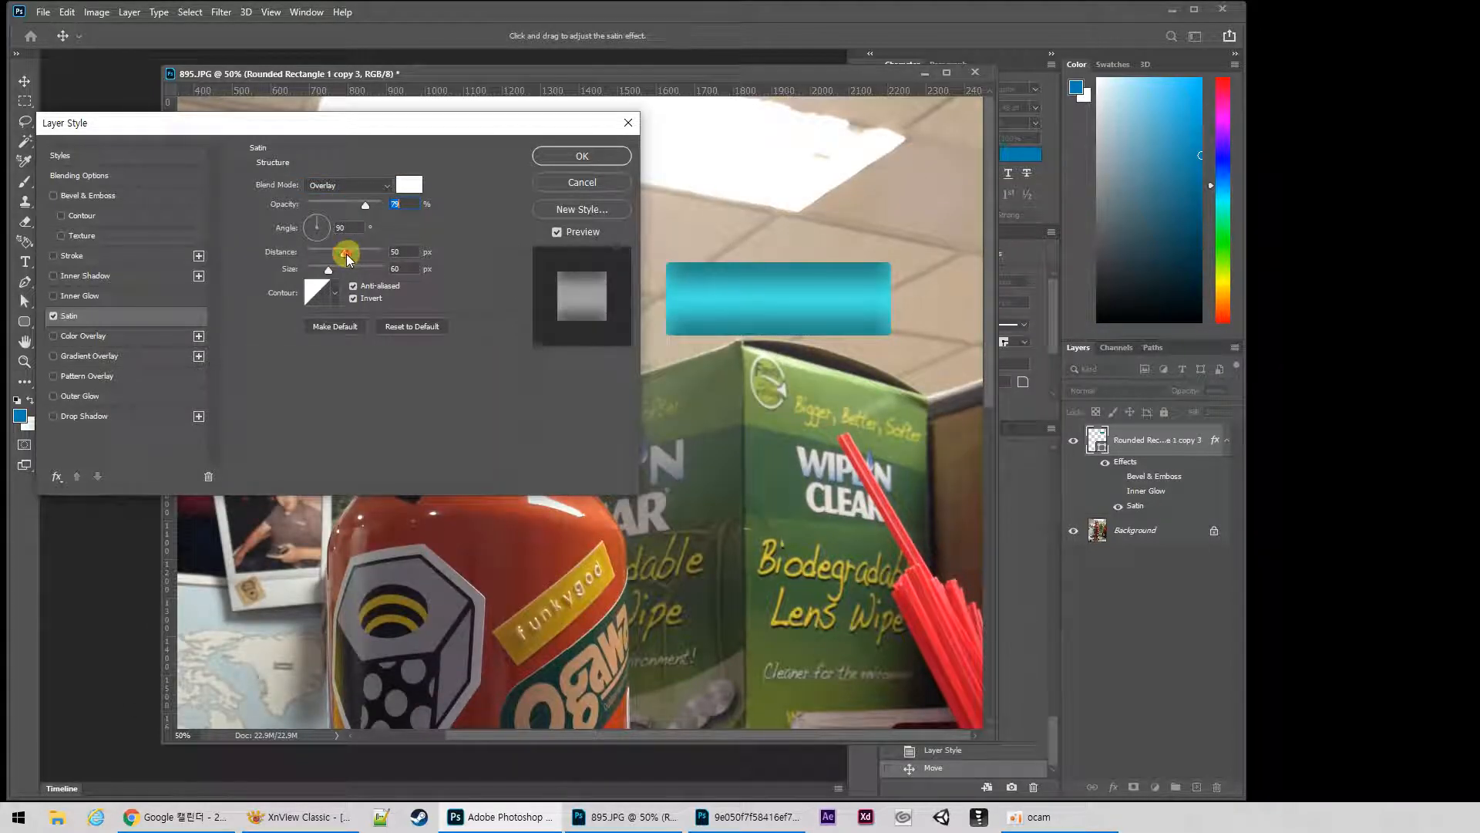
{"action": "left_click_drag", "start_coordinate": [345, 253], "coordinate": [333, 280]}
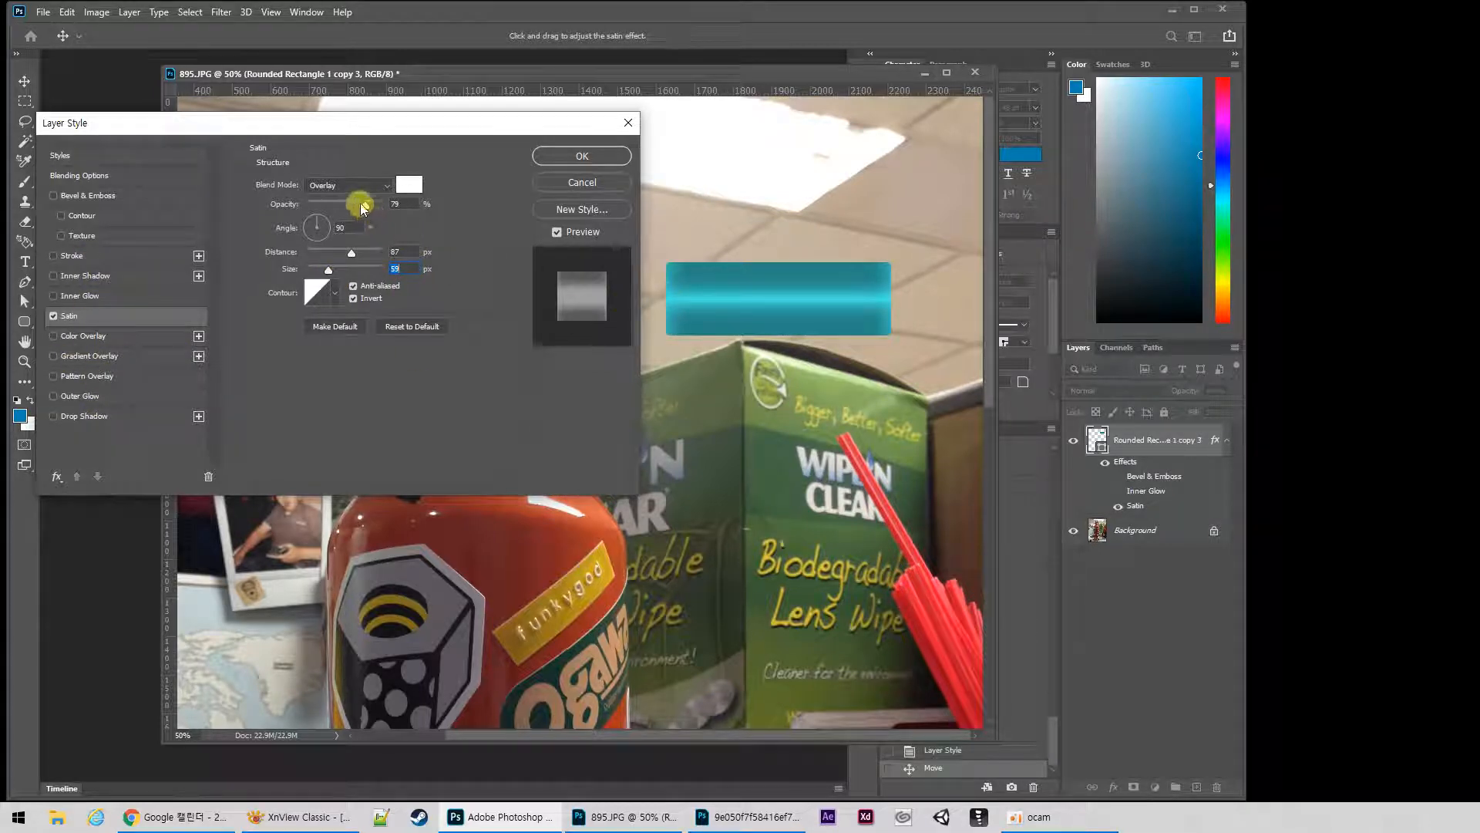
{"action": "left_click_drag", "start_coordinate": [349, 203], "coordinate": [360, 208]}
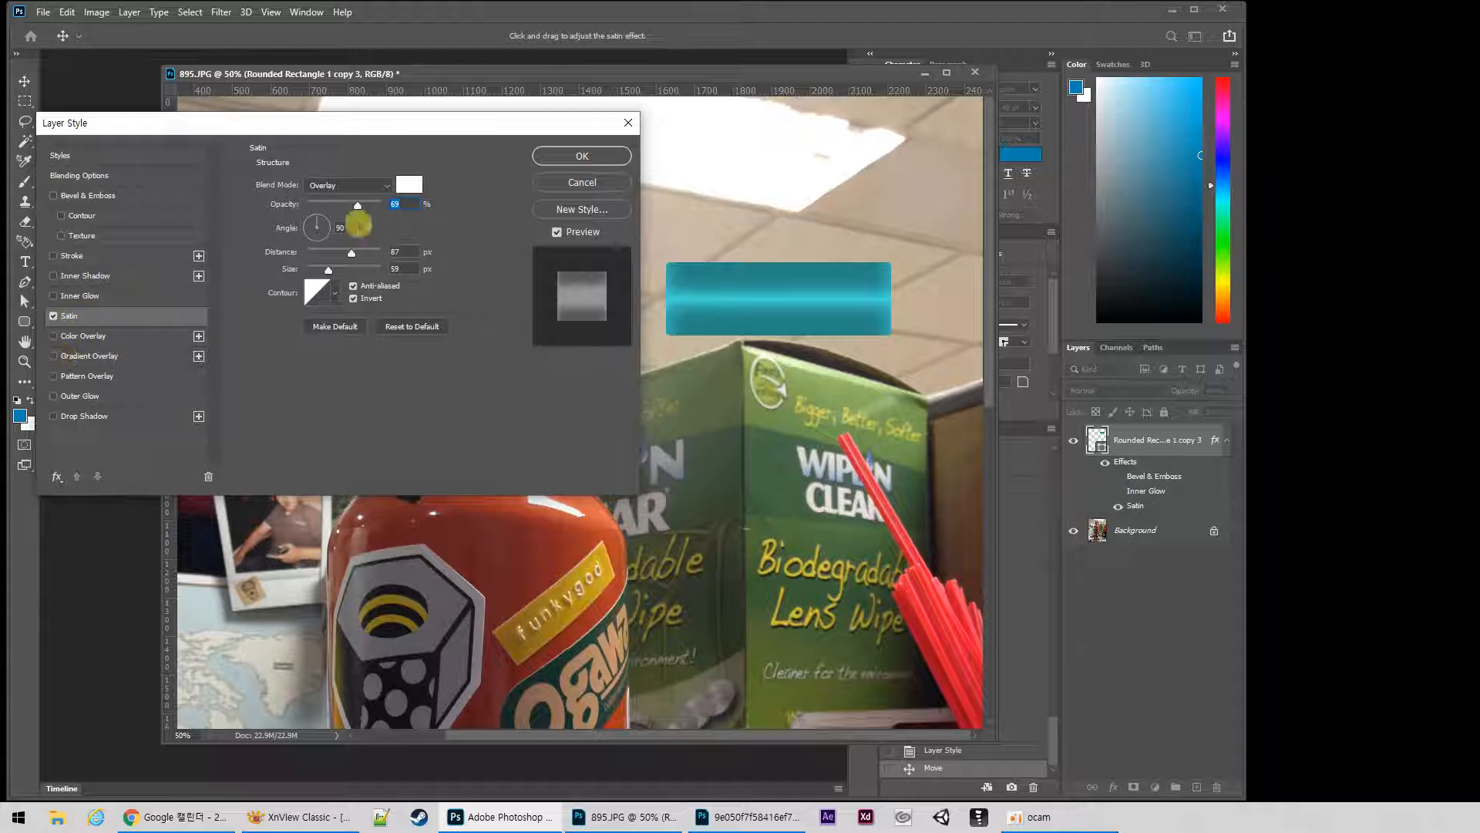
Change the Satin blend mode to Multiply and its colour to near-black 010101.
{"action": "left_click", "coordinate": [337, 186]}
{"action": "left_click", "coordinate": [319, 244]}
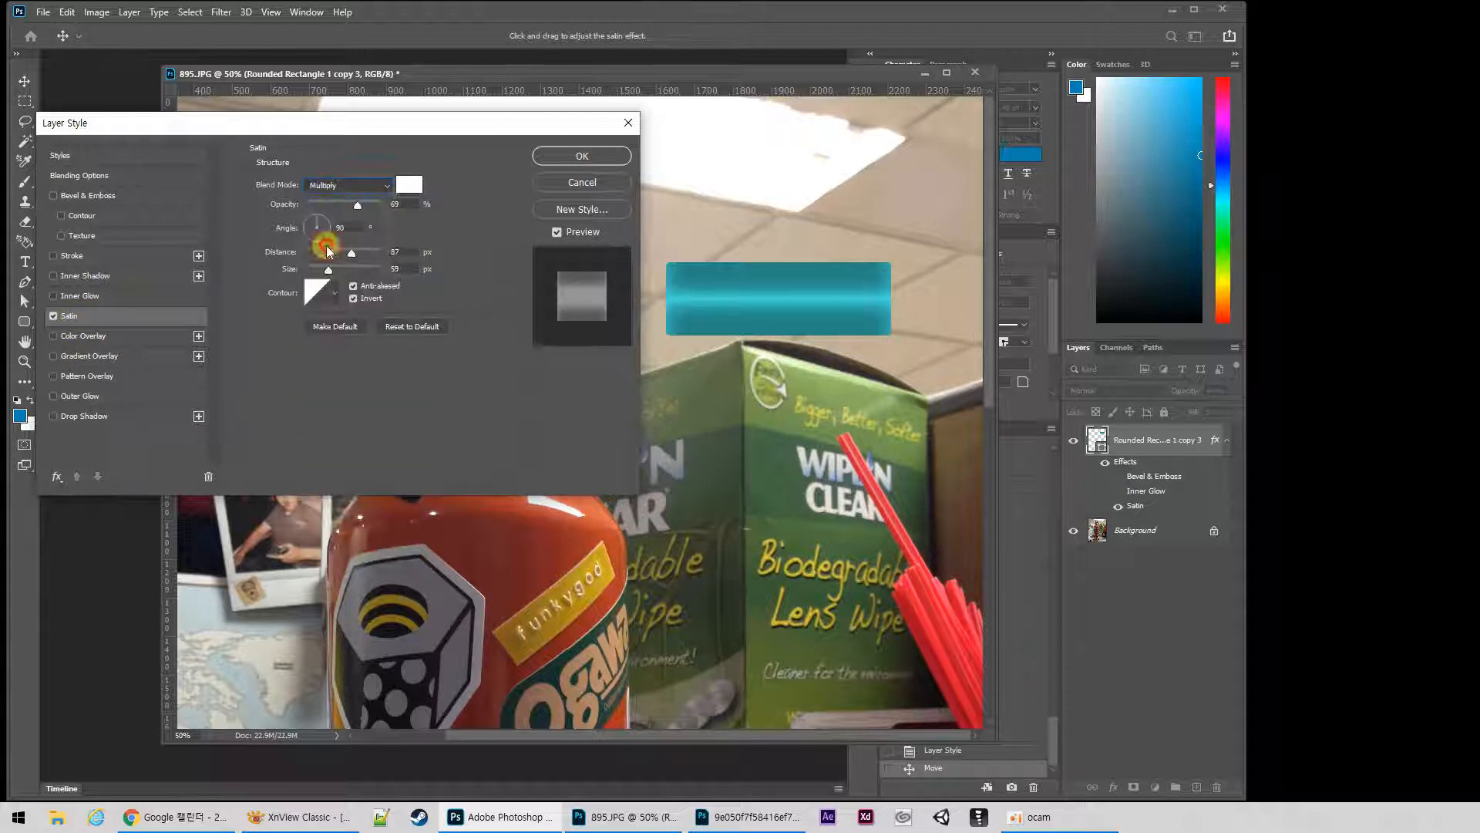
{"action": "left_click", "coordinate": [409, 185]}
{"action": "left_click_drag", "start_coordinate": [331, 484], "coordinate": [158, 604]}
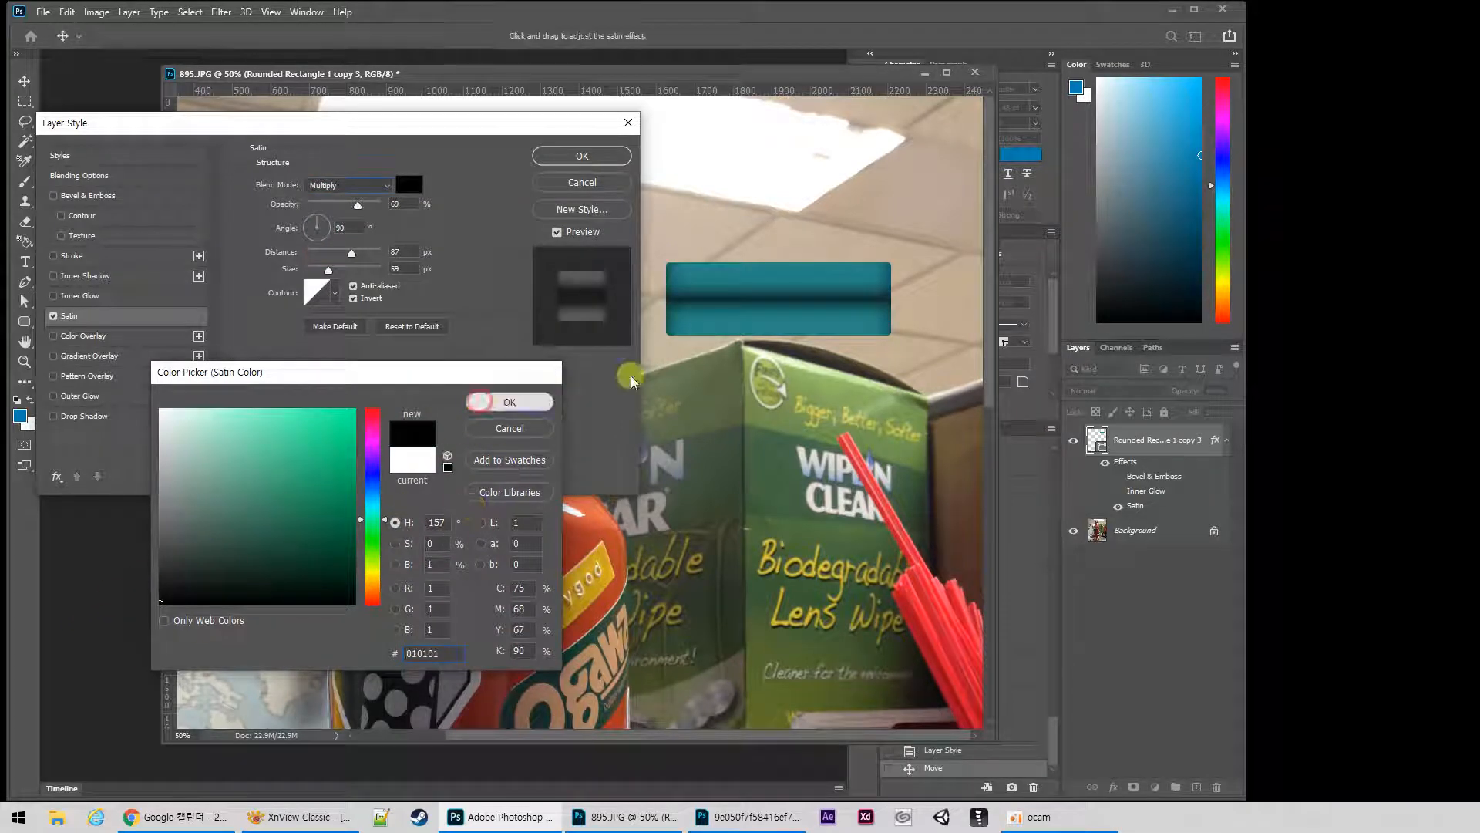
{"action": "left_click", "coordinate": [510, 401]}
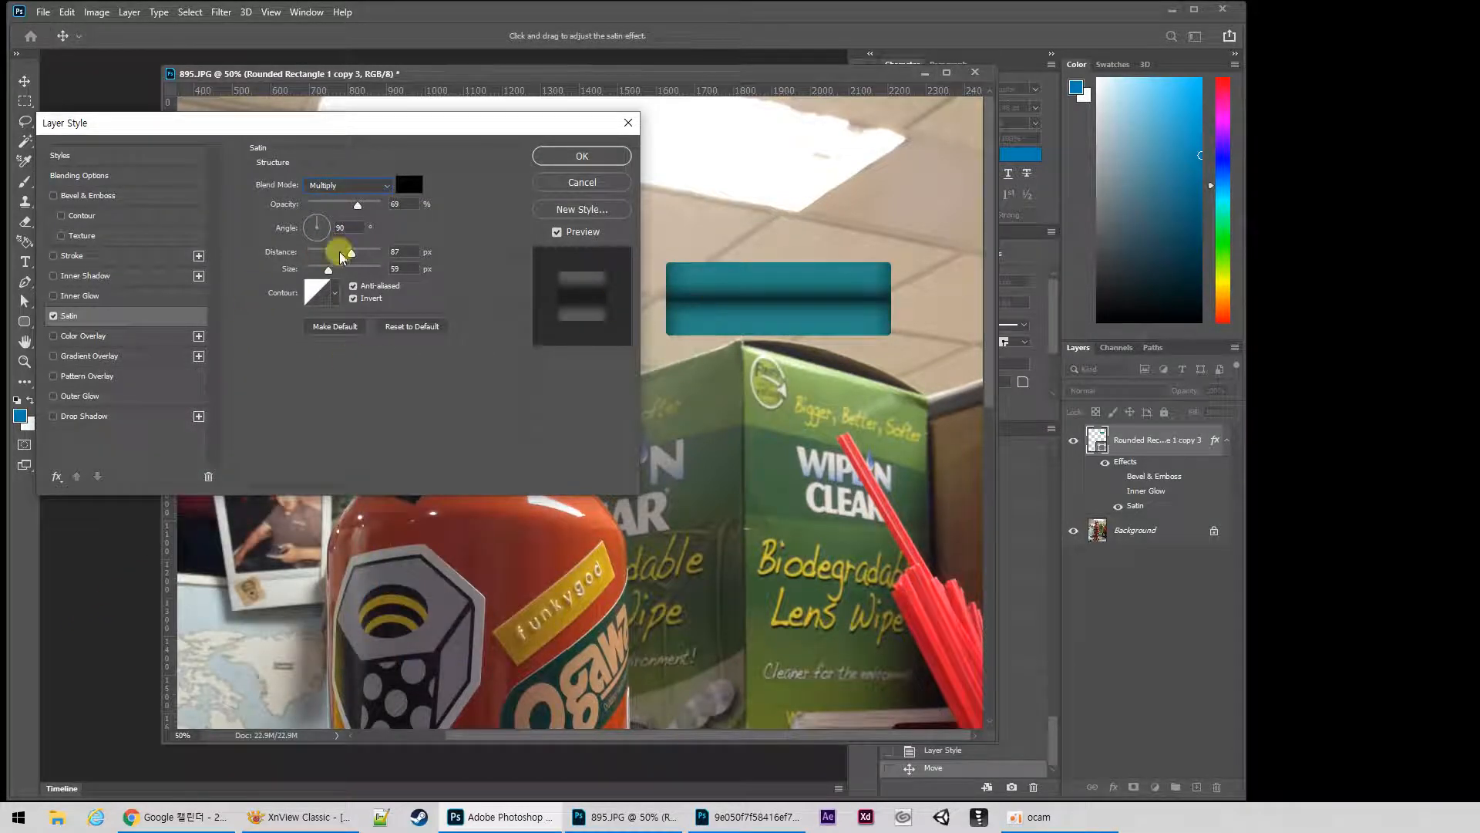
Try several contour presets for the Satin effect, ending with the inverted cone shape, and turn the effect off.
{"action": "left_click", "coordinate": [312, 294]}
{"action": "left_click", "coordinate": [514, 347]}
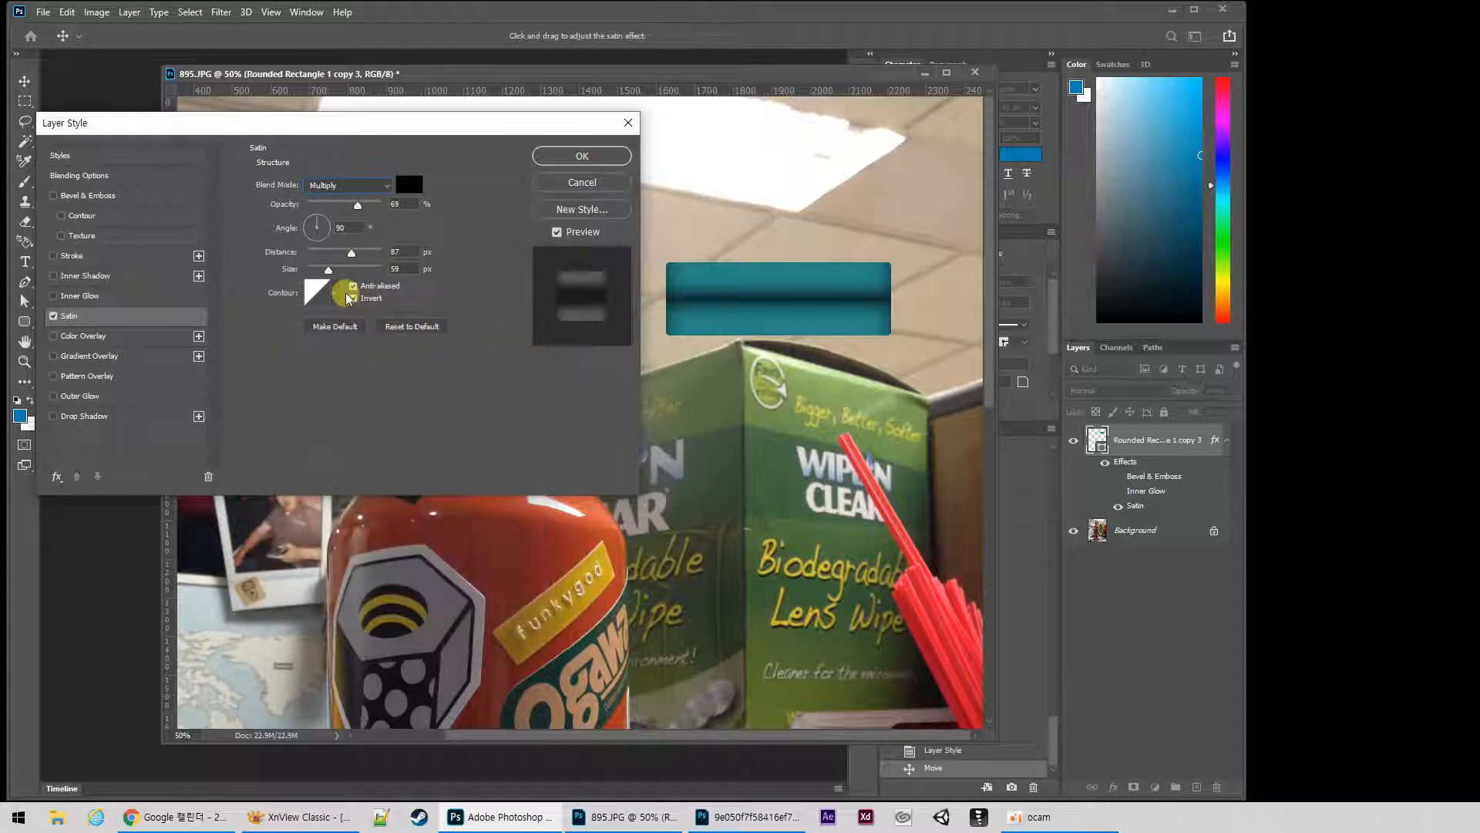
{"action": "left_click", "coordinate": [335, 293]}
{"action": "left_click", "coordinate": [266, 352]}
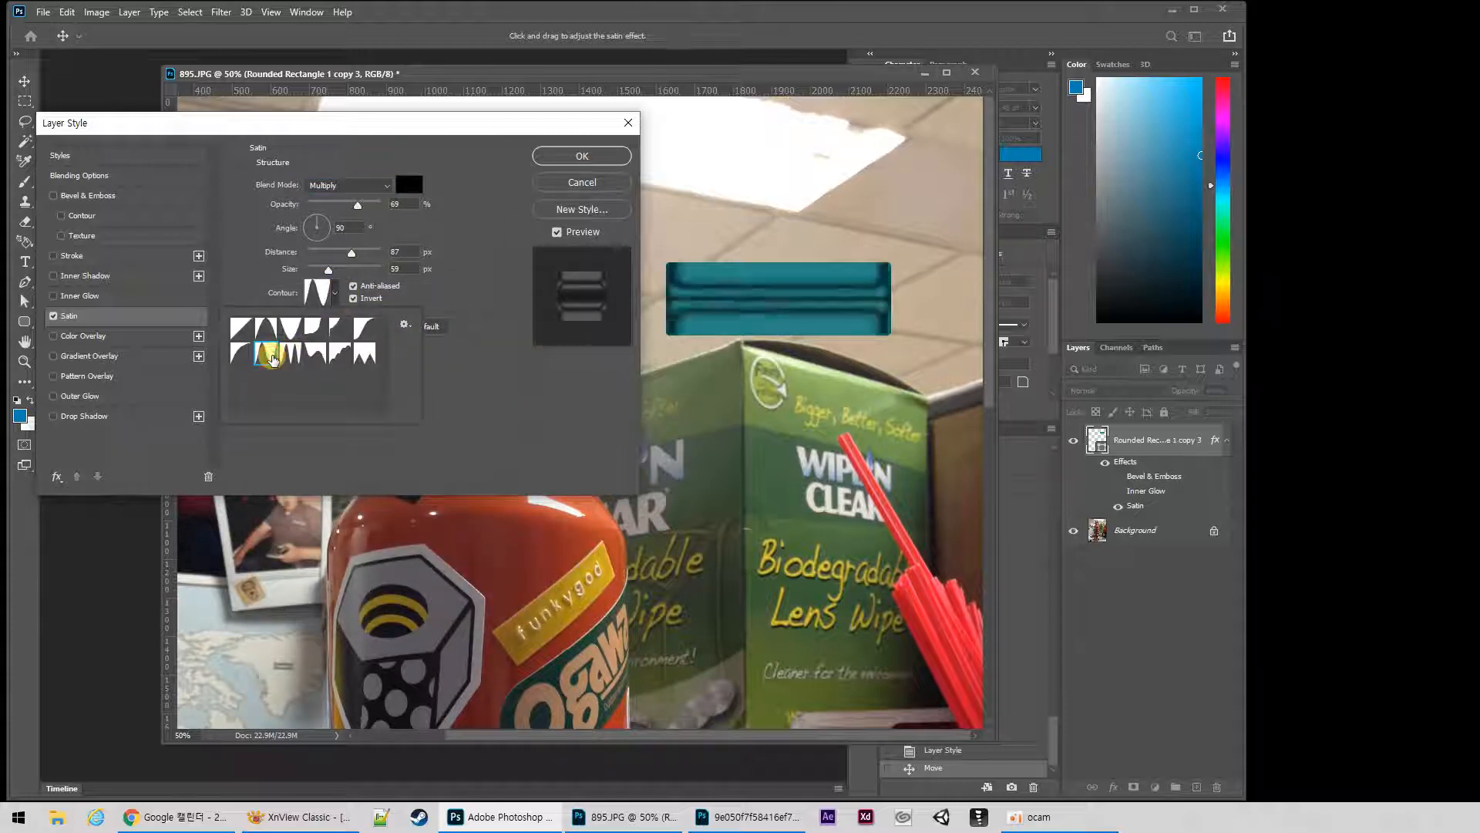
{"action": "left_click", "coordinate": [291, 355]}
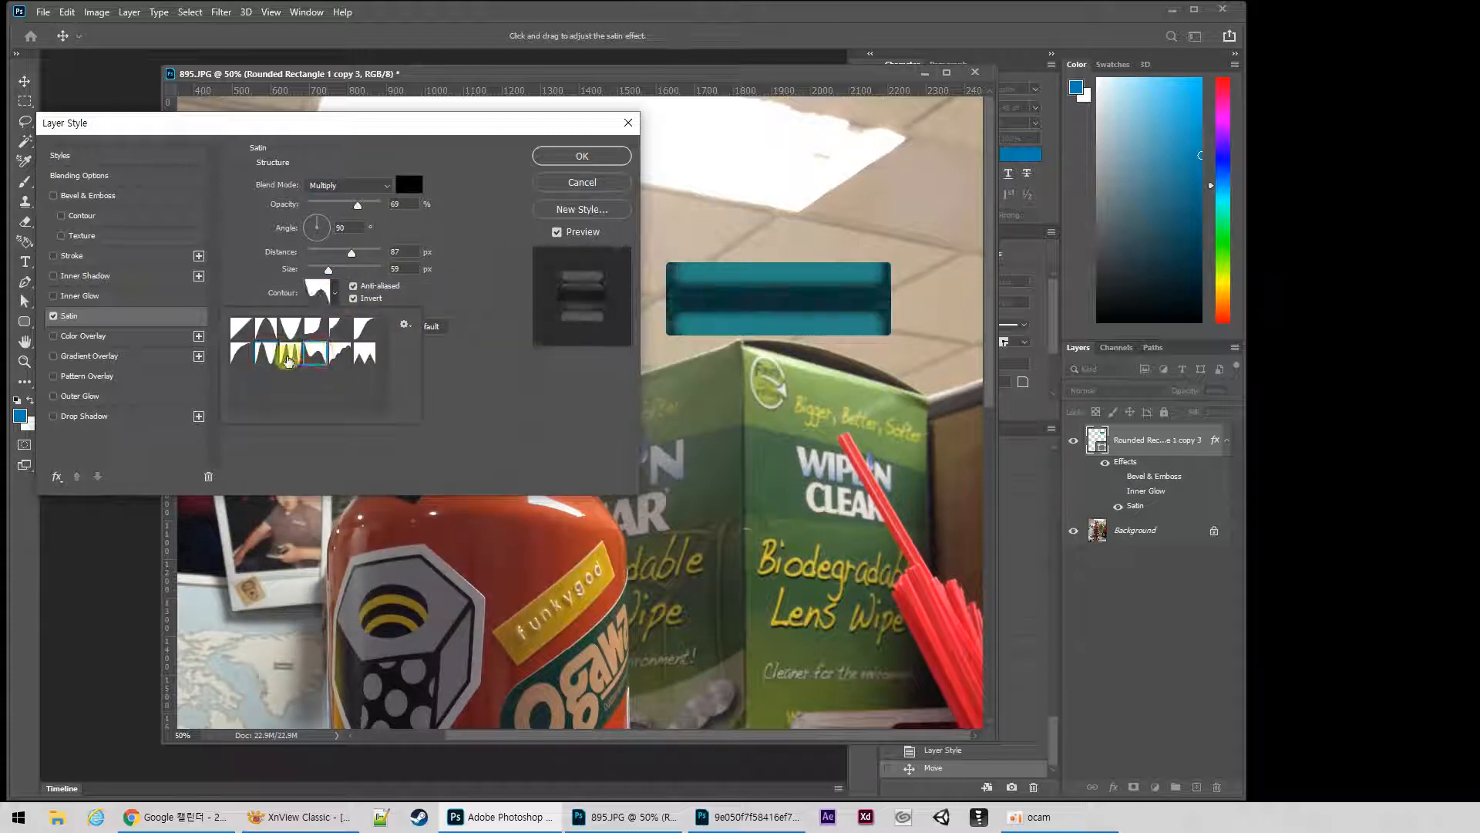
{"action": "left_click", "coordinate": [328, 326]}
{"action": "left_click", "coordinate": [291, 327]}
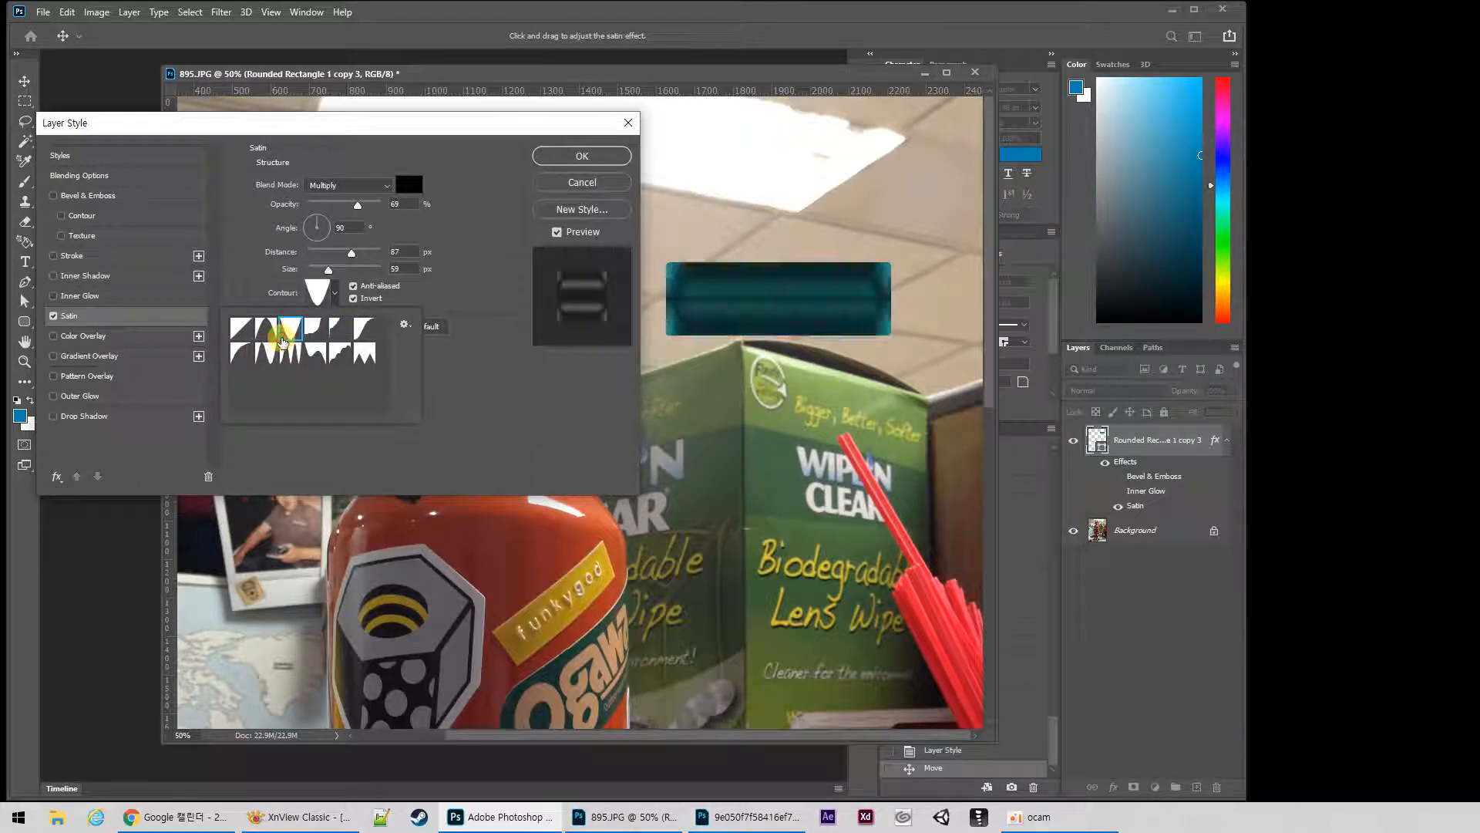
{"action": "left_click", "coordinate": [52, 317]}
{"action": "left_click", "coordinate": [52, 317]}
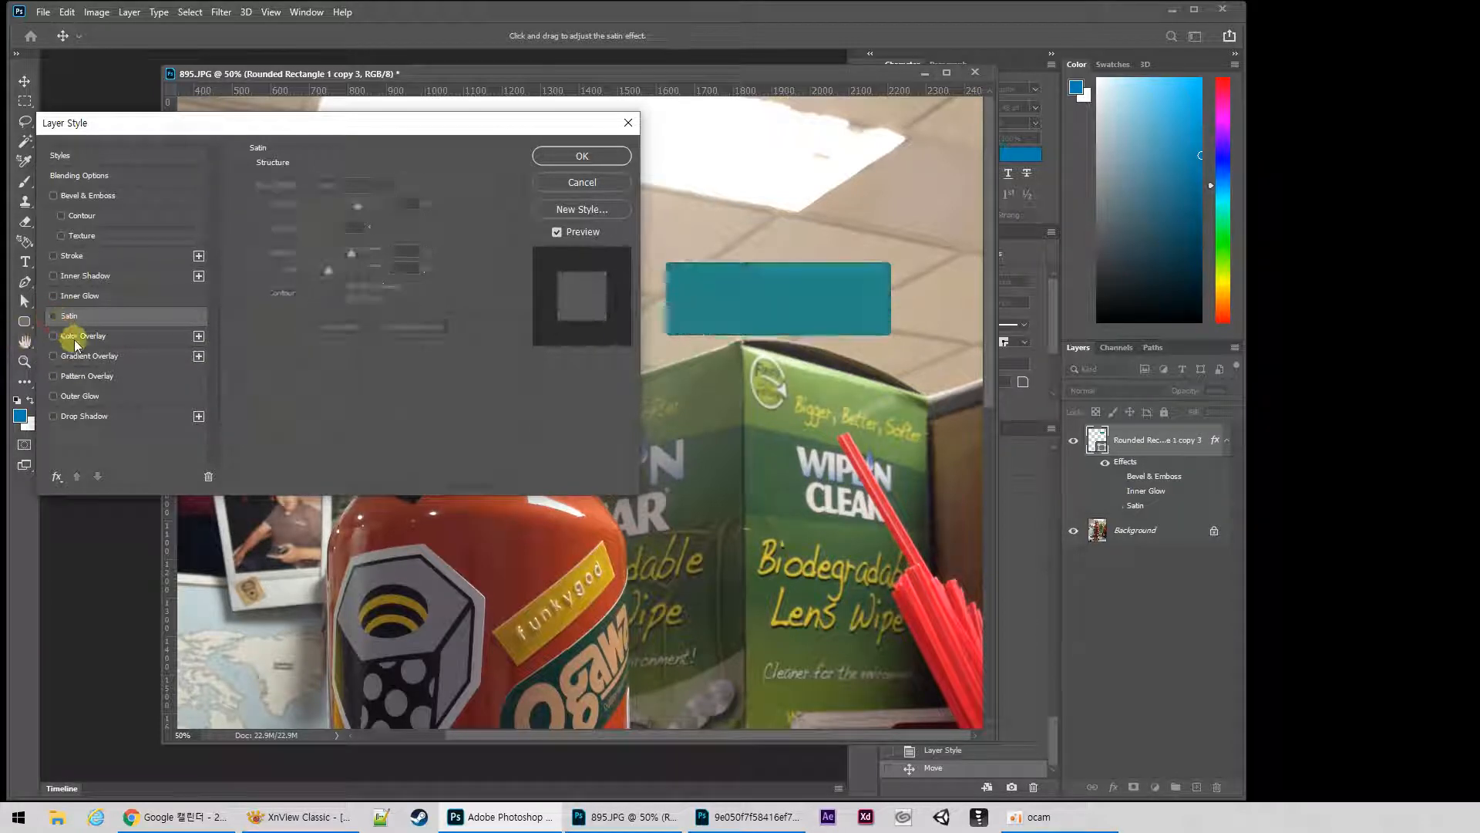
Add a Color Overlay to the rounded rectangle in blue 1e68ff at 100% opacity and apply the layer style.
{"action": "left_click", "coordinate": [85, 340]}
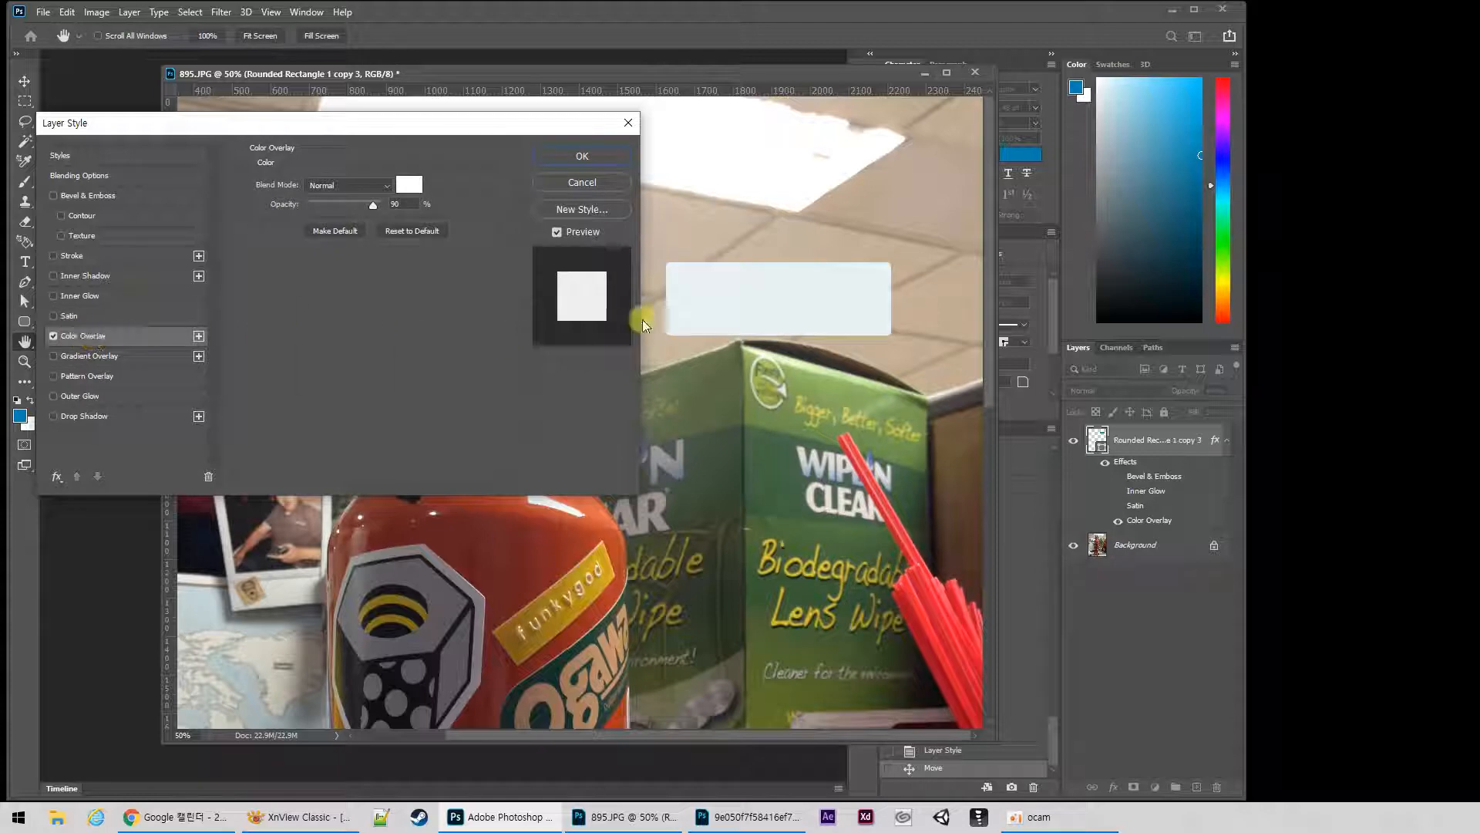
{"action": "left_click_drag", "start_coordinate": [374, 206], "coordinate": [406, 208]}
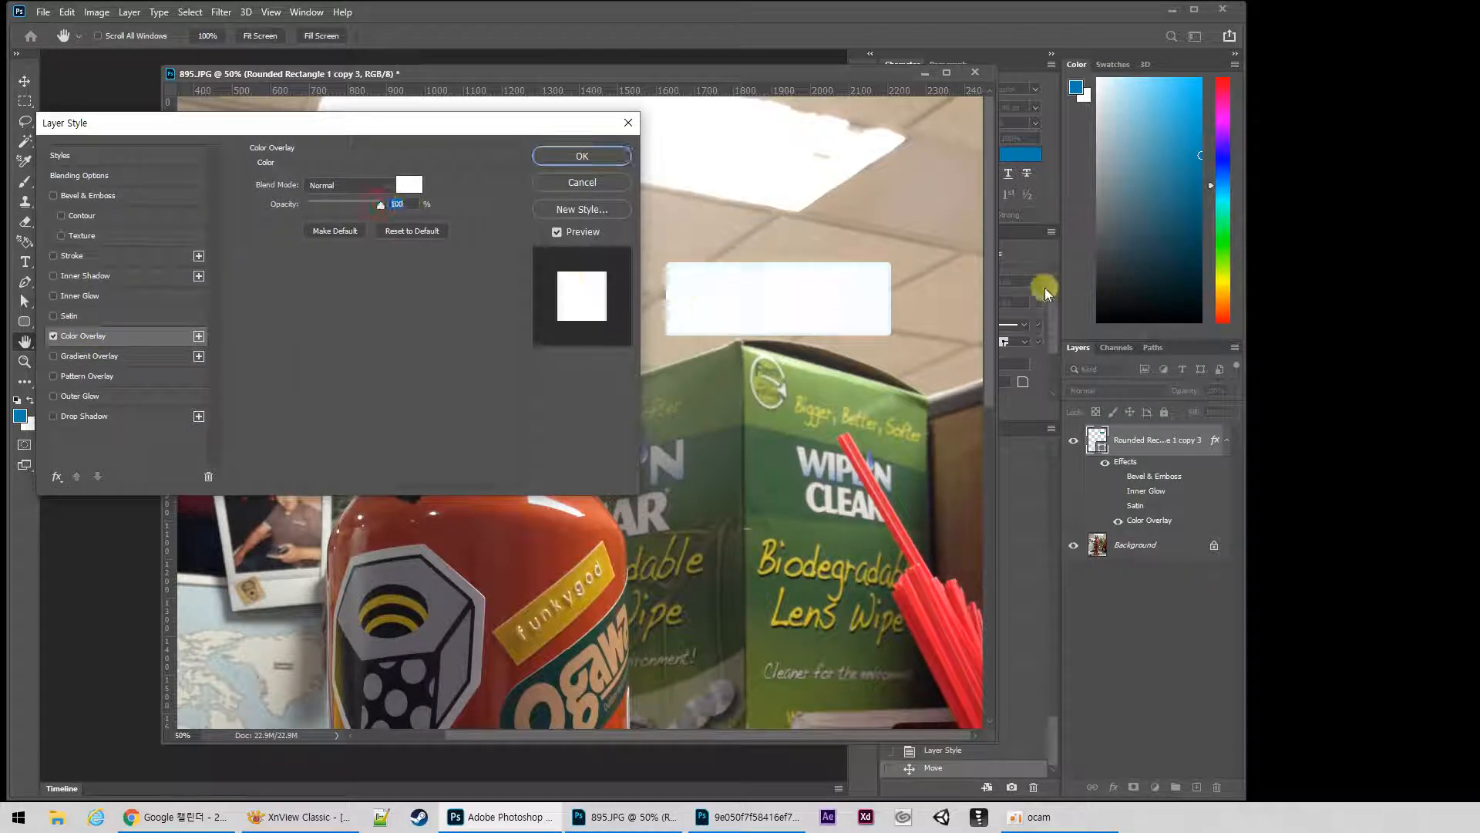
{"action": "left_click", "coordinate": [423, 183]}
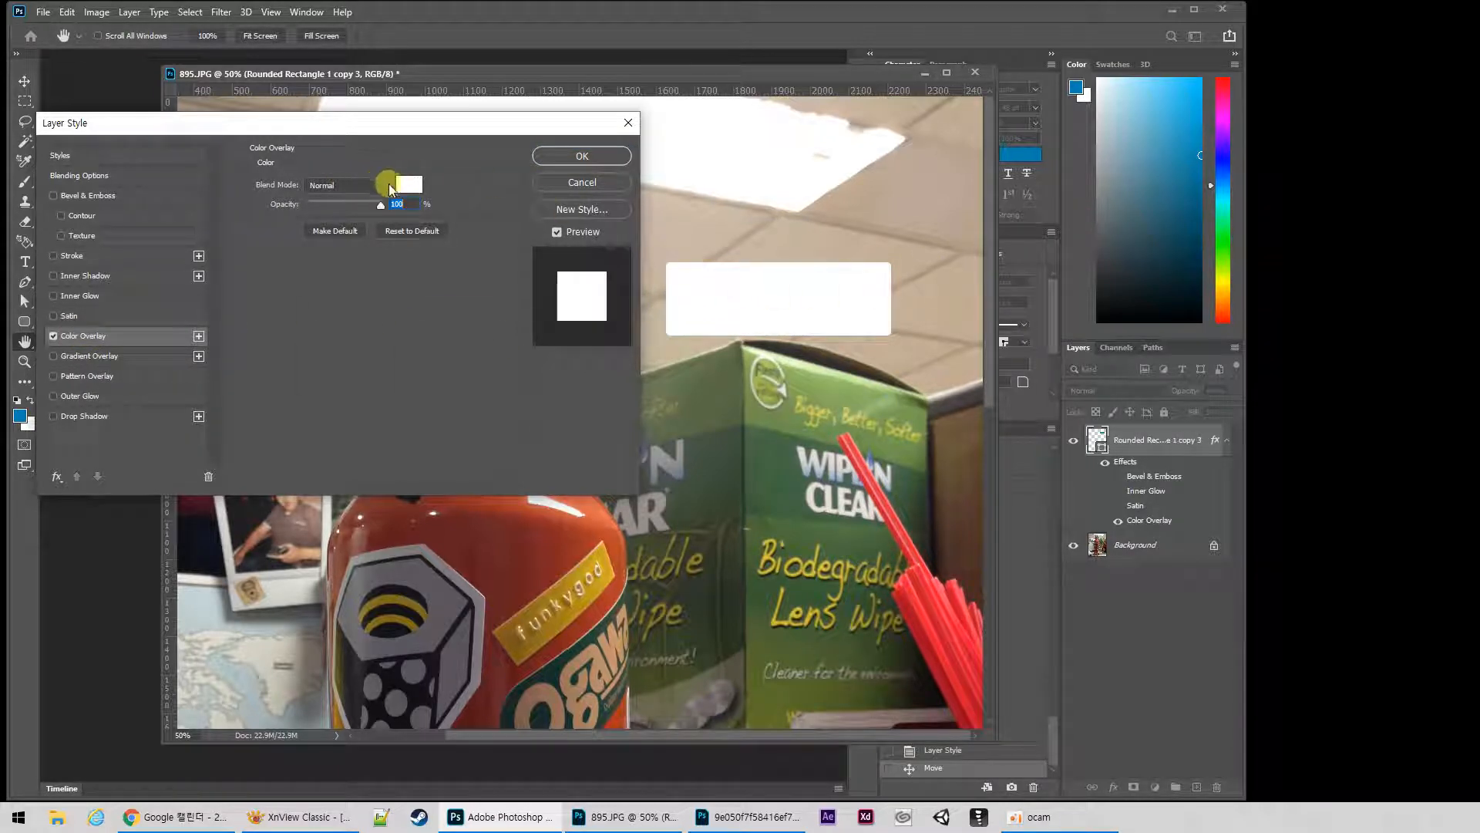
{"action": "left_click", "coordinate": [315, 437]}
{"action": "type", "text": "65eff4"}
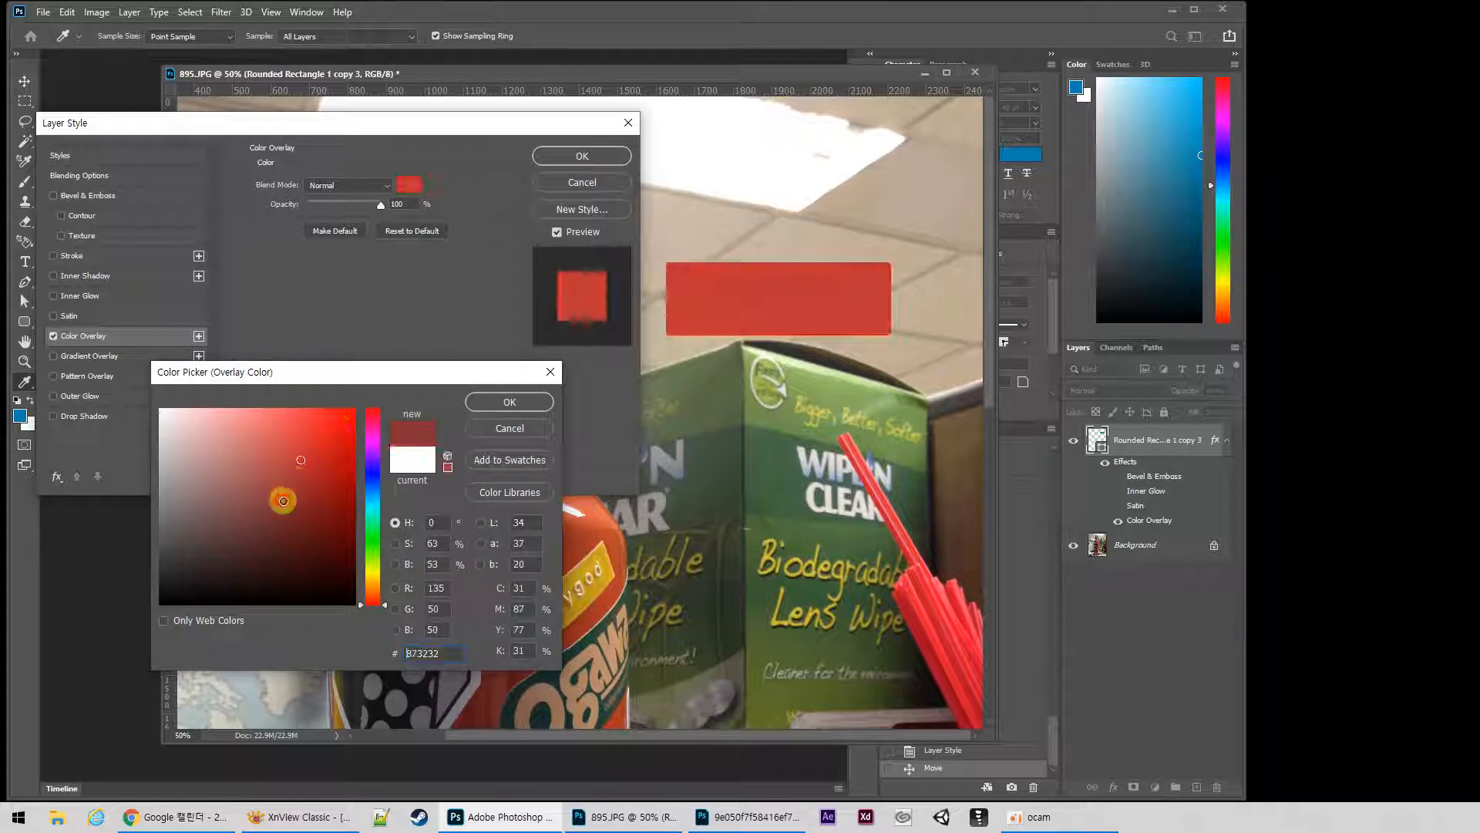
{"action": "mouse_move", "coordinate": [285, 441]}
{"action": "left_mouse_down"}
{"action": "mouse_move", "coordinate": [320, 473]}
{"action": "mouse_move", "coordinate": [315, 501]}
{"action": "left_mouse_up"}
{"action": "left_click", "coordinate": [290, 451]}
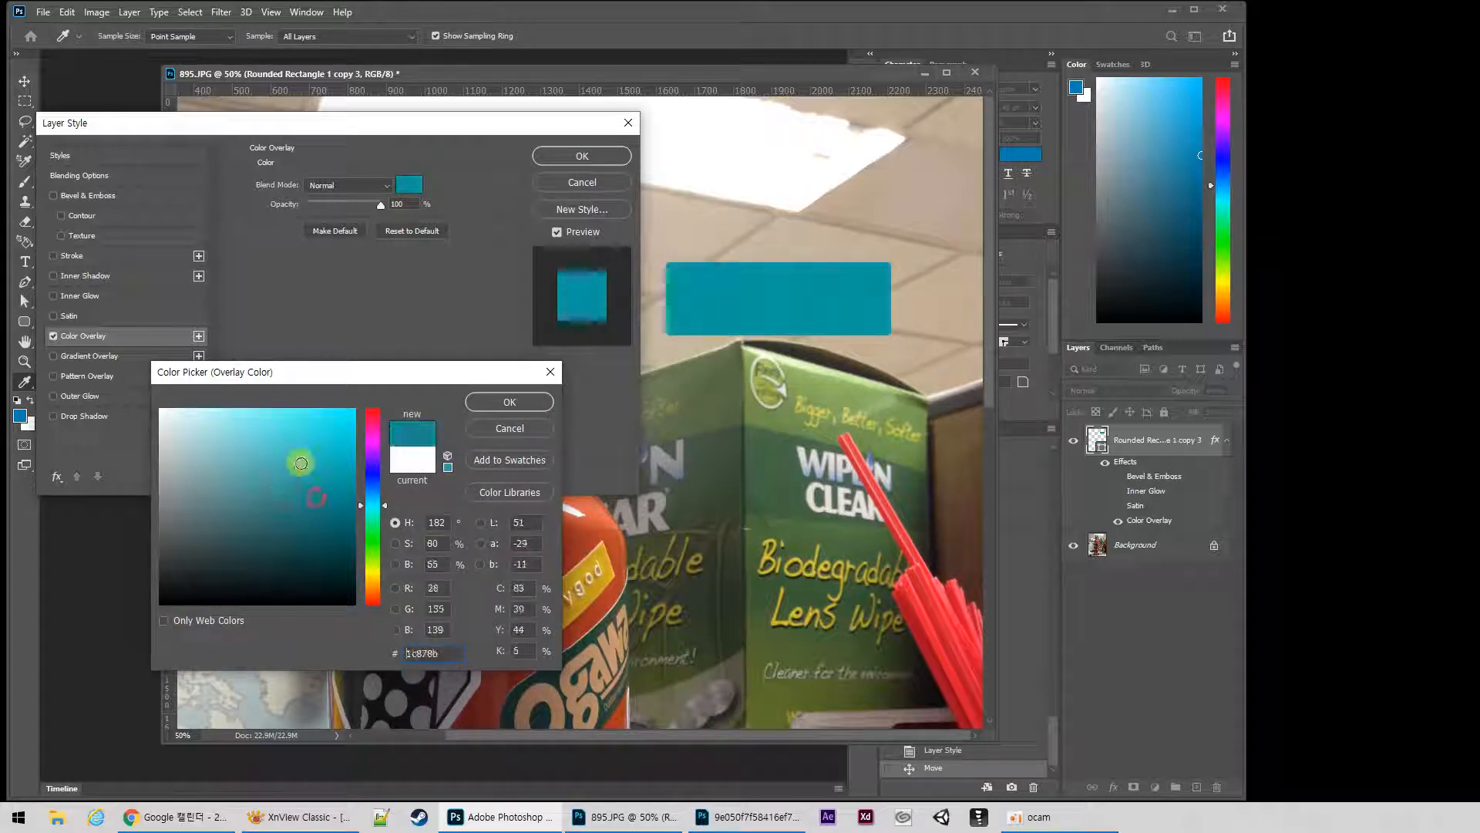
{"action": "left_click", "coordinate": [373, 486]}
{"action": "left_click_drag", "start_coordinate": [330, 437], "coordinate": [331, 397]}
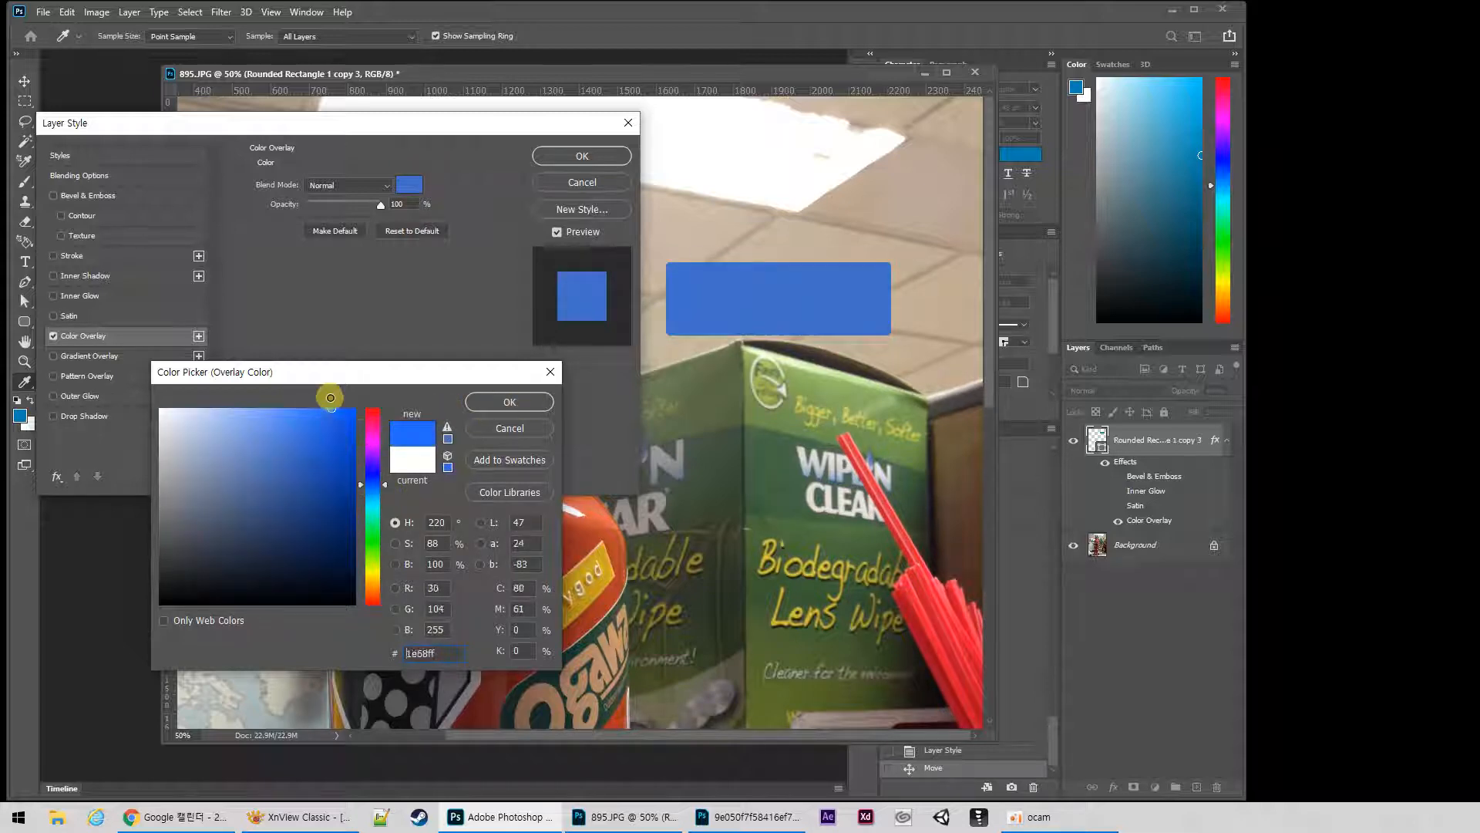
{"action": "left_click", "coordinate": [509, 401]}
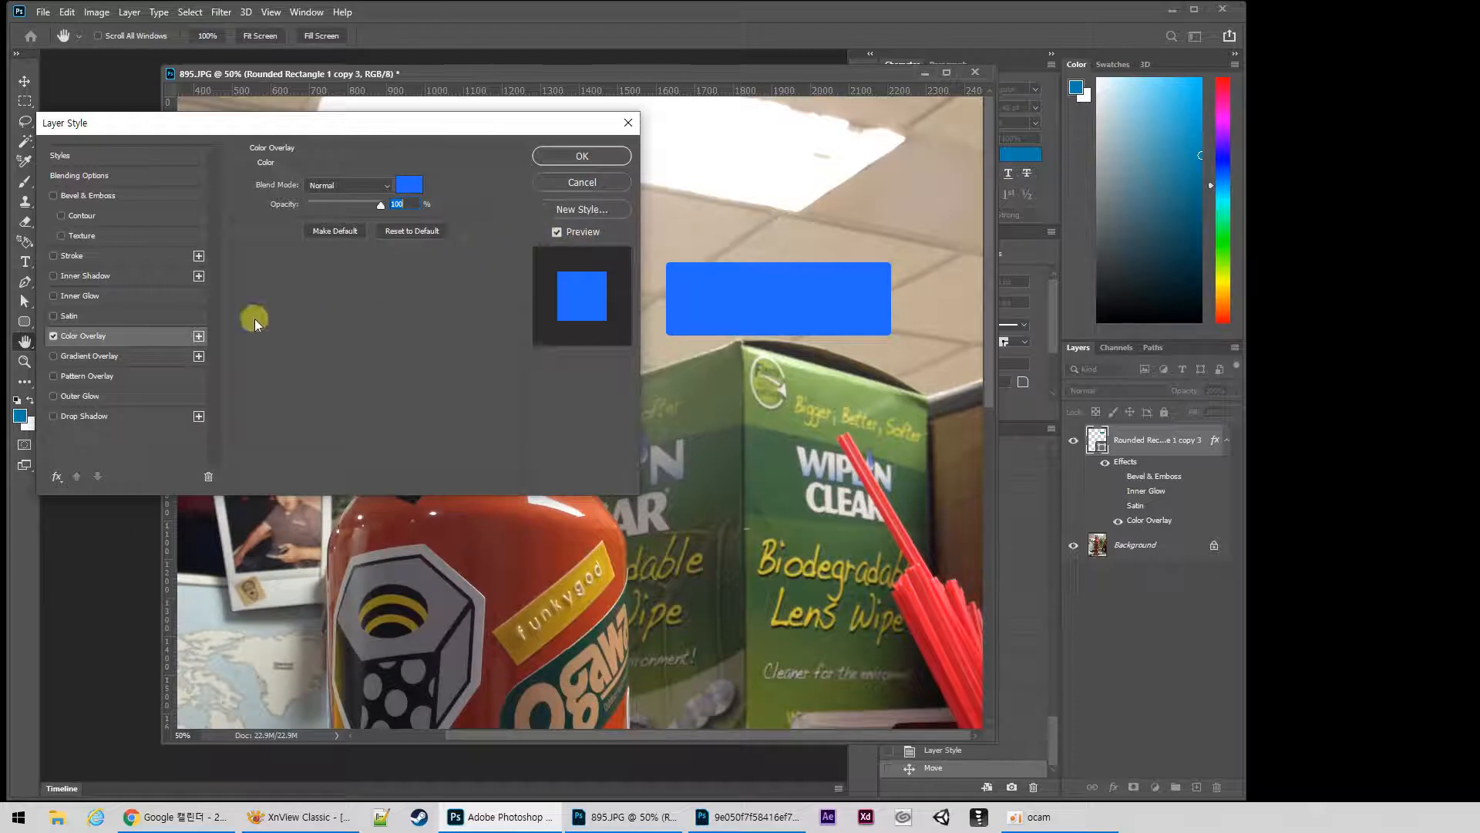
{"action": "left_click", "coordinate": [566, 156]}
Hide the rounded rectangle's Color Overlay effect and shift the image window to uncover the shape properties.
{"action": "left_click", "coordinate": [1119, 506]}
{"action": "left_click", "coordinate": [1099, 444]}
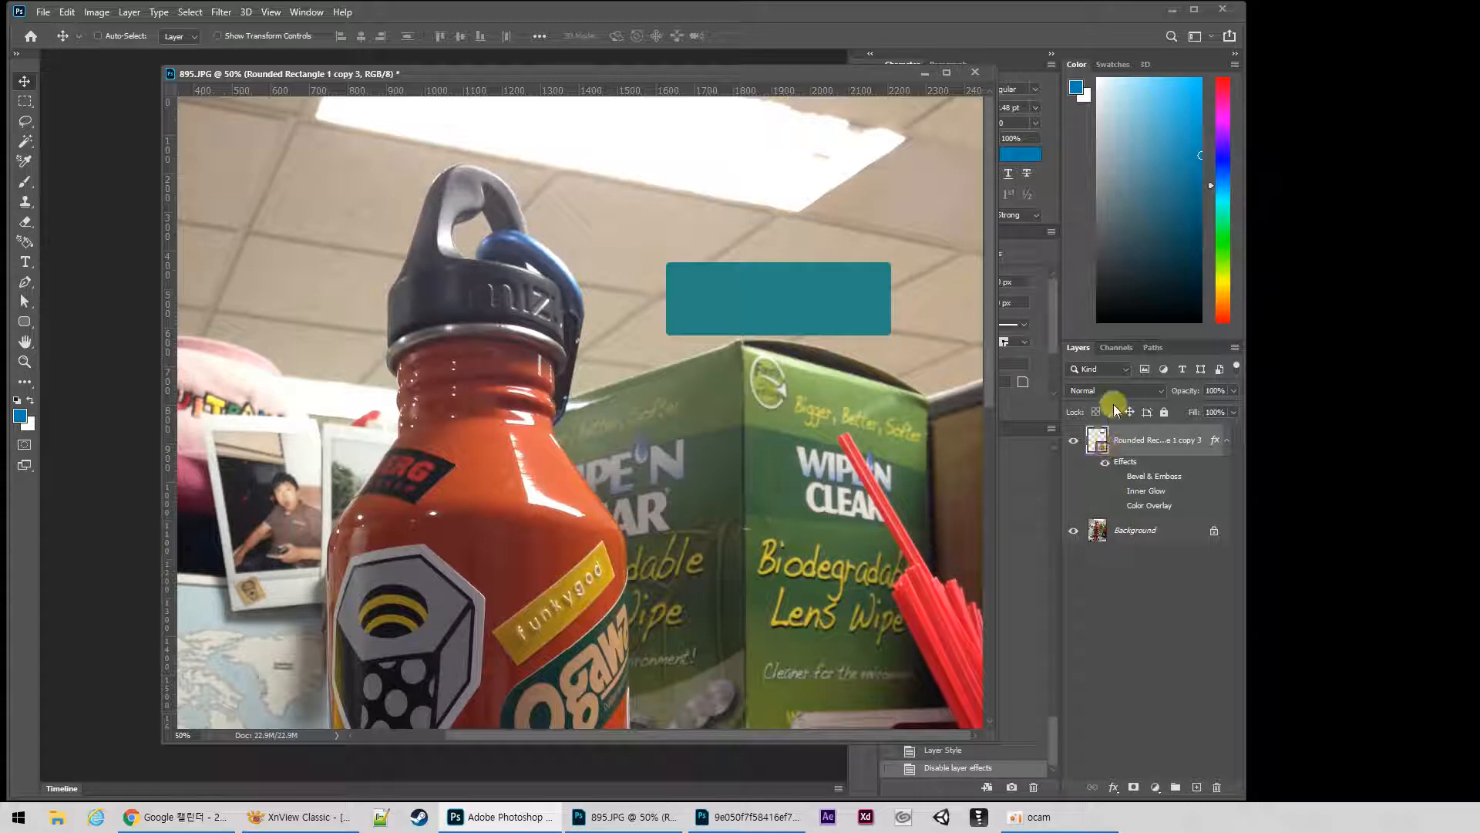
{"action": "left_click_drag", "start_coordinate": [825, 71], "coordinate": [695, 81]}
Try recently used colours as the rounded rectangle's fill, including black and dark blue 004158.
{"action": "left_click", "coordinate": [897, 325]}
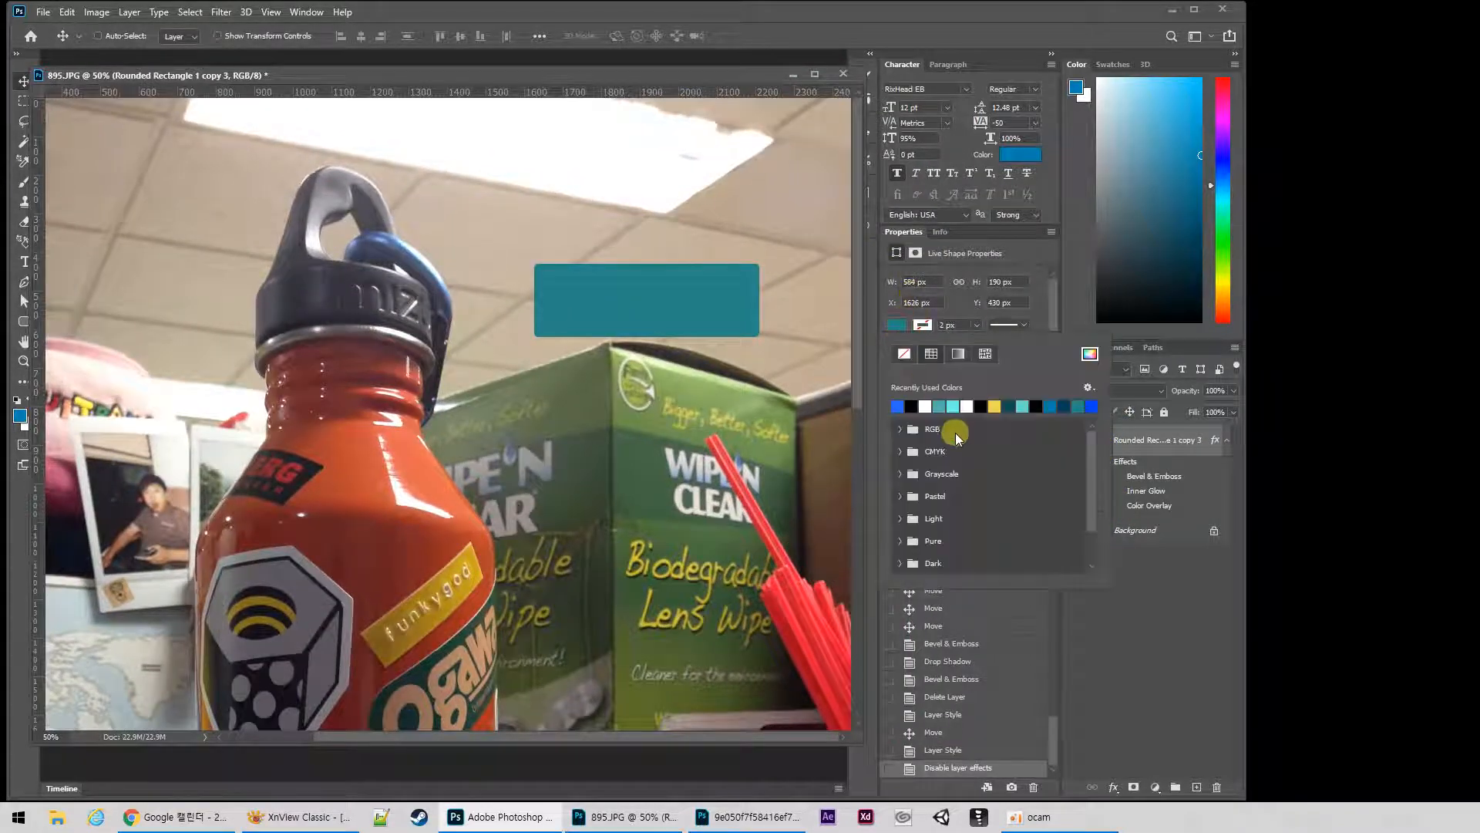
{"action": "left_click", "coordinate": [1010, 405]}
{"action": "left_click", "coordinate": [1037, 405]}
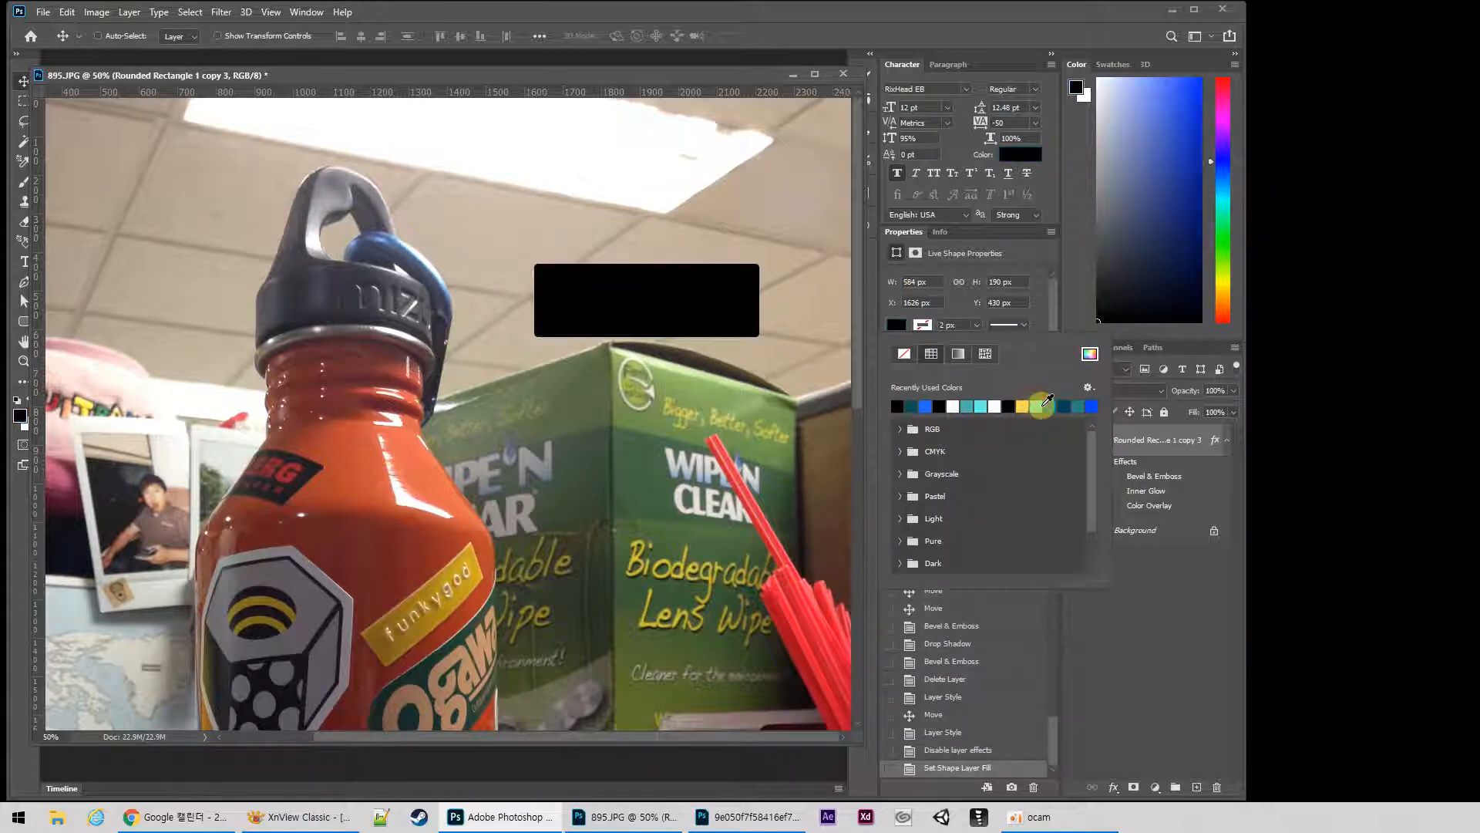
{"action": "left_click", "coordinate": [1058, 405]}
{"action": "left_click", "coordinate": [1066, 405]}
Try a custom light blue fill on the rounded rectangle, then fill it with the recently used yellow.
{"action": "left_click", "coordinate": [1090, 353]}
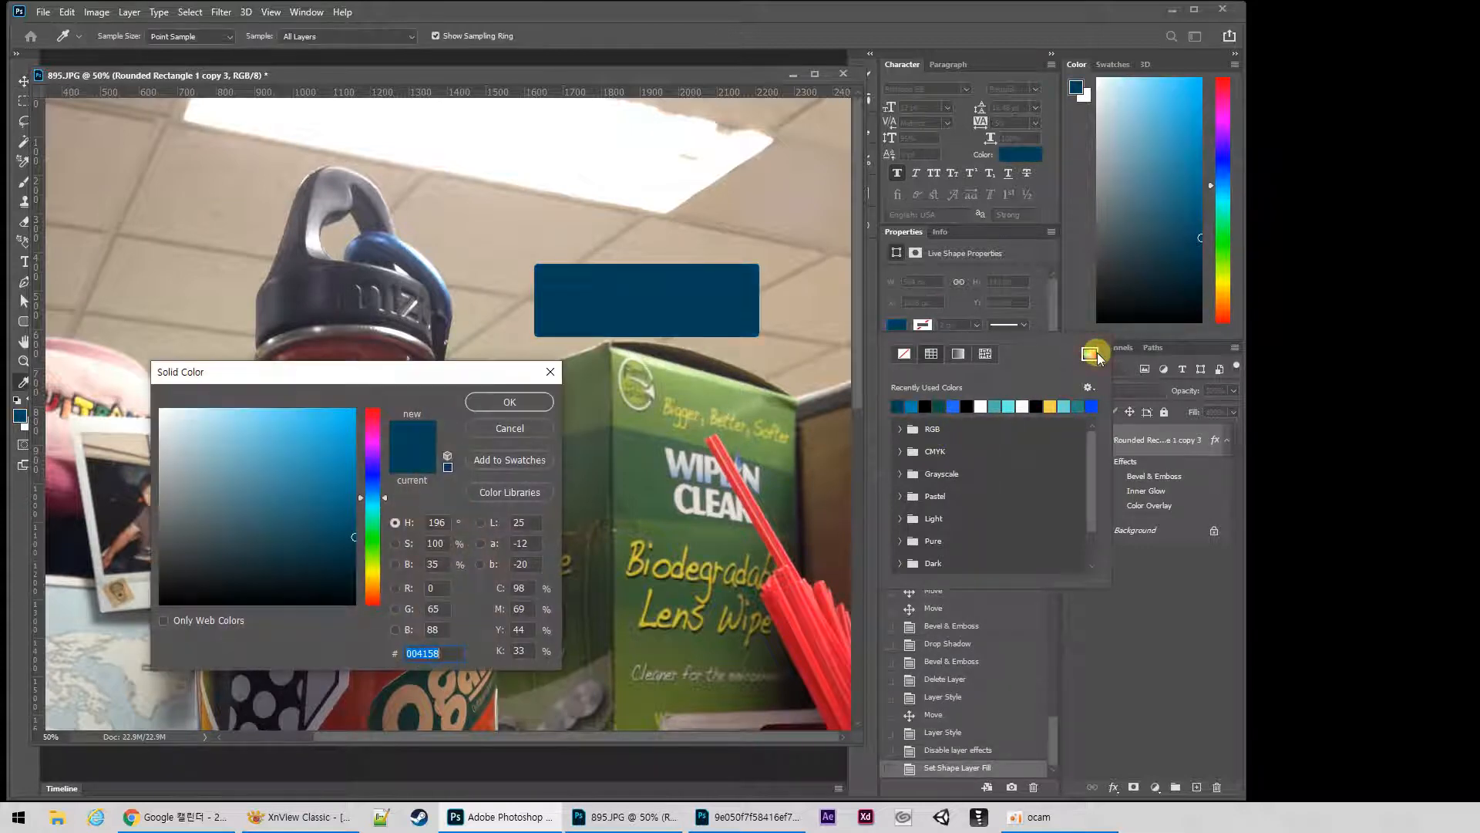
{"action": "left_click_drag", "start_coordinate": [251, 461], "coordinate": [304, 406]}
{"action": "left_click", "coordinate": [544, 407]}
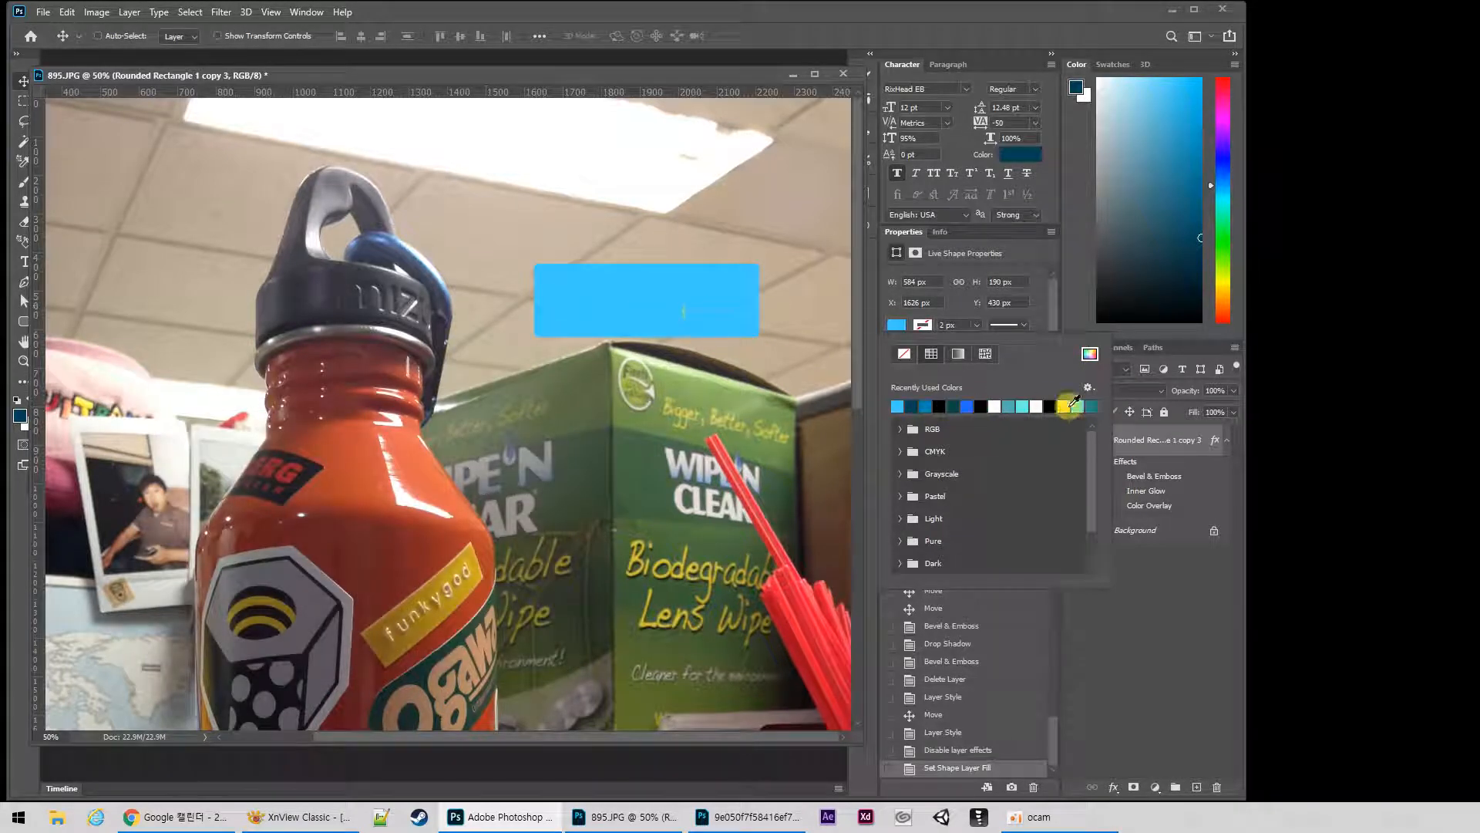
{"action": "left_click", "coordinate": [1067, 405]}
{"action": "left_click", "coordinate": [1147, 446]}
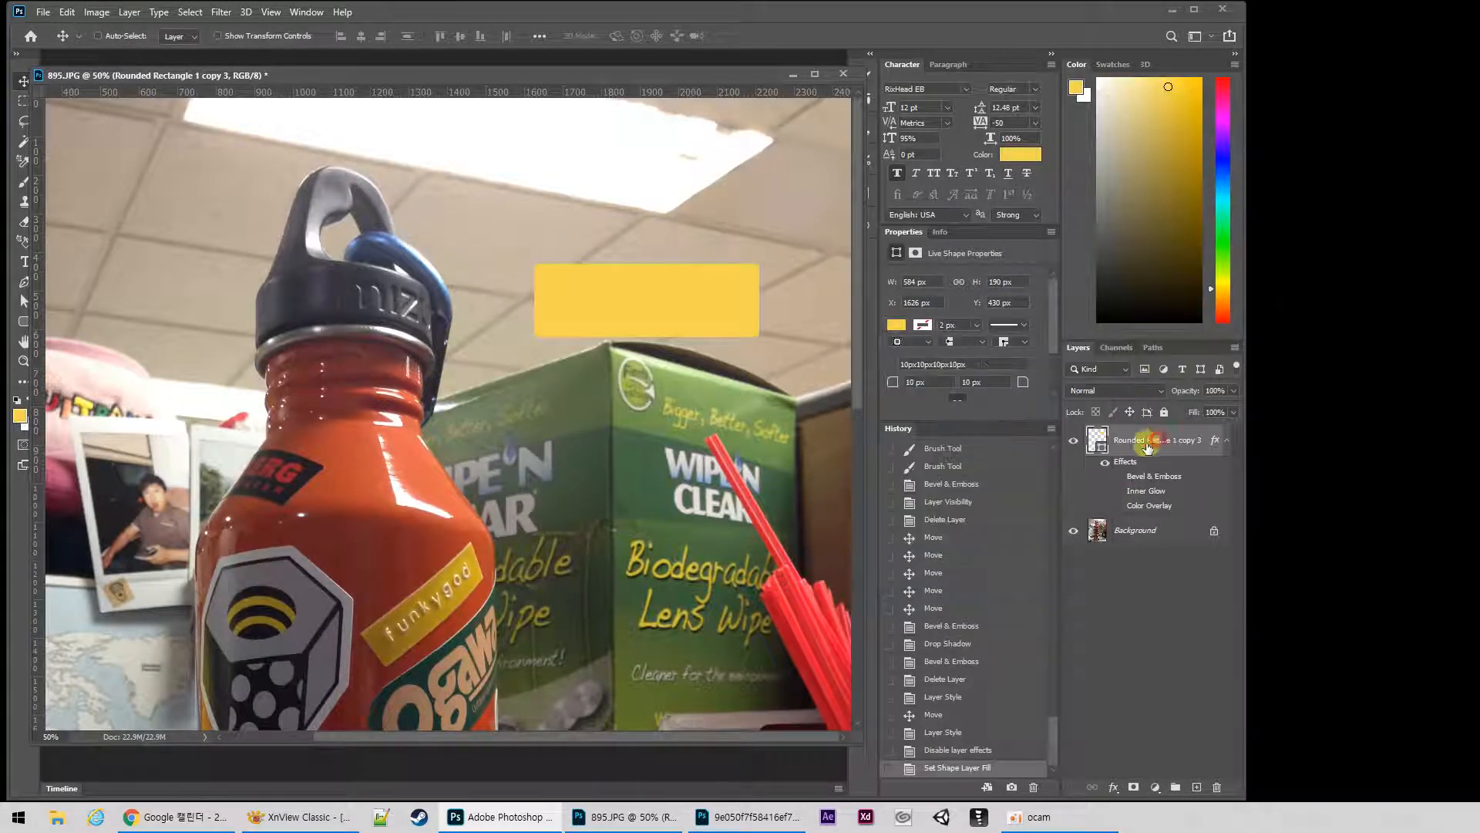
Change the rounded rectangle layer's fill colour to a bright magenta pink.
{"action": "double_click", "coordinate": [1098, 444]}
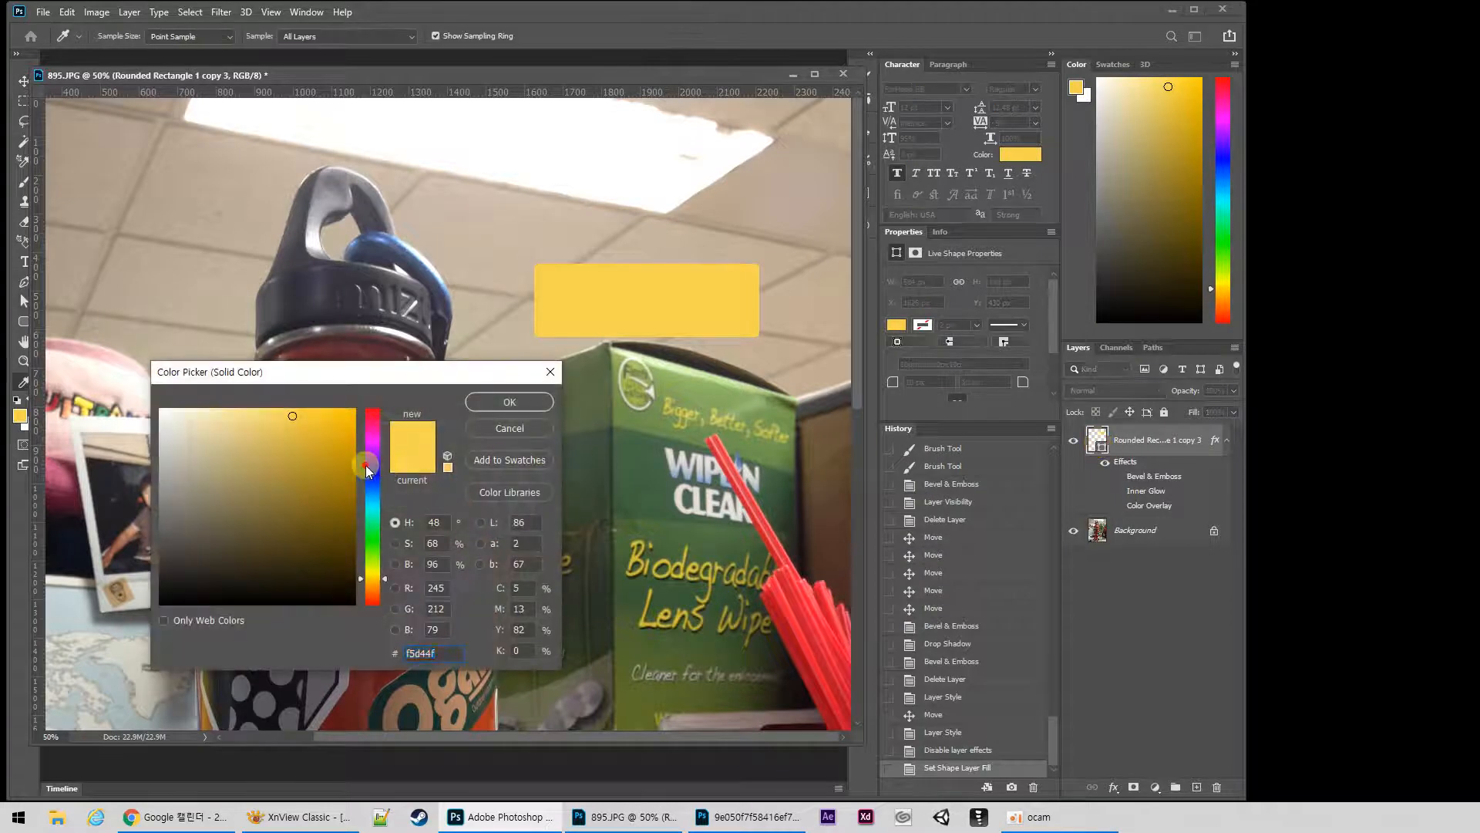
{"action": "left_click_drag", "start_coordinate": [331, 450], "coordinate": [379, 432]}
{"action": "left_click", "coordinate": [509, 402]}
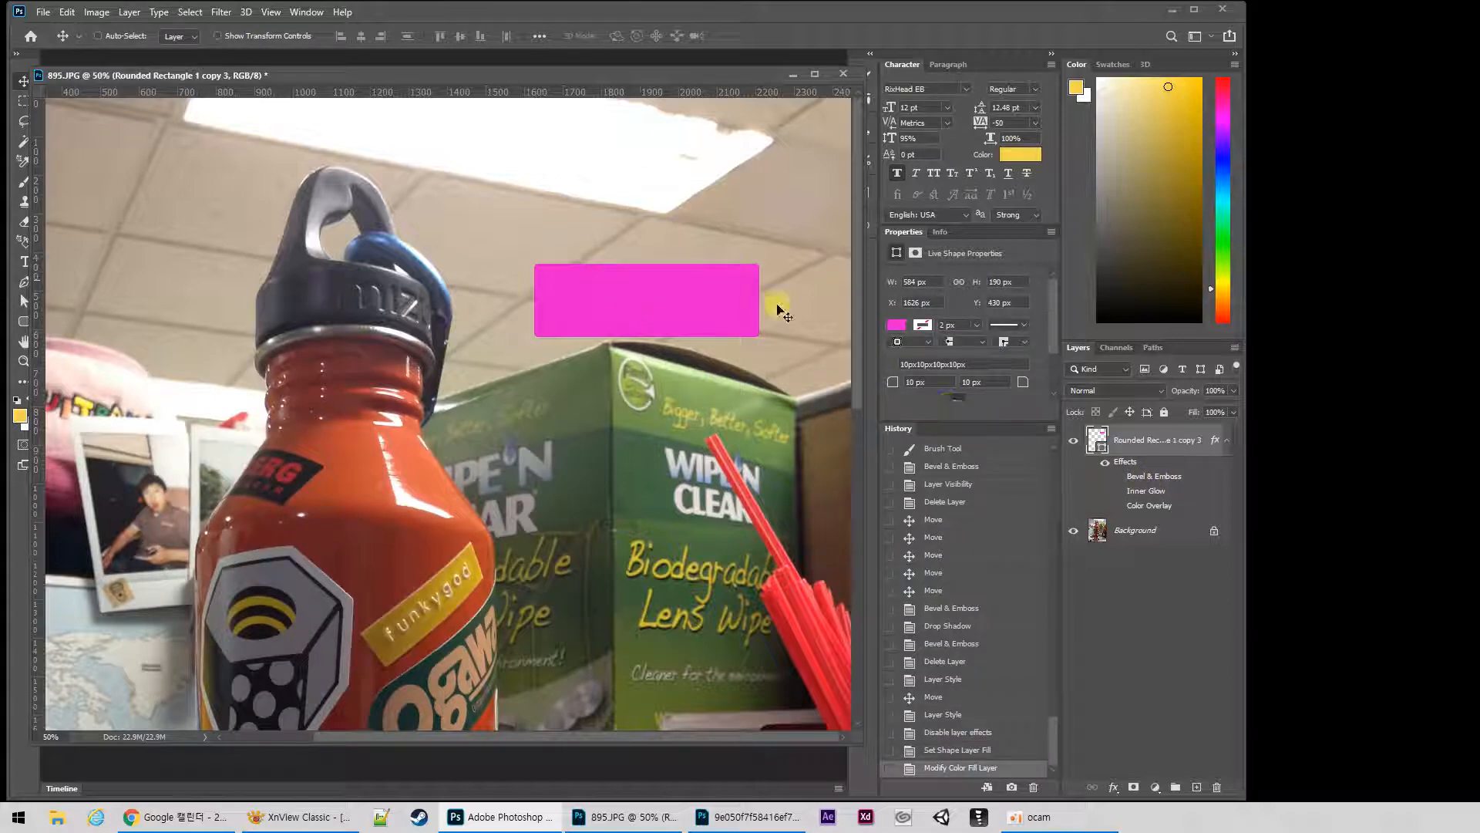
Show the Color Overlay effect again and open its settings, placing the dialog clear of the rectangle.
{"action": "left_click", "coordinate": [1118, 506]}
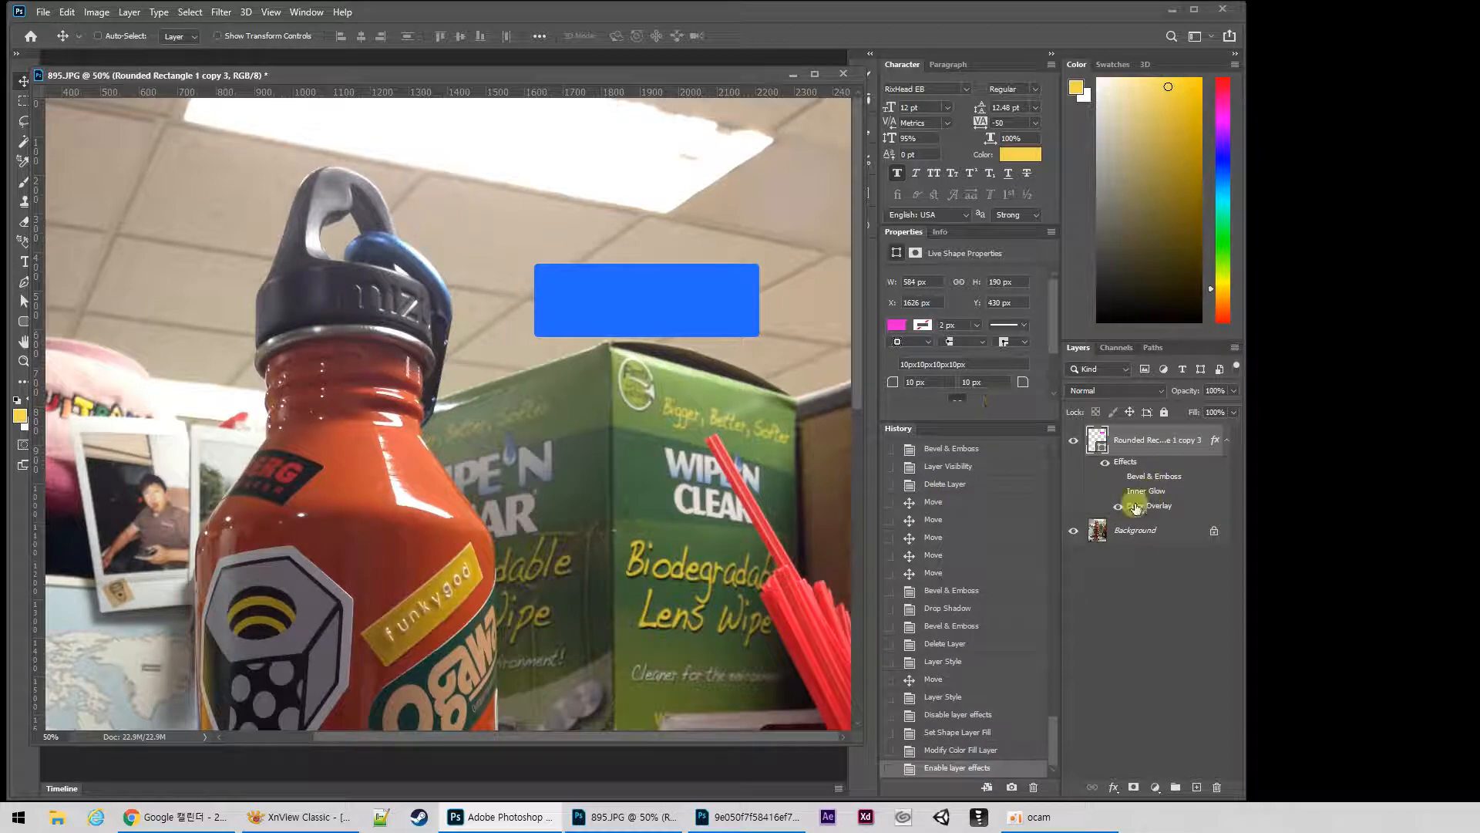
{"action": "double_click", "coordinate": [1146, 512]}
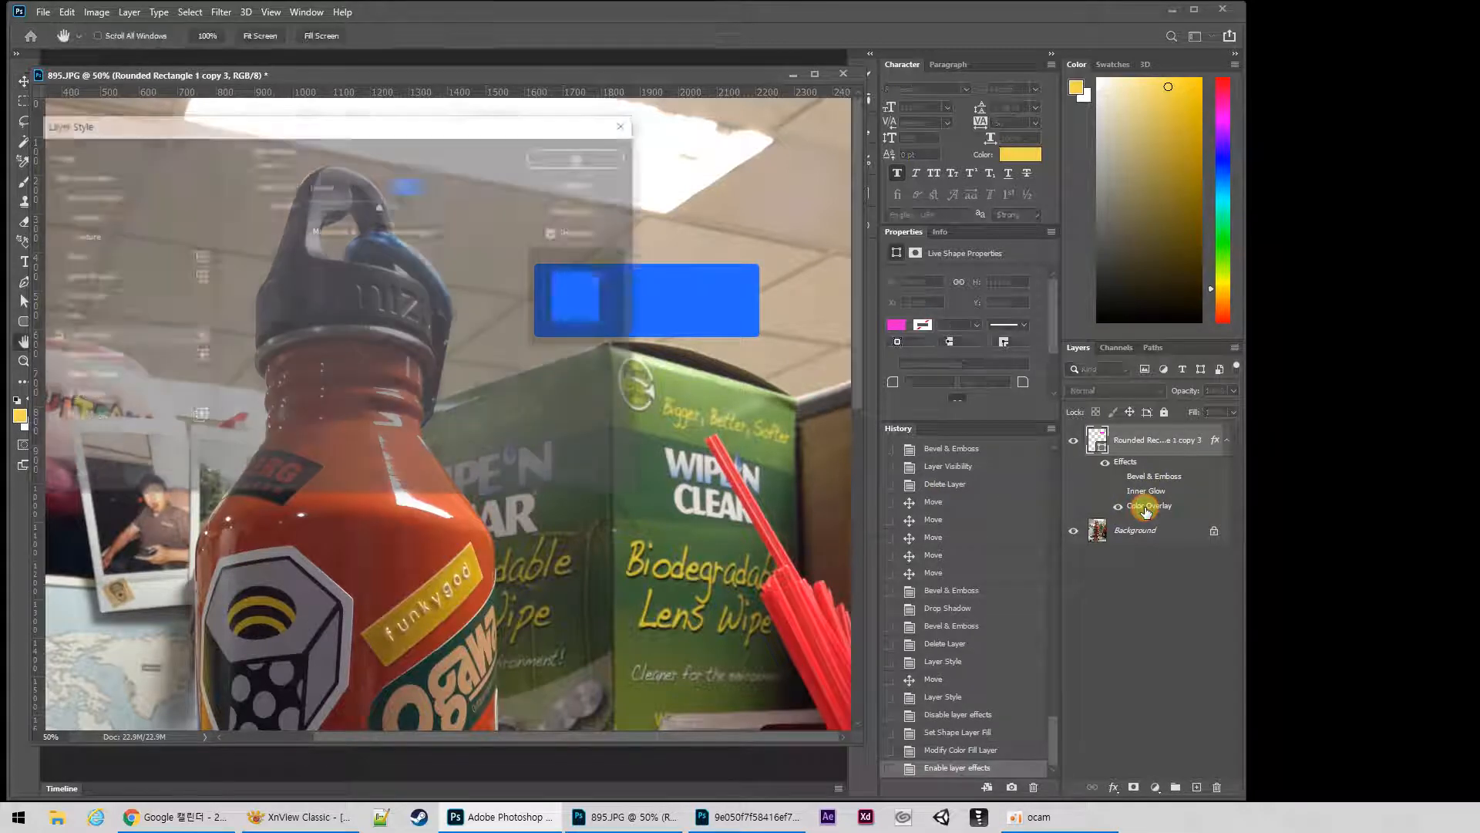
{"action": "left_click_drag", "start_coordinate": [545, 126], "coordinate": [549, 387]}
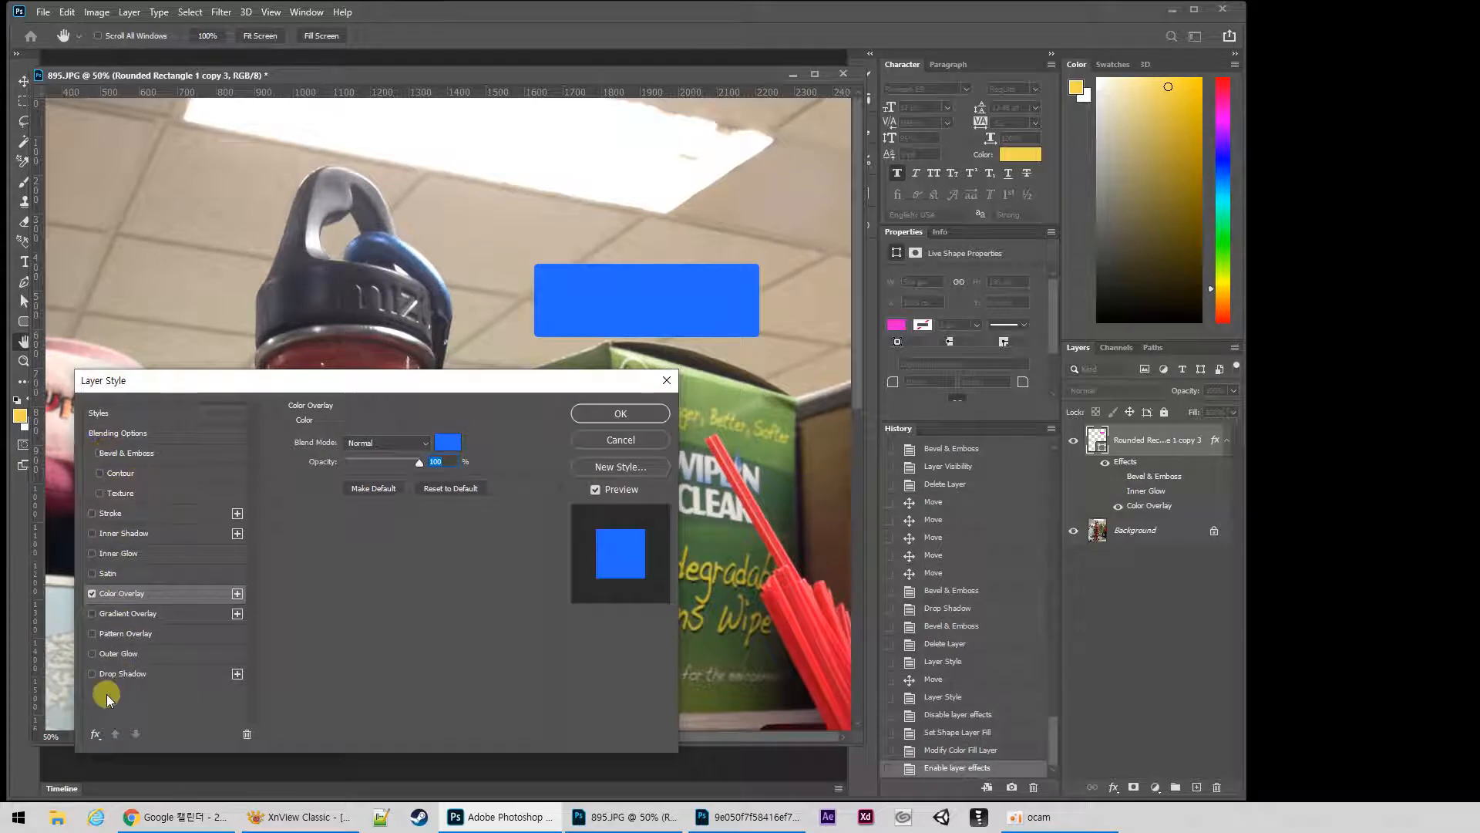
Enable Bevel & Emboss, Stroke and Inner Glow together with the Color Overlay on the rounded rectangle.
{"action": "left_click", "coordinate": [92, 455]}
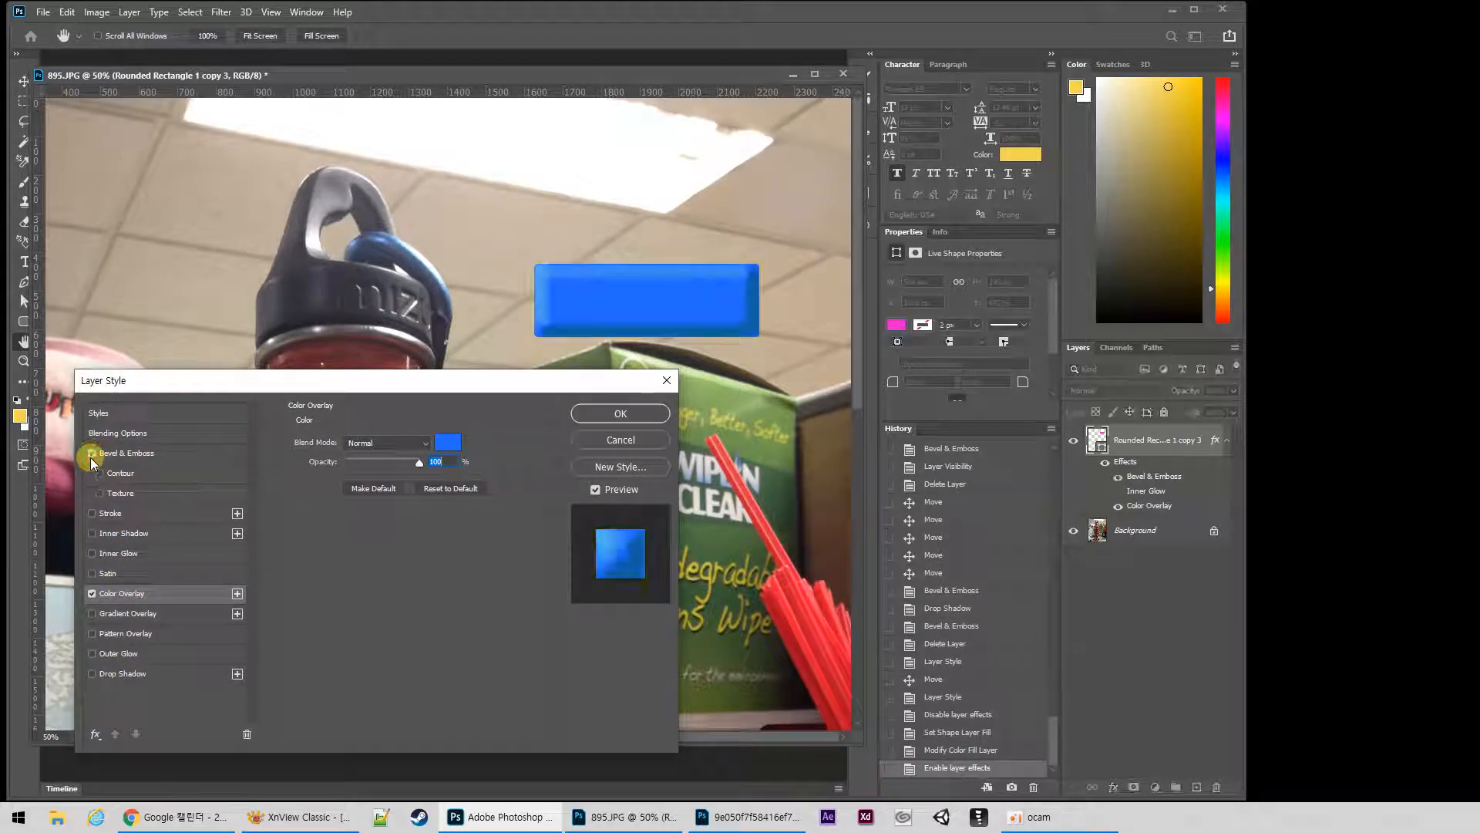
{"action": "left_click", "coordinate": [92, 514]}
{"action": "left_click", "coordinate": [92, 554]}
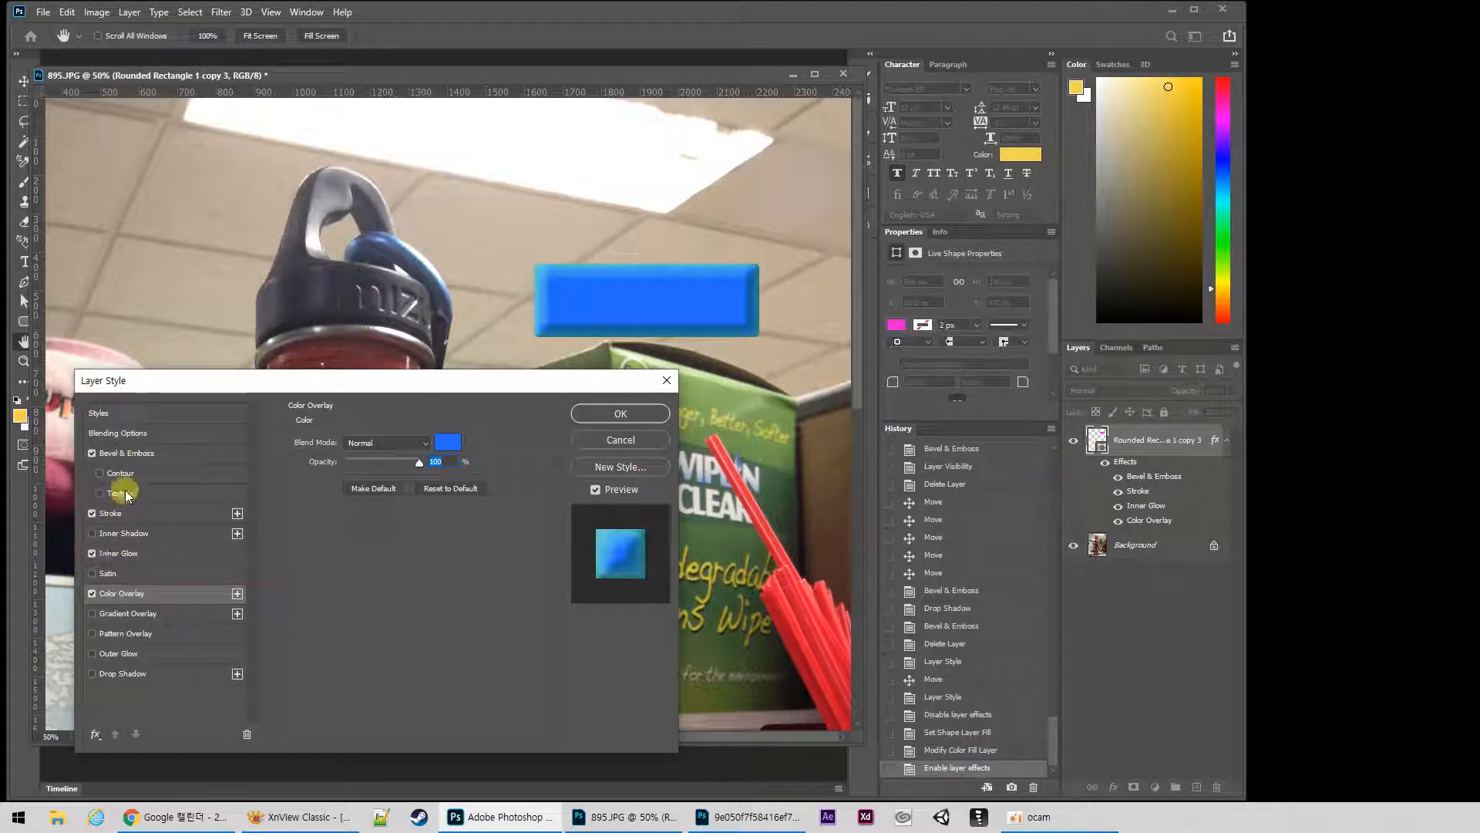
Set the rectangle's Stroke effect to the Outside position with a 21 px size and a dark teal colour.
{"action": "left_click", "coordinate": [131, 514]}
{"action": "left_click", "coordinate": [364, 458]}
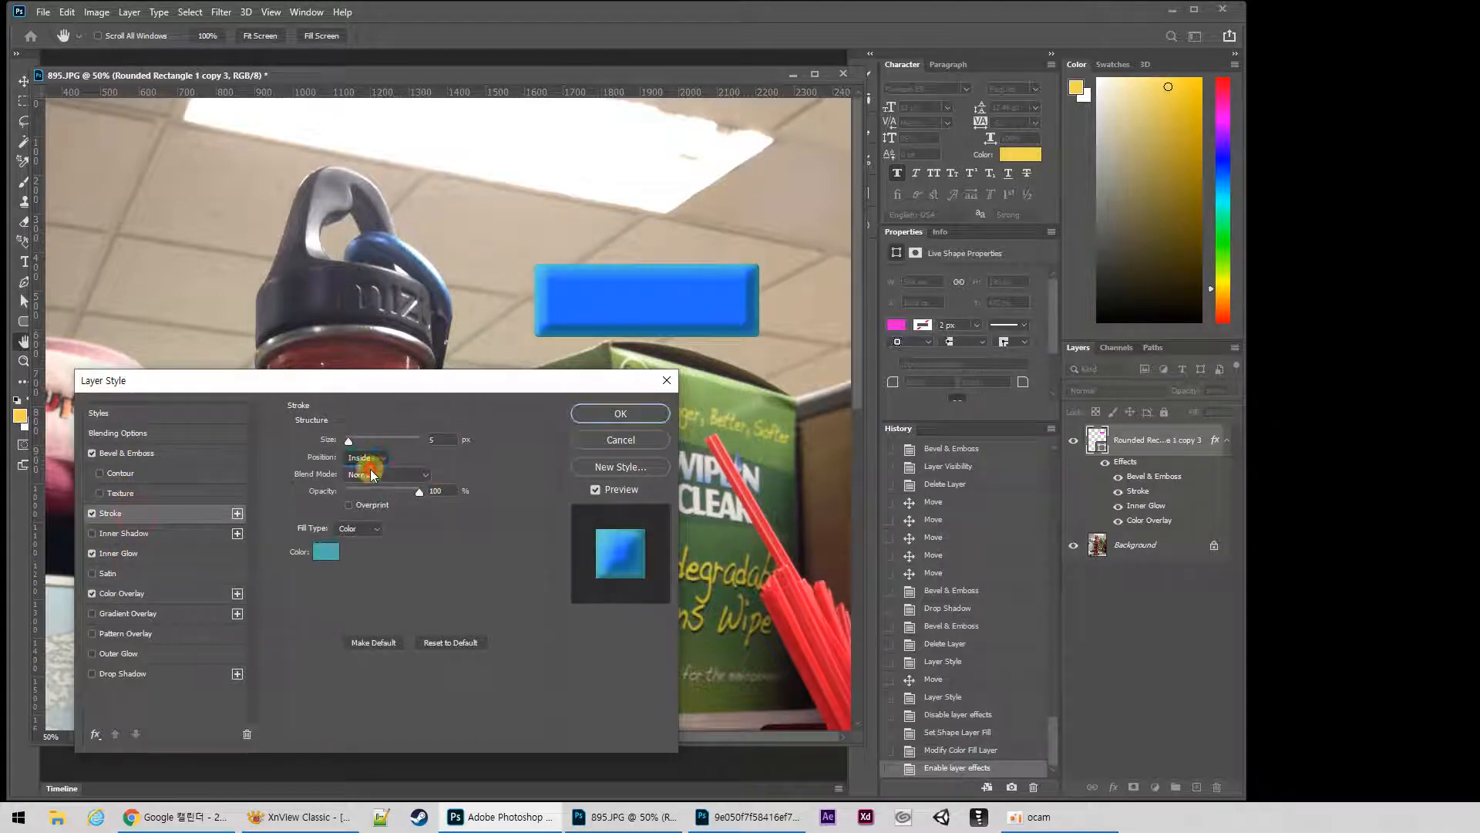
{"action": "left_click", "coordinate": [366, 469]}
{"action": "left_click_drag", "start_coordinate": [349, 446], "coordinate": [355, 444]}
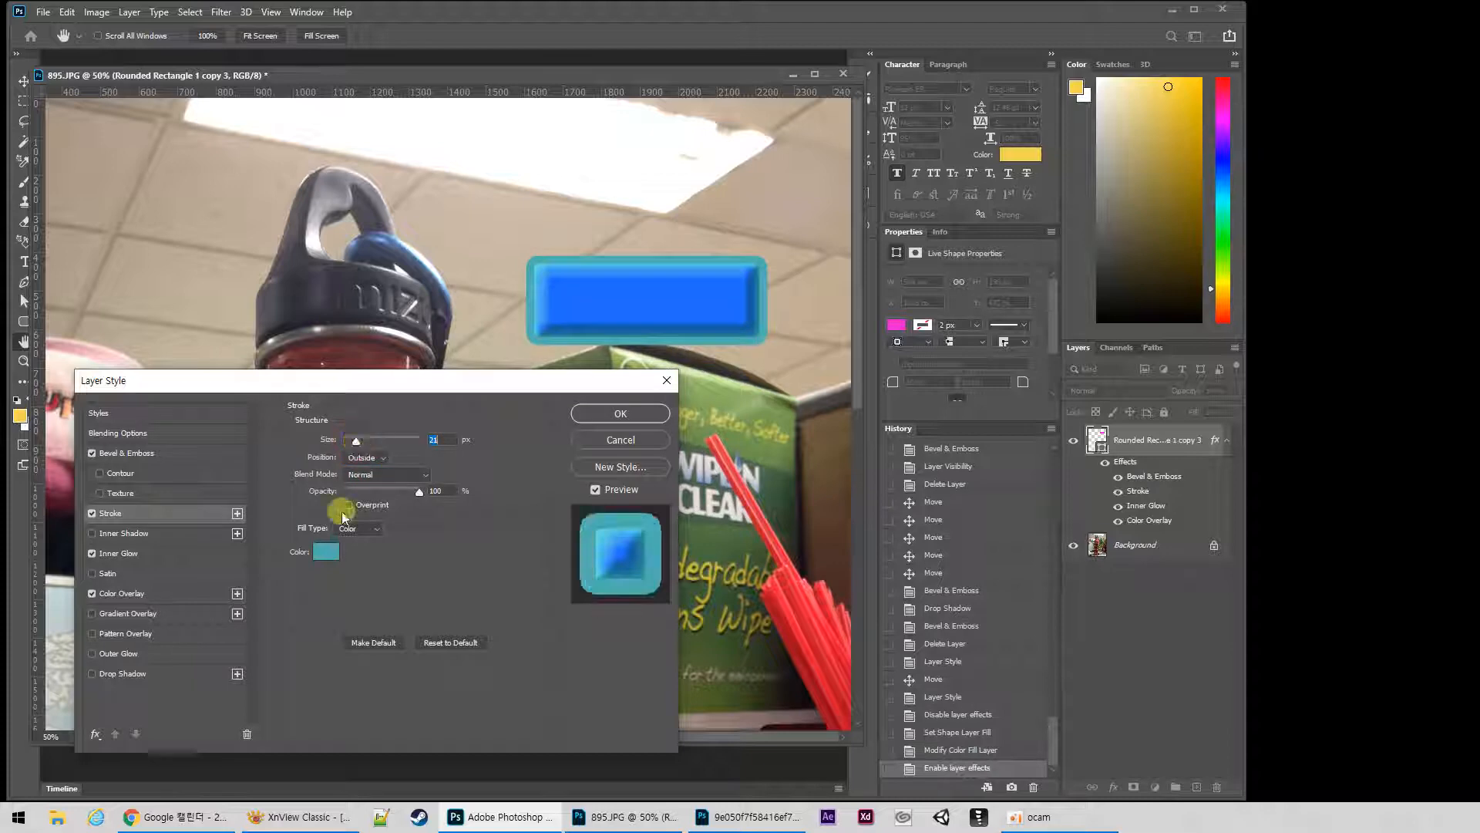
{"action": "left_click", "coordinate": [326, 551]}
{"action": "mouse_move", "coordinate": [188, 532]}
{"action": "left_mouse_down"}
{"action": "mouse_move", "coordinate": [340, 555]}
{"action": "mouse_move", "coordinate": [263, 533]}
{"action": "left_mouse_up"}
{"action": "left_click", "coordinate": [505, 407]}
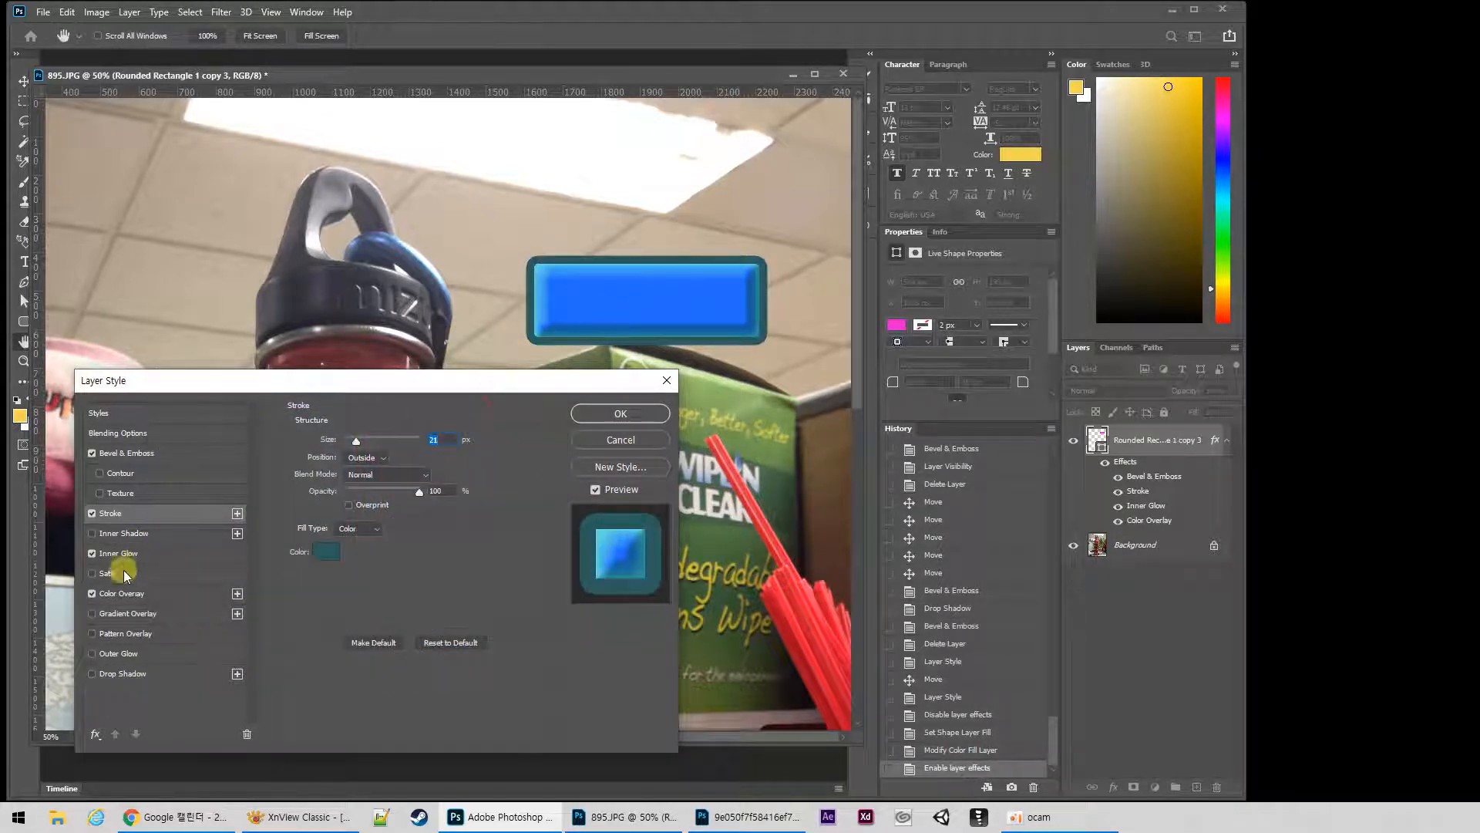
Turn off the rectangle's Color Overlay, apply the style, and change the shape's fill to a duller magenta purple.
{"action": "left_click", "coordinate": [91, 593]}
{"action": "left_click", "coordinate": [624, 416]}
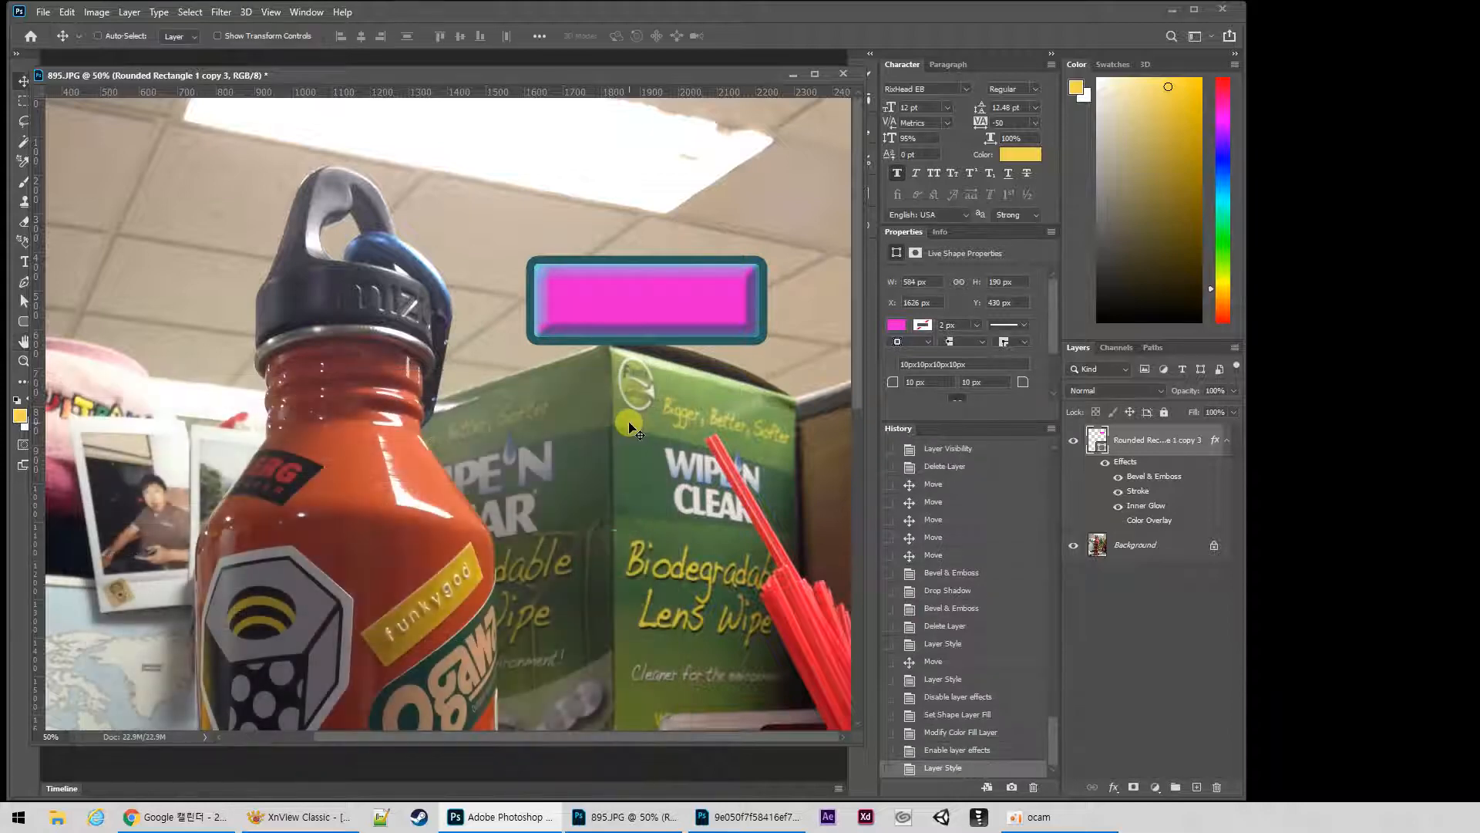
{"action": "double_click", "coordinate": [1098, 443]}
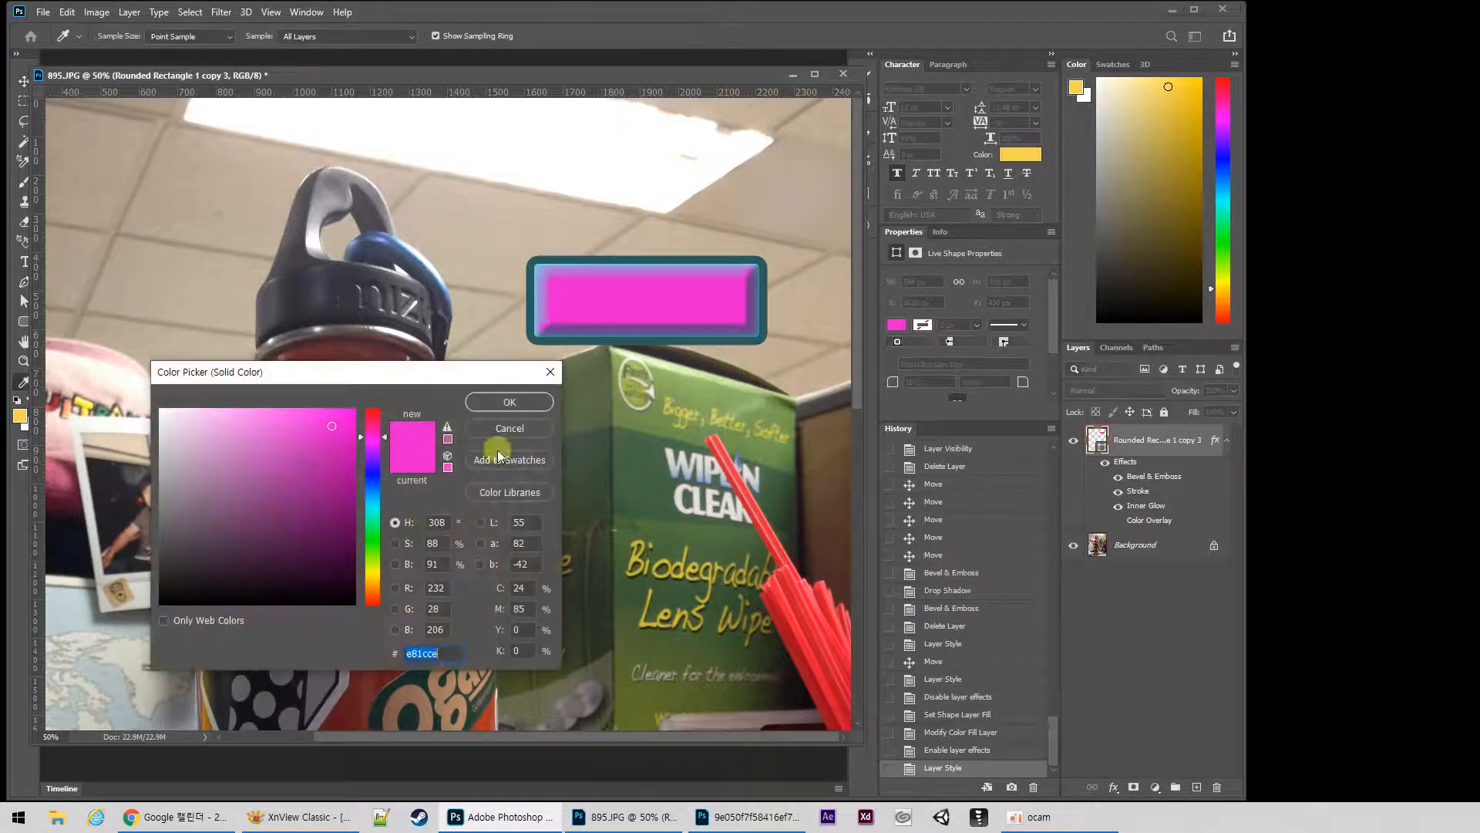
{"action": "mouse_move", "coordinate": [330, 466]}
{"action": "left_mouse_down"}
{"action": "mouse_move", "coordinate": [317, 506]}
{"action": "mouse_move", "coordinate": [314, 449]}
{"action": "left_mouse_up"}
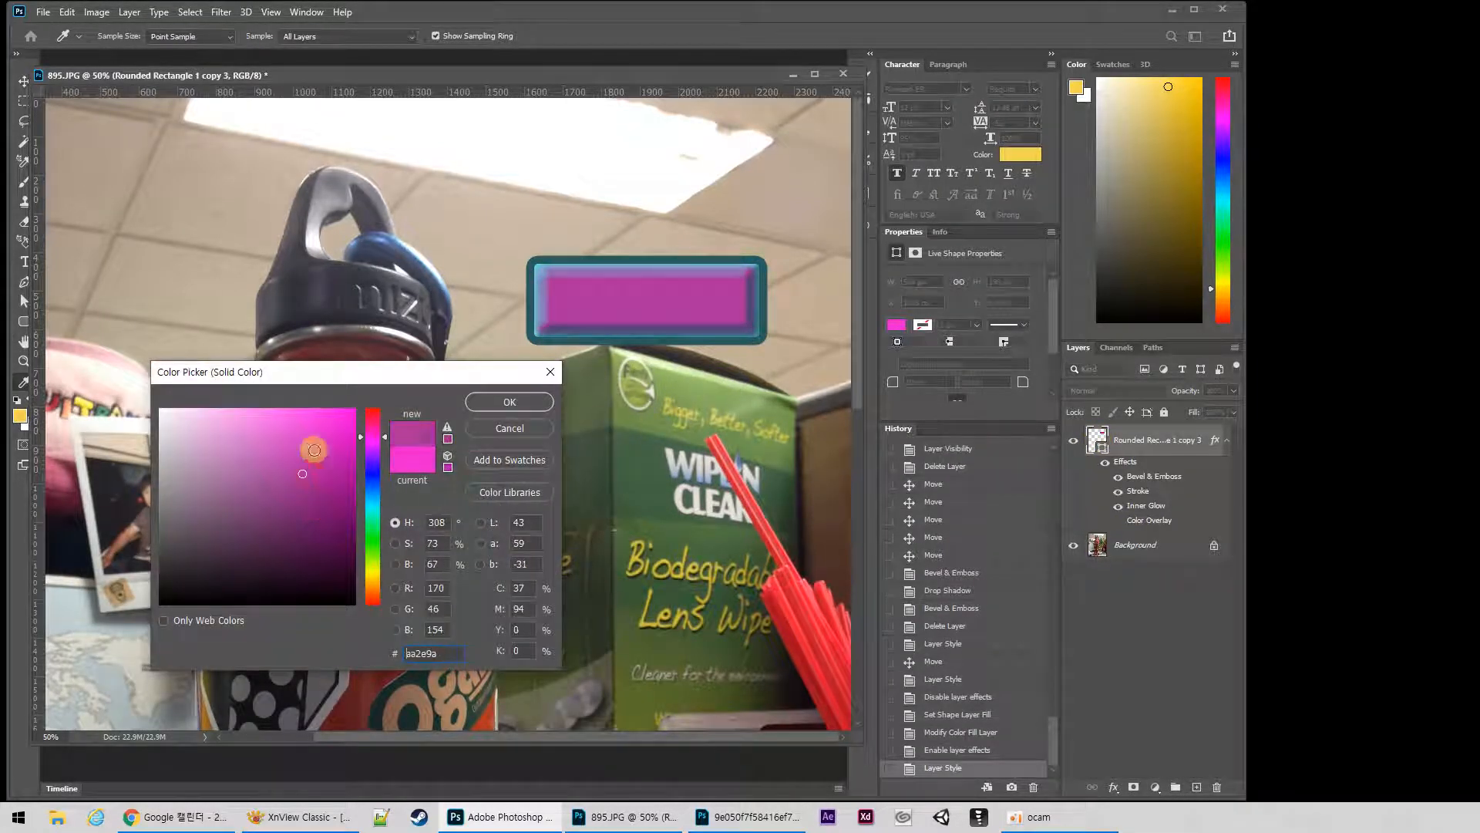
{"action": "left_click", "coordinate": [509, 402]}
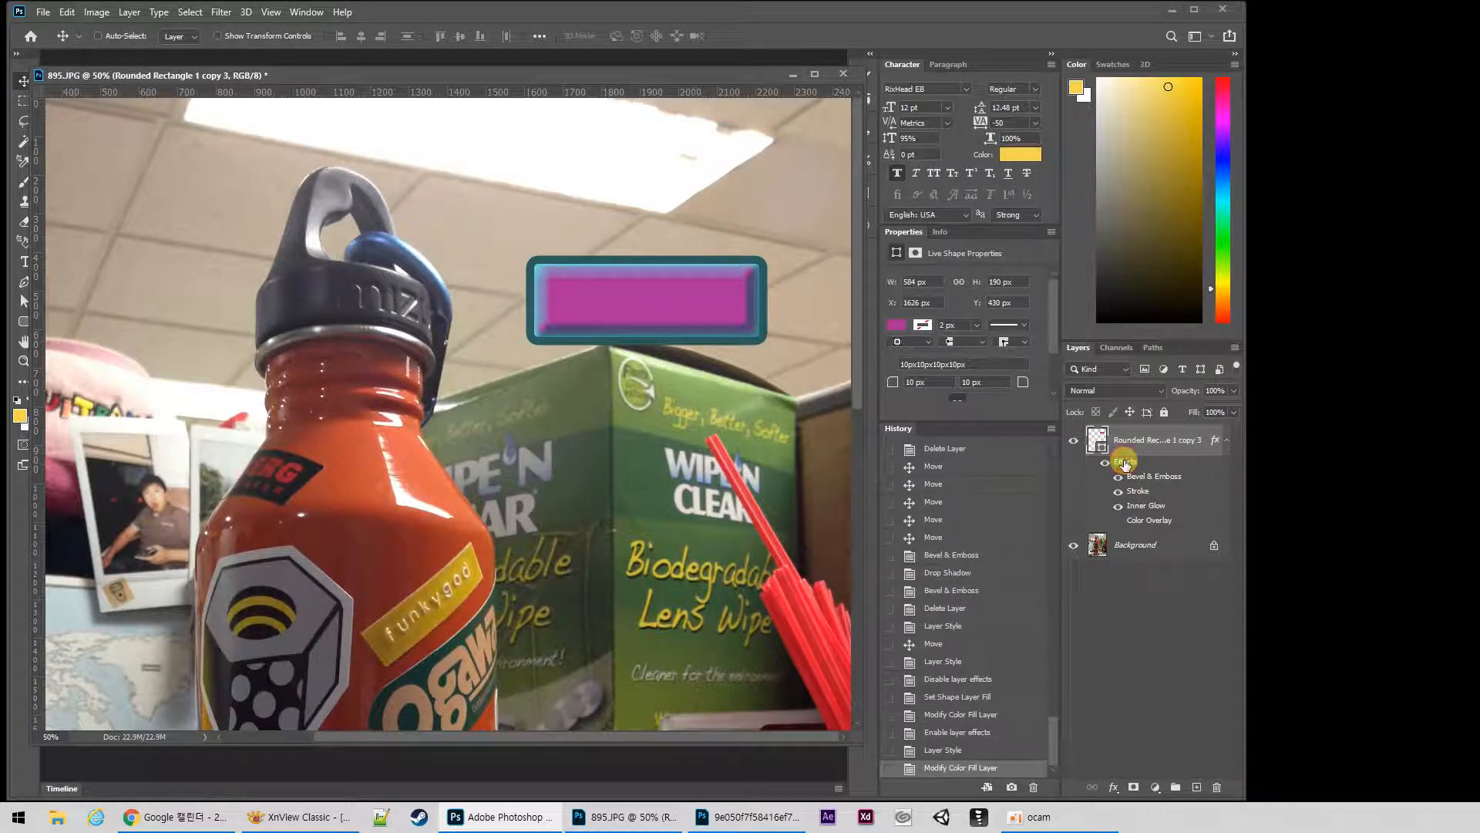
Re-enable the rectangle's Color Overlay effect and change its overlay colour to a teal blue.
{"action": "double_click", "coordinate": [1125, 463]}
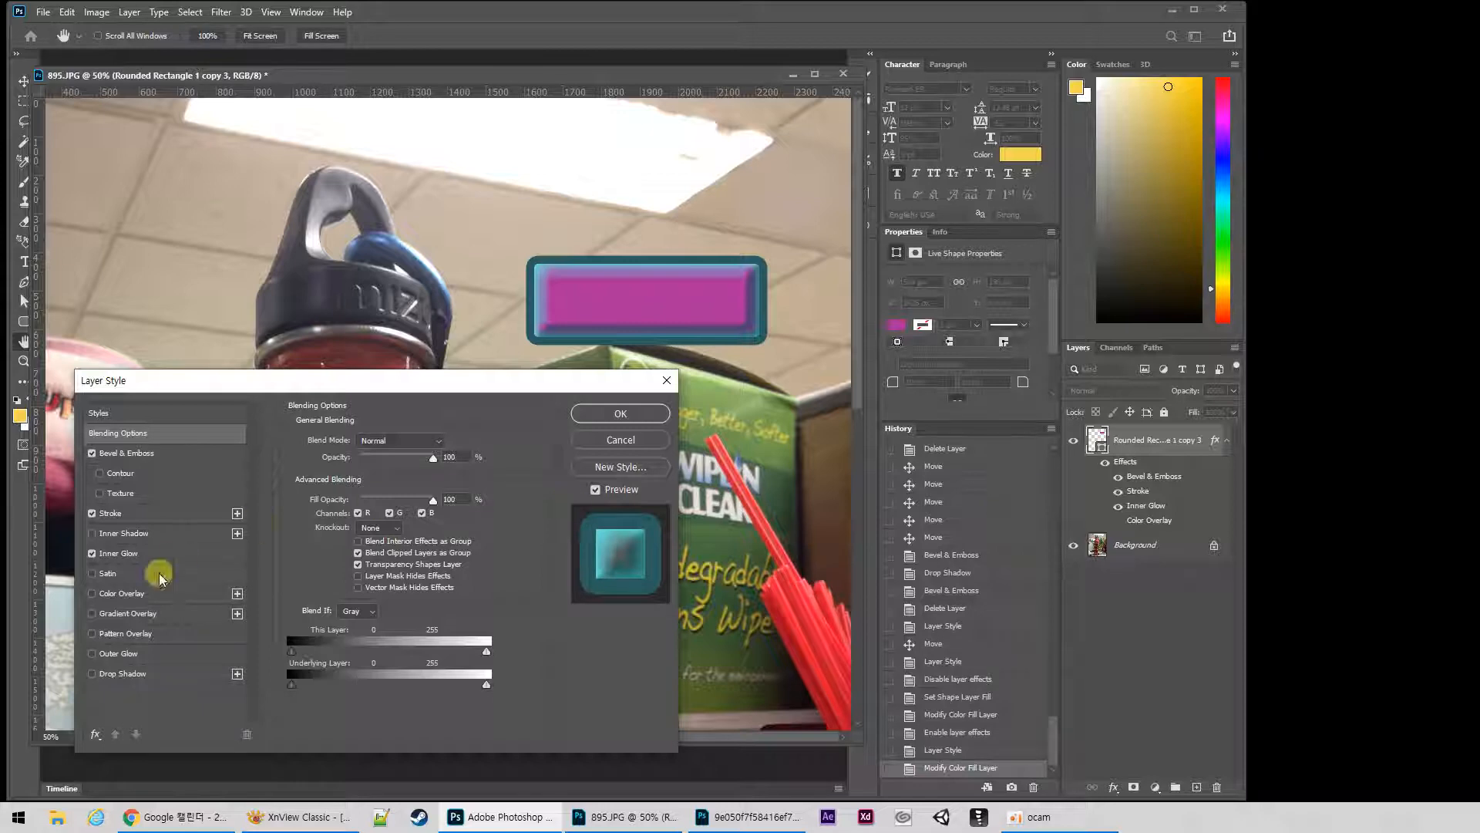
{"action": "left_click", "coordinate": [116, 592]}
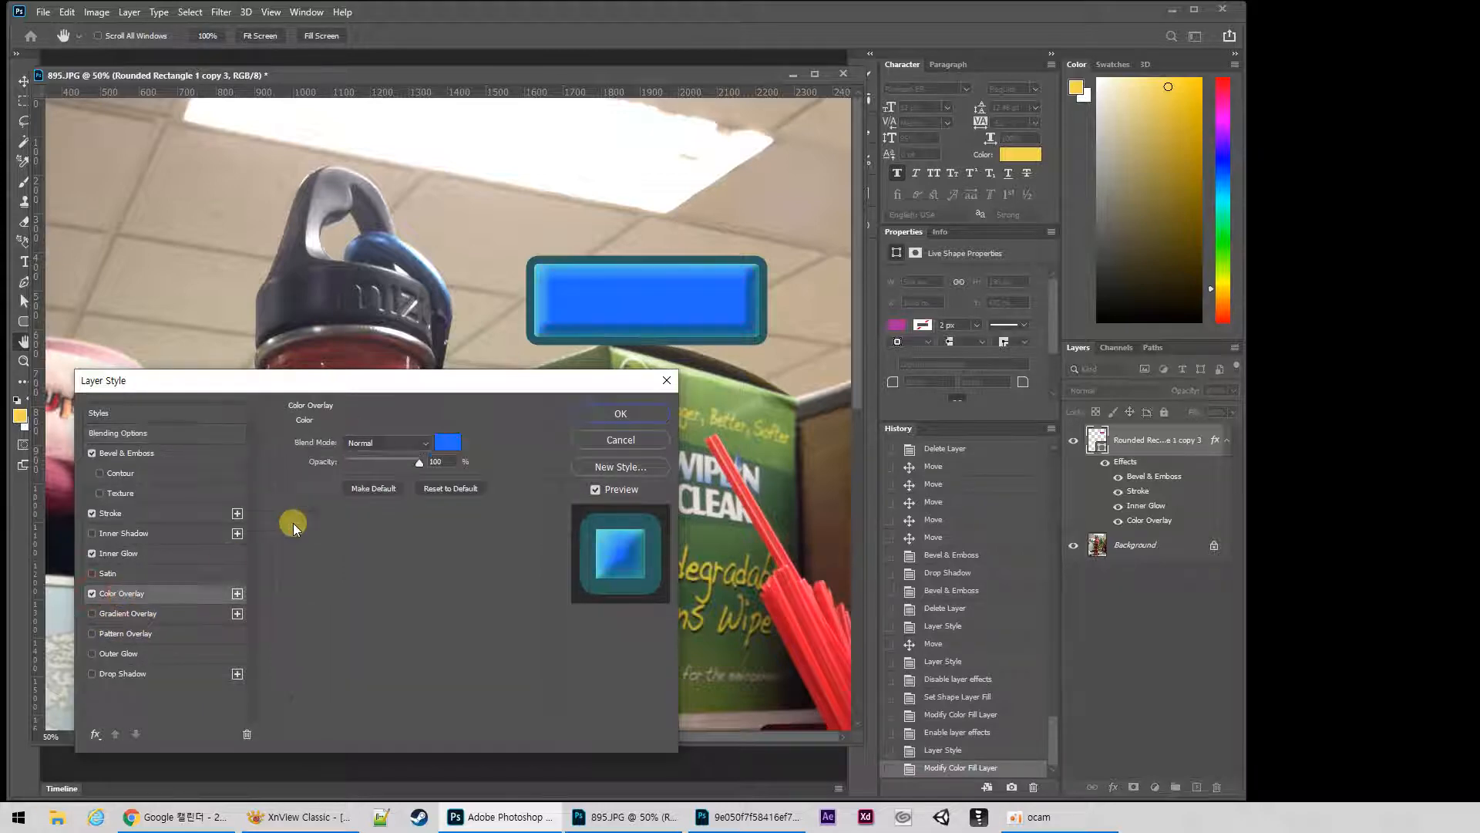
{"action": "left_click", "coordinate": [448, 442]}
{"action": "mouse_move", "coordinate": [371, 497]}
{"action": "left_mouse_down"}
{"action": "mouse_move", "coordinate": [336, 508]}
{"action": "mouse_move", "coordinate": [304, 466]}
{"action": "mouse_move", "coordinate": [340, 502]}
{"action": "mouse_move", "coordinate": [278, 466]}
{"action": "mouse_move", "coordinate": [344, 429]}
{"action": "mouse_move", "coordinate": [347, 472]}
{"action": "left_mouse_up"}
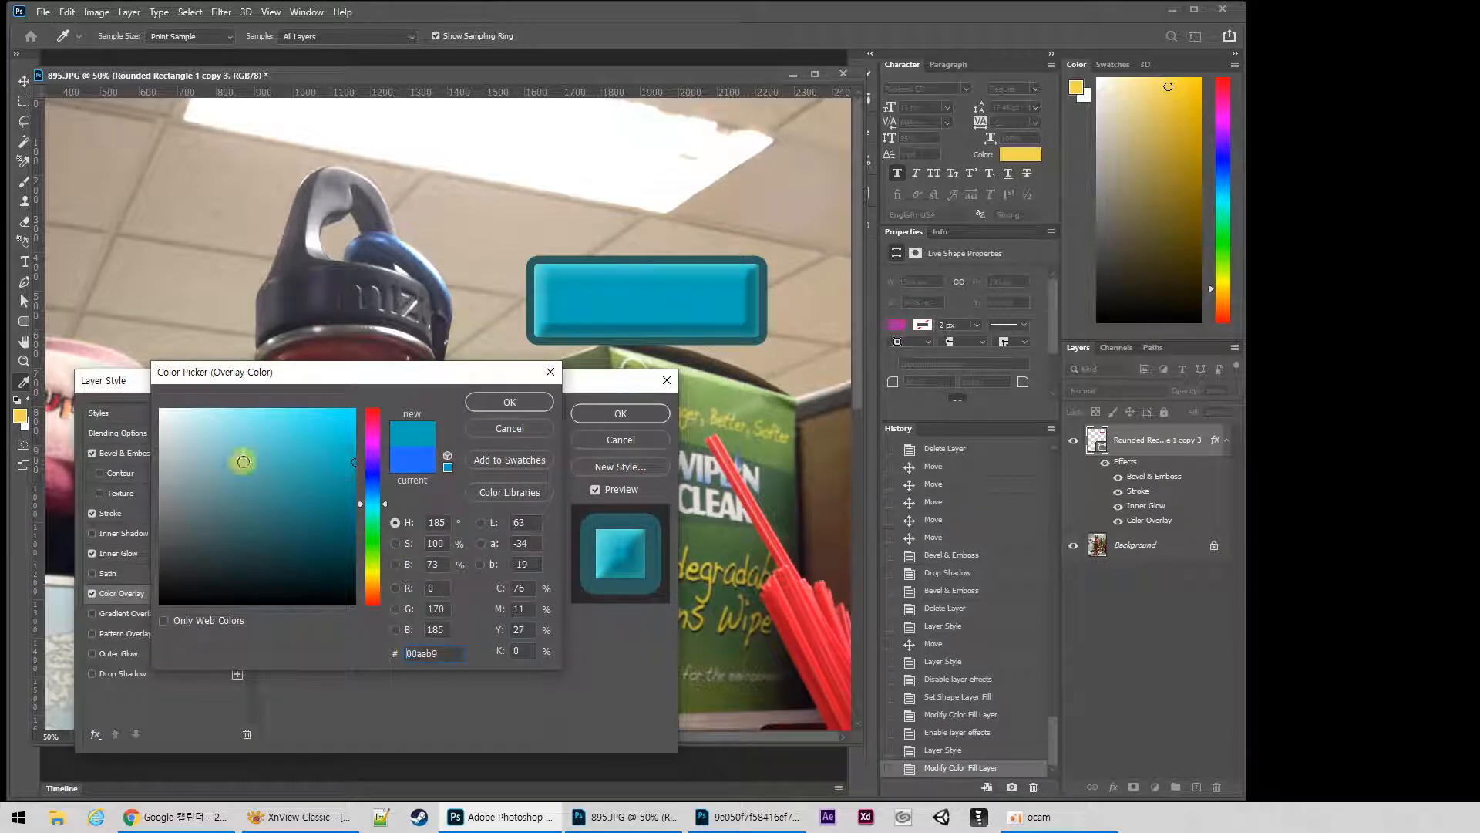
{"action": "left_click", "coordinate": [509, 402]}
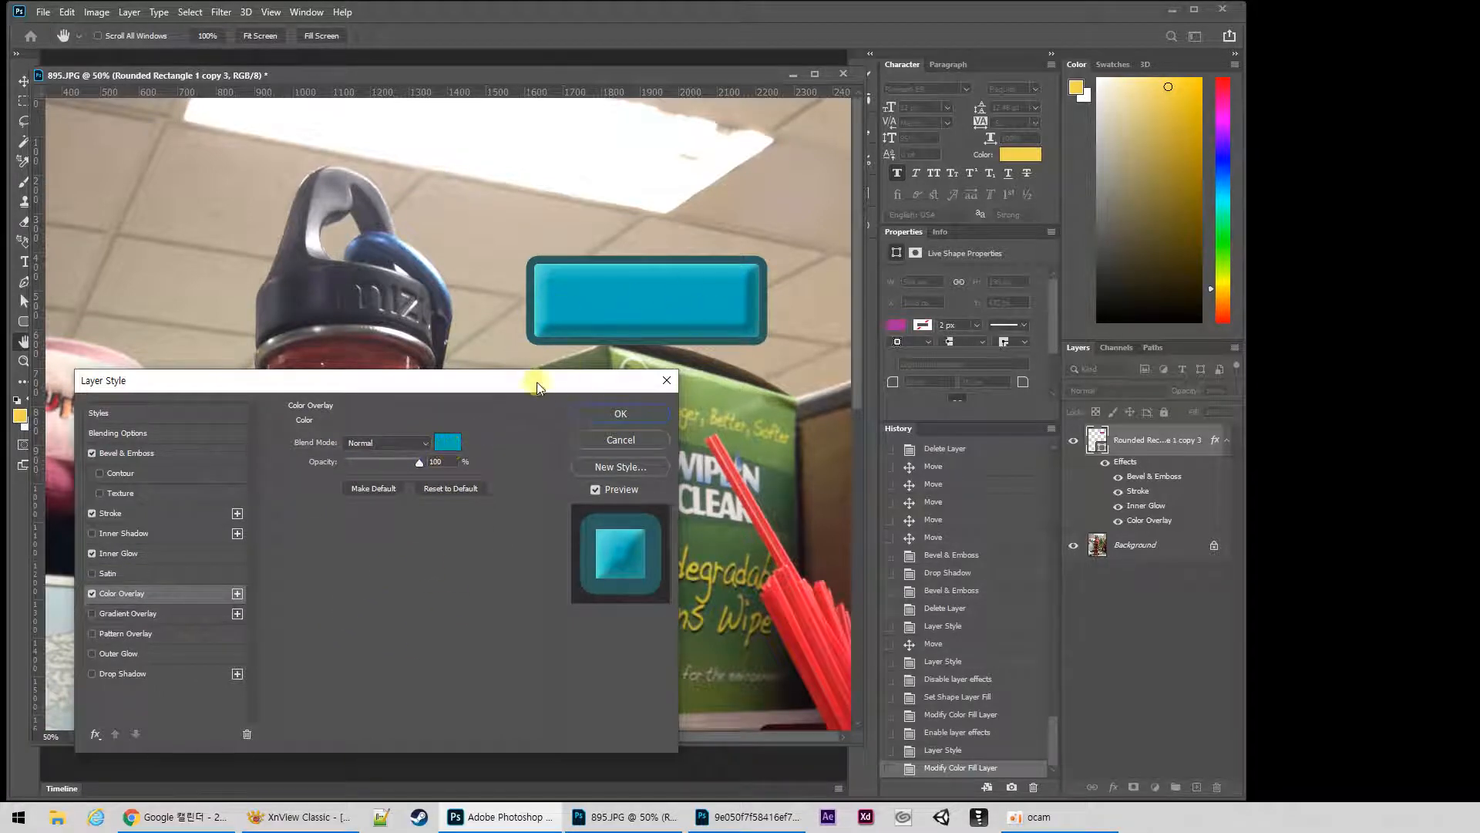
Turn off the Stroke, Inner Glow and Bevel & Emboss effects so only the Color Overlay remains enabled.
{"action": "left_click", "coordinate": [93, 554]}
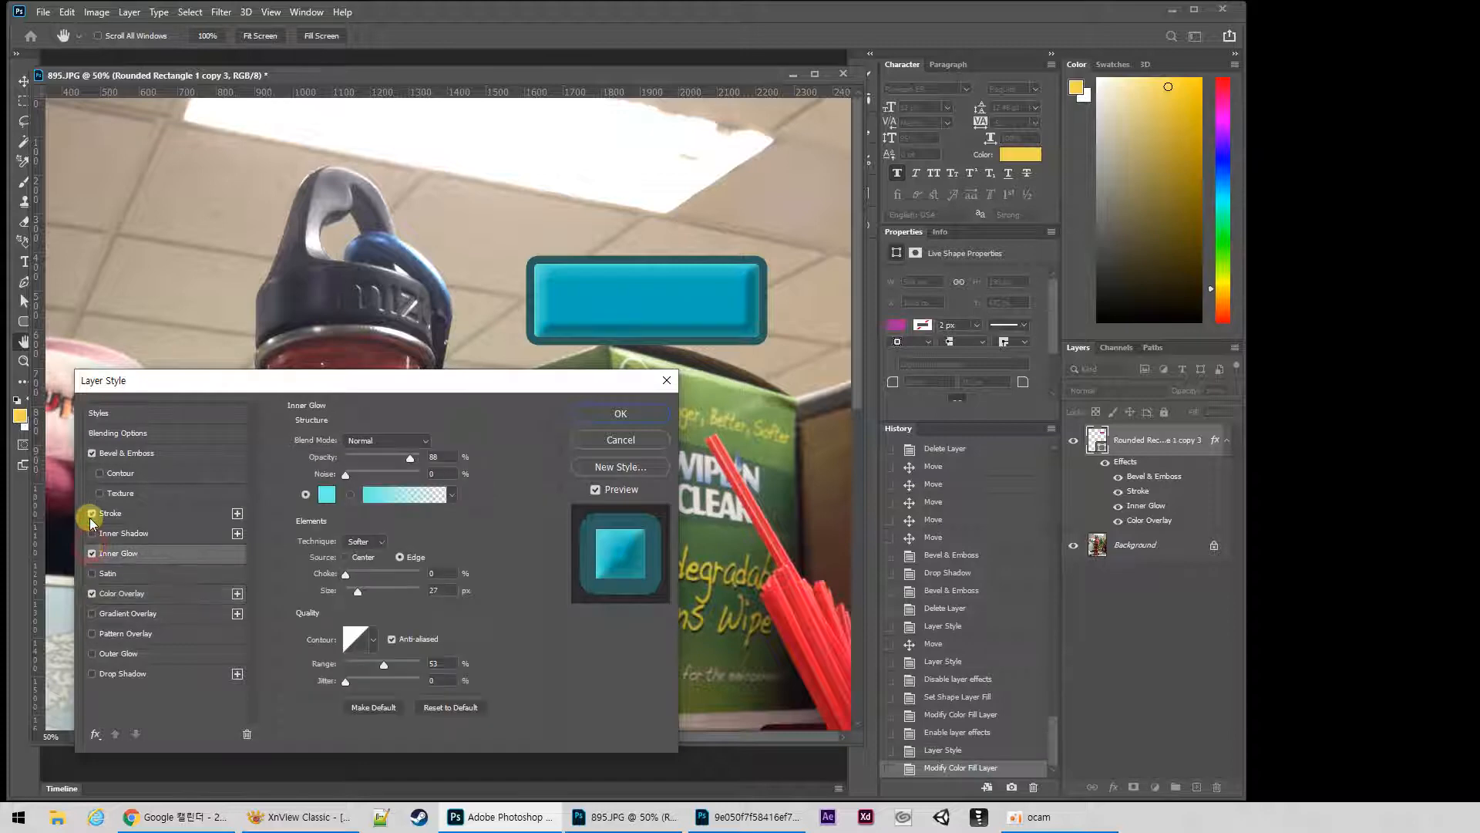
{"action": "left_click", "coordinate": [92, 513]}
{"action": "left_click", "coordinate": [92, 554]}
{"action": "left_click", "coordinate": [91, 453]}
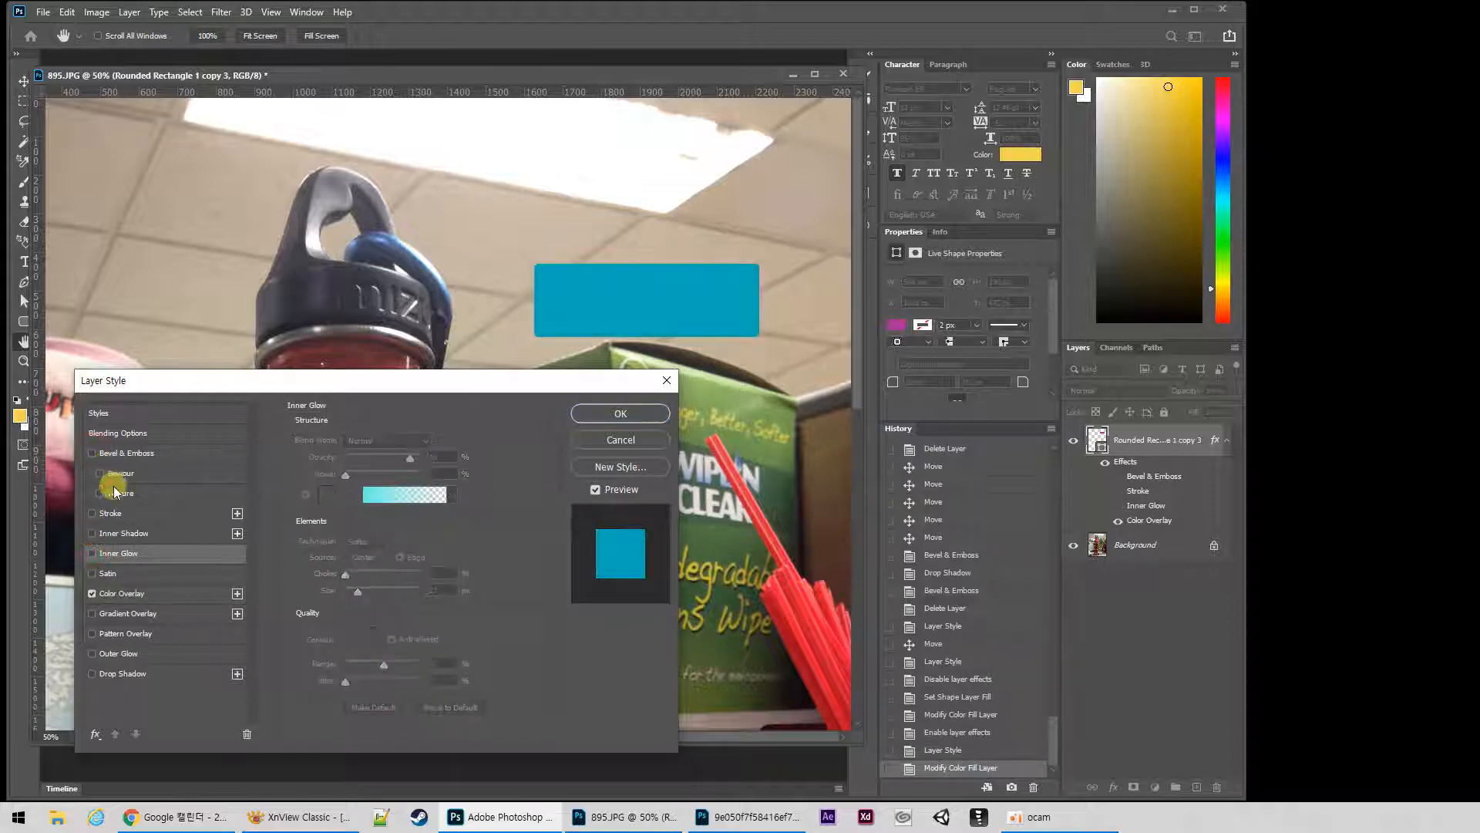
Change the Color Overlay's colour to a pure bright blue.
{"action": "left_click", "coordinate": [123, 594]}
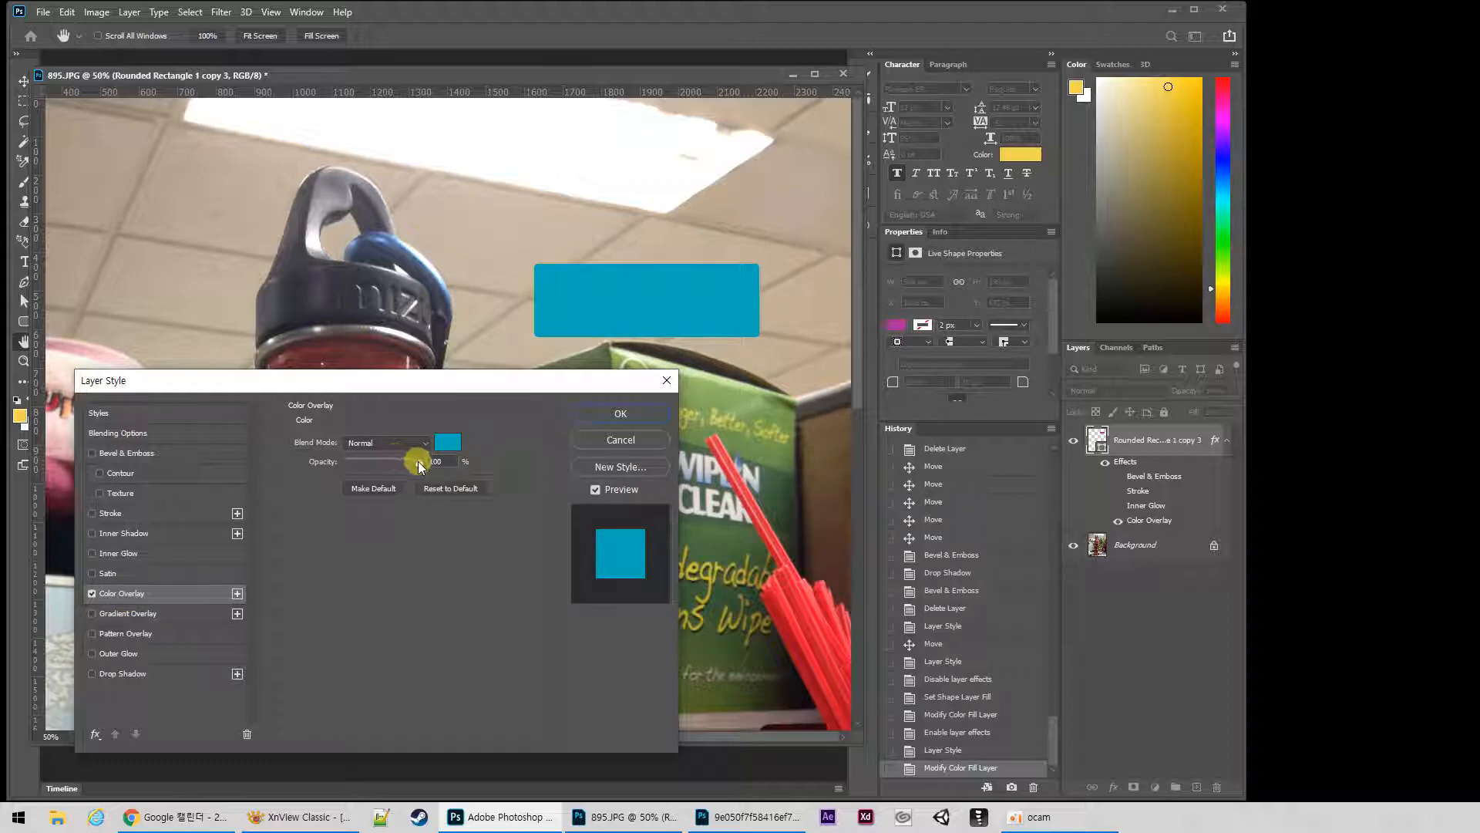
{"action": "left_click", "coordinate": [447, 441]}
{"action": "left_click_drag", "start_coordinate": [361, 490], "coordinate": [361, 476]}
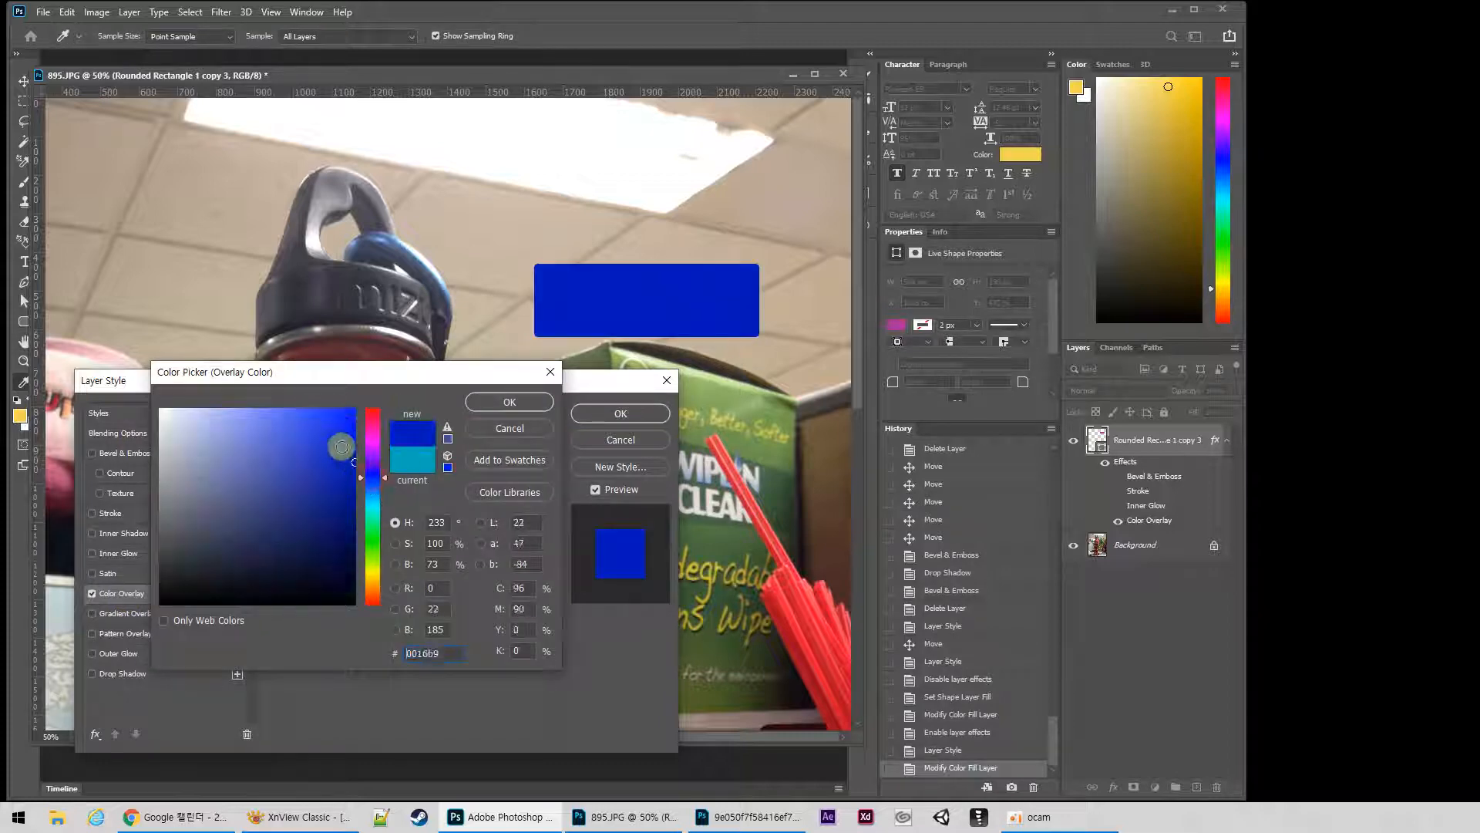
{"action": "left_click", "coordinate": [505, 401]}
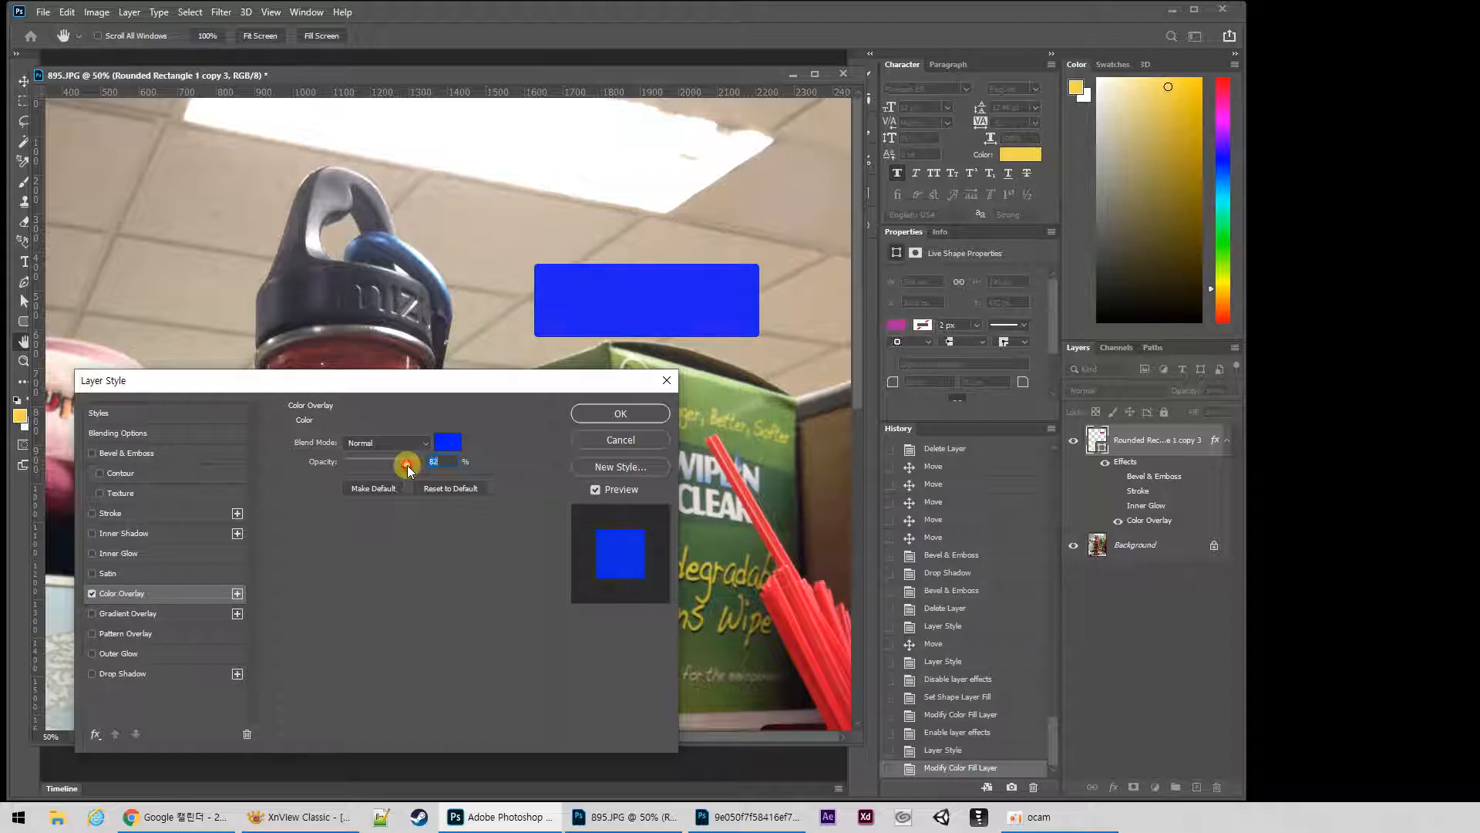
Try lower Color Overlay opacities to blend with the fill, return the opacity to 100%, and apply the style.
{"action": "left_click_drag", "start_coordinate": [400, 470], "coordinate": [388, 469]}
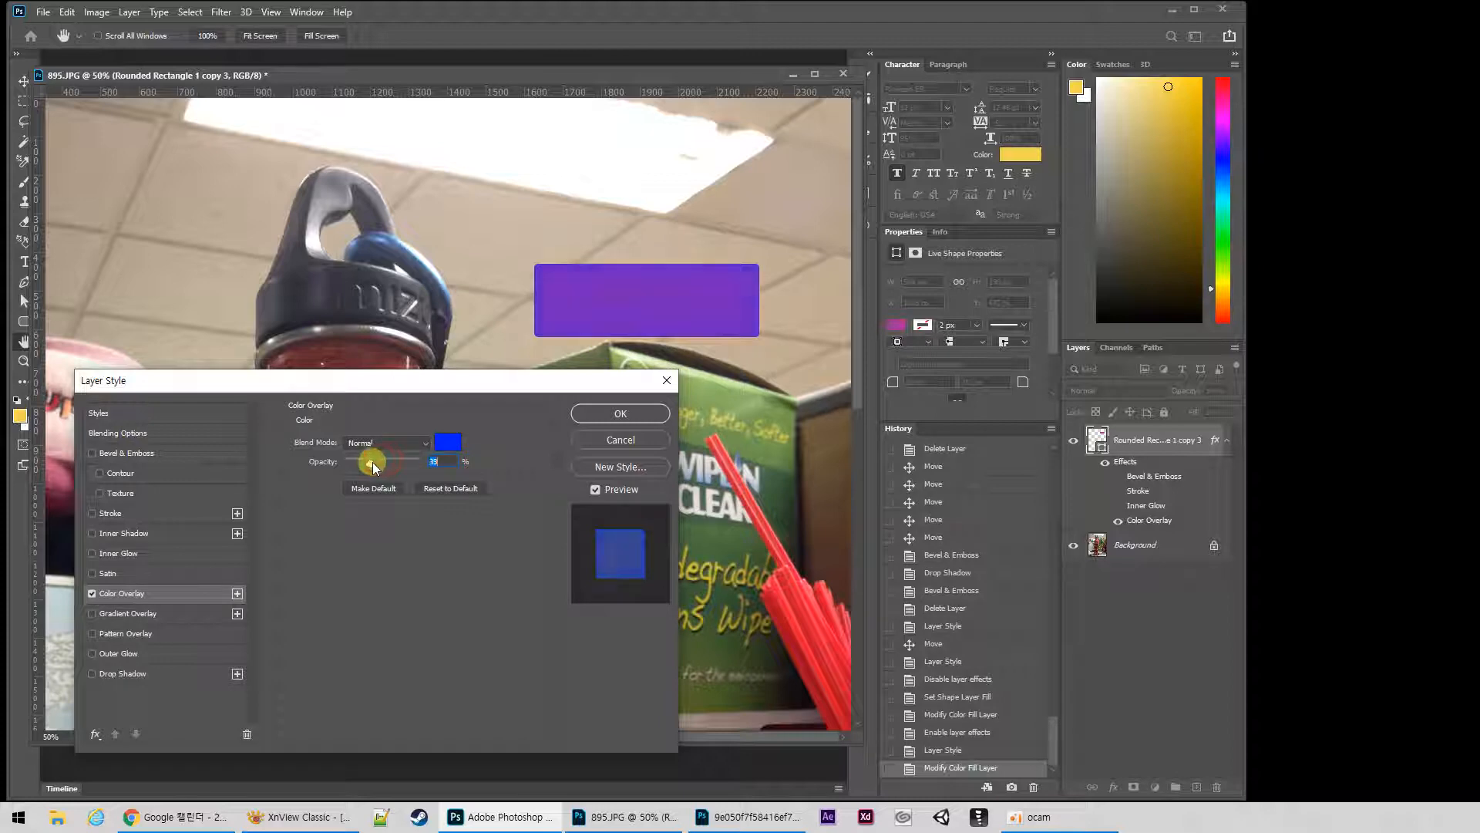
{"action": "left_click_drag", "start_coordinate": [374, 467], "coordinate": [422, 463]}
{"action": "left_click", "coordinate": [648, 414]}
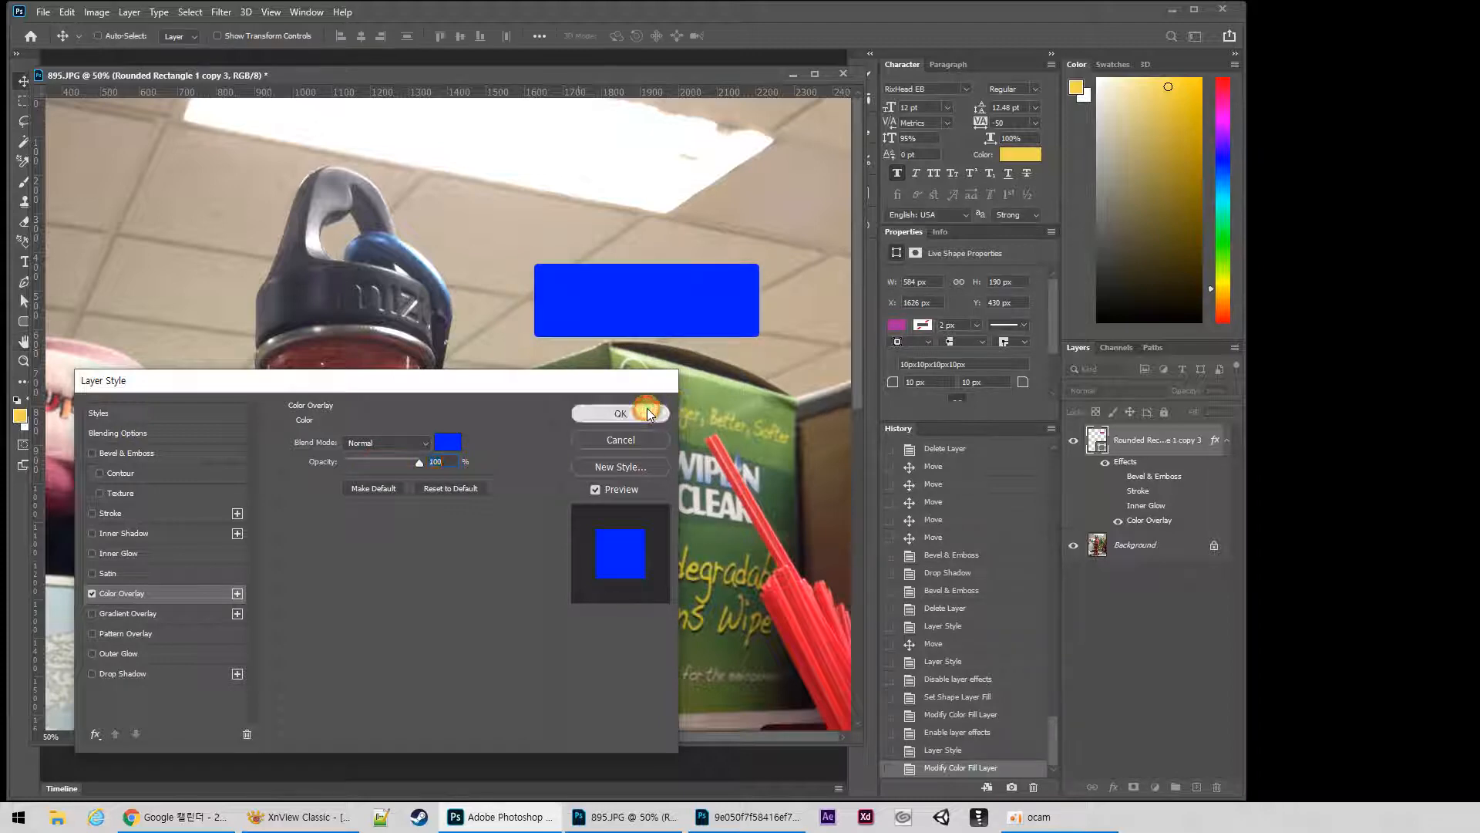
Hide and show the Color Overlay effect to compare the rectangle's own fill with the blue overlay.
{"action": "left_click", "coordinate": [1115, 523]}
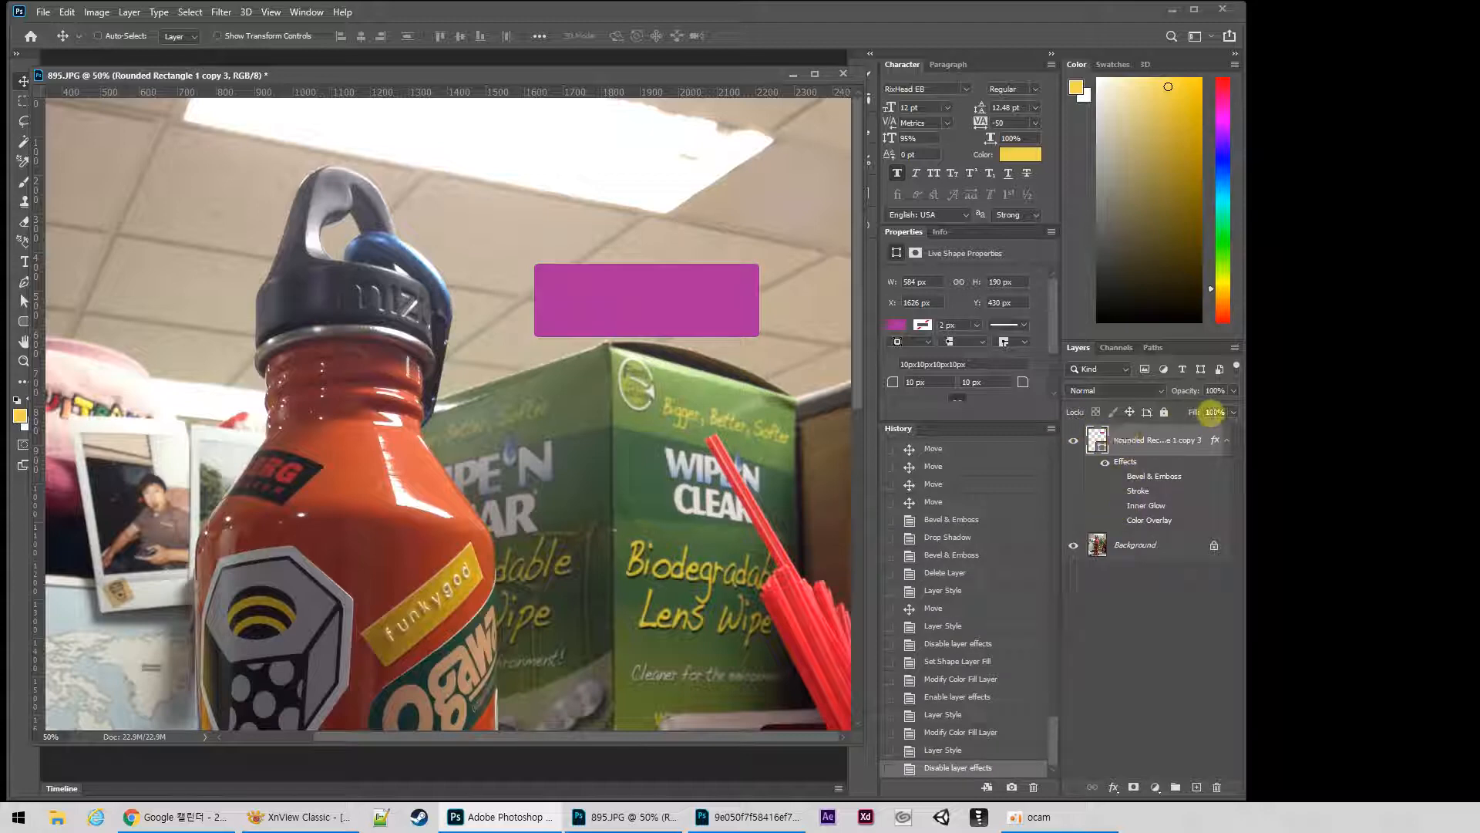
{"action": "left_click", "coordinate": [620, 302]}
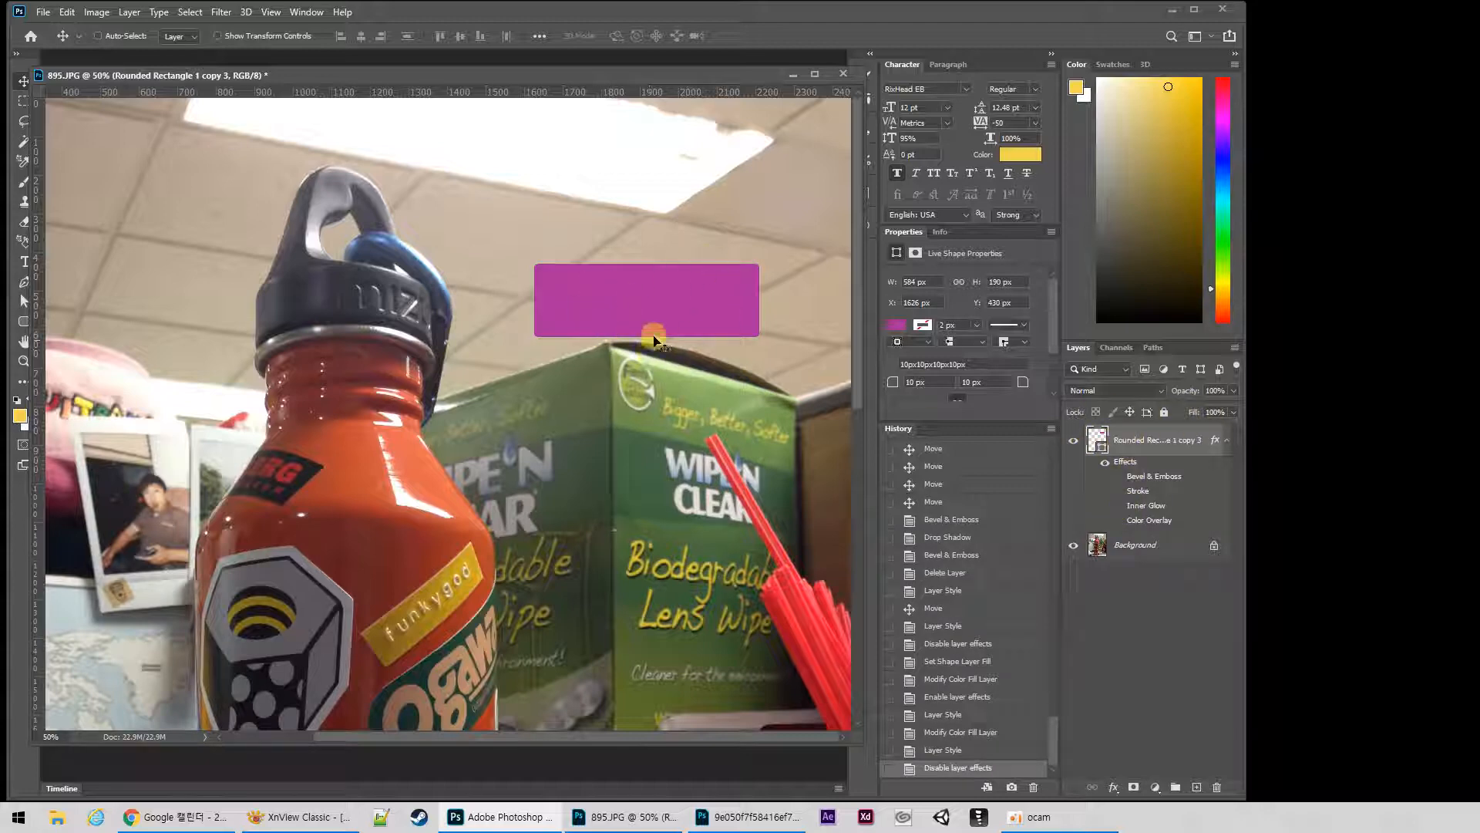
{"action": "left_click", "coordinate": [1118, 523]}
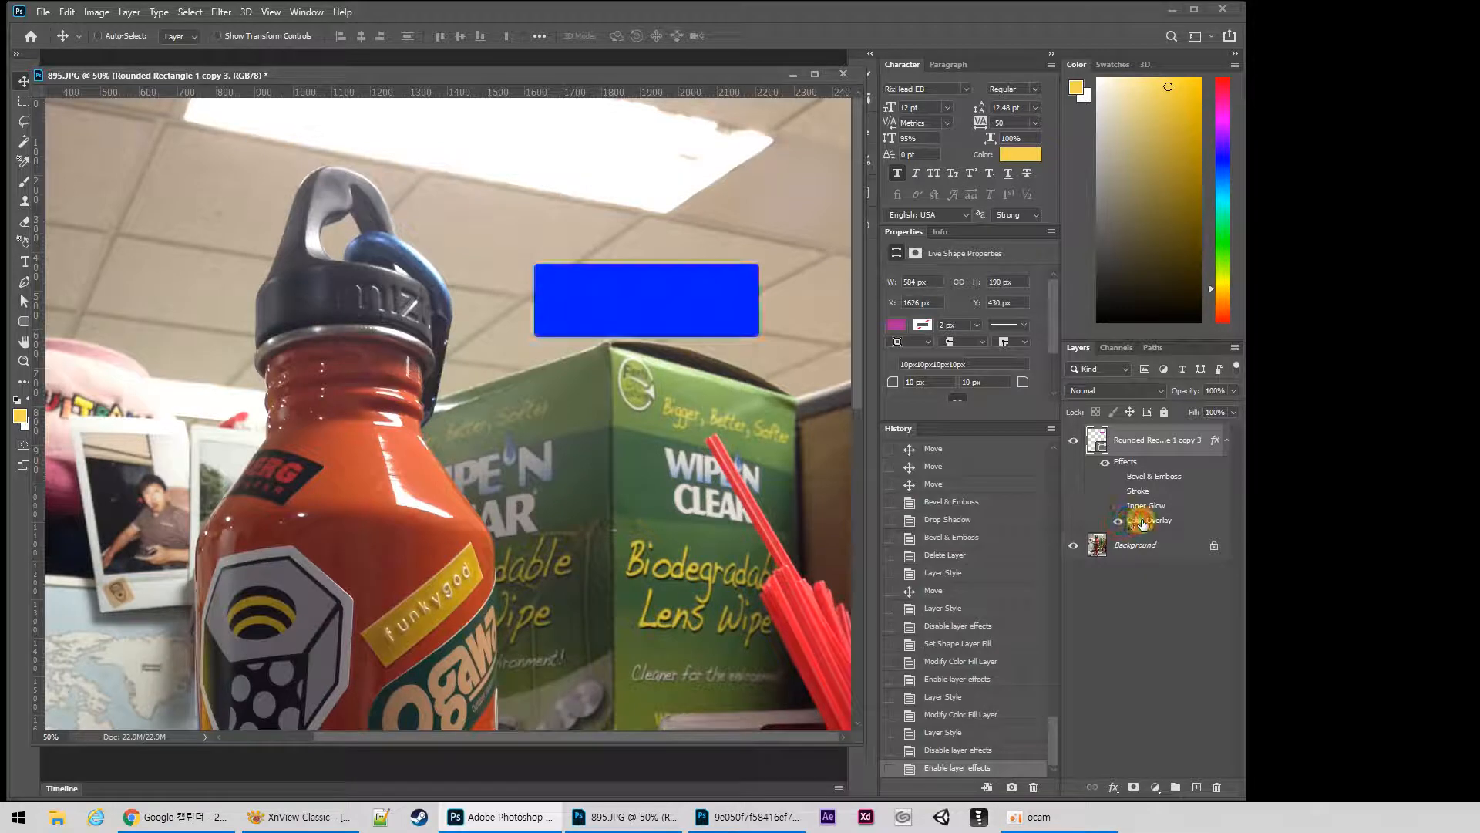
Reopen the Color Overlay settings, try reducing the opacity again, and return it to 100%.
{"action": "double_click", "coordinate": [1149, 520]}
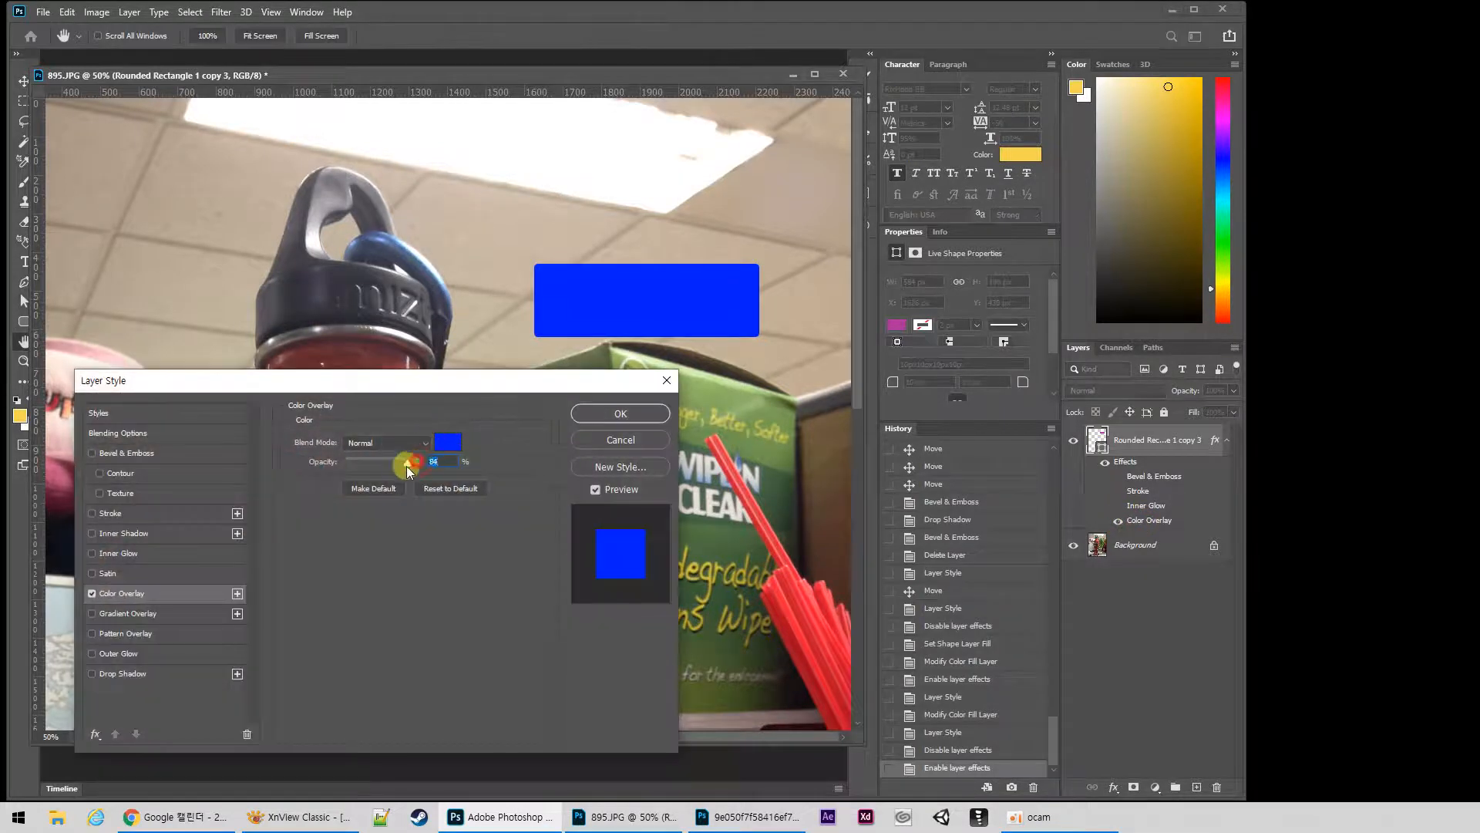
{"action": "left_click_drag", "start_coordinate": [408, 462], "coordinate": [497, 463]}
{"action": "left_click", "coordinate": [652, 413]}
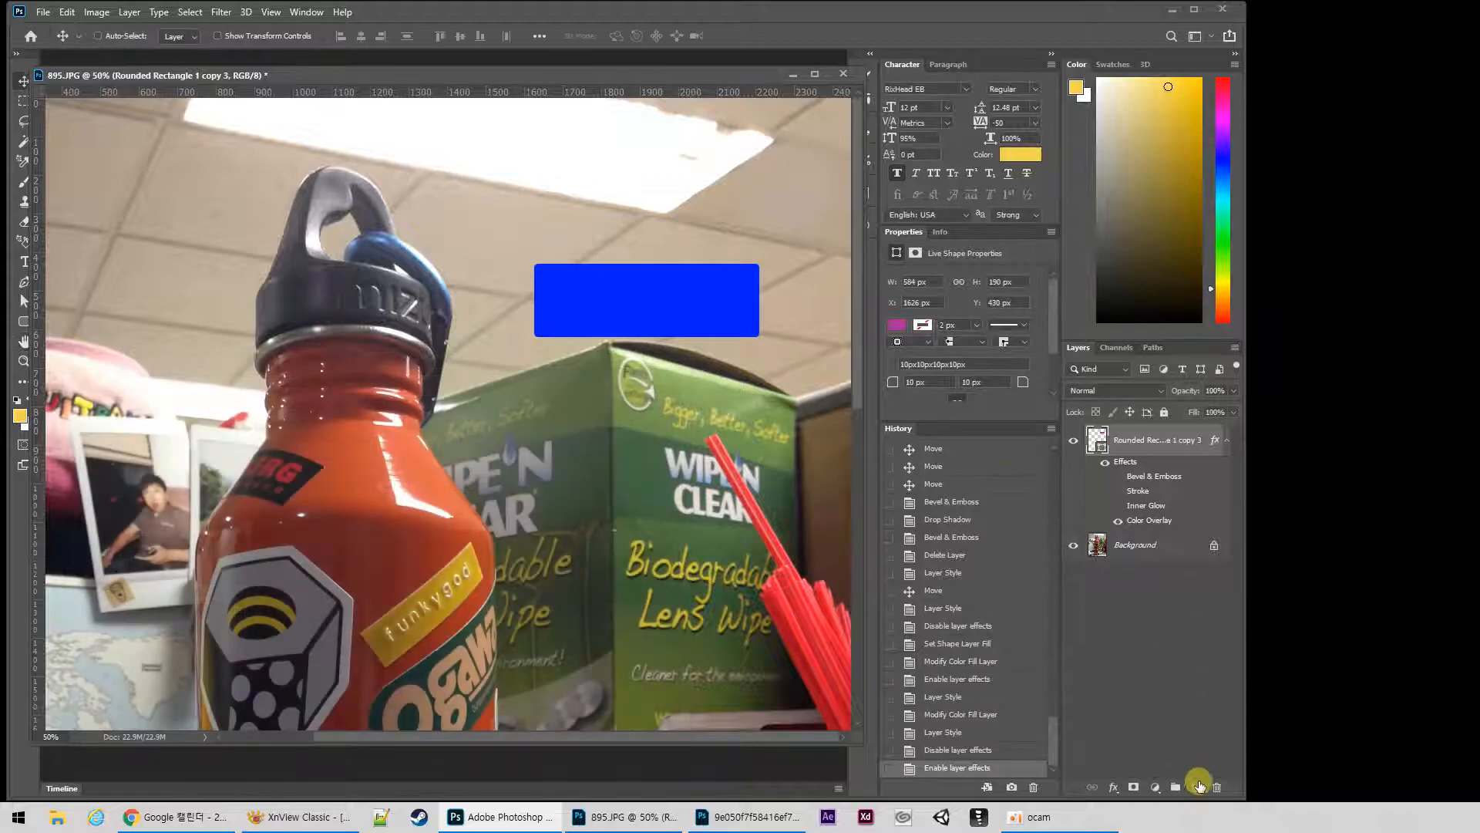
On a new layer, brush a vertical line about 289 px tall beside the rectangle, using magenta sampled from it with effects hidden.
{"action": "left_click", "coordinate": [1197, 786]}
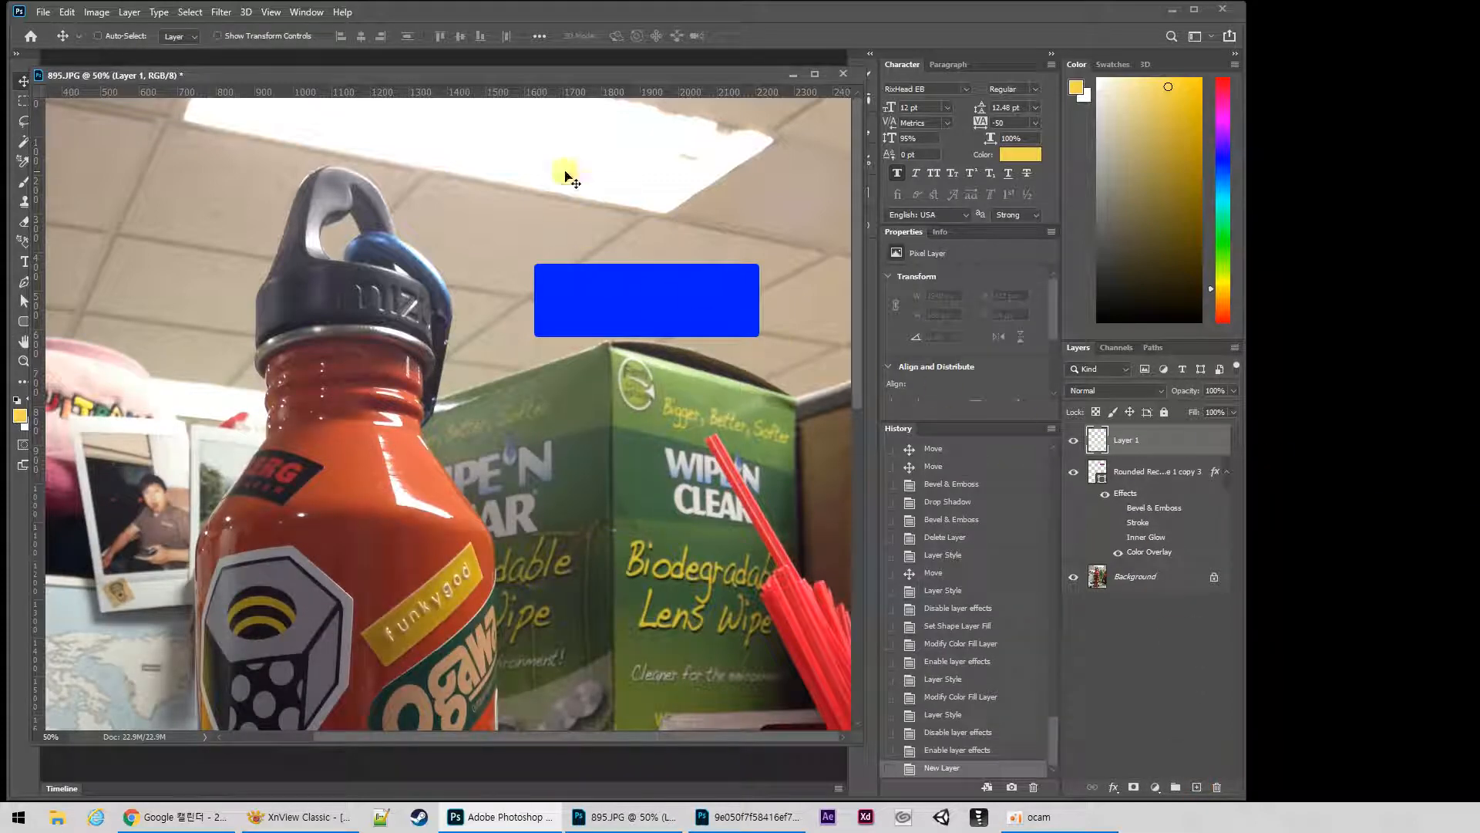
{"action": "key", "text": "b"}
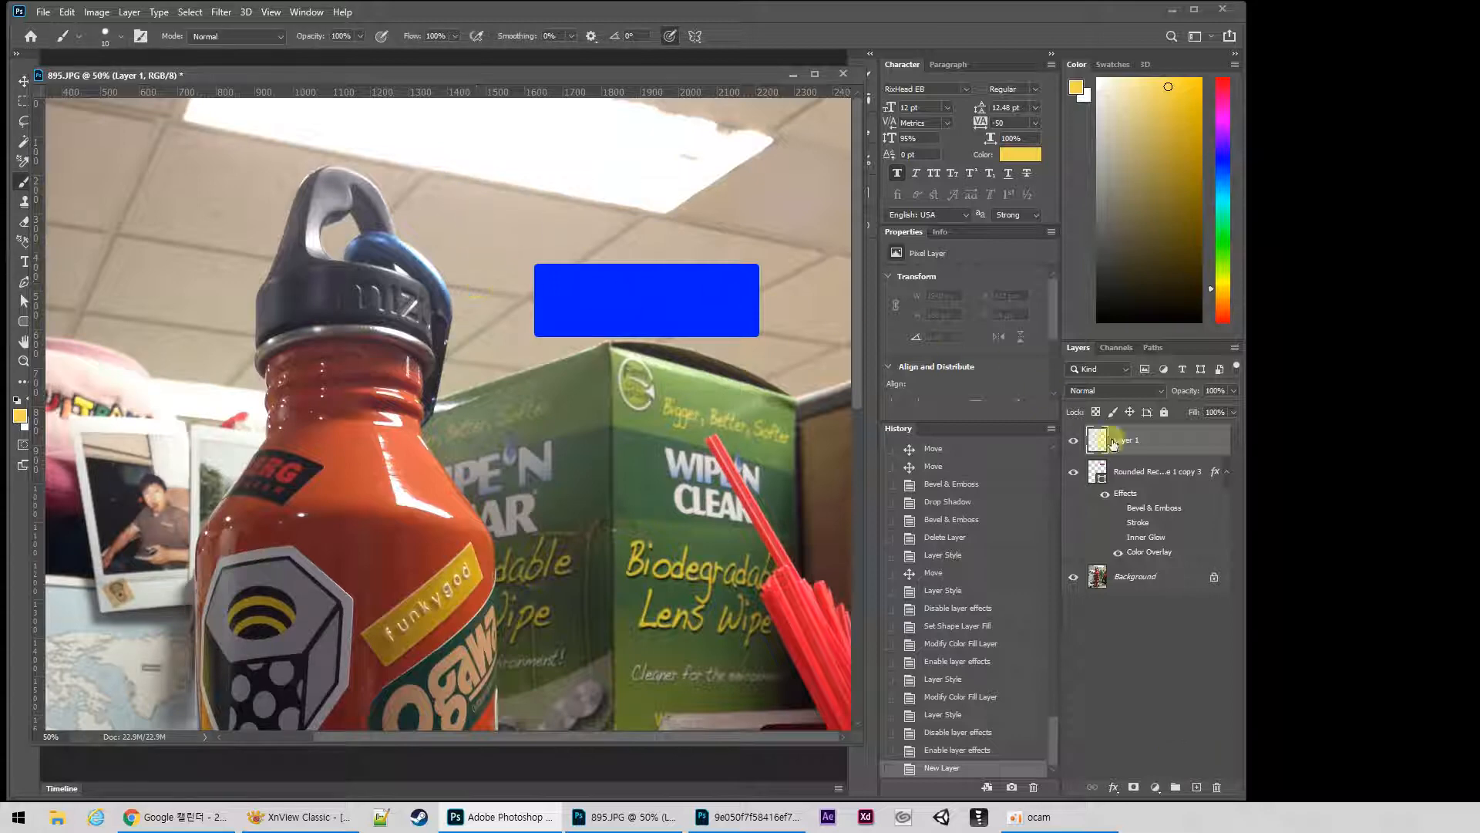
{"action": "left_click", "coordinate": [1107, 497]}
{"action": "left_click", "coordinate": [579, 290], "text": "alt"}
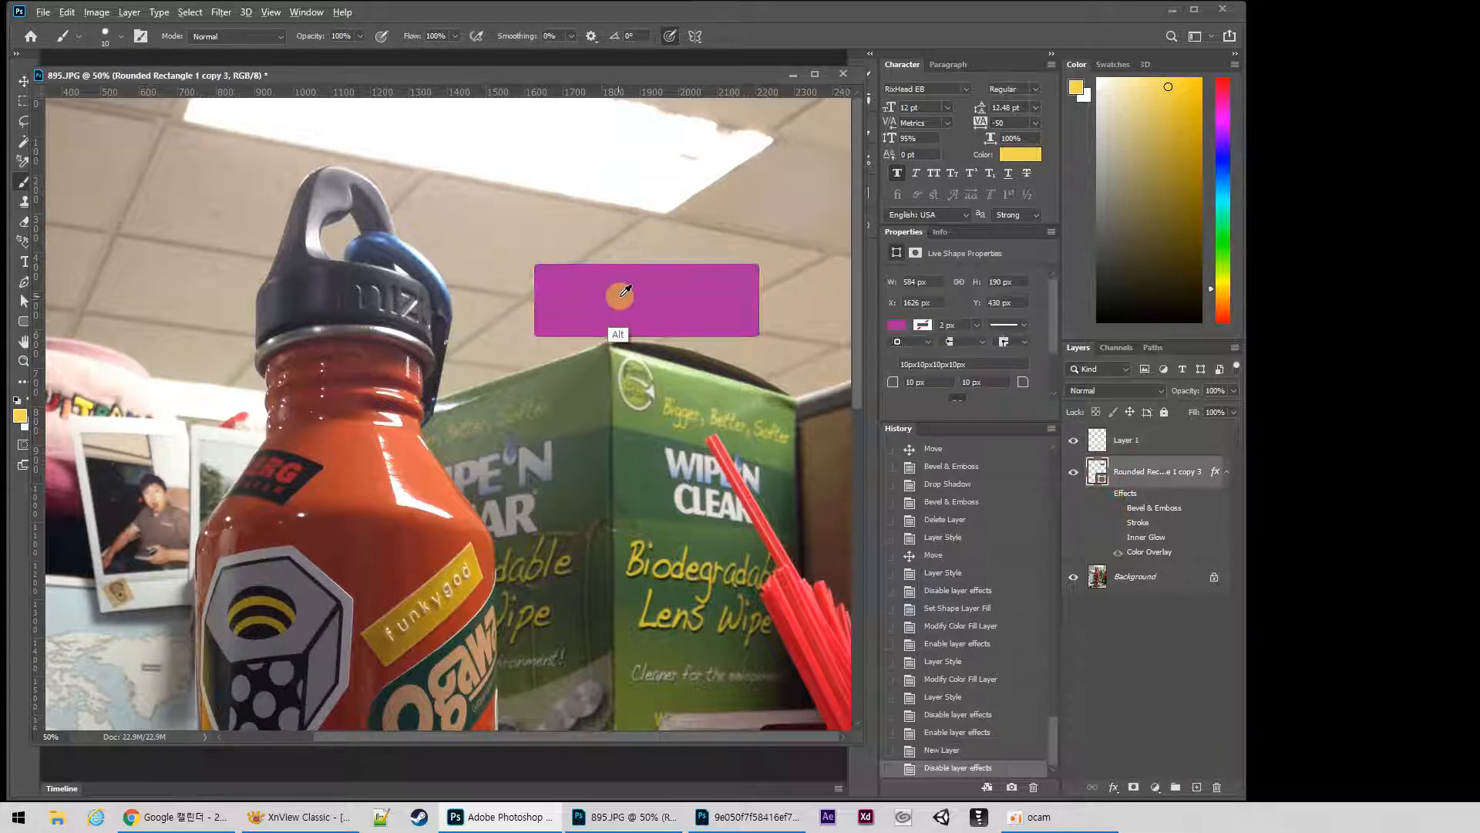
{"action": "left_click", "coordinate": [1119, 438]}
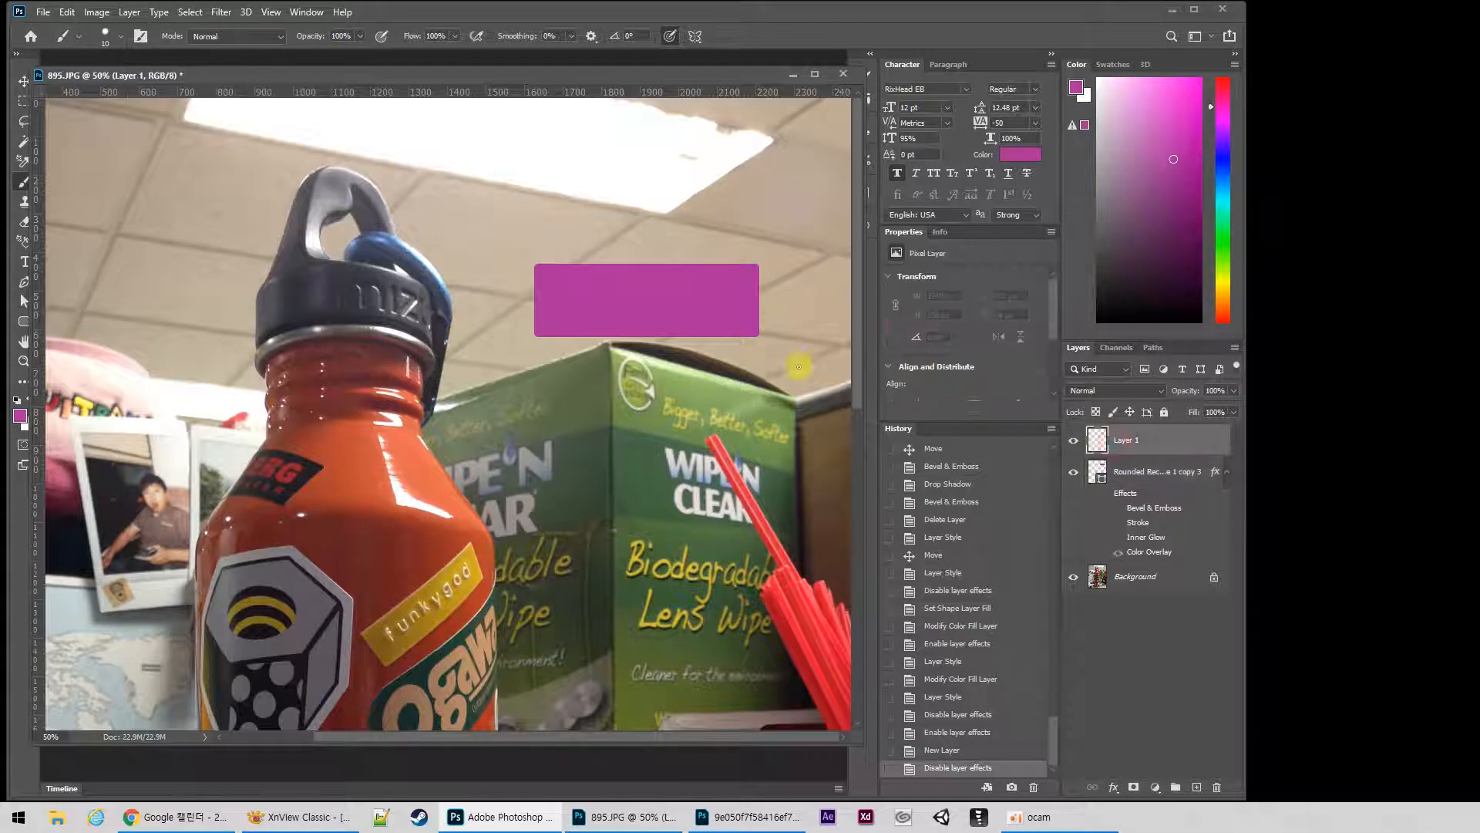
{"action": "left_click", "coordinate": [468, 202], "text": "shift"}
{"action": "left_click", "coordinate": [468, 302], "text": "shift"}
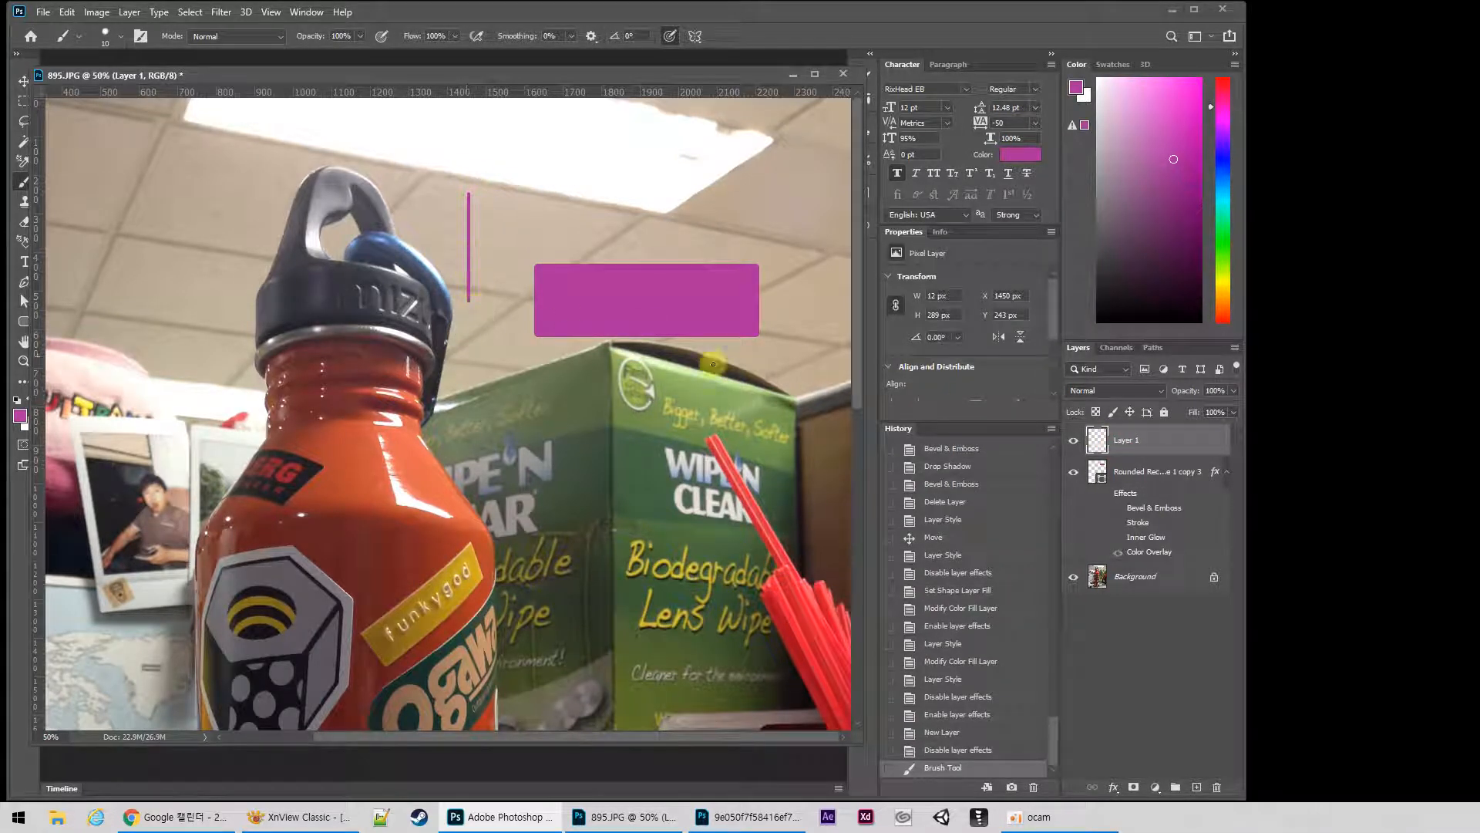
Show the rectangle's effects, sample the overlay blue, and brush a line about 286 px tall beside the magenta one on another new layer.
{"action": "left_click", "coordinate": [1105, 494]}
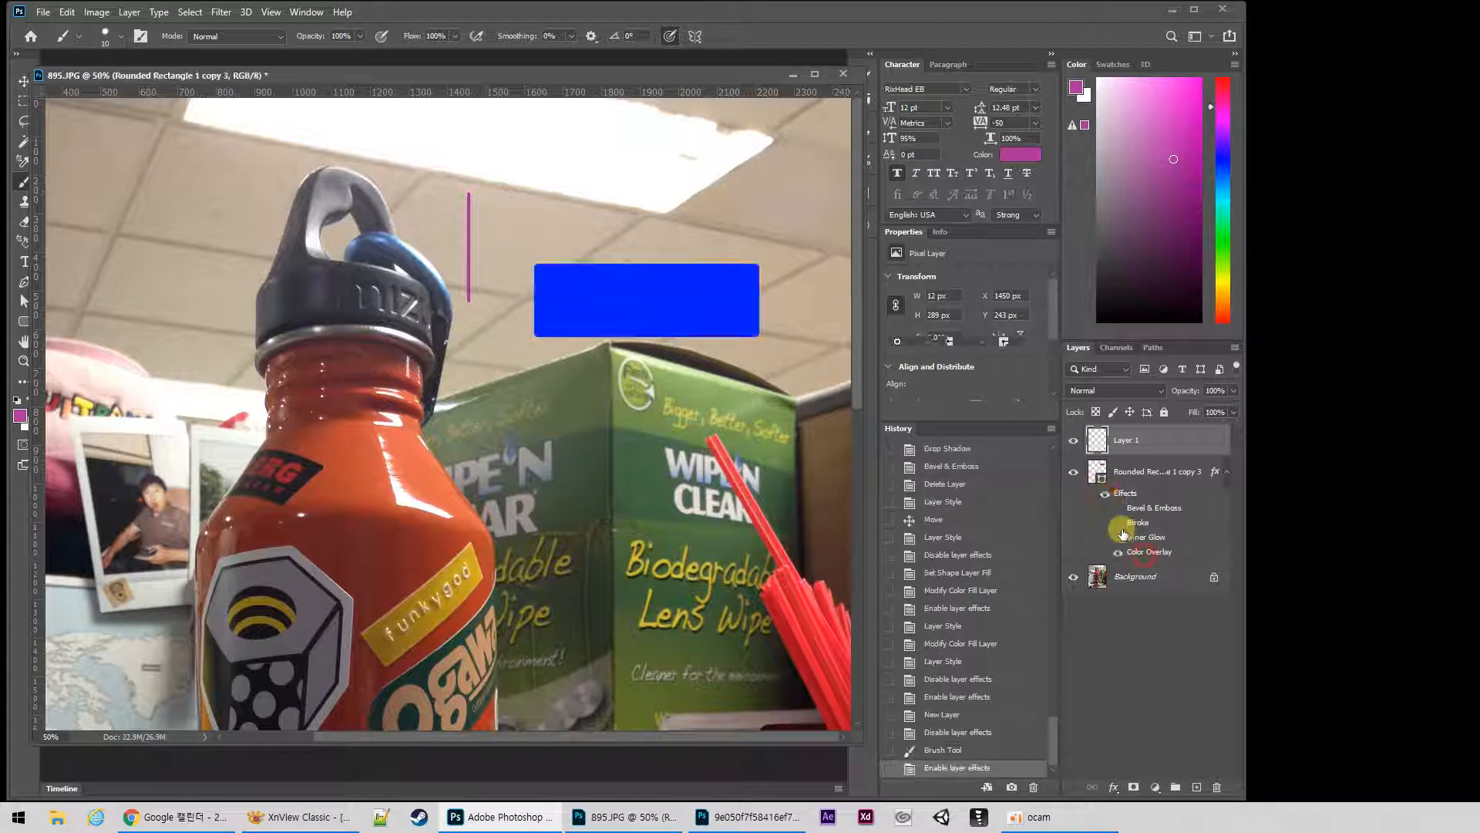
{"action": "left_click", "coordinate": [1141, 471]}
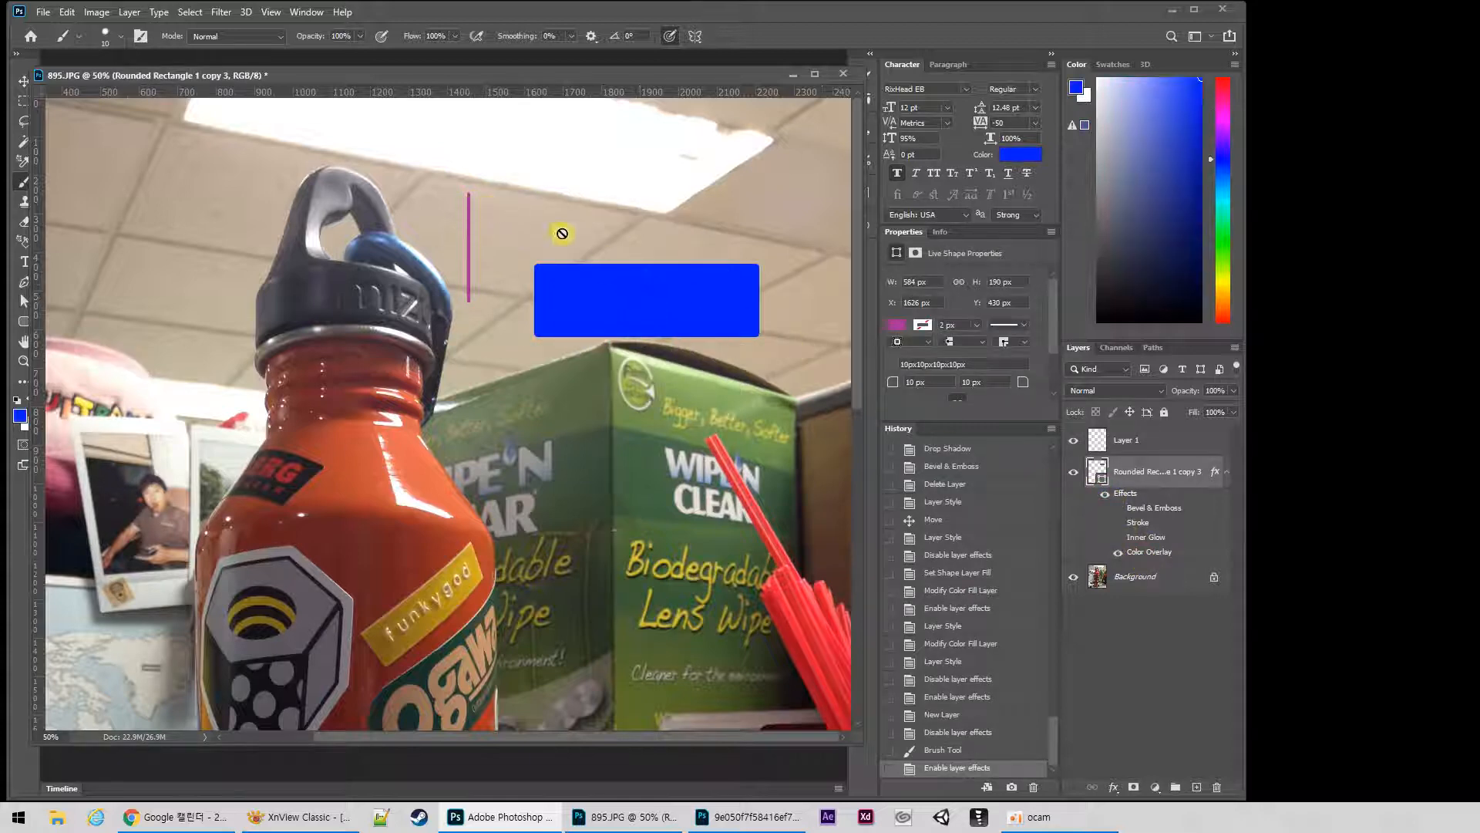
{"action": "left_click", "coordinate": [1149, 438]}
{"action": "left_click", "coordinate": [1195, 786]}
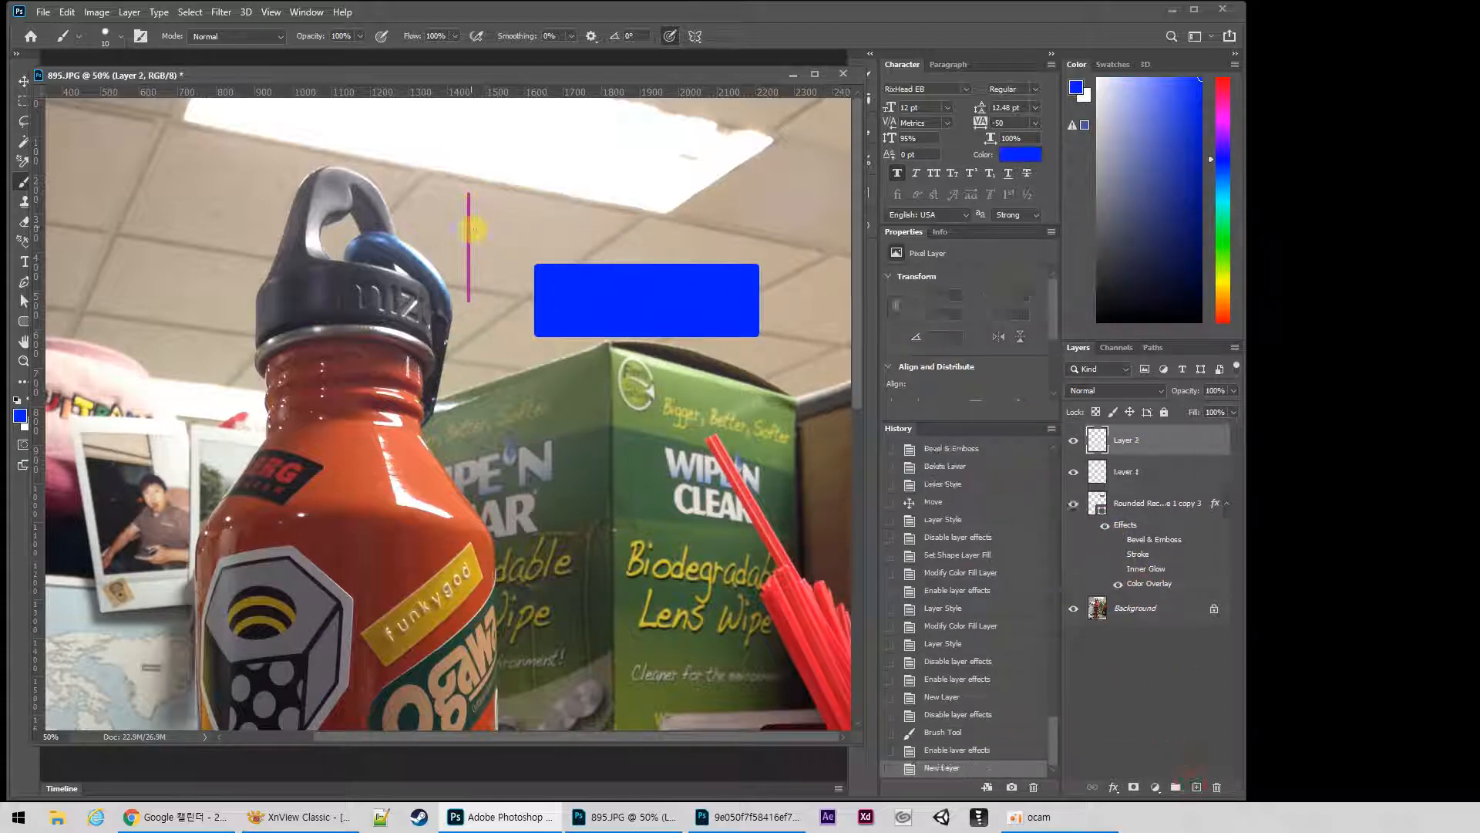
{"action": "left_click_drag", "start_coordinate": [472, 193], "coordinate": [472, 301]}
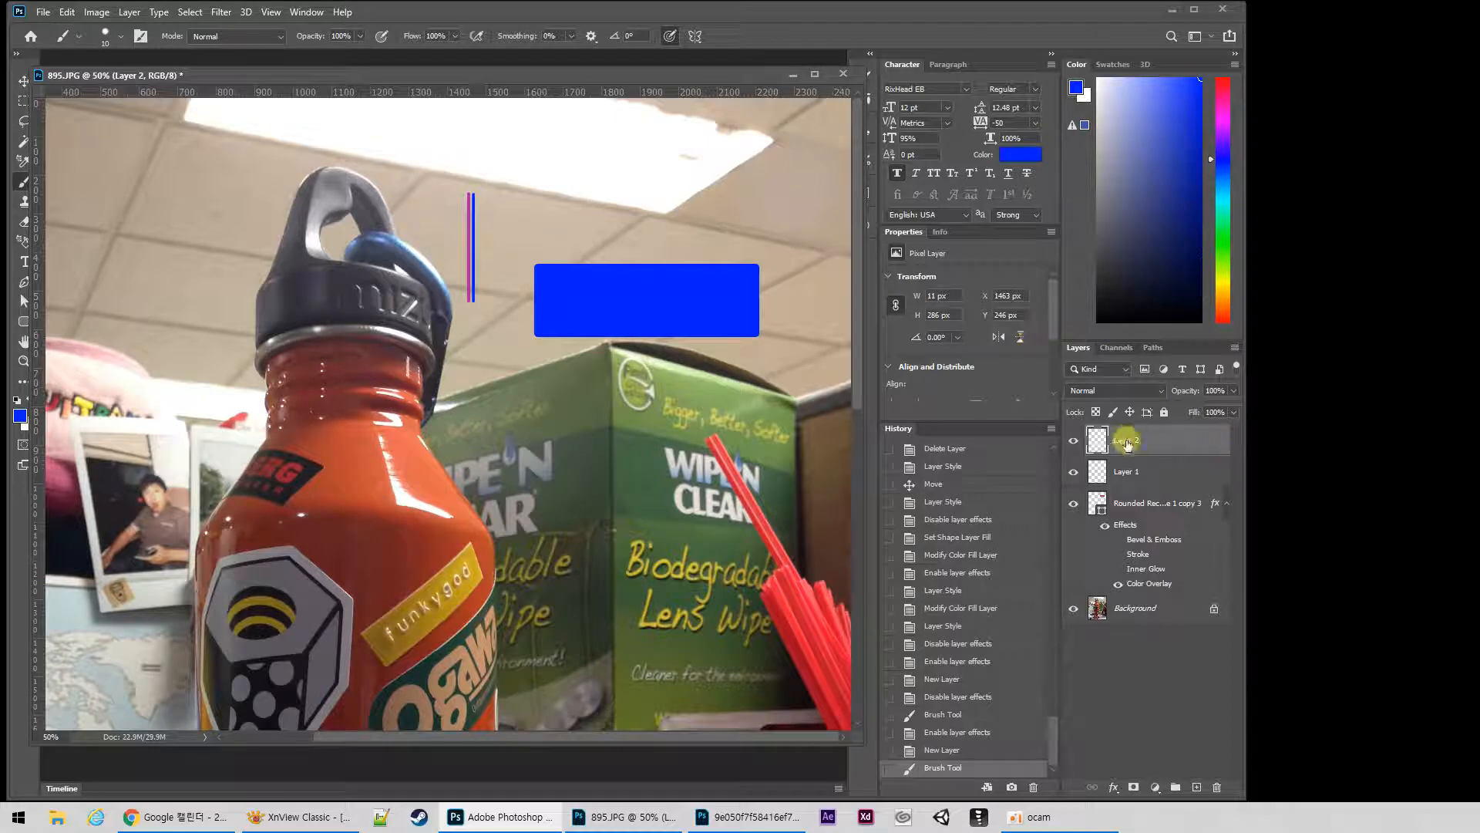
Toggle the blue line layer's visibility to compare the two lines, and lower that layer's fill to 26%.
{"action": "left_click", "coordinate": [1071, 441]}
{"action": "left_click", "coordinate": [1068, 445]}
{"action": "left_click", "coordinate": [1070, 443]}
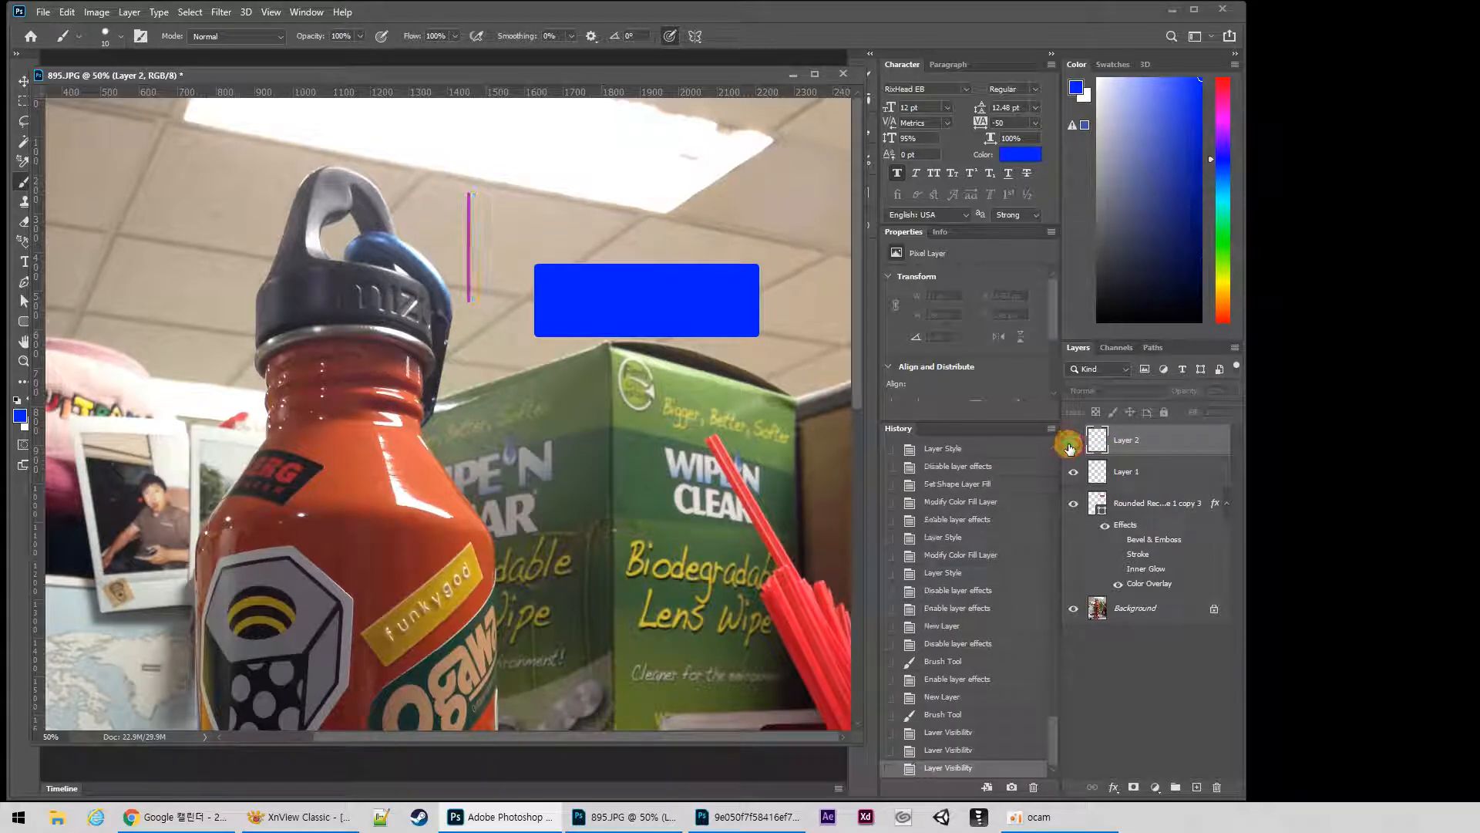
{"action": "left_click", "coordinate": [1070, 442]}
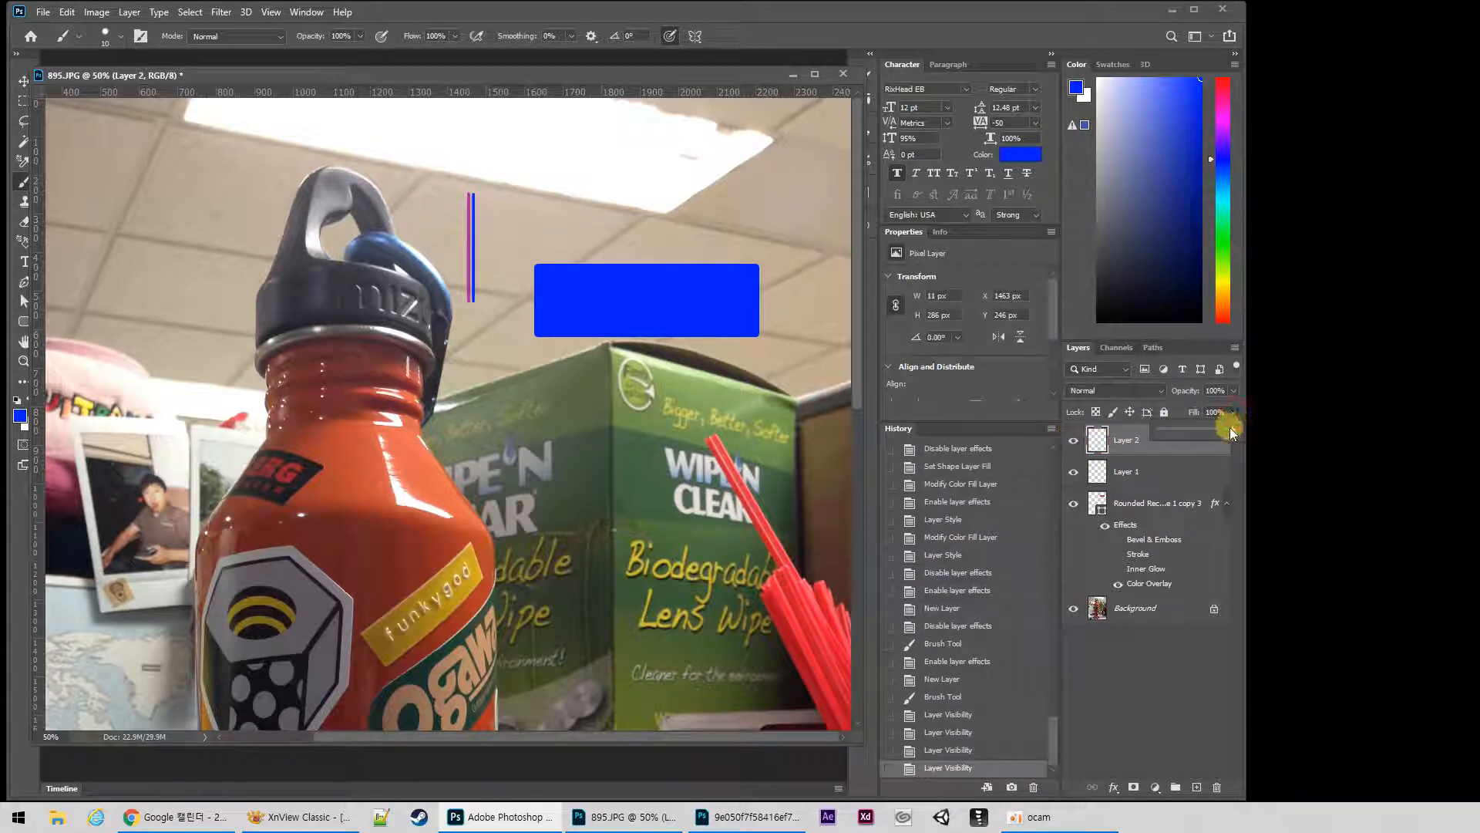
{"action": "left_click_drag", "start_coordinate": [1229, 428], "coordinate": [1197, 429]}
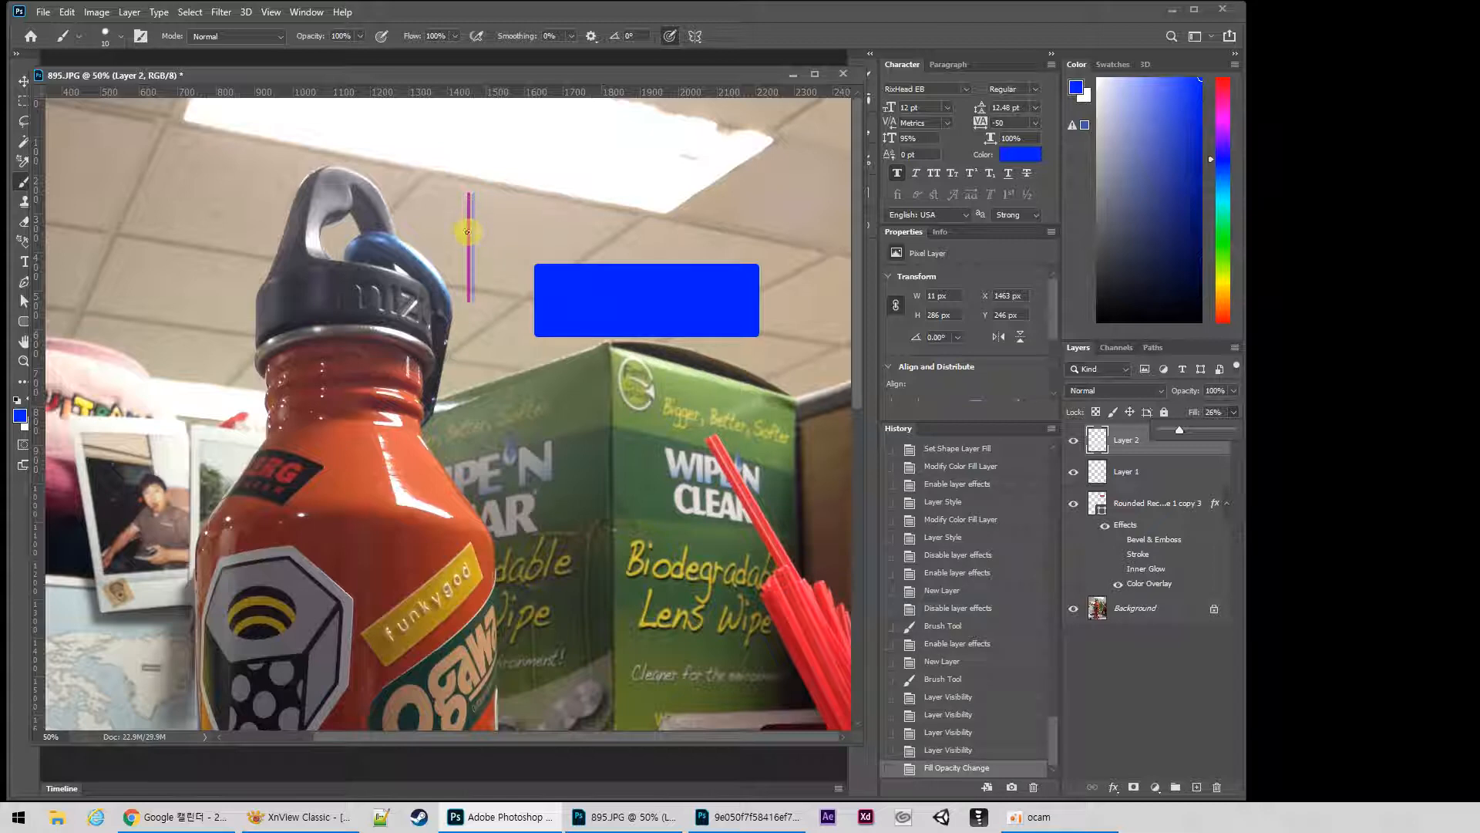
Reopen the rectangle's Color Overlay settings, try its opacity at 36%, and restore it to 100%.
{"action": "left_click", "coordinate": [1155, 548]}
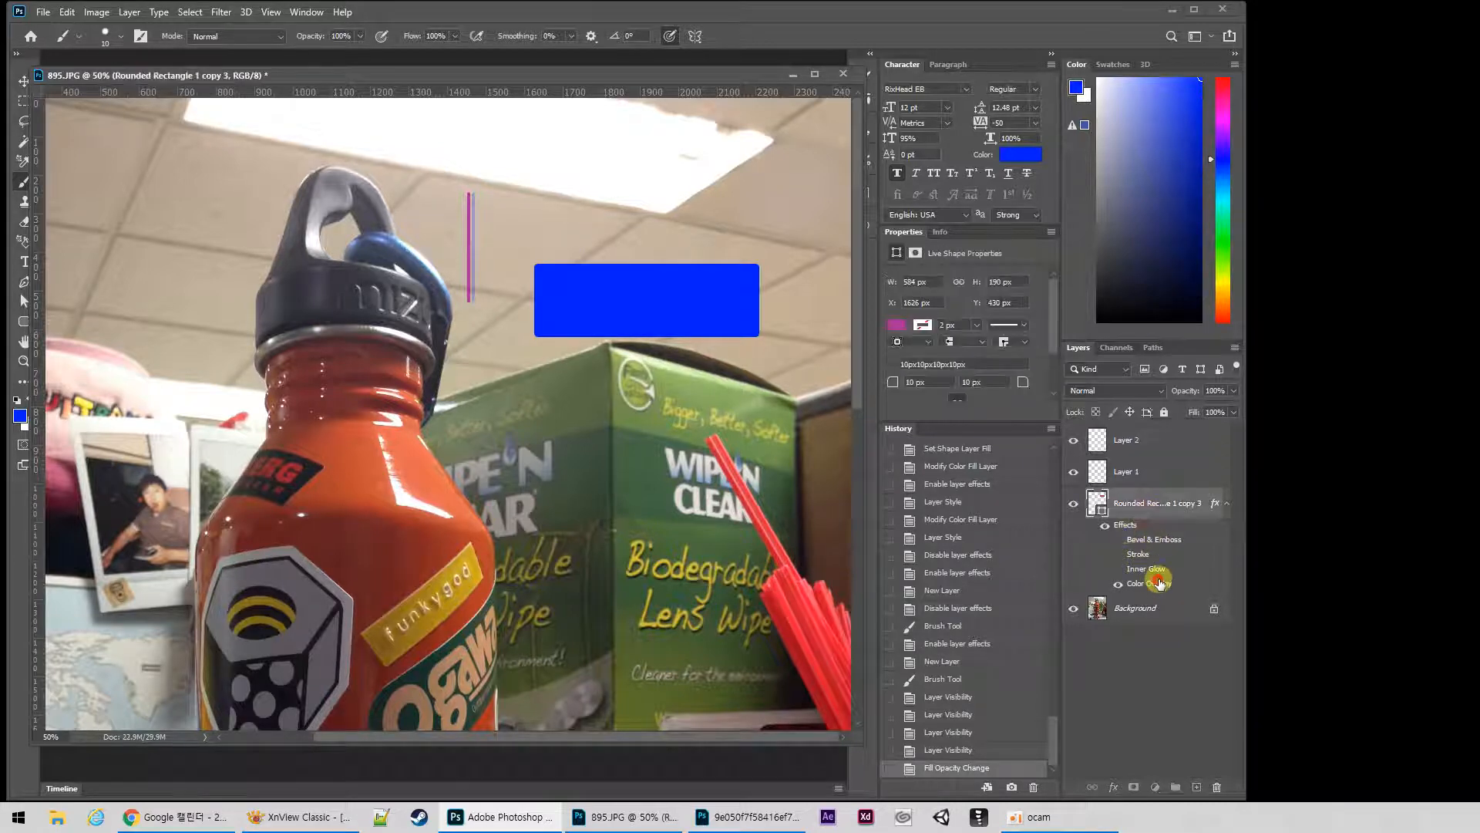
{"action": "double_click", "coordinate": [1160, 583]}
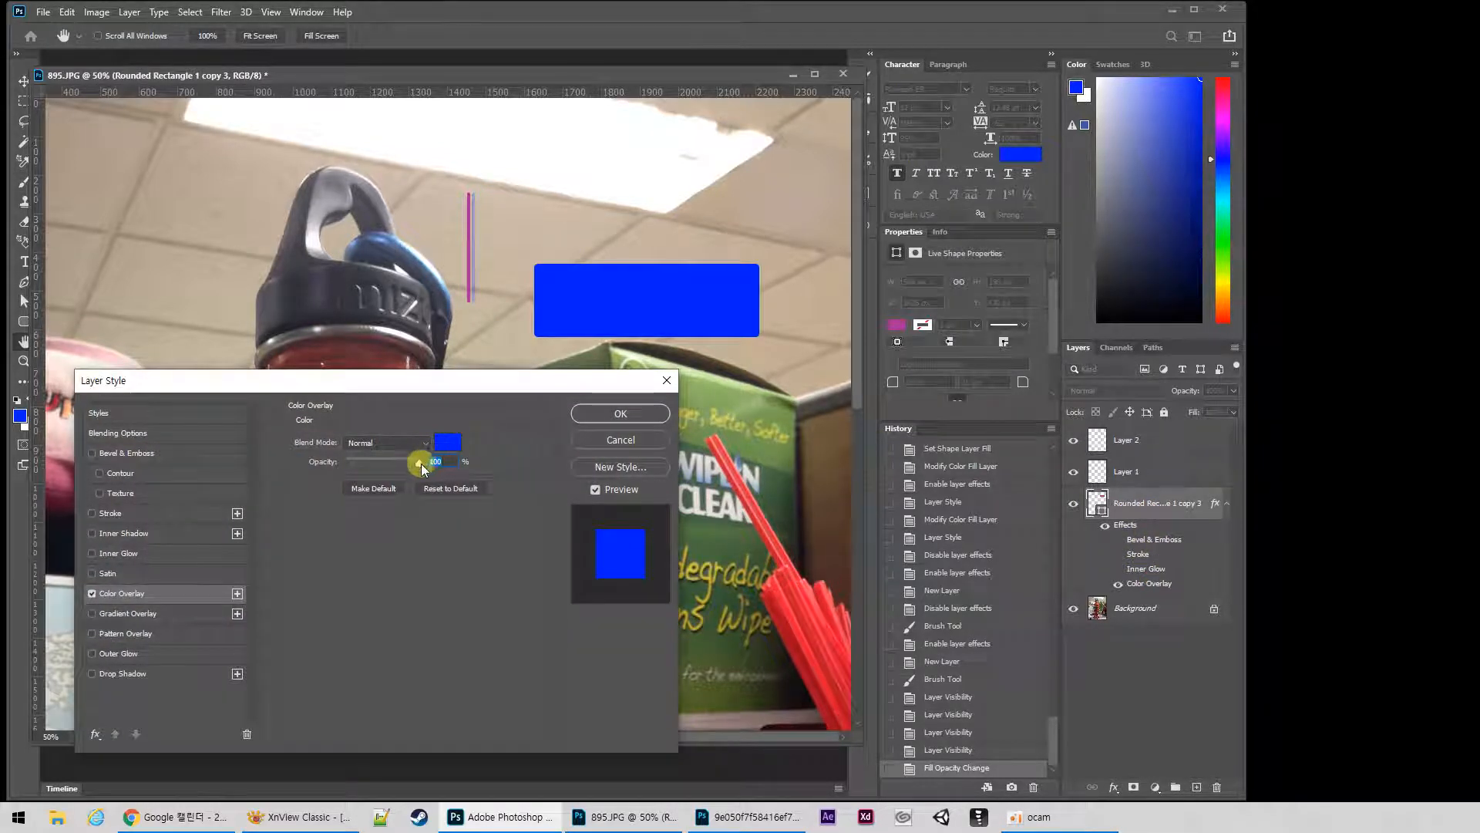
{"action": "left_click_drag", "start_coordinate": [421, 464], "coordinate": [376, 467]}
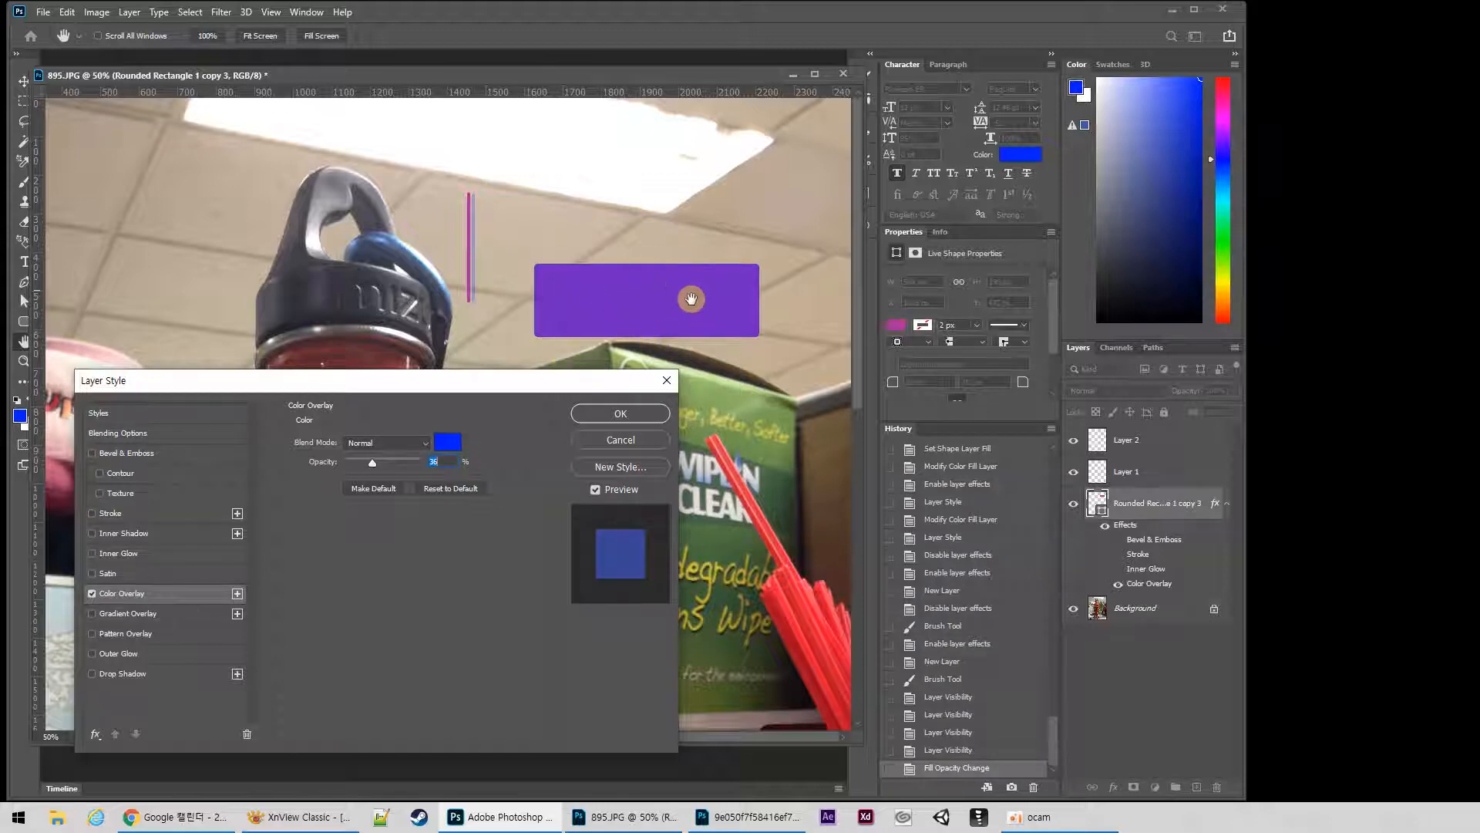
{"action": "left_click_drag", "start_coordinate": [373, 462], "coordinate": [550, 455]}
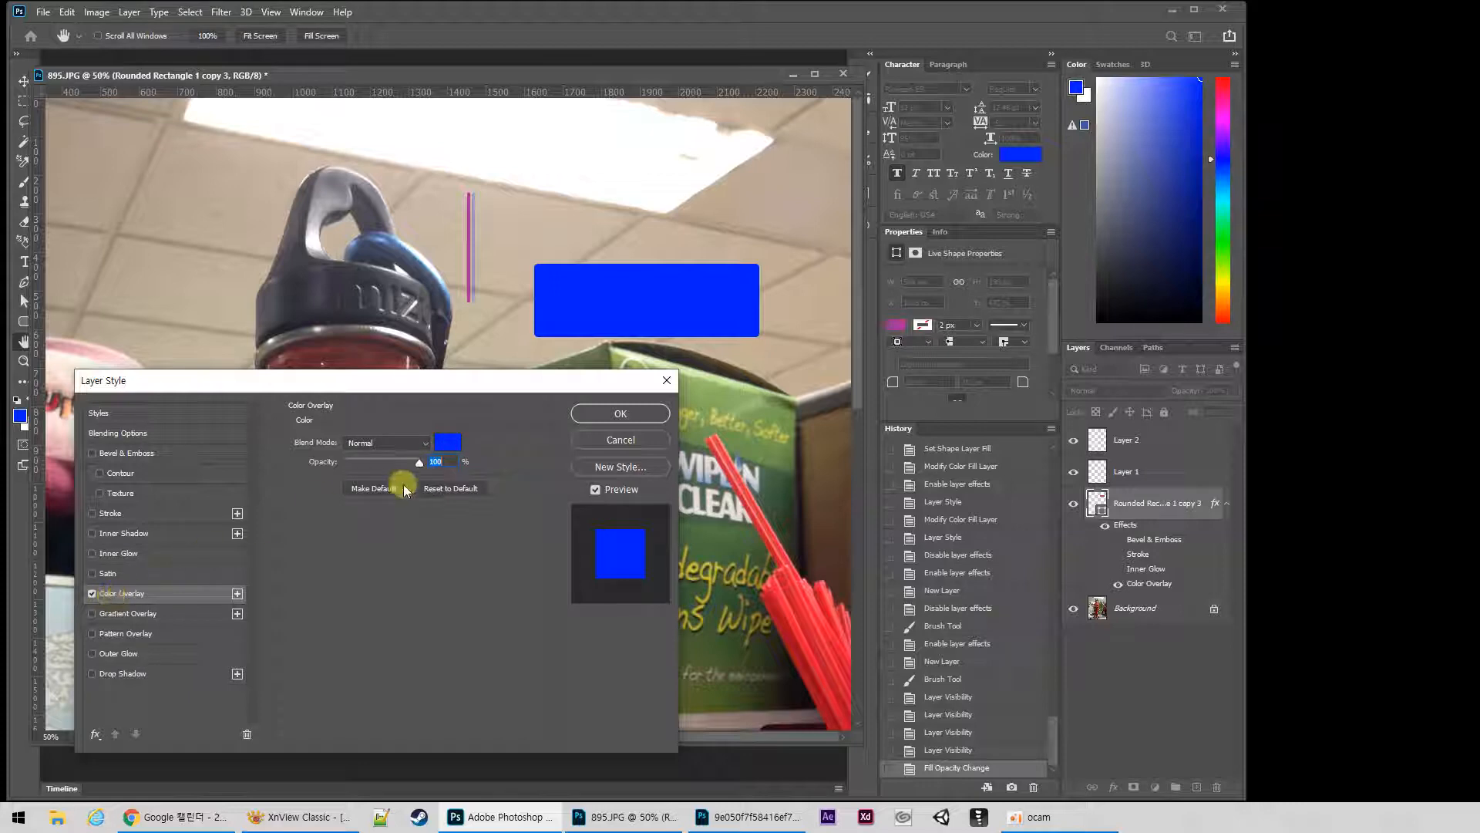
{"action": "mouse_move", "coordinate": [420, 462]}
{"action": "left_mouse_down"}
{"action": "mouse_move", "coordinate": [380, 463]}
{"action": "mouse_move", "coordinate": [447, 470]}
{"action": "left_mouse_up"}
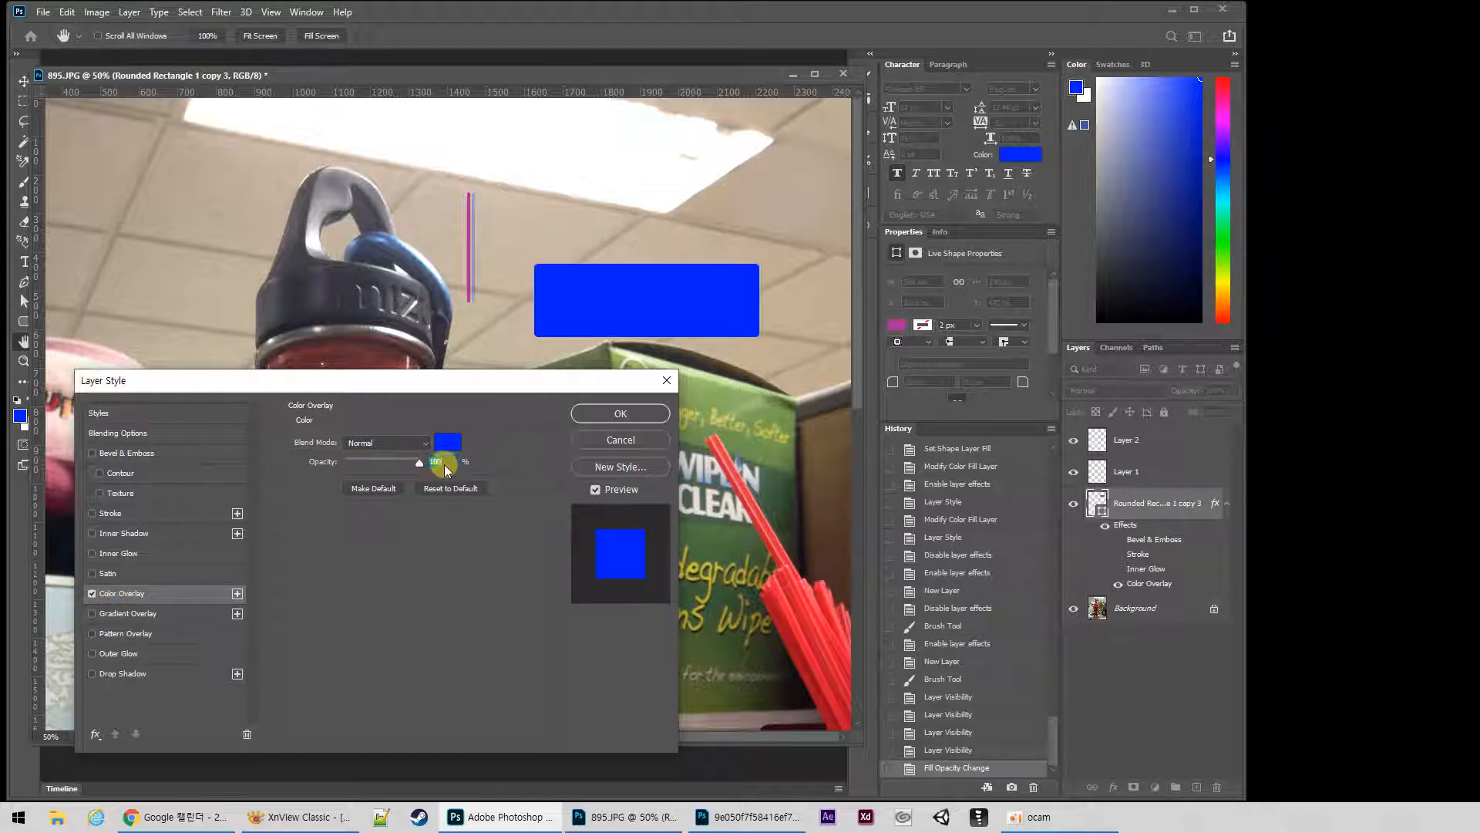
{"action": "left_click", "coordinate": [621, 413]}
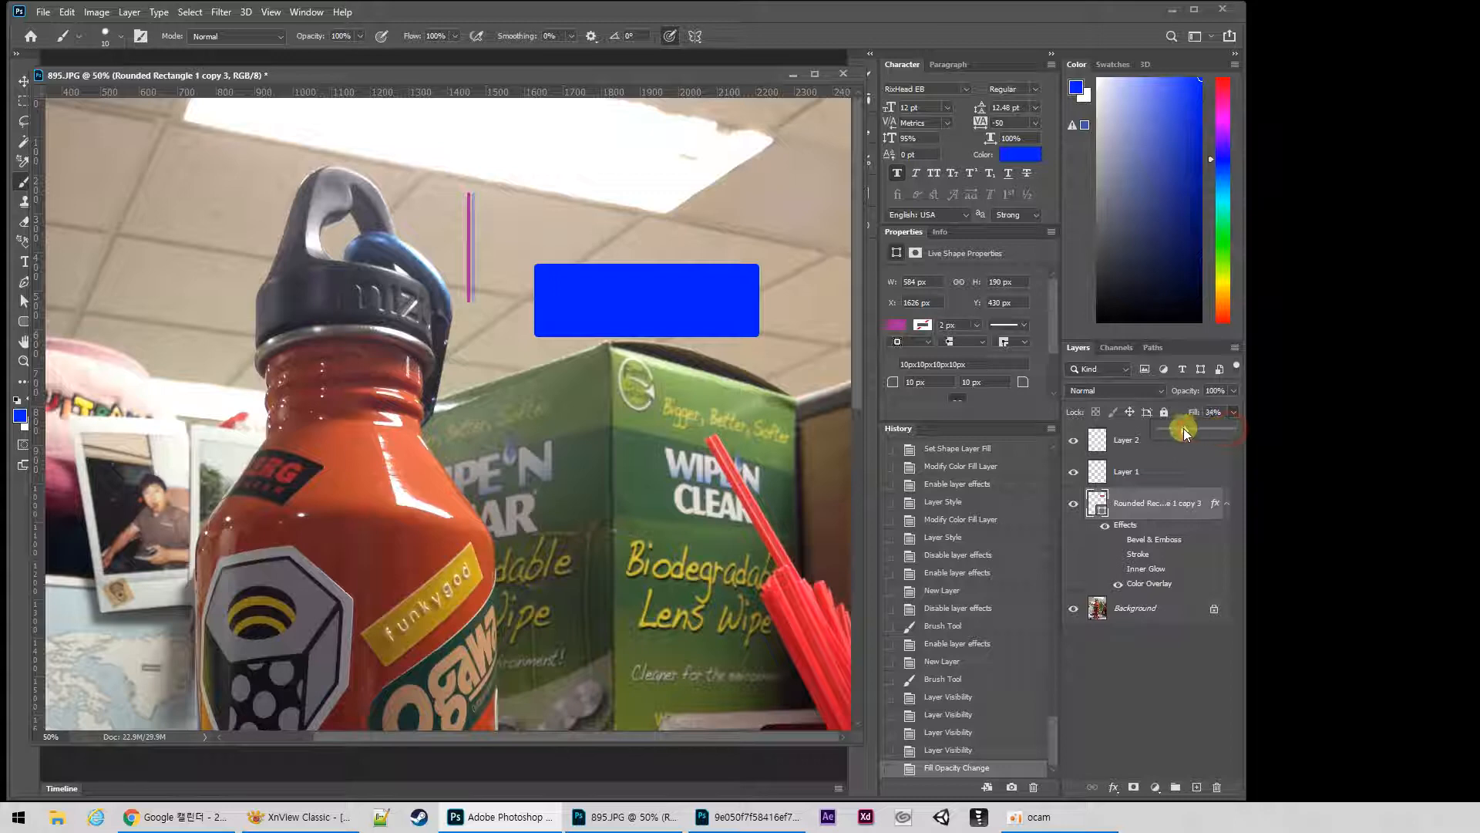
Set the rectangle layer's fill to 0% and lower its Color Overlay opacity to roughly a third.
{"action": "left_click_drag", "start_coordinate": [1056, 442], "coordinate": [1146, 442]}
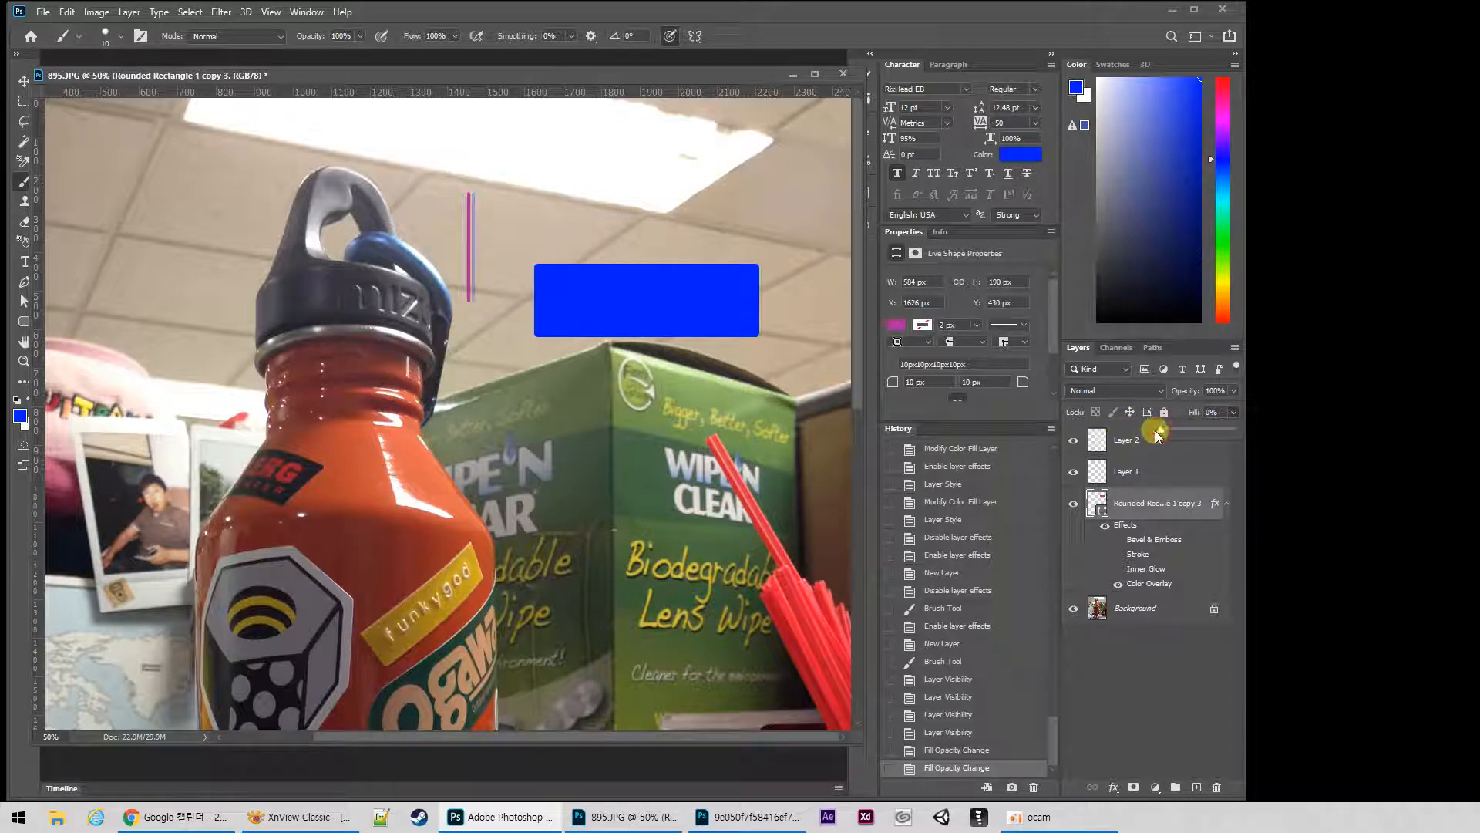
{"action": "left_click", "coordinate": [1157, 587]}
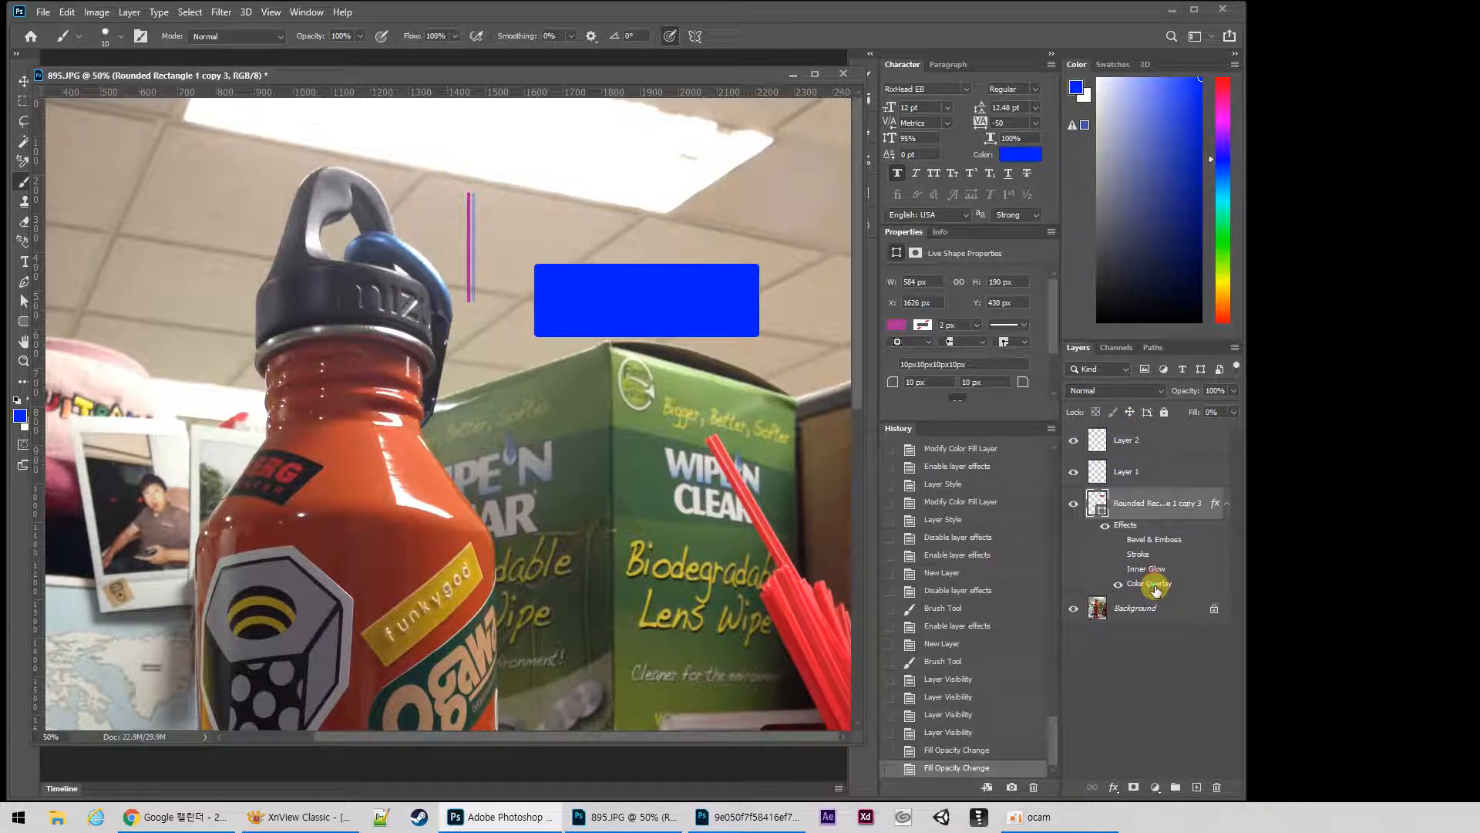
{"action": "left_click_drag", "start_coordinate": [420, 464], "coordinate": [369, 461]}
{"action": "left_click", "coordinate": [603, 414]}
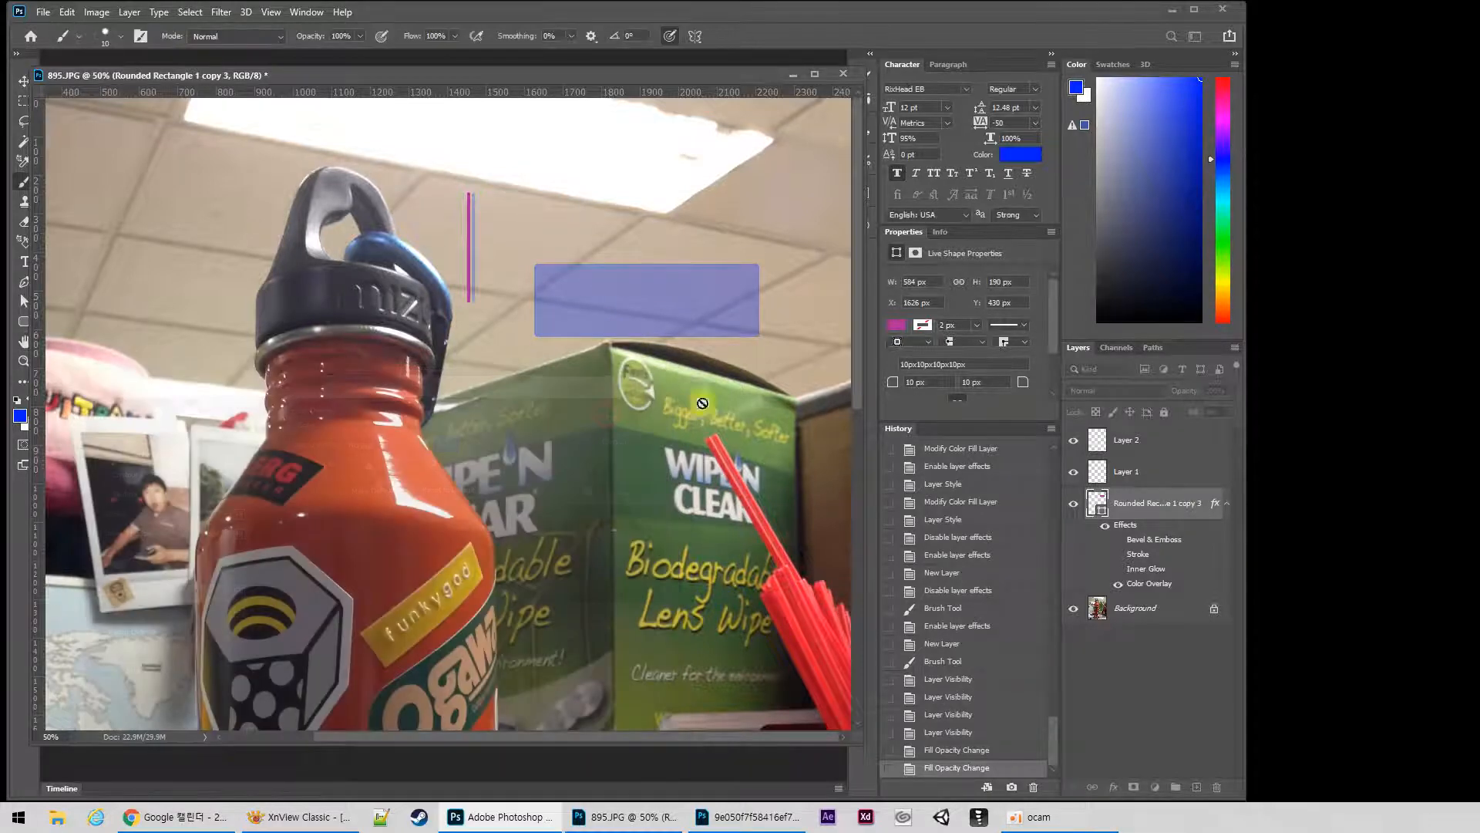
Hide and show the blue line layer and the magenta line layer in turn to compare them.
{"action": "left_click", "coordinate": [1105, 476]}
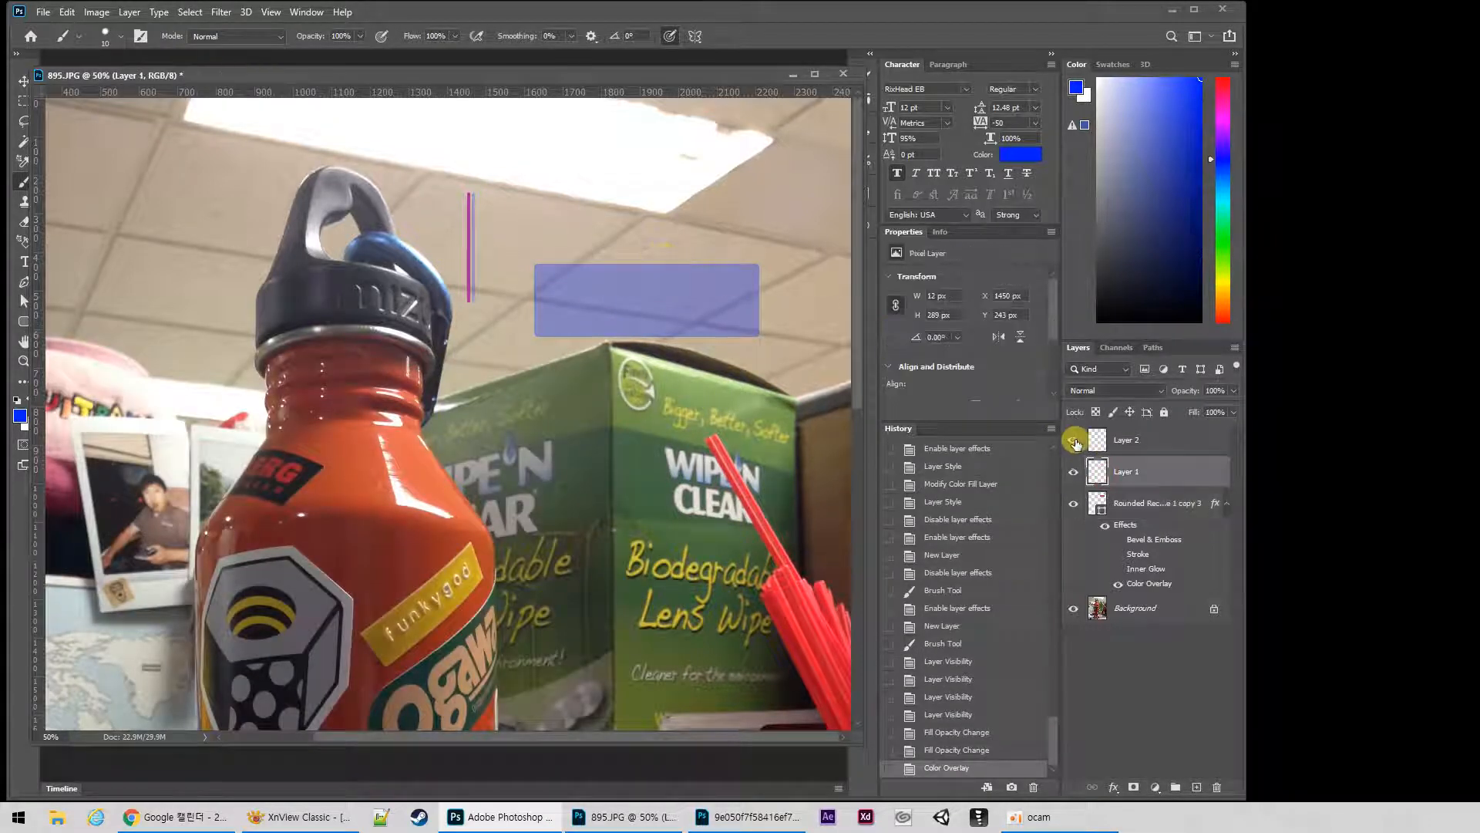
{"action": "left_click", "coordinate": [1074, 441]}
{"action": "left_click", "coordinate": [1074, 441]}
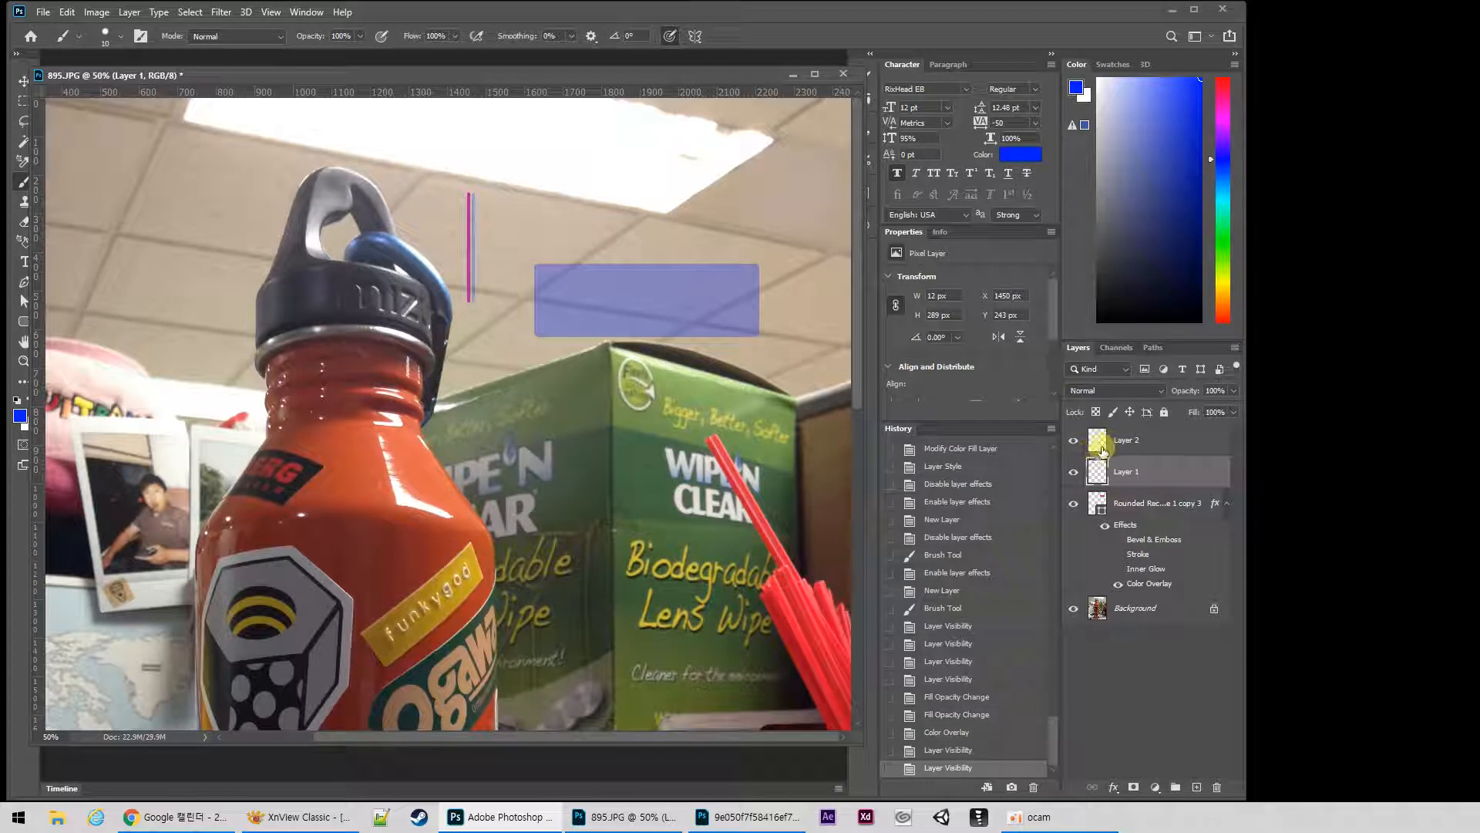
{"action": "left_click", "coordinate": [1074, 471]}
{"action": "left_click", "coordinate": [1075, 475]}
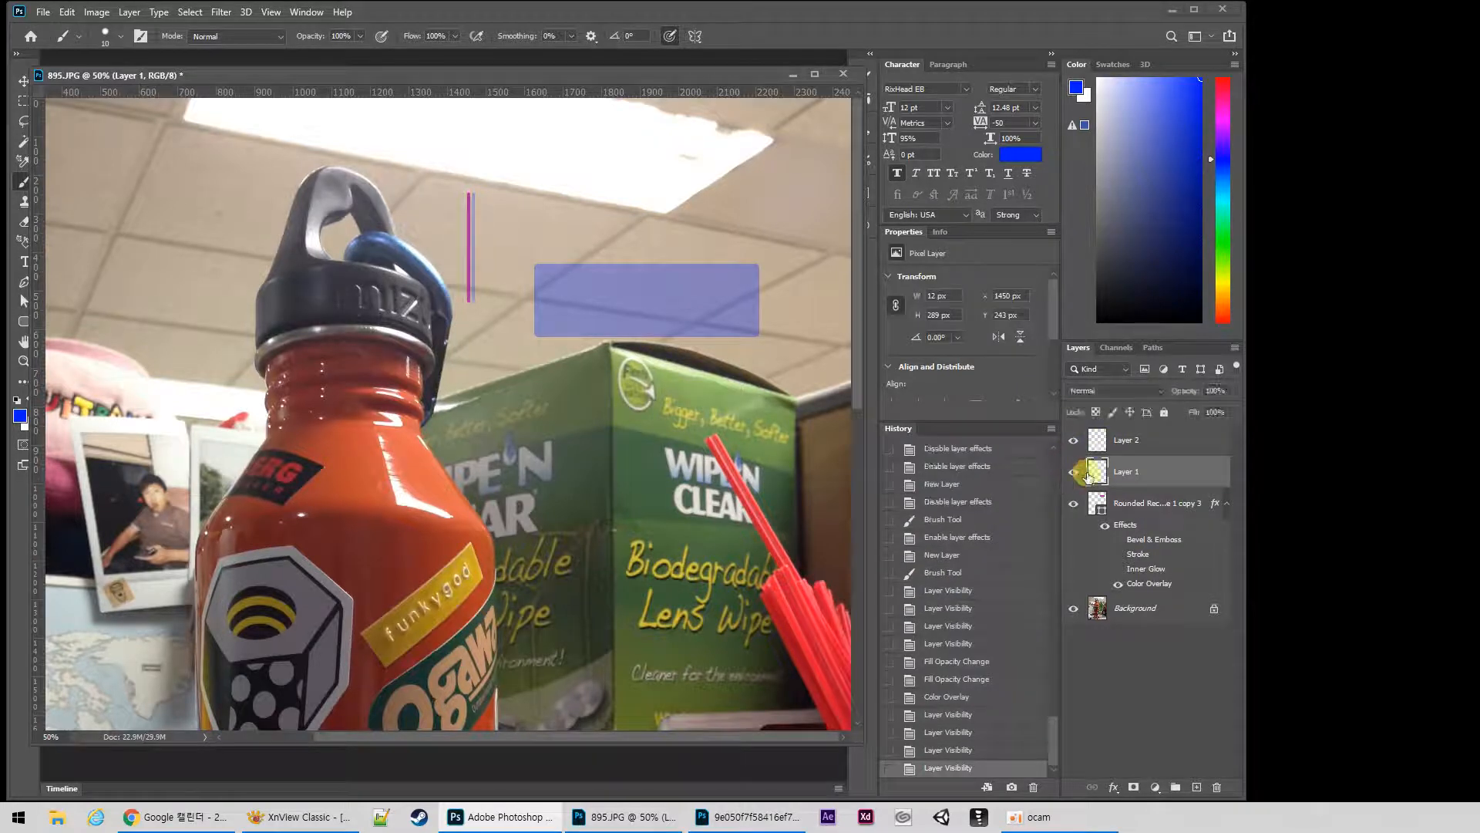
Set the fill of the magenta line's layer to 0%.
{"action": "left_click", "coordinate": [1125, 468]}
{"action": "left_click", "coordinate": [1236, 413]}
{"action": "left_click_drag", "start_coordinate": [1232, 427], "coordinate": [1161, 430]}
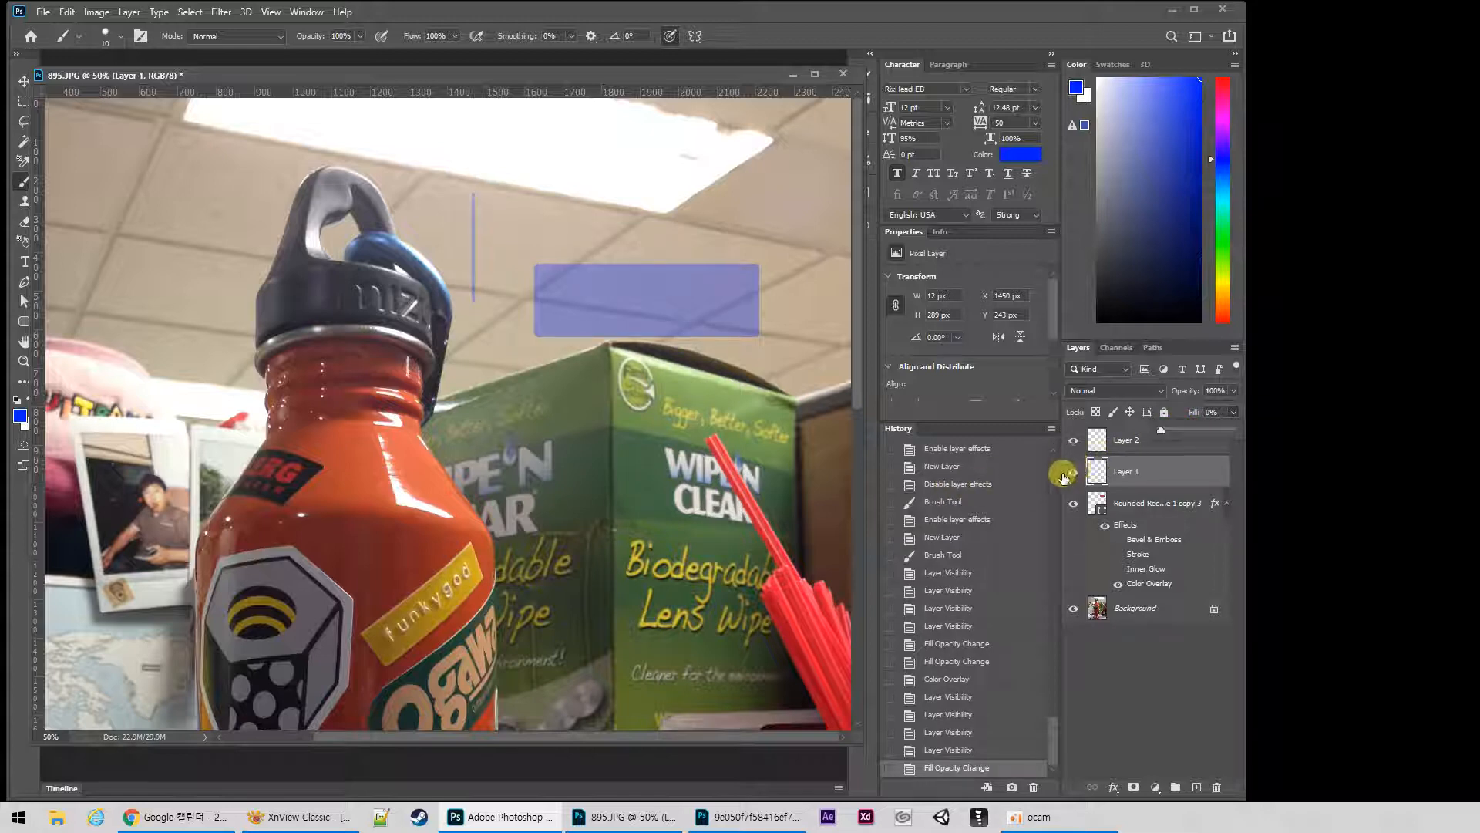
Select the rounded rectangle's layer and try adjusting its fill, leaving it at 0%.
{"action": "left_click", "coordinate": [1104, 505]}
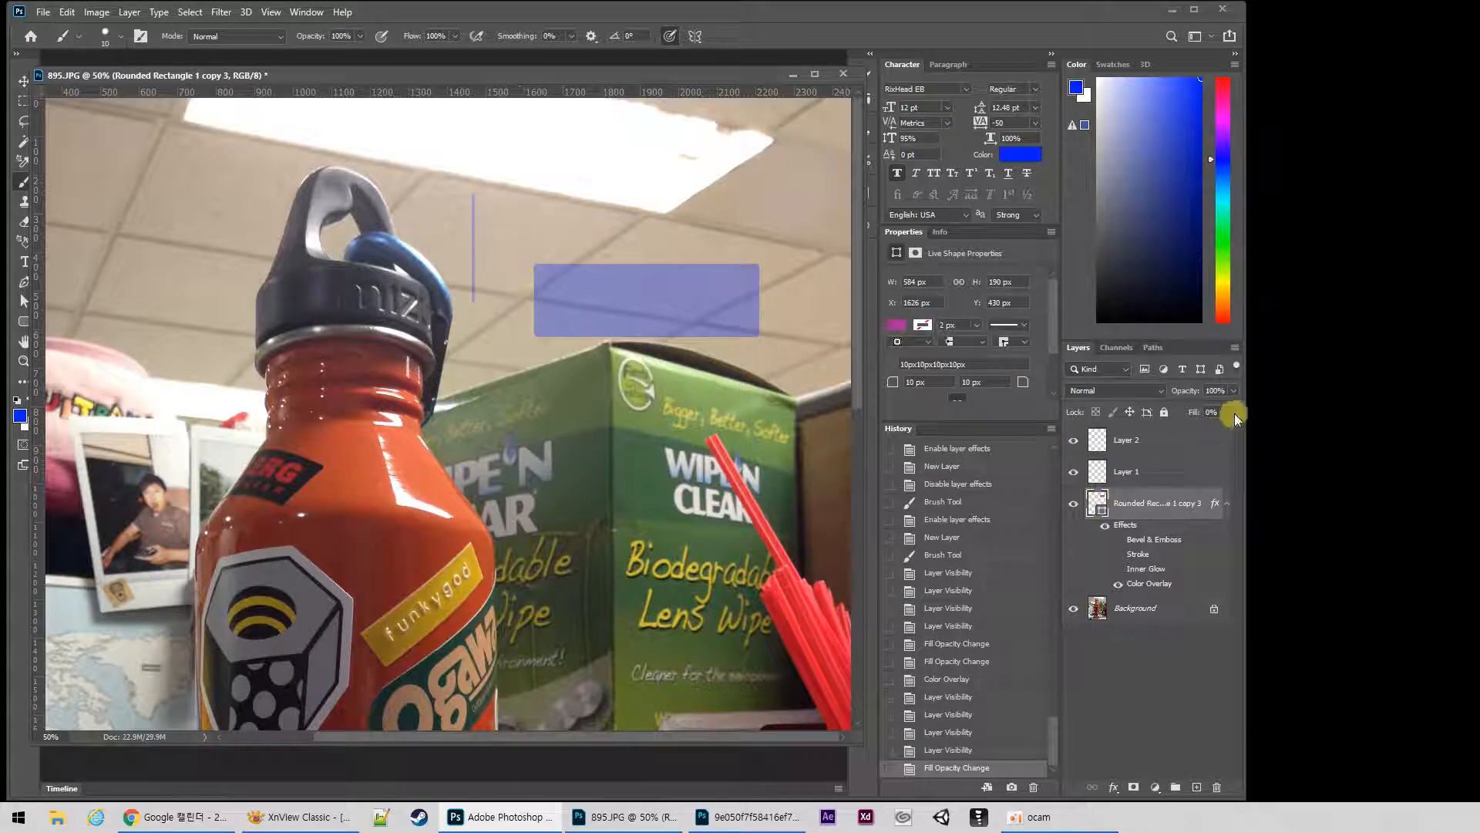
{"action": "mouse_move", "coordinate": [1172, 428]}
{"action": "left_mouse_down"}
{"action": "mouse_move", "coordinate": [1185, 429]}
{"action": "mouse_move", "coordinate": [1146, 429]}
{"action": "left_mouse_up"}
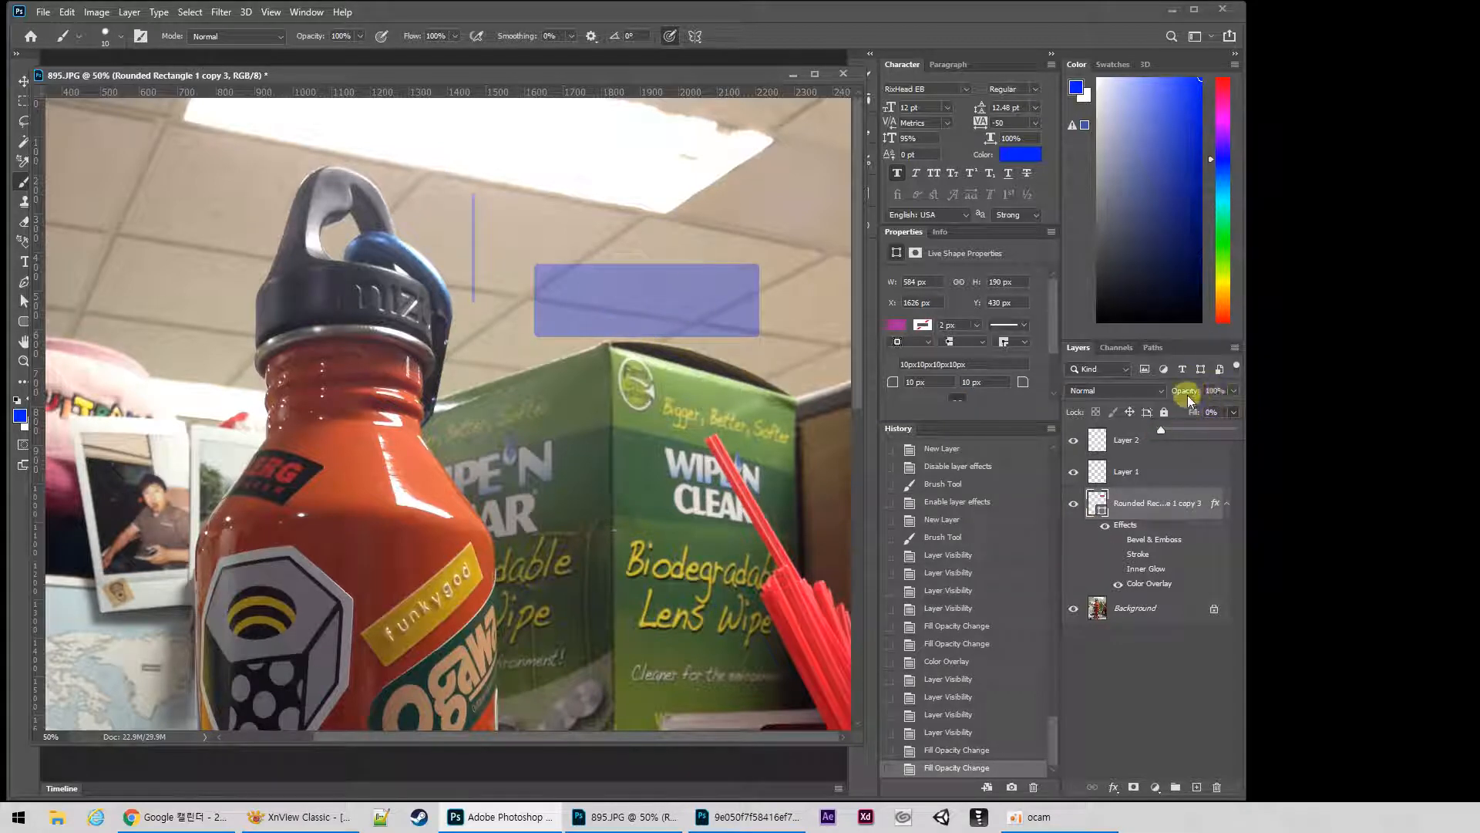
{"action": "left_click", "coordinate": [1161, 505]}
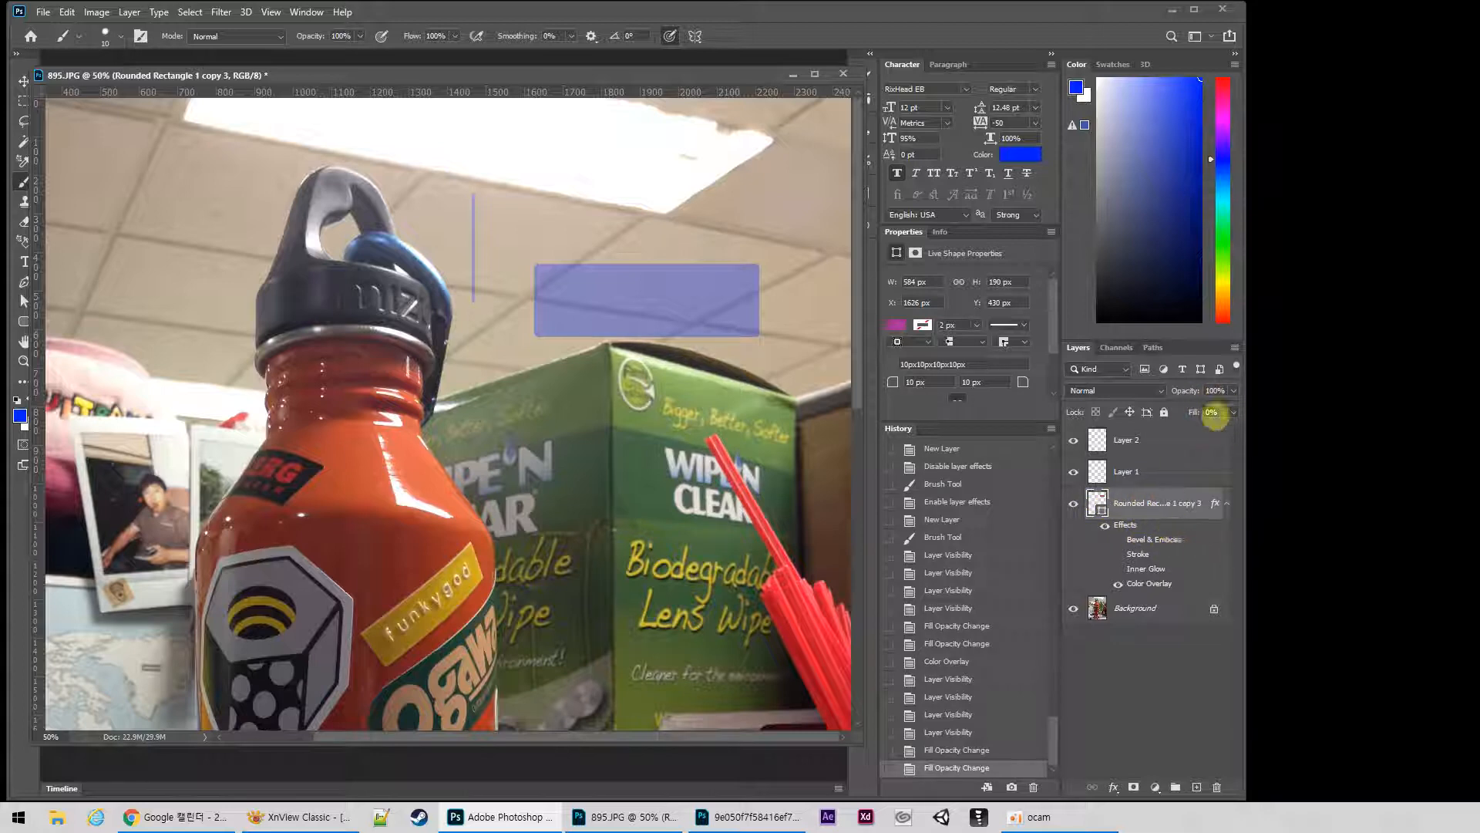
Set the rectangle's Color Overlay opacity to 100%, and replace that effect with a Gradient Overlay.
{"action": "double_click", "coordinate": [1147, 590]}
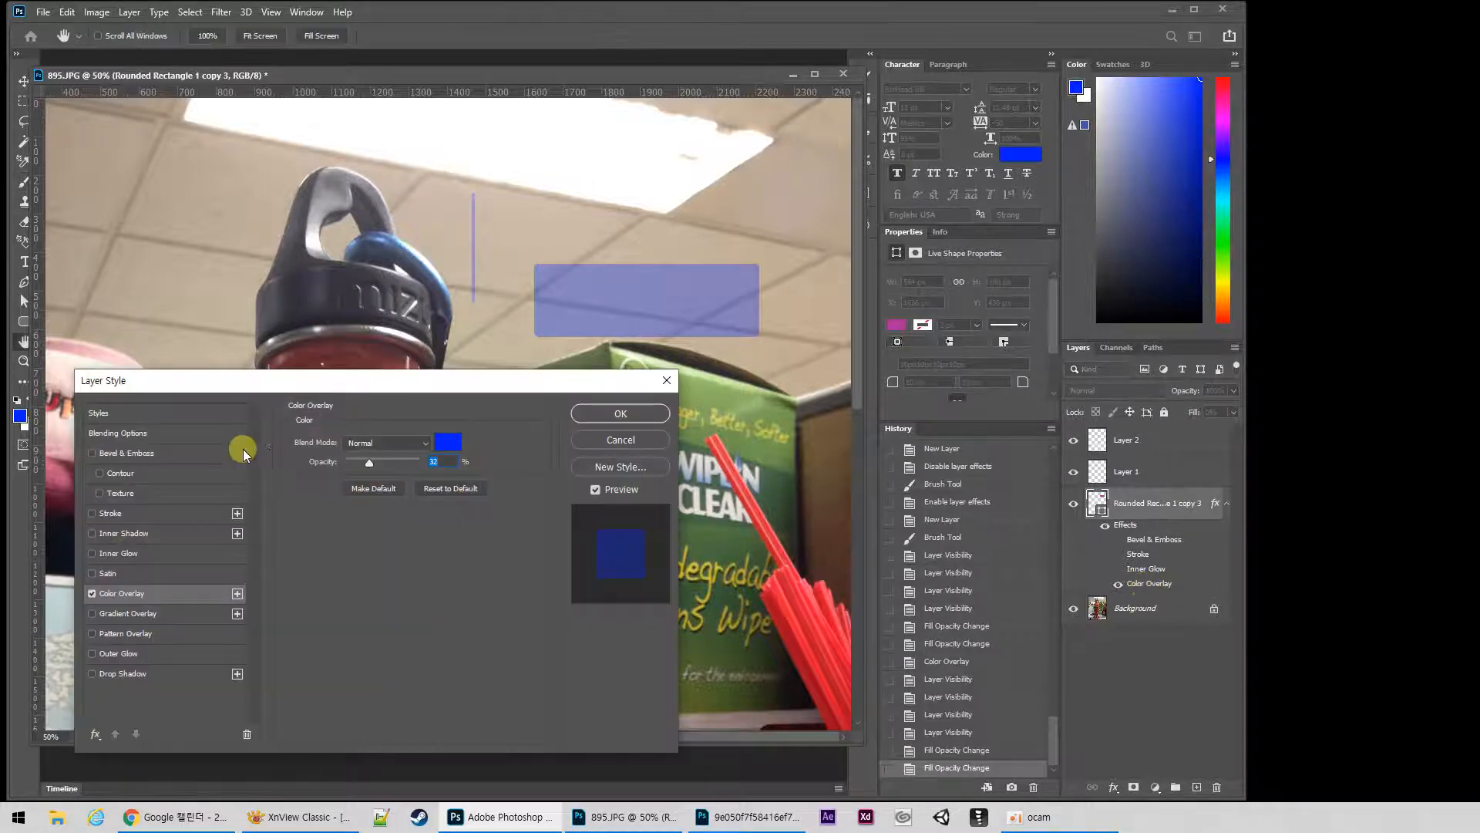
{"action": "left_click_drag", "start_coordinate": [371, 463], "coordinate": [440, 461]}
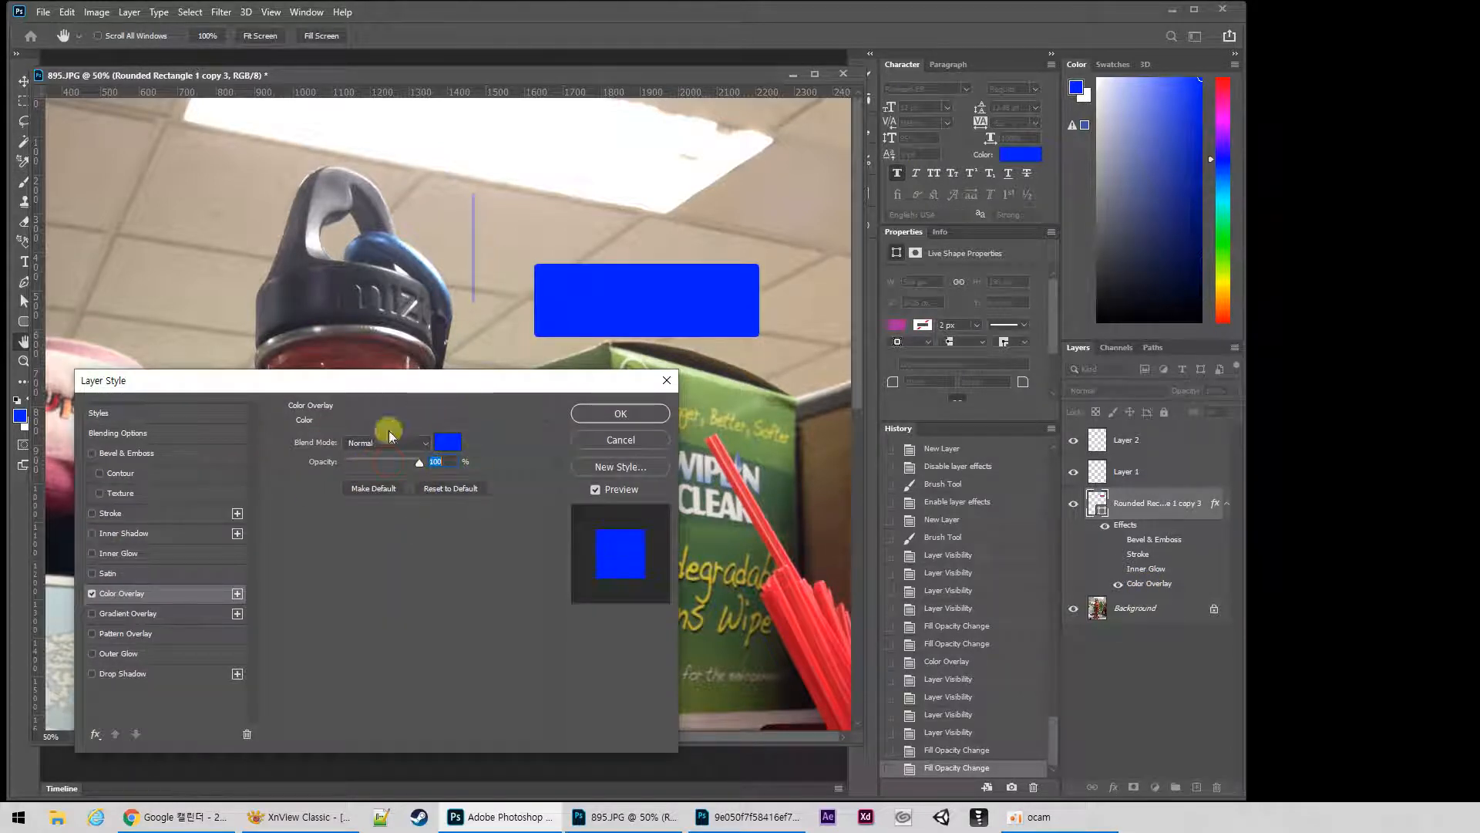
{"action": "left_click", "coordinate": [92, 593]}
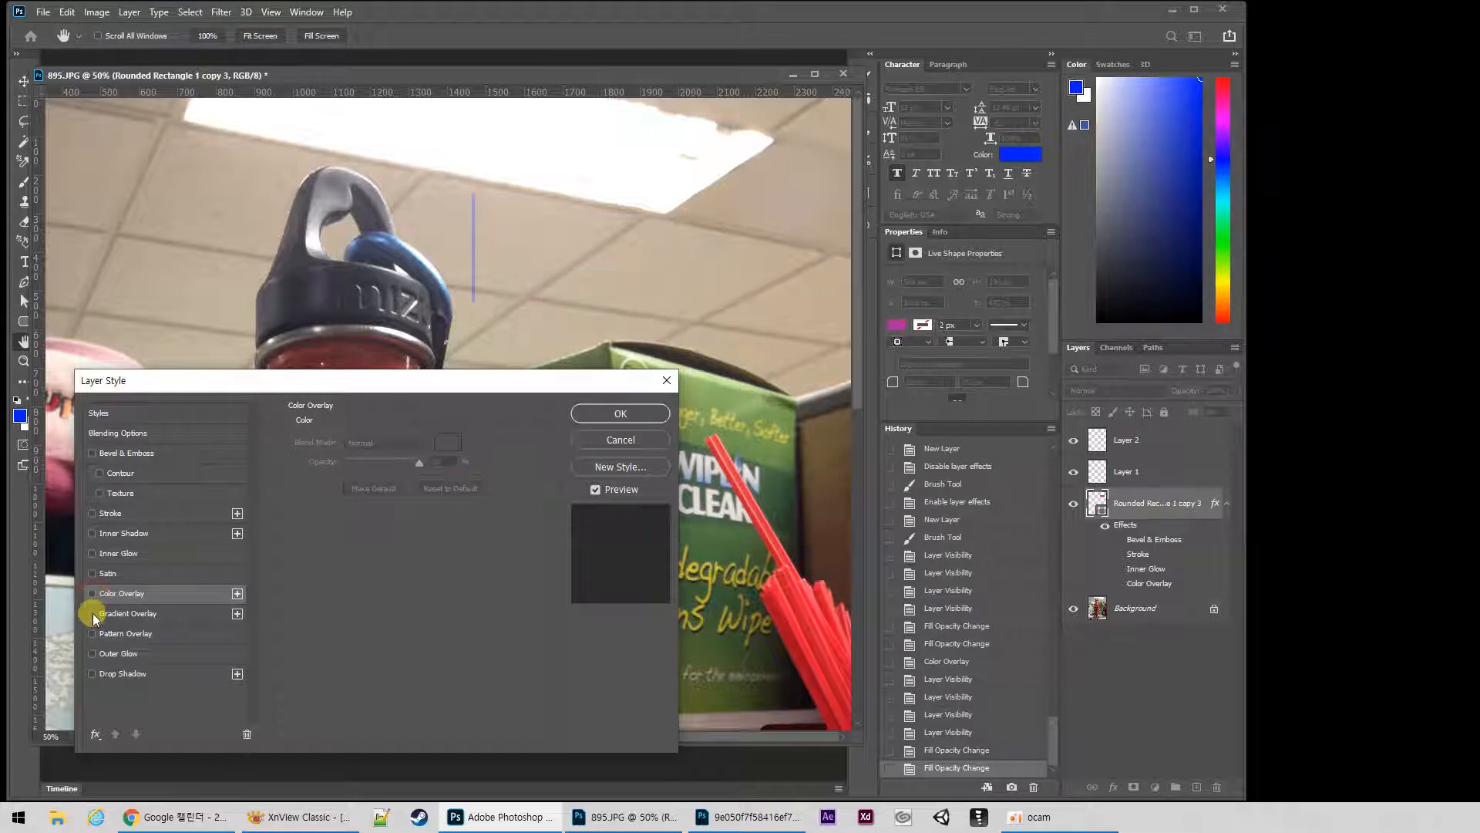
{"action": "left_click", "coordinate": [92, 614]}
{"action": "left_click", "coordinate": [151, 614]}
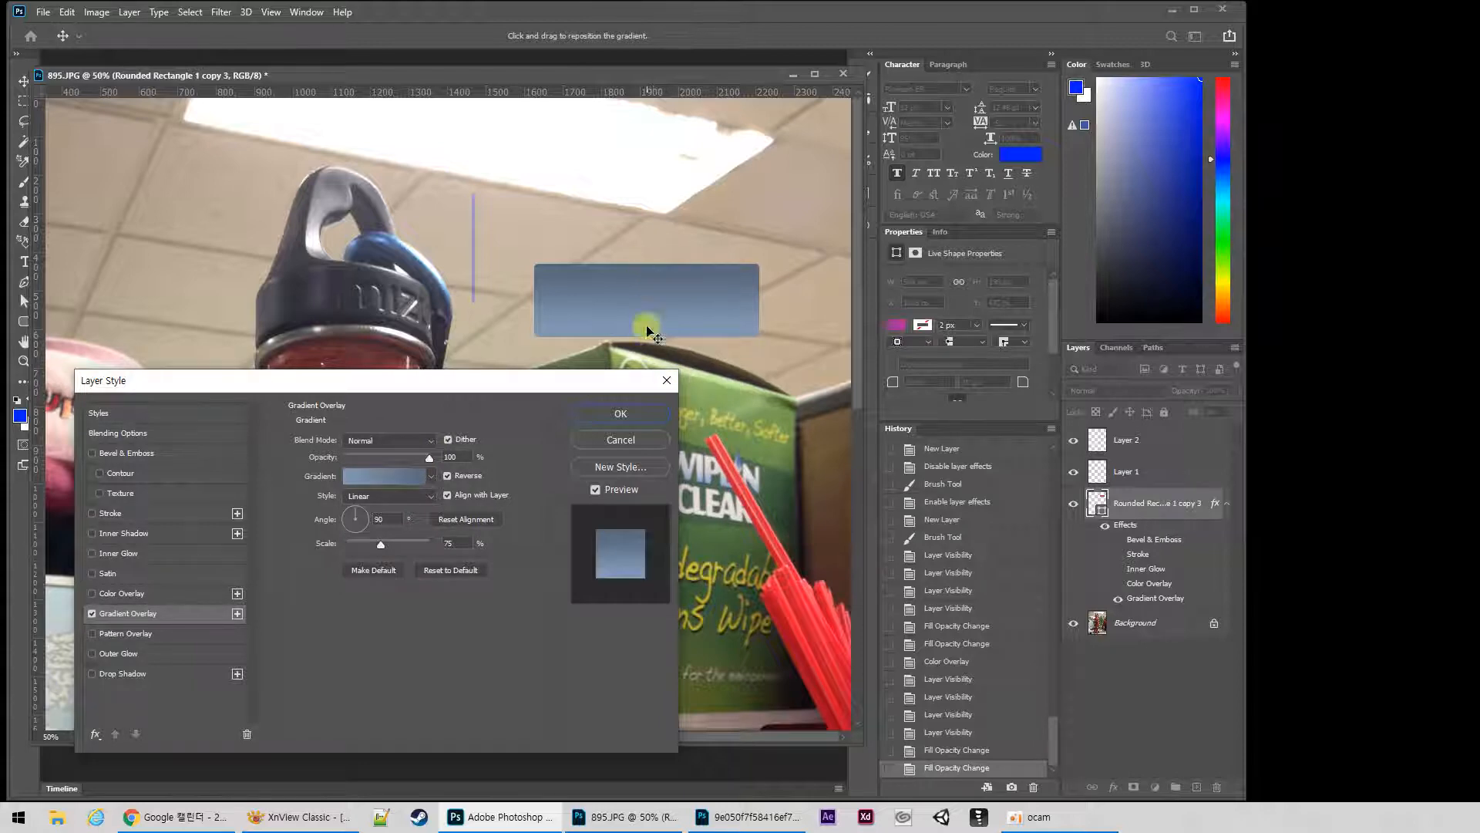
Open the overlay's gradient for editing and try several Purples presets on the rectangle, ending with Purple_13.
{"action": "left_click", "coordinate": [381, 483]}
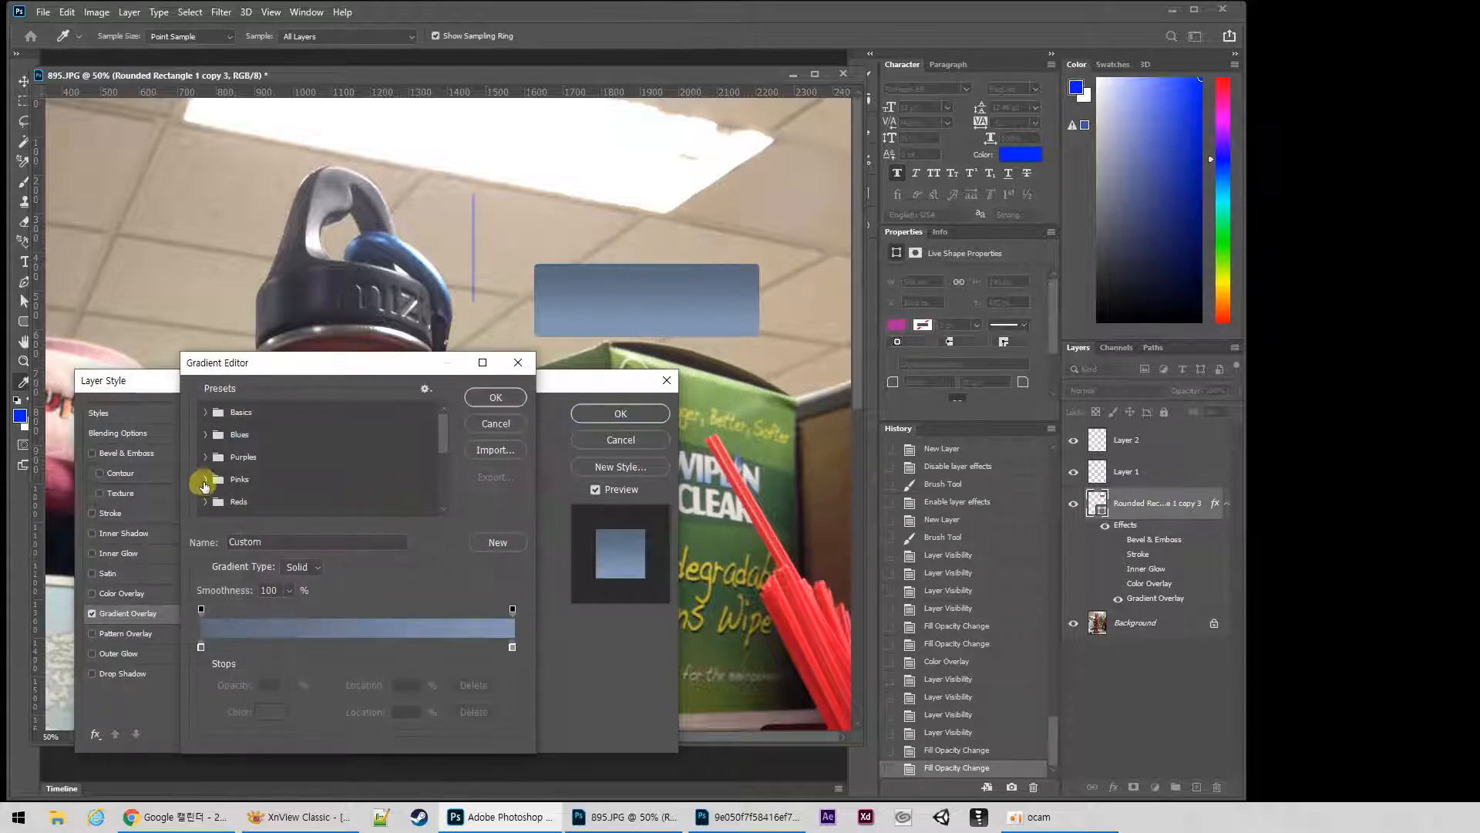
{"action": "left_click", "coordinate": [205, 457]}
{"action": "left_click", "coordinate": [270, 481]}
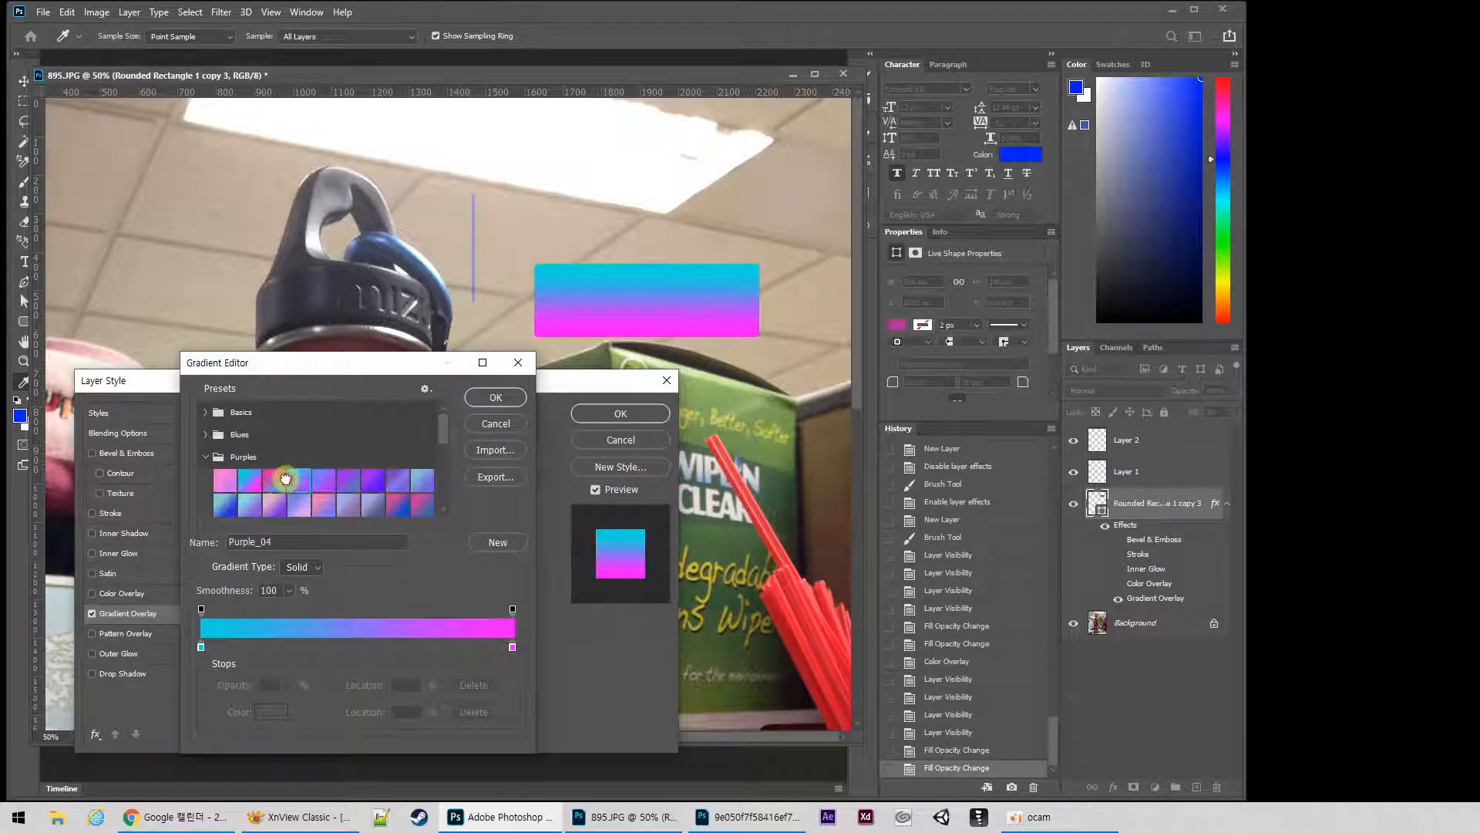
{"action": "left_click", "coordinate": [286, 486]}
{"action": "left_click", "coordinate": [357, 480]}
{"action": "left_click", "coordinate": [373, 486]}
{"action": "left_click", "coordinate": [397, 485]}
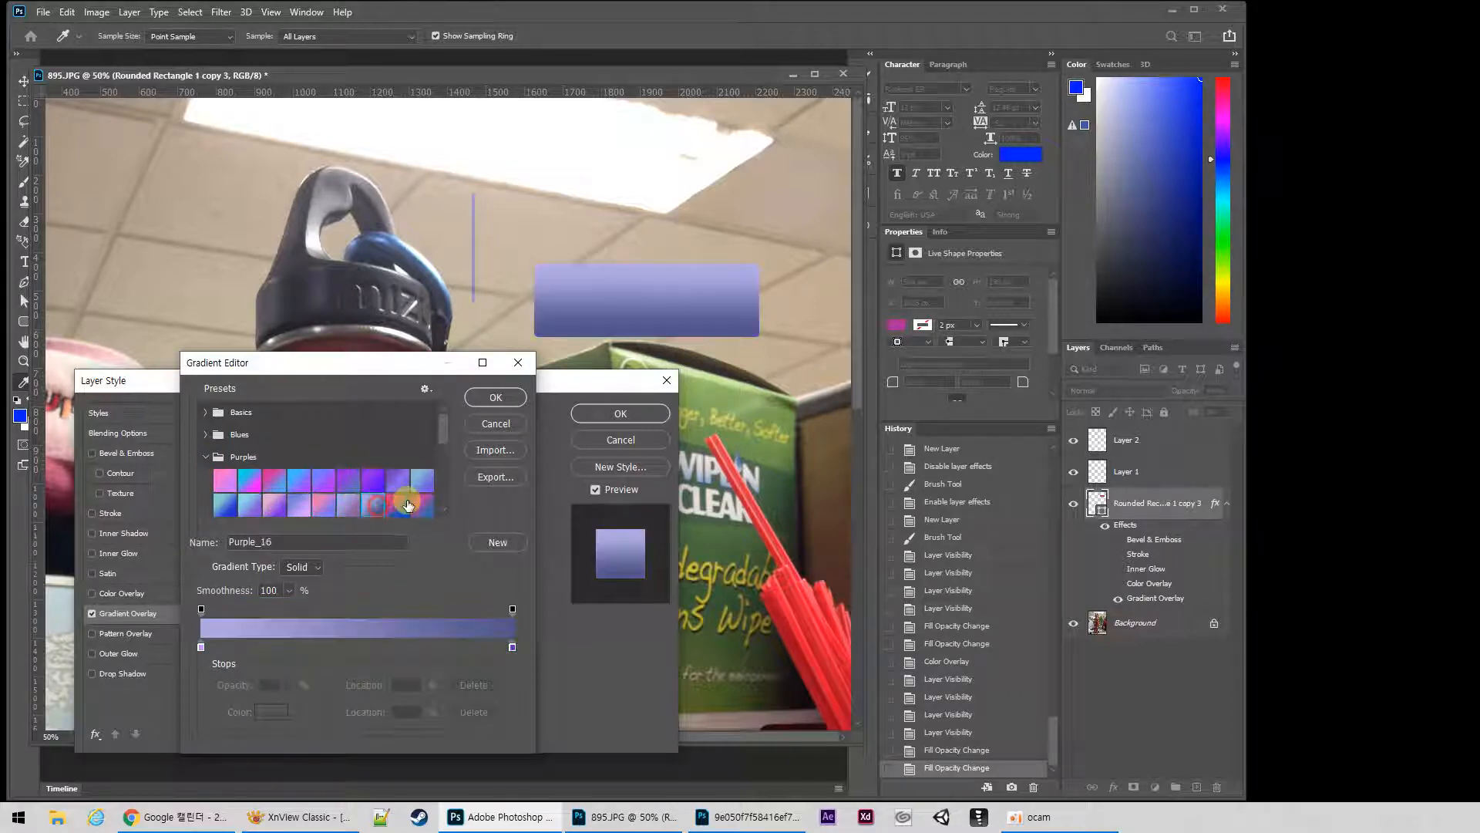
{"action": "left_click", "coordinate": [423, 486]}
{"action": "left_click", "coordinate": [423, 505]}
{"action": "left_click", "coordinate": [274, 505]}
{"action": "left_click", "coordinate": [262, 505]}
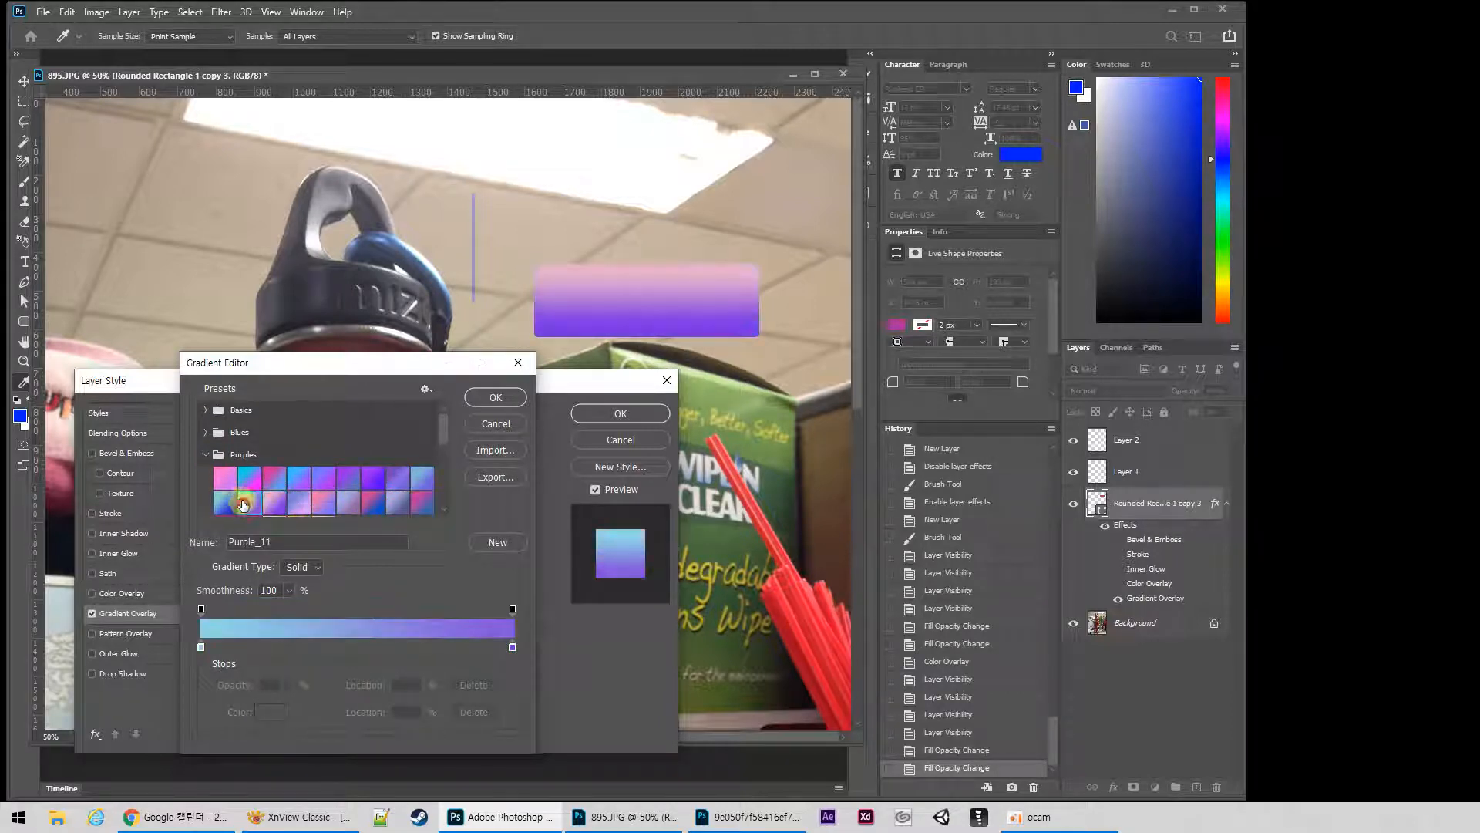
{"action": "left_click", "coordinate": [226, 505]}
{"action": "left_click", "coordinate": [313, 505]}
{"action": "left_click_drag", "start_coordinate": [445, 429], "coordinate": [442, 461]}
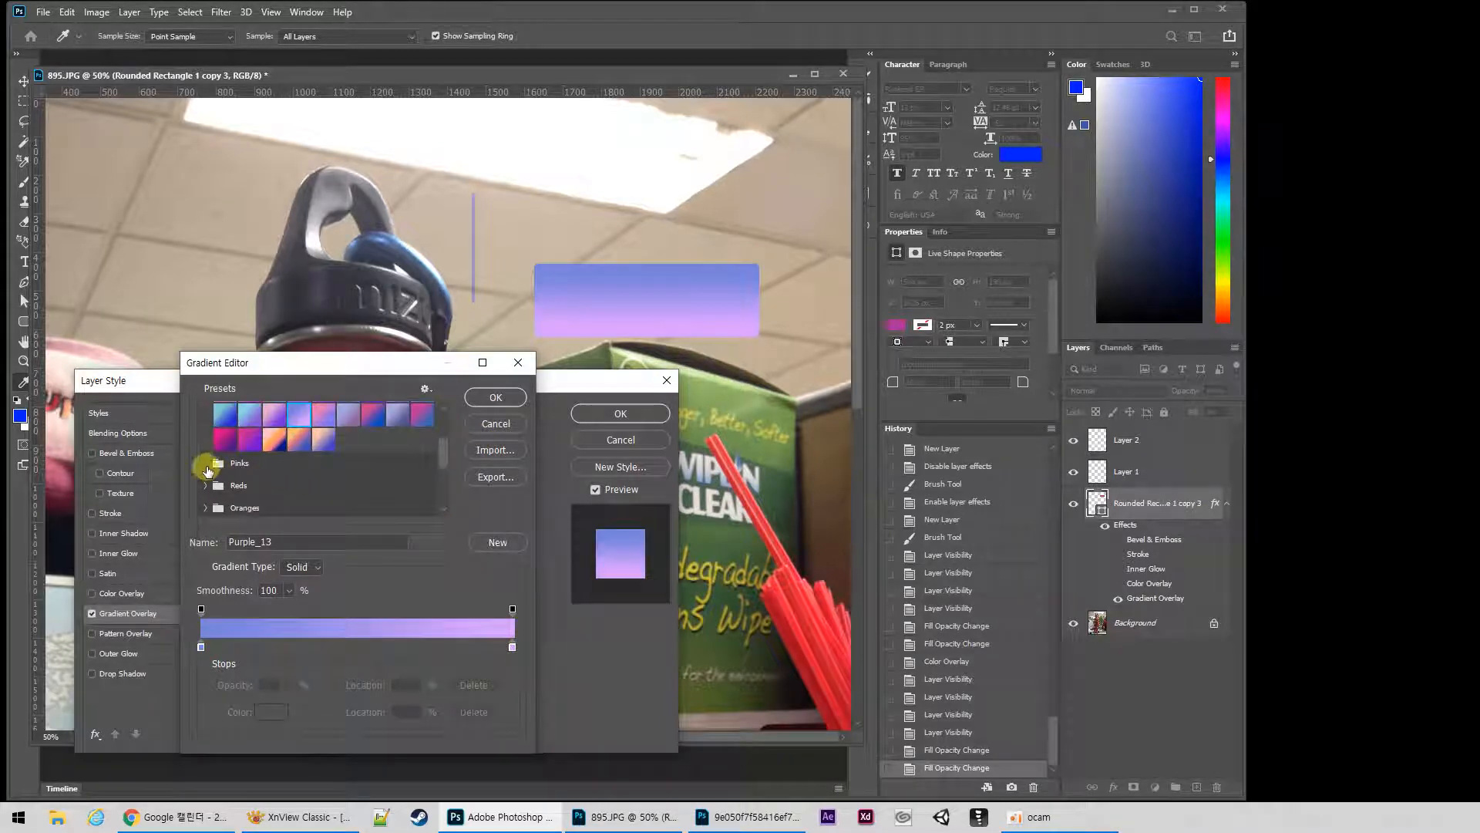
Choose the Pink_12 preset from the Pinks group and apply it to the Gradient Overlay.
{"action": "left_click", "coordinate": [207, 464]}
{"action": "left_click", "coordinate": [276, 487]}
{"action": "left_click", "coordinate": [282, 518]}
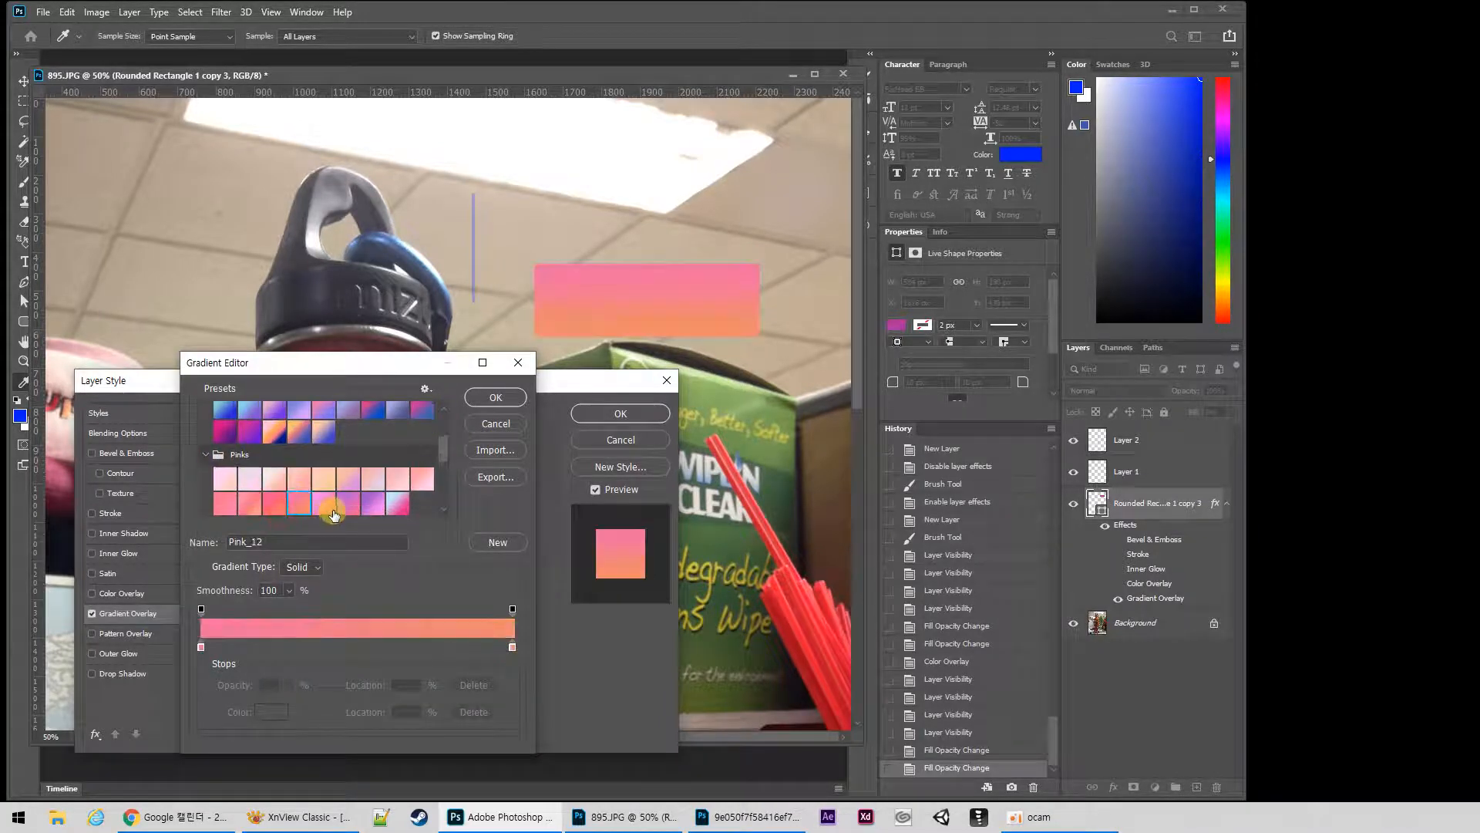
{"action": "left_click", "coordinate": [495, 398]}
Try the Gradient Overlay's blend mode, opacity and Dither settings, keeping Normal, 100% and Dither on.
{"action": "left_click", "coordinate": [400, 483]}
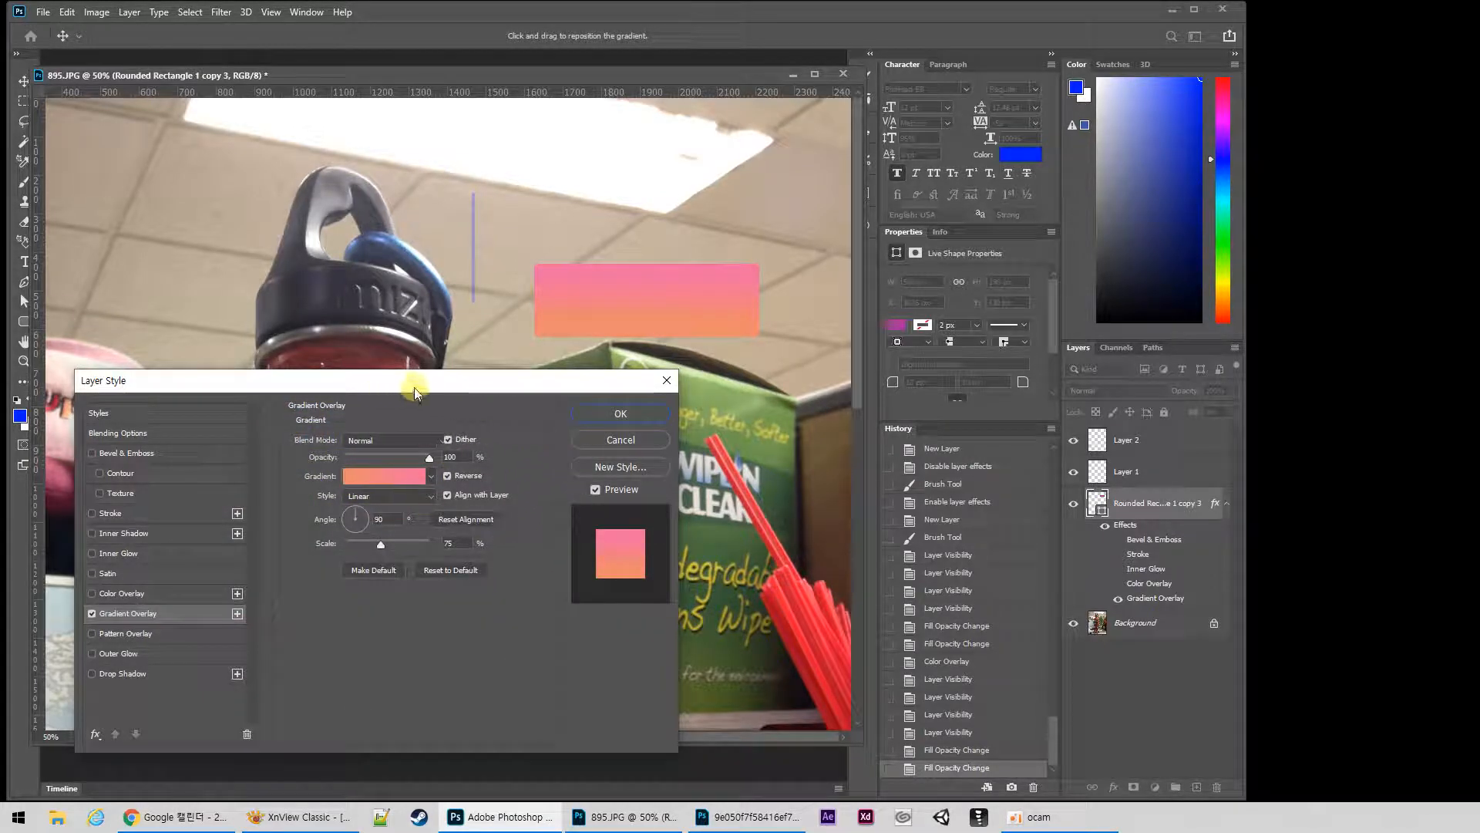
{"action": "left_click_drag", "start_coordinate": [415, 391], "coordinate": [450, 432]}
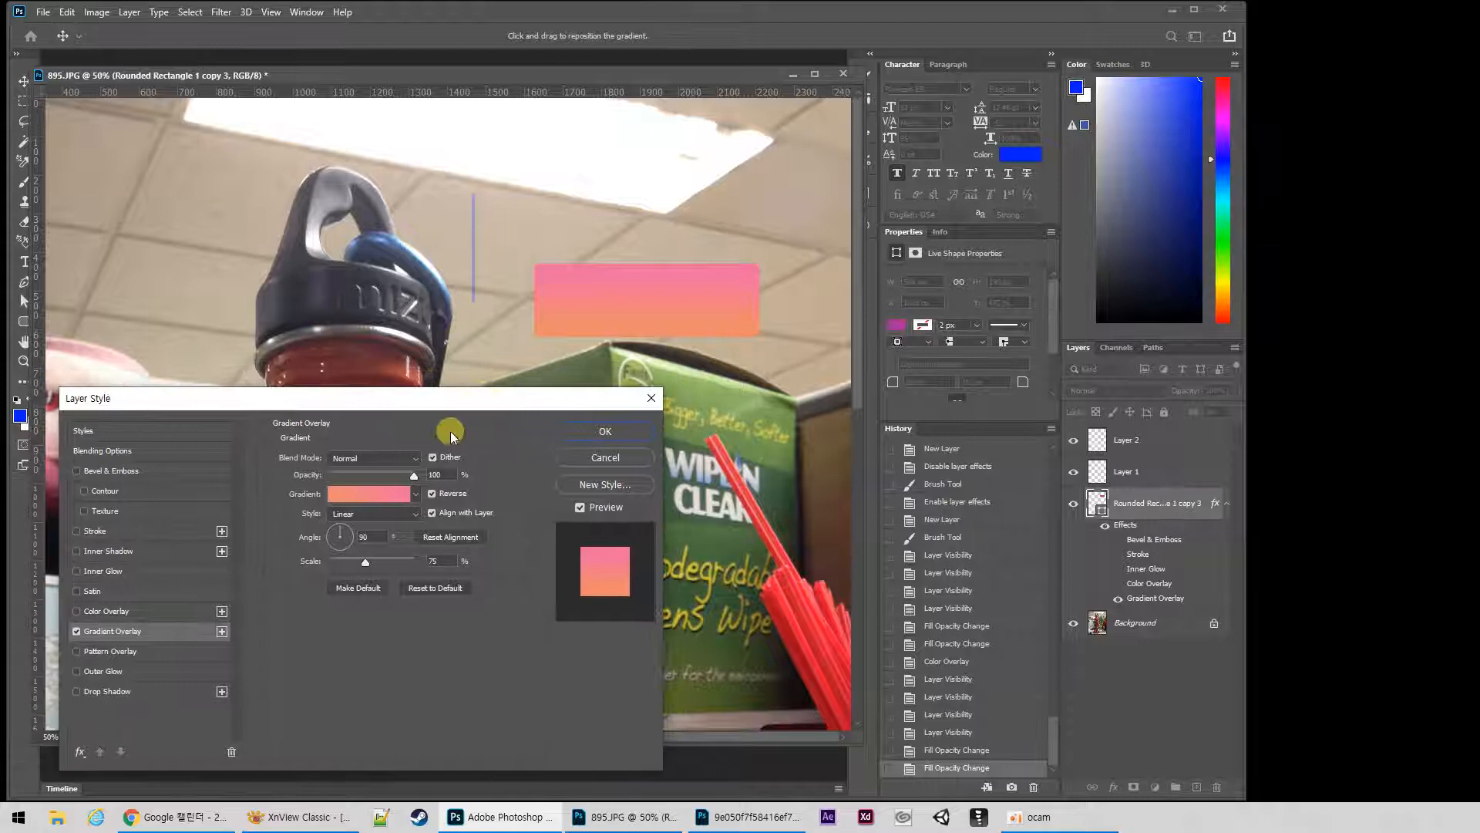
{"action": "left_click", "coordinate": [350, 458]}
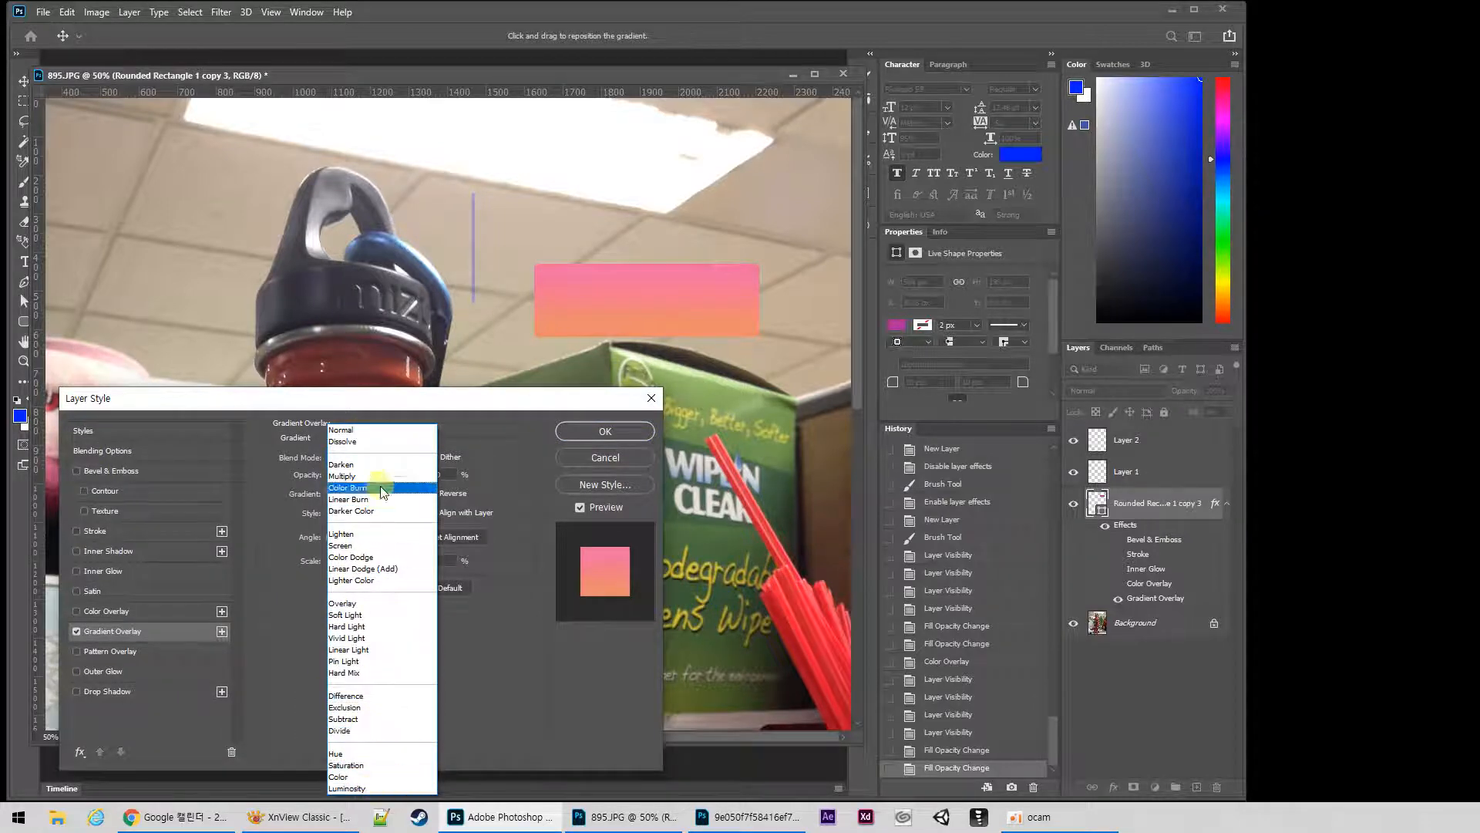
{"action": "left_click", "coordinate": [362, 429]}
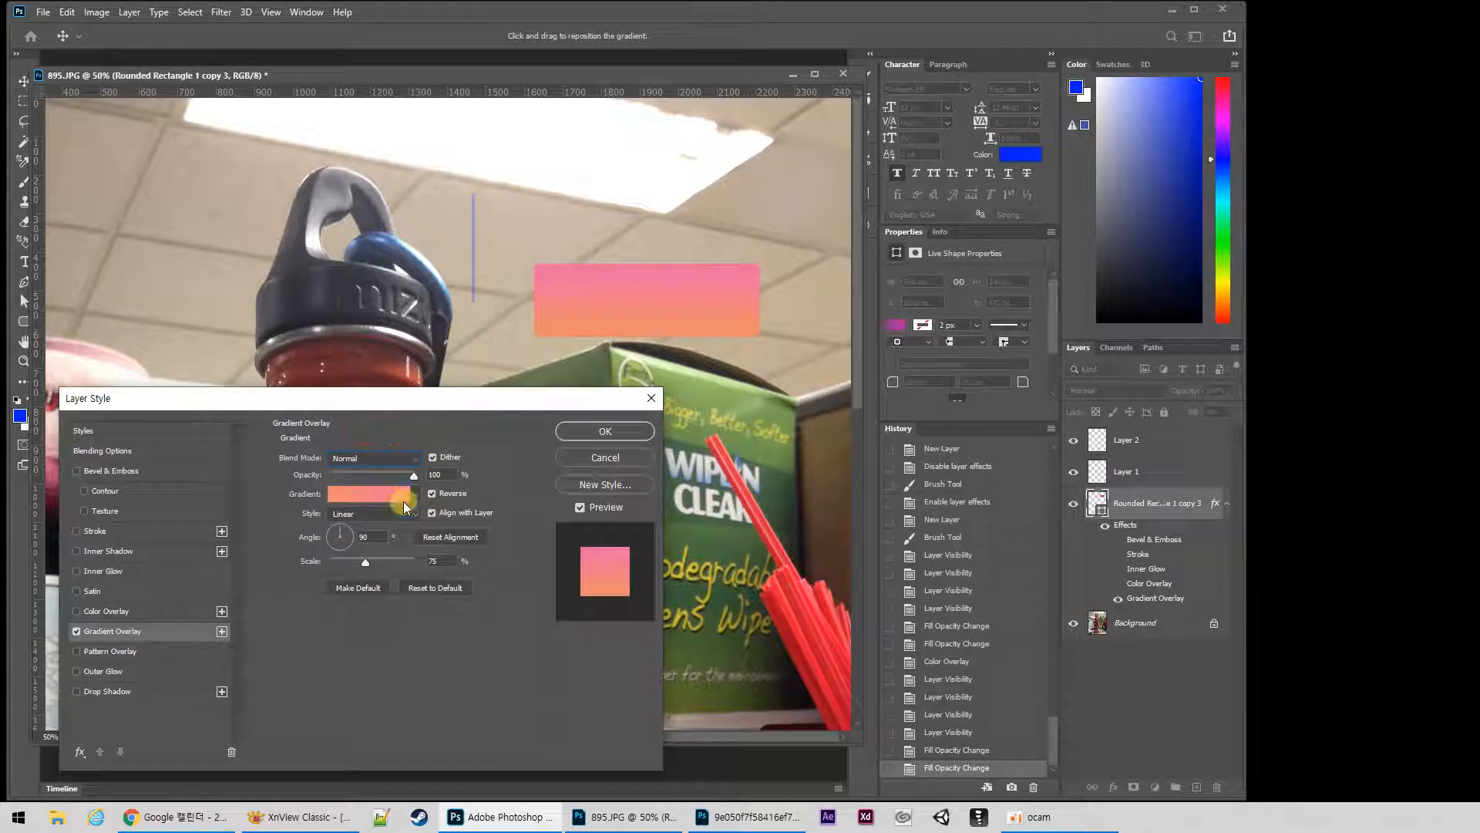
{"action": "mouse_move", "coordinate": [409, 475]}
{"action": "left_mouse_down"}
{"action": "mouse_move", "coordinate": [335, 475]}
{"action": "mouse_move", "coordinate": [415, 474]}
{"action": "left_mouse_up"}
{"action": "left_click", "coordinate": [433, 458]}
{"action": "left_click", "coordinate": [432, 458]}
Toggle the gradient's Reverse option to compare both colour directions, leaving it off.
{"action": "left_click", "coordinate": [433, 496]}
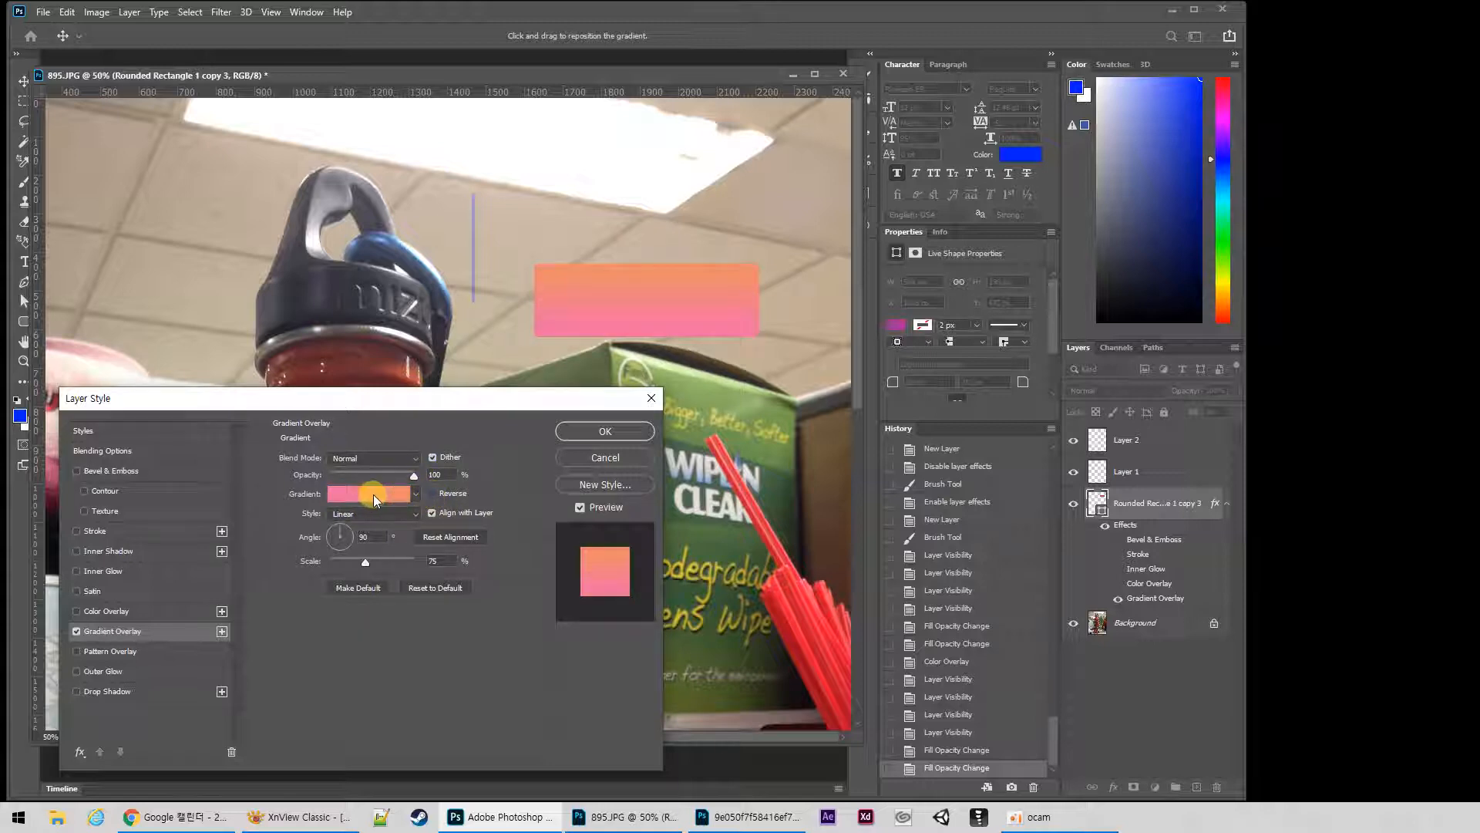
{"action": "left_click", "coordinate": [433, 494]}
{"action": "left_click", "coordinate": [433, 495]}
Apply the first preset in the second row of the Blues group to the Gradient Overlay, and turn Reverse on.
{"action": "left_click", "coordinate": [416, 497]}
{"action": "left_click", "coordinate": [290, 546]}
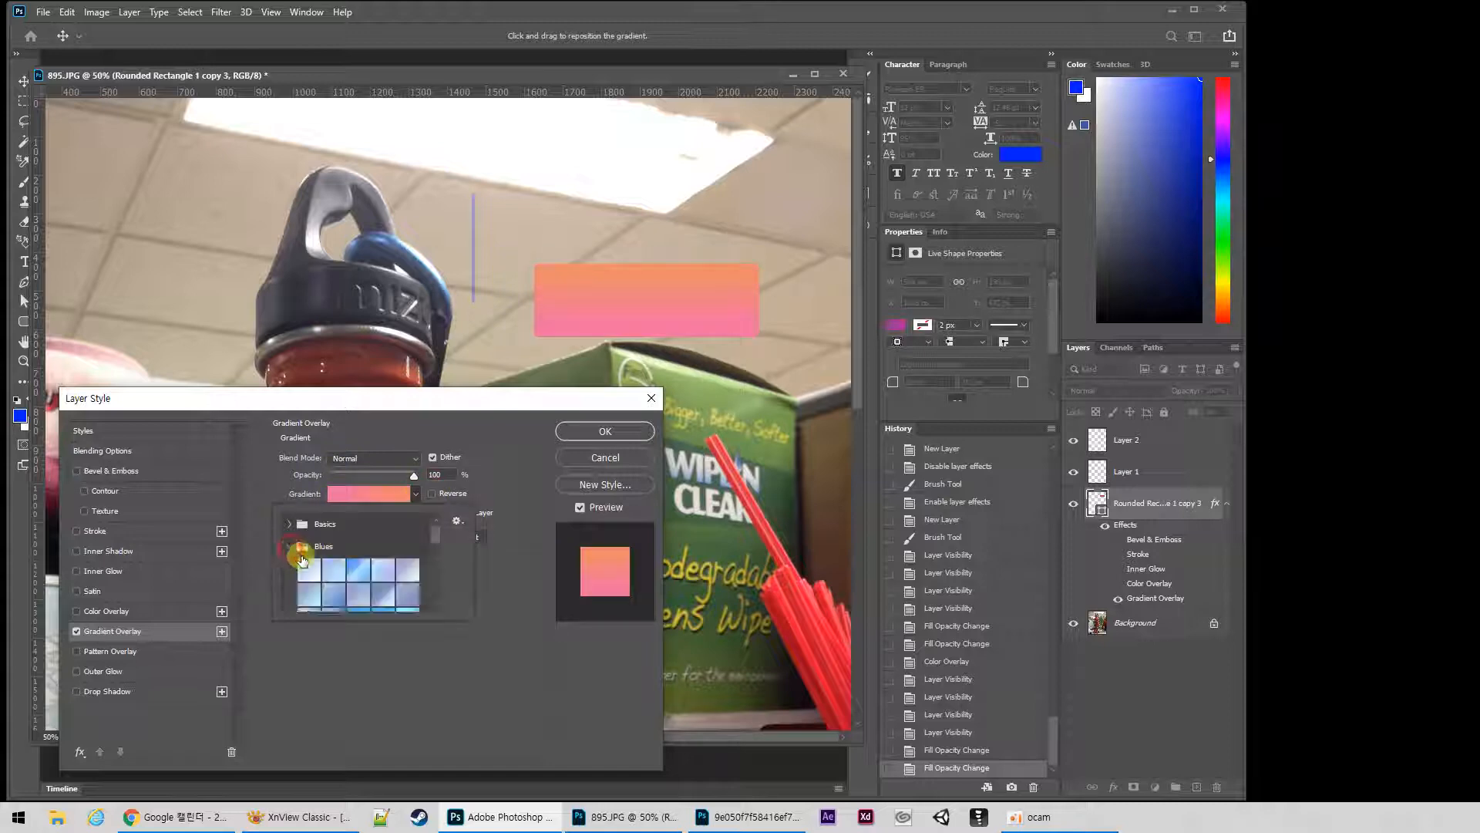
{"action": "left_click", "coordinate": [309, 594]}
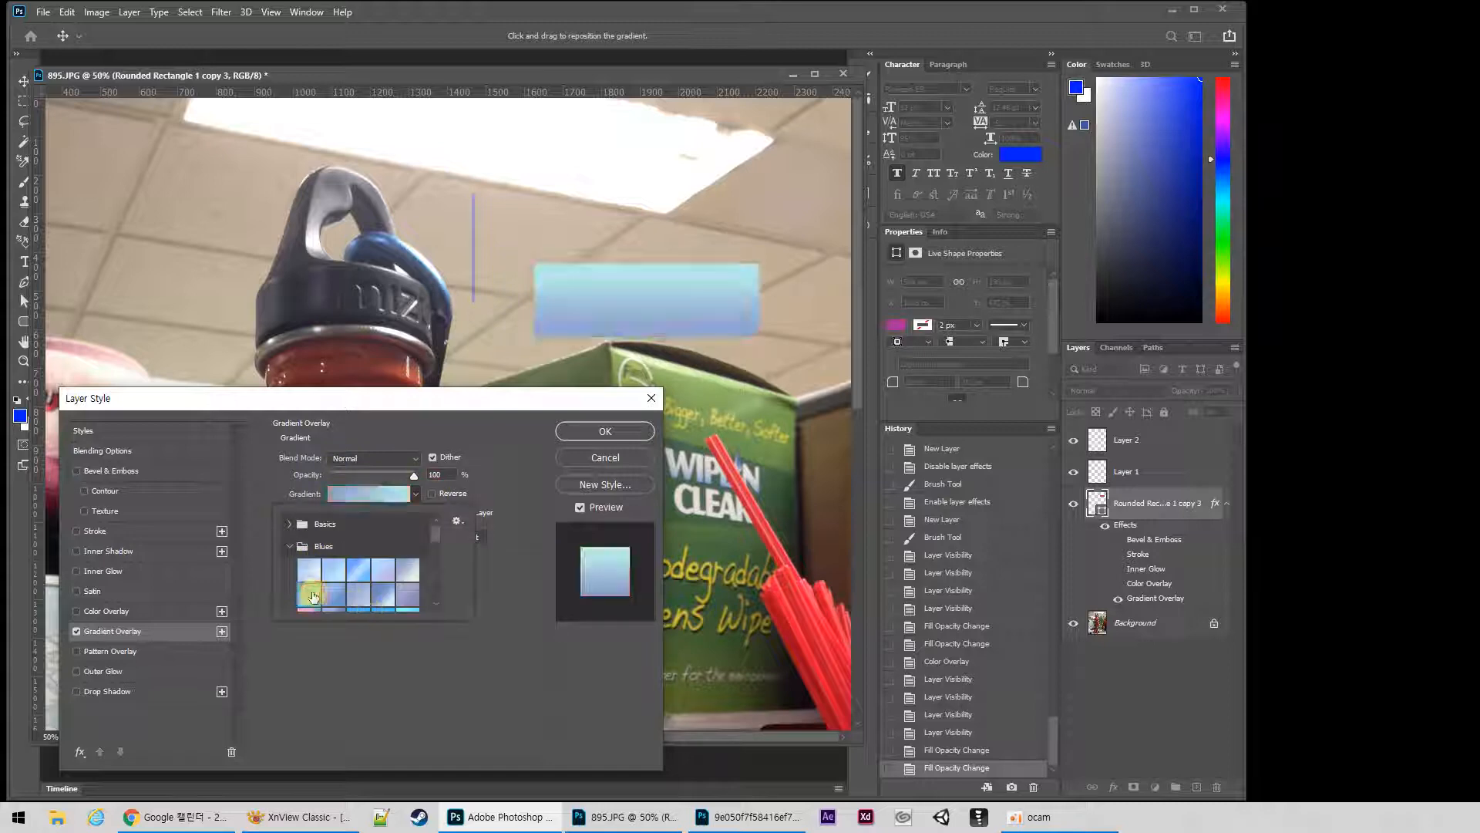
{"action": "left_click", "coordinate": [502, 484]}
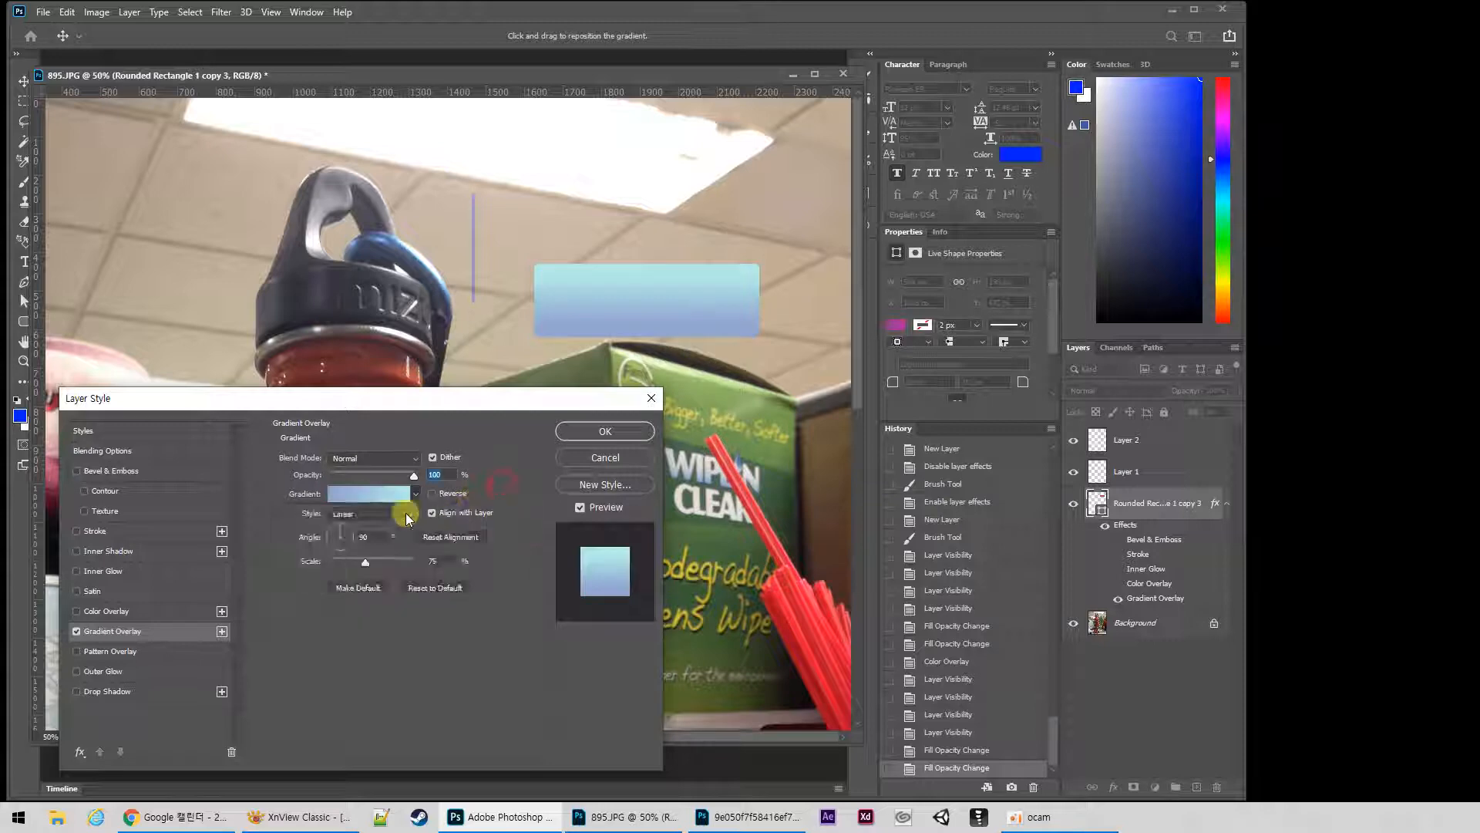
{"action": "left_click", "coordinate": [433, 495]}
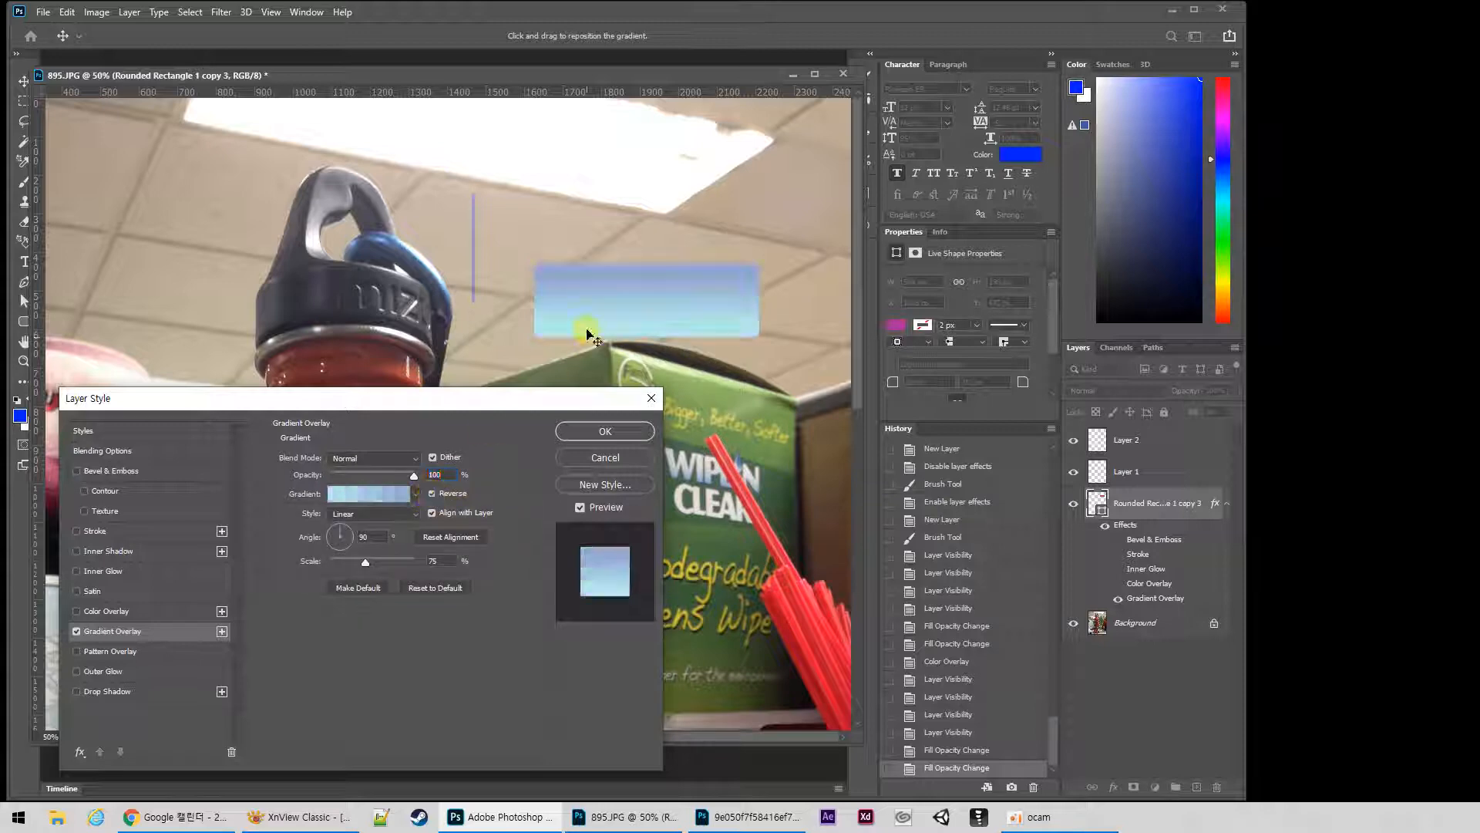
Turn off Reverse for the Gradient Overlay and set its angle to 90°.
{"action": "left_click", "coordinate": [432, 494]}
{"action": "left_click", "coordinate": [431, 494]}
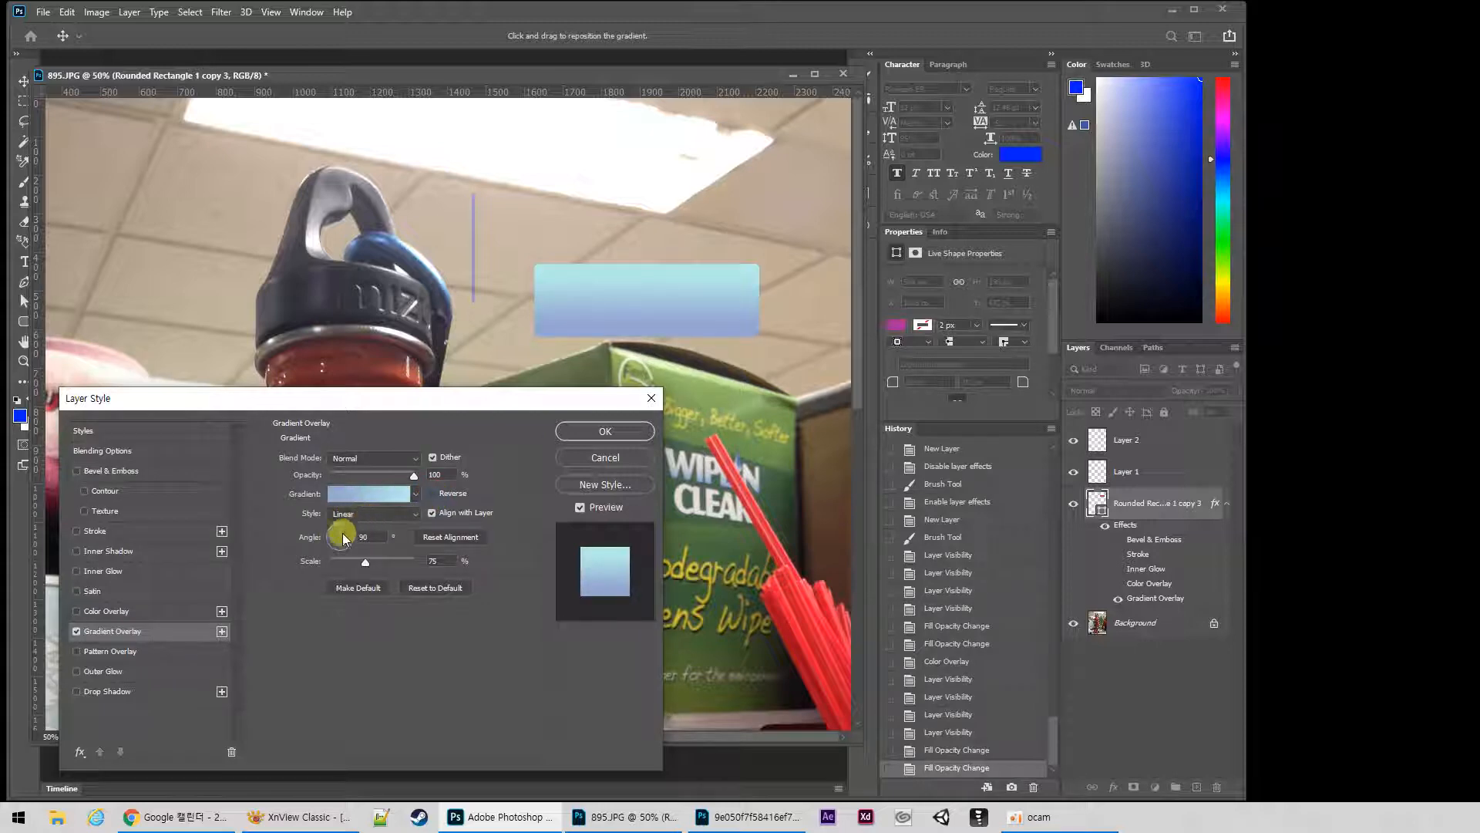
{"action": "mouse_move", "coordinate": [343, 530]}
{"action": "left_mouse_down"}
{"action": "mouse_move", "coordinate": [364, 565]}
{"action": "mouse_move", "coordinate": [327, 529]}
{"action": "mouse_move", "coordinate": [366, 536]}
{"action": "left_mouse_up"}
{"action": "type", "text": "90"}
Try Gradient Overlay scales from the minimum up to 103% on the rounded rectangle, ending at 60%.
{"action": "mouse_move", "coordinate": [351, 566]}
{"action": "left_mouse_down"}
{"action": "mouse_move", "coordinate": [379, 567]}
{"action": "mouse_move", "coordinate": [330, 567]}
{"action": "left_mouse_up"}
{"action": "left_click", "coordinate": [650, 297]}
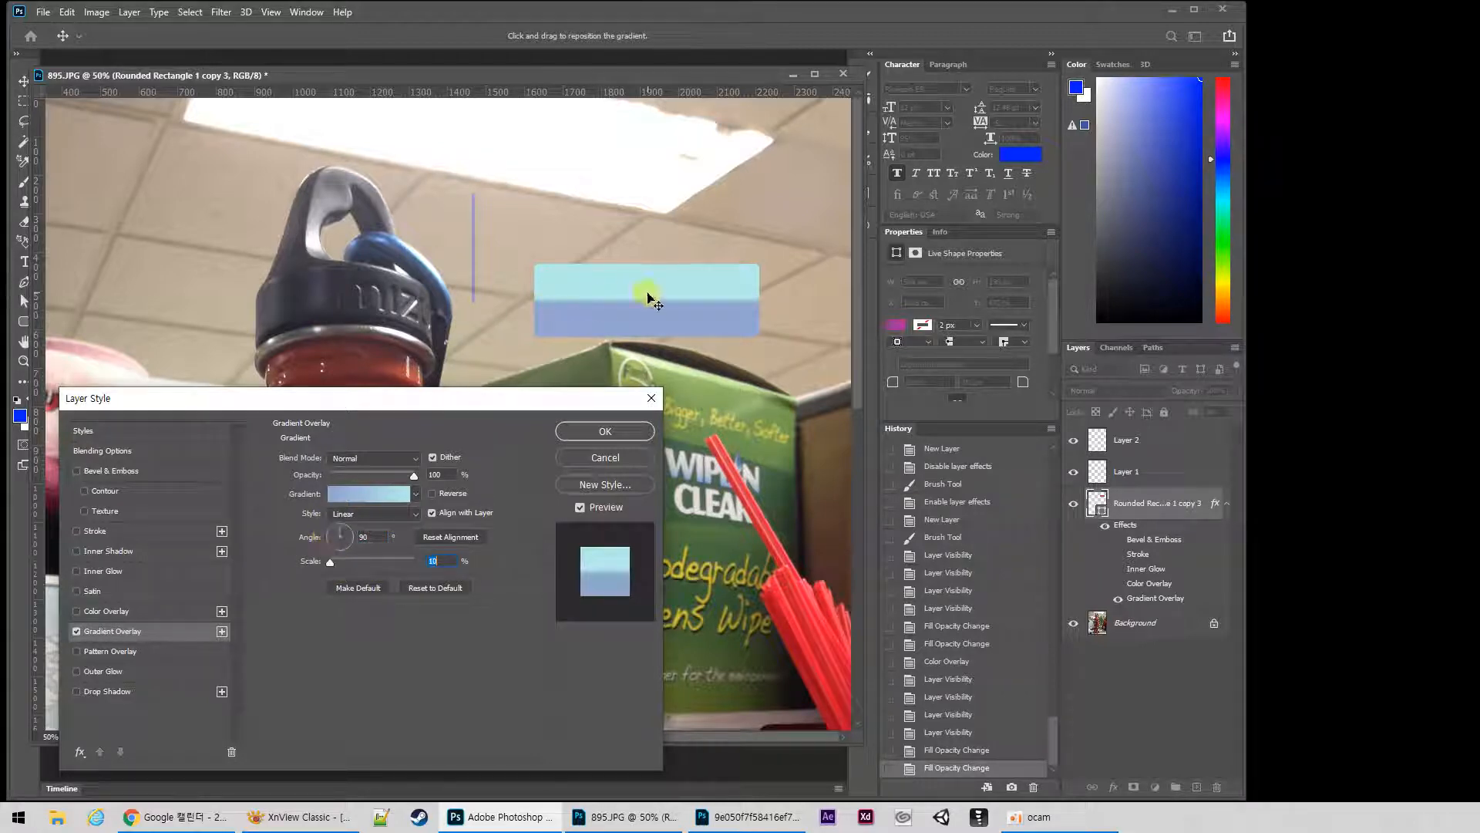
{"action": "left_click_drag", "start_coordinate": [654, 287], "coordinate": [666, 344]}
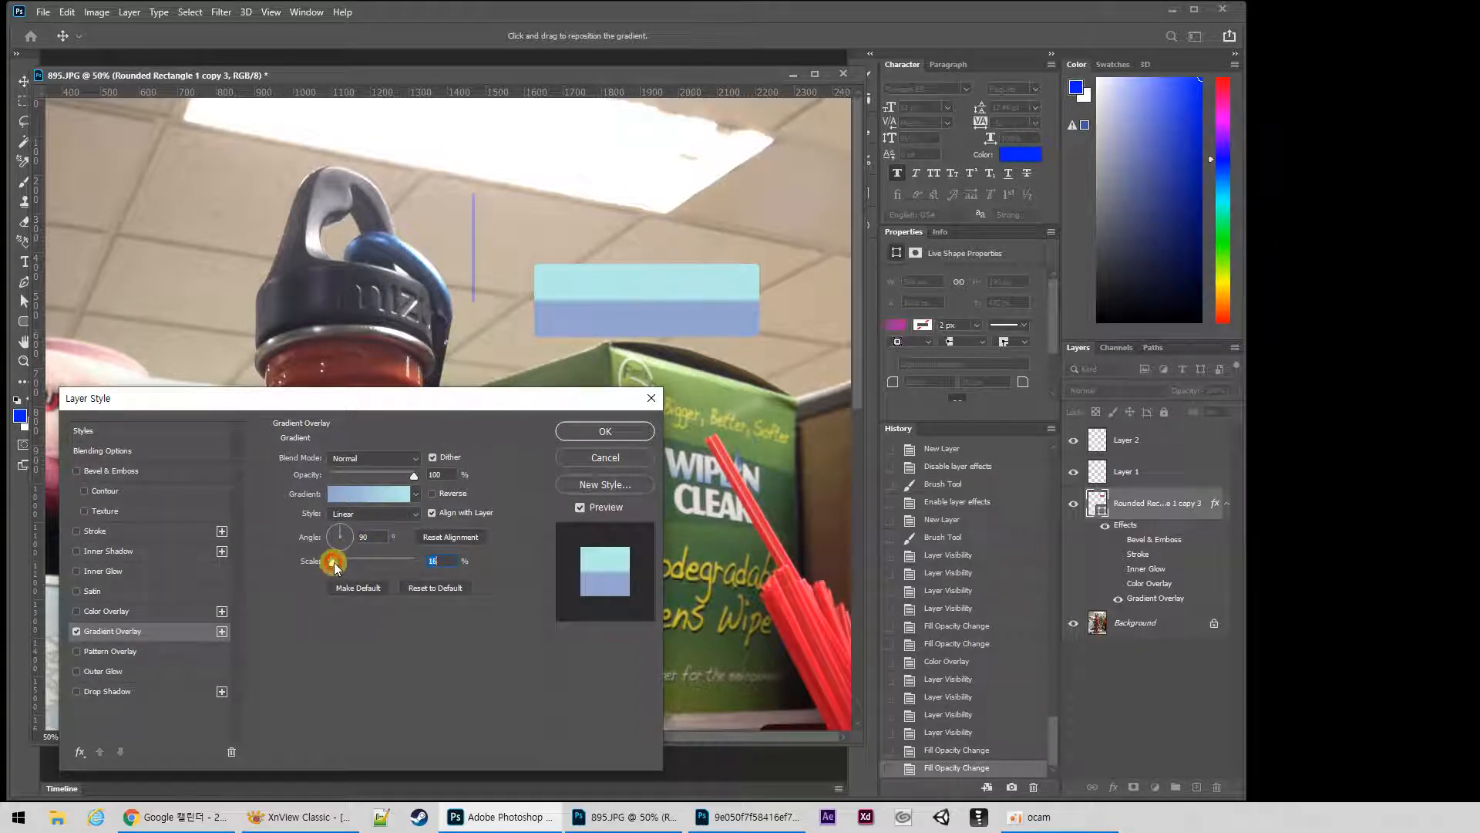
{"action": "left_click_drag", "start_coordinate": [336, 566], "coordinate": [344, 565]}
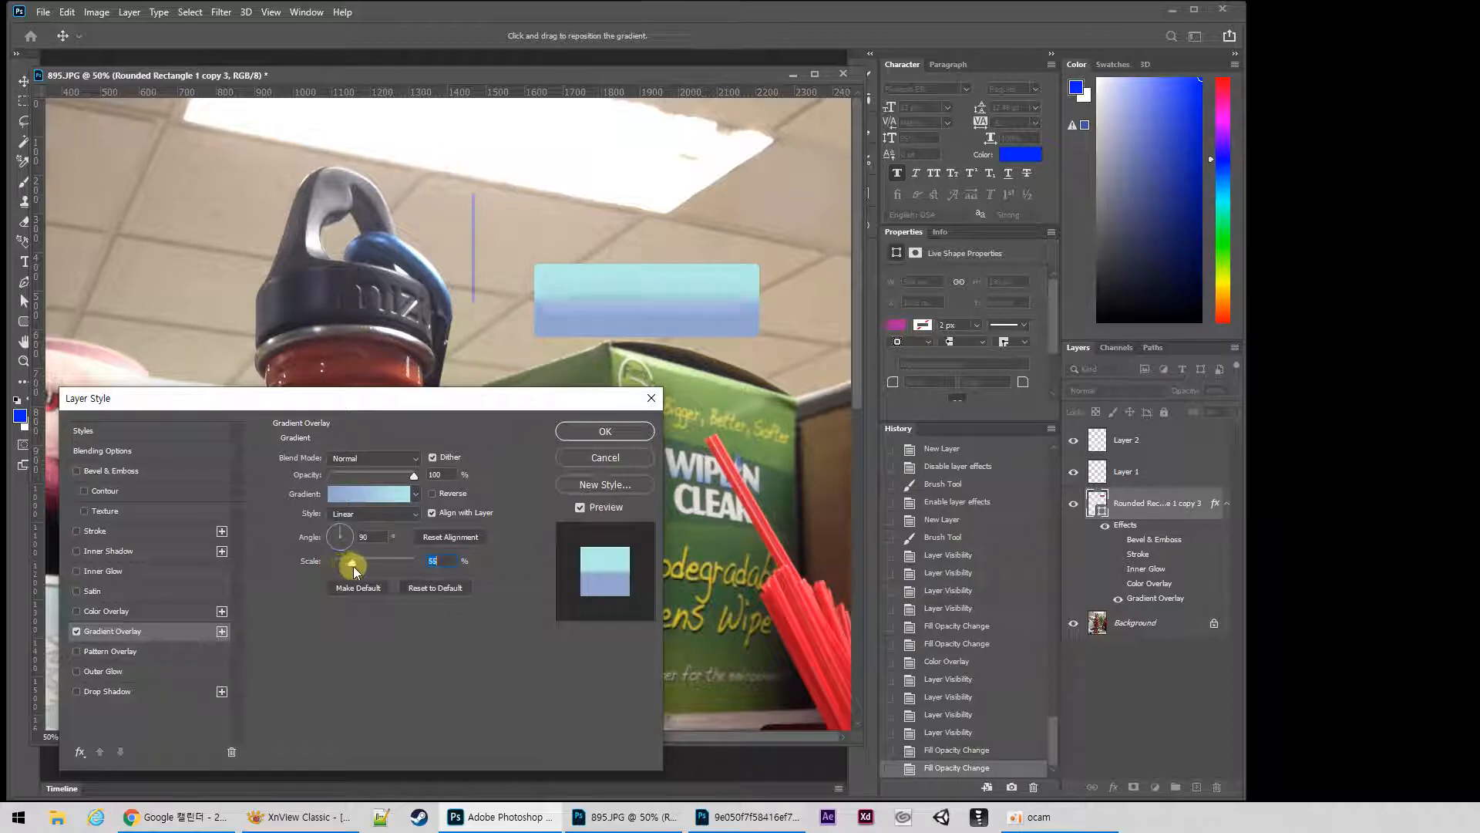
{"action": "mouse_move", "coordinate": [371, 566]}
{"action": "left_mouse_down"}
{"action": "mouse_move", "coordinate": [426, 566]}
{"action": "mouse_move", "coordinate": [390, 570]}
{"action": "left_mouse_up"}
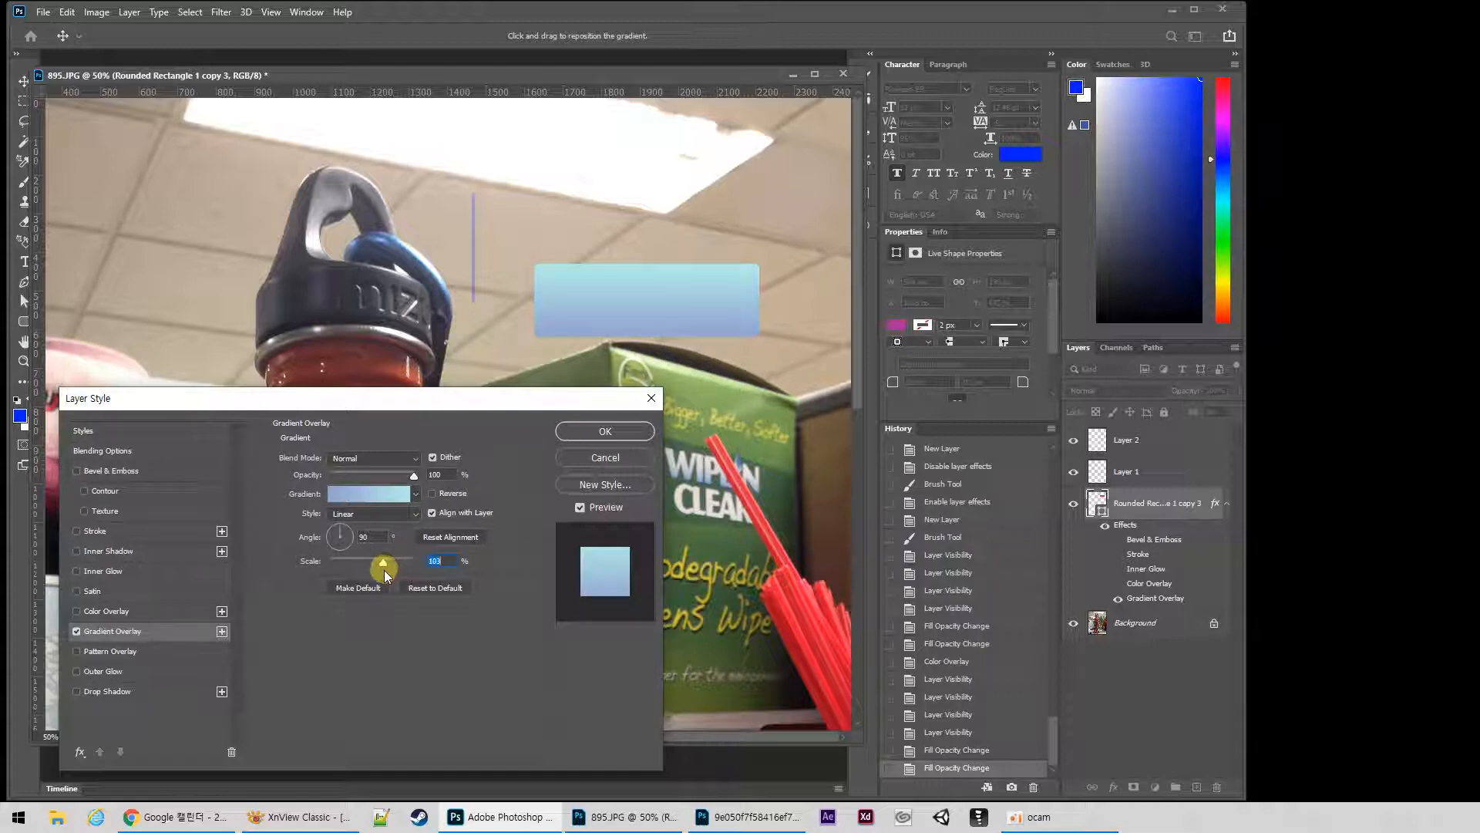
{"action": "mouse_move", "coordinate": [384, 563]}
{"action": "left_mouse_down"}
{"action": "mouse_move", "coordinate": [330, 566]}
{"action": "mouse_move", "coordinate": [358, 566]}
{"action": "left_mouse_up"}
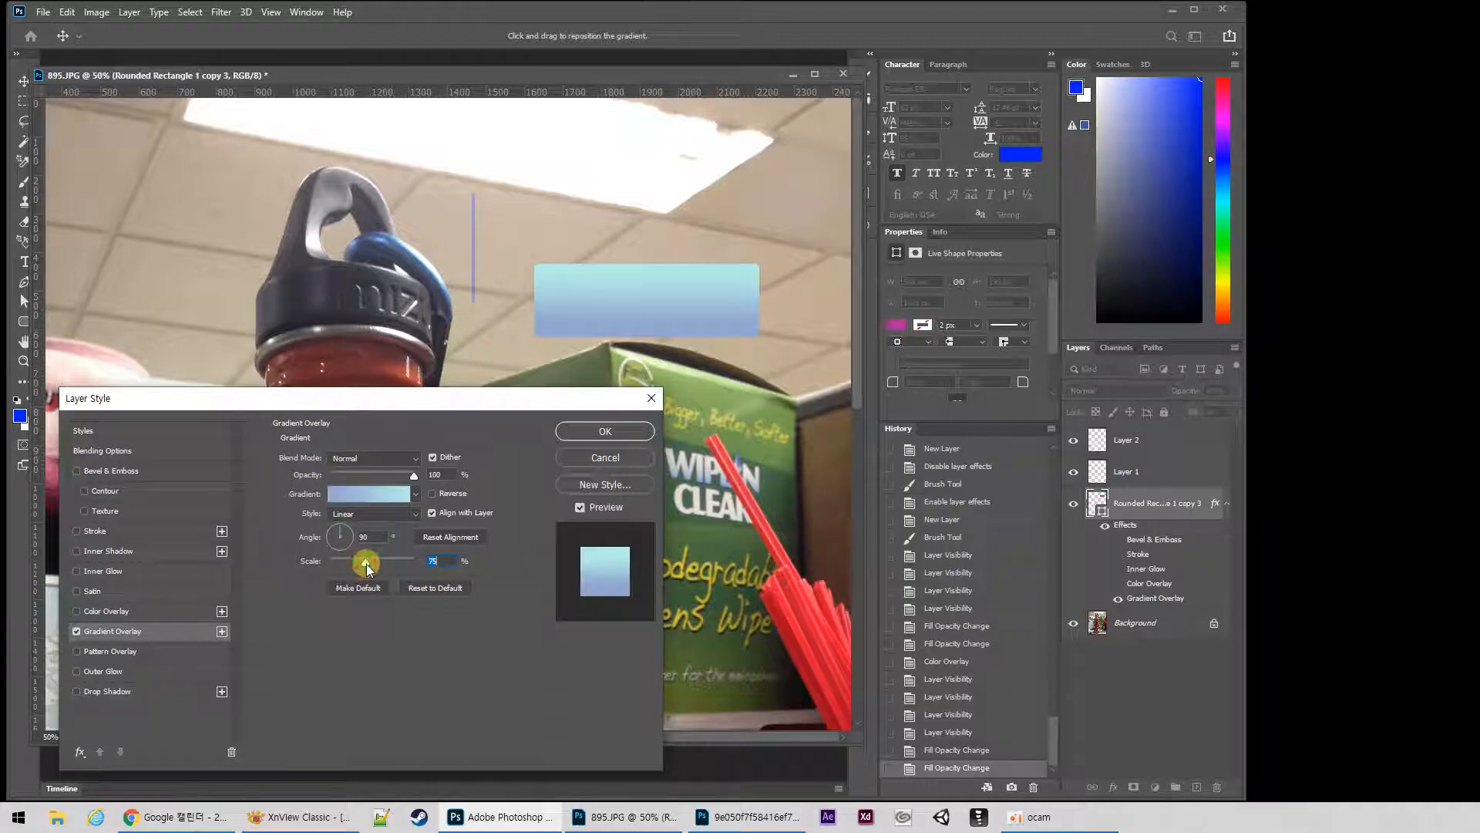
{"action": "left_click_drag", "start_coordinate": [367, 563], "coordinate": [355, 562]}
Switch the Gradient Overlay style from Linear to Radial and set its scale to 101%.
{"action": "left_click", "coordinate": [394, 515]}
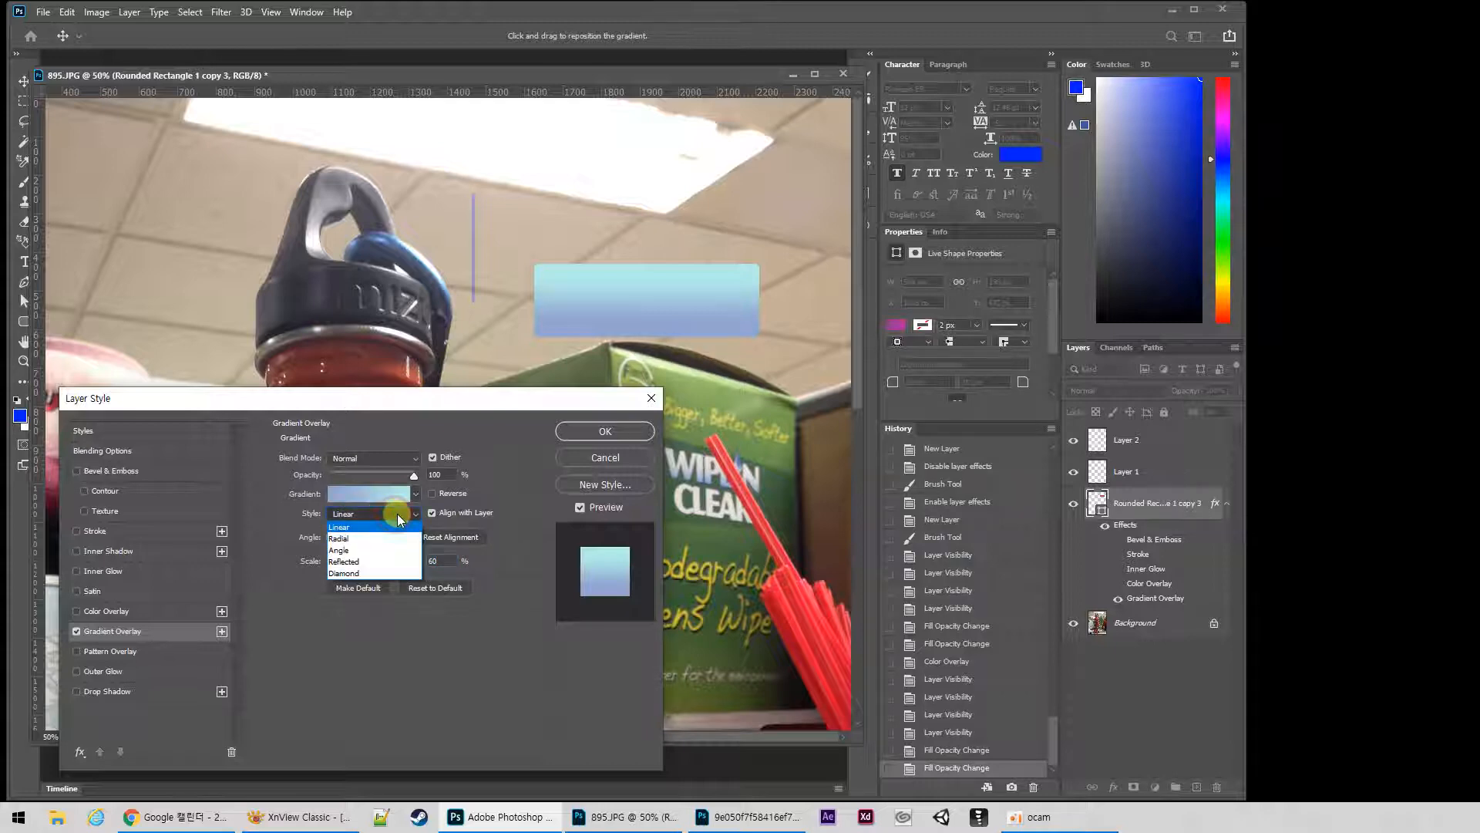
{"action": "left_click", "coordinate": [342, 527]}
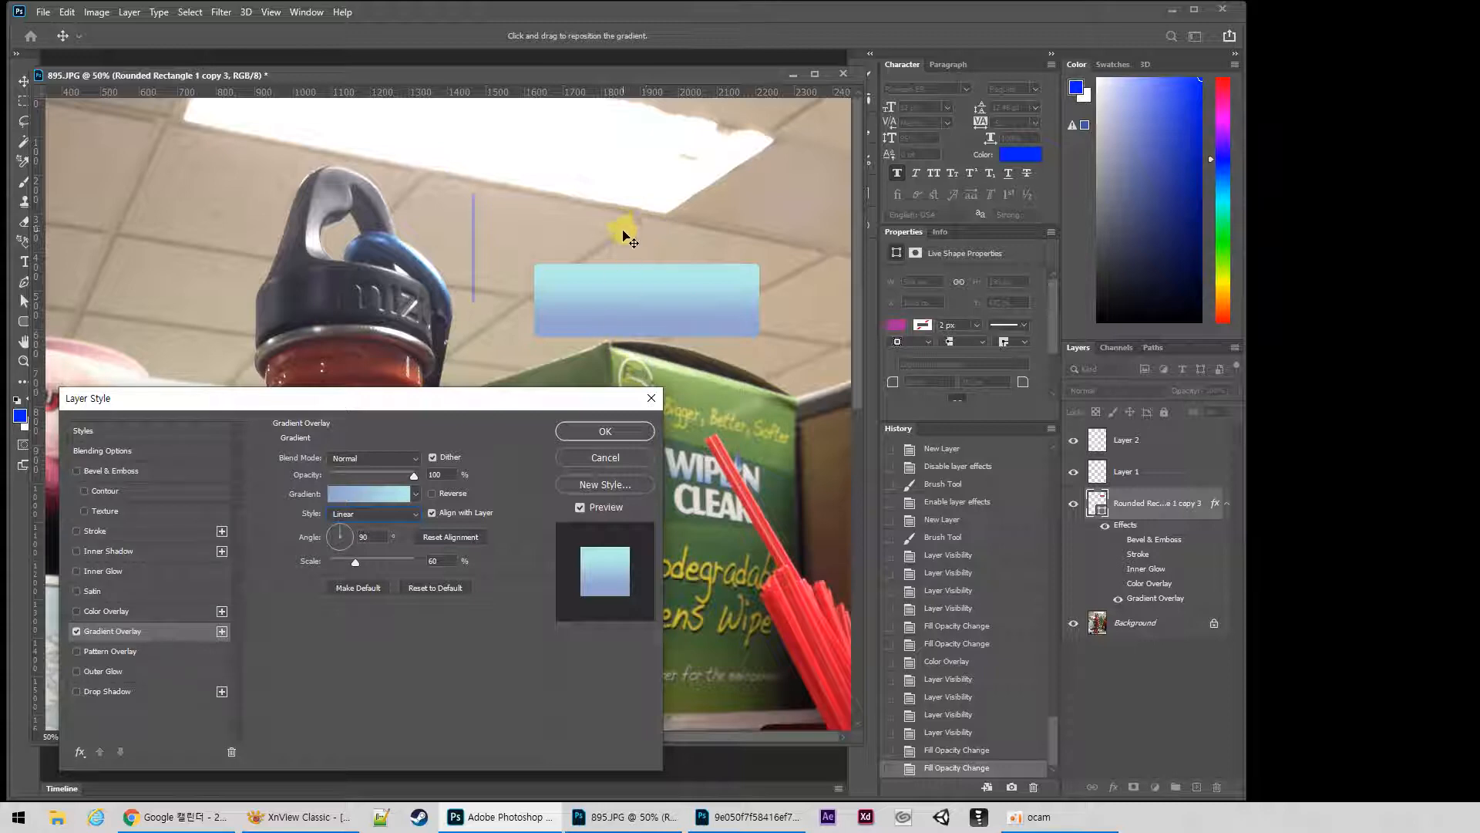
{"action": "left_click", "coordinate": [362, 514]}
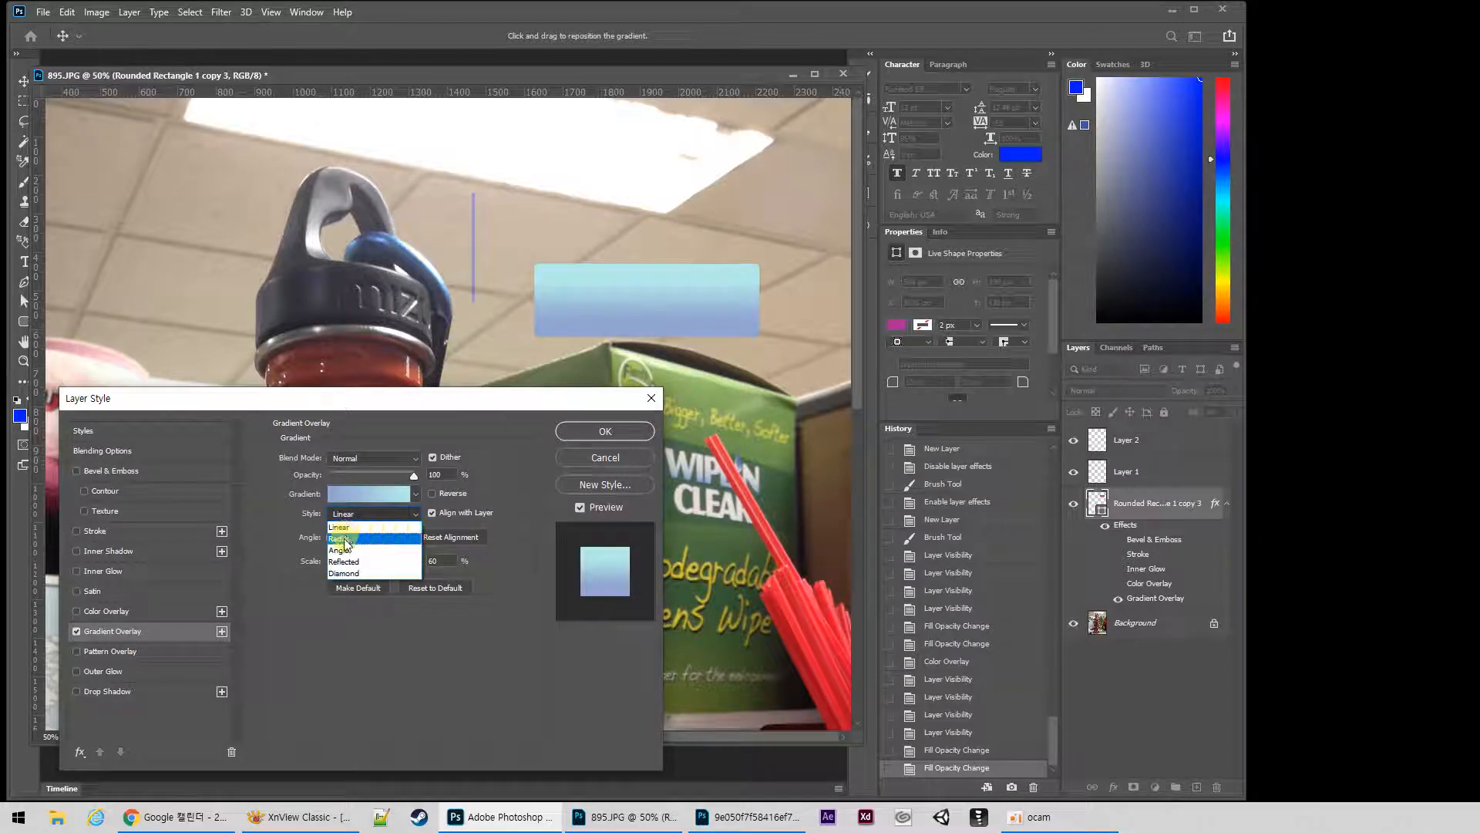
{"action": "left_click", "coordinate": [345, 540]}
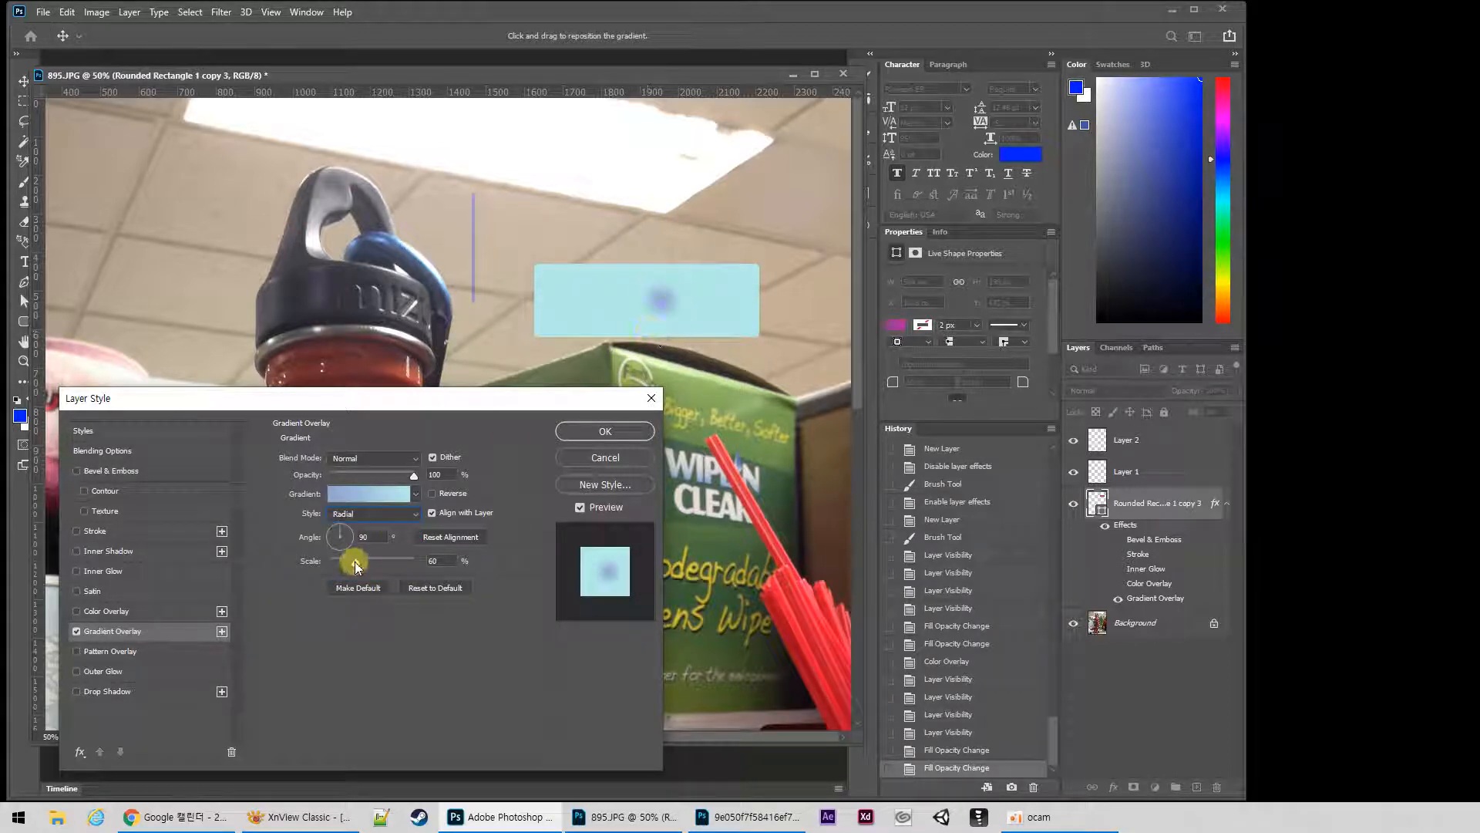
{"action": "mouse_move", "coordinate": [356, 562]}
{"action": "left_mouse_down"}
{"action": "mouse_move", "coordinate": [413, 565]}
{"action": "mouse_move", "coordinate": [379, 566]}
{"action": "left_mouse_up"}
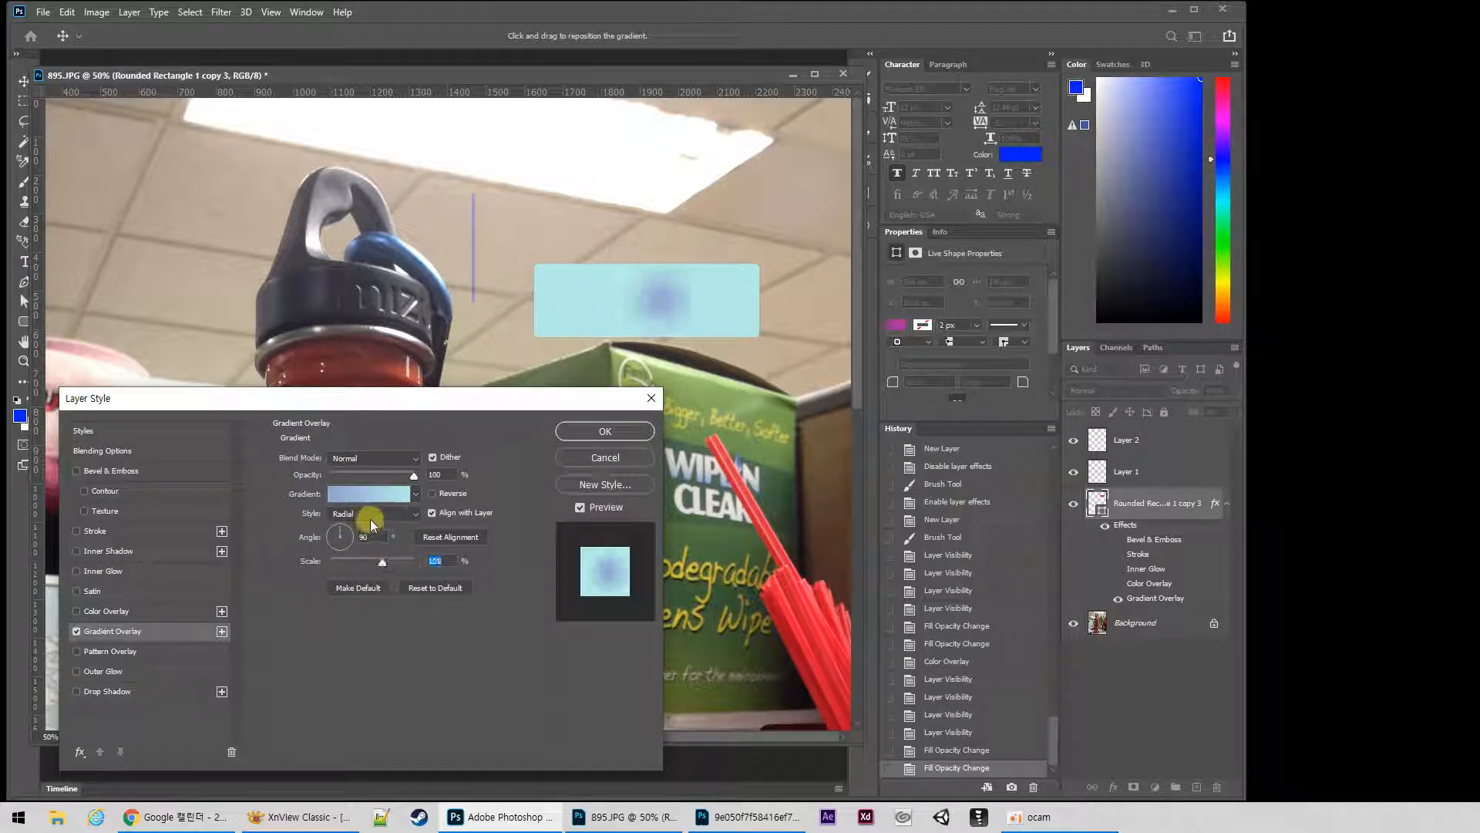
Change the gradient style to Angle and reset its alignment to the centre of the rounded rectangle.
{"action": "left_click", "coordinate": [371, 515]}
{"action": "left_click", "coordinate": [351, 550]}
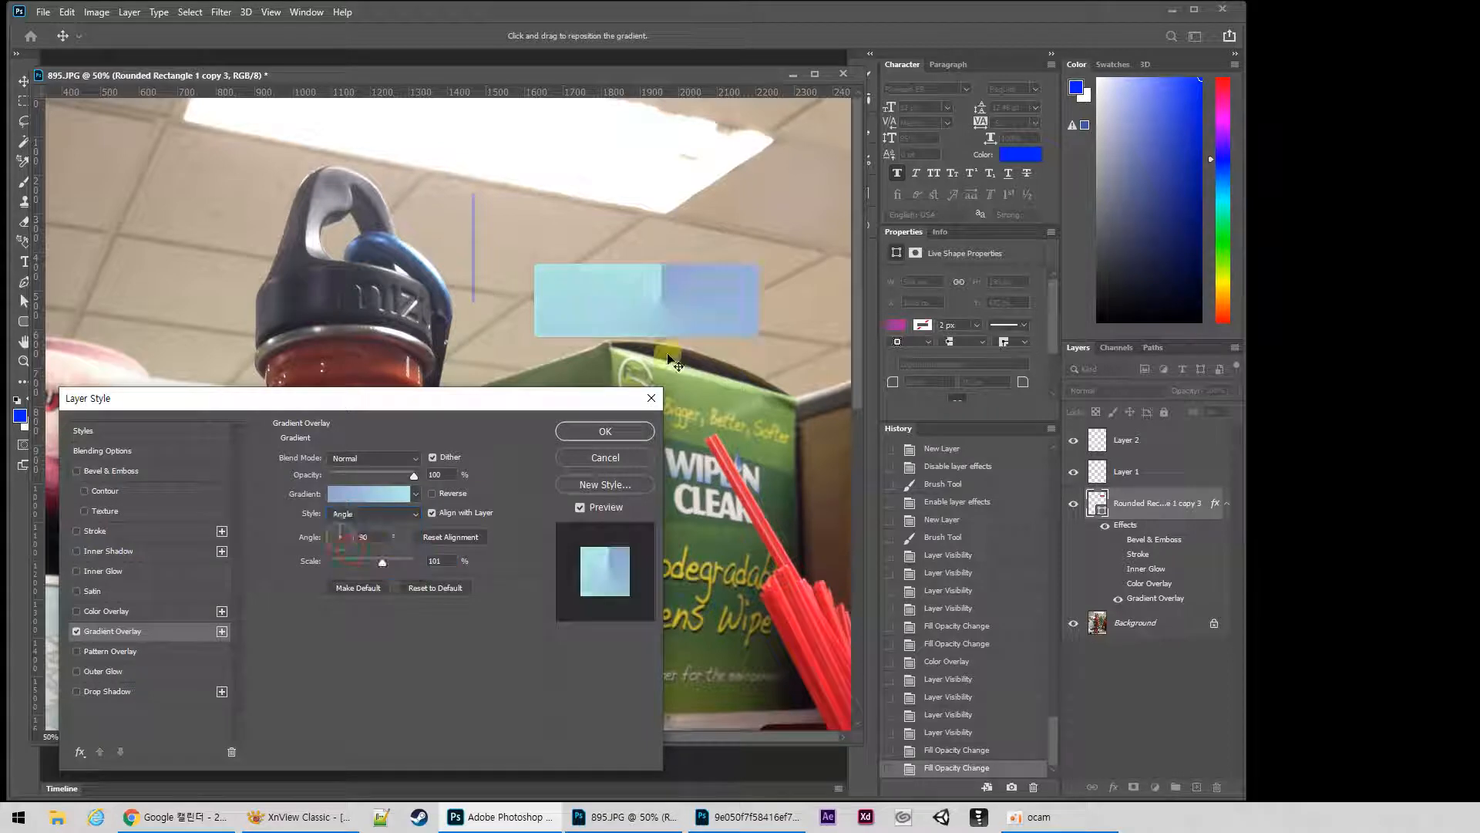
{"action": "left_click", "coordinate": [451, 537]}
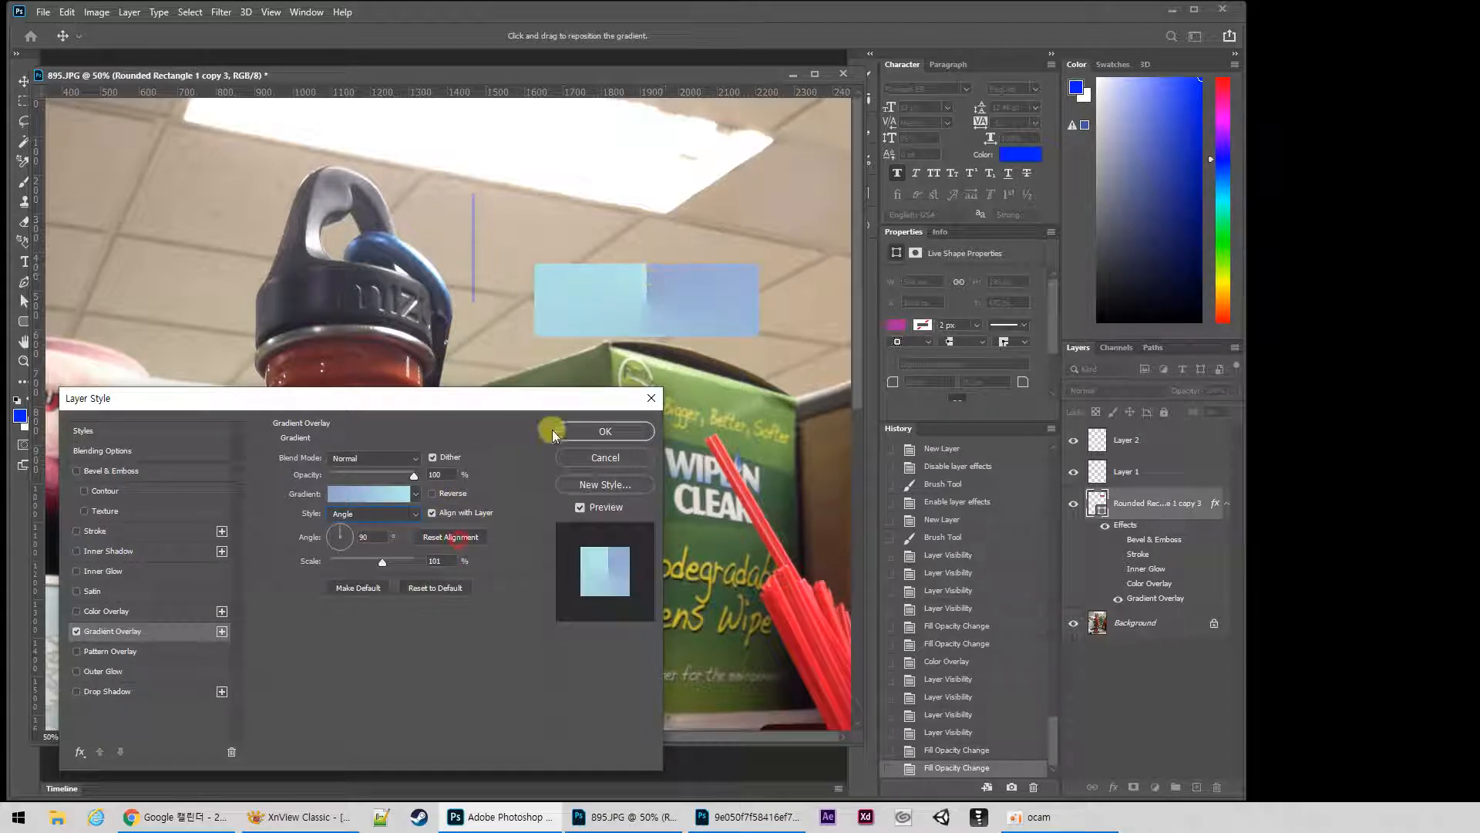
{"action": "left_click_drag", "start_coordinate": [668, 282], "coordinate": [624, 336]}
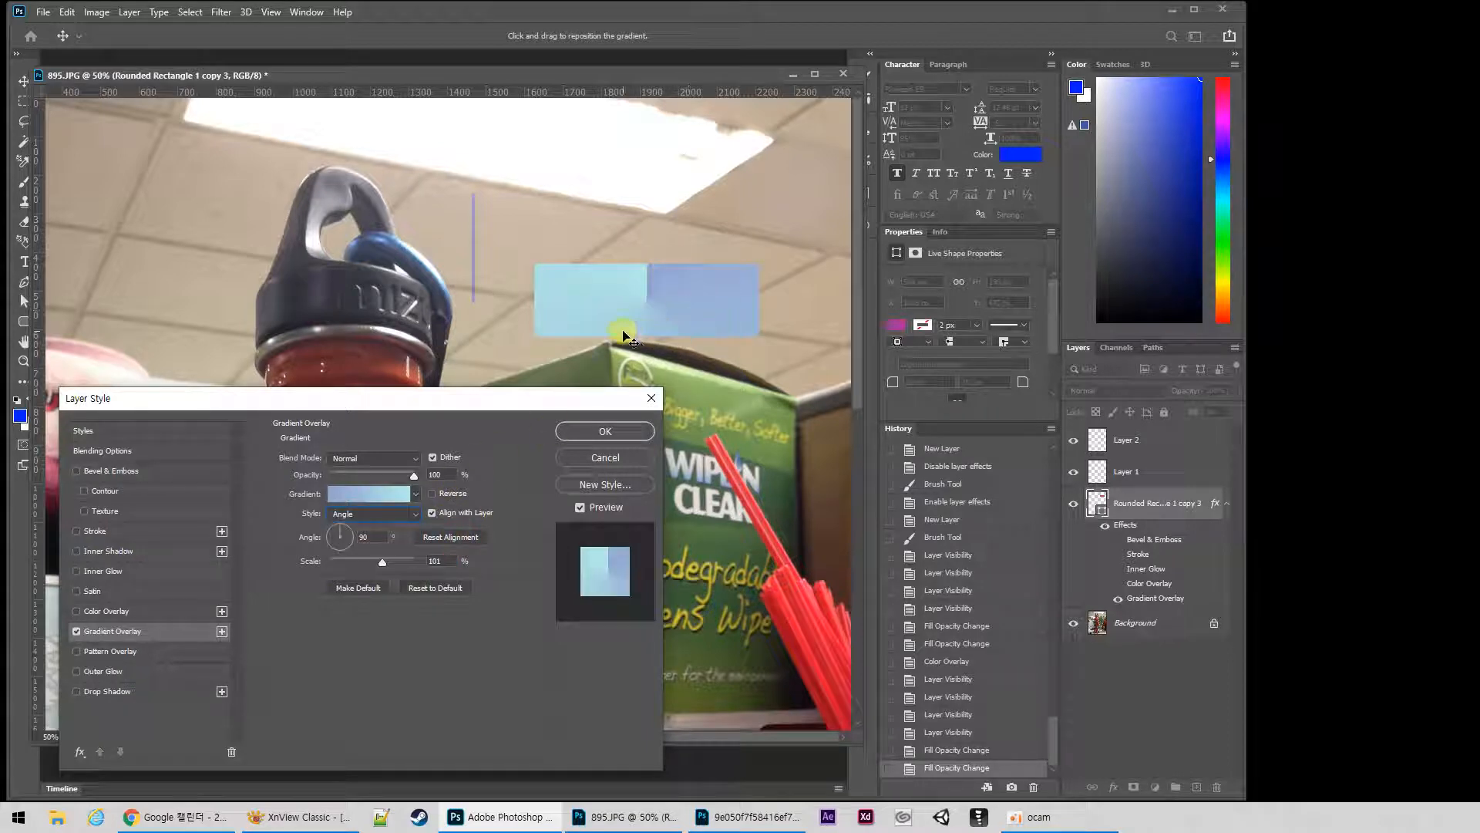
{"action": "left_click_drag", "start_coordinate": [651, 273], "coordinate": [635, 333]}
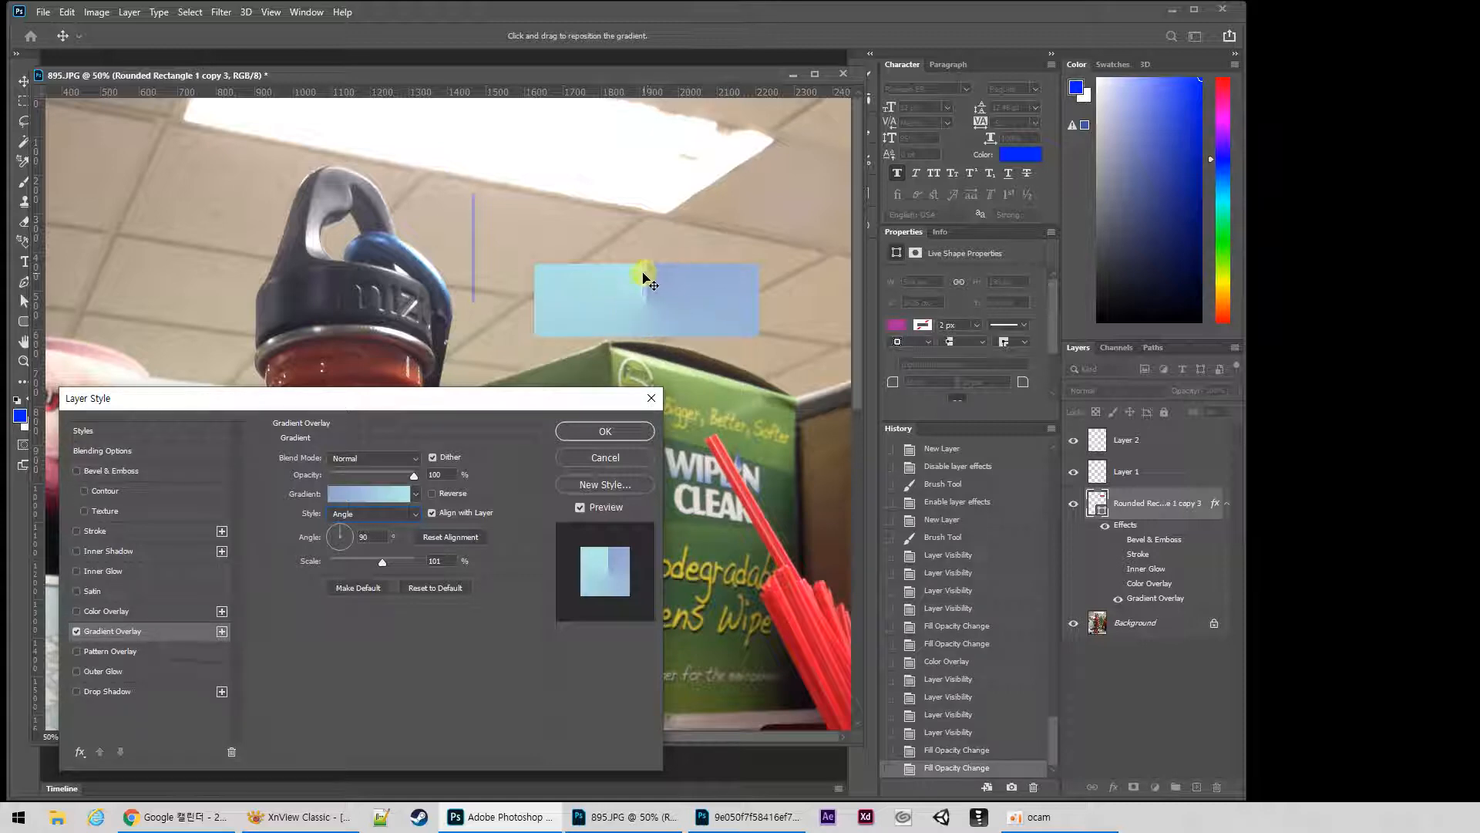
Try the Reflected gradient style, shifting it vertically within the rectangle, and compare it with the Diamond style.
{"action": "left_click", "coordinate": [391, 514]}
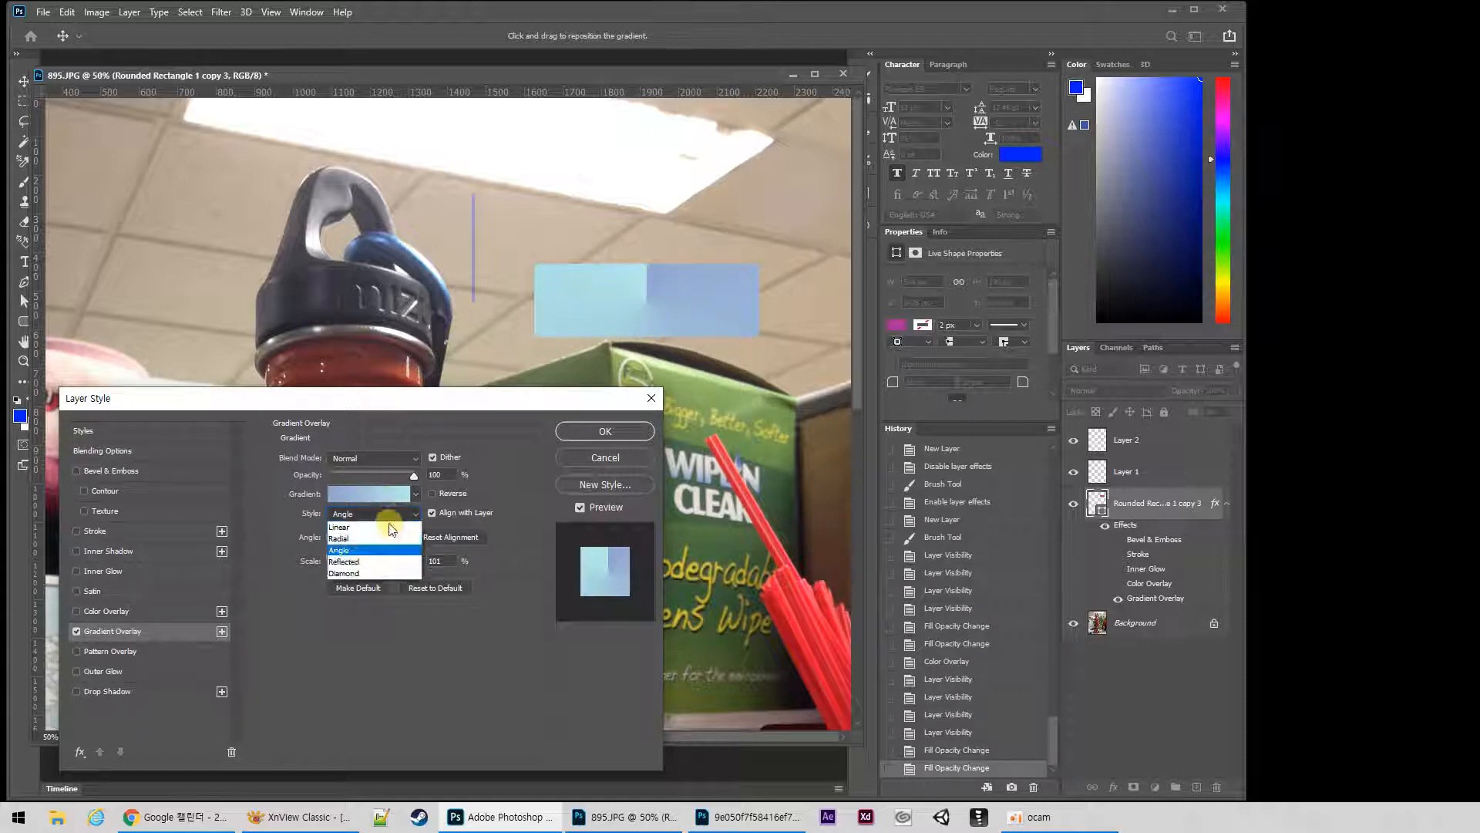
{"action": "left_click", "coordinate": [356, 561]}
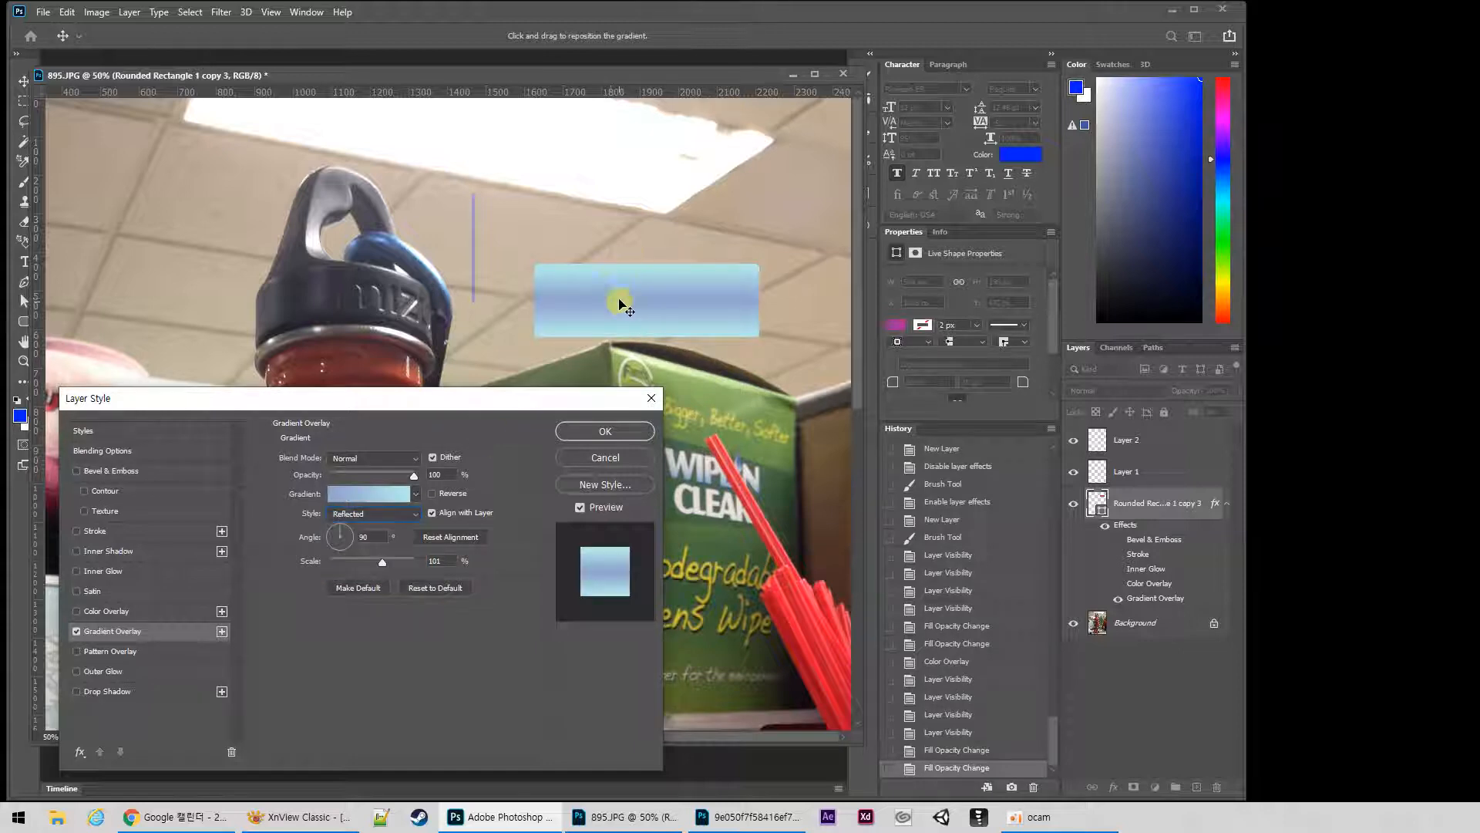
{"action": "left_click_drag", "start_coordinate": [619, 333], "coordinate": [619, 274]}
{"action": "left_click", "coordinate": [387, 520]}
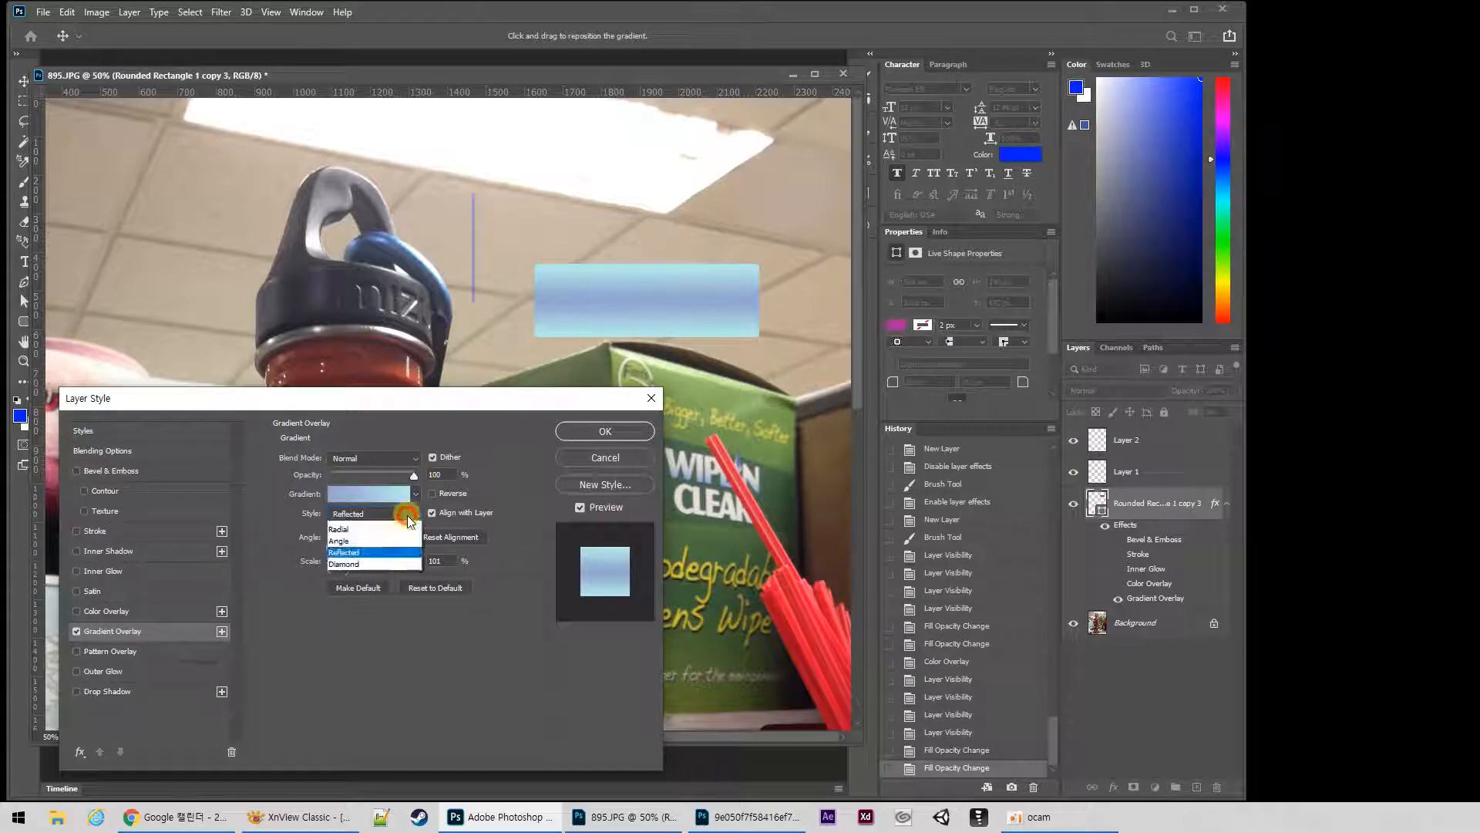
{"action": "left_click", "coordinate": [358, 575]}
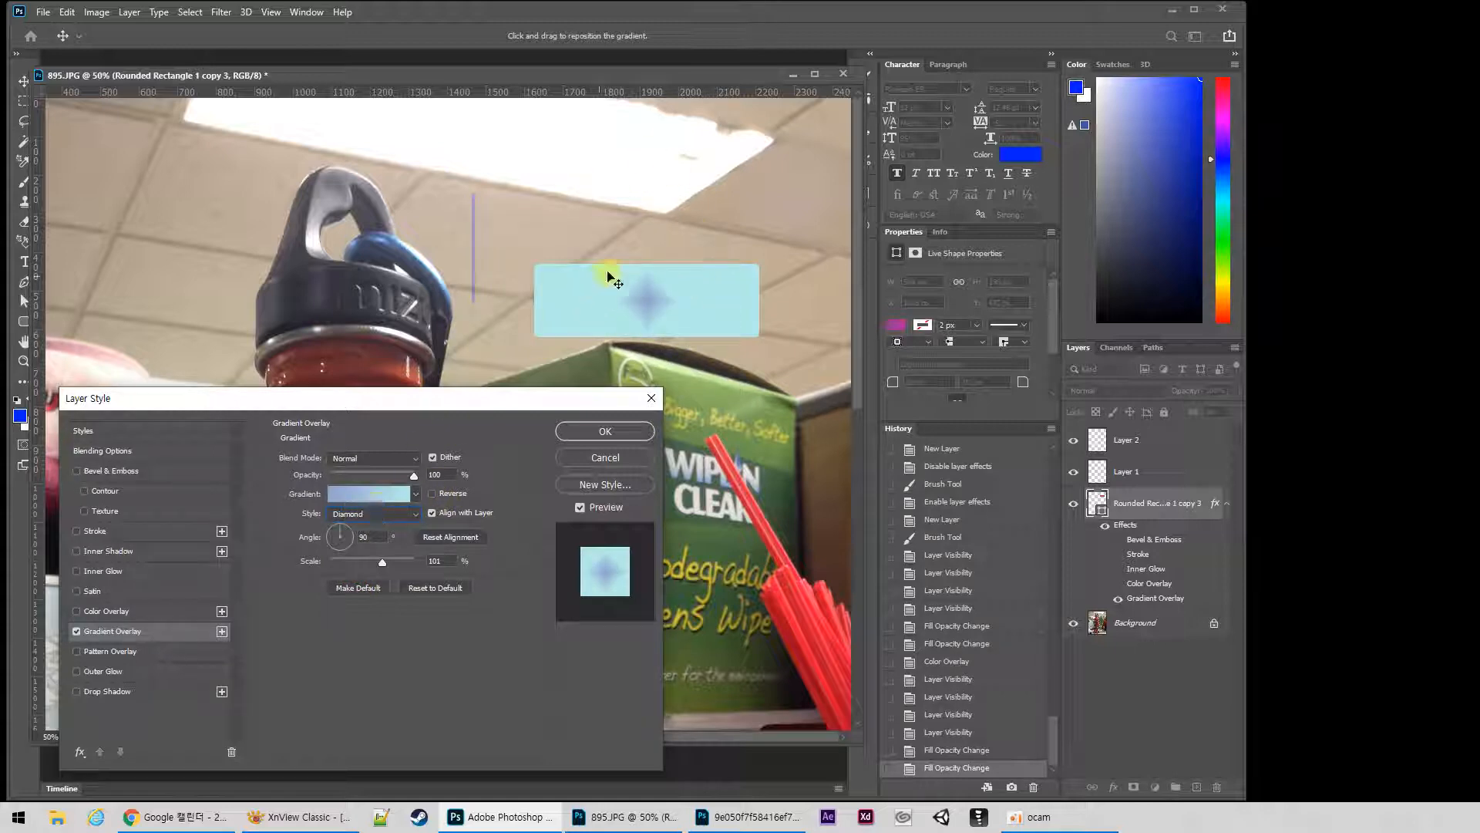
Set the gradient style back to Linear and apply the layer style to the rounded rectangle.
{"action": "left_click", "coordinate": [377, 516]}
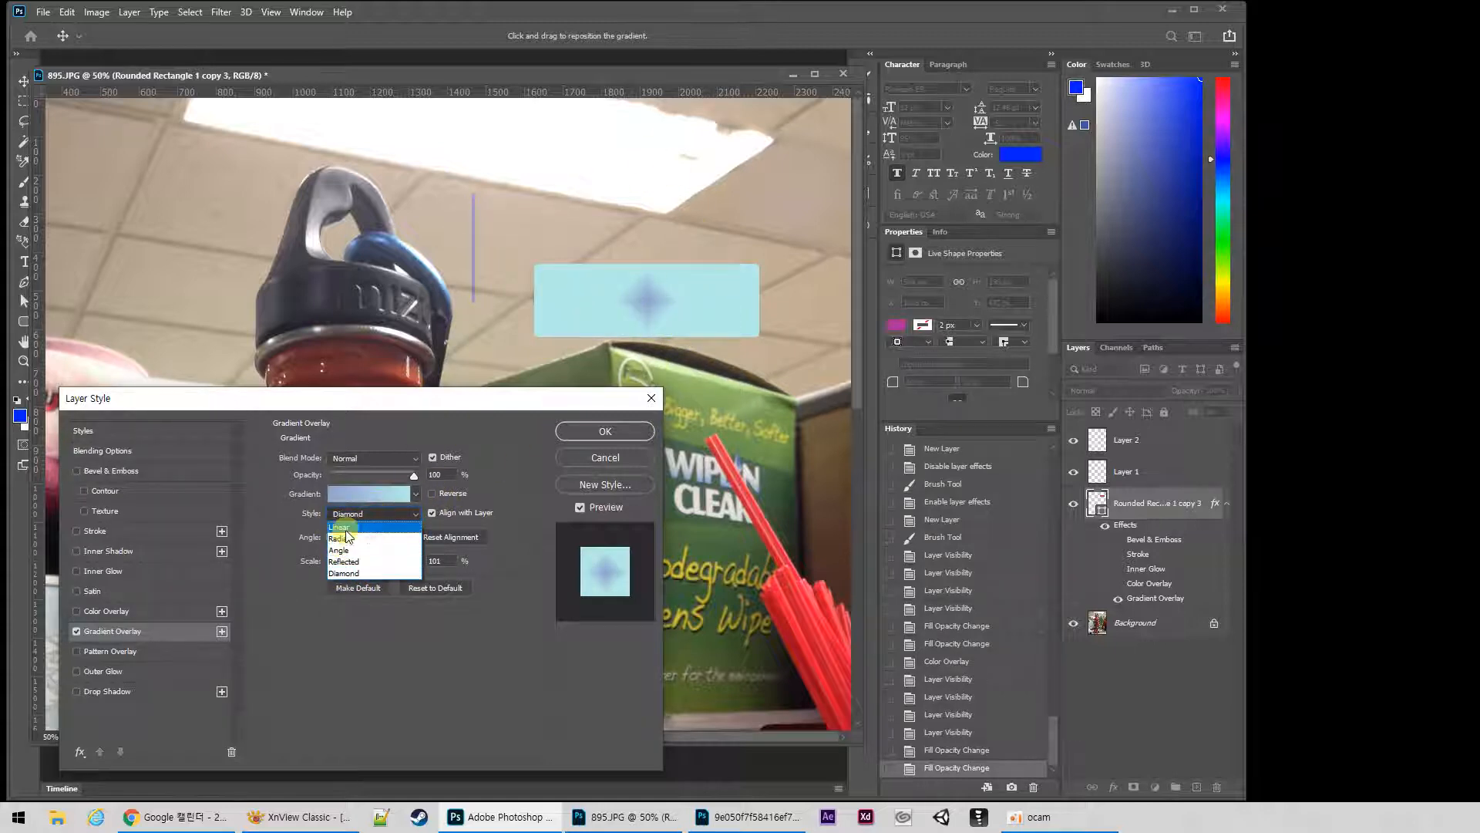
{"action": "left_click", "coordinate": [340, 527]}
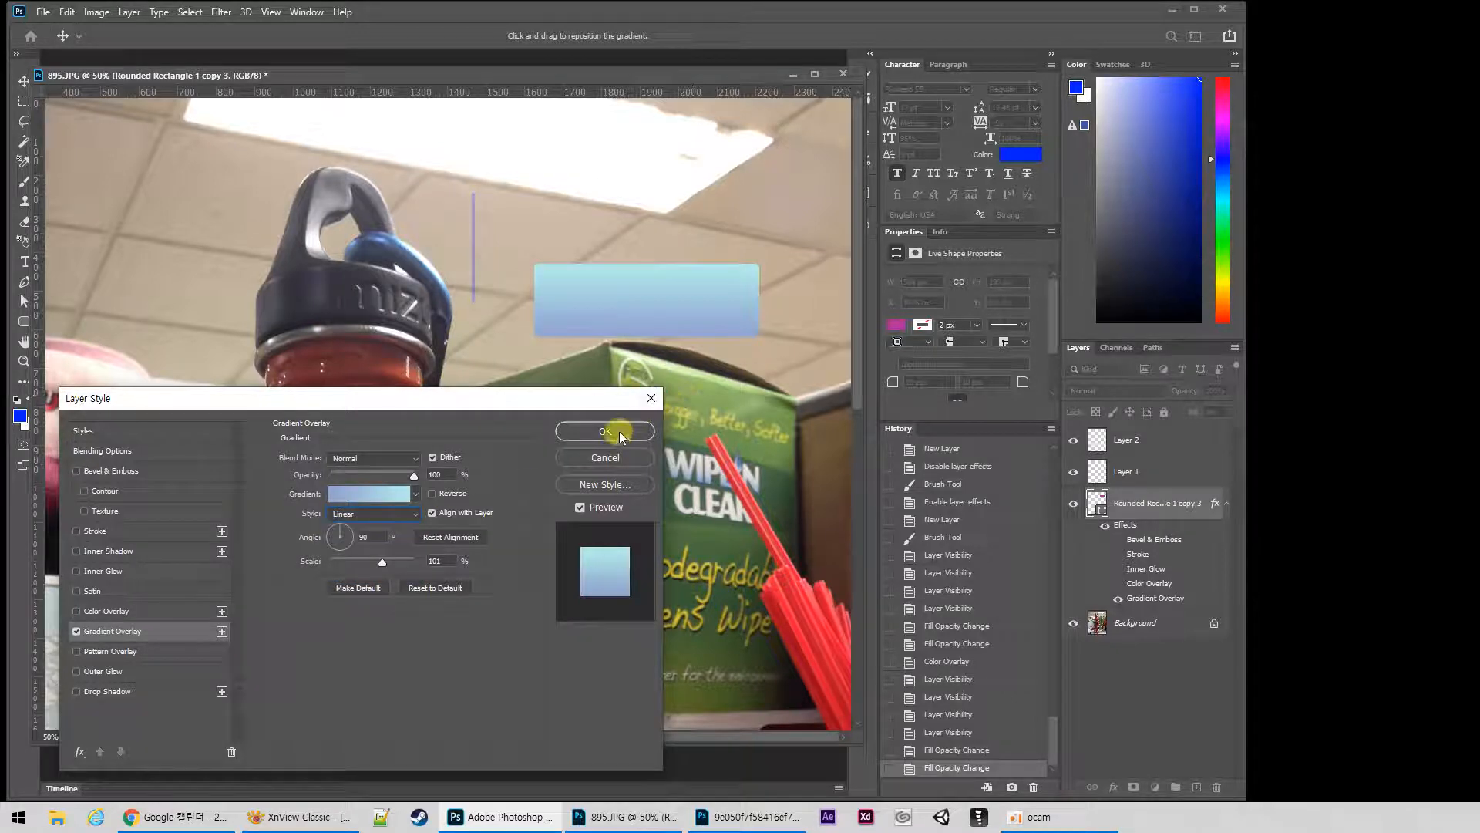
{"action": "left_click", "coordinate": [606, 432]}
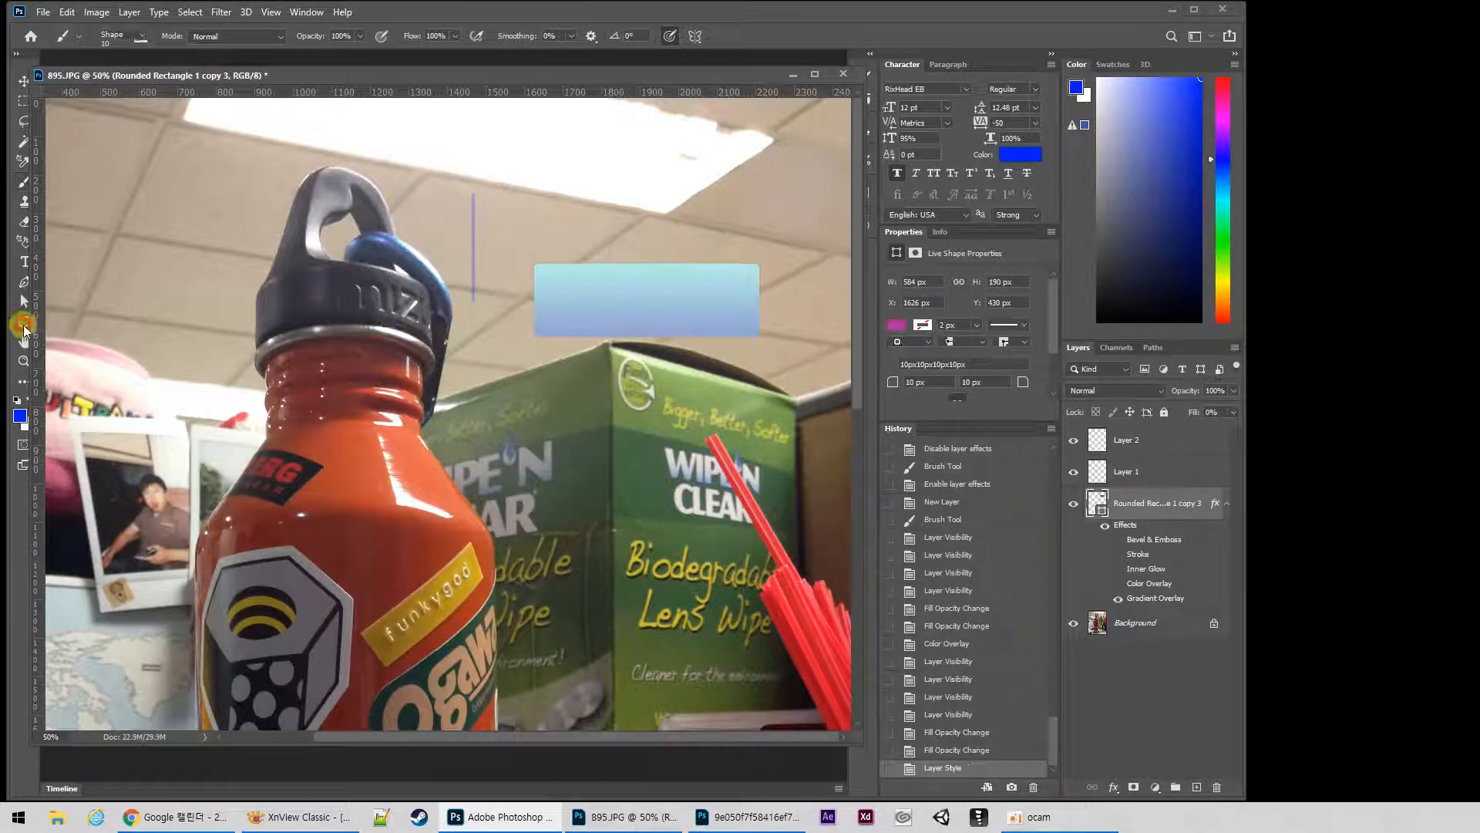
Draw a circle about 371 px in diameter with the Ellipse tool, over the green box below the rounded rectangle.
{"action": "left_click", "coordinate": [23, 330]}
{"action": "left_click", "coordinate": [69, 353]}
{"action": "left_click_drag", "start_coordinate": [545, 425], "coordinate": [695, 535]}
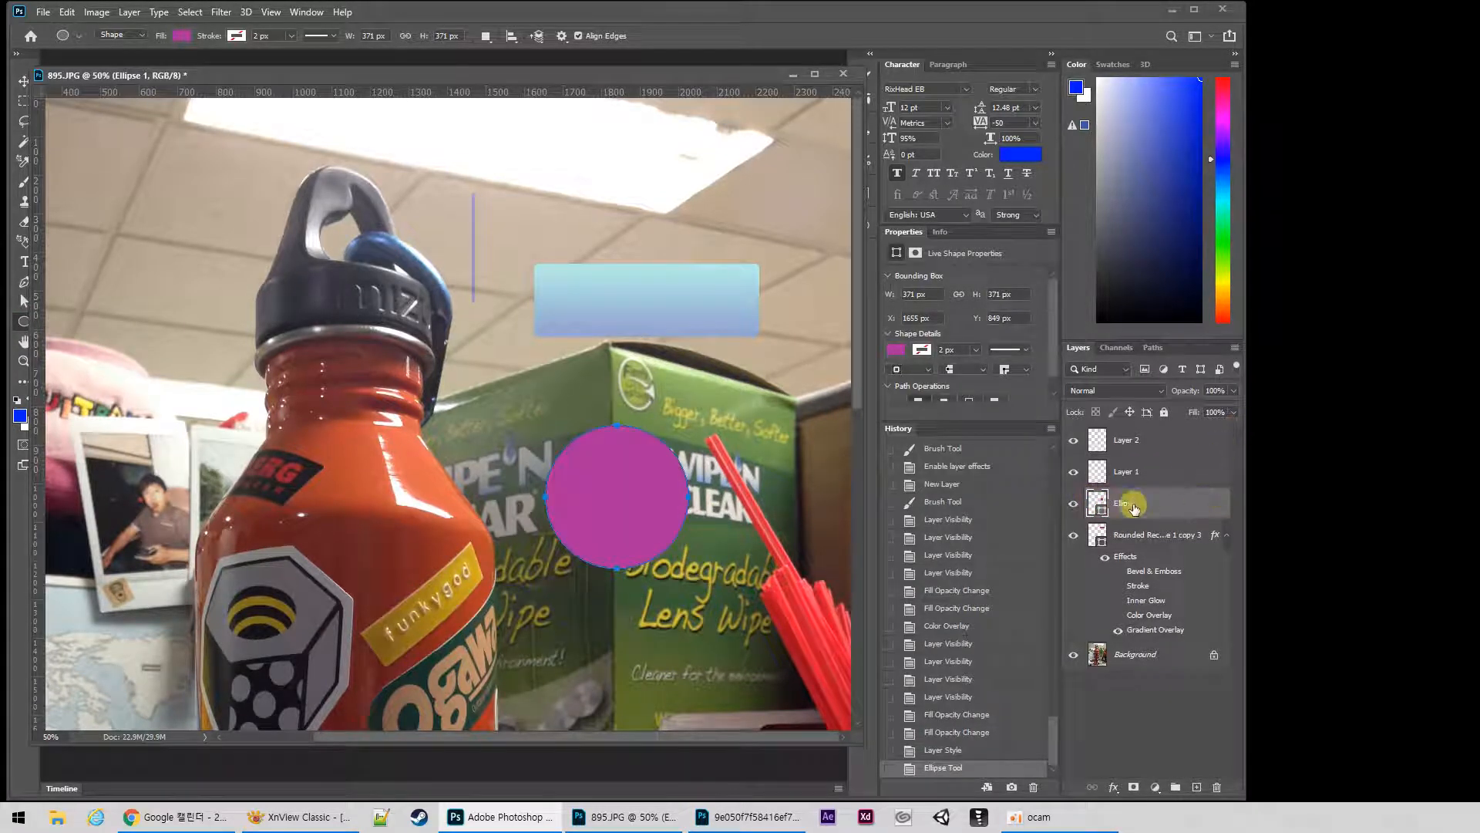
Add a Gradient Overlay effect to the Ellipse 1 layer, keeping the circle in view beside the layer style settings.
{"action": "left_click", "coordinate": [1190, 505]}
{"action": "double_click", "coordinate": [1190, 505]}
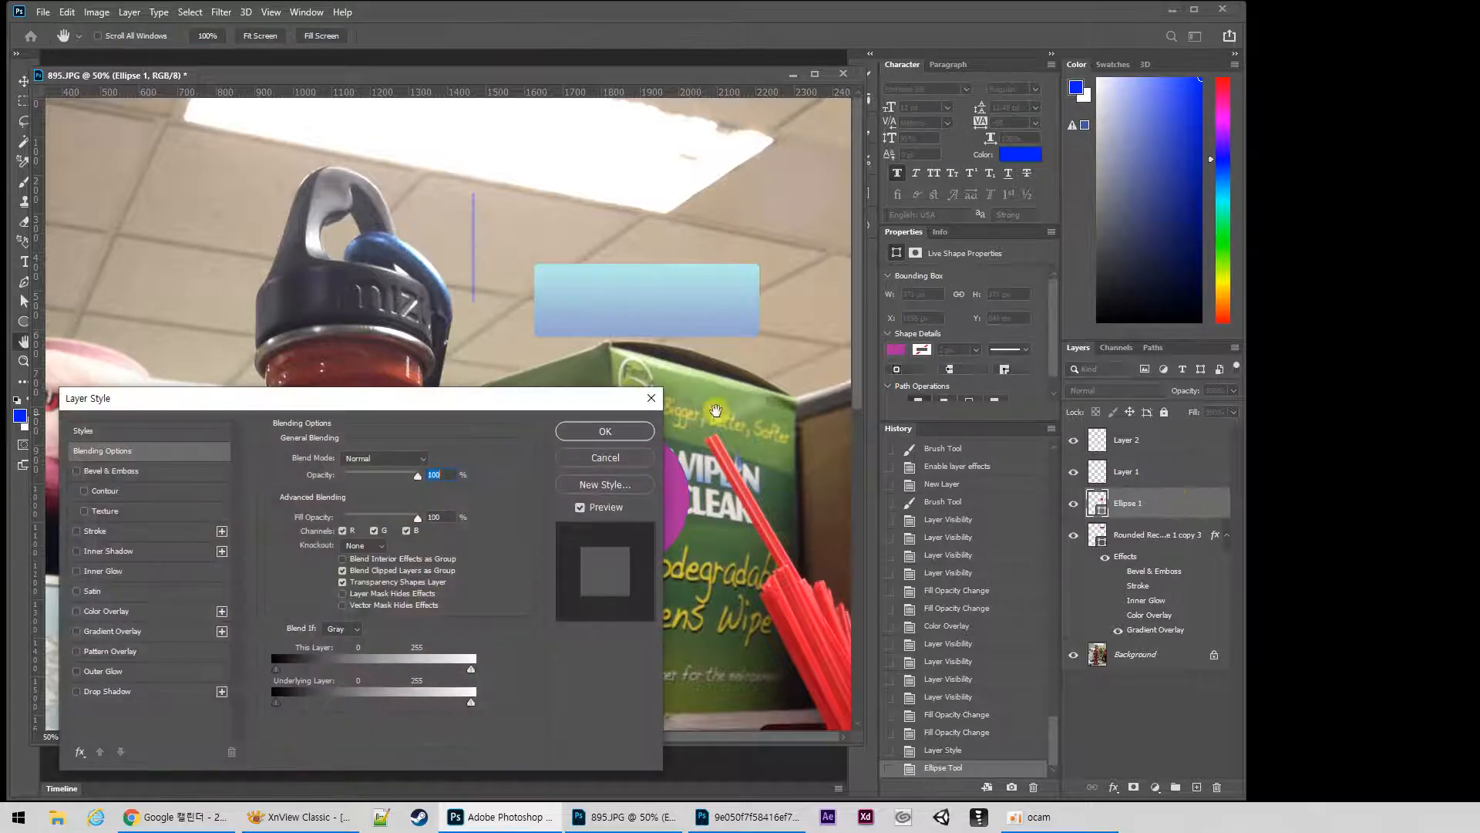
{"action": "left_click_drag", "start_coordinate": [430, 399], "coordinate": [1055, 62]}
{"action": "left_click", "coordinate": [730, 286]}
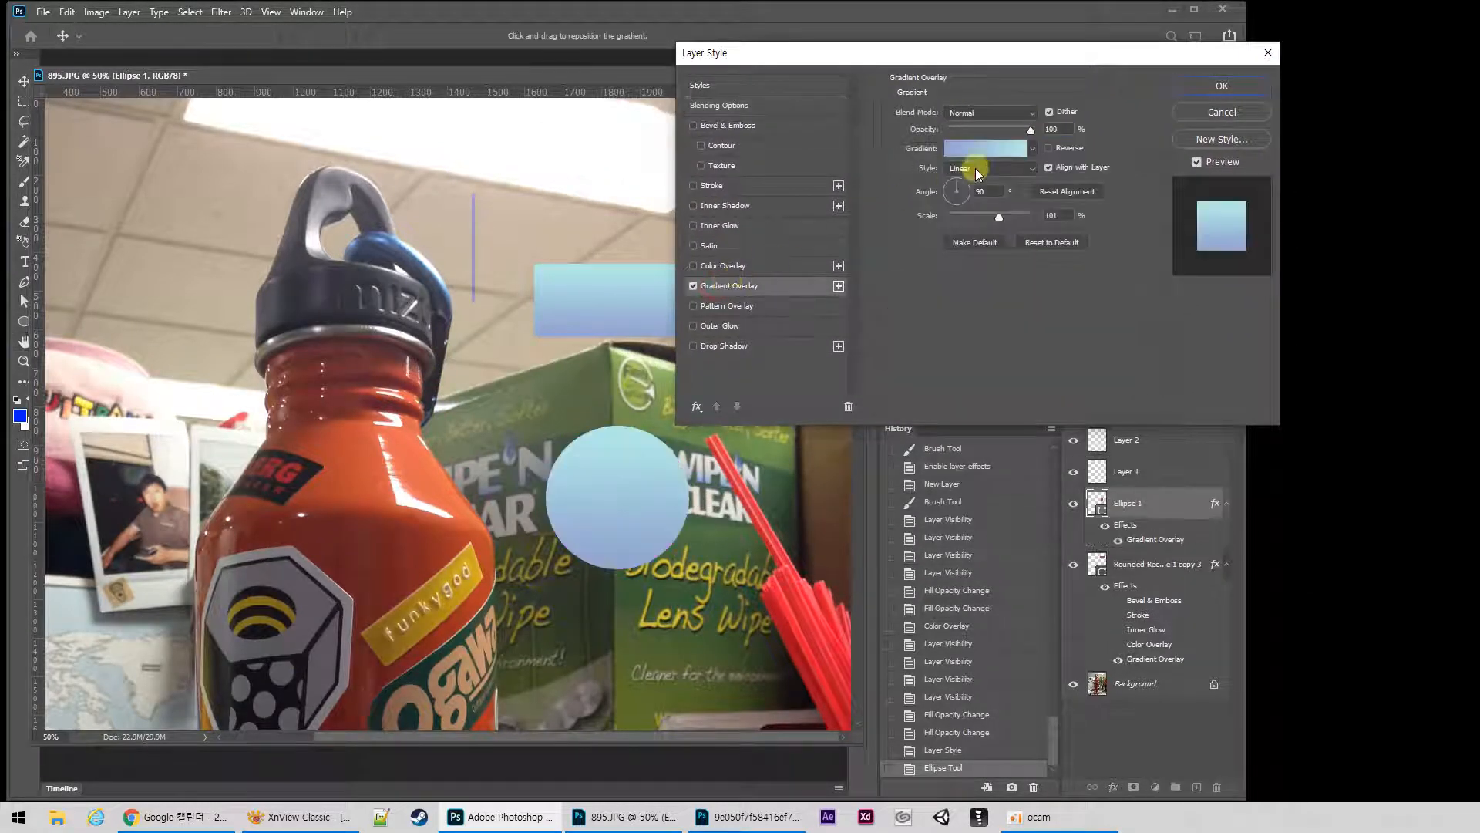
Edit the circle's gradient, changing the colour stop at location 0% to dark navy blue.
{"action": "left_click", "coordinate": [985, 148]}
{"action": "left_click_drag", "start_coordinate": [429, 362], "coordinate": [1093, 276]}
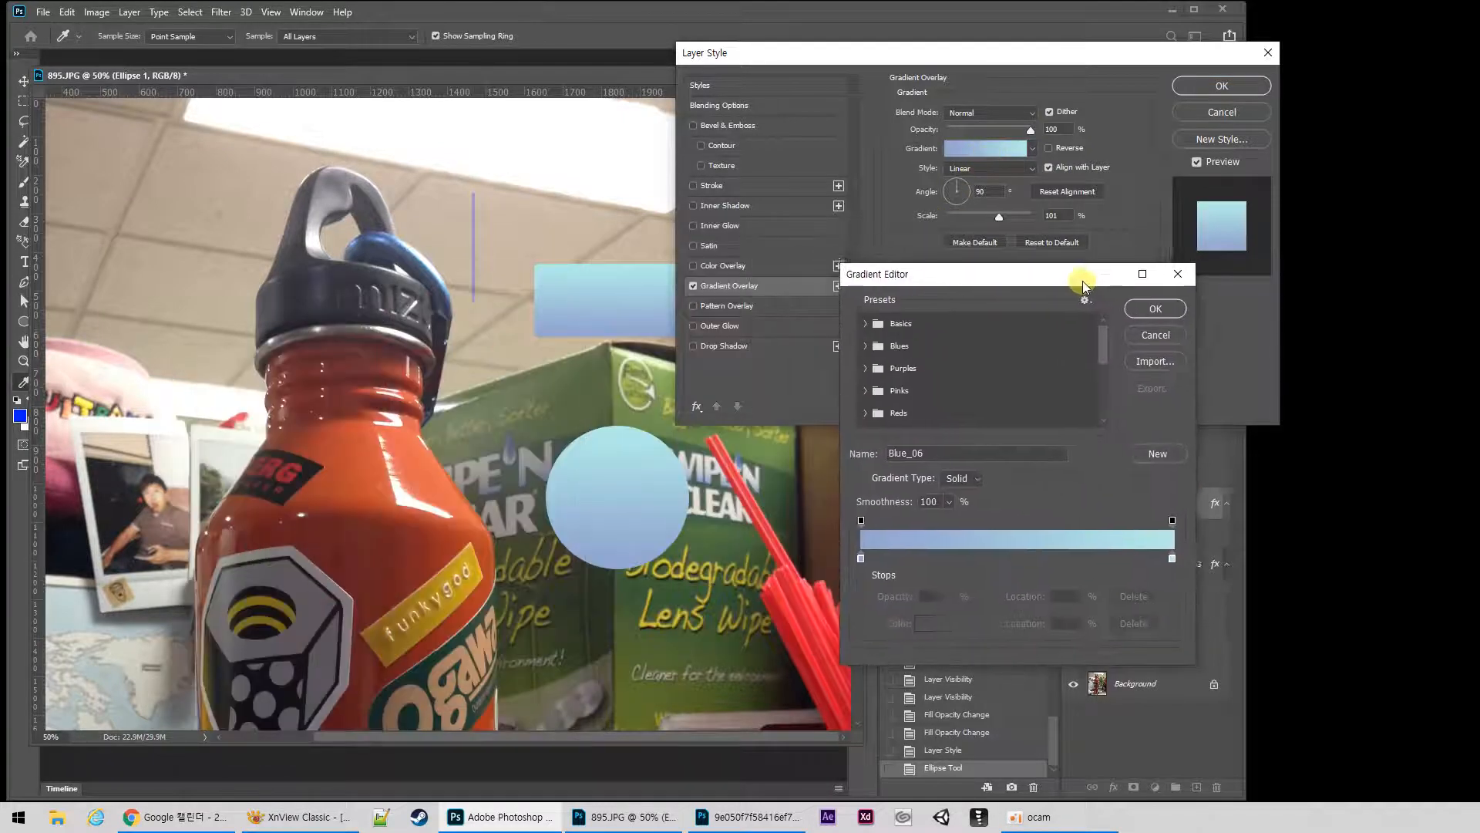
{"action": "left_click", "coordinate": [865, 562]}
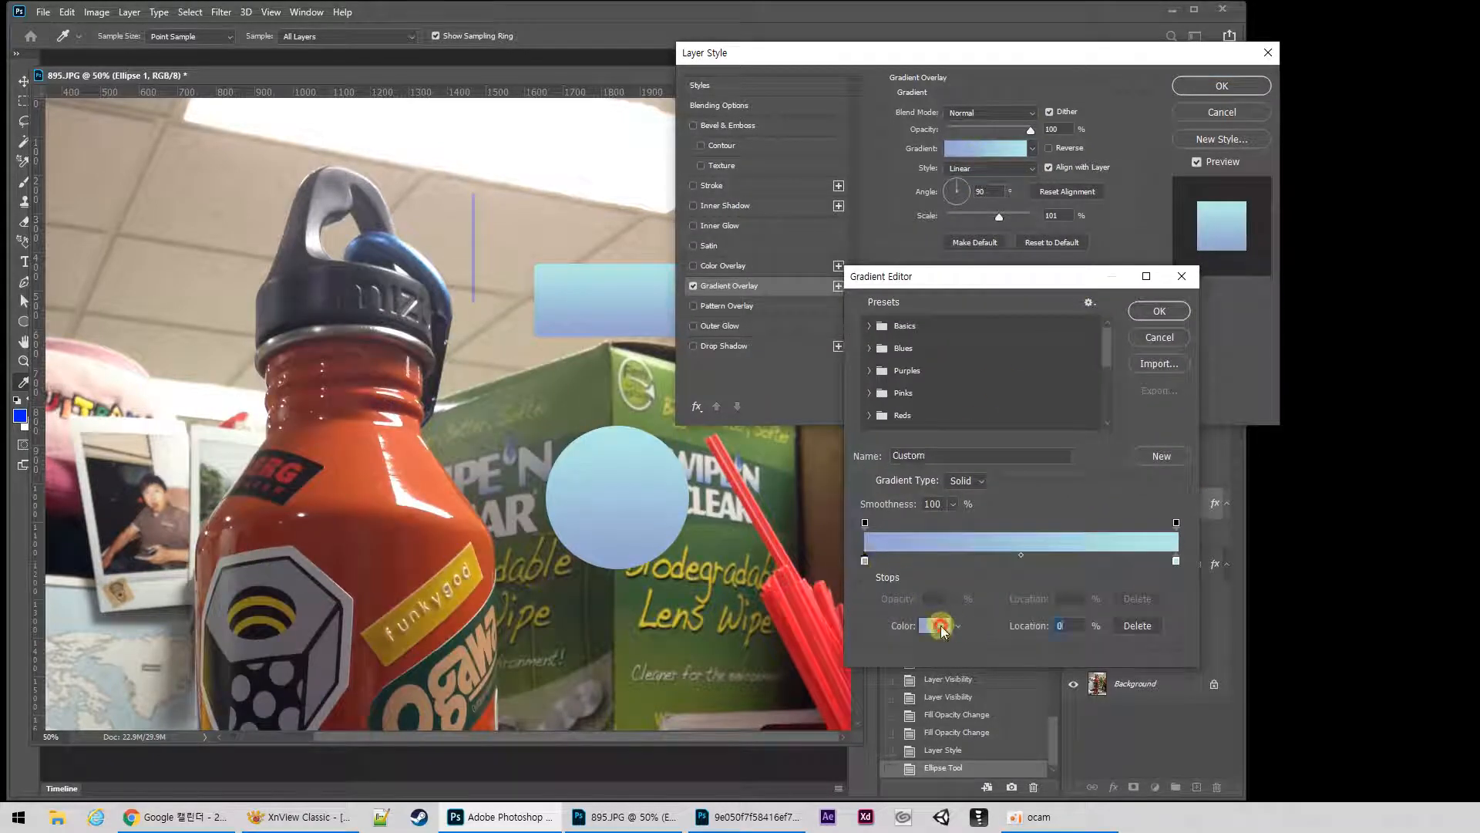
{"action": "left_click", "coordinate": [935, 625]}
{"action": "left_click", "coordinate": [309, 503]}
{"action": "mouse_move", "coordinate": [309, 503]}
{"action": "left_mouse_down"}
{"action": "mouse_move", "coordinate": [321, 519]}
{"action": "mouse_move", "coordinate": [304, 539]}
{"action": "mouse_move", "coordinate": [321, 547]}
{"action": "left_mouse_up"}
{"action": "left_click", "coordinate": [485, 404]}
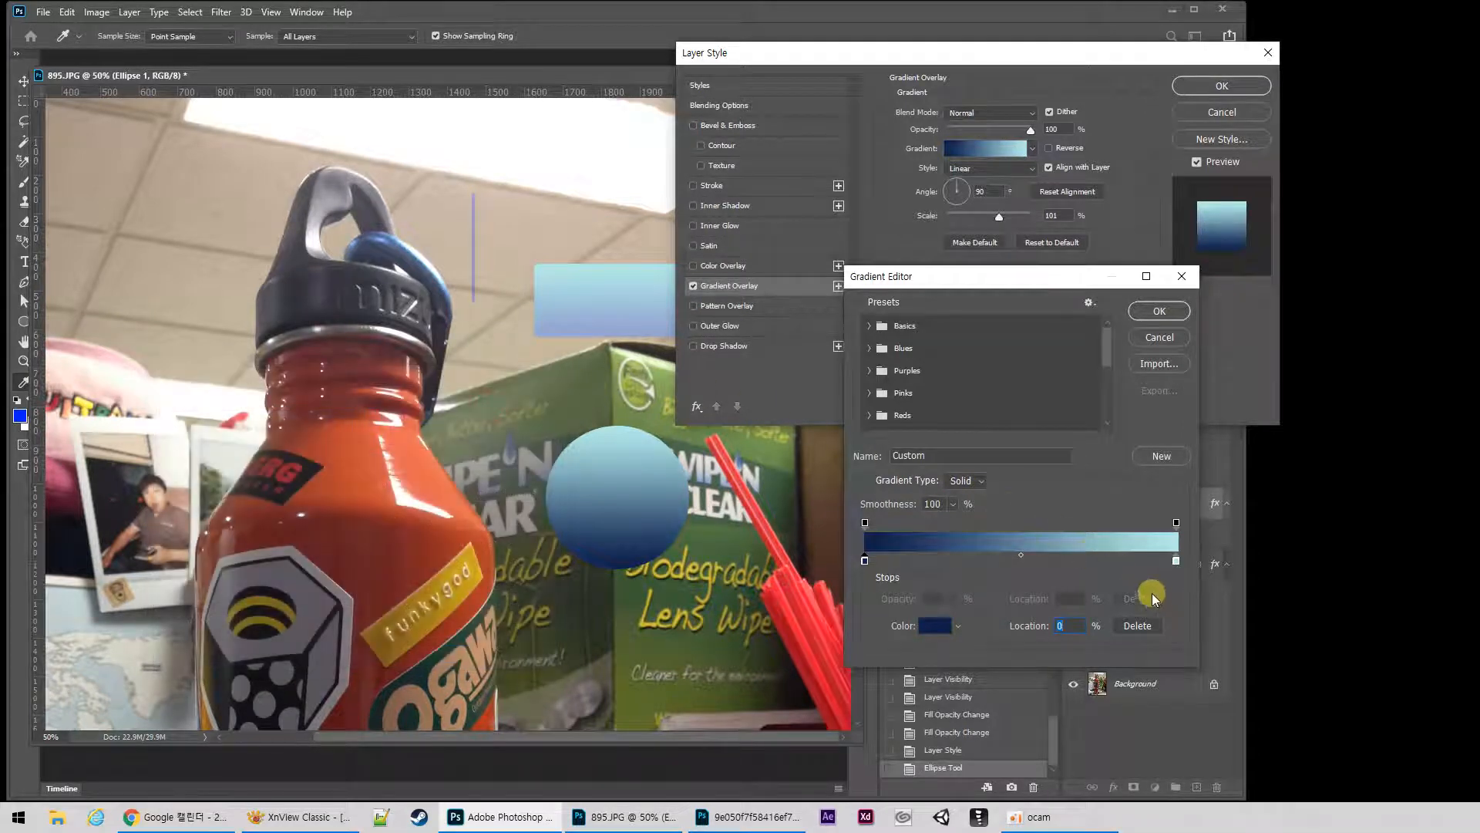
{"action": "left_click", "coordinate": [1160, 309]}
Set the circle's gradient style to Radial and turn on Reverse so the light colour is in the centre.
{"action": "left_click", "coordinate": [975, 168]}
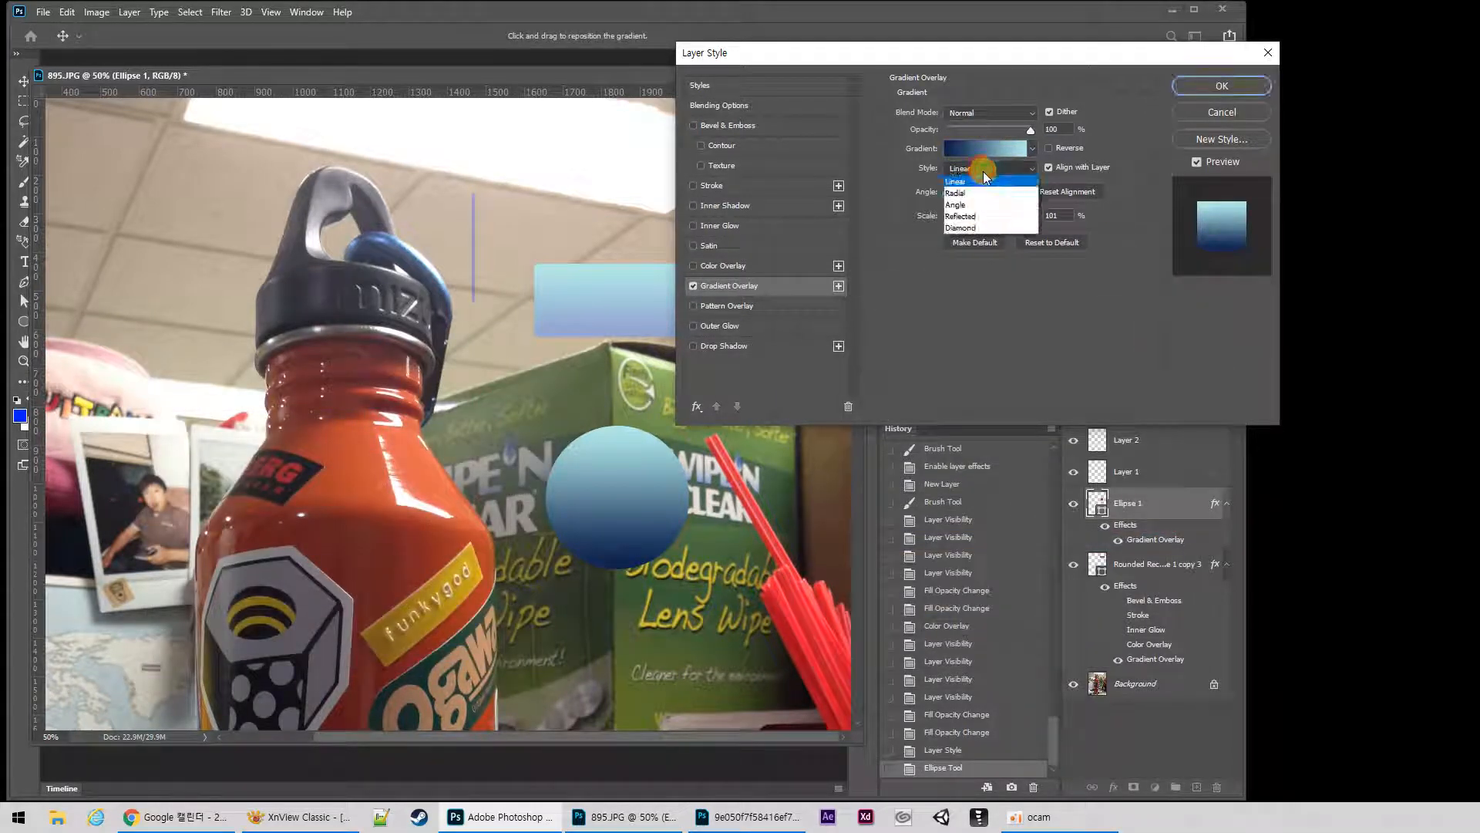
{"action": "left_click", "coordinate": [969, 192]}
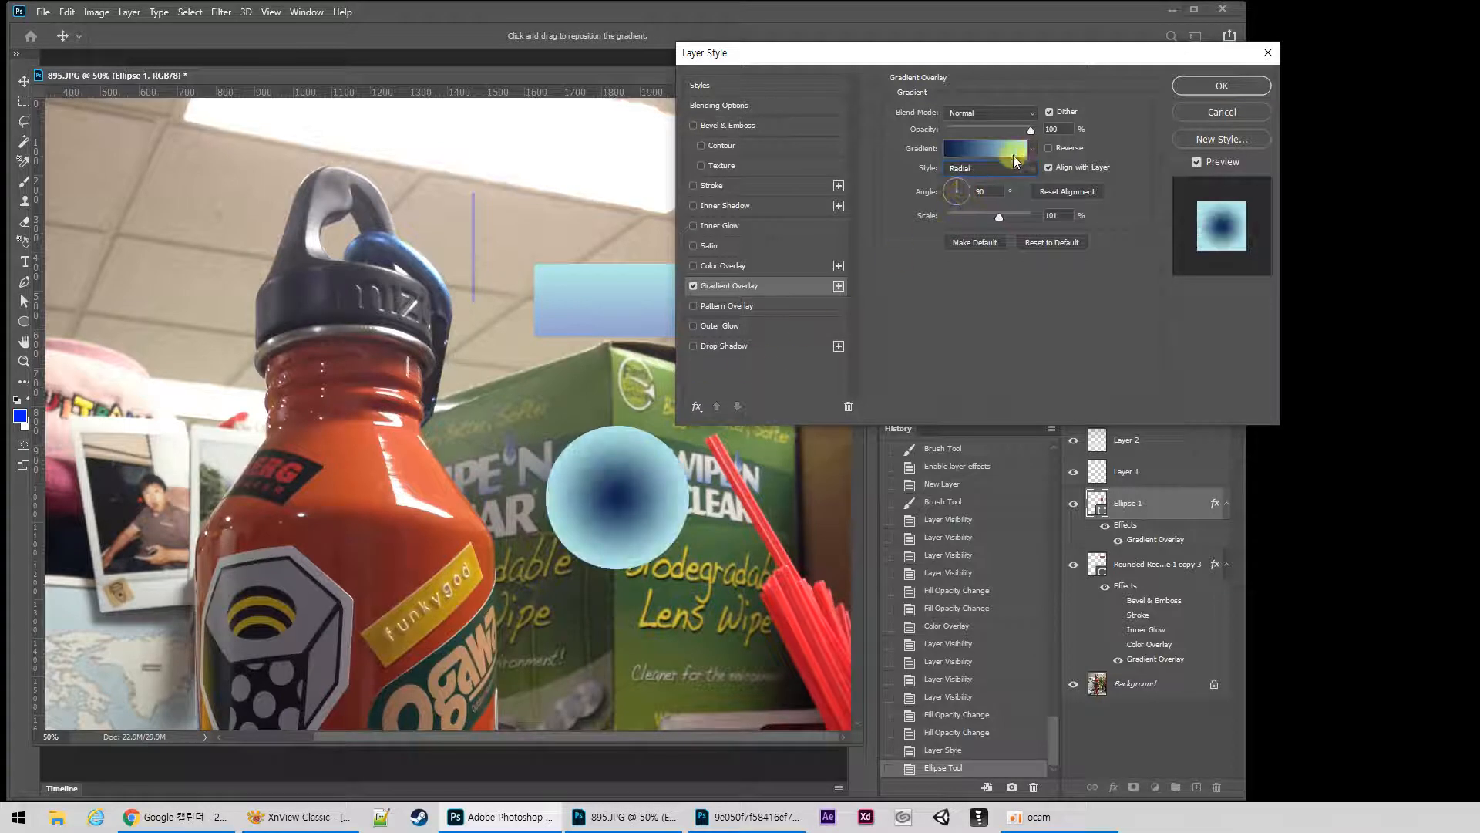
{"action": "left_click", "coordinate": [1049, 149]}
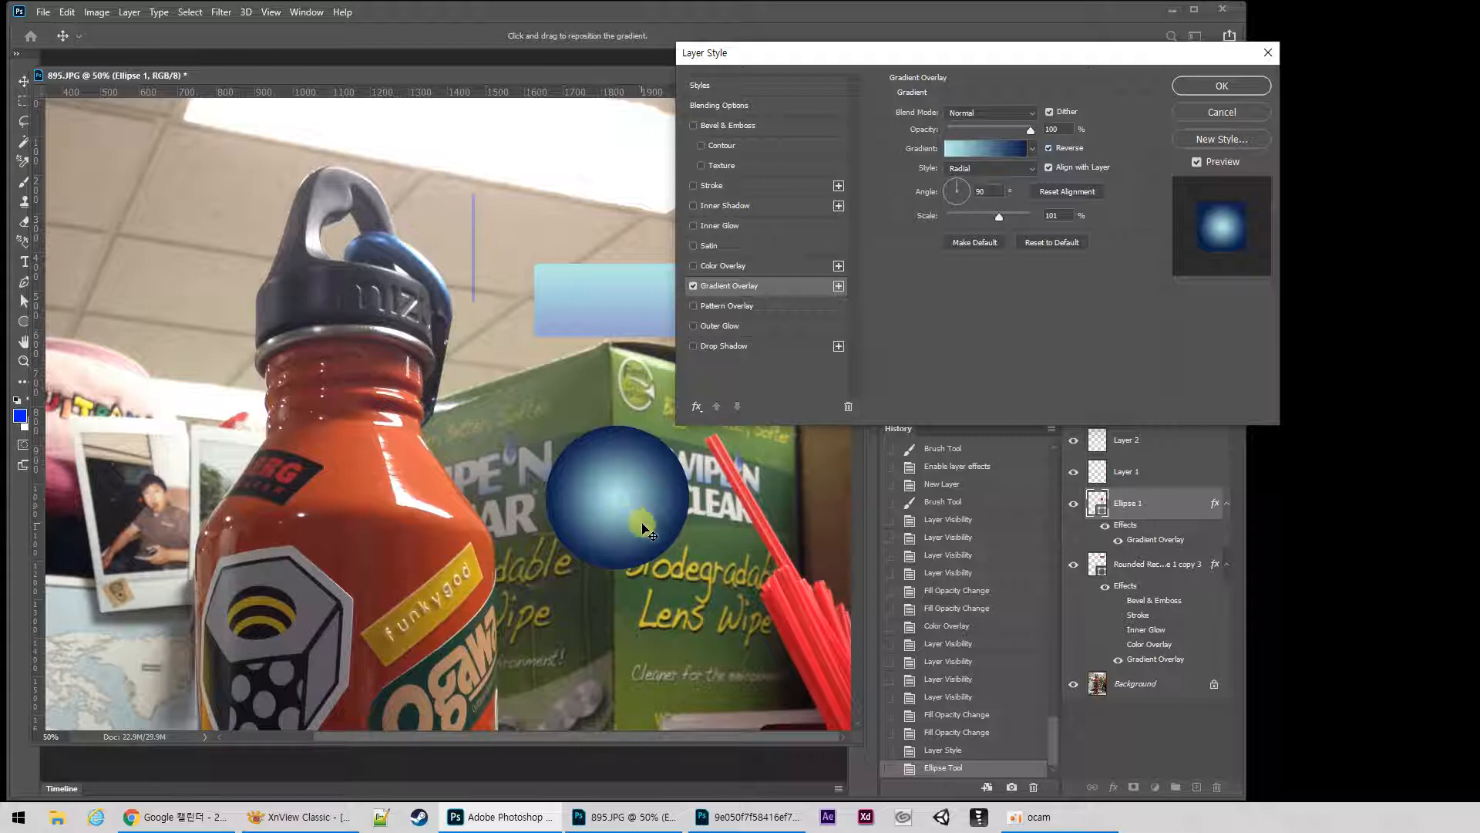
Offset the radial highlight towards the circle's upper left and set the gradient scale to 137% for a shaded sphere.
{"action": "left_click_drag", "start_coordinate": [644, 532], "coordinate": [646, 484]}
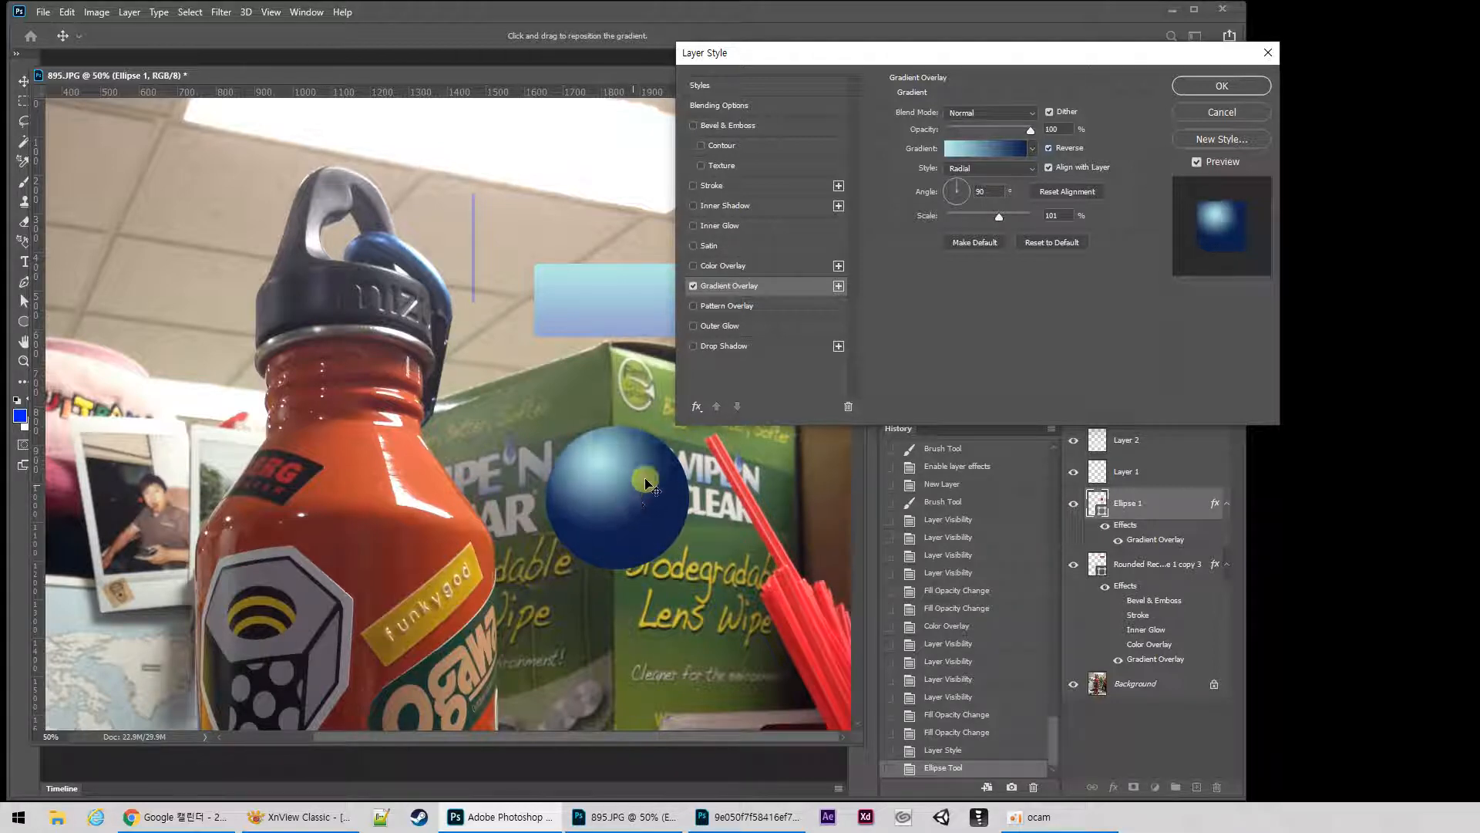
{"action": "left_click_drag", "start_coordinate": [998, 217], "coordinate": [1023, 218]}
{"action": "left_click", "coordinate": [589, 461]}
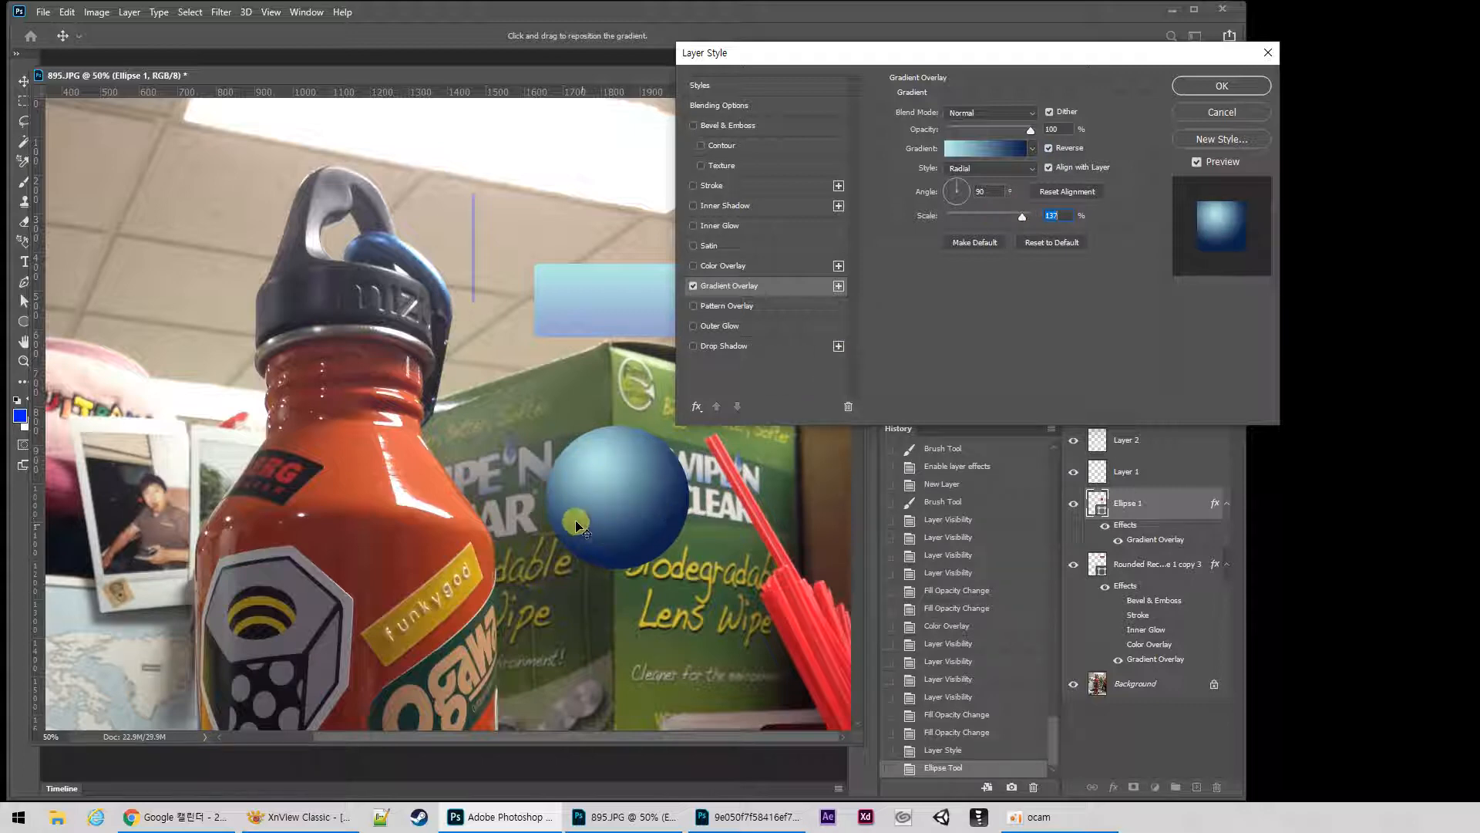
{"action": "mouse_move", "coordinate": [609, 493]}
{"action": "left_mouse_down"}
{"action": "mouse_move", "coordinate": [667, 552]}
{"action": "mouse_move", "coordinate": [588, 472]}
{"action": "mouse_move", "coordinate": [605, 463]}
{"action": "mouse_move", "coordinate": [611, 491]}
{"action": "mouse_move", "coordinate": [639, 501]}
{"action": "mouse_move", "coordinate": [667, 489]}
{"action": "mouse_move", "coordinate": [613, 494]}
{"action": "mouse_move", "coordinate": [571, 451]}
{"action": "mouse_move", "coordinate": [686, 467]}
{"action": "mouse_move", "coordinate": [685, 518]}
{"action": "left_mouse_up"}
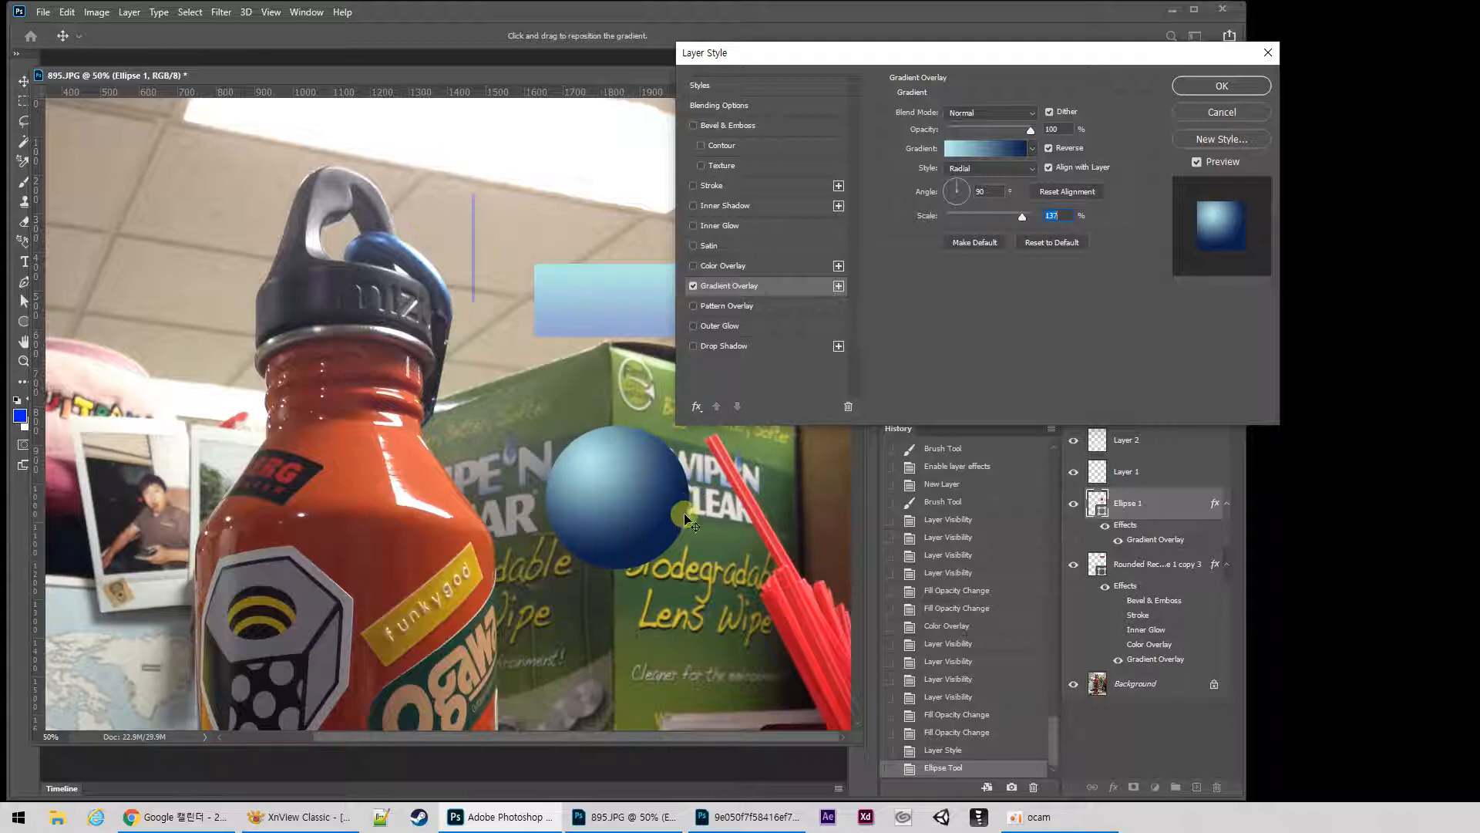
{"action": "left_click_drag", "start_coordinate": [595, 468], "coordinate": [597, 466]}
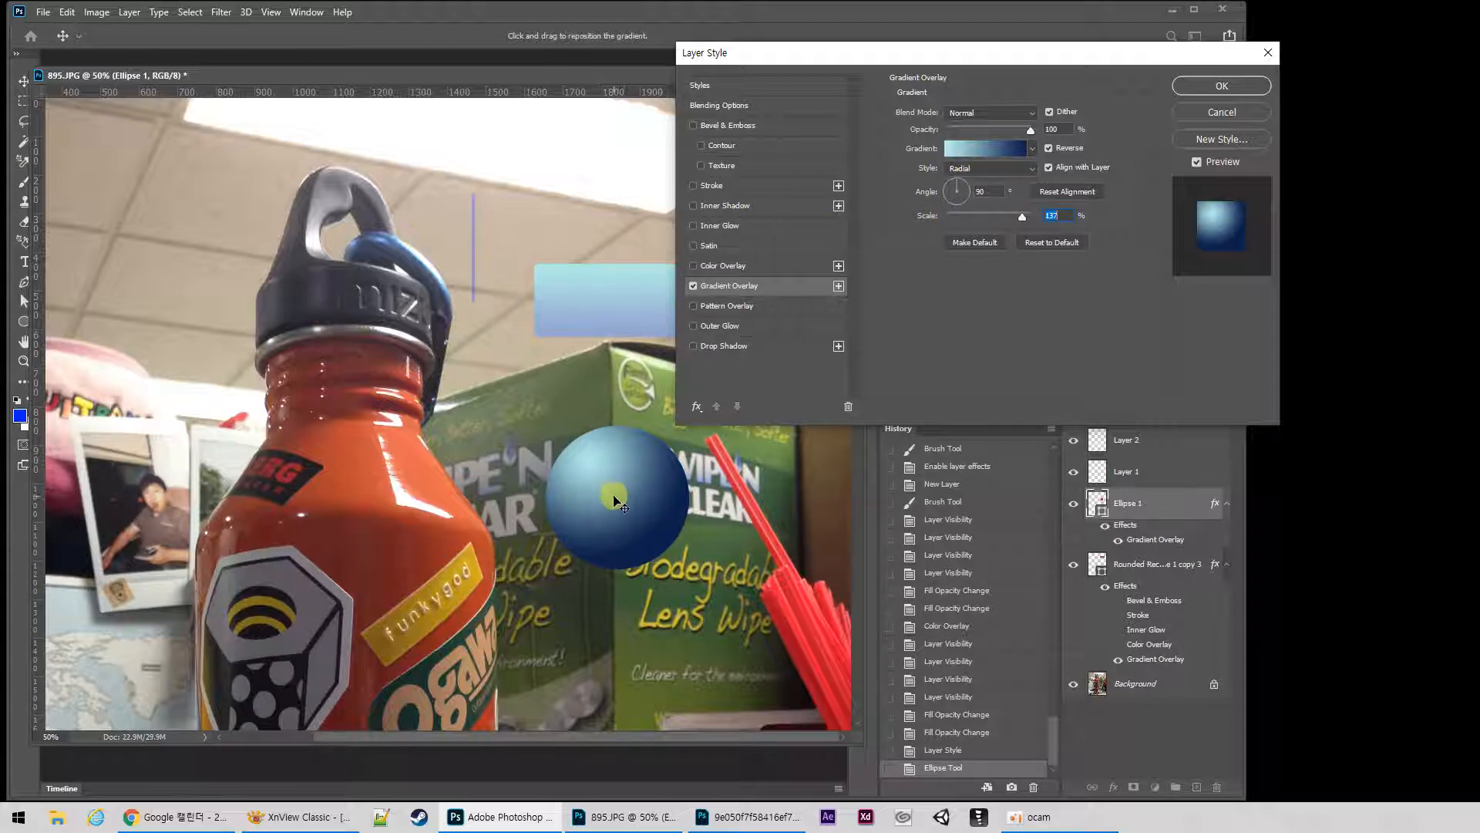
Try shifting the radial gradient's centre far outside the circle.
{"action": "mouse_move", "coordinate": [592, 495]}
{"action": "left_mouse_down"}
{"action": "mouse_move", "coordinate": [576, 469]}
{"action": "mouse_move", "coordinate": [620, 501]}
{"action": "mouse_move", "coordinate": [605, 522]}
{"action": "mouse_move", "coordinate": [671, 501]}
{"action": "mouse_move", "coordinate": [686, 532]}
{"action": "mouse_move", "coordinate": [629, 536]}
{"action": "mouse_move", "coordinate": [648, 522]}
{"action": "mouse_move", "coordinate": [279, 721]}
{"action": "left_mouse_up"}
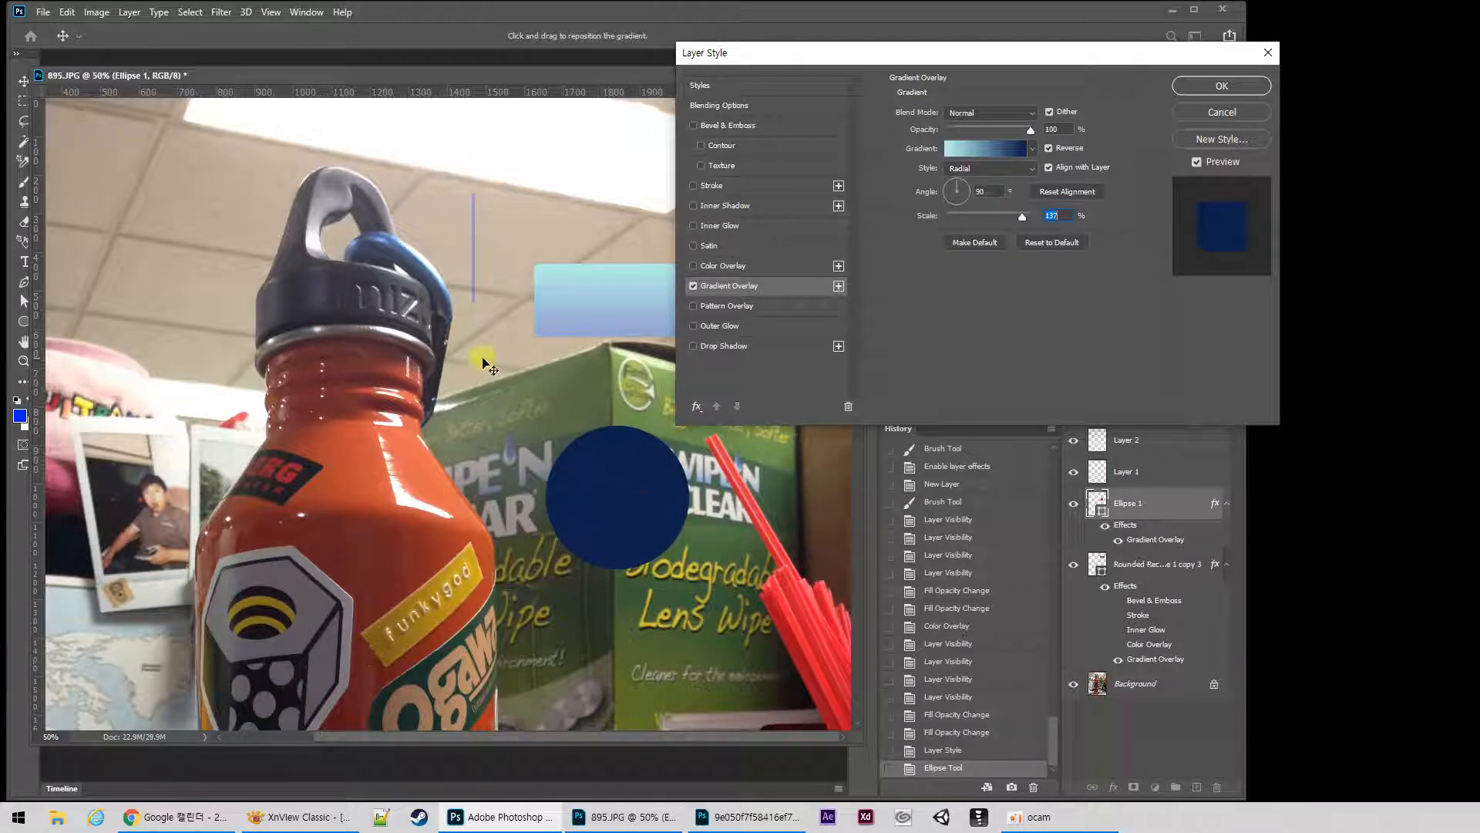
{"action": "left_click", "coordinate": [510, 331]}
{"action": "mouse_move", "coordinate": [584, 572]}
{"action": "left_mouse_down"}
{"action": "mouse_move", "coordinate": [777, 476]}
{"action": "mouse_move", "coordinate": [520, 464]}
{"action": "mouse_move", "coordinate": [727, 509]}
{"action": "mouse_move", "coordinate": [438, 560]}
{"action": "mouse_move", "coordinate": [502, 392]}
{"action": "mouse_move", "coordinate": [574, 525]}
{"action": "mouse_move", "coordinate": [560, 548]}
{"action": "mouse_move", "coordinate": [509, 423]}
{"action": "mouse_move", "coordinate": [609, 488]}
{"action": "mouse_move", "coordinate": [554, 483]}
{"action": "mouse_move", "coordinate": [971, 205]}
{"action": "mouse_move", "coordinate": [1083, 195]}
{"action": "left_mouse_up"}
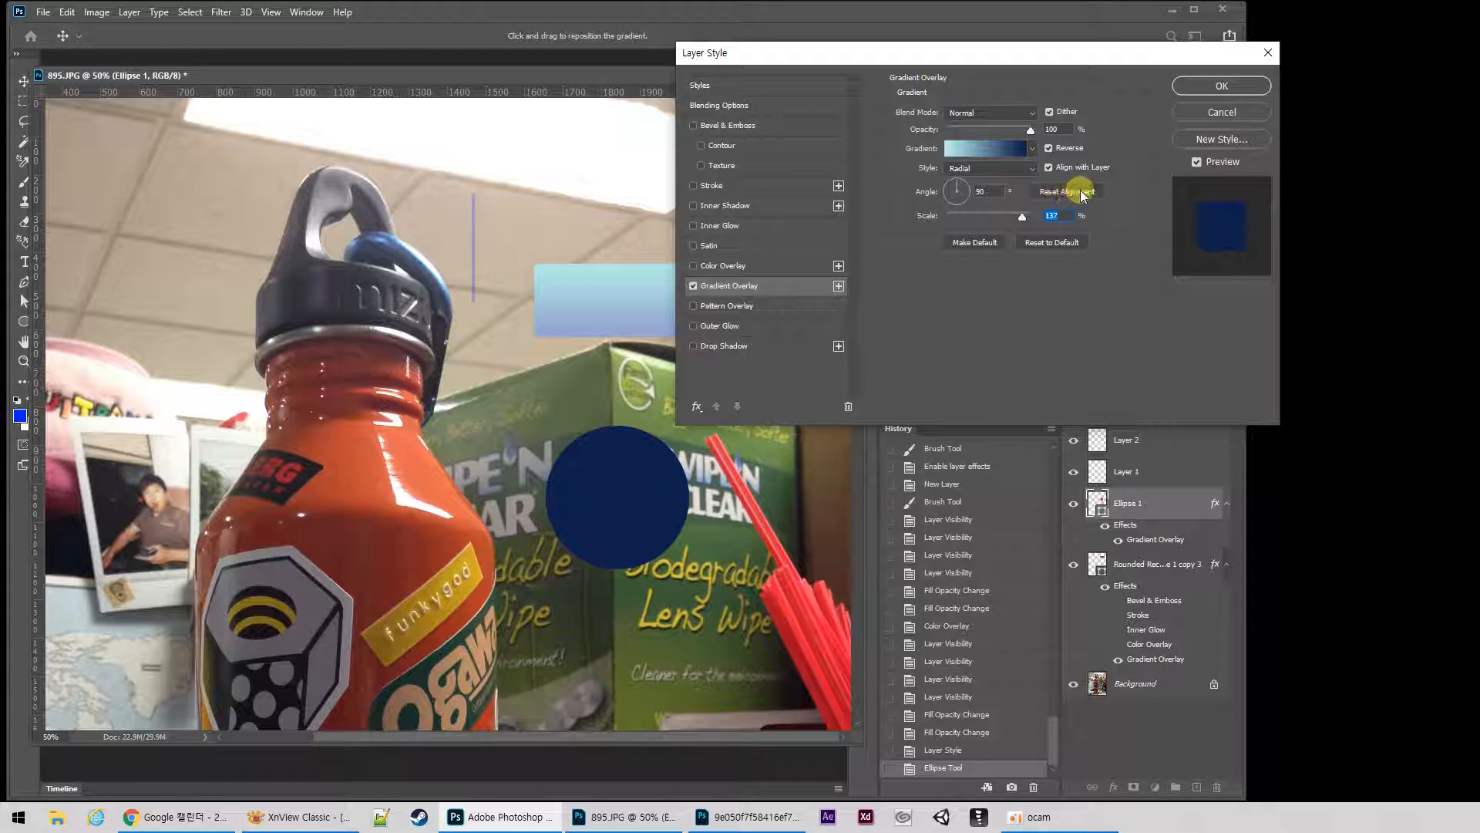
Reset the radial gradient's alignment so its highlight is centred in the circle, and apply the layer style.
{"action": "left_click", "coordinate": [1074, 192]}
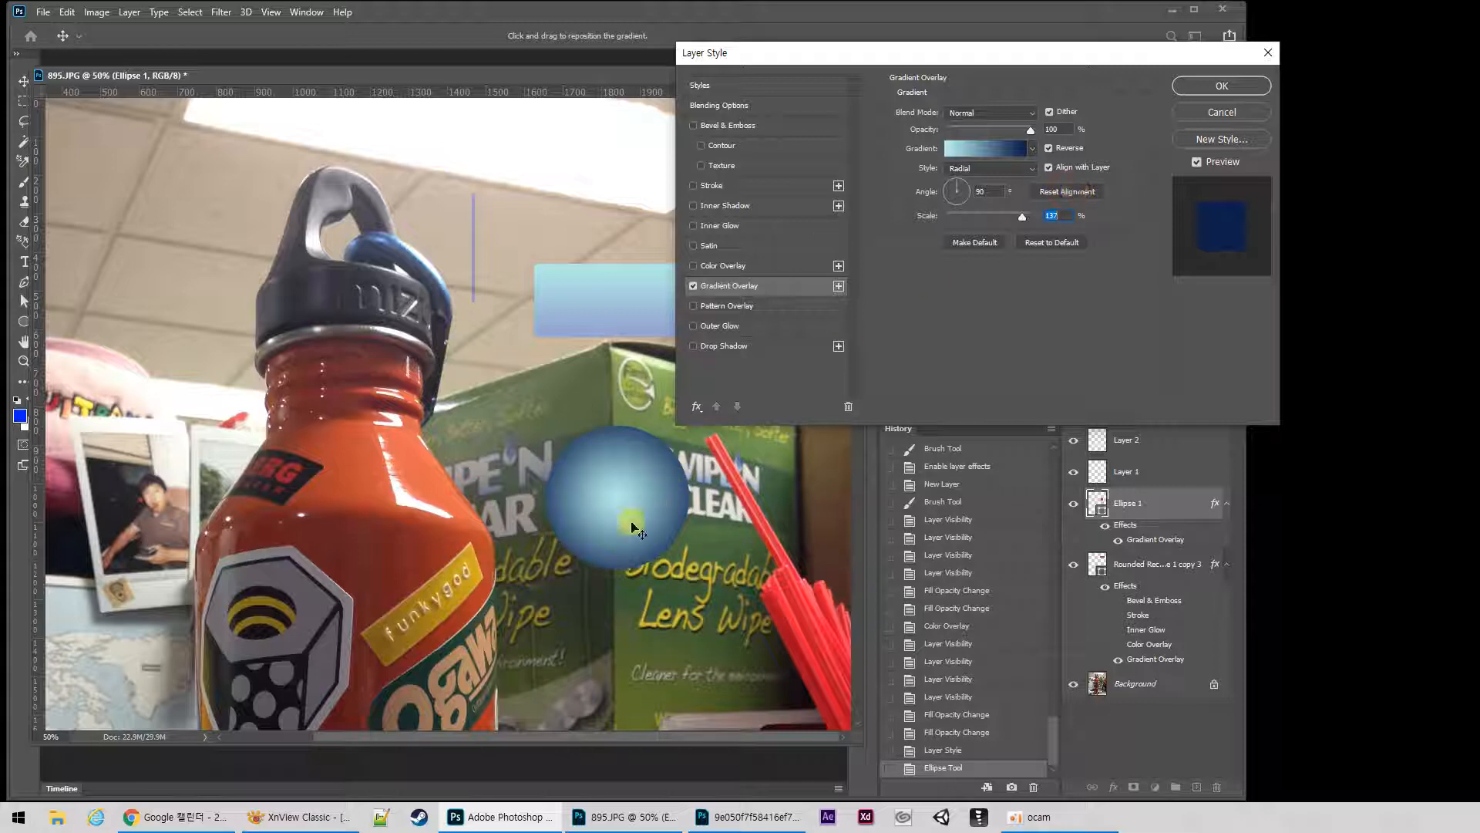
{"action": "mouse_move", "coordinate": [632, 524]}
{"action": "left_mouse_down"}
{"action": "mouse_move", "coordinate": [663, 509]}
{"action": "mouse_move", "coordinate": [626, 489]}
{"action": "mouse_move", "coordinate": [631, 508]}
{"action": "mouse_move", "coordinate": [578, 455]}
{"action": "mouse_move", "coordinate": [646, 503]}
{"action": "mouse_move", "coordinate": [628, 537]}
{"action": "left_mouse_up"}
{"action": "left_click", "coordinate": [1224, 85]}
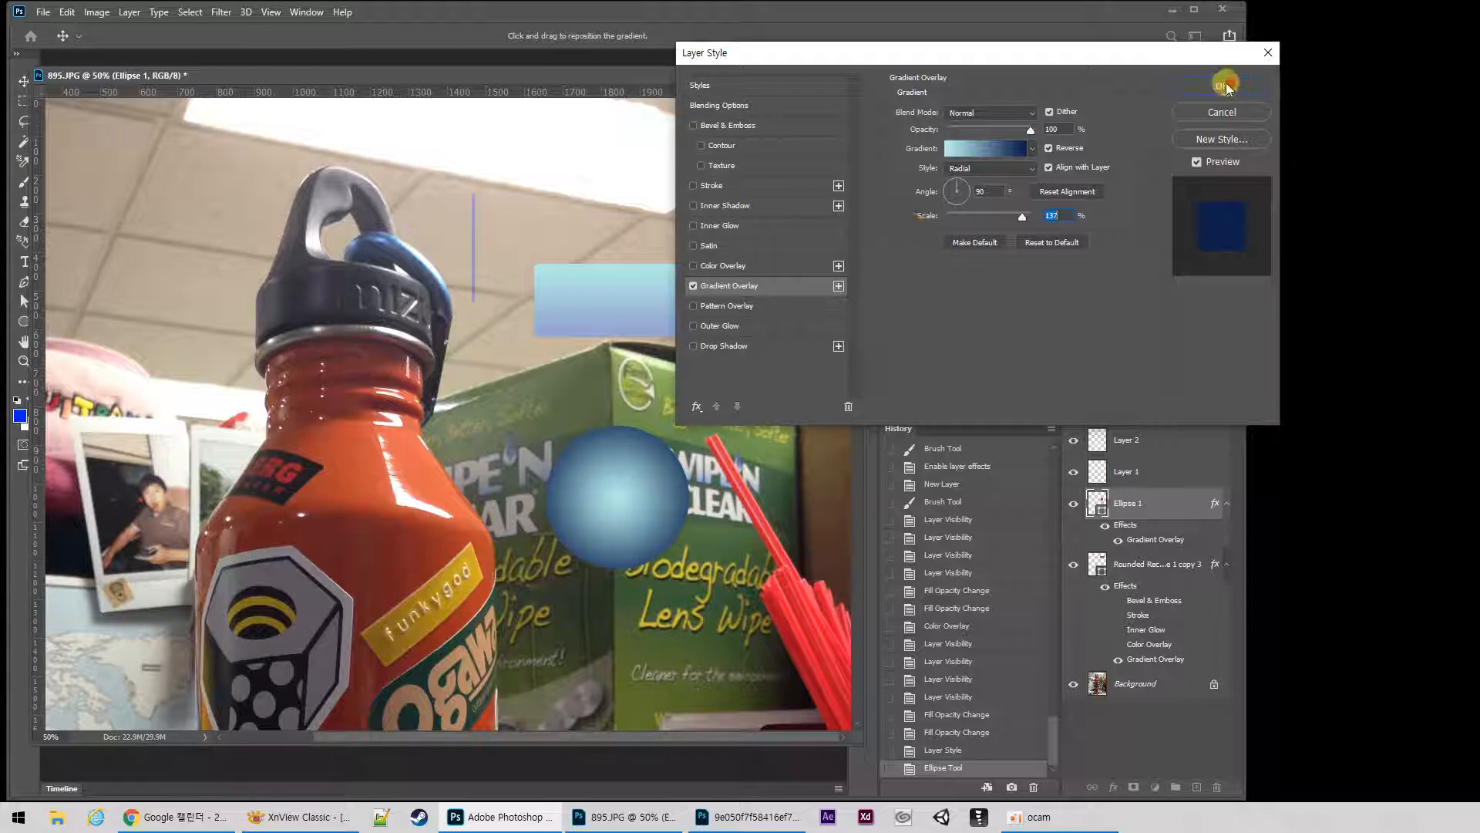
Duplicate the circle to the upper right of the original and remove the copy's fill.
{"action": "key", "text": "v"}
{"action": "mouse_move", "coordinate": [638, 489]}
{"action": "left_mouse_down"}
{"action": "mouse_move", "coordinate": [621, 492]}
{"action": "mouse_move", "coordinate": [784, 417]}
{"action": "left_mouse_up"}
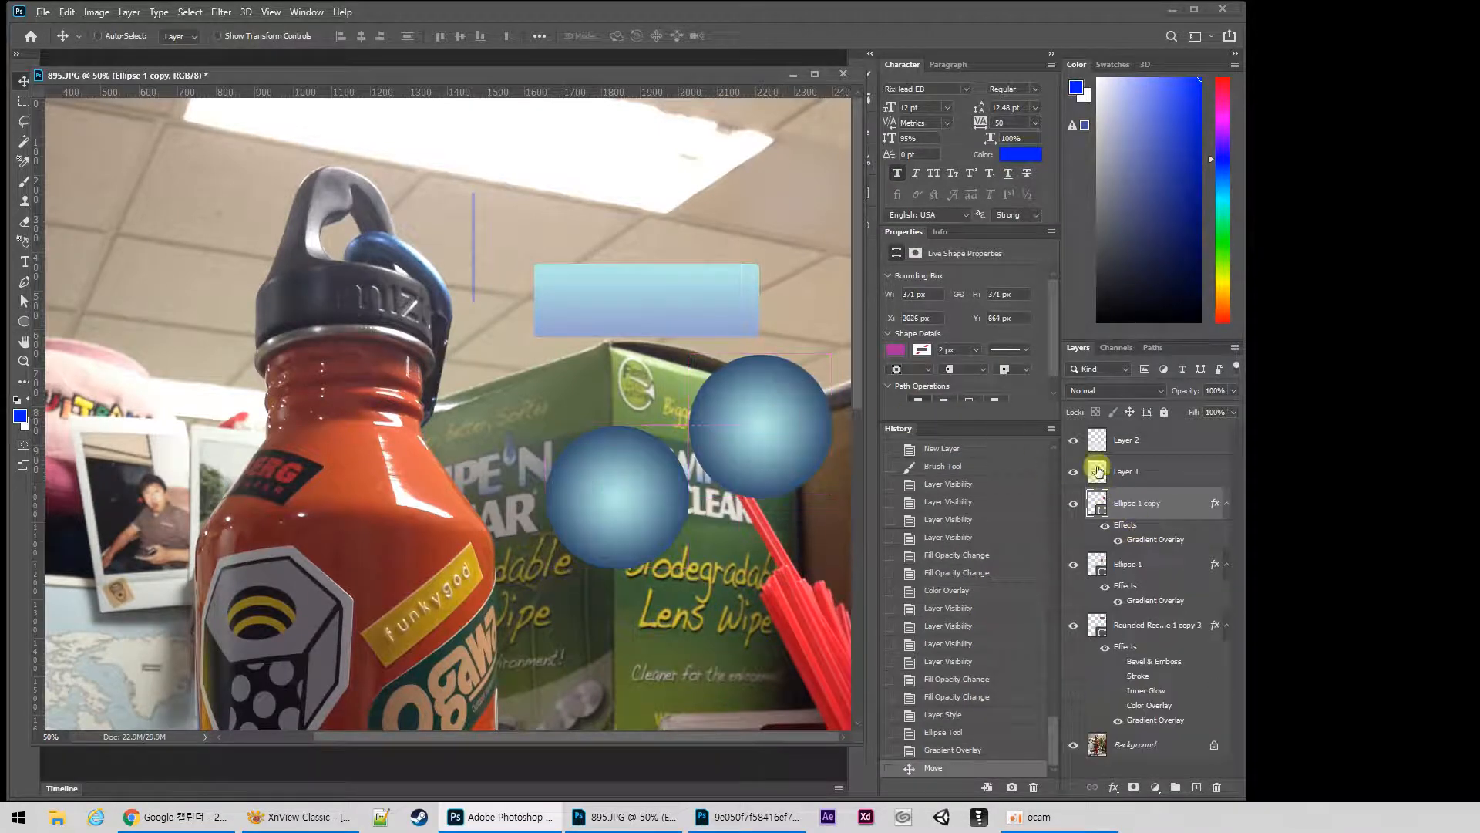
{"action": "left_click", "coordinate": [895, 349]}
{"action": "left_click", "coordinate": [905, 379]}
Give the circle copy a solid red stroke 50 px wide so that it becomes a ring.
{"action": "left_click", "coordinate": [924, 350]}
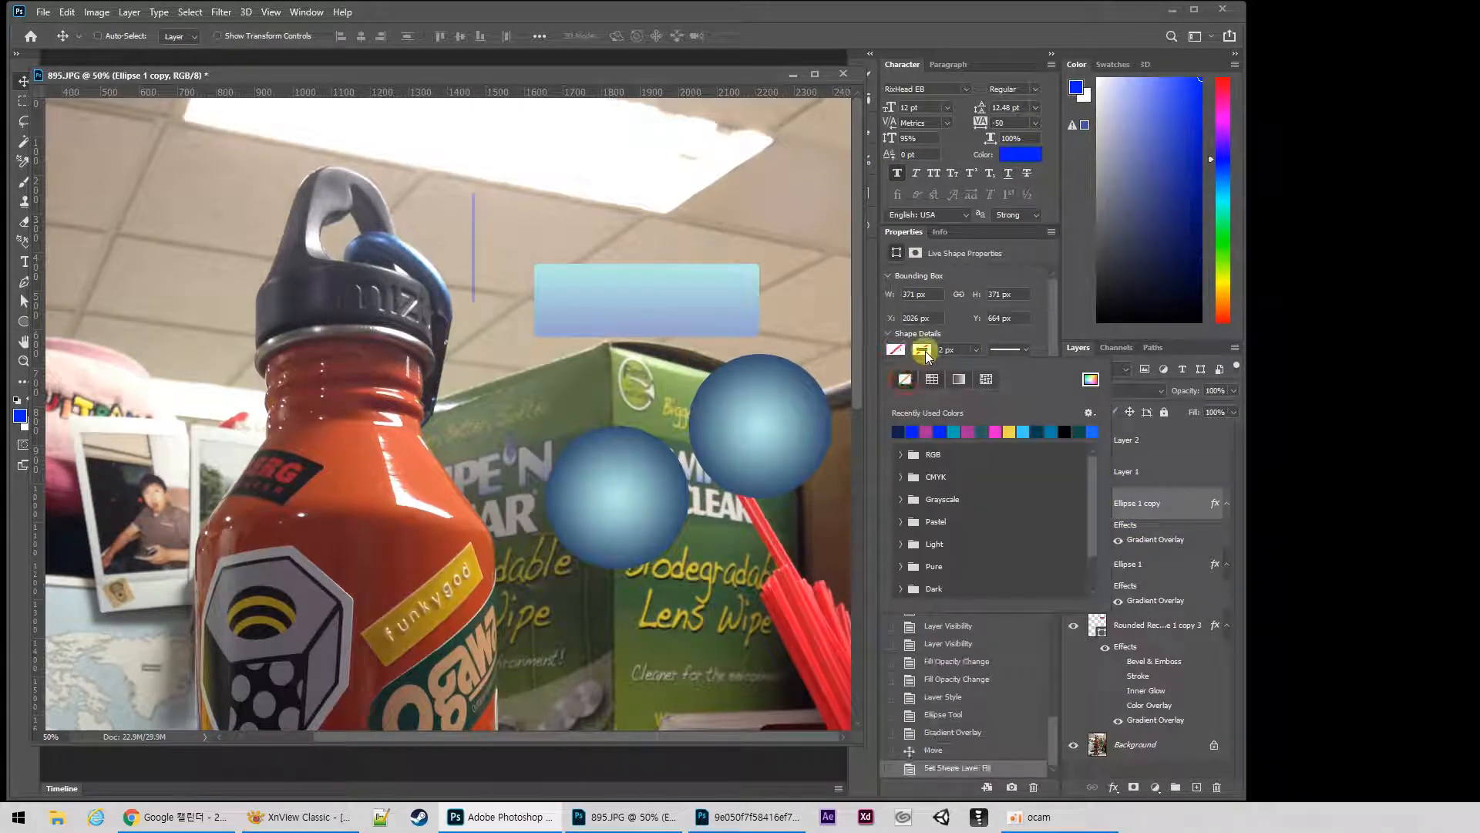
{"action": "left_click", "coordinate": [933, 379]}
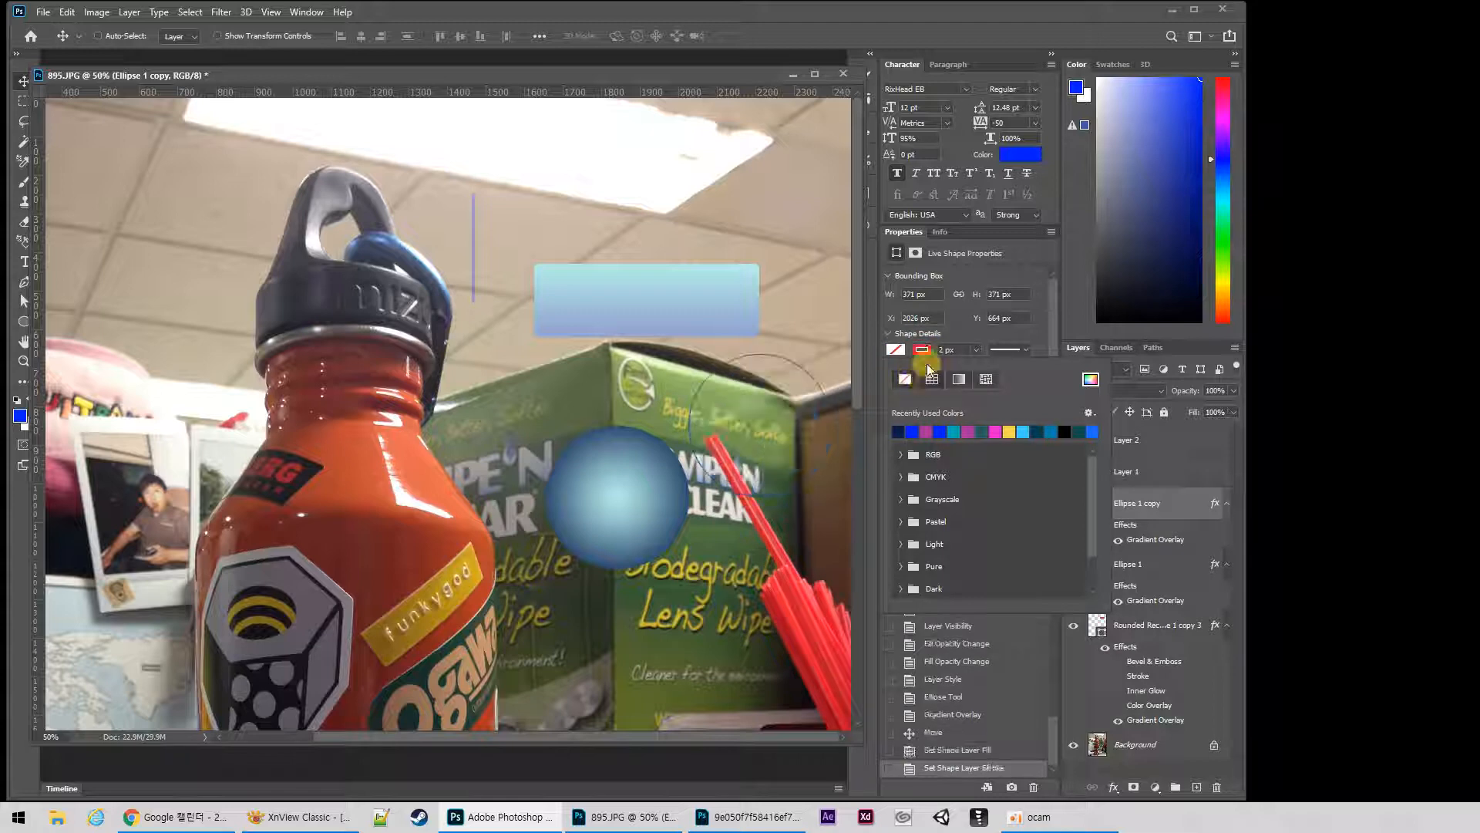
{"action": "left_click", "coordinate": [973, 352]}
{"action": "mouse_move", "coordinate": [979, 370]}
{"action": "left_mouse_down"}
{"action": "mouse_move", "coordinate": [1034, 372]}
{"action": "mouse_move", "coordinate": [1013, 367]}
{"action": "left_mouse_up"}
{"action": "left_click", "coordinate": [973, 356]}
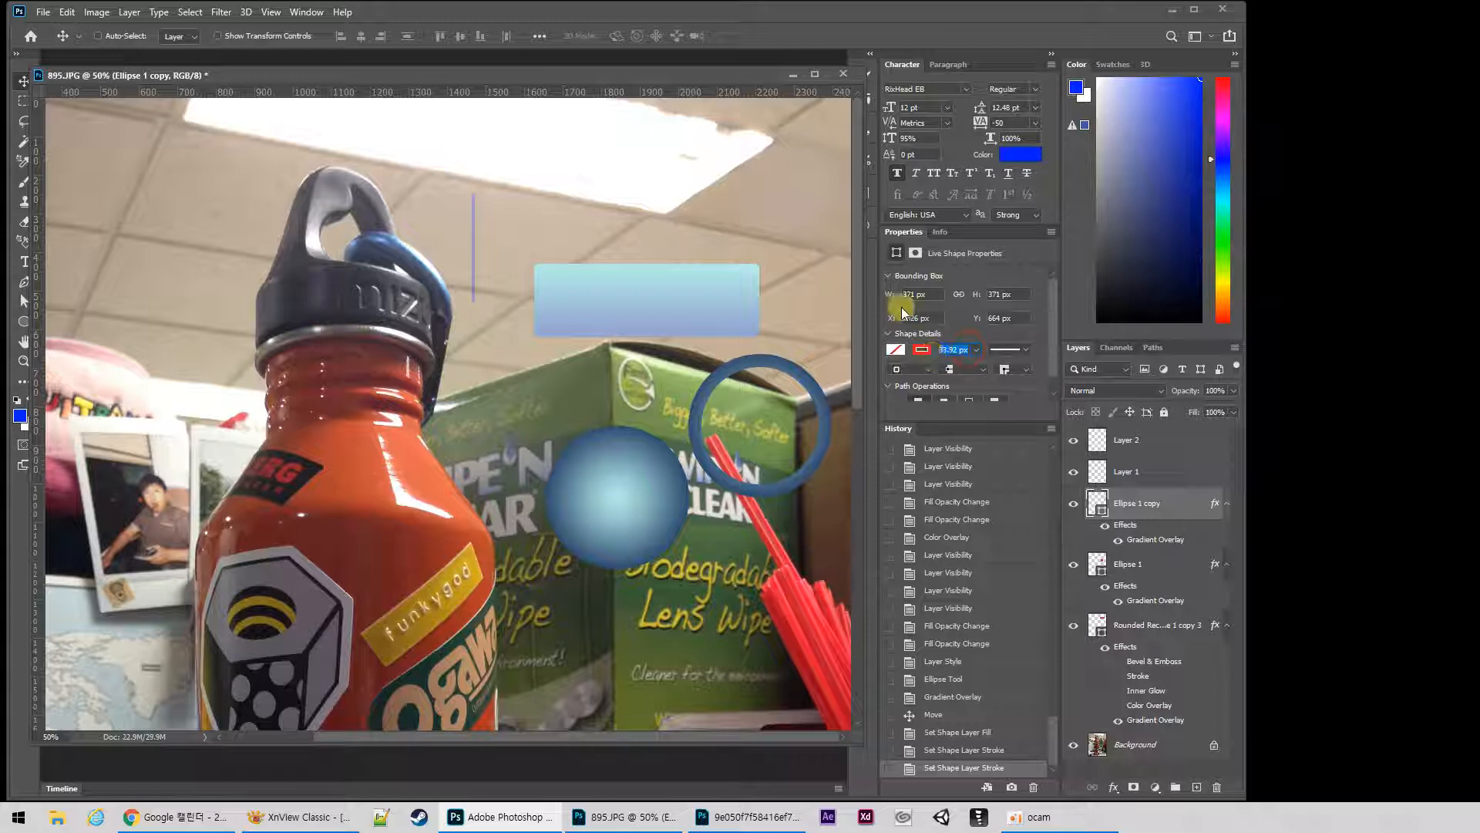
{"action": "type", "text": "50"}
{"action": "key", "text": "Return"}
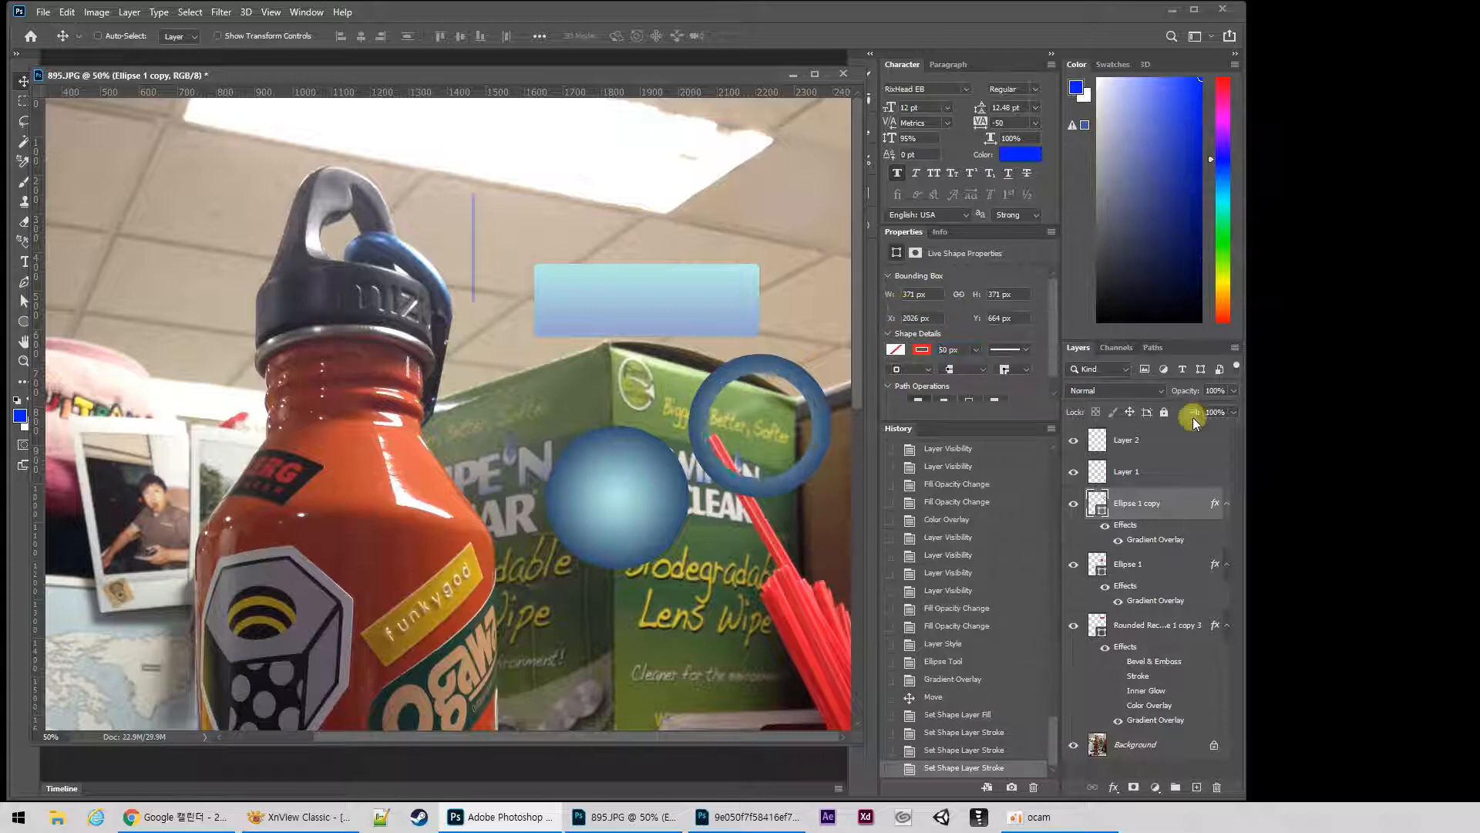
Change the Gradient Overlay style of the Ellipse 1 copy layer to Angle, keeping the ring in view beside the settings.
{"action": "double_click", "coordinate": [1154, 542]}
{"action": "left_click_drag", "start_coordinate": [990, 49], "coordinate": [369, 120]}
{"action": "left_click", "coordinate": [358, 235]}
{"action": "left_click", "coordinate": [344, 275]}
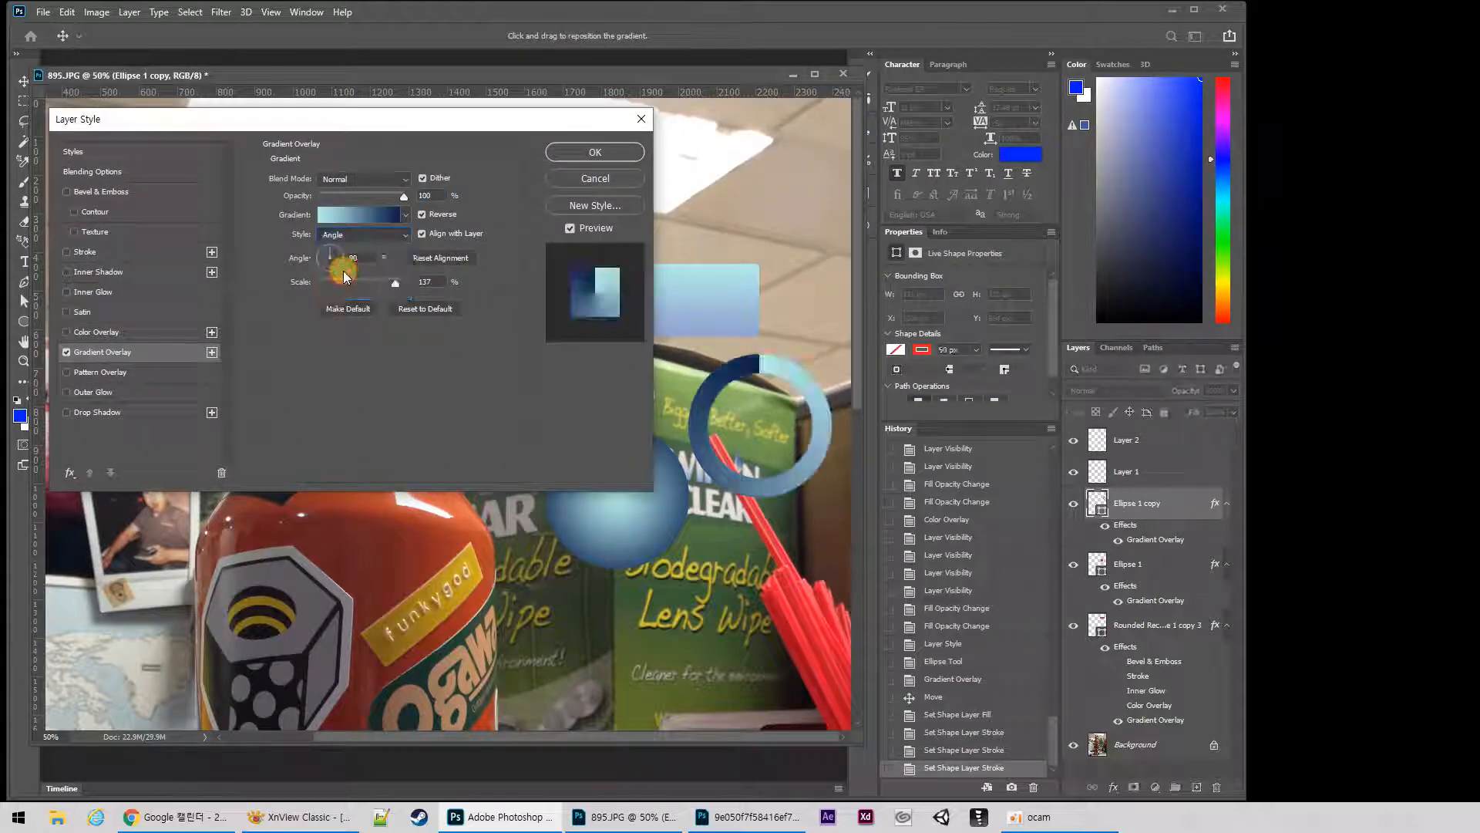
{"action": "mouse_move", "coordinate": [787, 353]}
{"action": "left_mouse_down"}
{"action": "mouse_move", "coordinate": [825, 414]}
{"action": "mouse_move", "coordinate": [790, 495]}
{"action": "mouse_move", "coordinate": [781, 375]}
{"action": "left_mouse_up"}
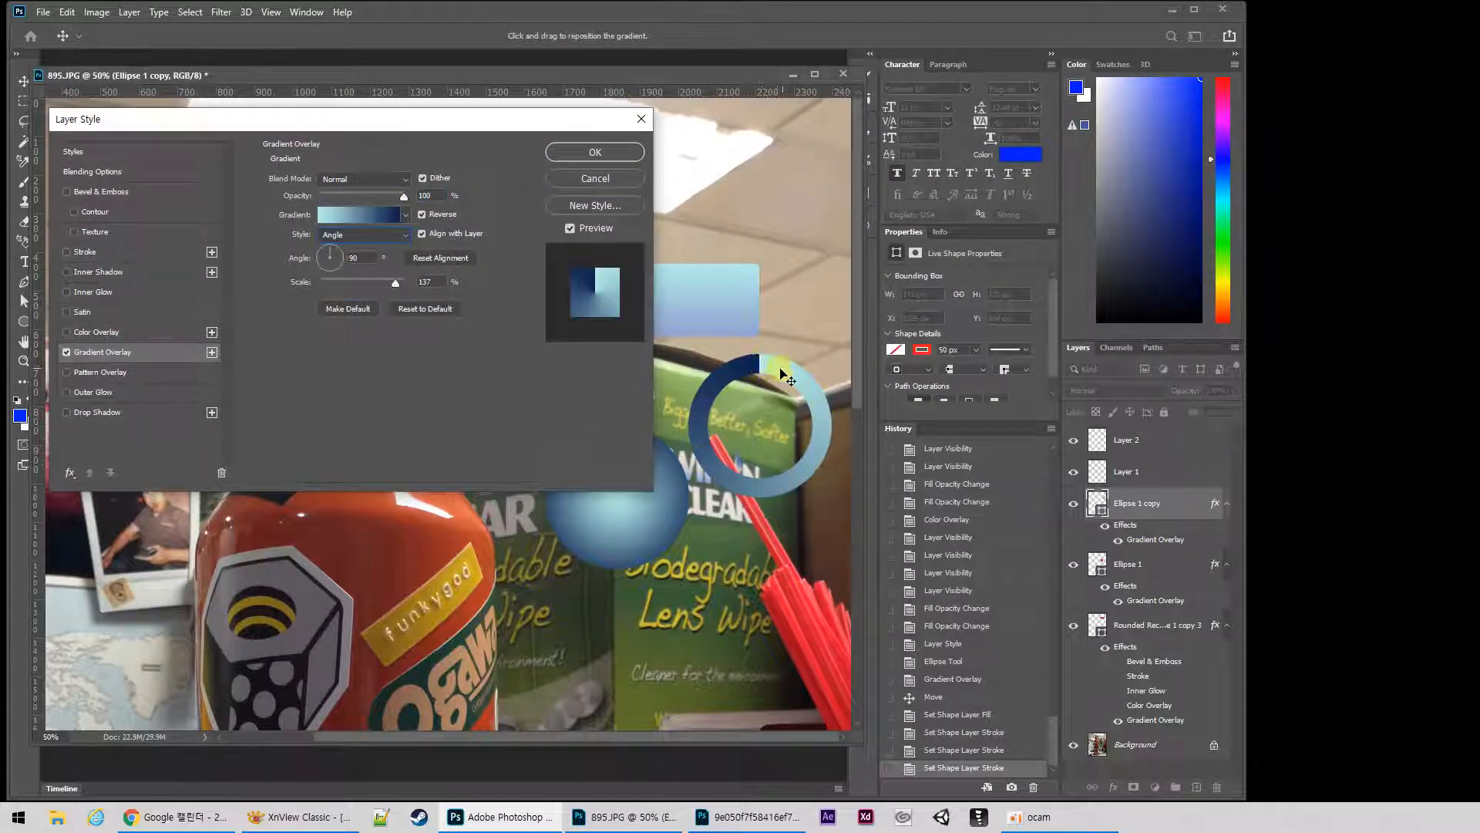
Edit the ring's gradient: remove the dark colour stop and set the remaining stop at 100% to white (ffffff).
{"action": "left_click", "coordinate": [371, 216]}
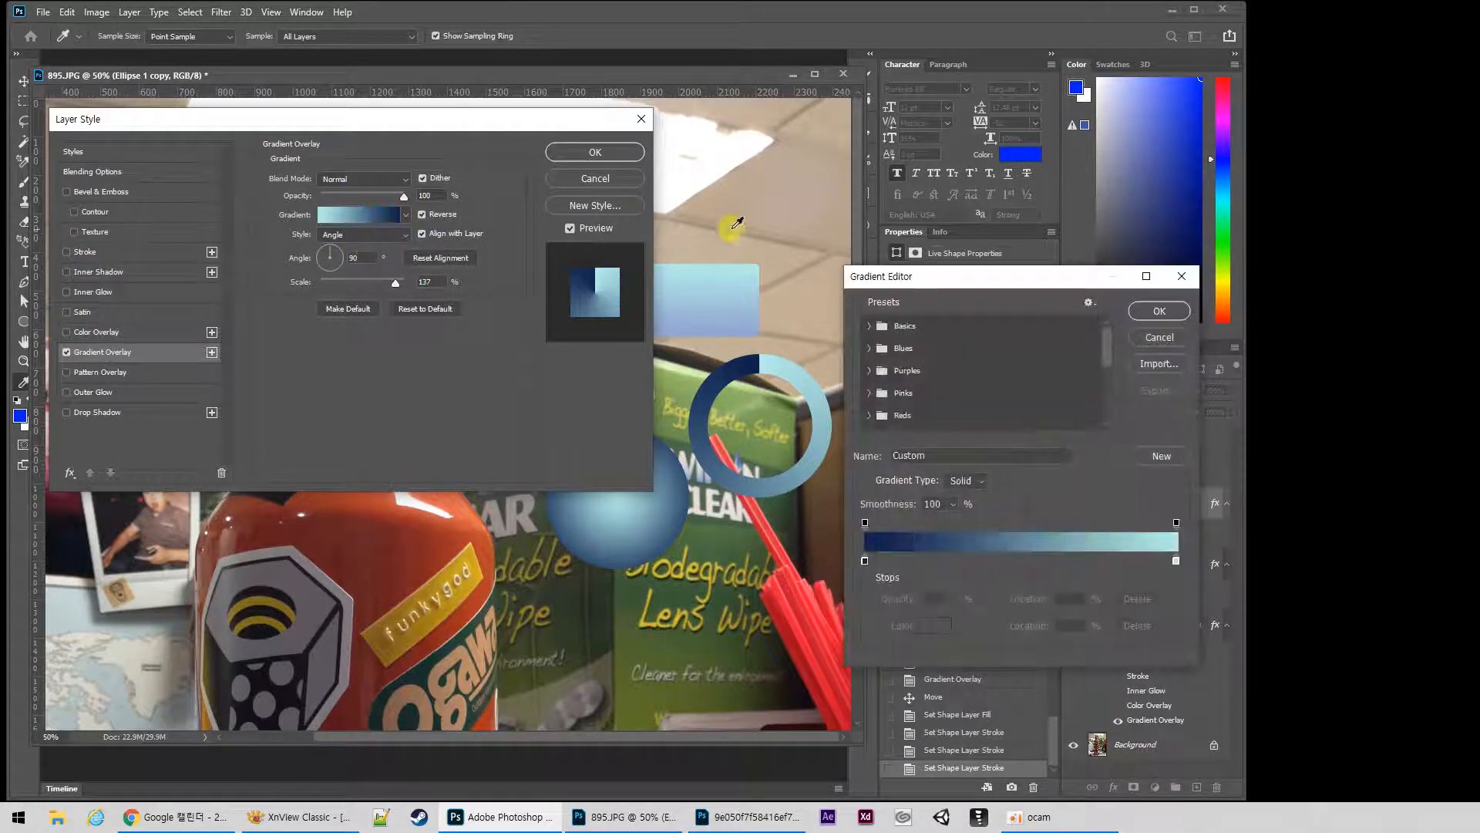
{"action": "left_click_drag", "start_coordinate": [950, 272], "coordinate": [284, 281]}
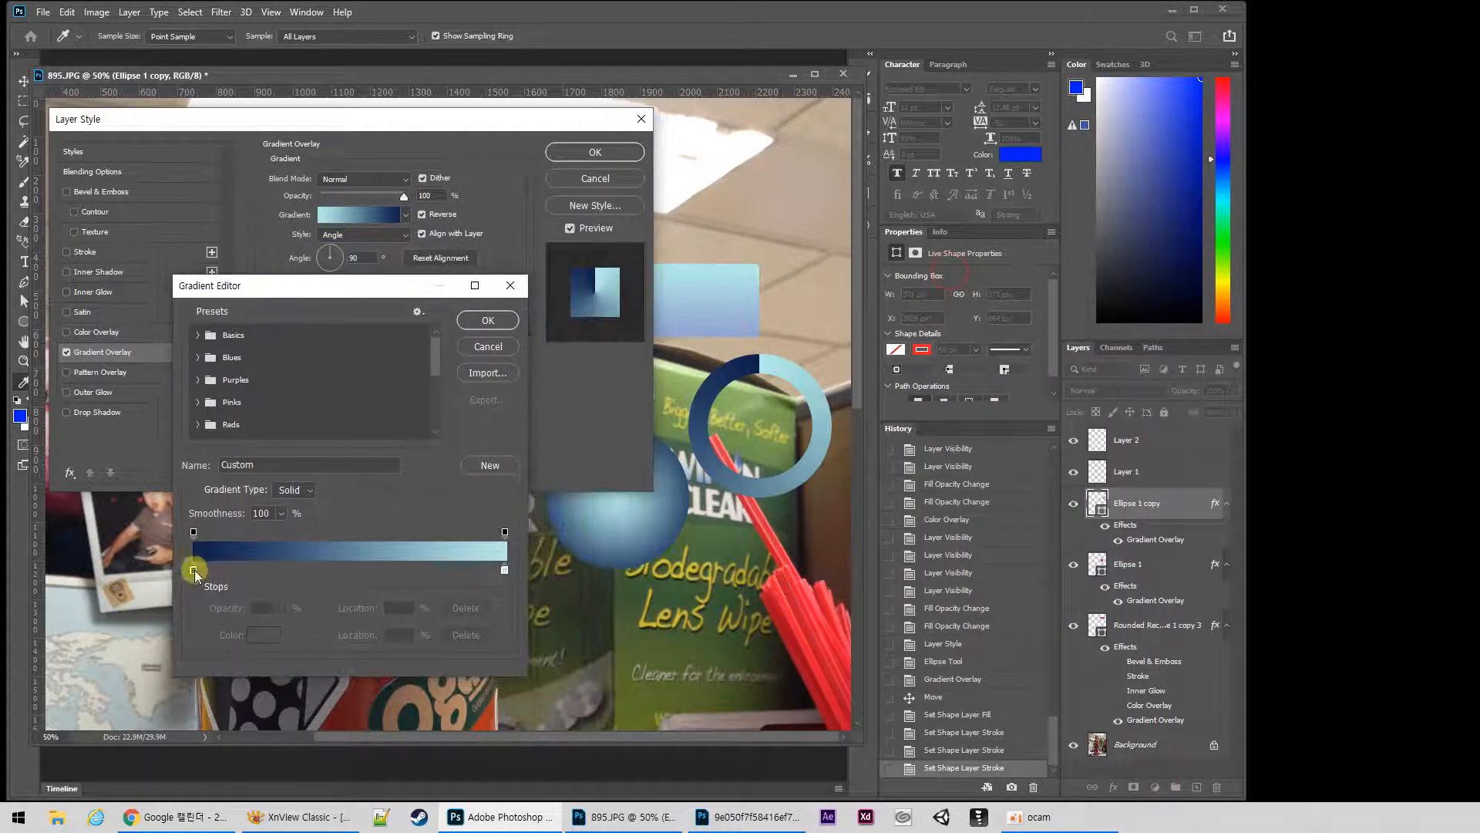
{"action": "left_click_drag", "start_coordinate": [193, 567], "coordinate": [208, 604]}
{"action": "left_click", "coordinate": [505, 571]}
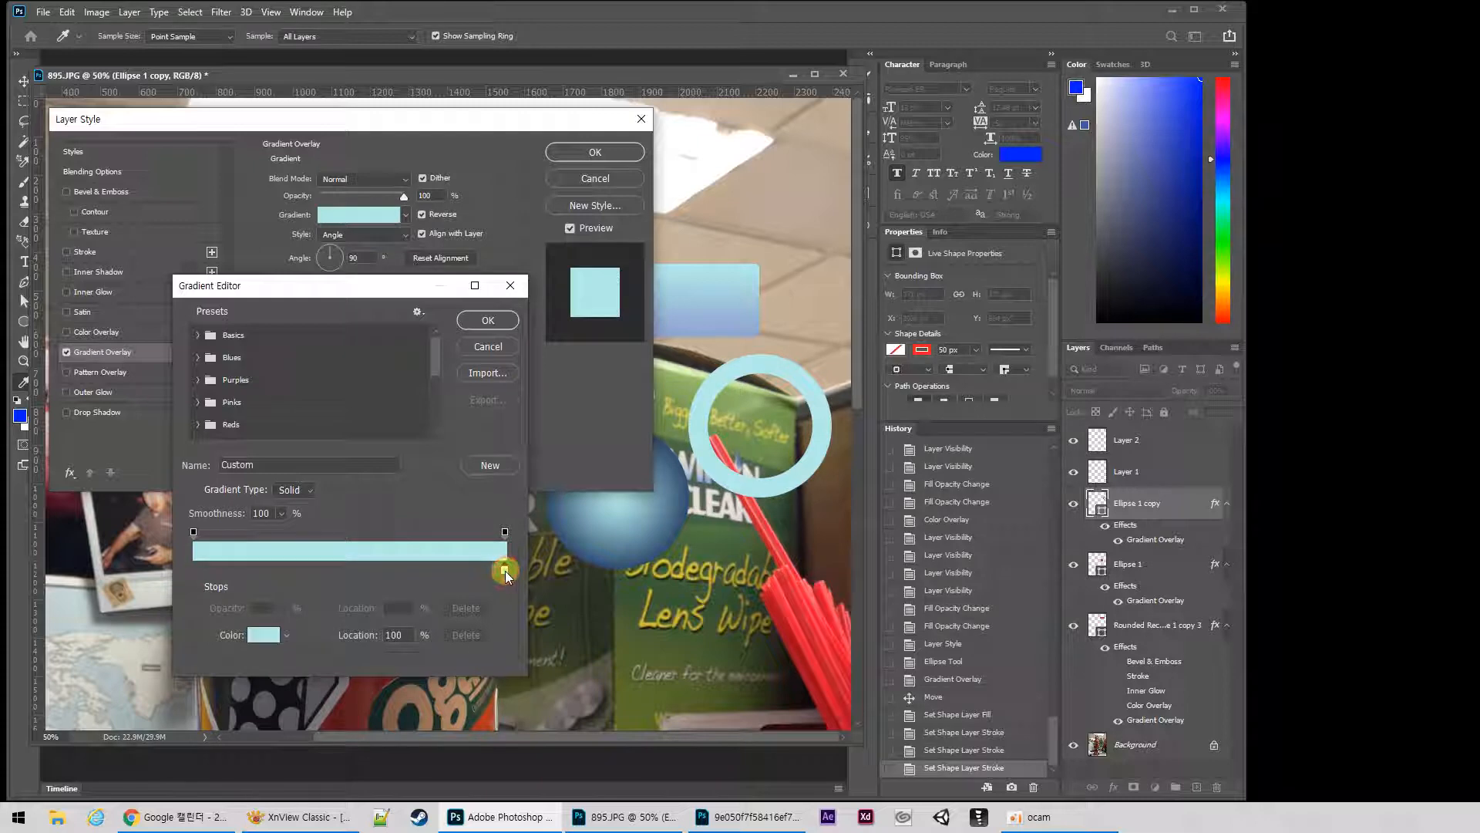
{"action": "left_click", "coordinate": [263, 634]}
{"action": "left_click_drag", "start_coordinate": [223, 432], "coordinate": [60, 347]}
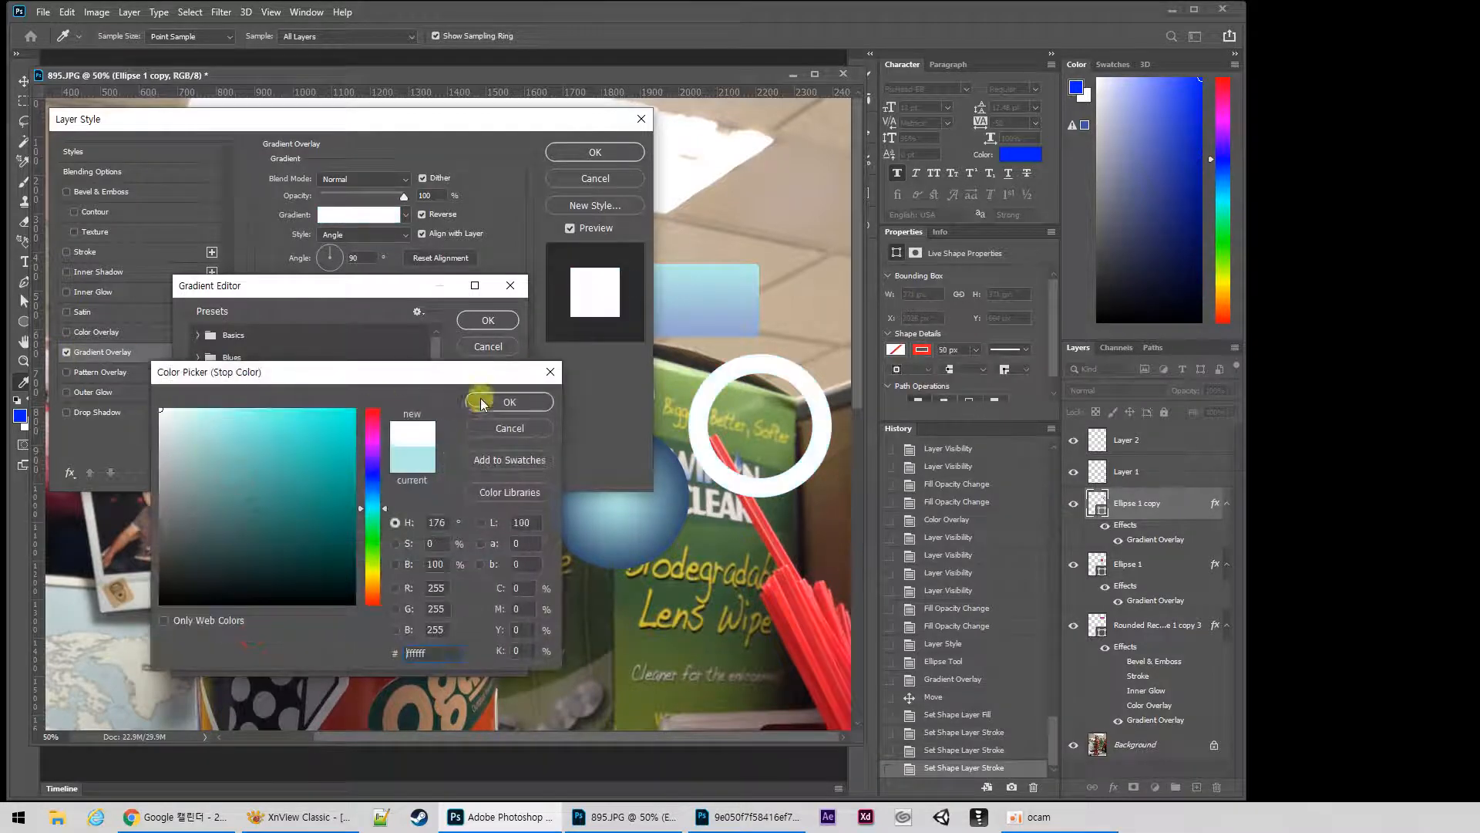
{"action": "left_click", "coordinate": [482, 404]}
Set the opacity stop at location 0% to 0% opacity and apply the ring's gradient and layer style.
{"action": "left_click", "coordinate": [193, 532]}
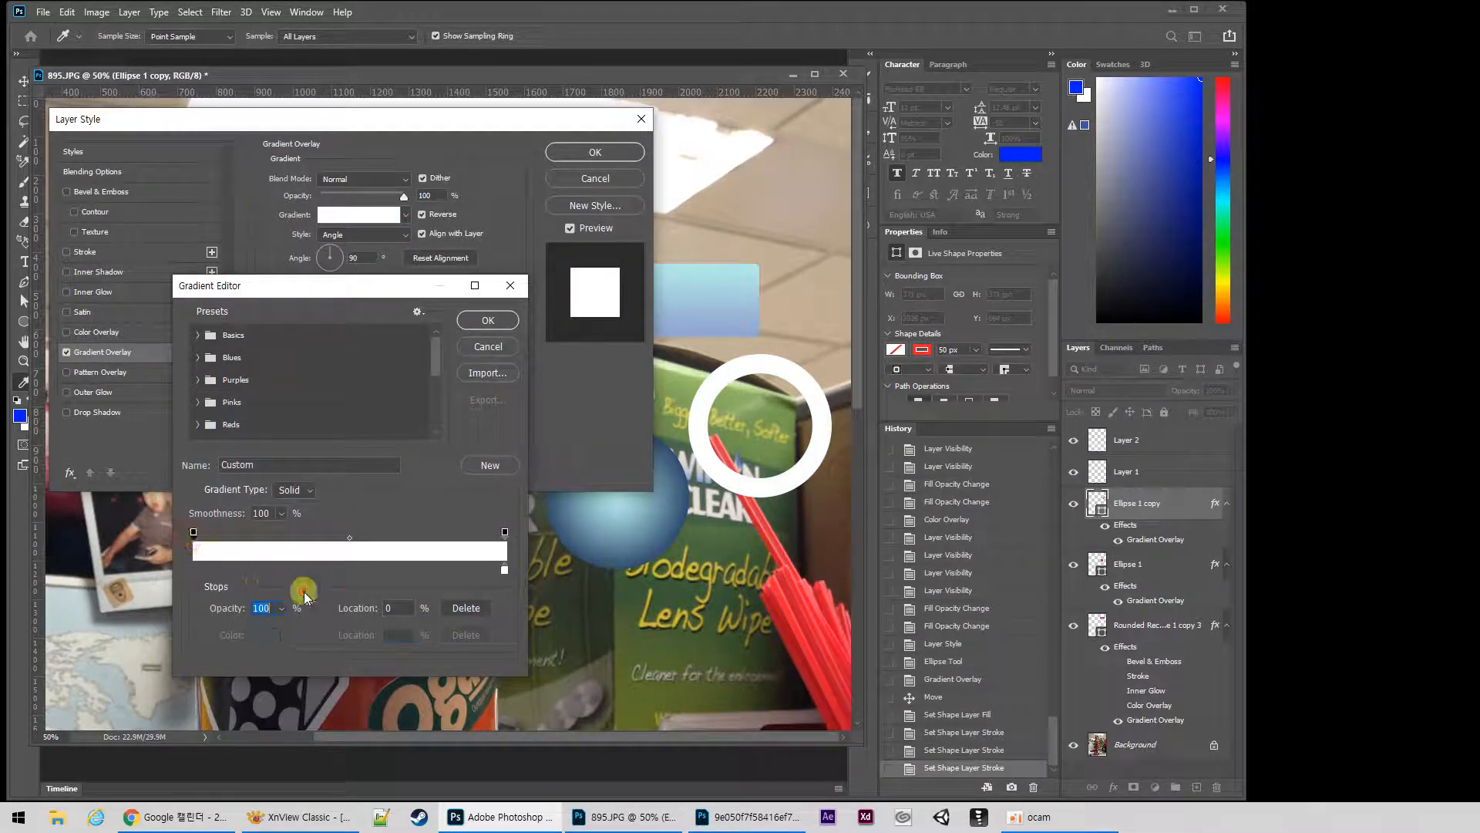
{"action": "left_click", "coordinate": [282, 608]}
{"action": "left_click_drag", "start_coordinate": [291, 628], "coordinate": [120, 637]}
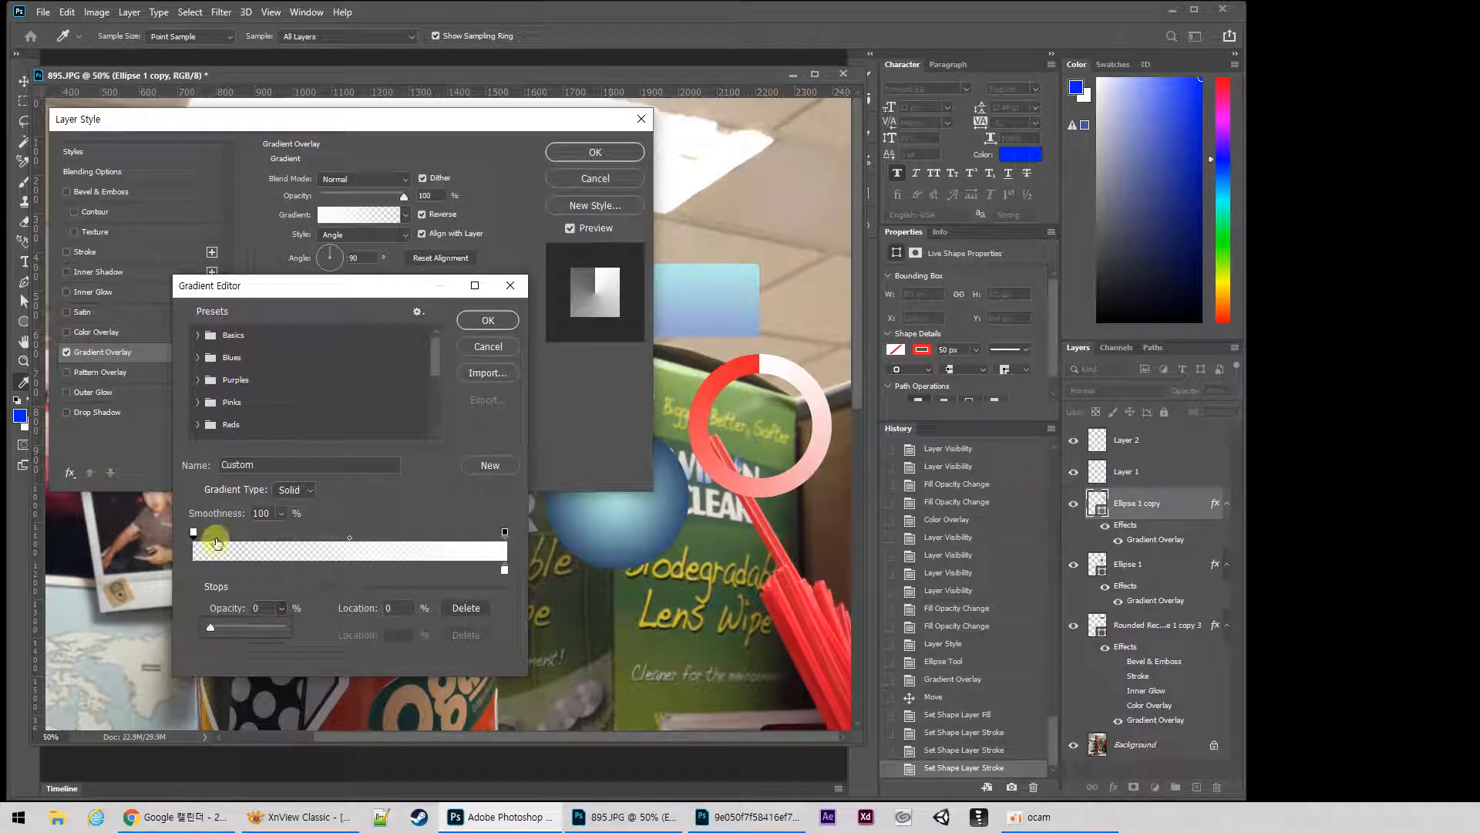
{"action": "left_click", "coordinate": [488, 320]}
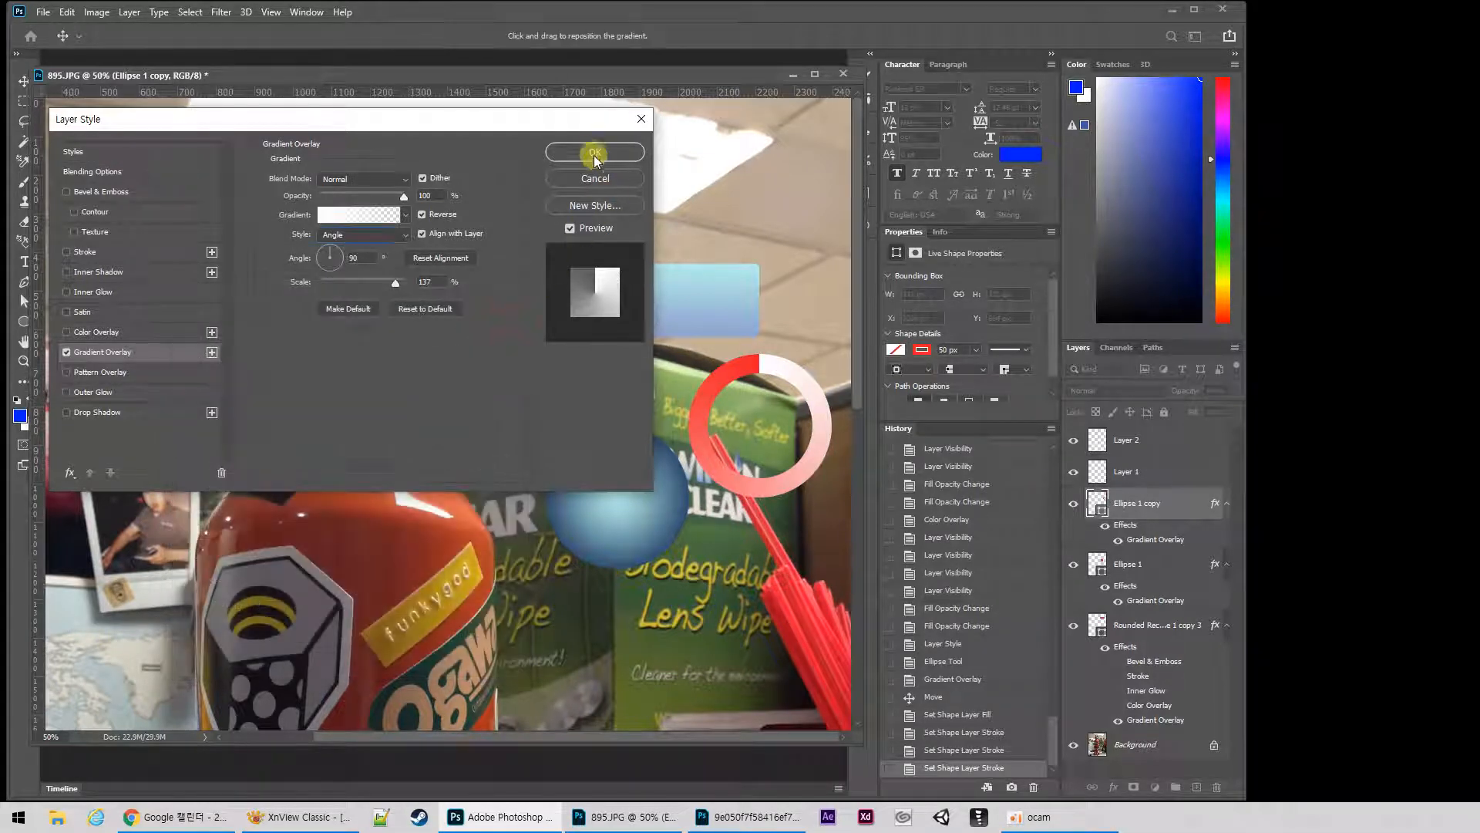
{"action": "left_click", "coordinate": [602, 149]}
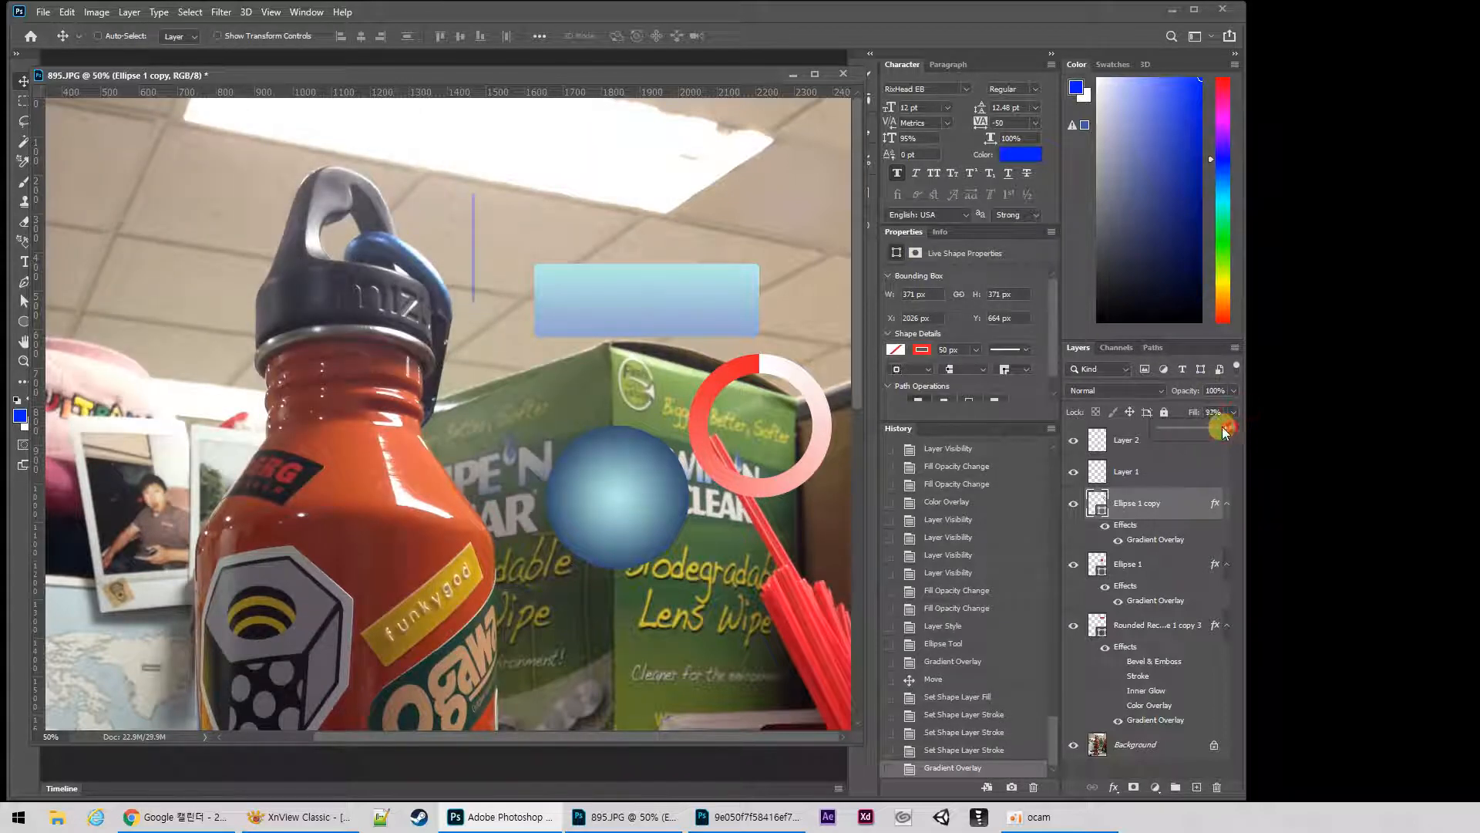
Lower the Ellipse 1 copy layer's fill to 0% and move the ring slightly to the left.
{"action": "left_click_drag", "start_coordinate": [1232, 429], "coordinate": [866, 429]}
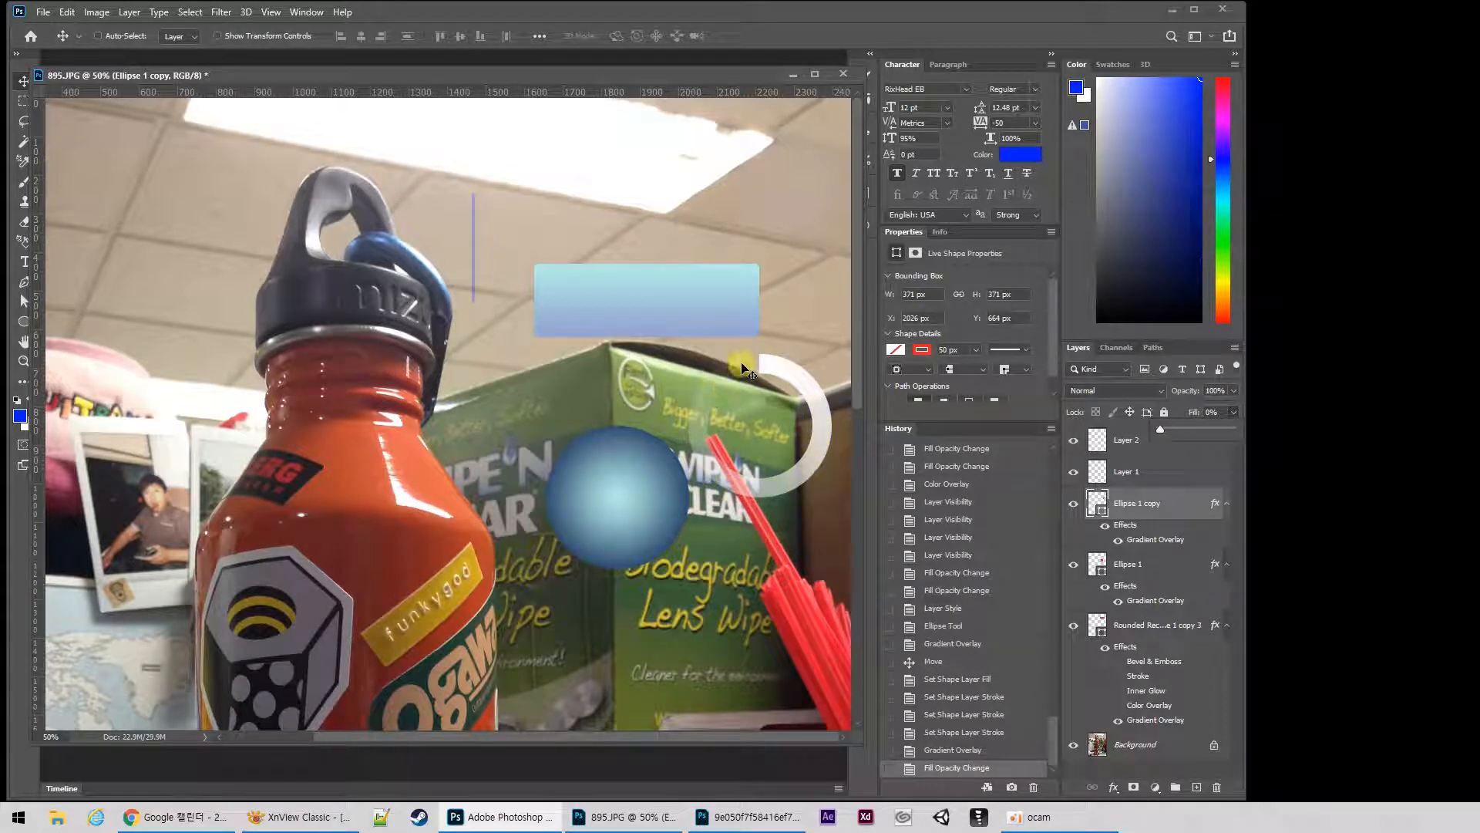
{"action": "mouse_move", "coordinate": [819, 460]}
{"action": "left_mouse_down"}
{"action": "mouse_move", "coordinate": [718, 456]}
{"action": "mouse_move", "coordinate": [848, 455]}
{"action": "mouse_move", "coordinate": [805, 460]}
{"action": "left_mouse_up"}
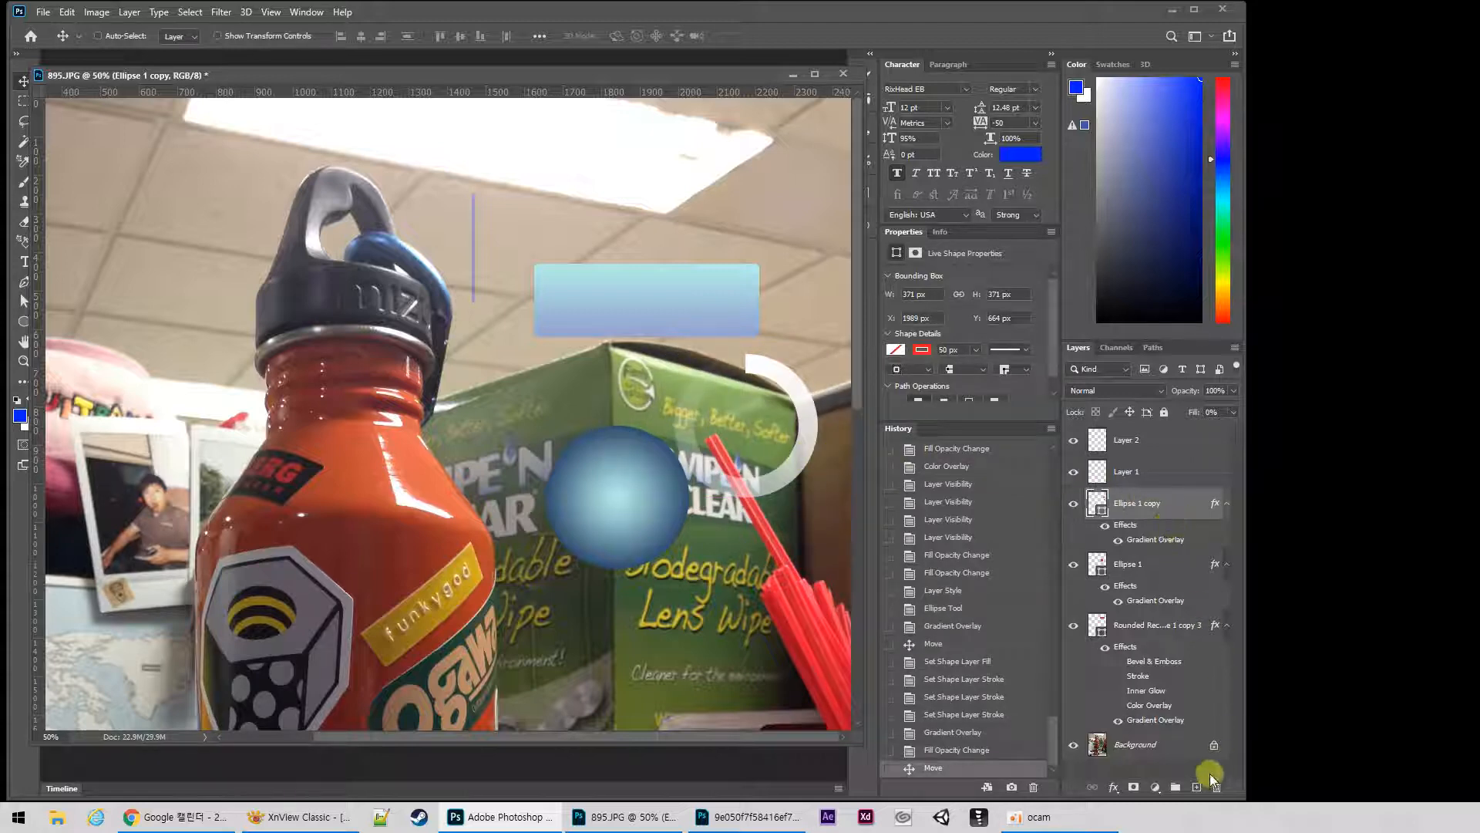
Add a new empty layer above Ellipse 1 copy and merge the two into one pixel layer.
{"action": "left_click", "coordinate": [1192, 780]}
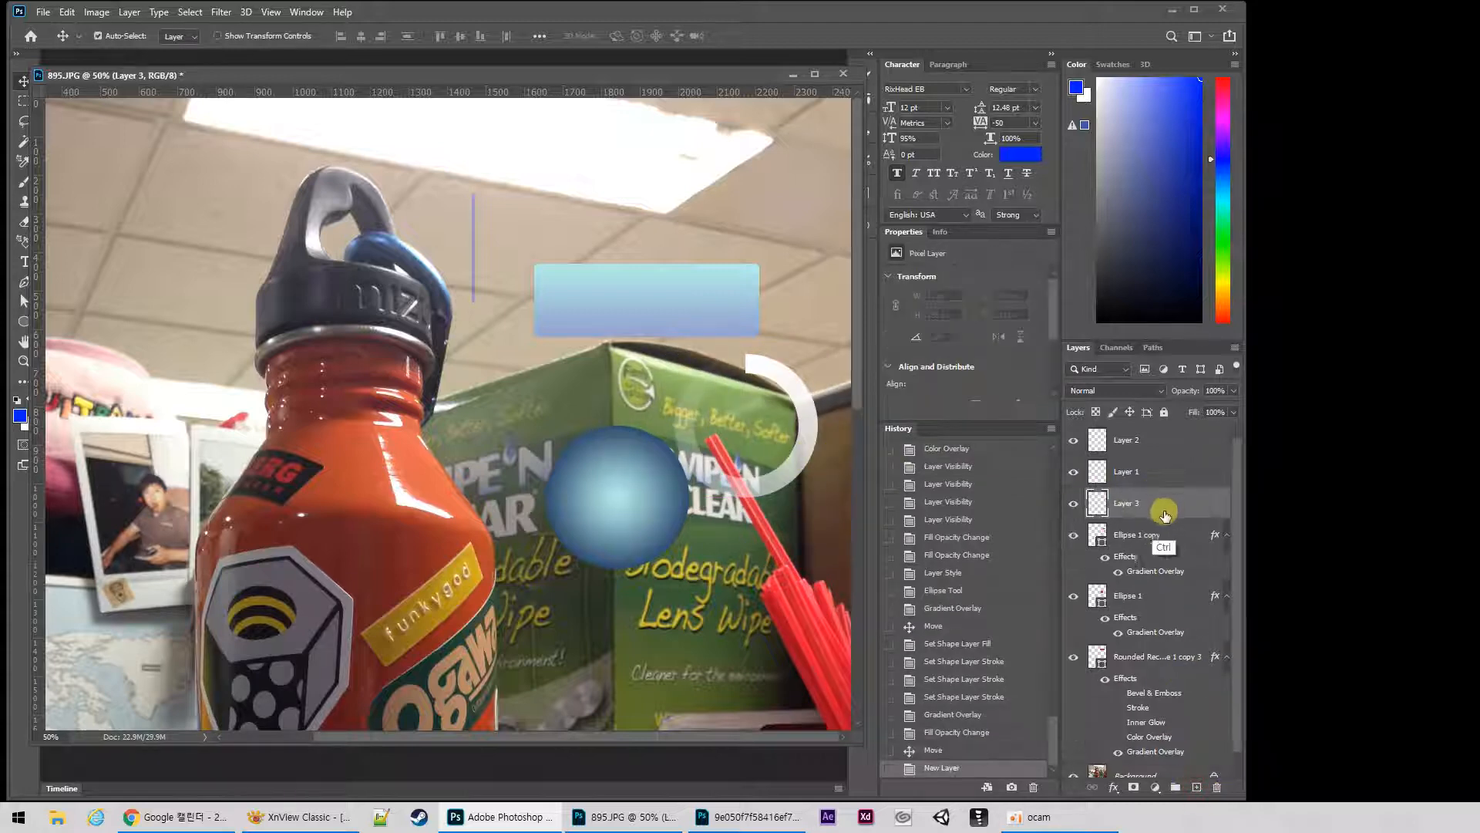
{"action": "key", "text": "ctrl"}
{"action": "left_click", "coordinate": [1151, 539], "text": "ctrl"}
{"action": "key", "text": "ctrl+e"}
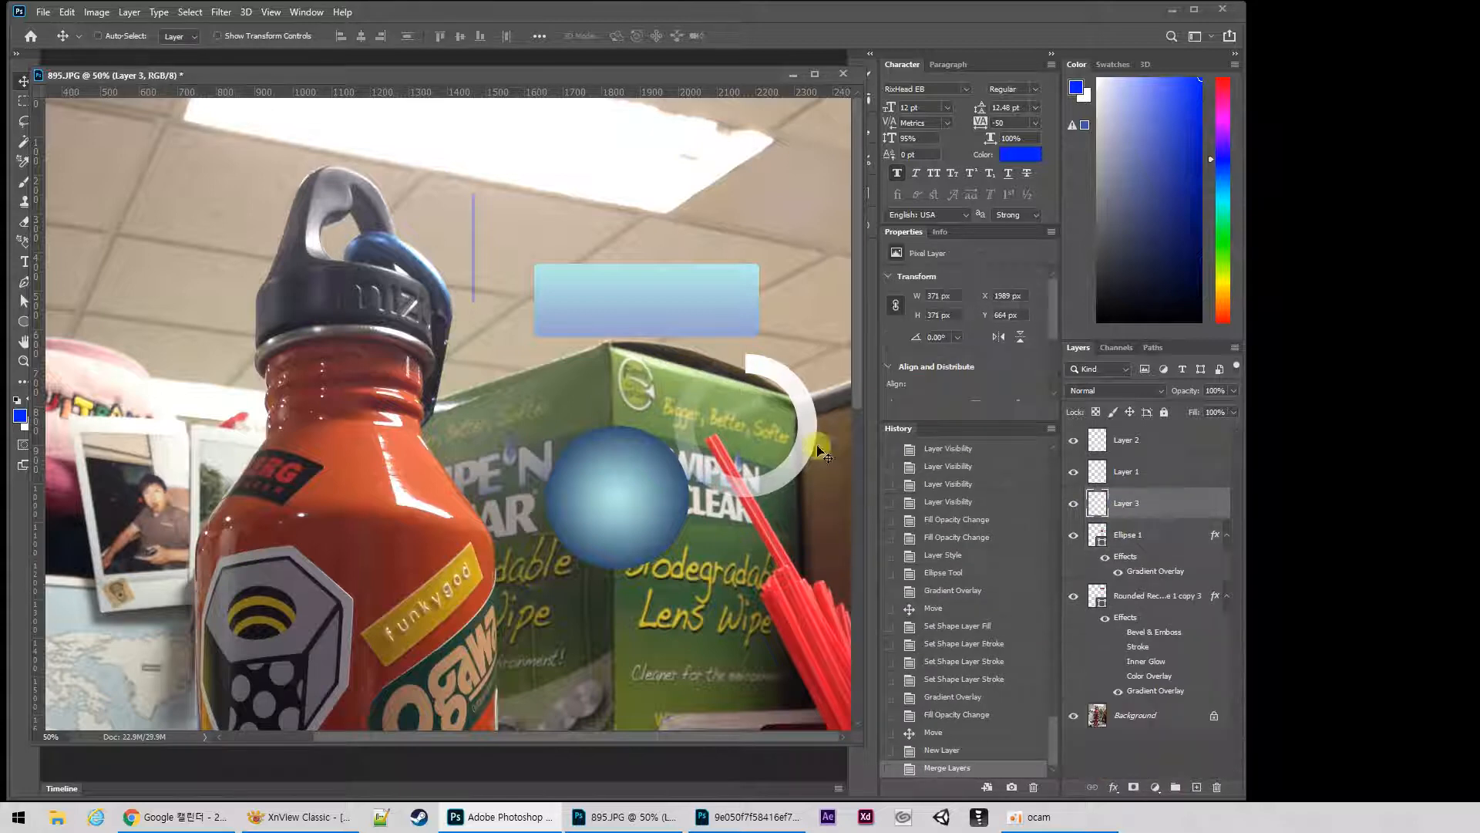
Move the merged ring onto the orange bottle and rotate it by about -102°.
{"action": "left_click_drag", "start_coordinate": [802, 431], "coordinate": [422, 555]}
{"action": "key", "text": "ctrl"}
{"action": "key", "text": "ctrl+t"}
{"action": "left_click_drag", "start_coordinate": [478, 466], "coordinate": [272, 505]}
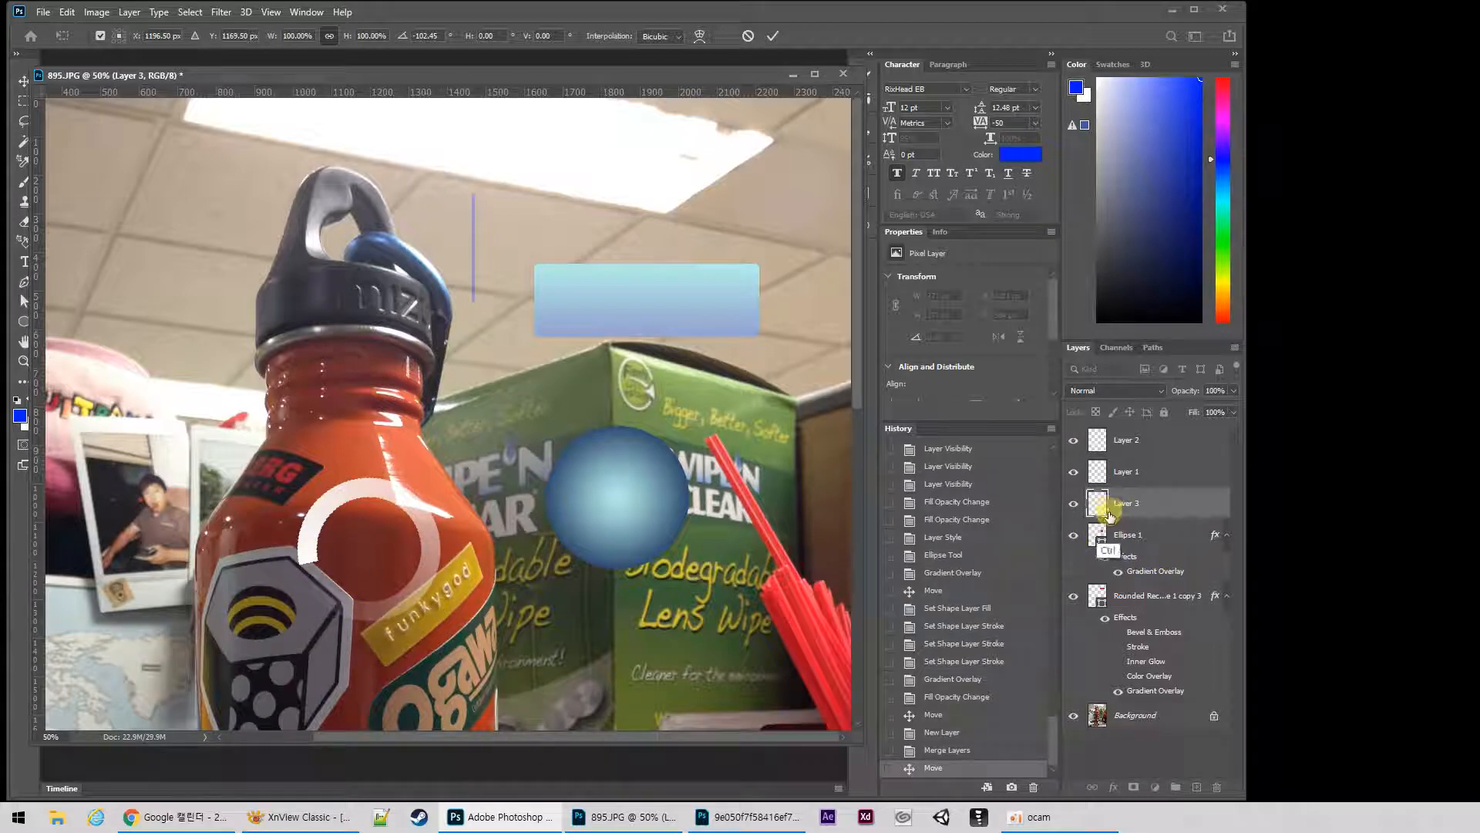
Undo the ring's rotation and step back in the history to the state before the new layer was added.
{"action": "key", "text": "ctrl+z"}
{"action": "left_click", "coordinate": [1015, 502]}
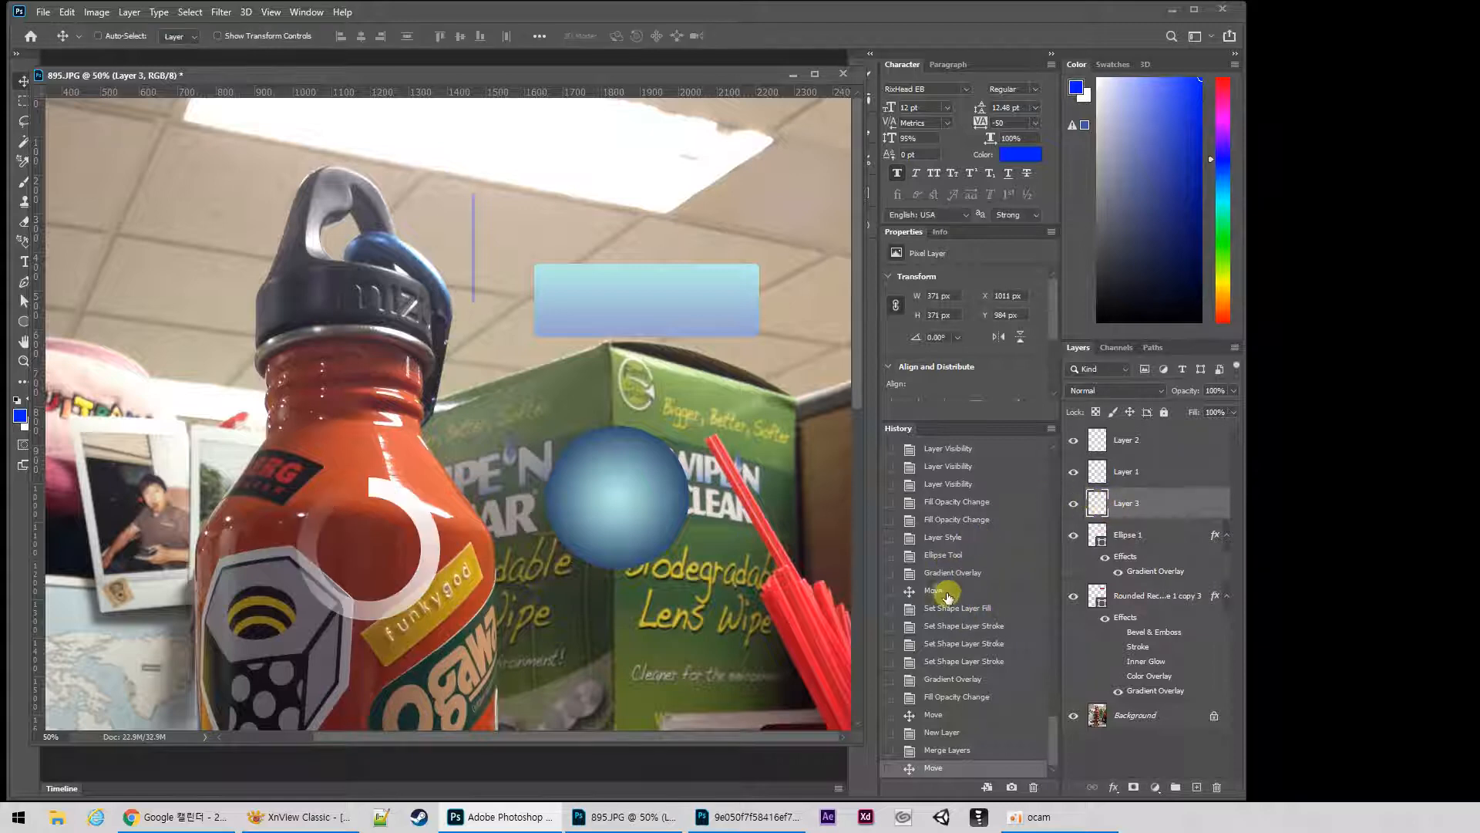
{"action": "left_click", "coordinate": [954, 589]}
{"action": "left_click", "coordinate": [978, 679]}
{"action": "left_click", "coordinate": [986, 714]}
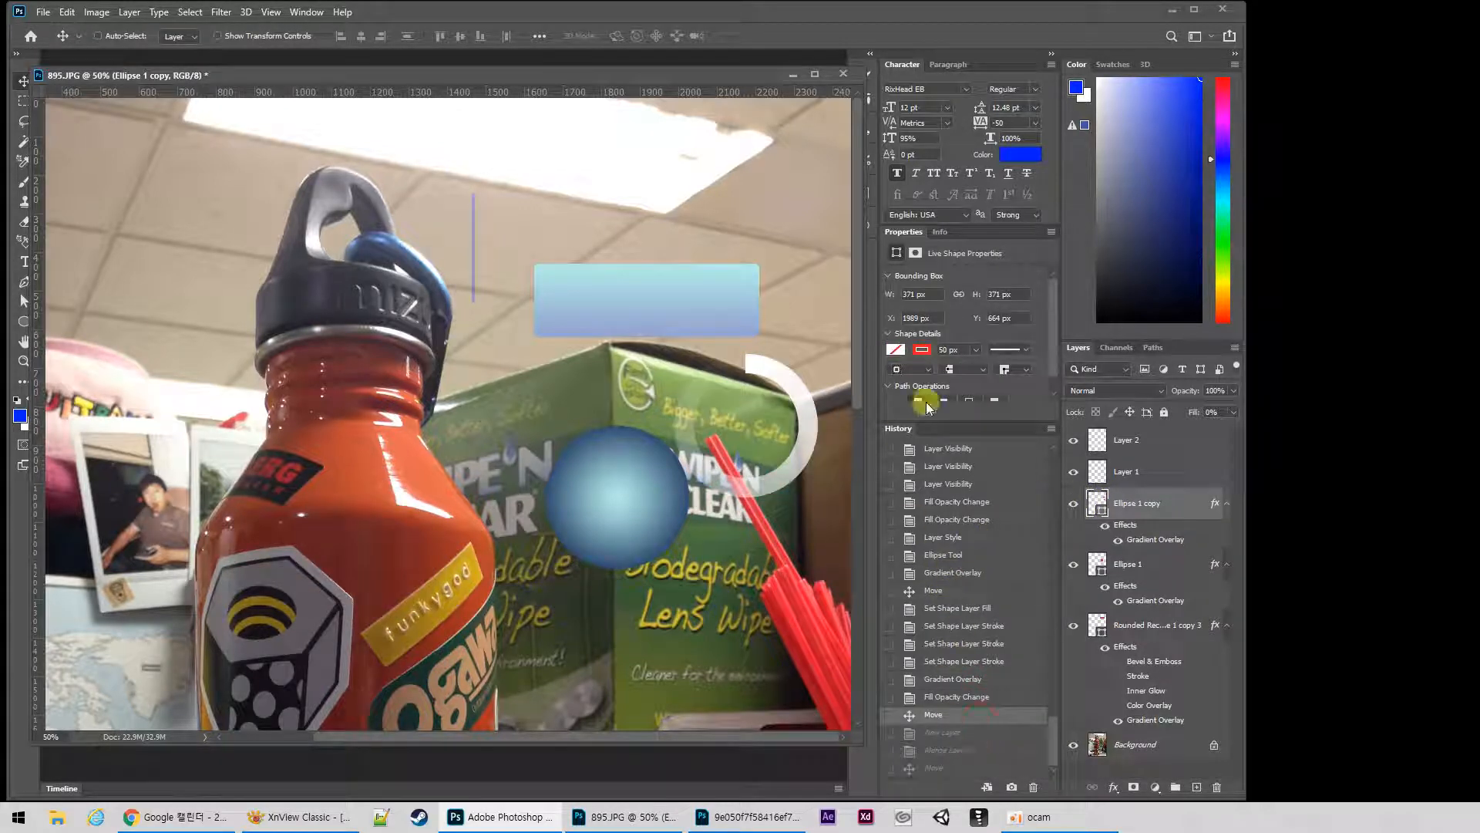
{"action": "double_click", "coordinate": [1153, 540]}
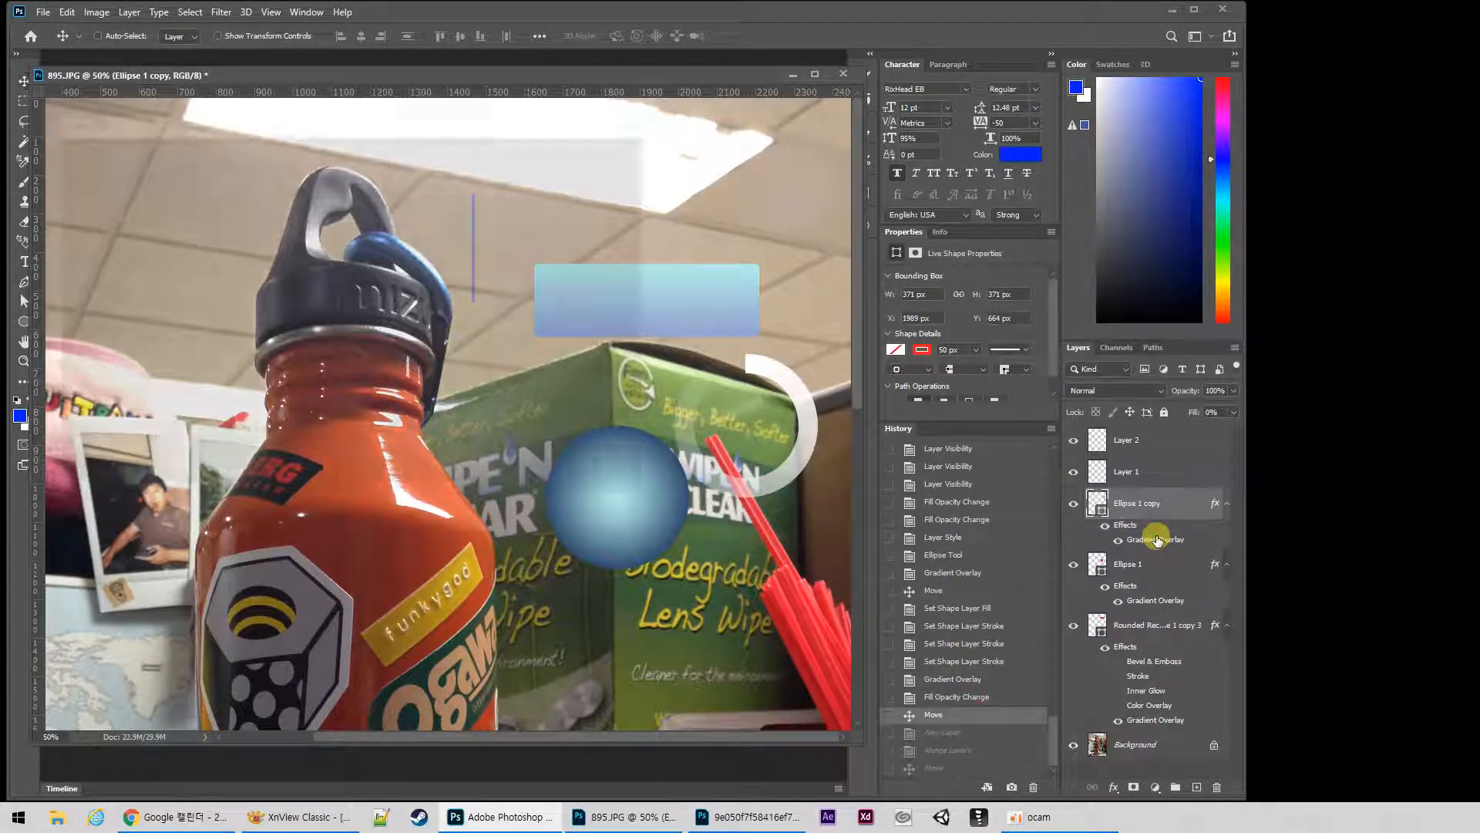
{"action": "left_click", "coordinate": [595, 179]}
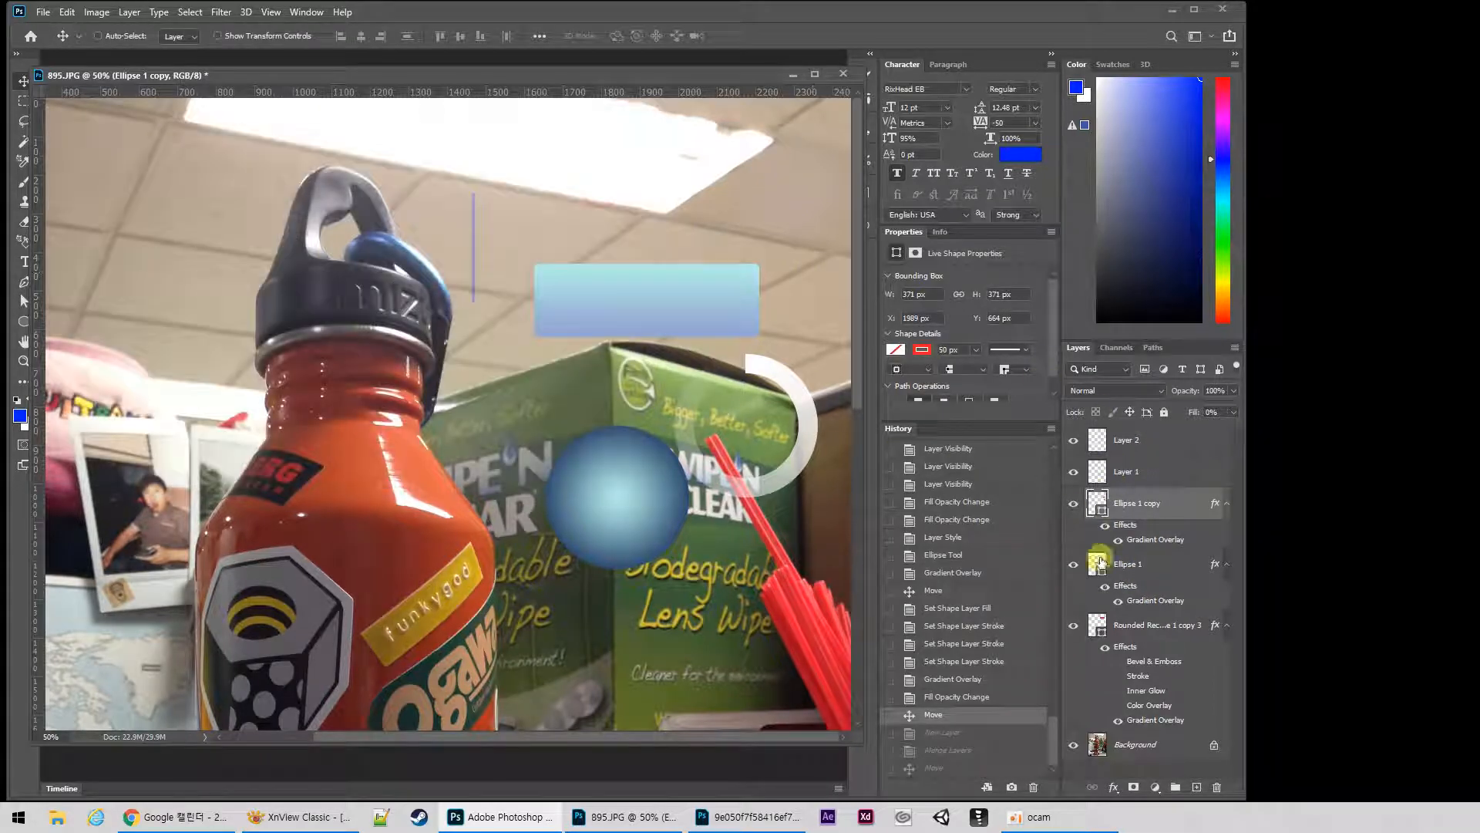
Hide the Ellipse 1 copy and Ellipse 1 layers.
{"action": "left_click", "coordinate": [1073, 503]}
{"action": "left_click", "coordinate": [1074, 567]}
Open the gradient in the Gradient Overlay effect of the Rounded Rectangle 1 copy 3 layer for editing.
{"action": "left_click", "coordinate": [1133, 629]}
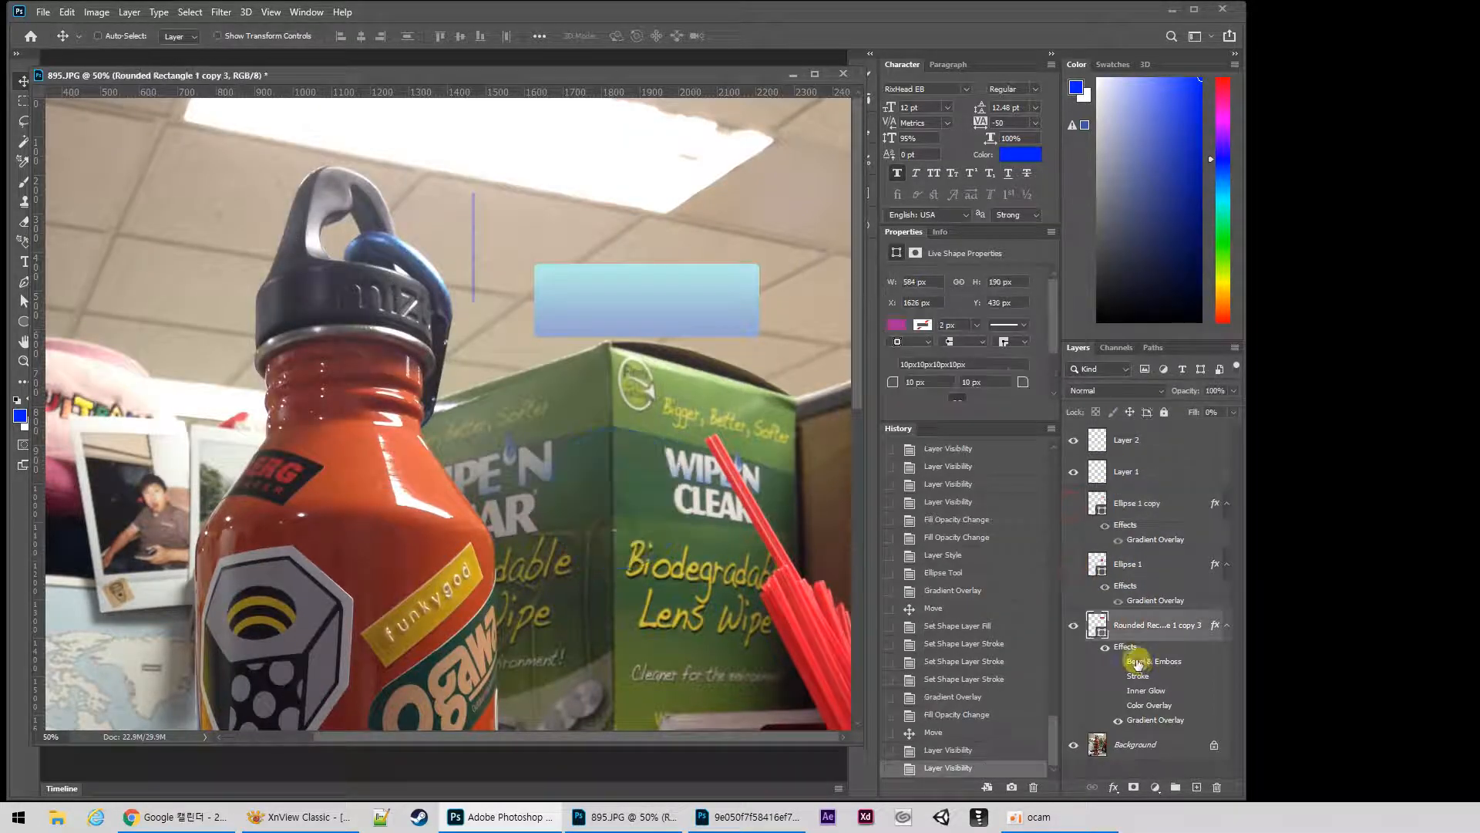
{"action": "double_click", "coordinate": [1157, 721]}
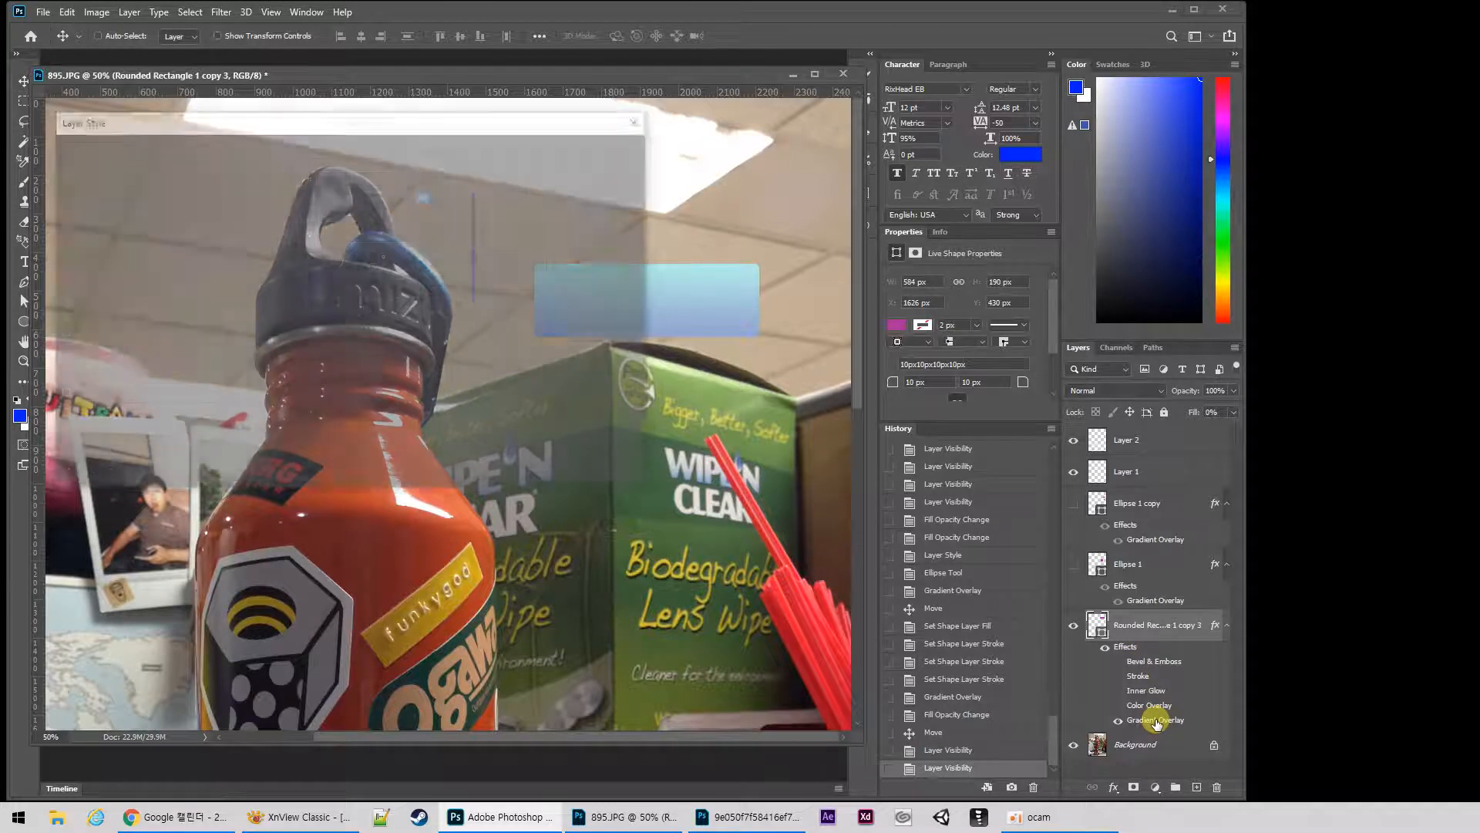
{"action": "left_click_drag", "start_coordinate": [390, 125], "coordinate": [775, 391]}
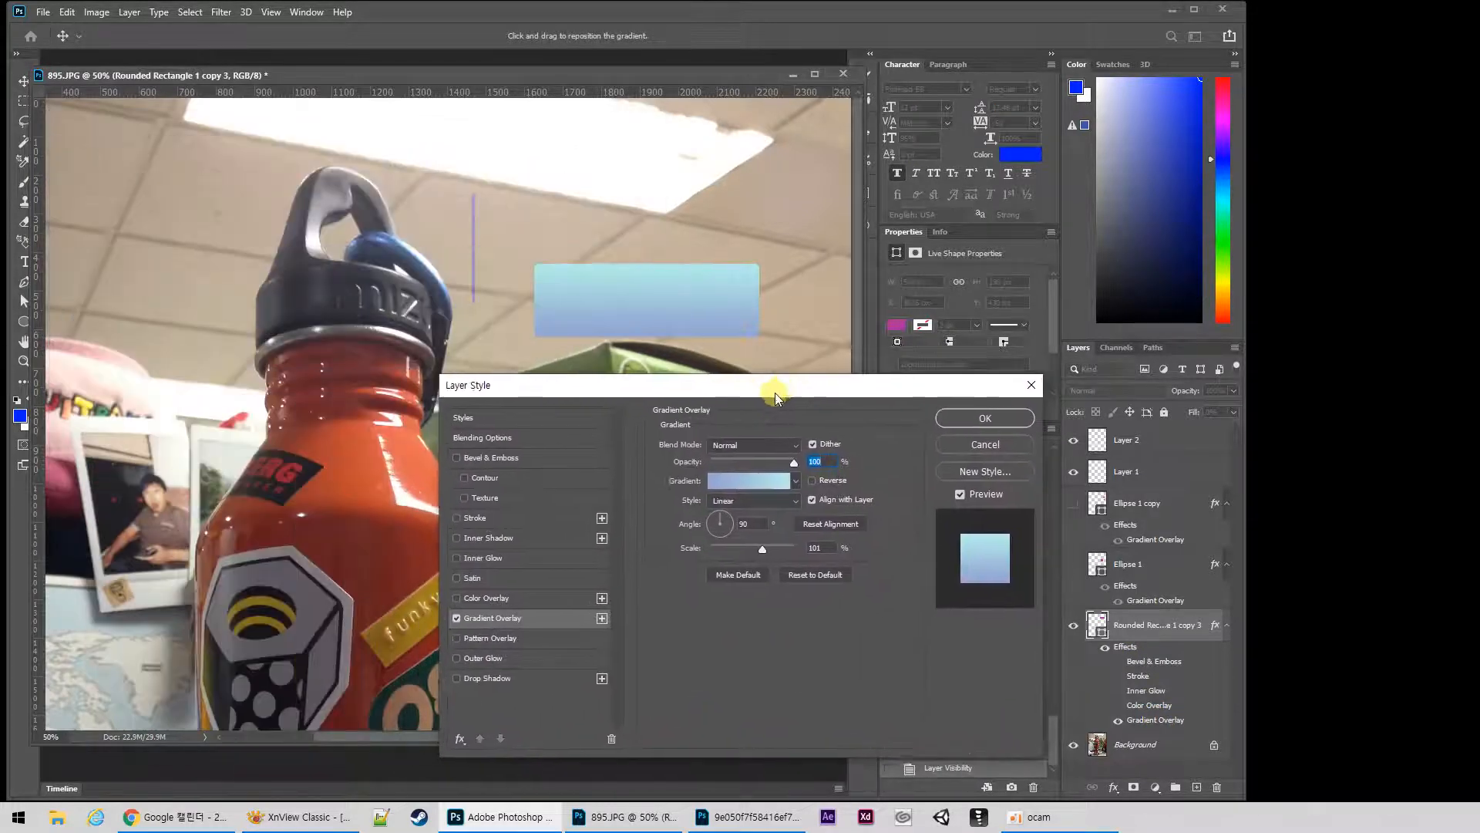
{"action": "left_click", "coordinate": [752, 482]}
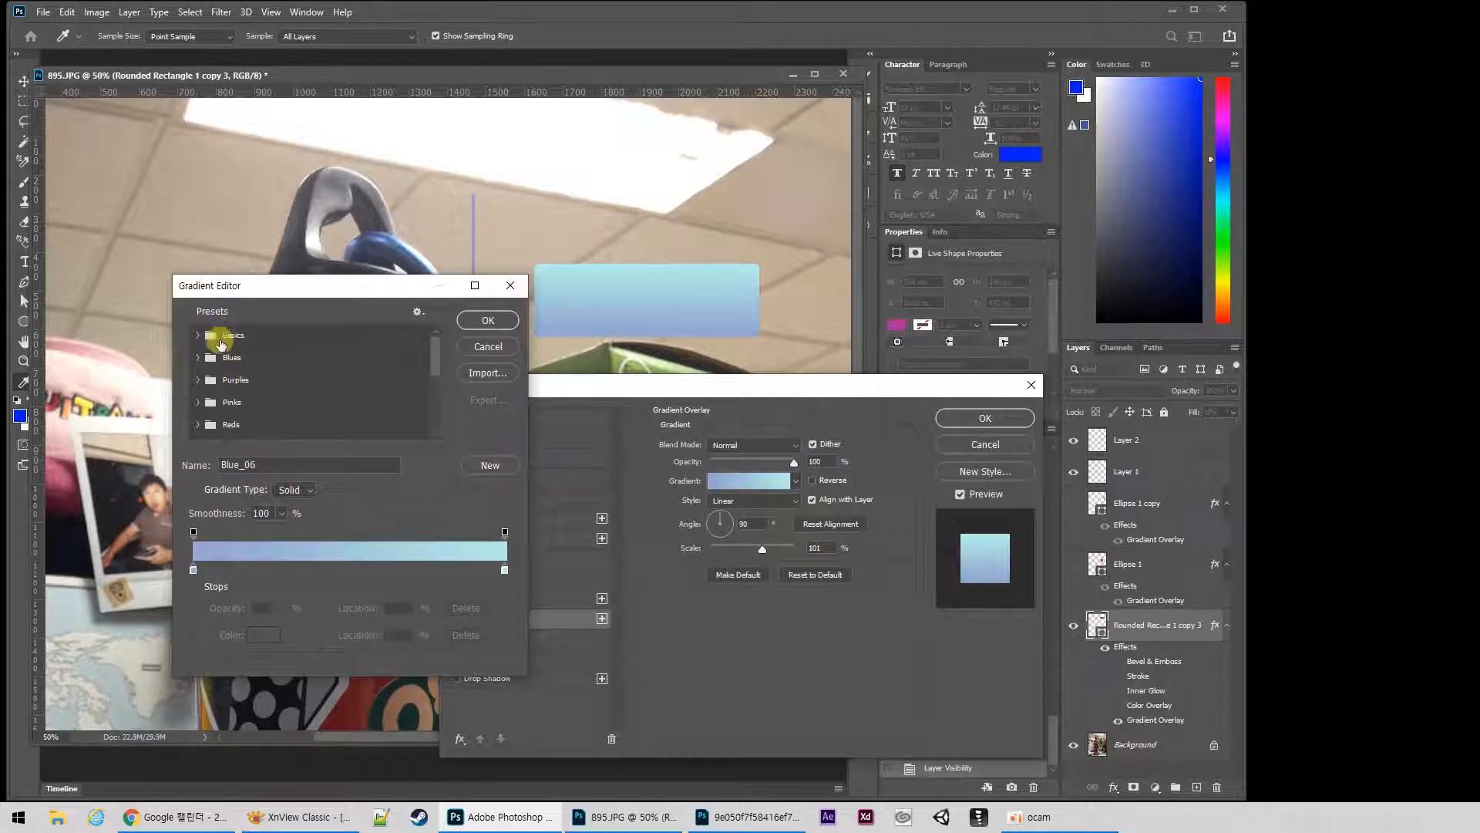
{"action": "scroll", "coordinate": [426, 363], "scroll_direction": "down", "scroll_amount": 3}
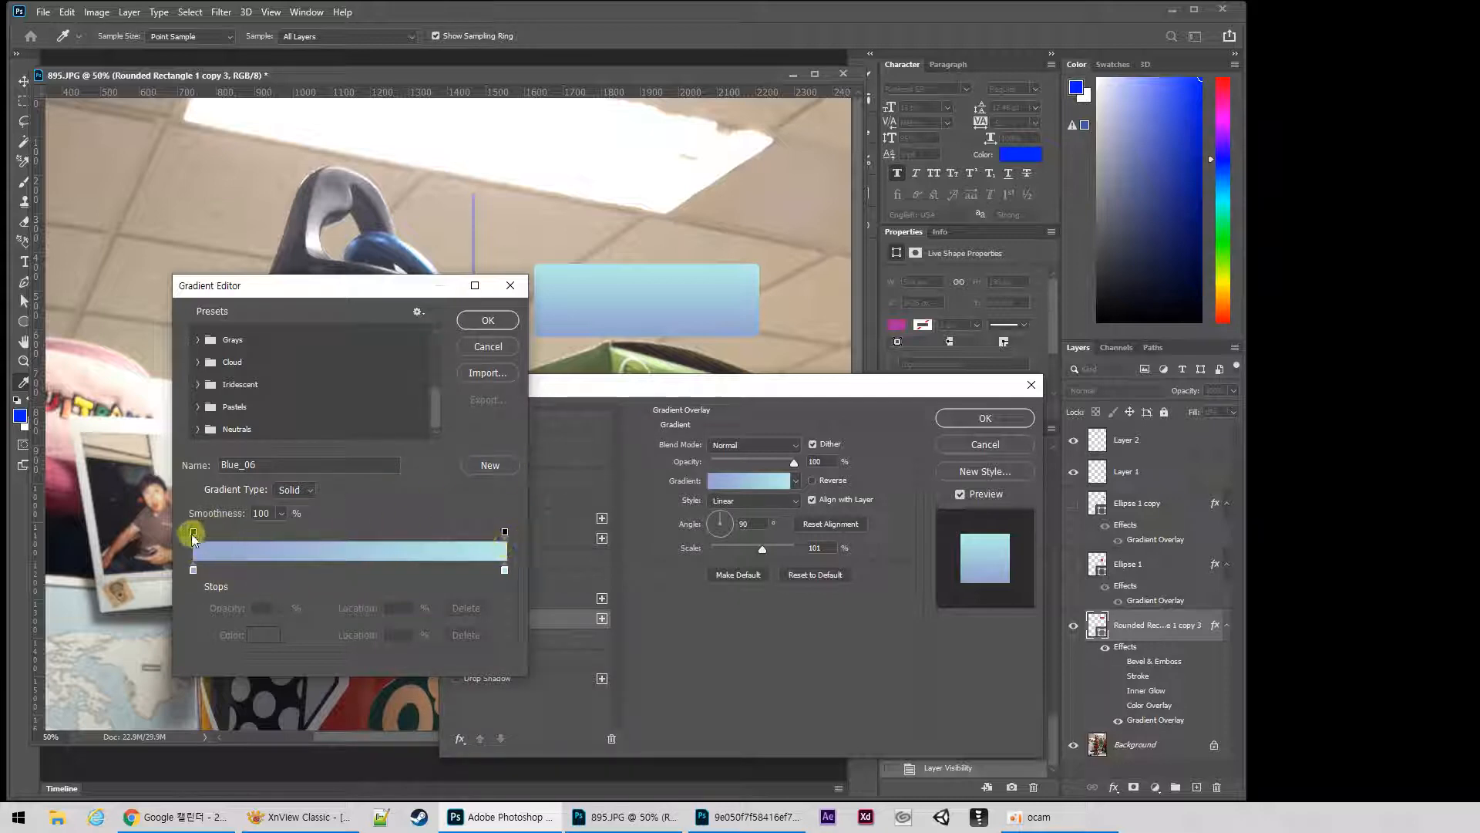
Try removing and shifting the gradient's starting opacity stop, and return it to the start of the gradient.
{"action": "mouse_move", "coordinate": [193, 534]}
{"action": "left_mouse_down"}
{"action": "mouse_move", "coordinate": [367, 529]}
{"action": "mouse_move", "coordinate": [171, 553]}
{"action": "left_mouse_up"}
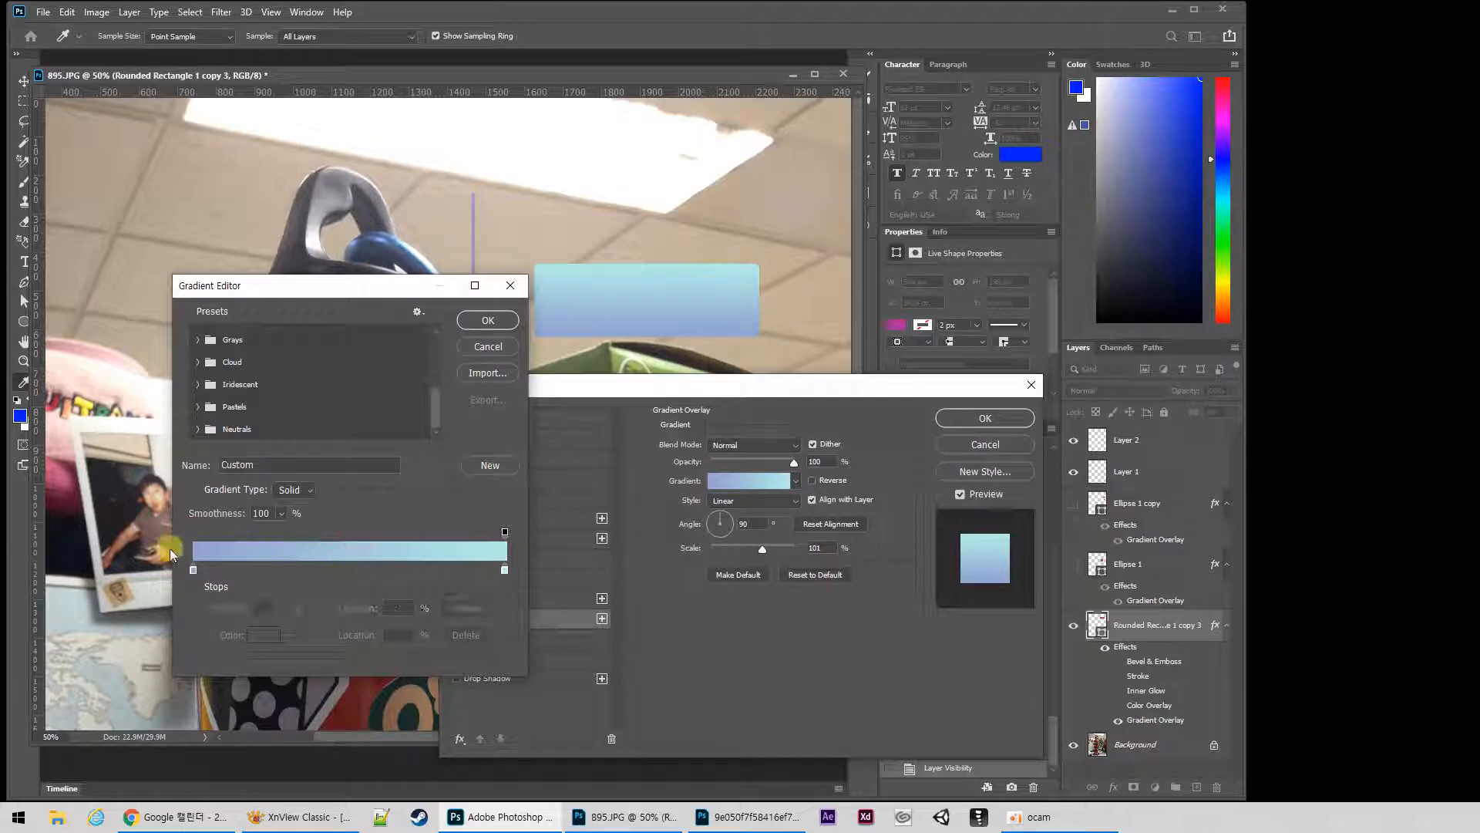
{"action": "key", "text": "ctrl+z"}
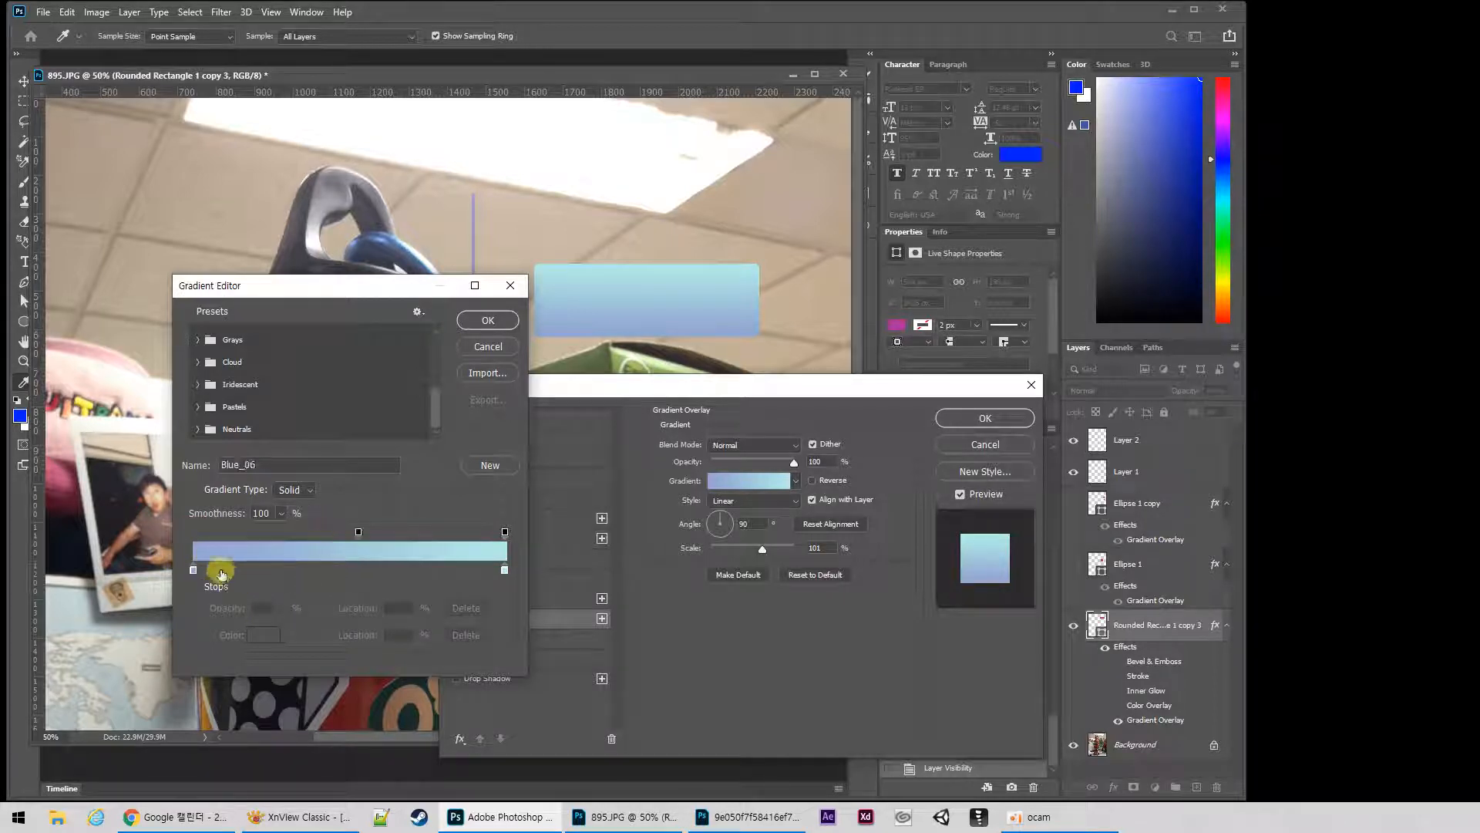
{"action": "left_click_drag", "start_coordinate": [357, 532], "coordinate": [195, 578]}
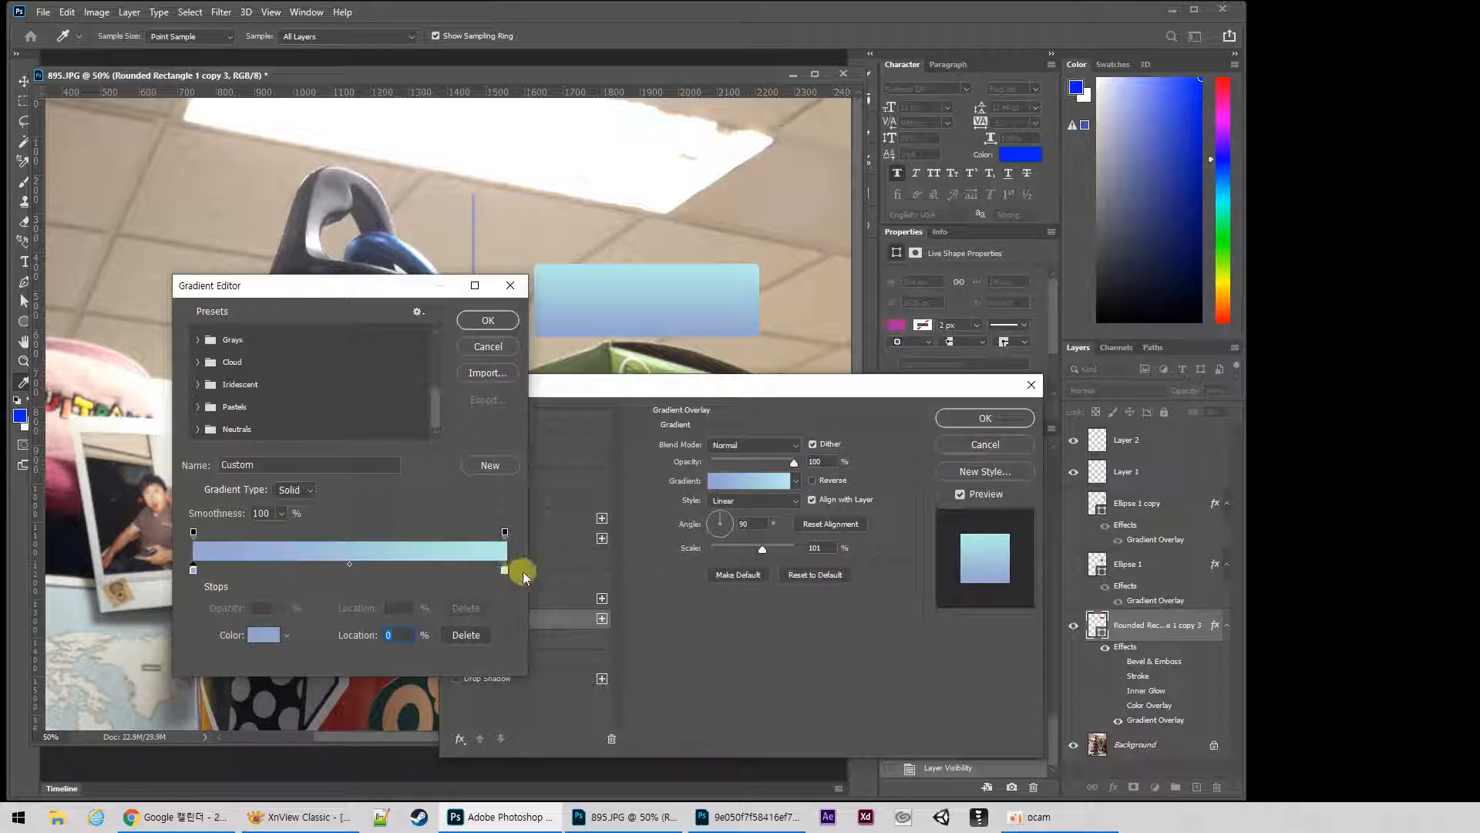
Recolour the gradient's start stop to dark blue (#24436e) and its end stop to a medium sky blue.
{"action": "left_click", "coordinate": [266, 635]}
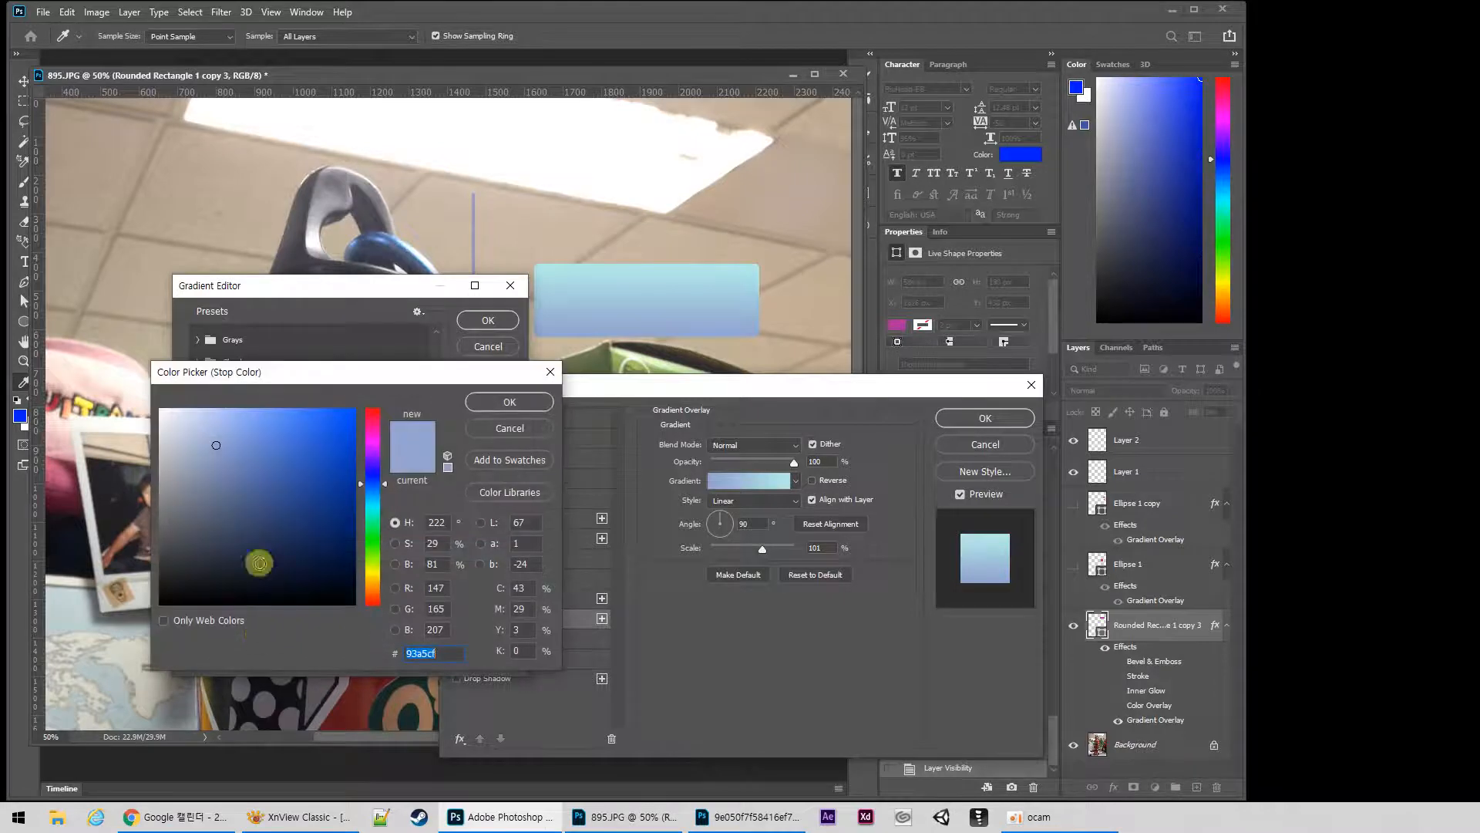
{"action": "mouse_move", "coordinate": [257, 562]}
{"action": "left_mouse_down"}
{"action": "mouse_move", "coordinate": [238, 502]}
{"action": "mouse_move", "coordinate": [291, 522]}
{"action": "mouse_move", "coordinate": [316, 454]}
{"action": "mouse_move", "coordinate": [310, 492]}
{"action": "mouse_move", "coordinate": [374, 487]}
{"action": "mouse_move", "coordinate": [291, 520]}
{"action": "left_mouse_up"}
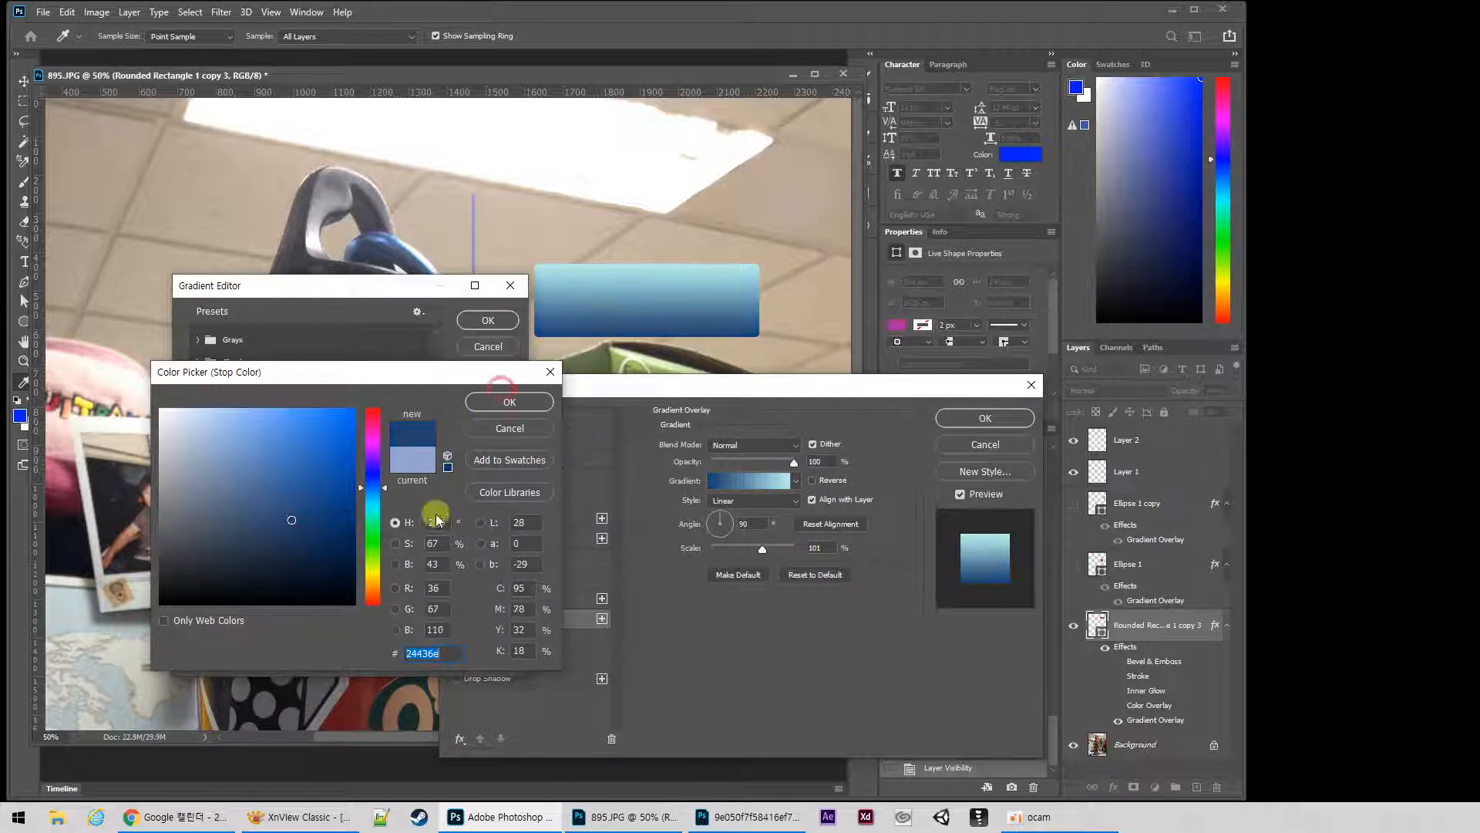
{"action": "left_click", "coordinate": [500, 402]}
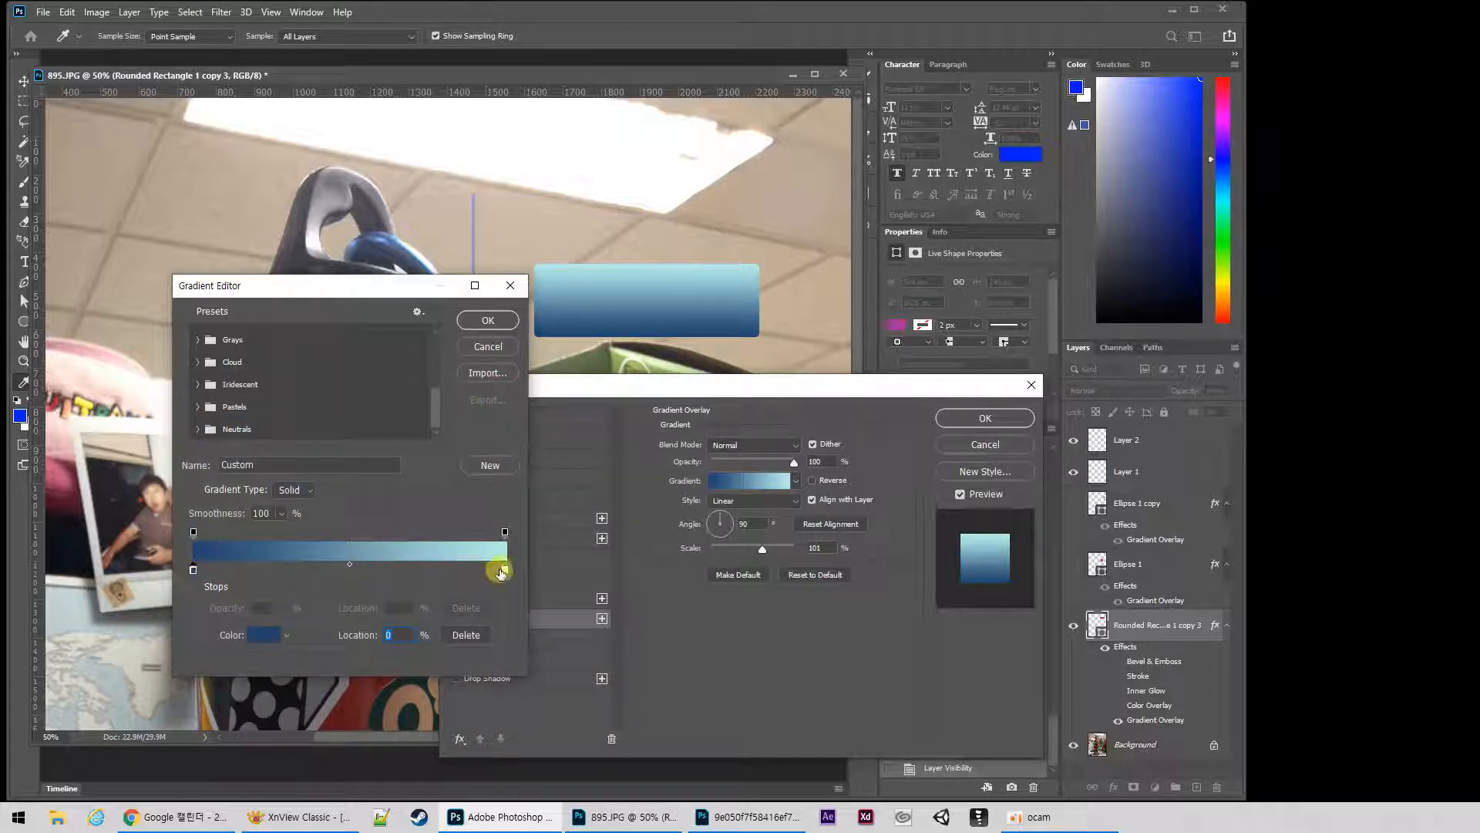
{"action": "left_click", "coordinate": [263, 634]}
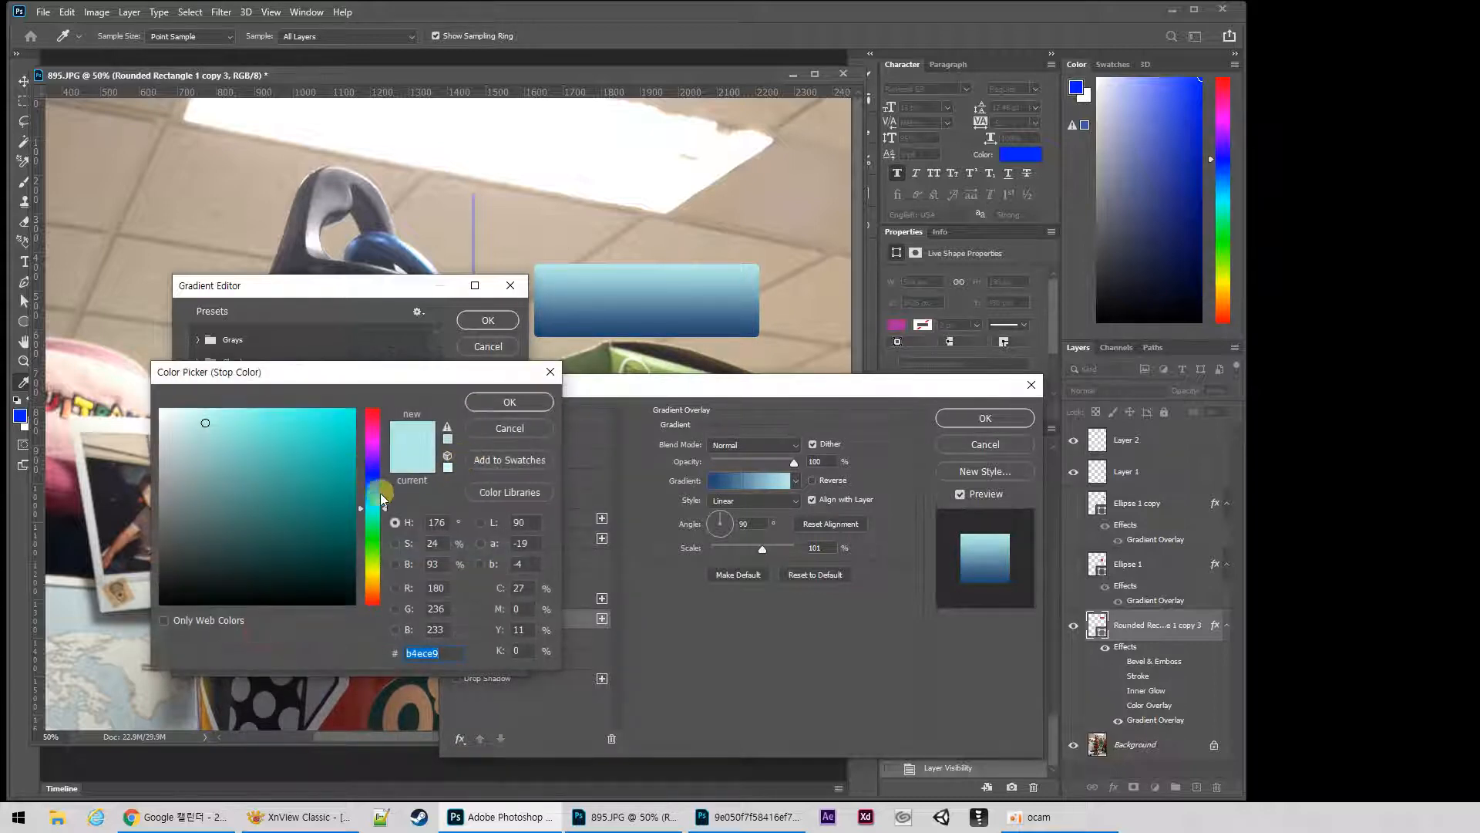
{"action": "left_click_drag", "start_coordinate": [289, 455], "coordinate": [267, 427]}
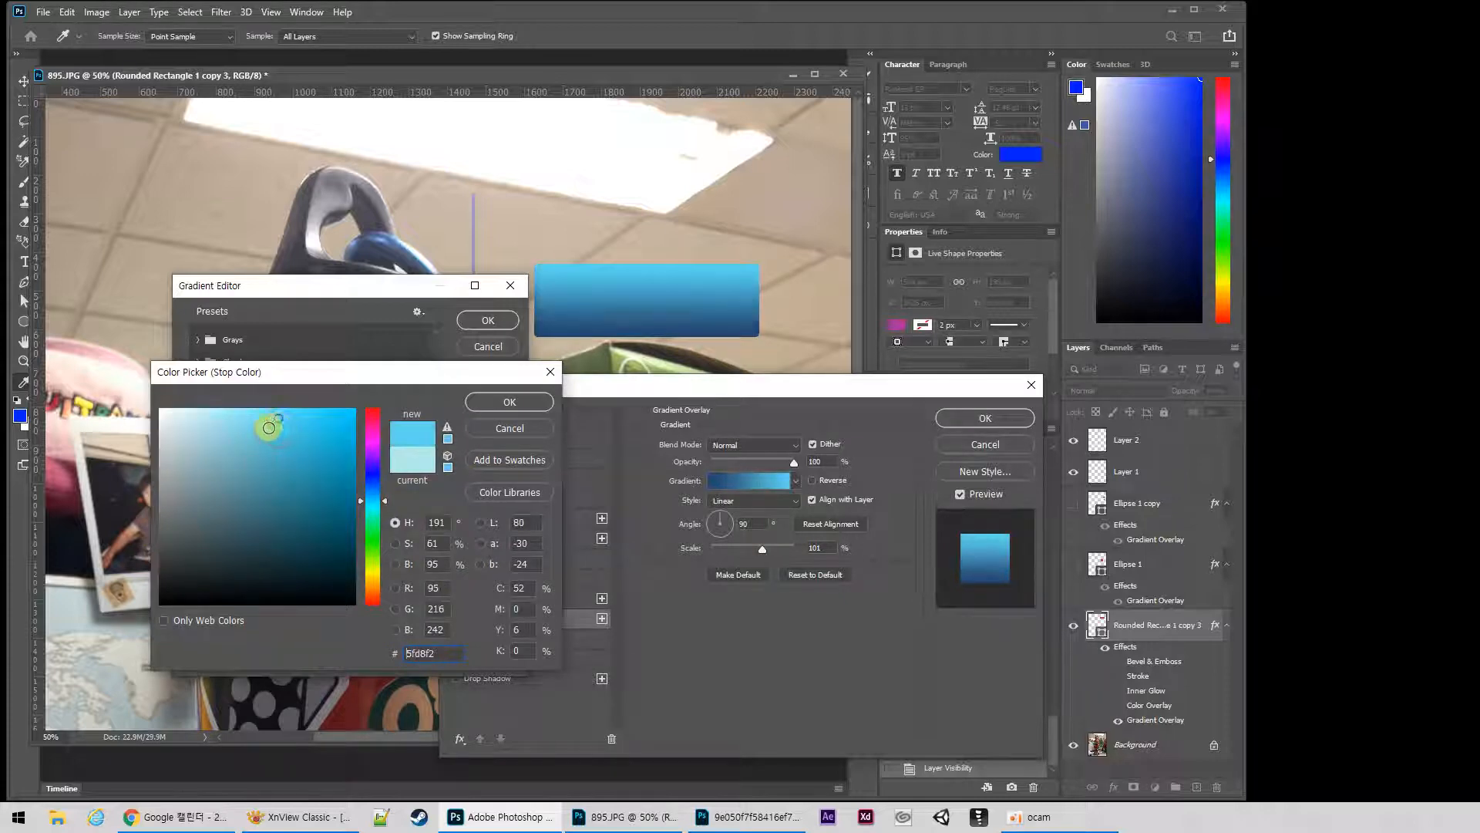
{"action": "left_click", "coordinate": [506, 400]}
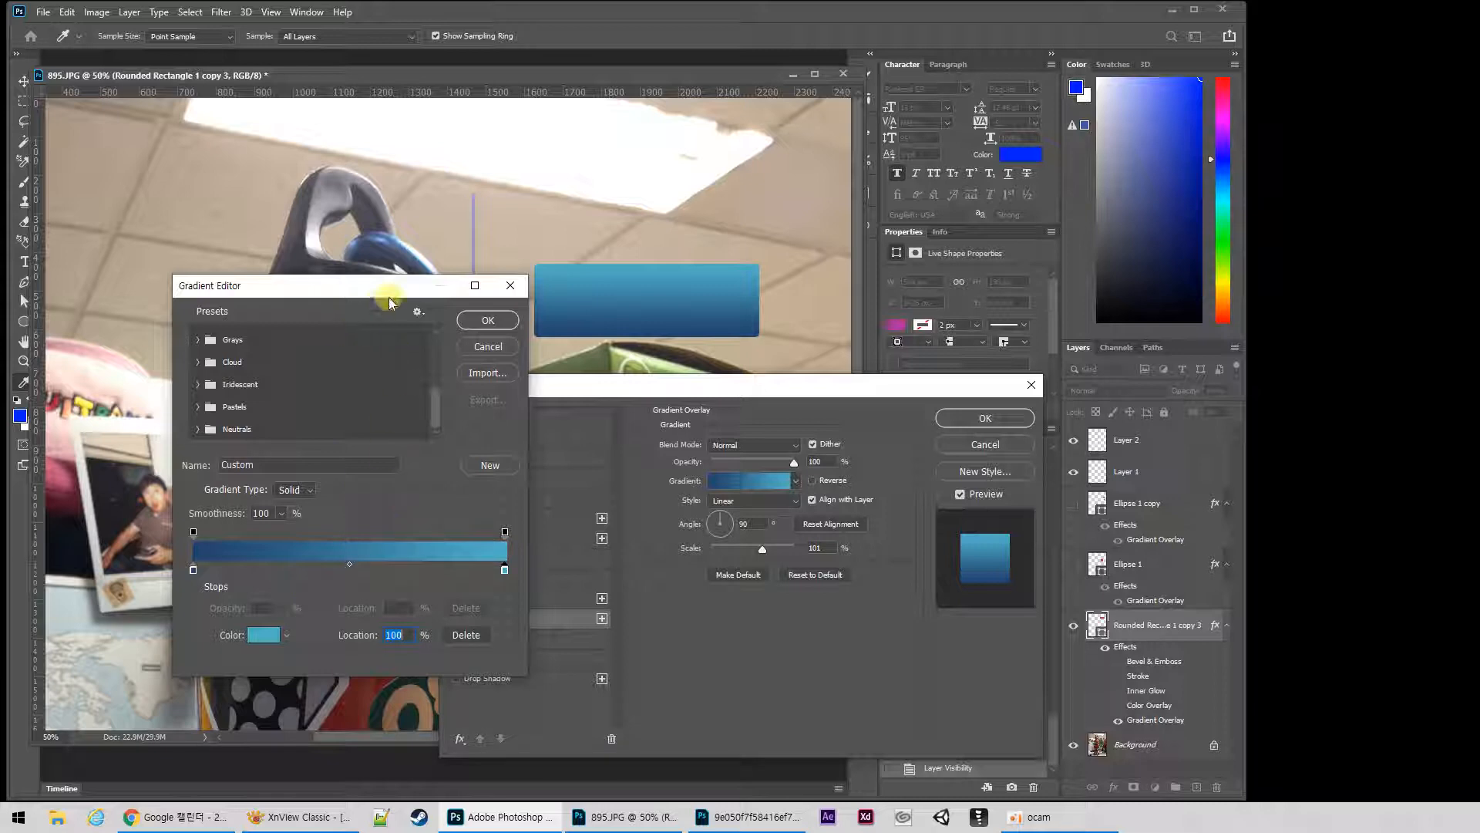
Try a pink (#ff56e1) colour stop at 49%, duplicated from the dark blue start stop, and remove it again.
{"action": "mouse_move", "coordinate": [387, 291]}
{"action": "left_mouse_down"}
{"action": "mouse_move", "coordinate": [335, 288]}
{"action": "mouse_move", "coordinate": [364, 279]}
{"action": "left_mouse_up"}
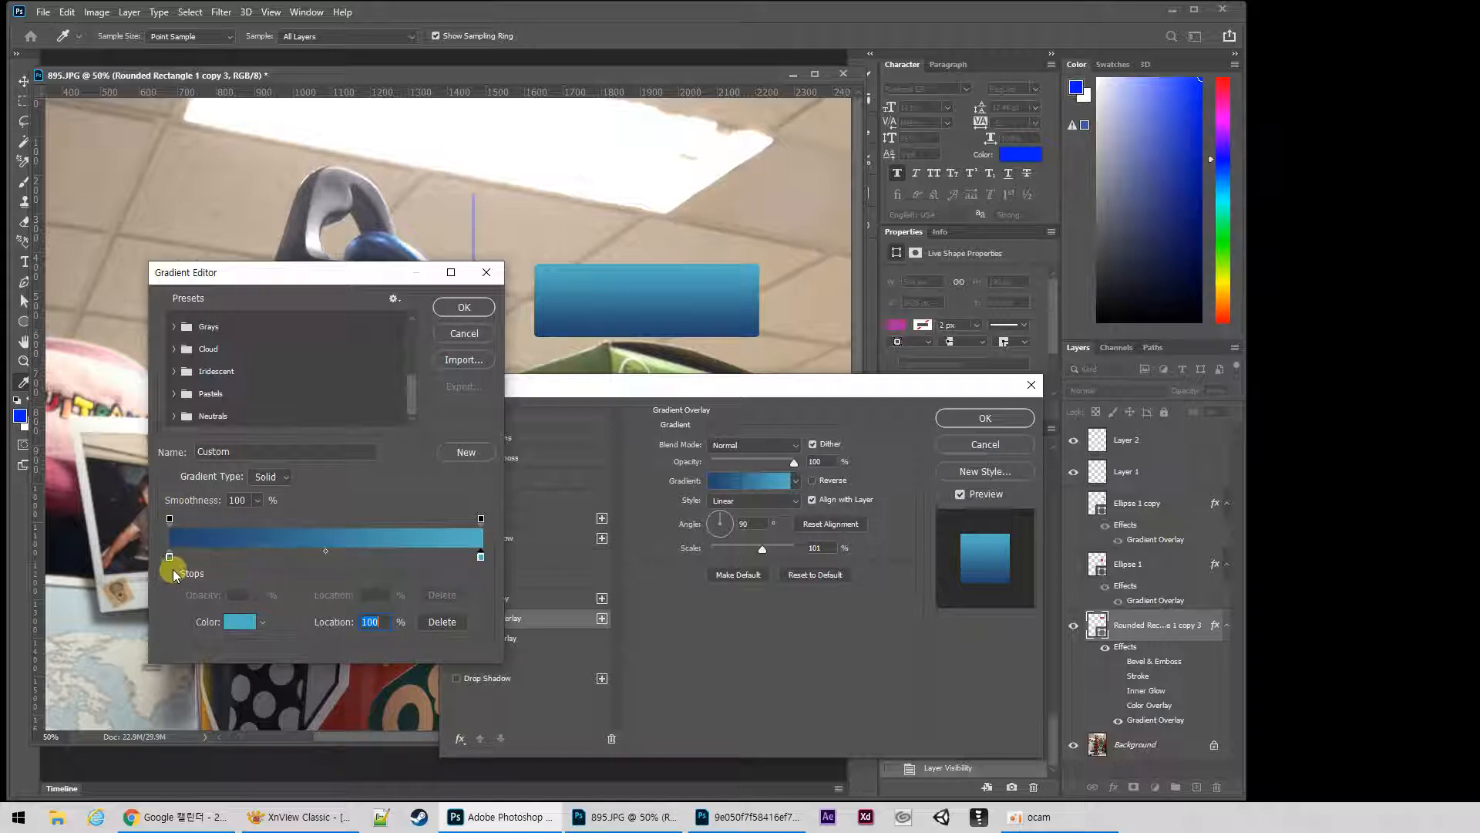
{"action": "key", "text": "alt"}
{"action": "left_click_drag", "start_coordinate": [171, 560], "coordinate": [322, 553]}
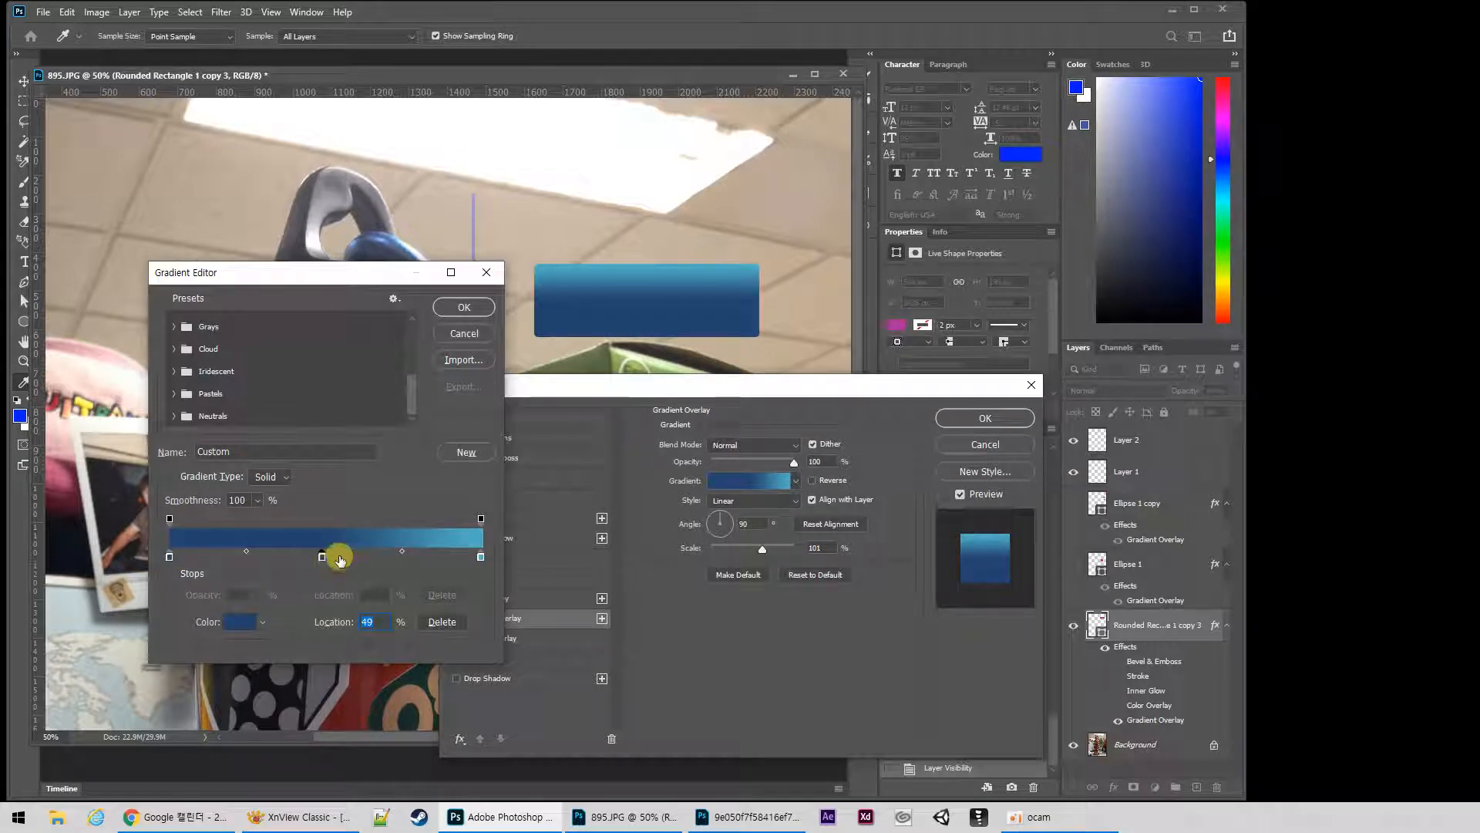
{"action": "left_click", "coordinate": [238, 623]}
{"action": "left_click", "coordinate": [320, 430]}
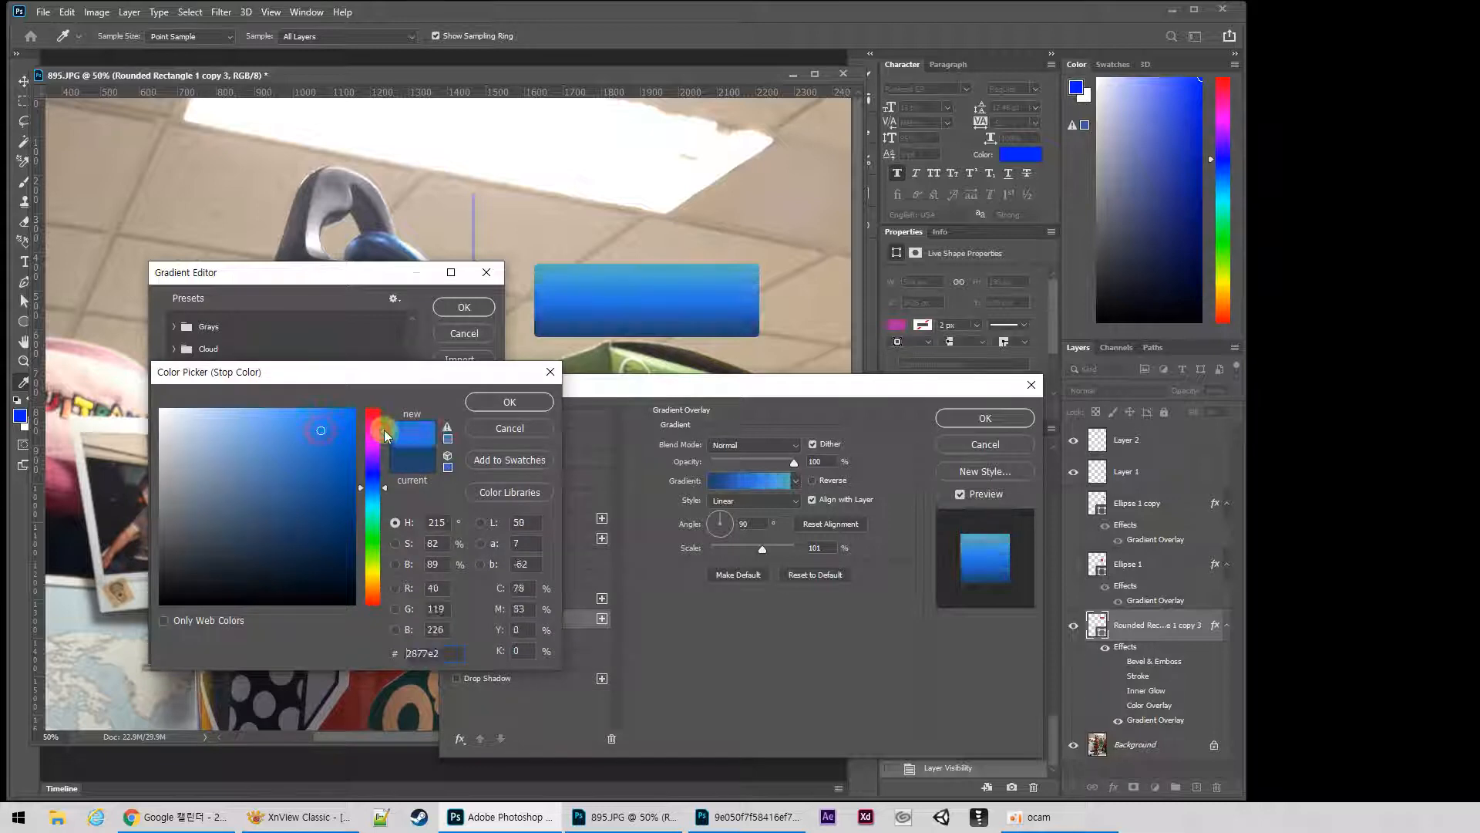
{"action": "left_click", "coordinate": [372, 435]}
{"action": "left_click", "coordinate": [291, 412]}
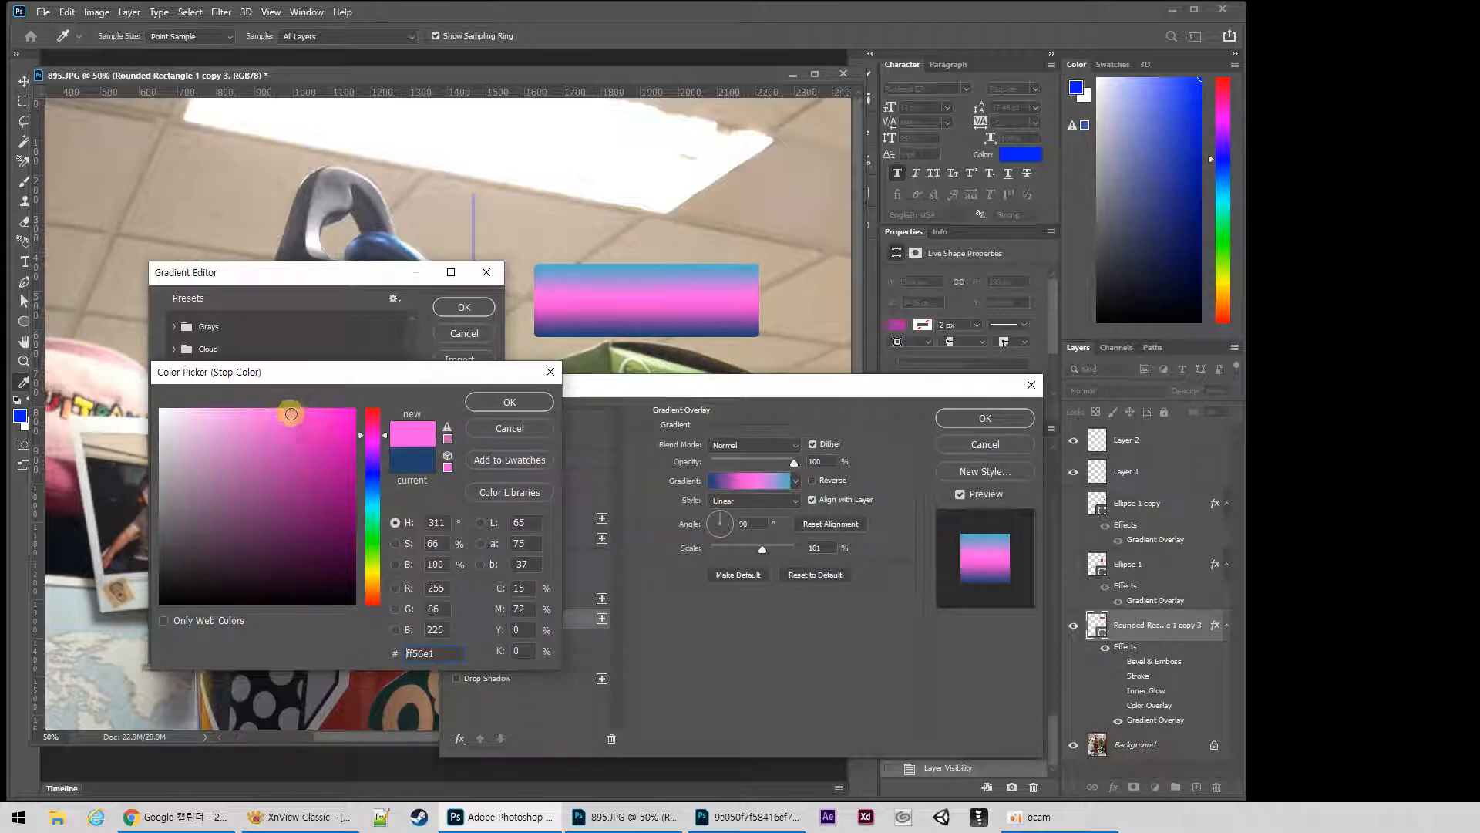
{"action": "left_click", "coordinate": [496, 402]}
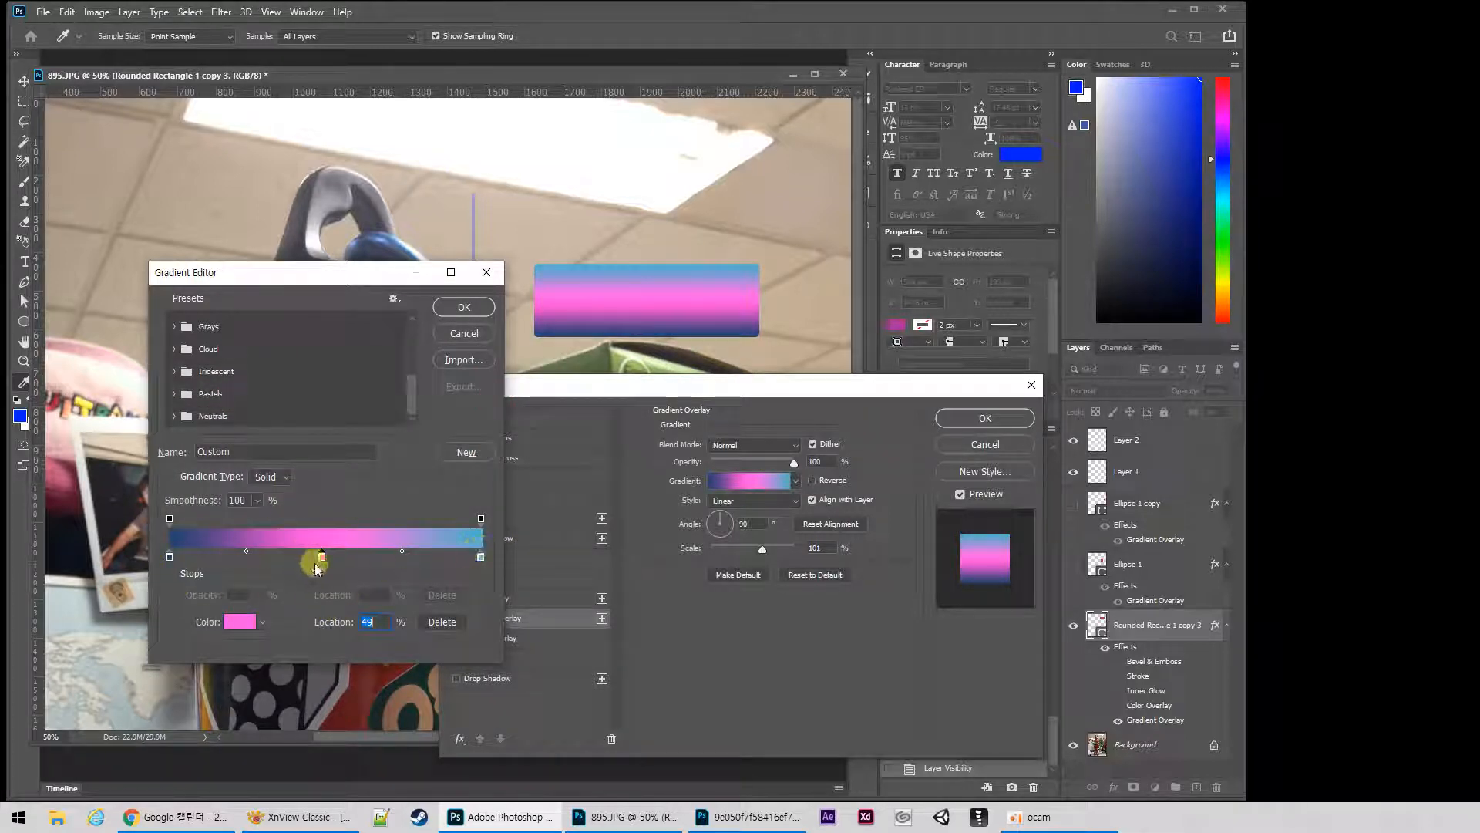
{"action": "left_click_drag", "start_coordinate": [322, 556], "coordinate": [354, 654]}
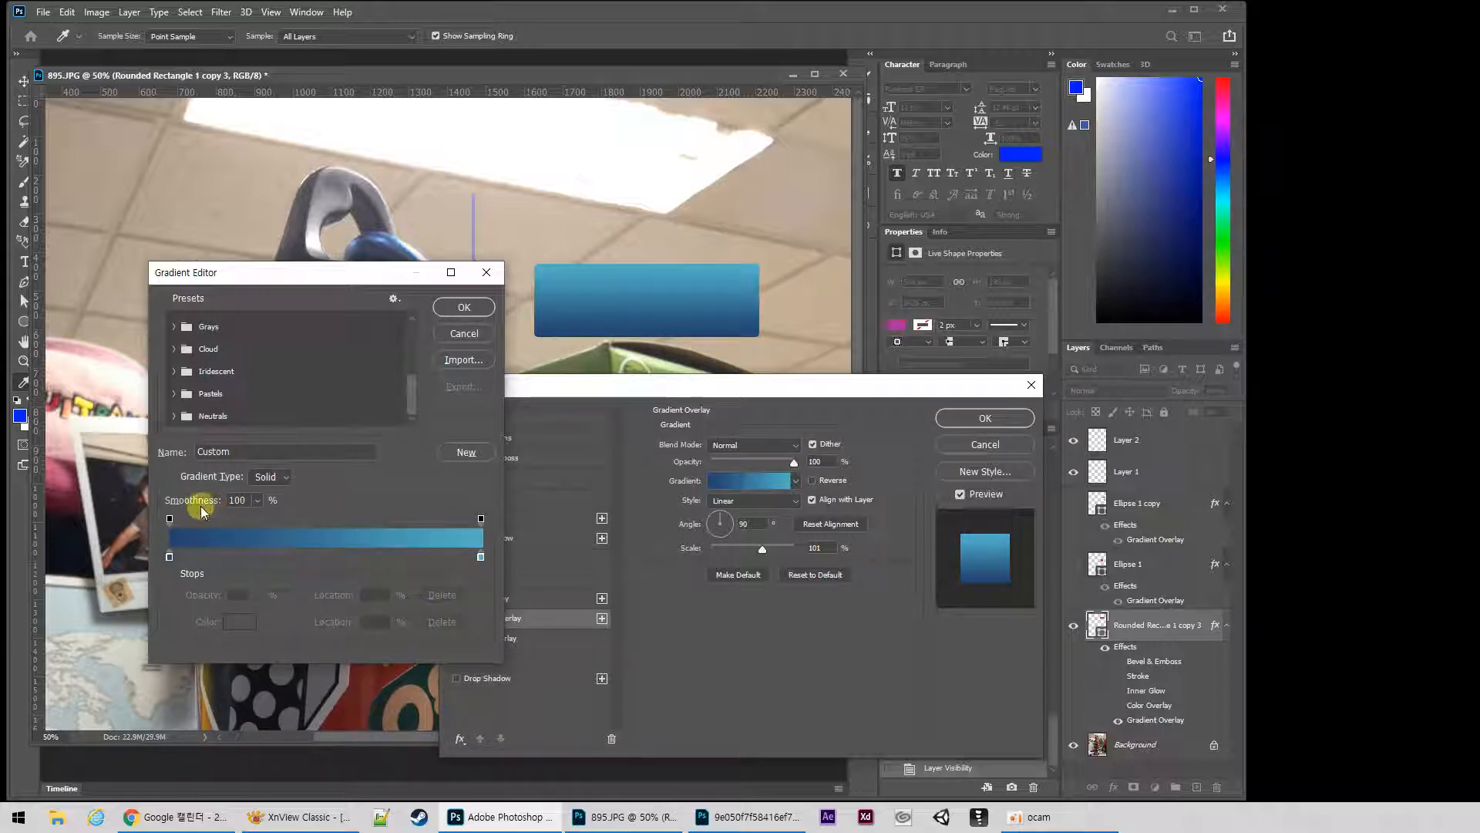
Set the start opacity stop to 0%, shift it to the gradient's middle, and place opaque stops at both ends.
{"action": "left_click", "coordinate": [171, 520]}
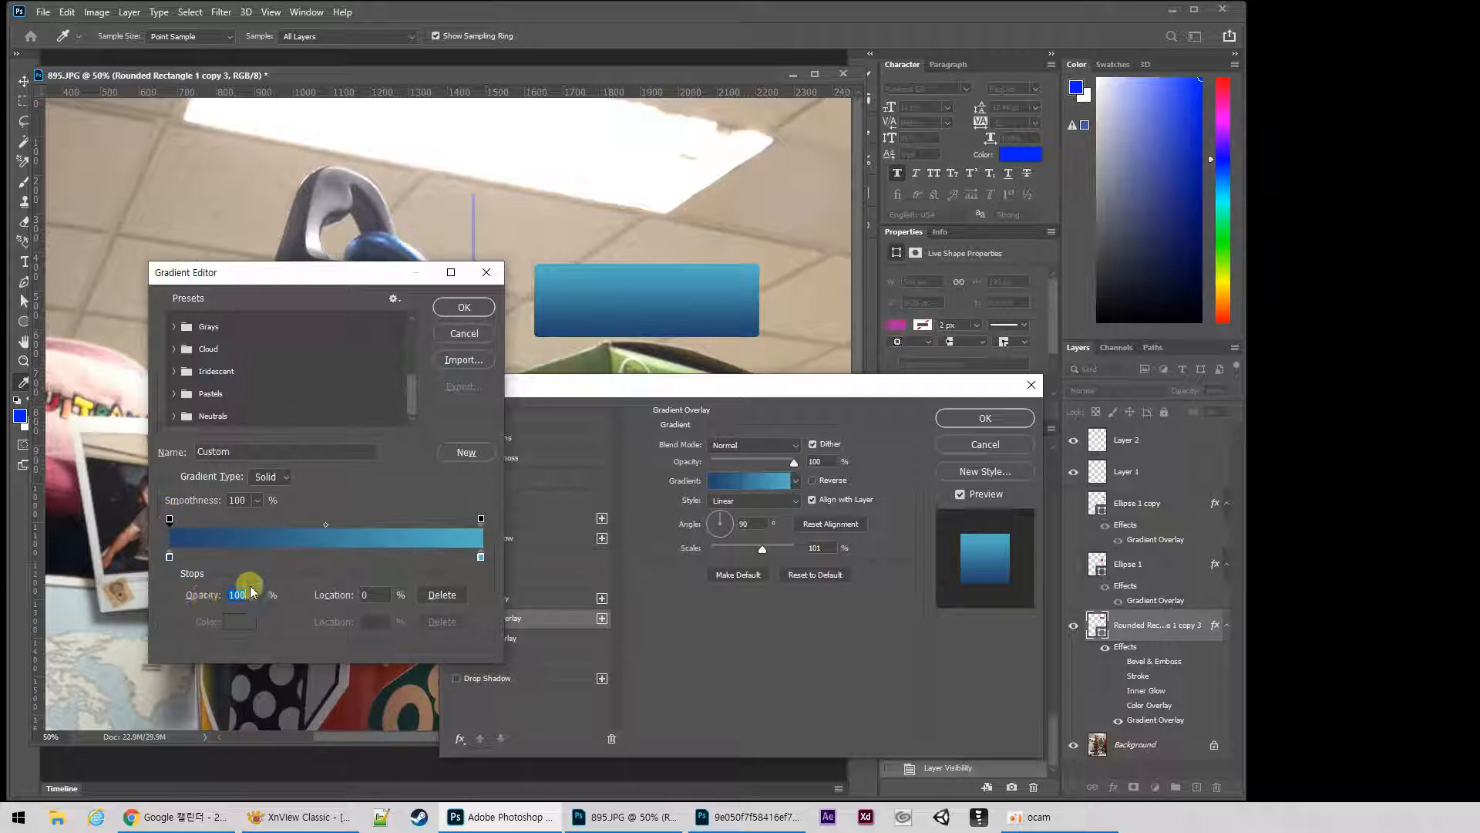
{"action": "left_click", "coordinate": [168, 521]}
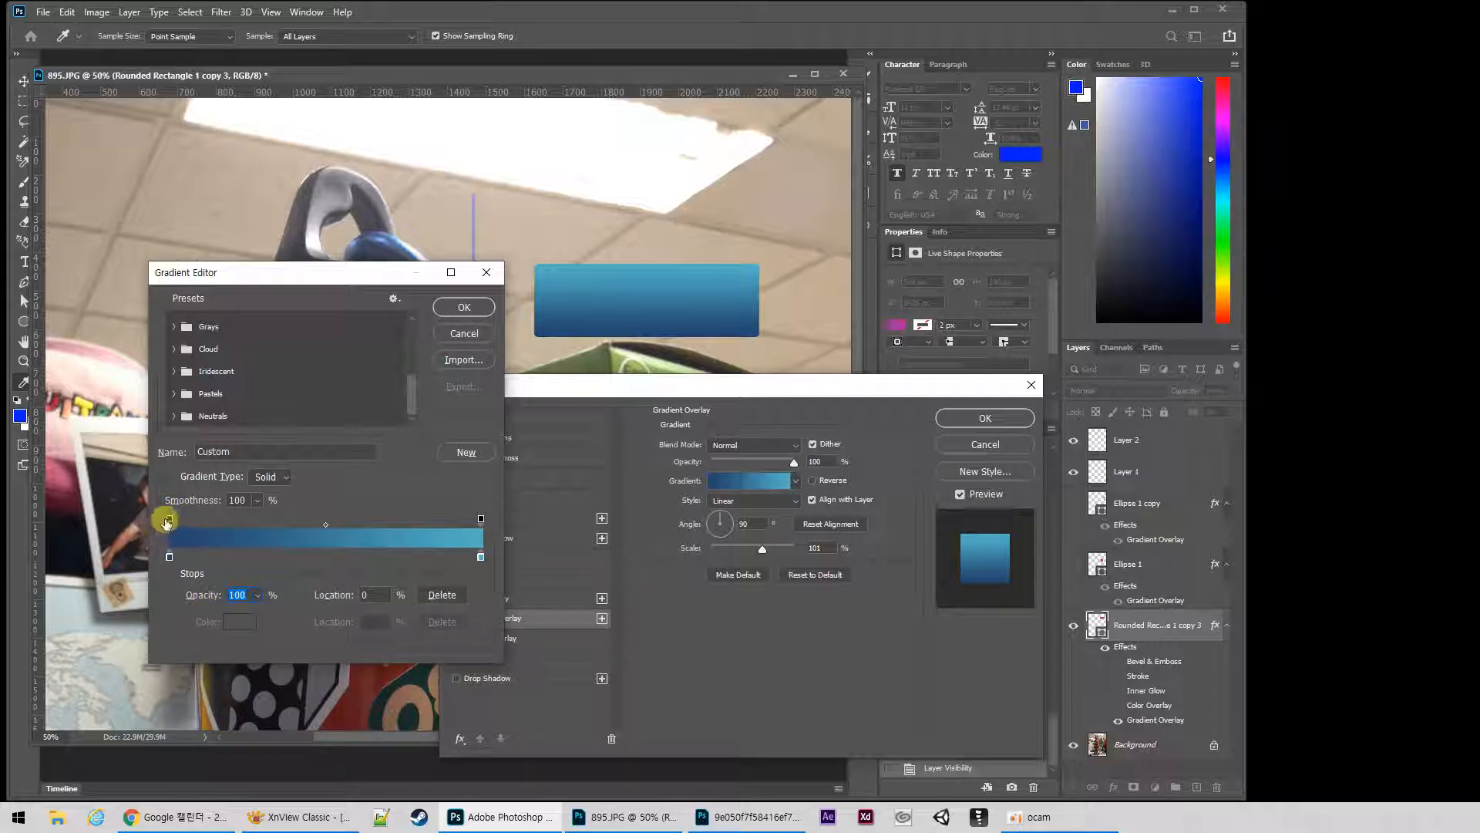
{"action": "left_click", "coordinate": [258, 594]}
{"action": "left_click_drag", "start_coordinate": [255, 617], "coordinate": [3, 648]}
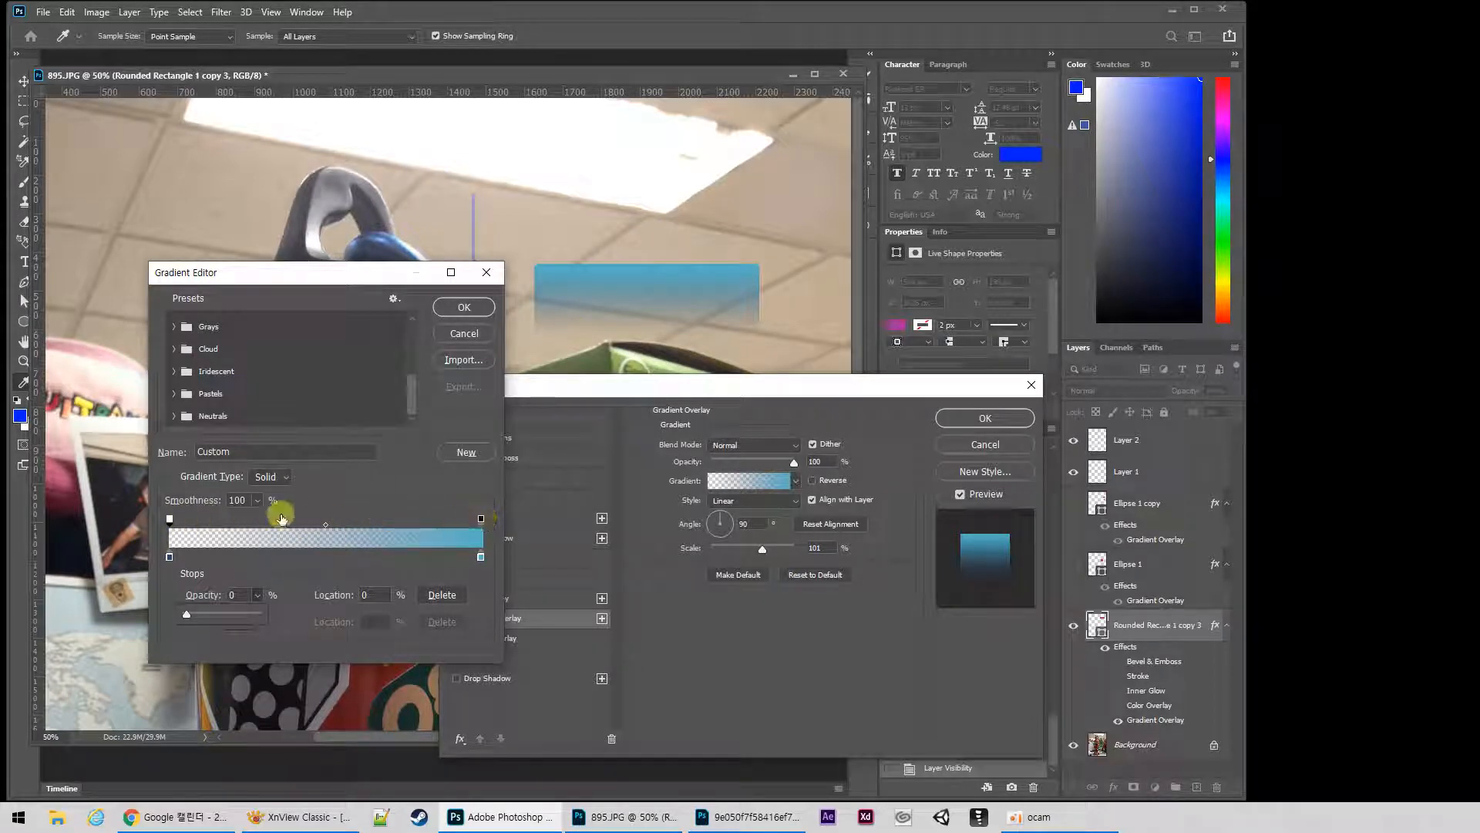
{"action": "left_click_drag", "start_coordinate": [170, 518], "coordinate": [327, 520]}
{"action": "left_click_drag", "start_coordinate": [482, 519], "coordinate": [158, 522]}
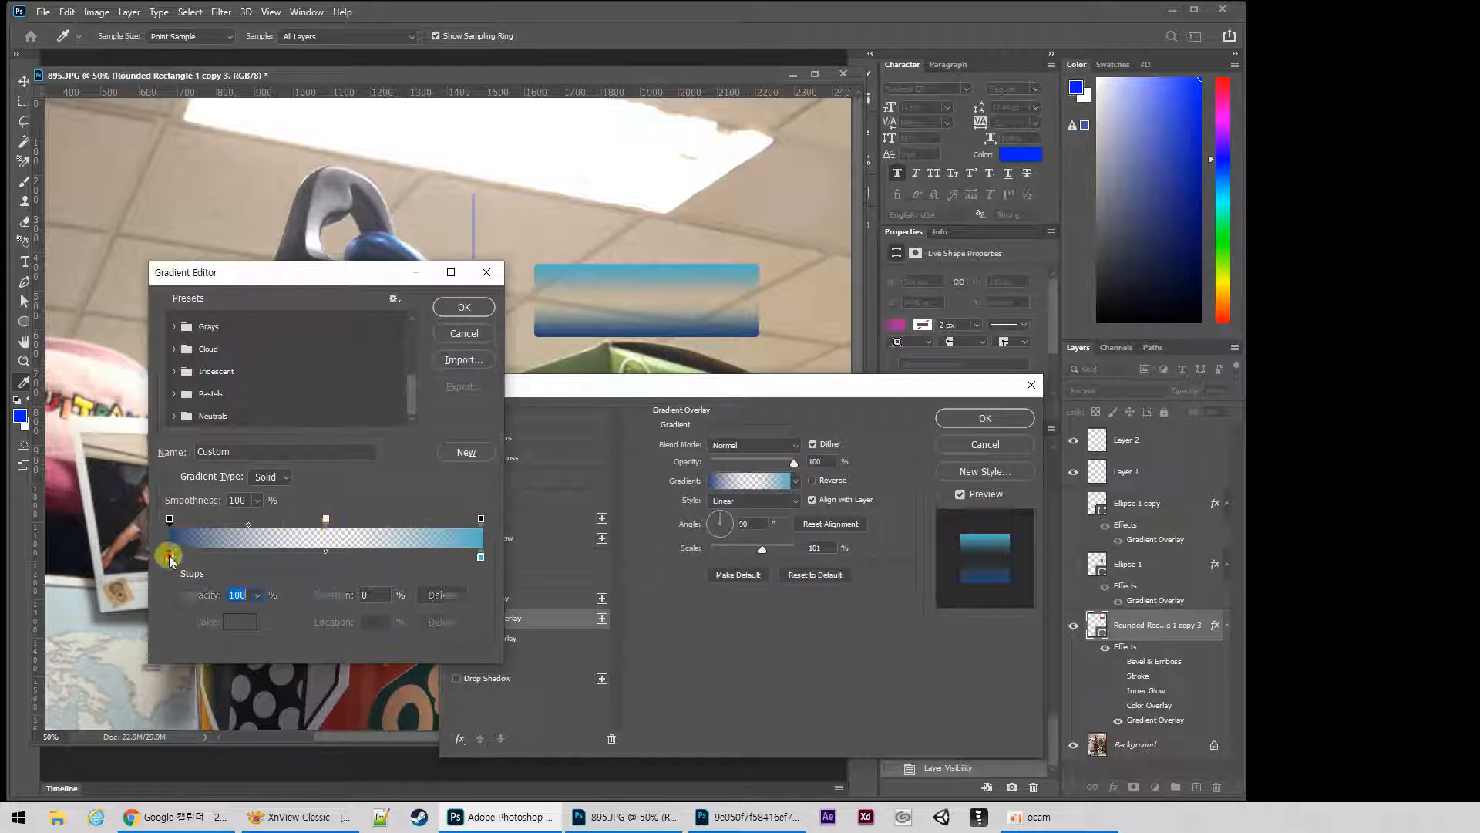
Remove the transparent opacity stop from the middle of the gradient, keeping the start colour stop at 0%.
{"action": "mouse_move", "coordinate": [169, 556]}
{"action": "left_mouse_down"}
{"action": "mouse_move", "coordinate": [211, 557]}
{"action": "mouse_move", "coordinate": [152, 552]}
{"action": "left_mouse_up"}
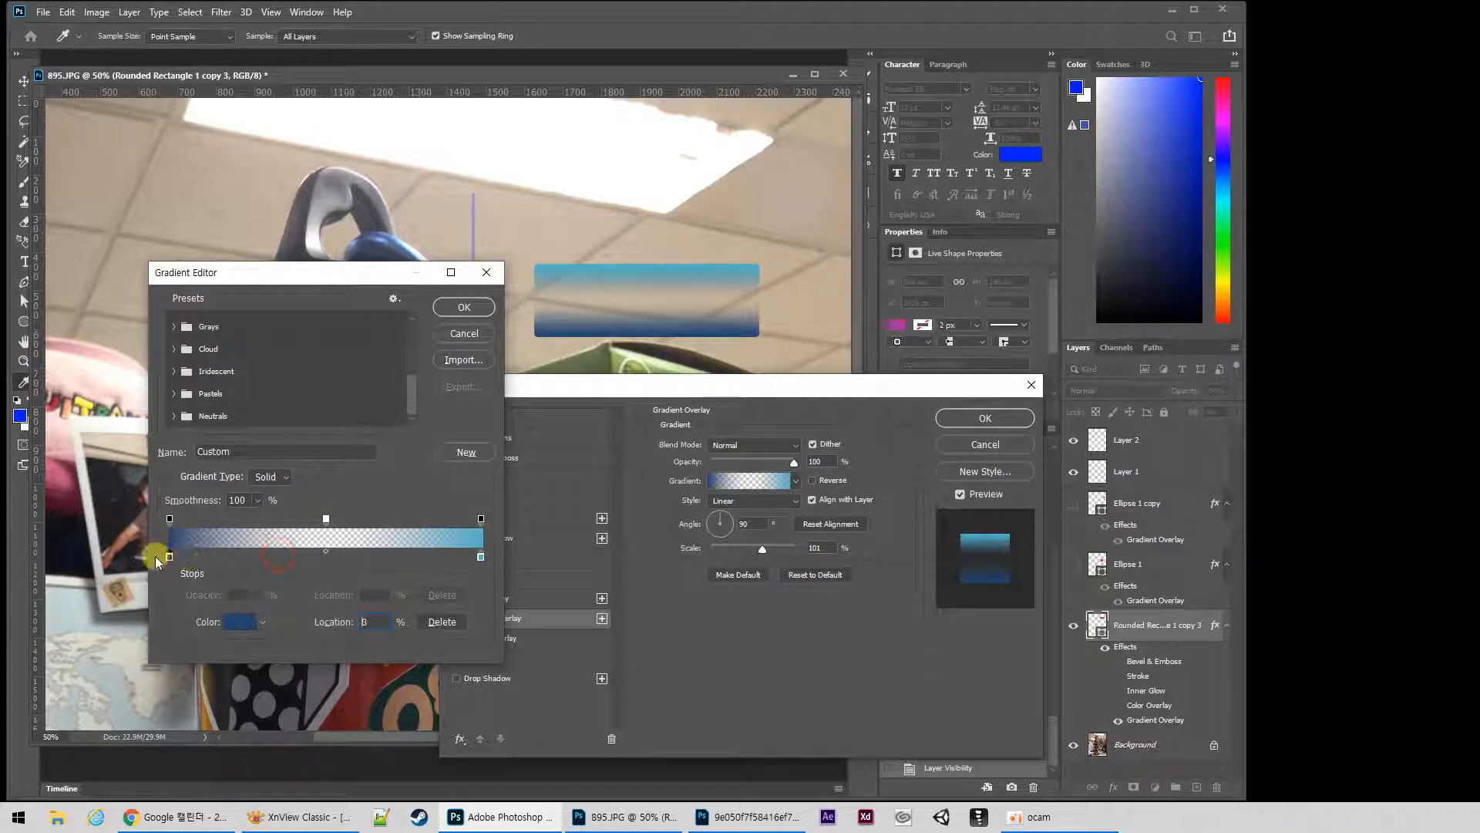
{"action": "left_click_drag", "start_coordinate": [324, 518], "coordinate": [330, 465]}
{"action": "left_click", "coordinate": [185, 542]}
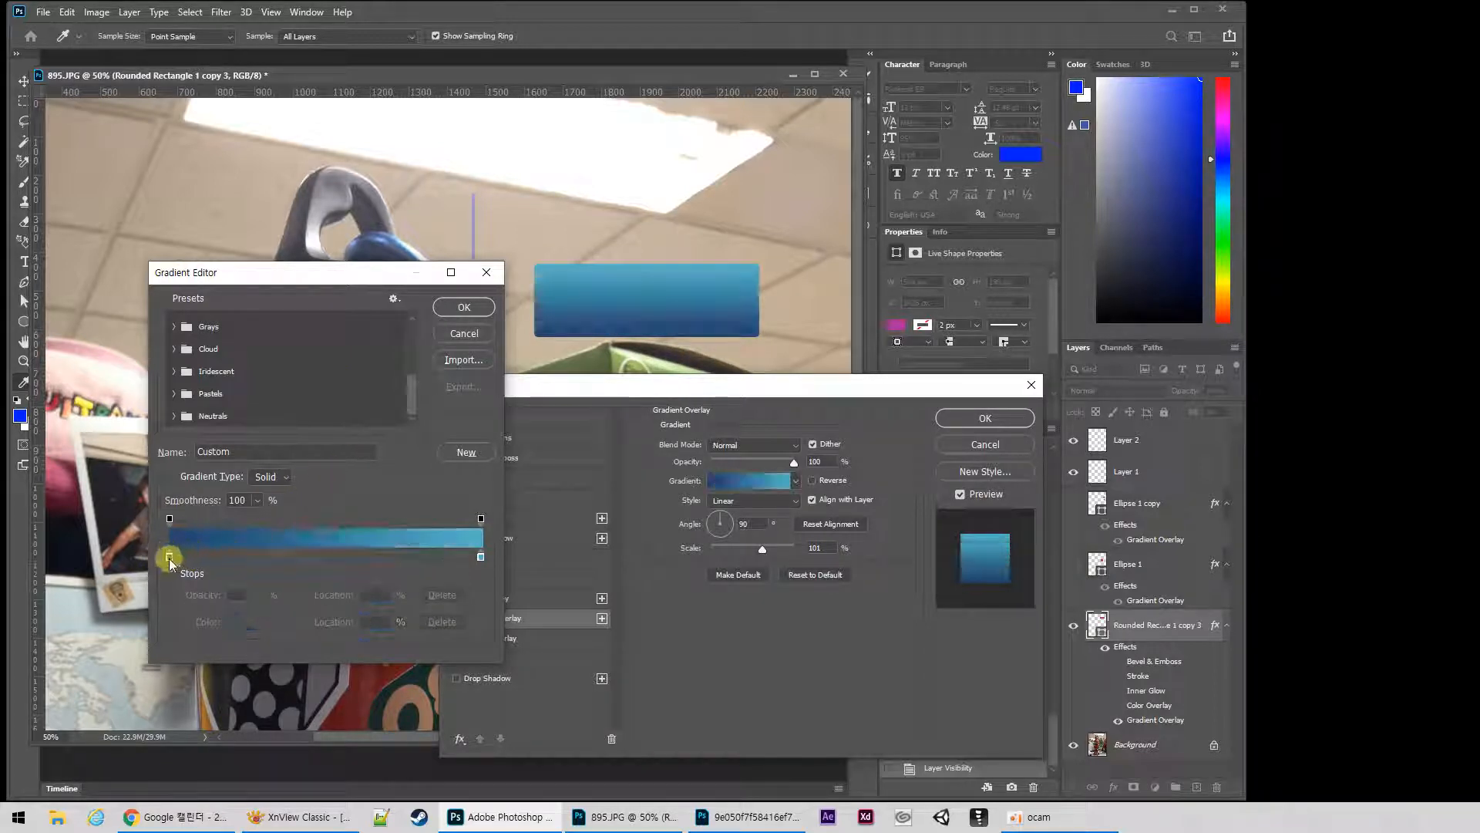
Shift the colour midpoint between the two blue stops to 76% and return it to the middle.
{"action": "left_click", "coordinate": [169, 557]}
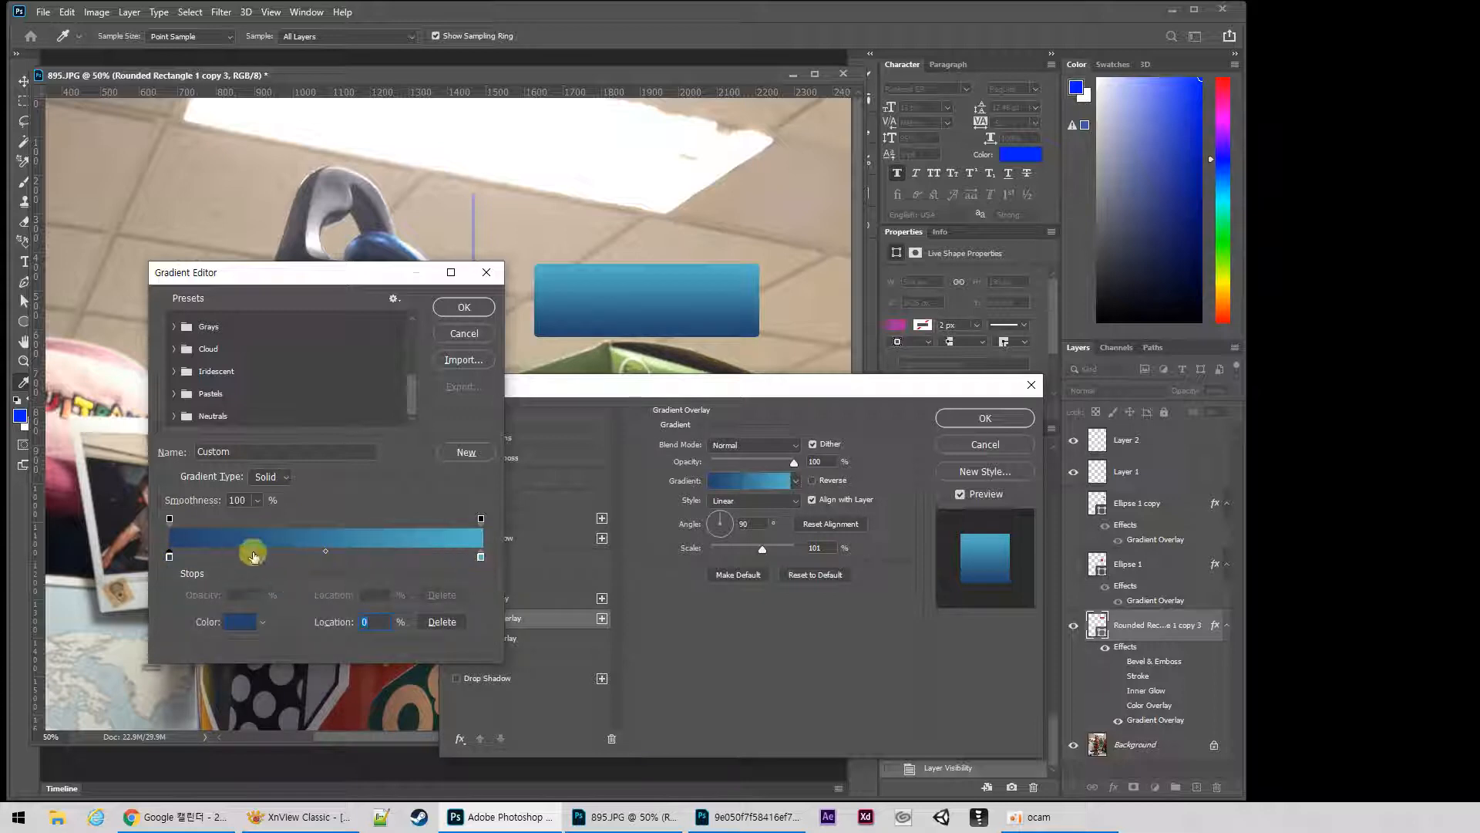
{"action": "left_click", "coordinate": [325, 551]}
{"action": "left_click_drag", "start_coordinate": [326, 552], "coordinate": [407, 554]}
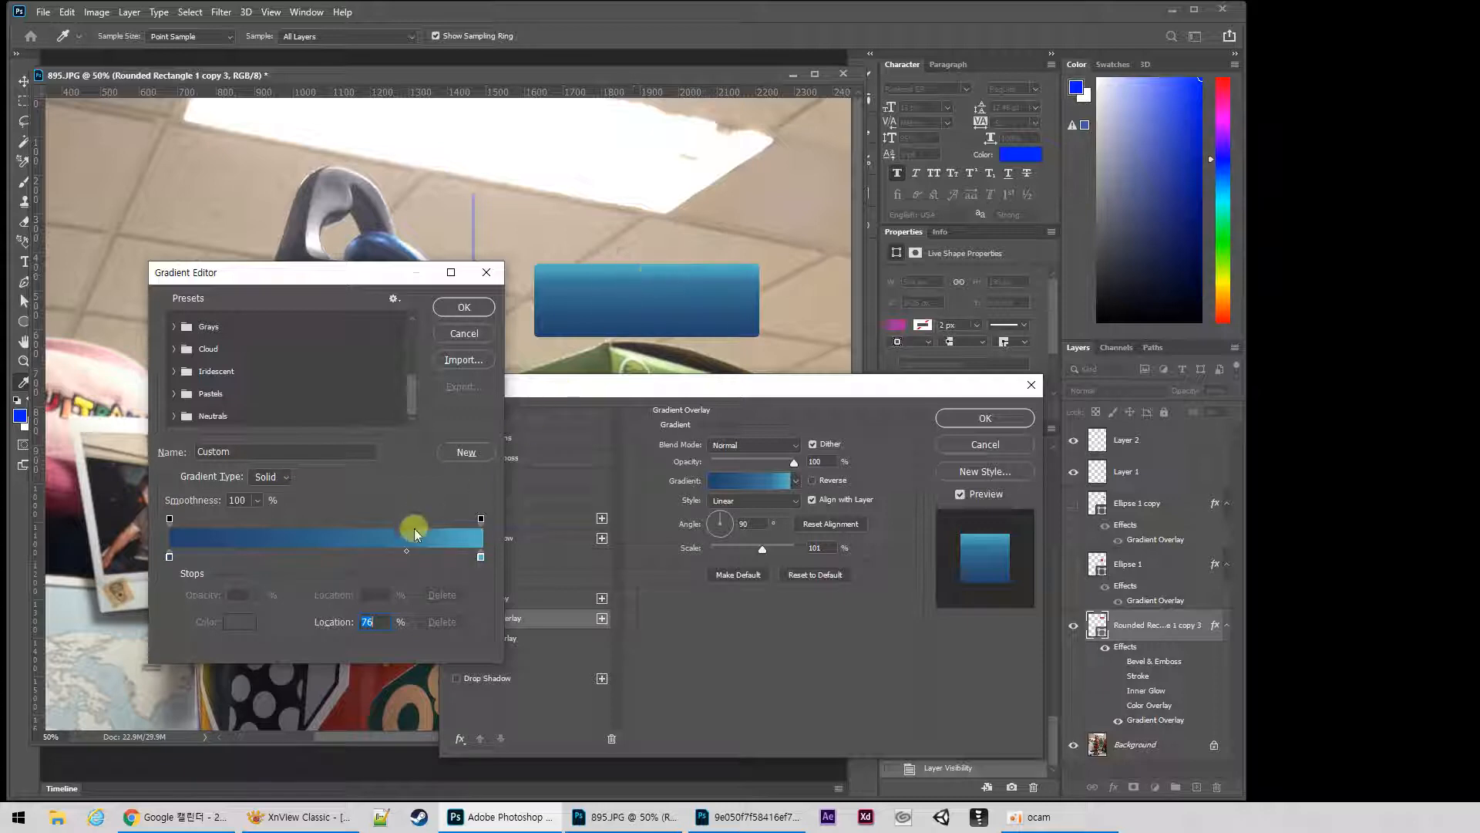
{"action": "left_click_drag", "start_coordinate": [406, 552], "coordinate": [327, 558]}
{"action": "mouse_move", "coordinate": [170, 560]}
{"action": "left_mouse_down"}
{"action": "mouse_move", "coordinate": [383, 558]}
{"action": "mouse_move", "coordinate": [169, 557]}
{"action": "left_mouse_up"}
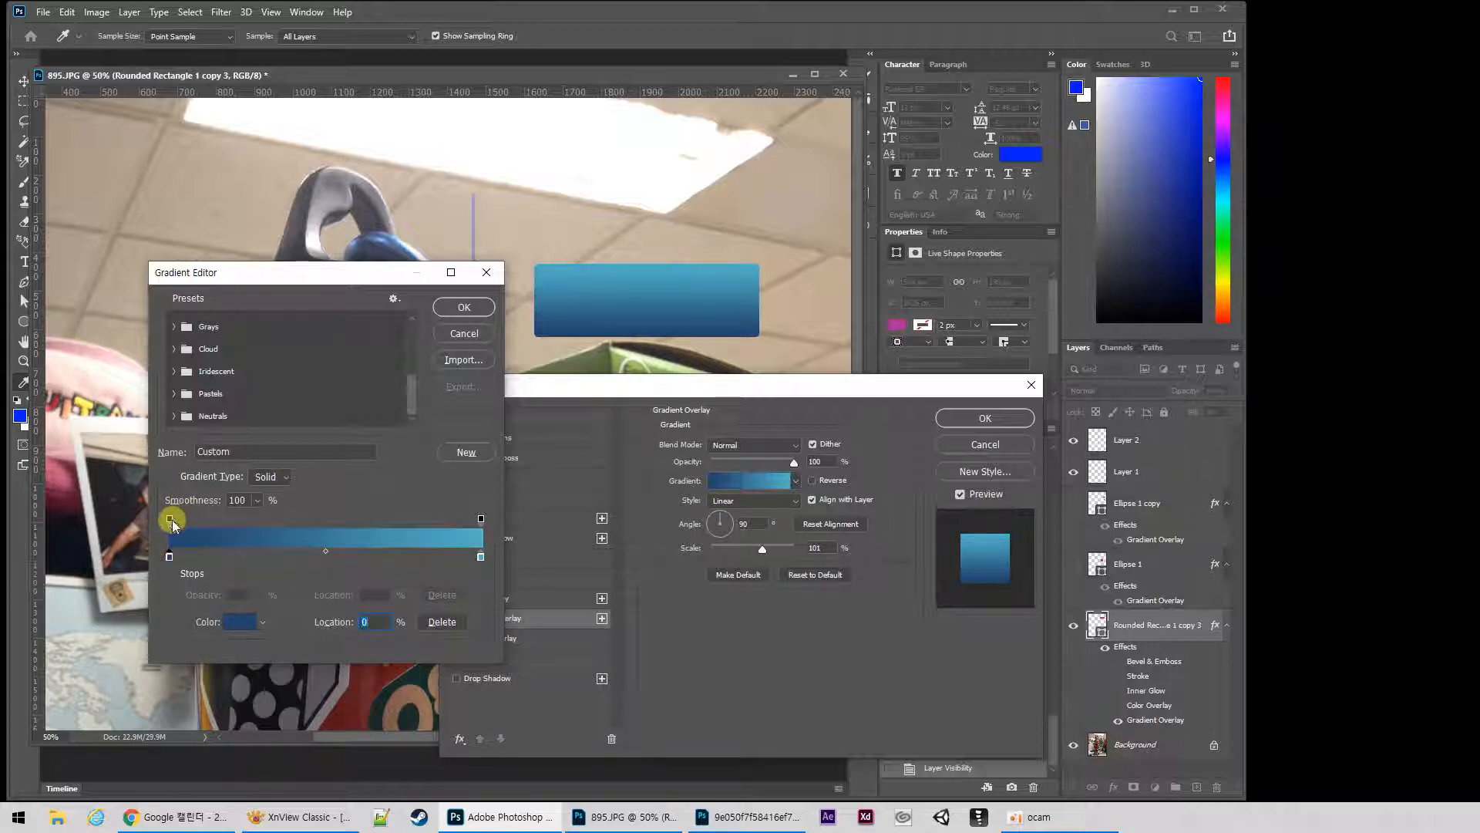
Set the opacity of the gradient's start opacity stop to 0%.
{"action": "left_click", "coordinate": [169, 519]}
{"action": "left_click", "coordinate": [257, 594]}
{"action": "left_click_drag", "start_coordinate": [257, 613], "coordinate": [151, 526]}
Try the end opacity stop at 37%, return it to location 100%, and apply the gradient overlay.
{"action": "left_click_drag", "start_coordinate": [481, 520], "coordinate": [304, 521]}
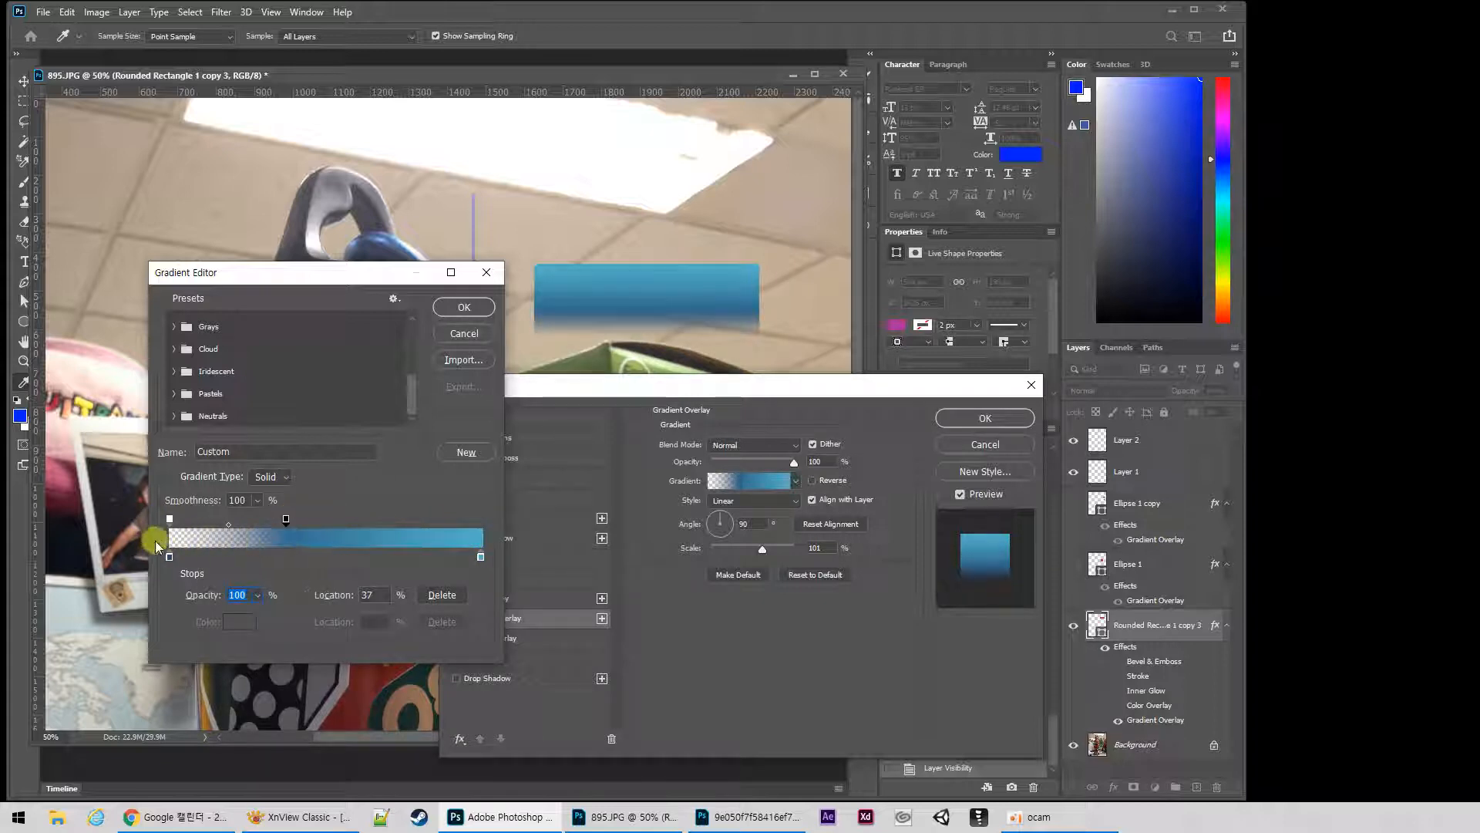
{"action": "left_click", "coordinate": [620, 260]}
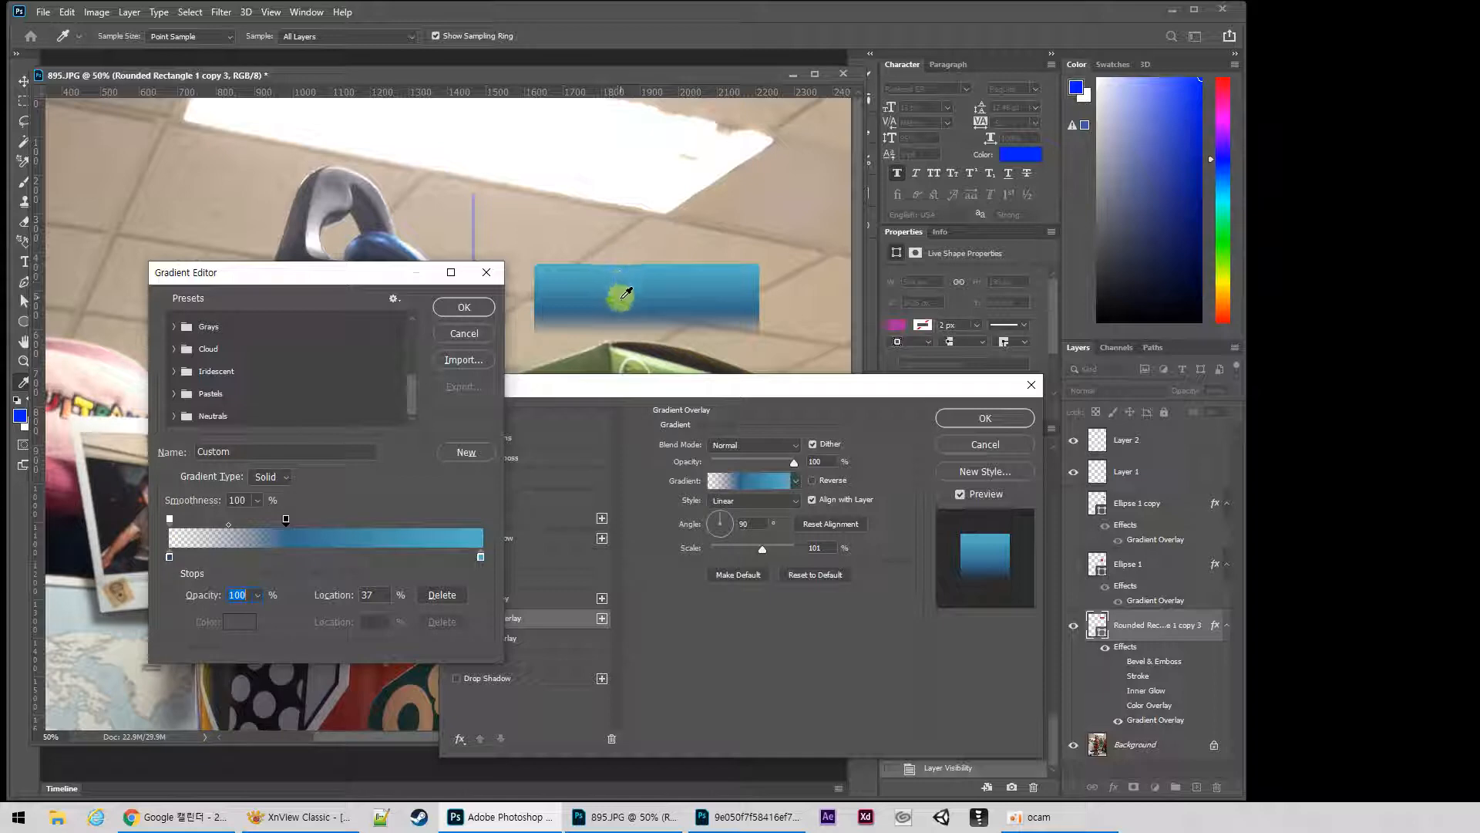
{"action": "left_click_drag", "start_coordinate": [287, 518], "coordinate": [492, 515]}
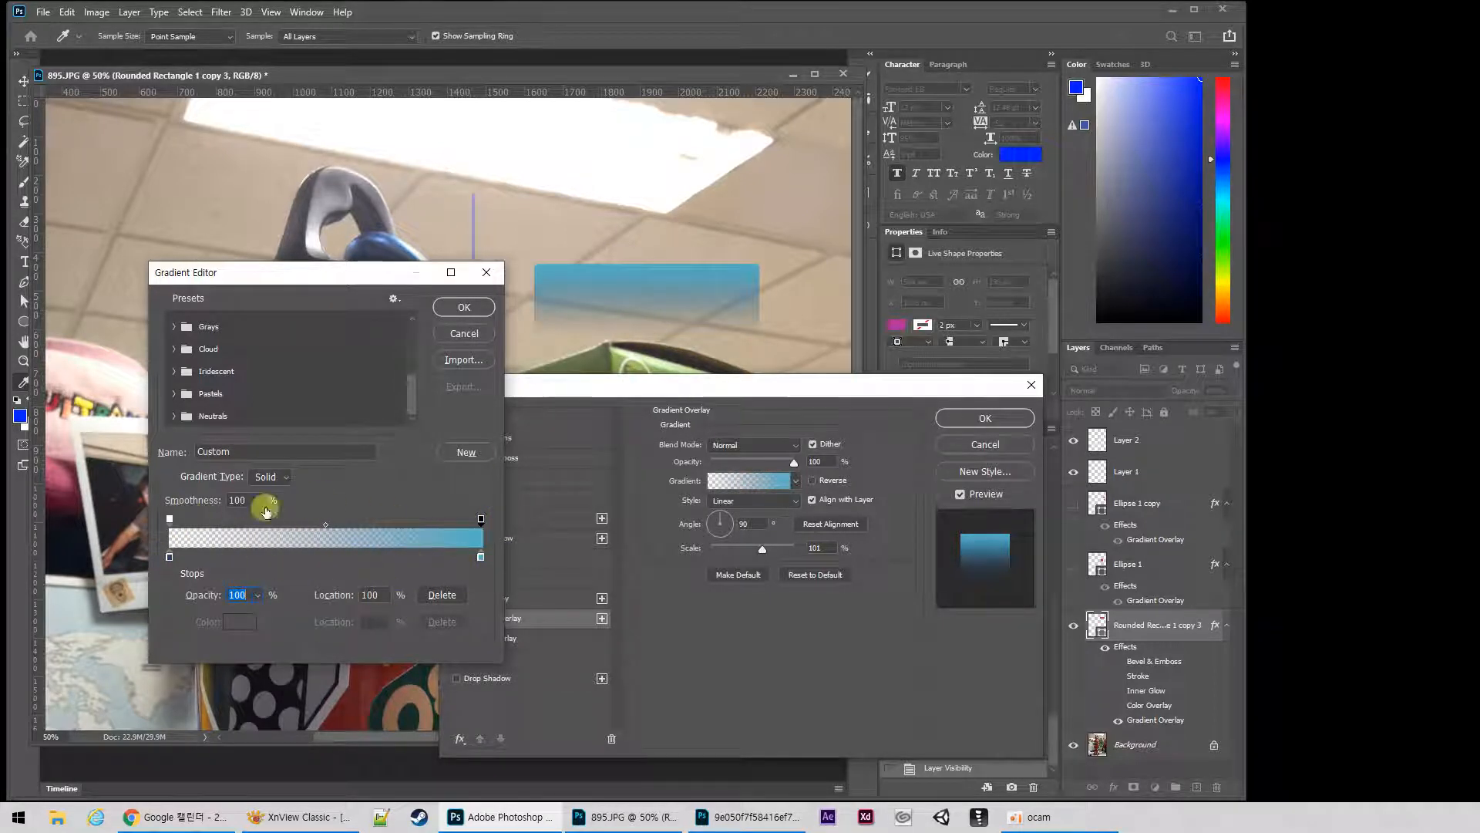
{"action": "left_click", "coordinate": [464, 307]}
{"action": "left_click", "coordinate": [985, 418]}
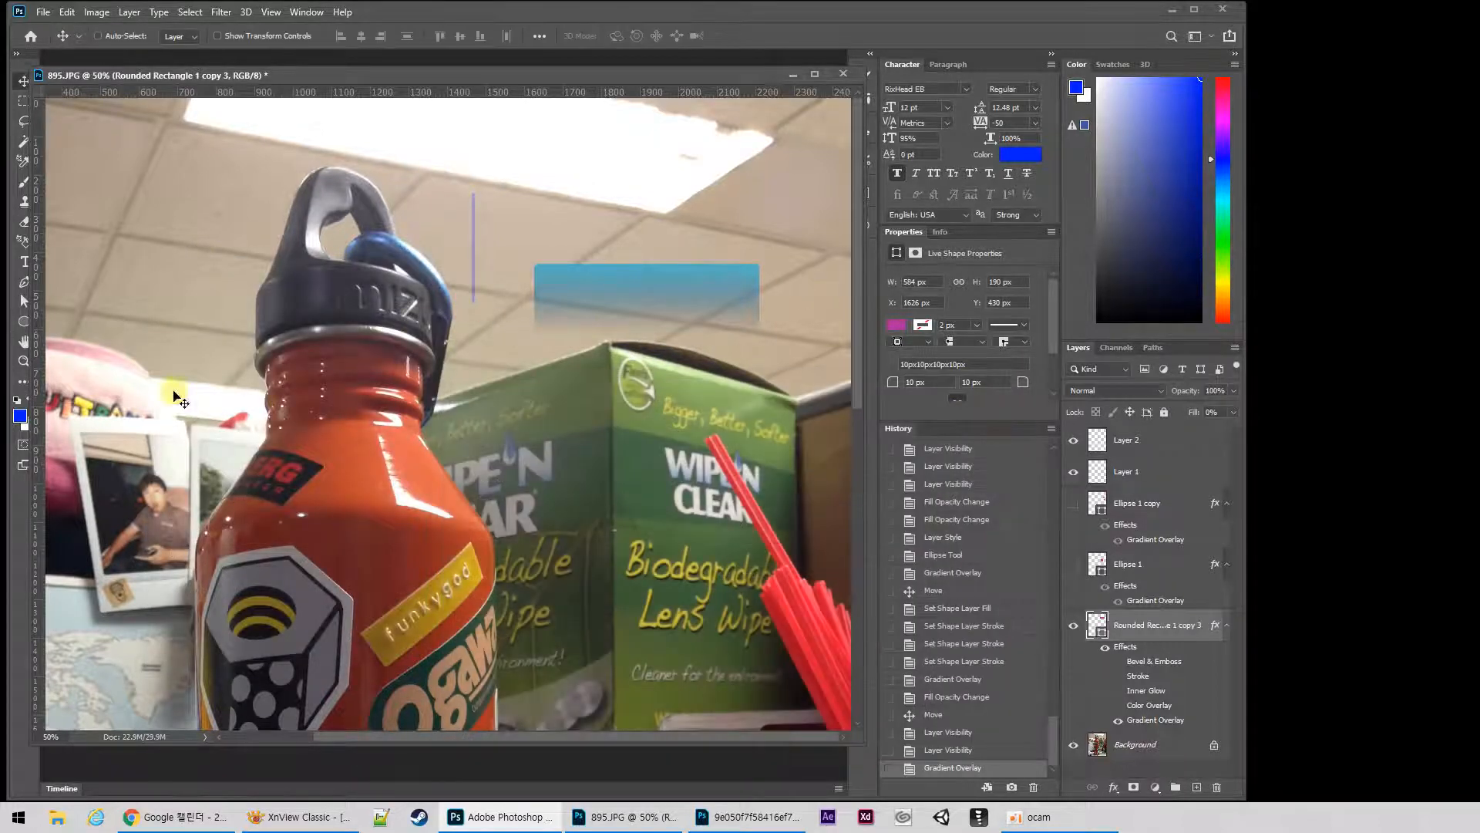
Draw a thin rectangle about 766 px wide across the green box and set its height to 1 px.
{"action": "left_click_drag", "start_coordinate": [29, 355], "coordinate": [82, 355]}
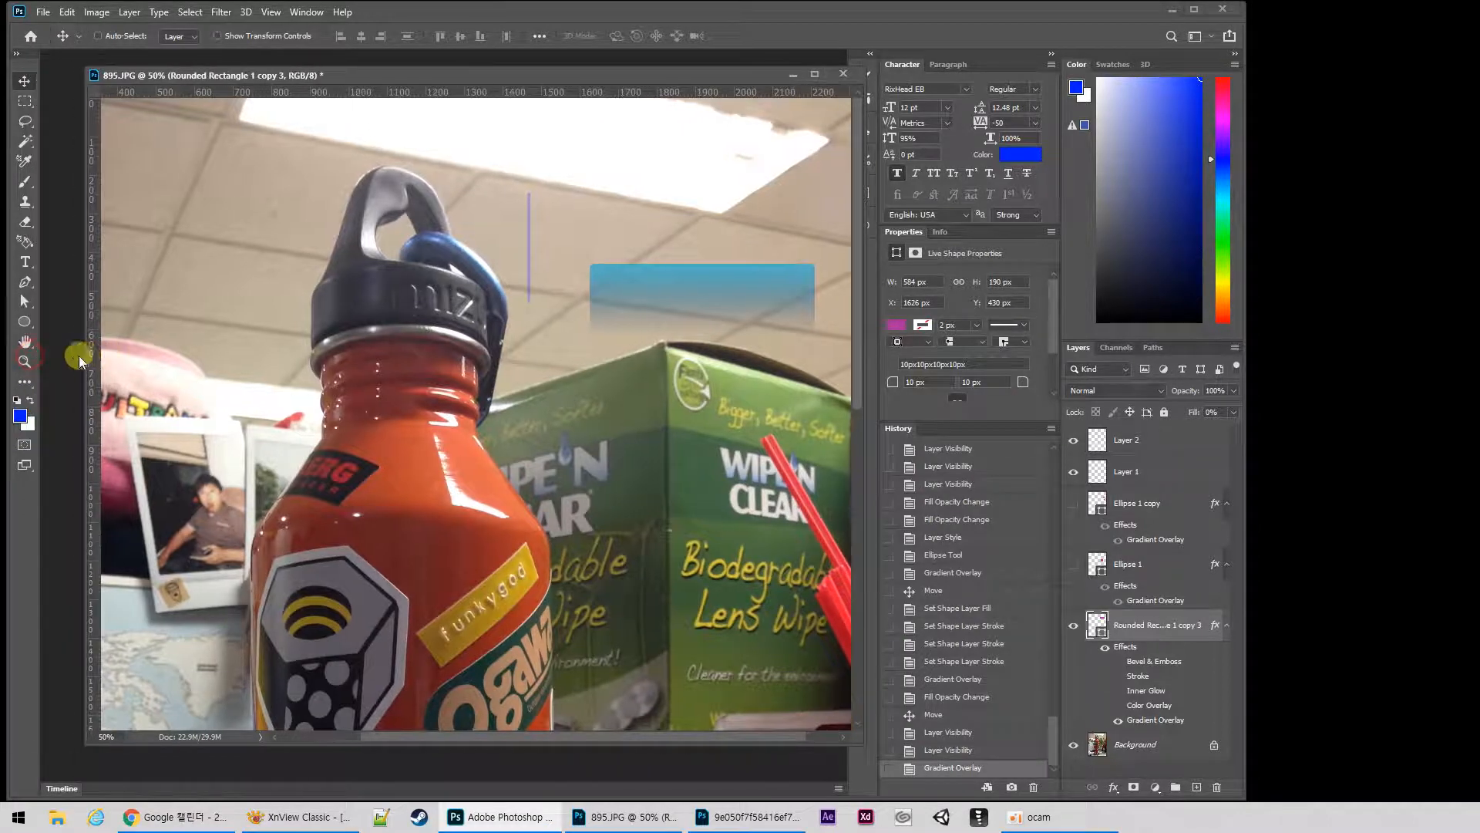
{"action": "left_click", "coordinate": [25, 321]}
{"action": "left_click", "coordinate": [85, 323]}
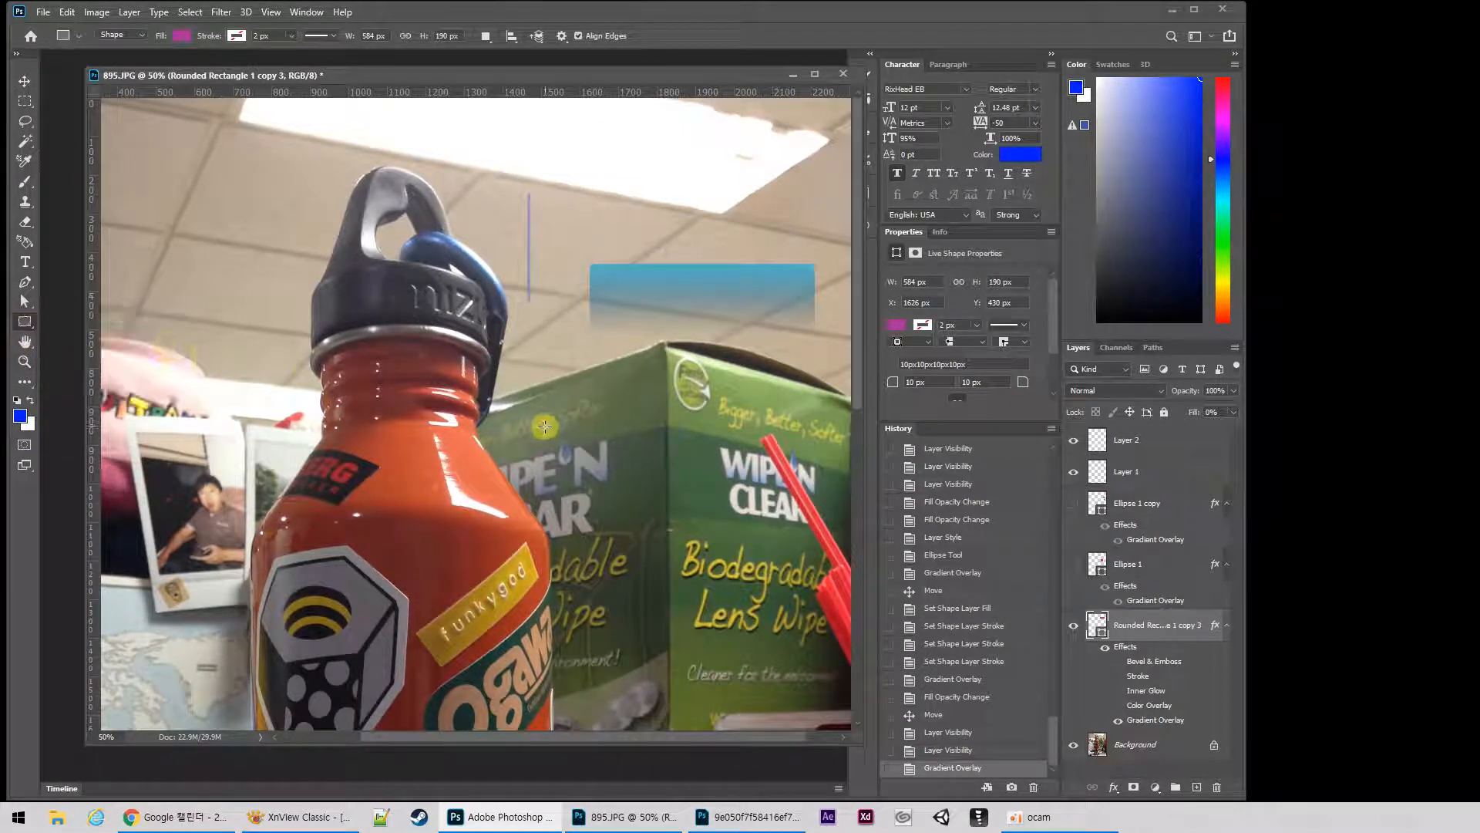
{"action": "left_click_drag", "start_coordinate": [536, 428], "coordinate": [828, 429]}
{"action": "left_click", "coordinate": [1020, 281]}
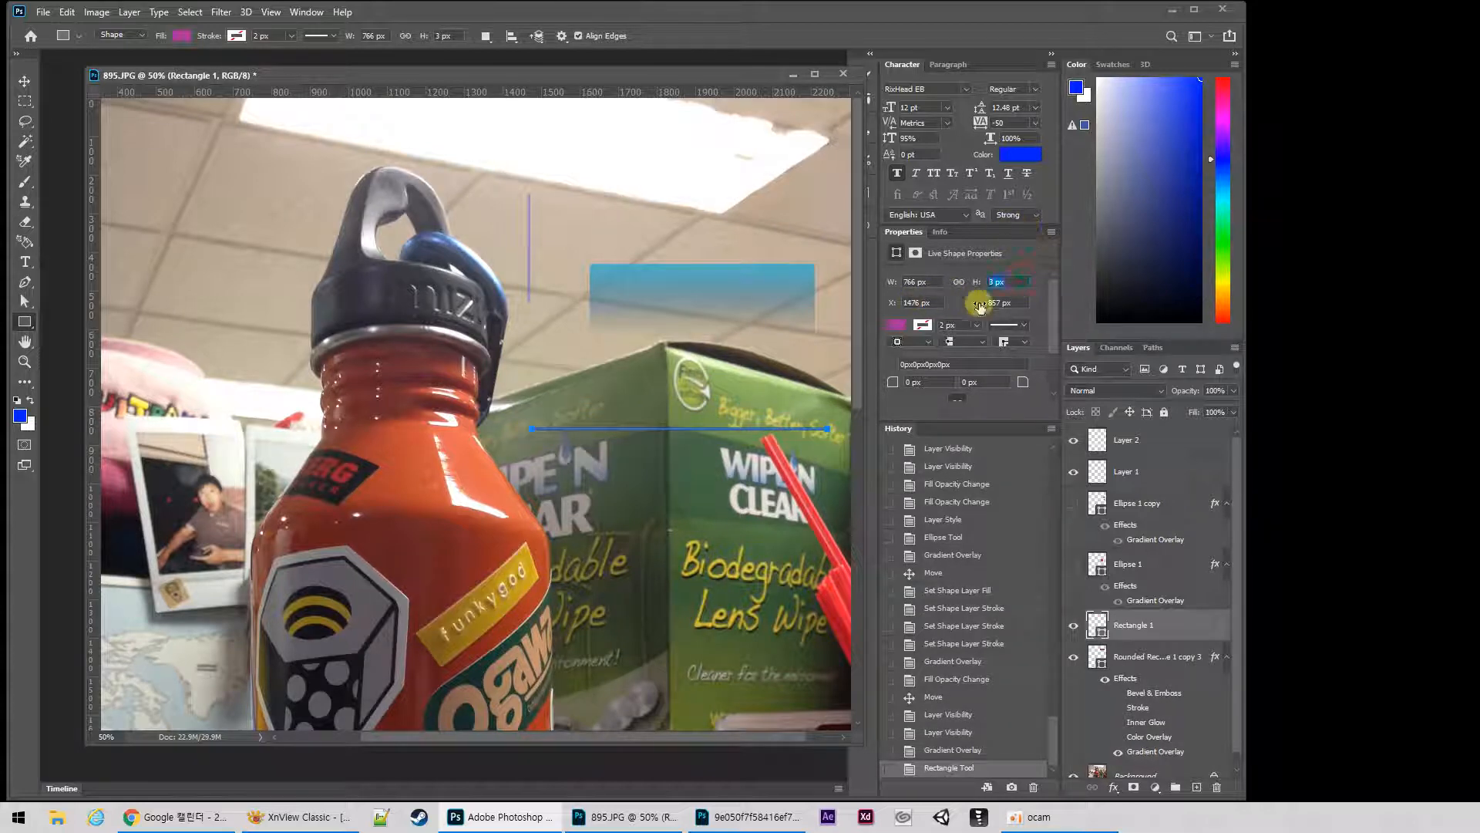
{"action": "type", "text": "1"}
{"action": "key", "text": "Return"}
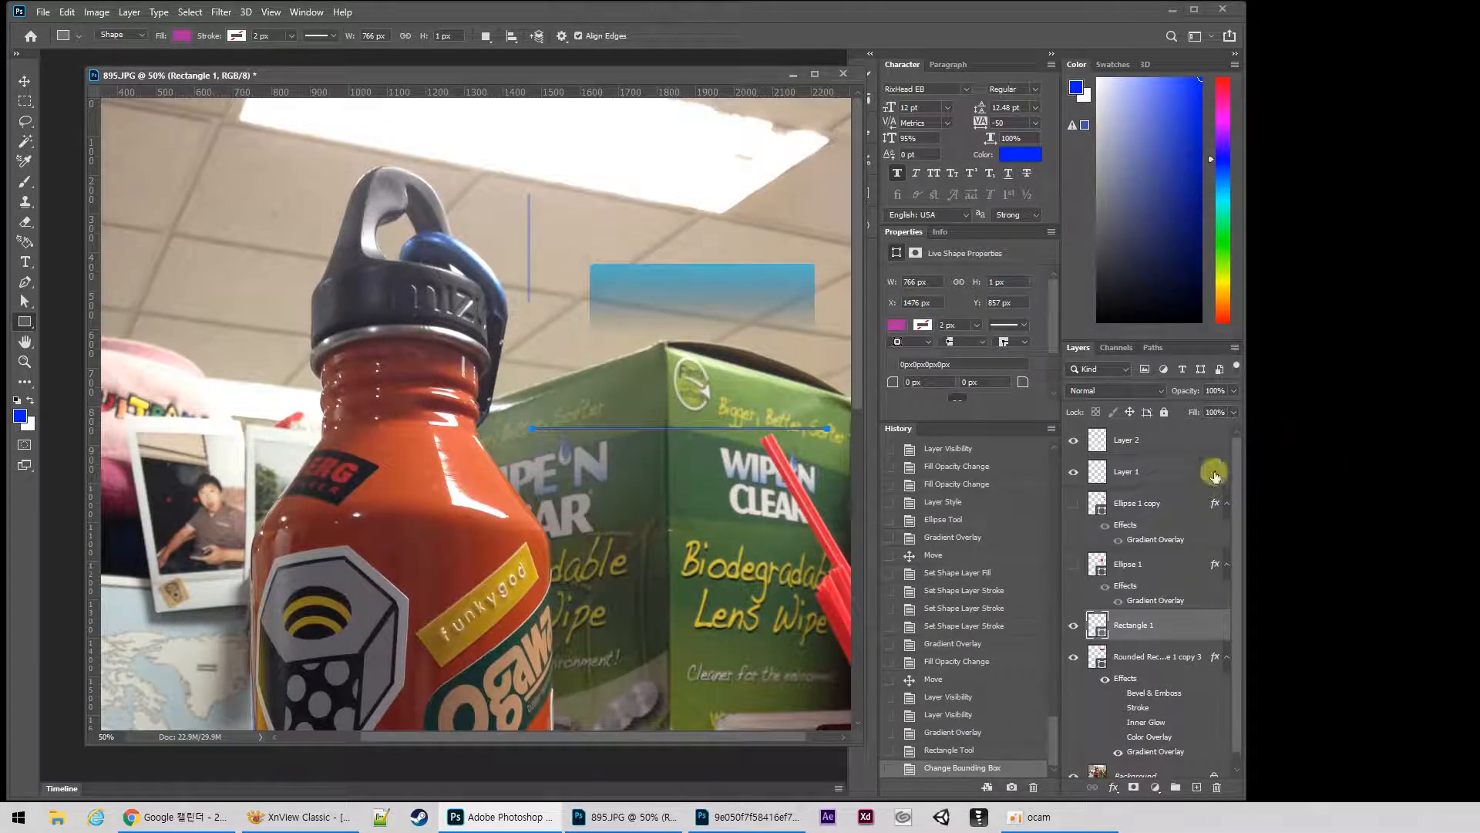
Set the thin rectangle layer's fill opacity to 0% and enable Gradient Overlay on it.
{"action": "left_click_drag", "start_coordinate": [1127, 432], "coordinate": [1209, 628]}
{"action": "double_click", "coordinate": [1209, 628]}
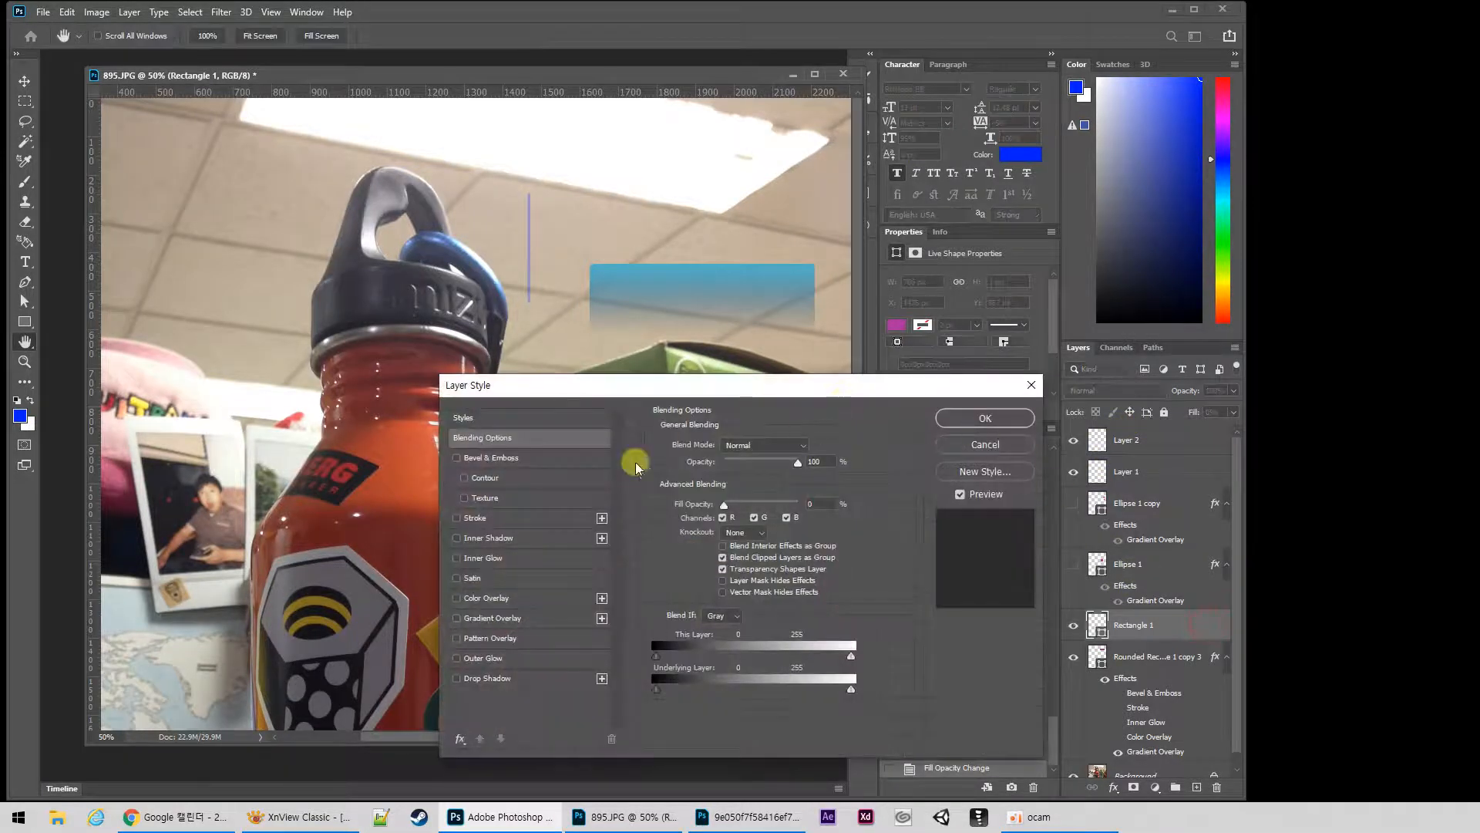
{"action": "left_click_drag", "start_coordinate": [670, 391], "coordinate": [874, 478]}
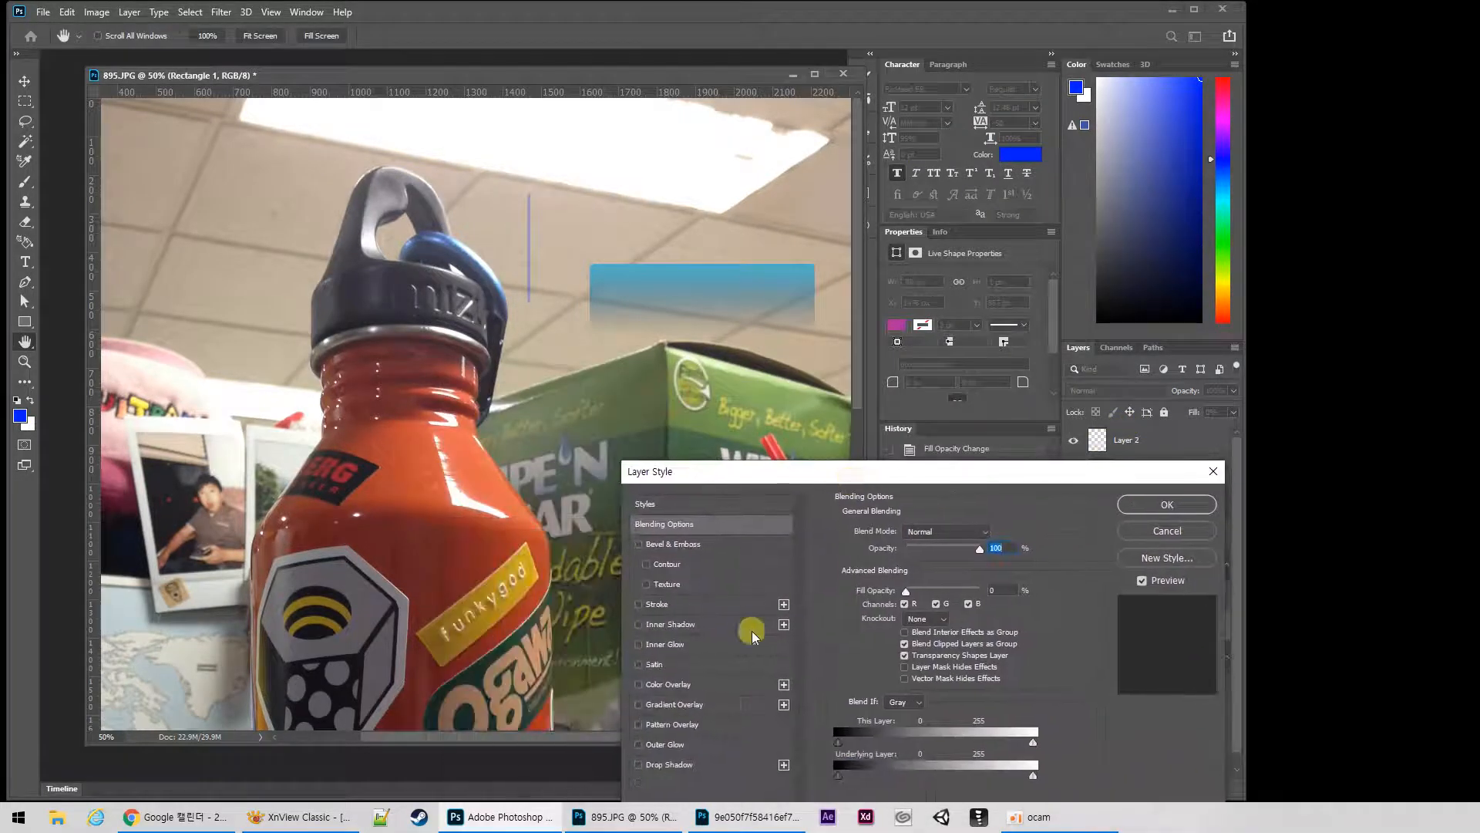
{"action": "left_click", "coordinate": [676, 705]}
Change the overlay gradient's end colour stop to white and remove its start colour stop.
{"action": "left_click", "coordinate": [915, 574]}
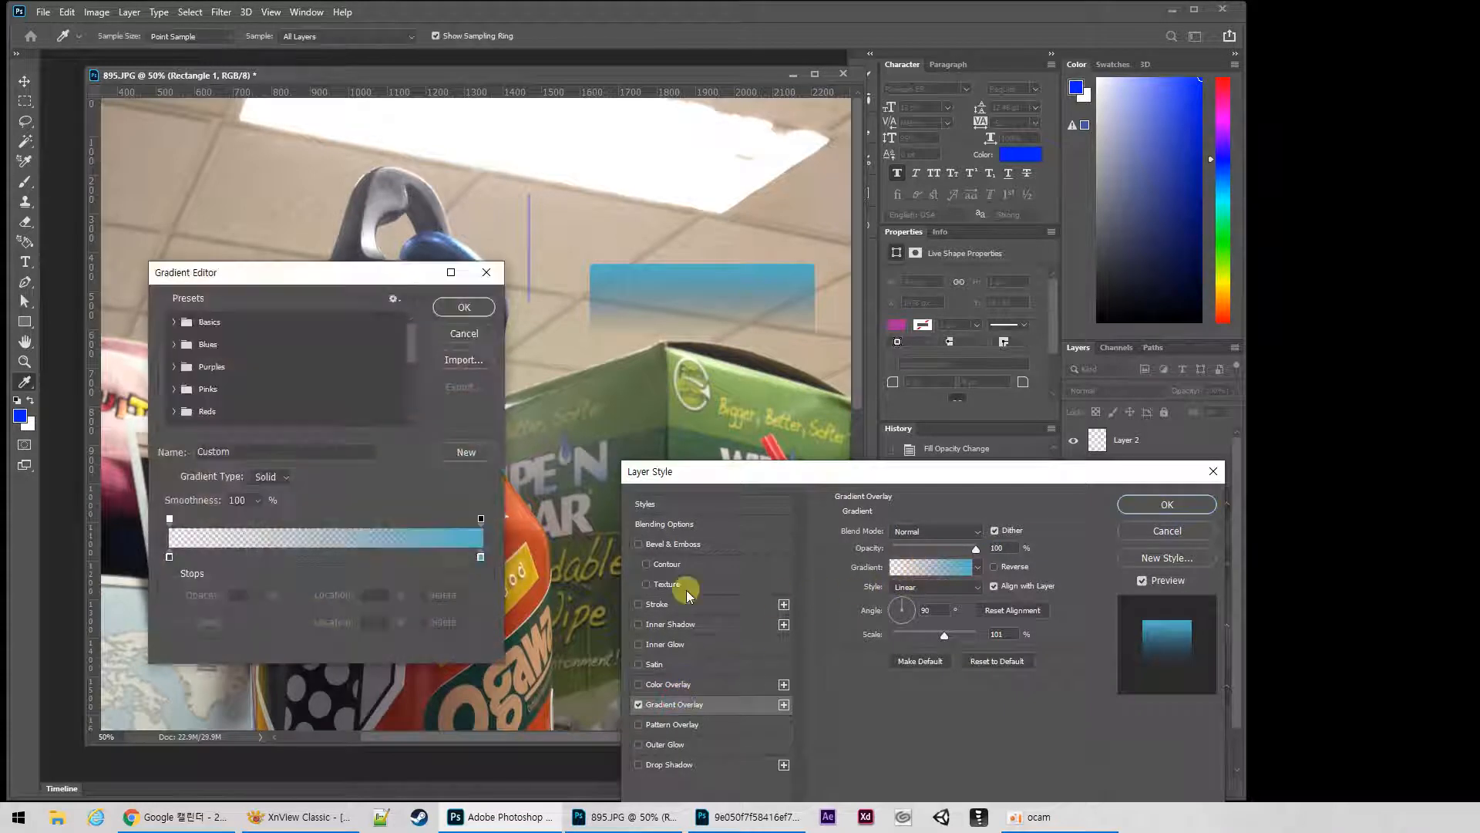
{"action": "left_click", "coordinate": [482, 556]}
{"action": "left_click", "coordinate": [239, 621]}
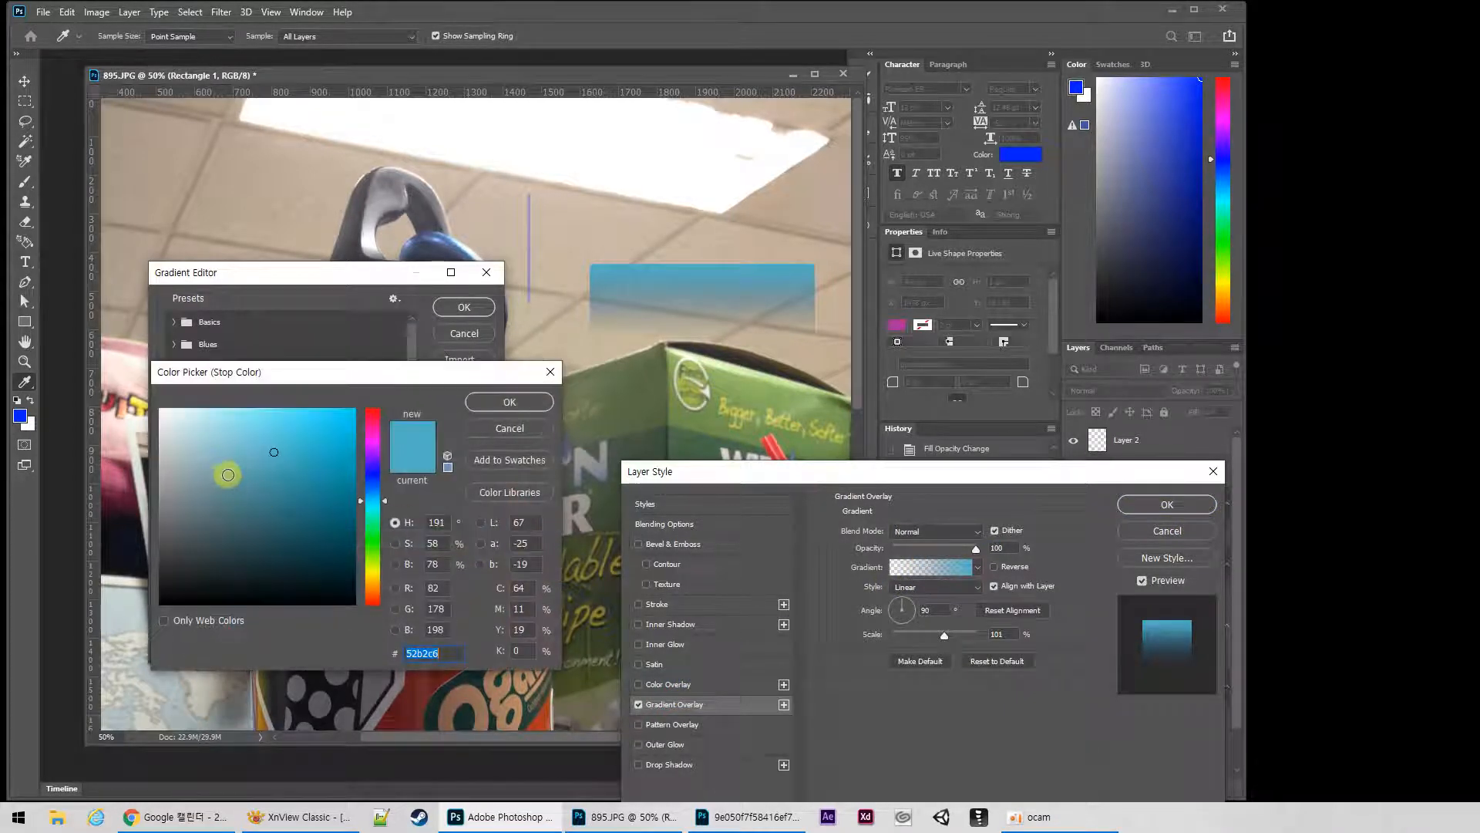
{"action": "left_click_drag", "start_coordinate": [224, 473], "coordinate": [160, 410]}
{"action": "left_click", "coordinate": [507, 402]}
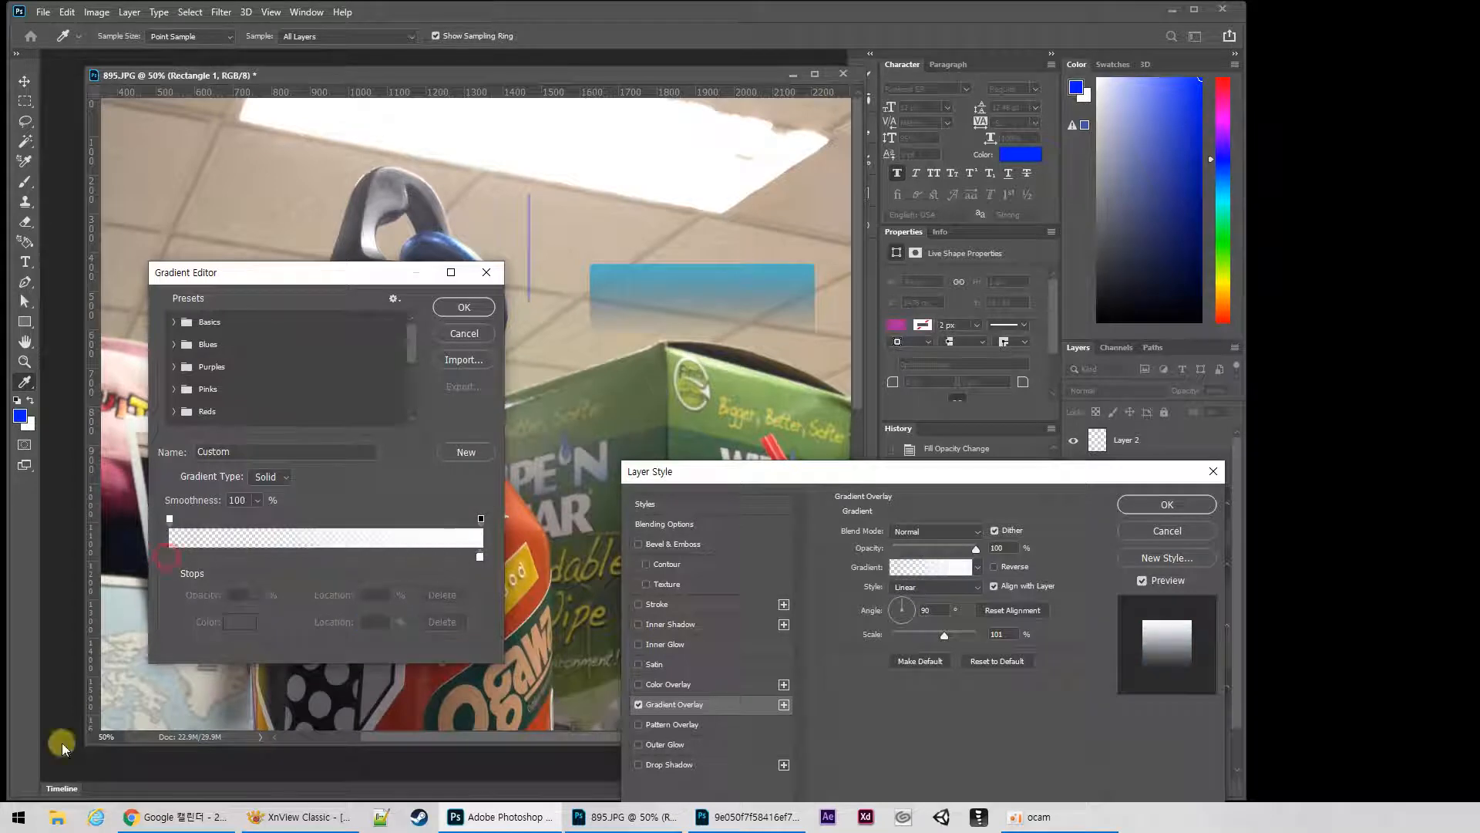
{"action": "left_click", "coordinate": [480, 558]}
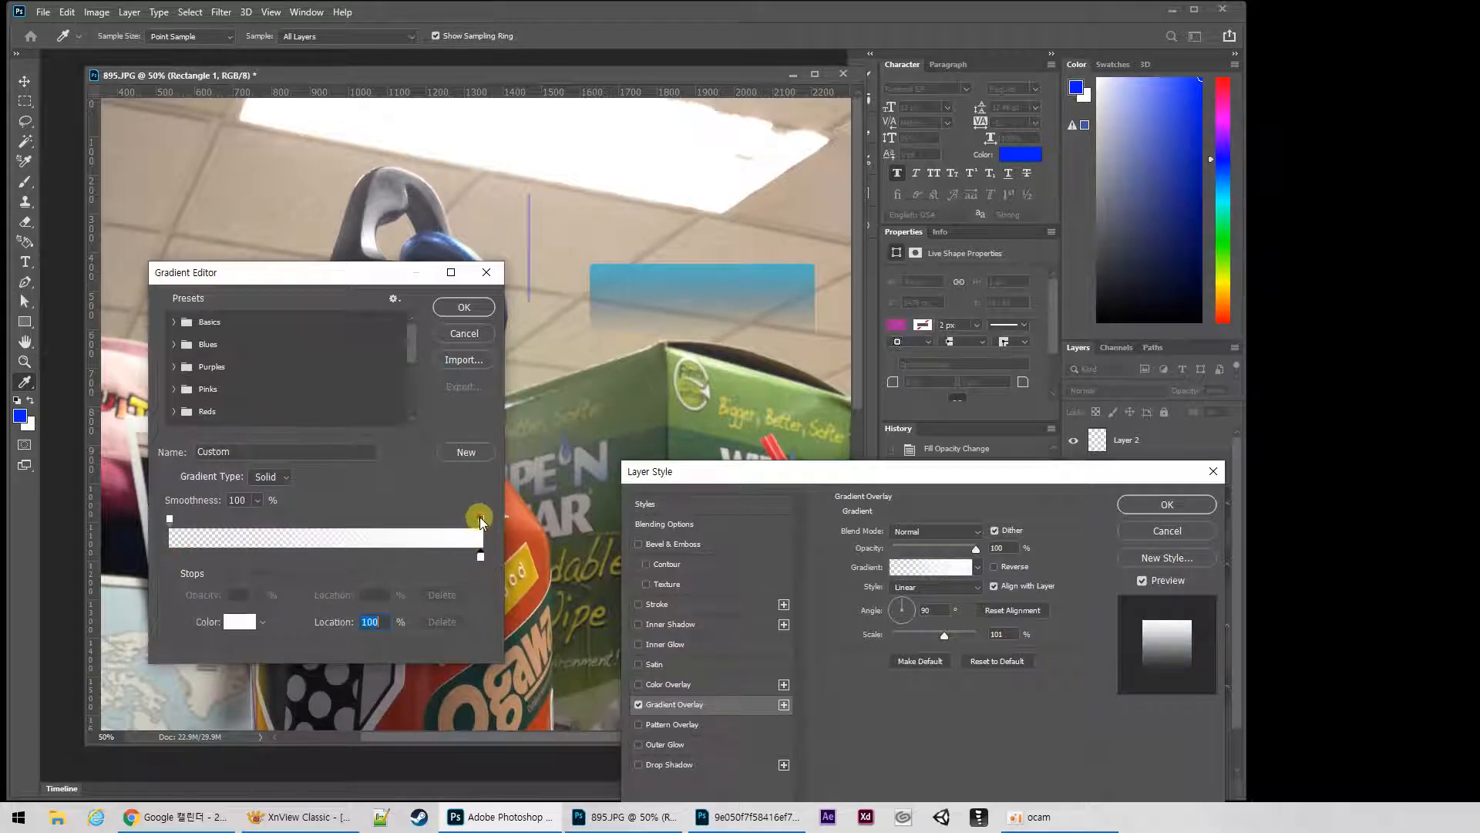
Place the 100% opacity stop at location 50% between 0% opacity end stops, turn the gradient horizontal, and apply the overlay.
{"action": "left_click_drag", "start_coordinate": [480, 517], "coordinate": [336, 514]}
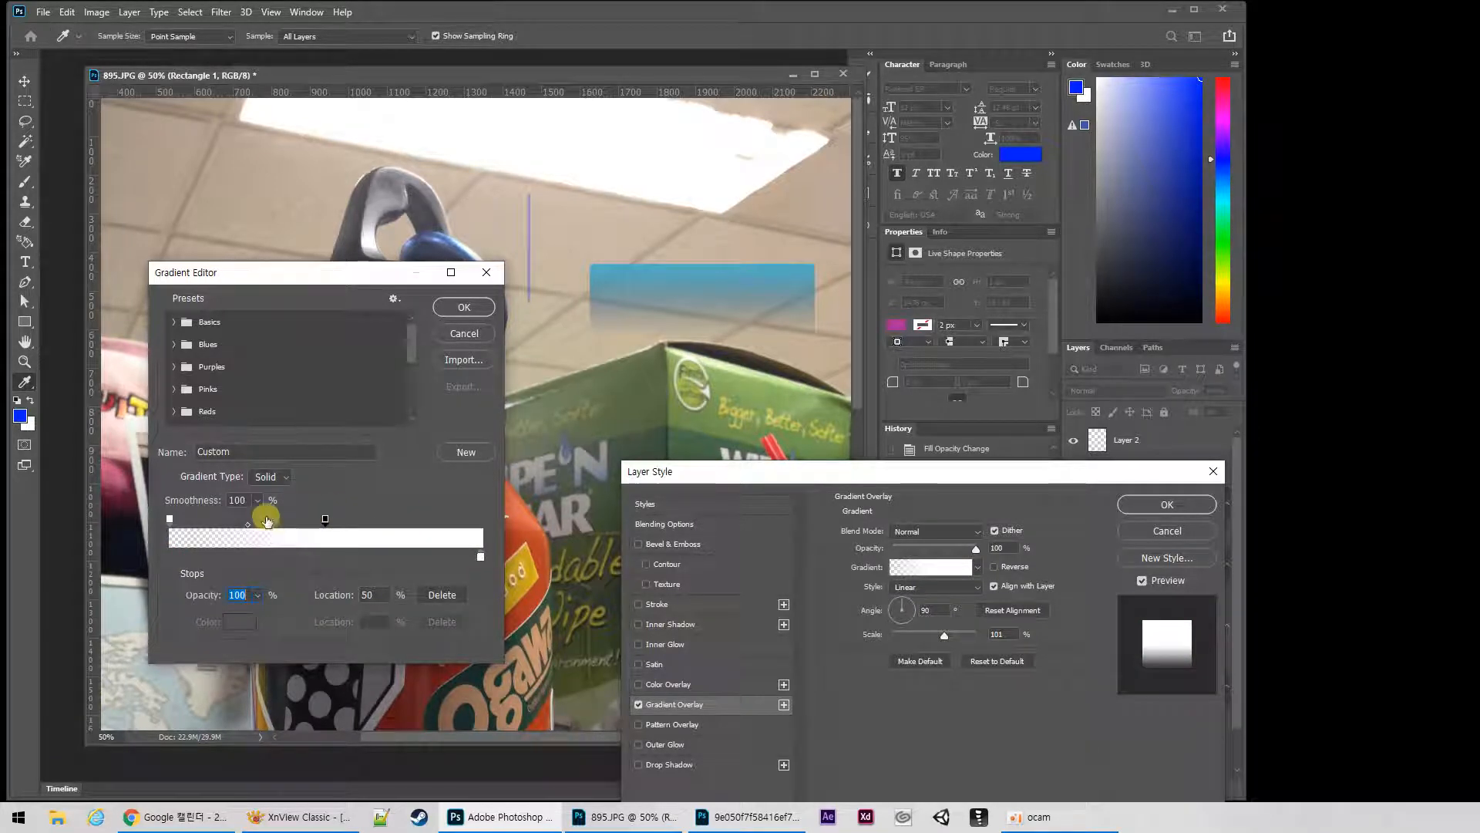
{"action": "left_click_drag", "start_coordinate": [170, 518], "coordinate": [491, 524]}
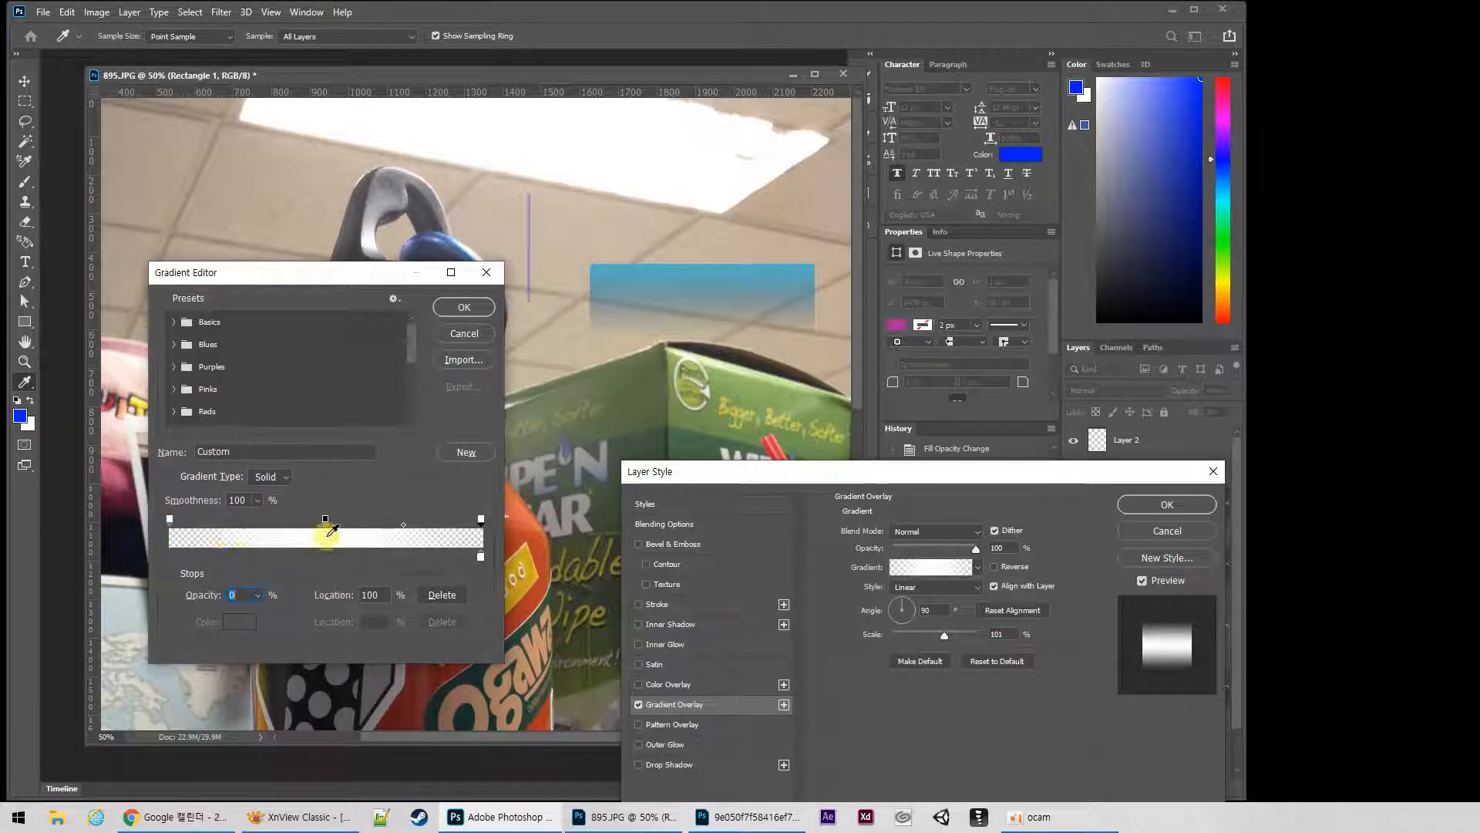
{"action": "left_click", "coordinate": [463, 307]}
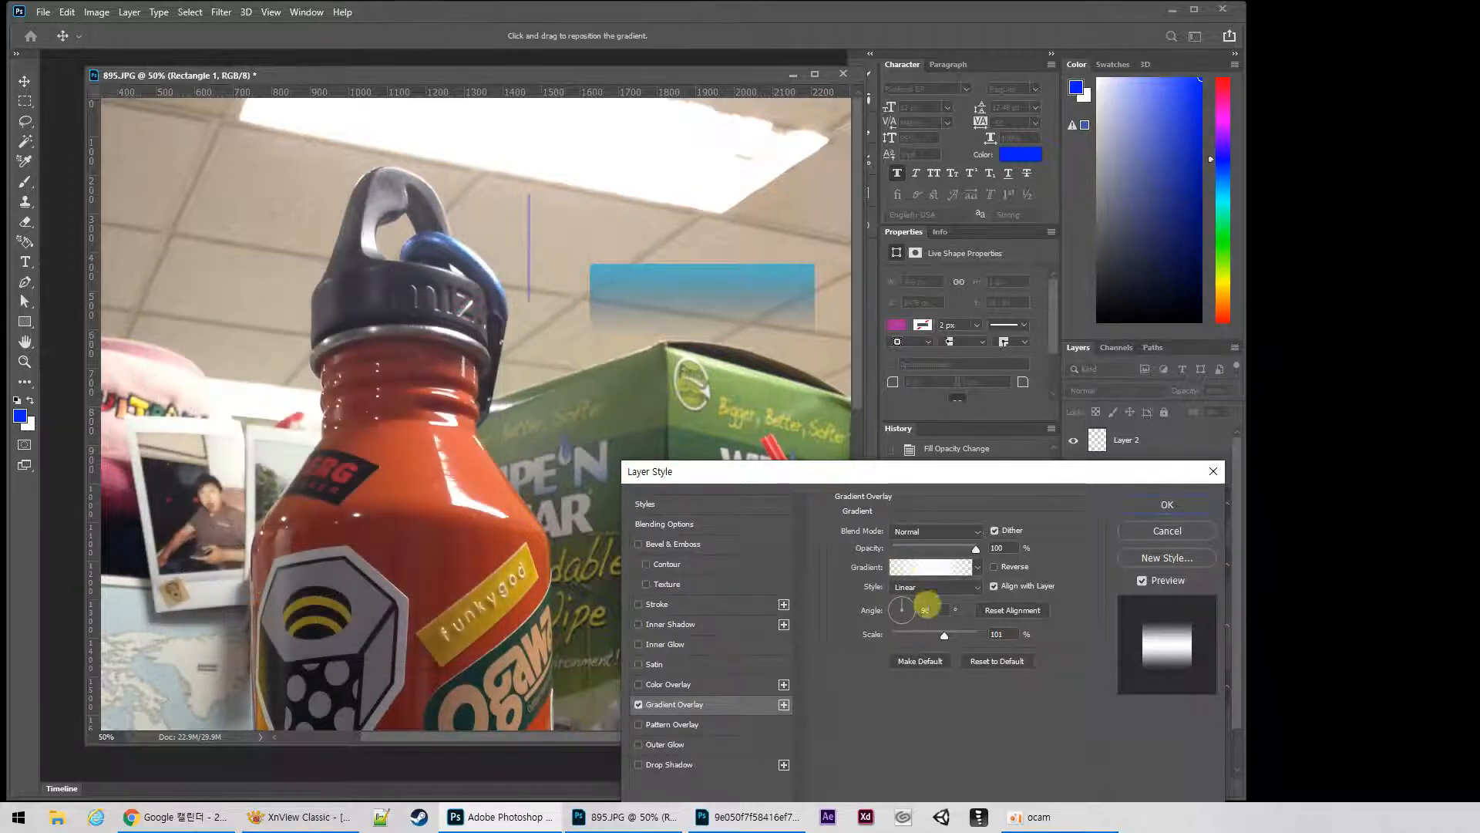
{"action": "left_click_drag", "start_coordinate": [927, 605], "coordinate": [881, 601]}
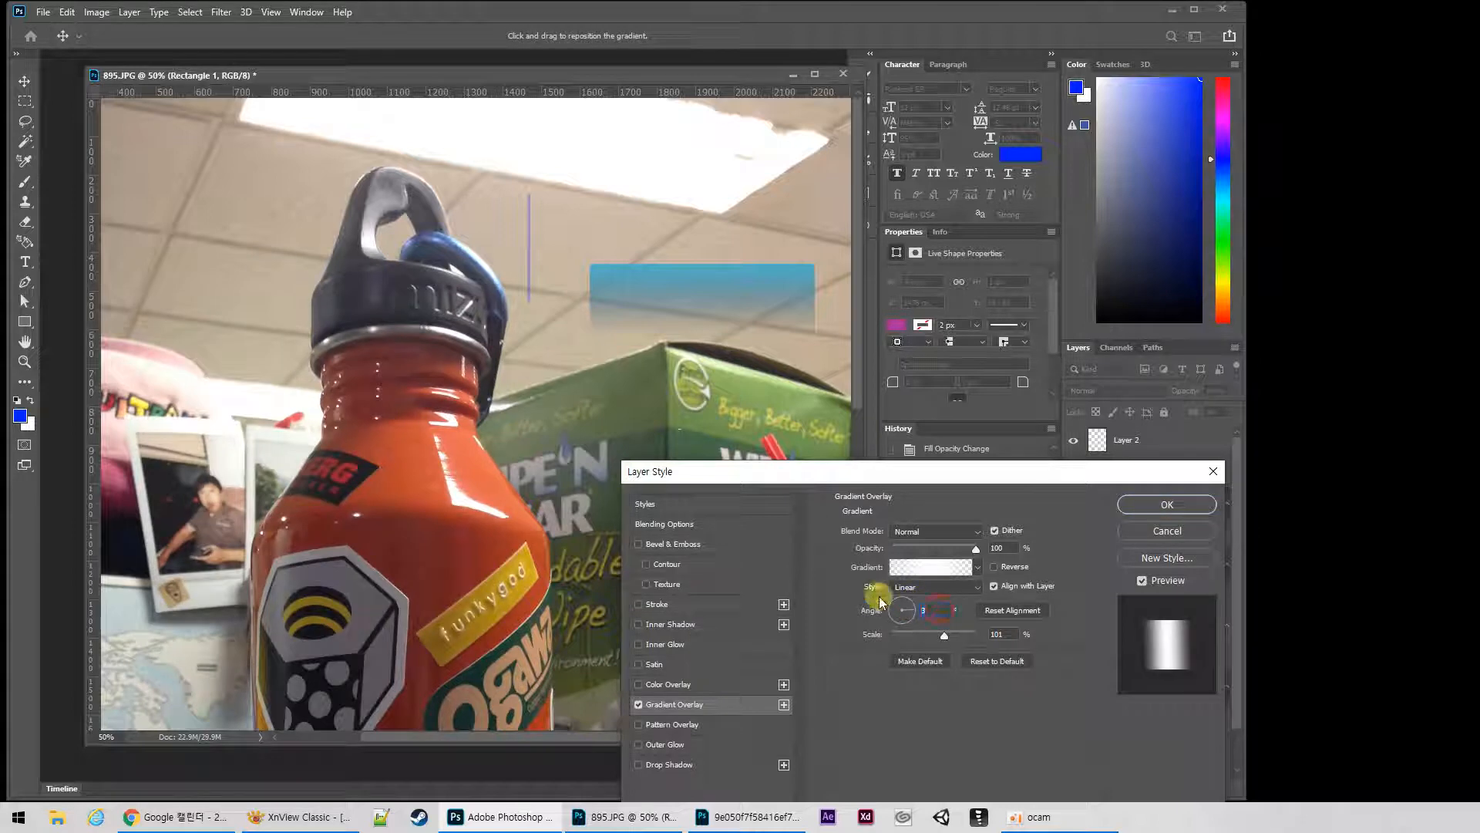
{"action": "left_click", "coordinate": [1168, 504]}
Move the fading white line from the green box onto the shoulder of the orange bottle.
{"action": "key", "text": "z"}
{"action": "left_click", "coordinate": [691, 439]}
{"action": "left_click", "coordinate": [714, 432]}
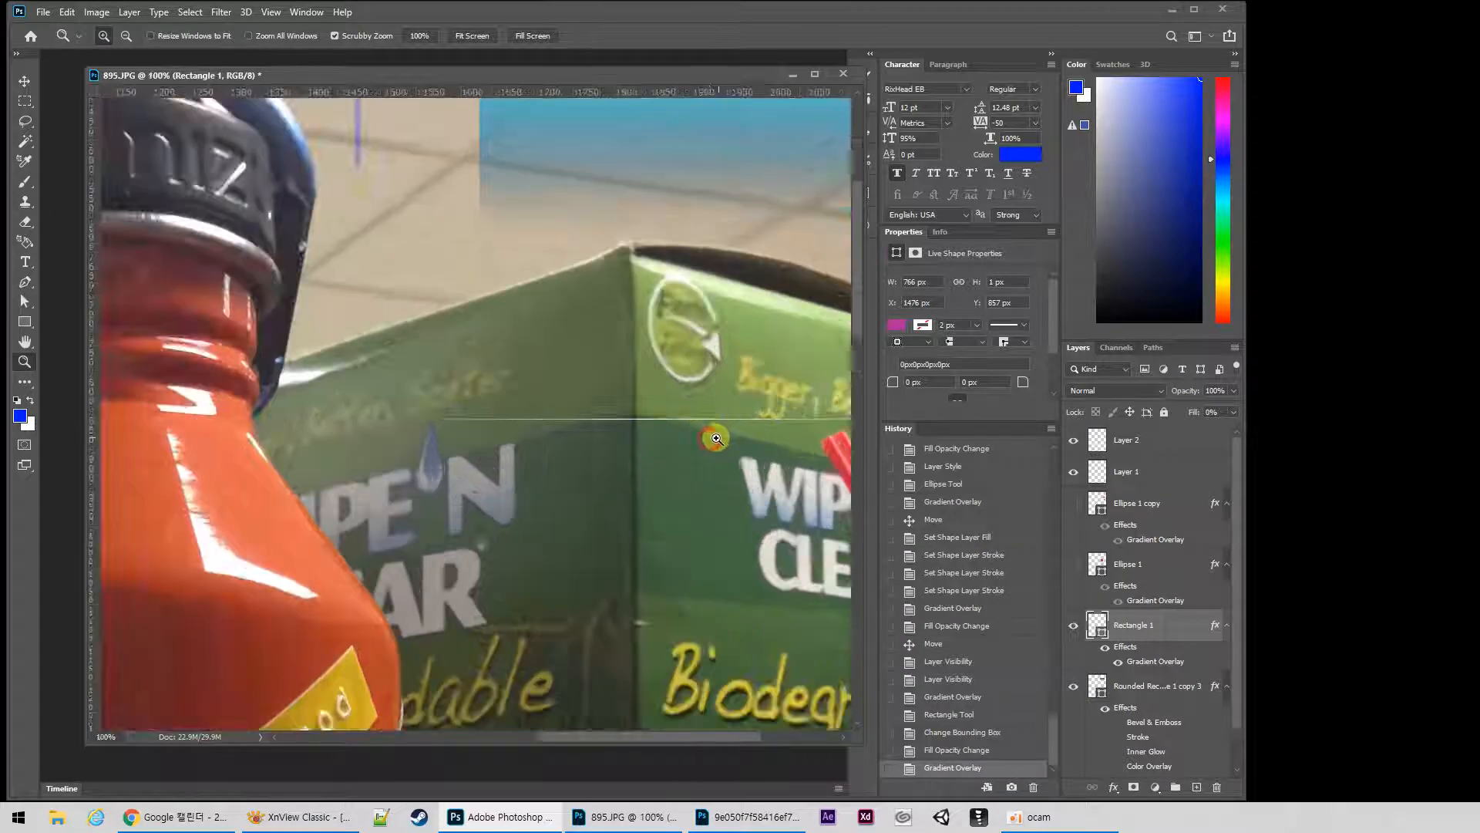
{"action": "left_click", "coordinate": [658, 443]}
{"action": "left_click", "coordinate": [614, 463]}
{"action": "left_click", "coordinate": [614, 463], "text": "alt"}
{"action": "left_click", "coordinate": [615, 464], "text": "alt"}
{"action": "left_click", "coordinate": [615, 464], "text": "alt"}
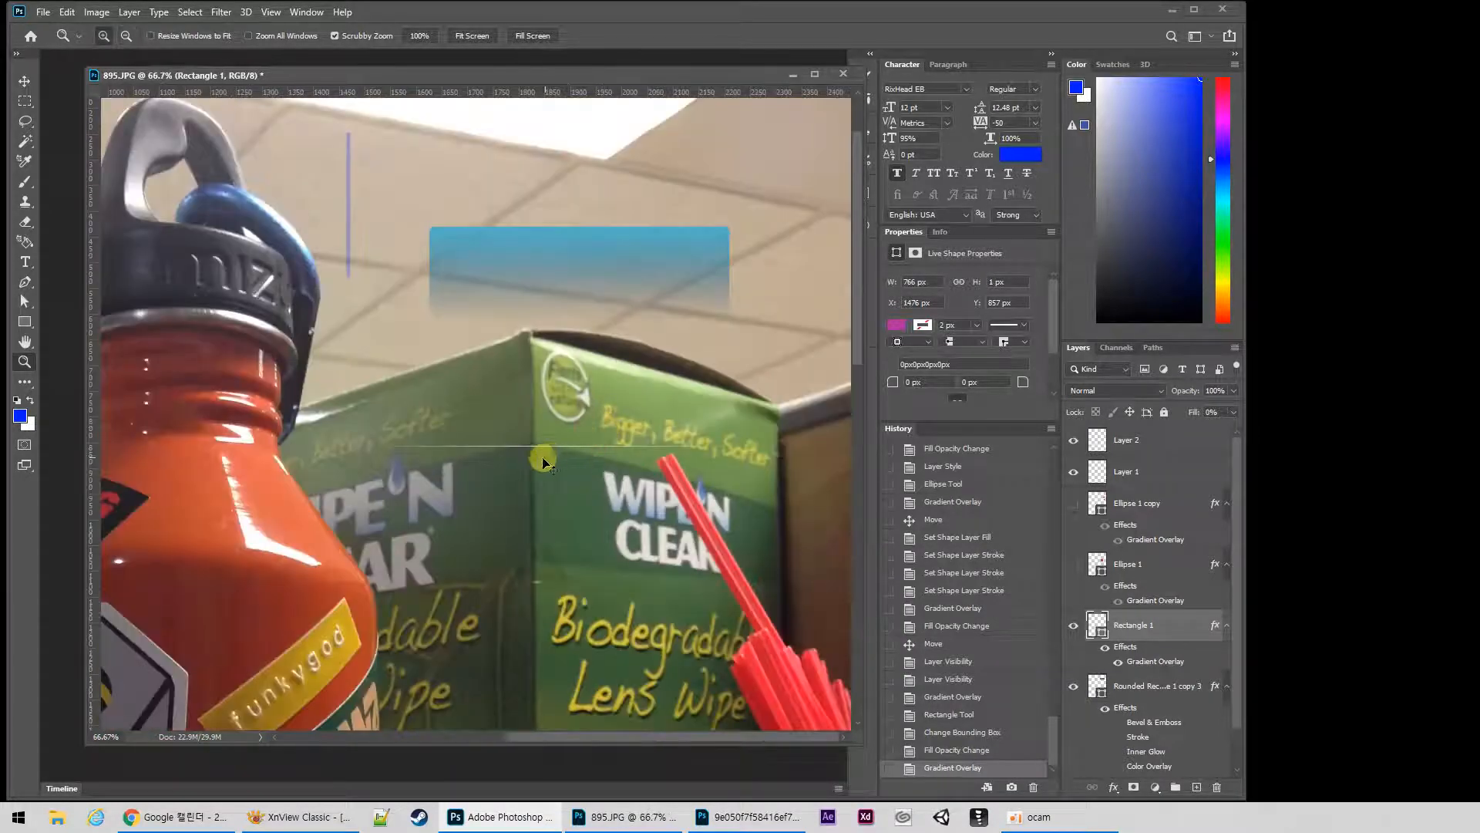
{"action": "key", "text": "v"}
{"action": "left_click_drag", "start_coordinate": [539, 451], "coordinate": [509, 484]}
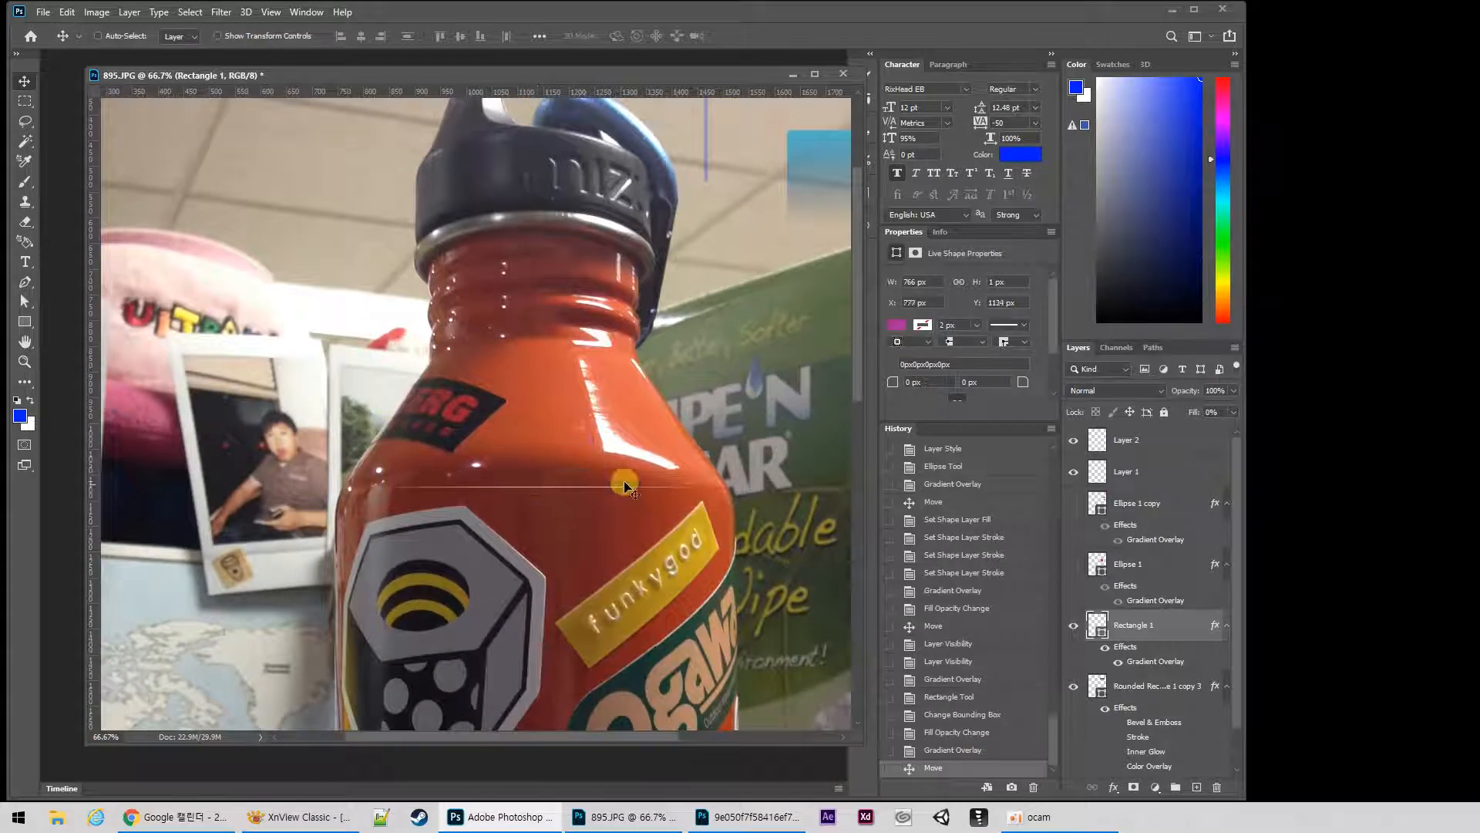
Add a new layer directly above the background and fill it with black.
{"action": "scroll", "coordinate": [1241, 650], "scroll_direction": "down", "scroll_amount": 1}
{"action": "left_click", "coordinate": [1197, 787]}
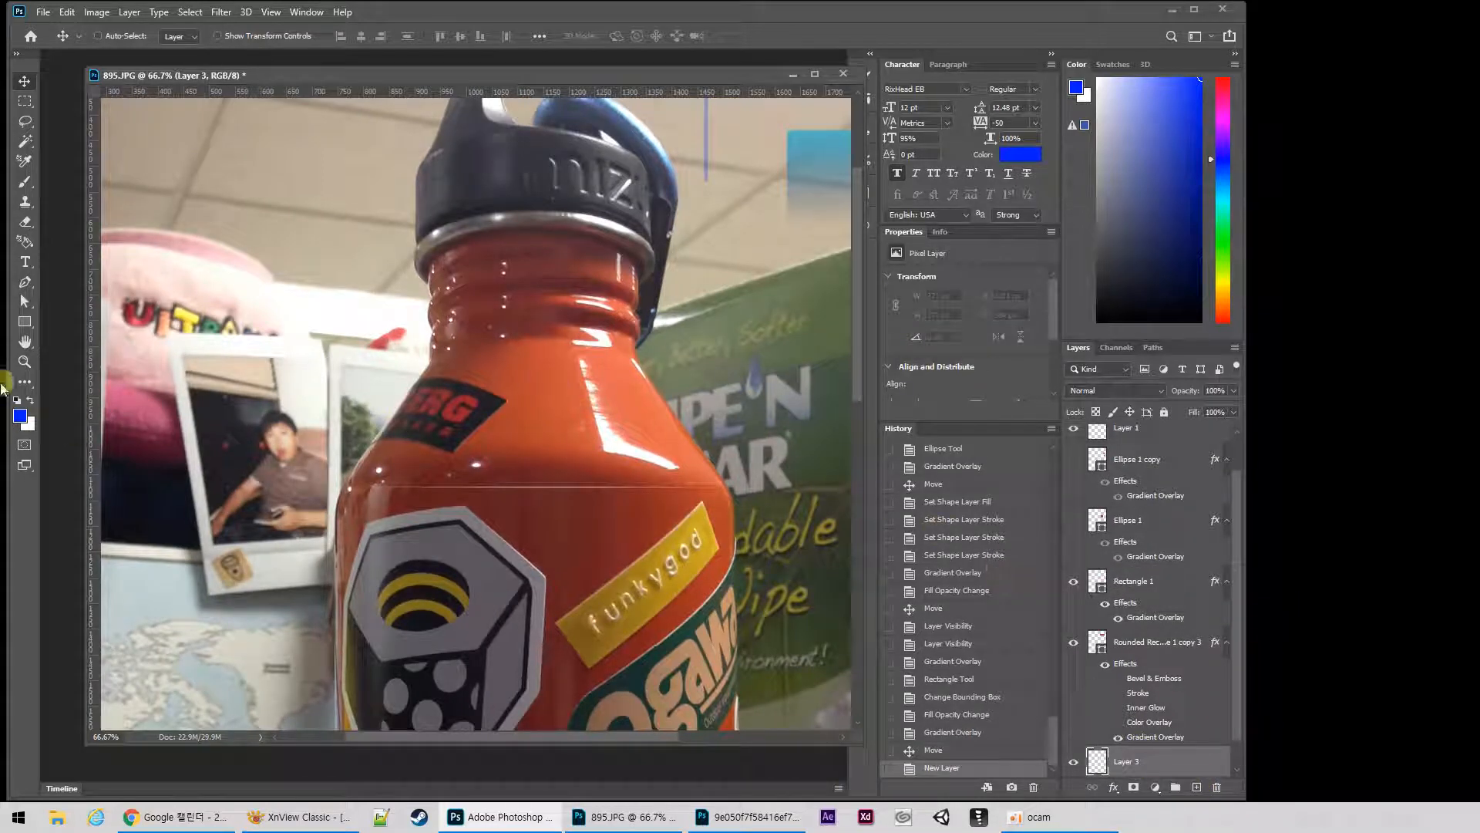
{"action": "left_click", "coordinate": [18, 401]}
{"action": "key", "text": "alt+BackSpace"}
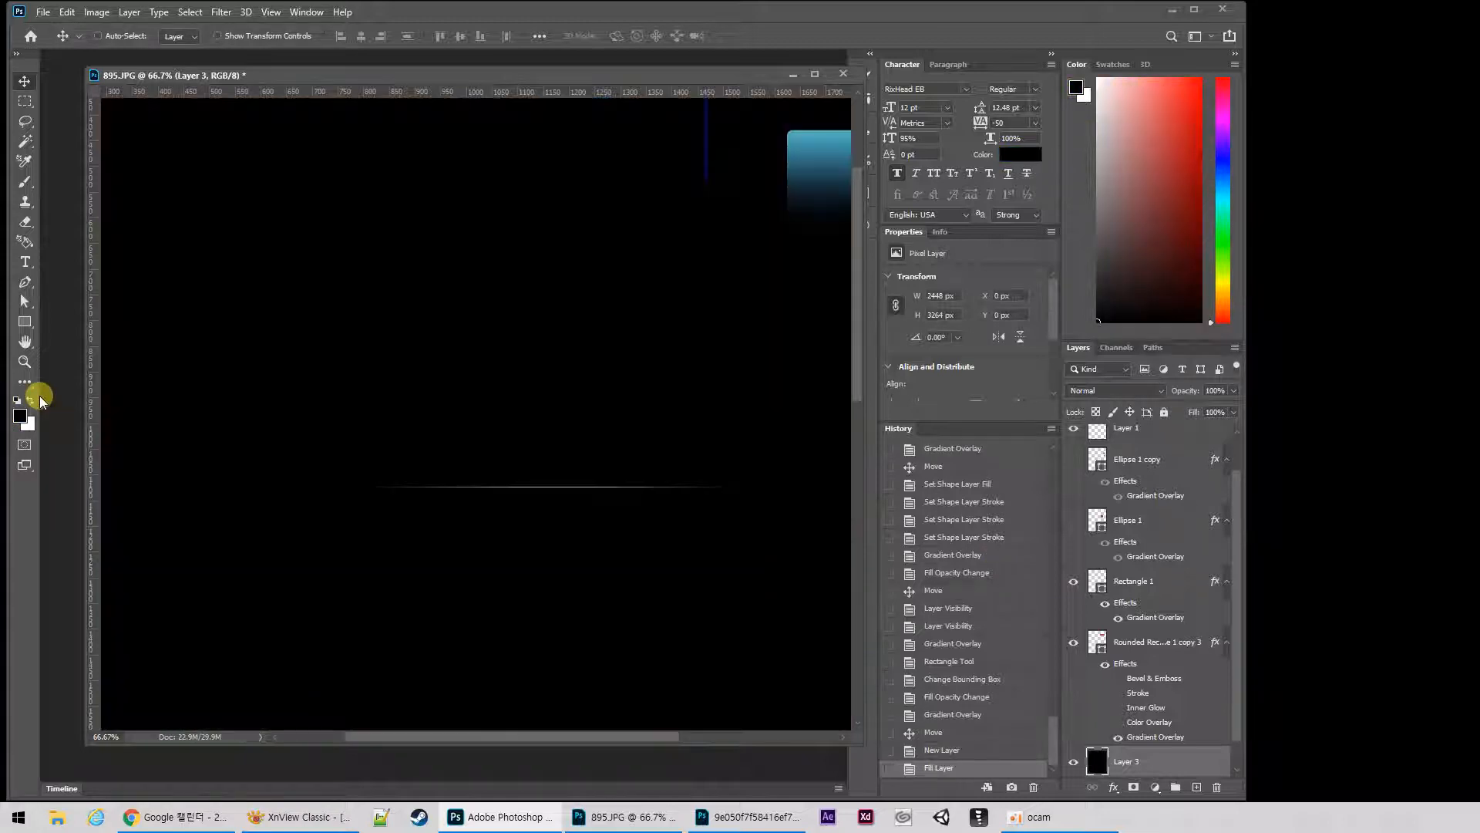
Move the thin white line straight up over the black layer to about Y 828 px.
{"action": "left_click_drag", "start_coordinate": [540, 488], "coordinate": [538, 430]}
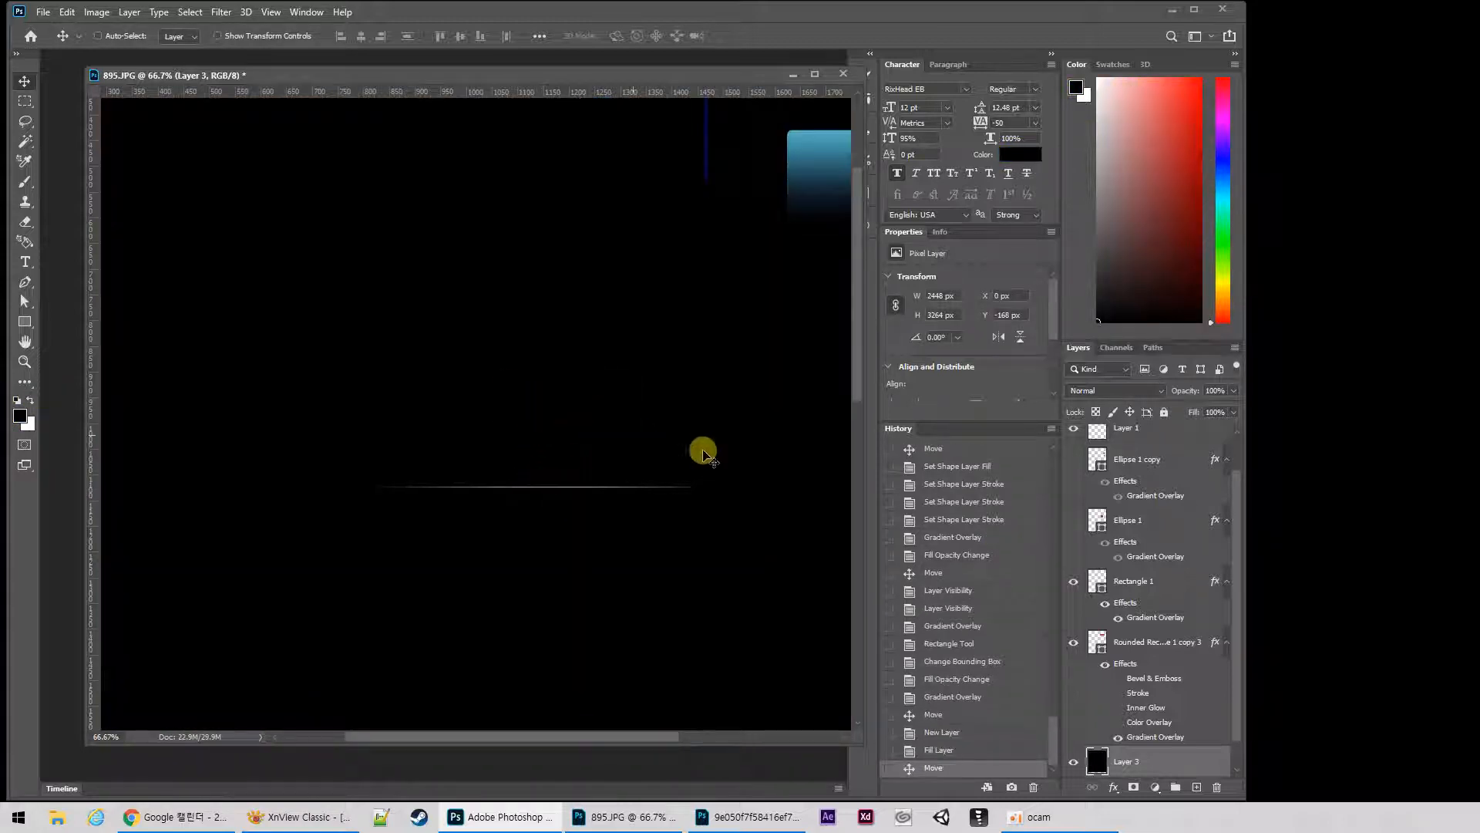
{"action": "left_click", "coordinate": [1122, 582]}
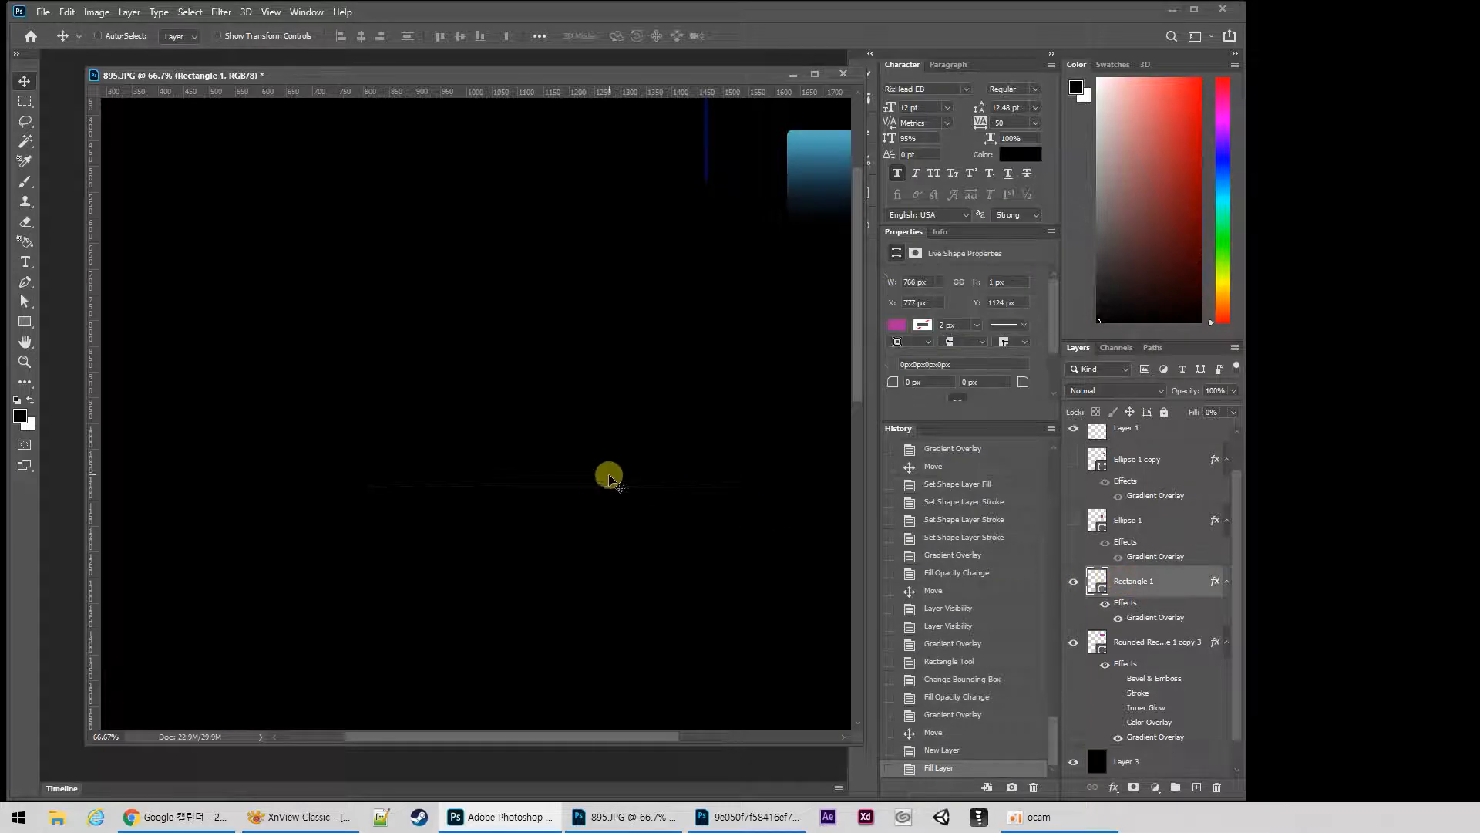
{"action": "left_click_drag", "start_coordinate": [608, 476], "coordinate": [470, 317]}
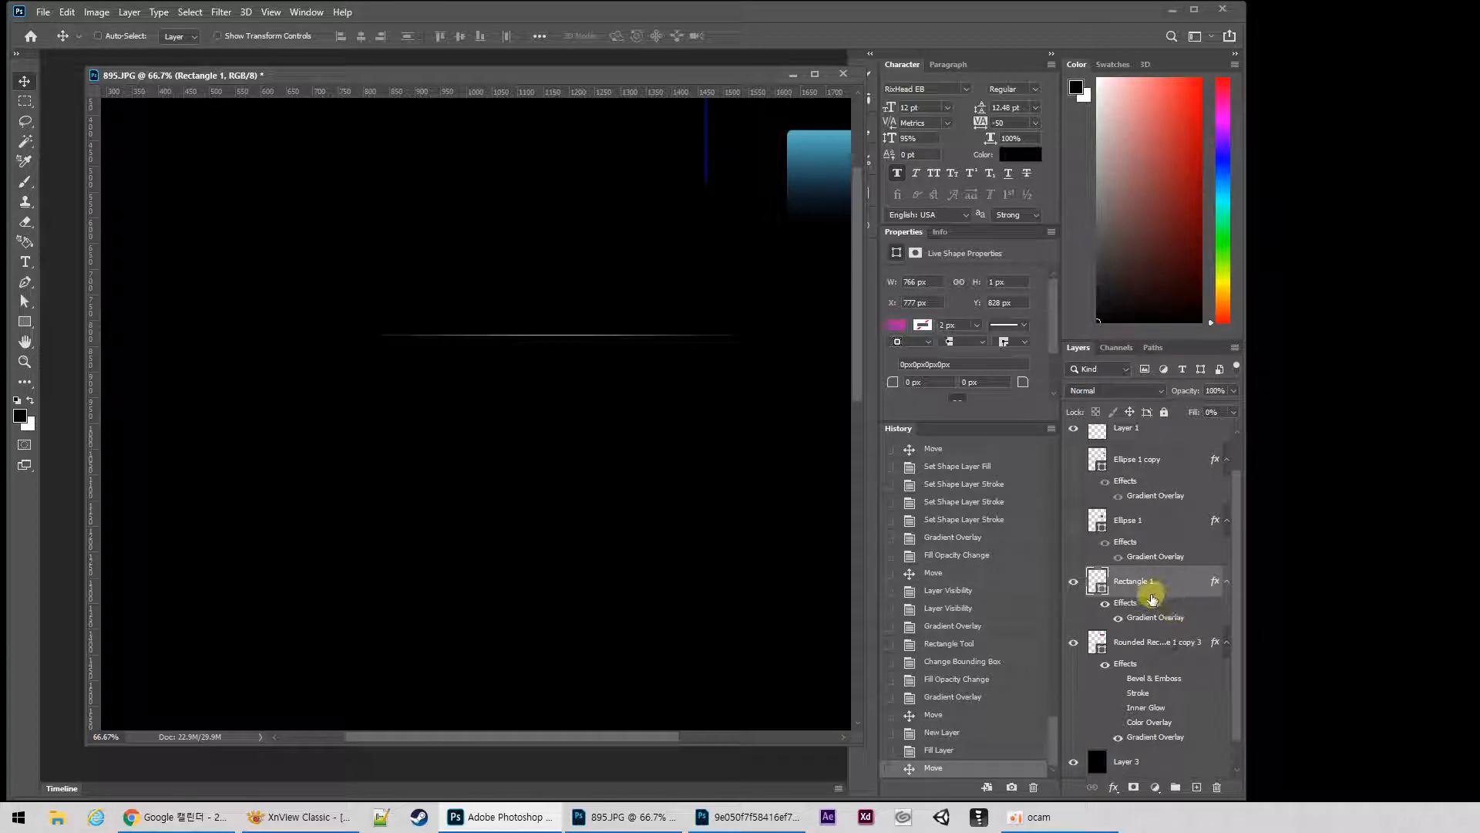
Put the line layer into a group and enable Outer Glow on the group.
{"action": "key", "text": "ctrl+g"}
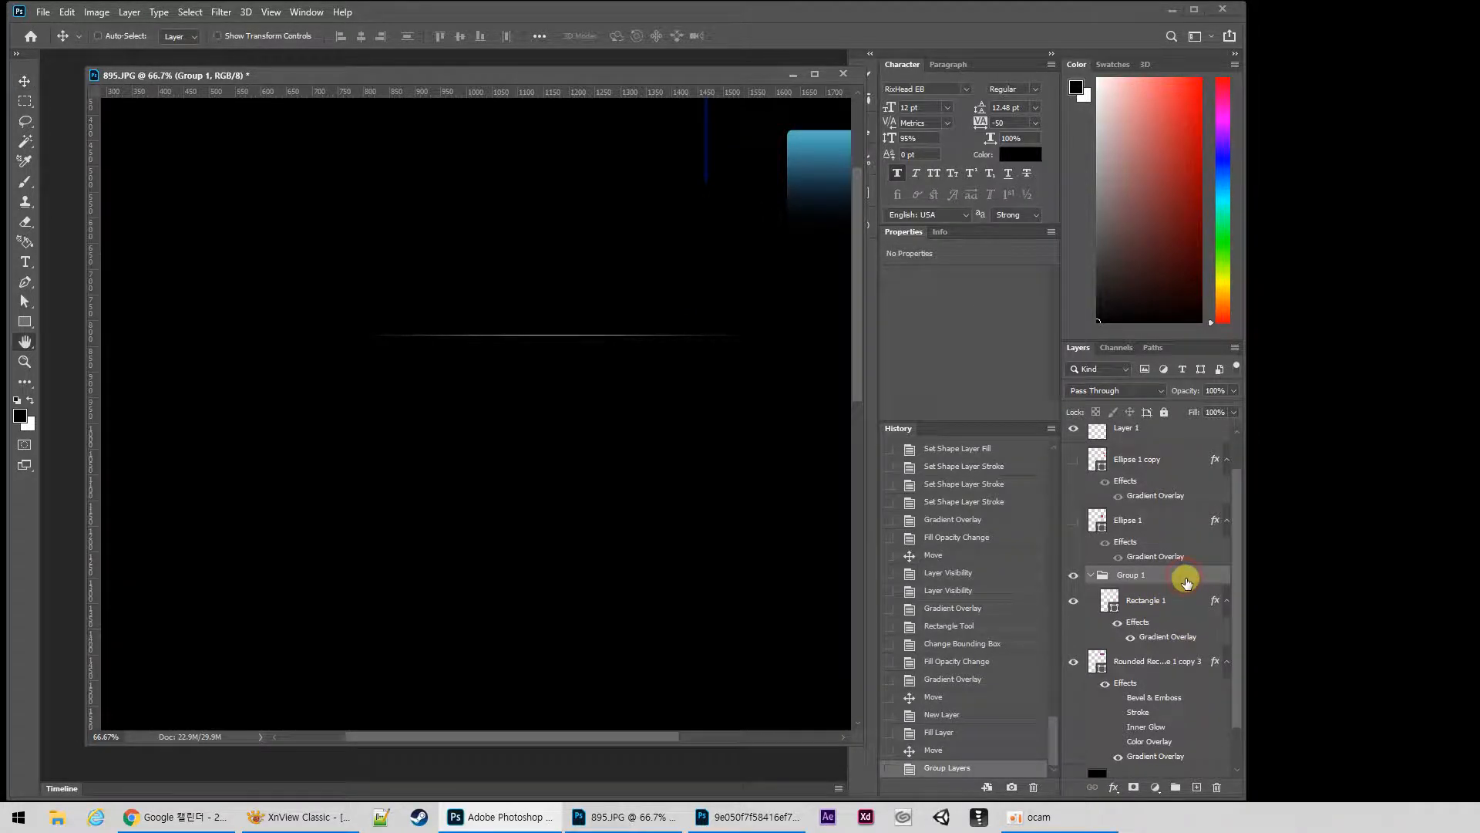
{"action": "double_click", "coordinate": [1185, 582]}
{"action": "left_click", "coordinate": [639, 696]}
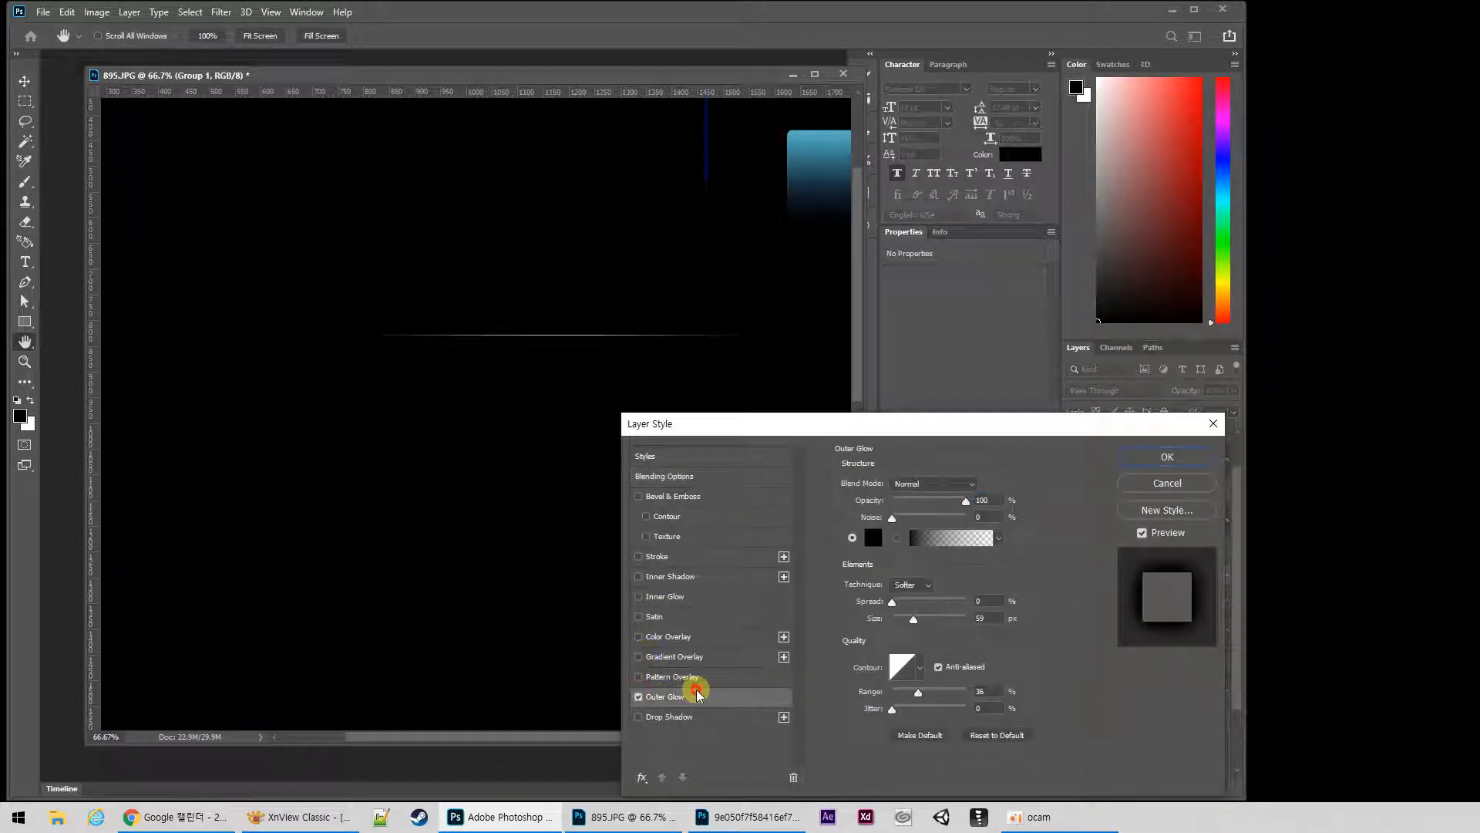
Set the group's outer glow to white with a size of 10 px and a range of 24%.
{"action": "left_click", "coordinate": [873, 537]}
{"action": "left_click_drag", "start_coordinate": [254, 468], "coordinate": [160, 409]}
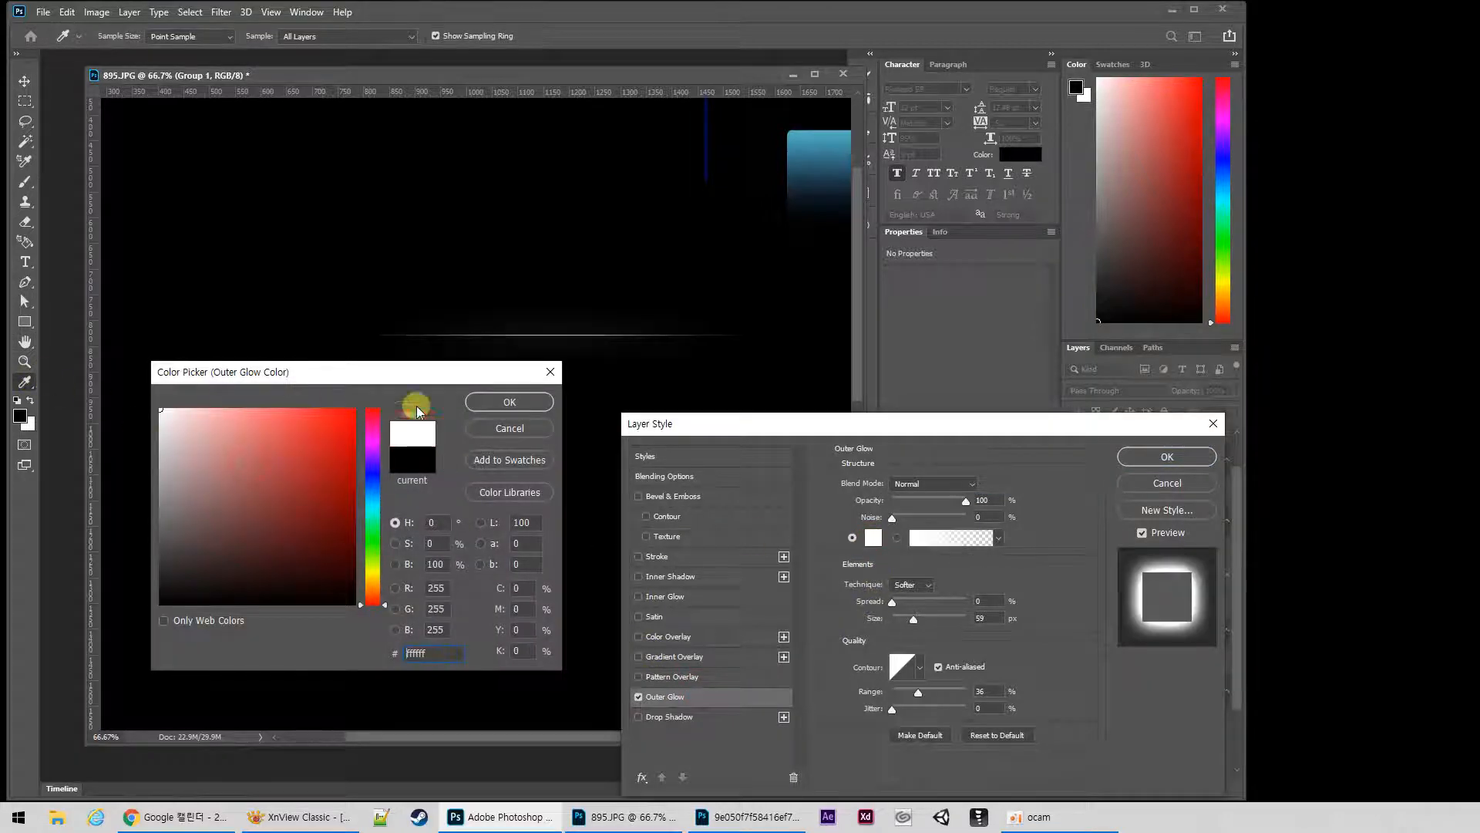
{"action": "left_click", "coordinate": [505, 401]}
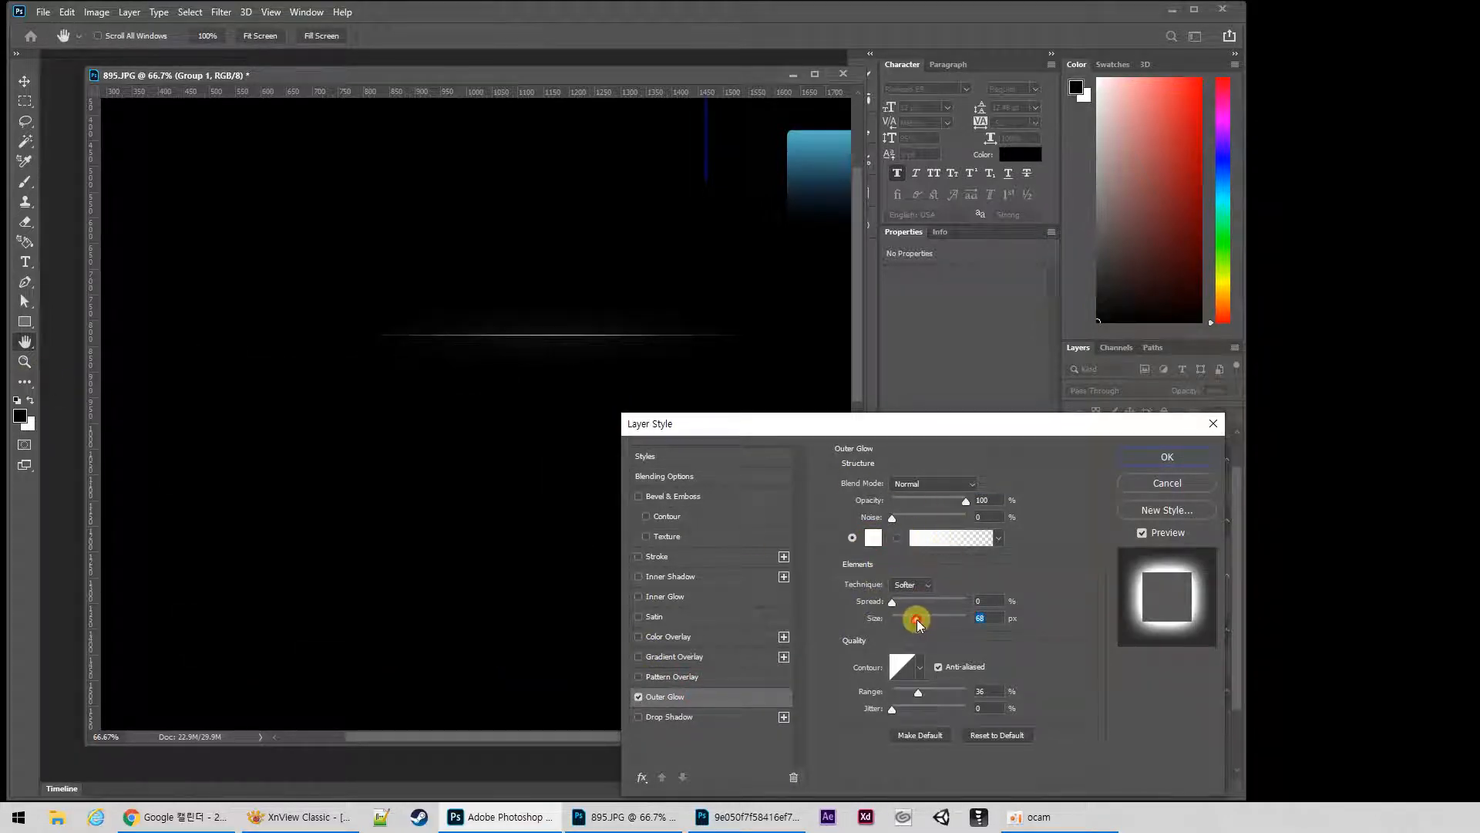
{"action": "mouse_move", "coordinate": [917, 621]}
{"action": "left_mouse_down"}
{"action": "mouse_move", "coordinate": [887, 619]}
{"action": "mouse_move", "coordinate": [899, 619]}
{"action": "left_mouse_up"}
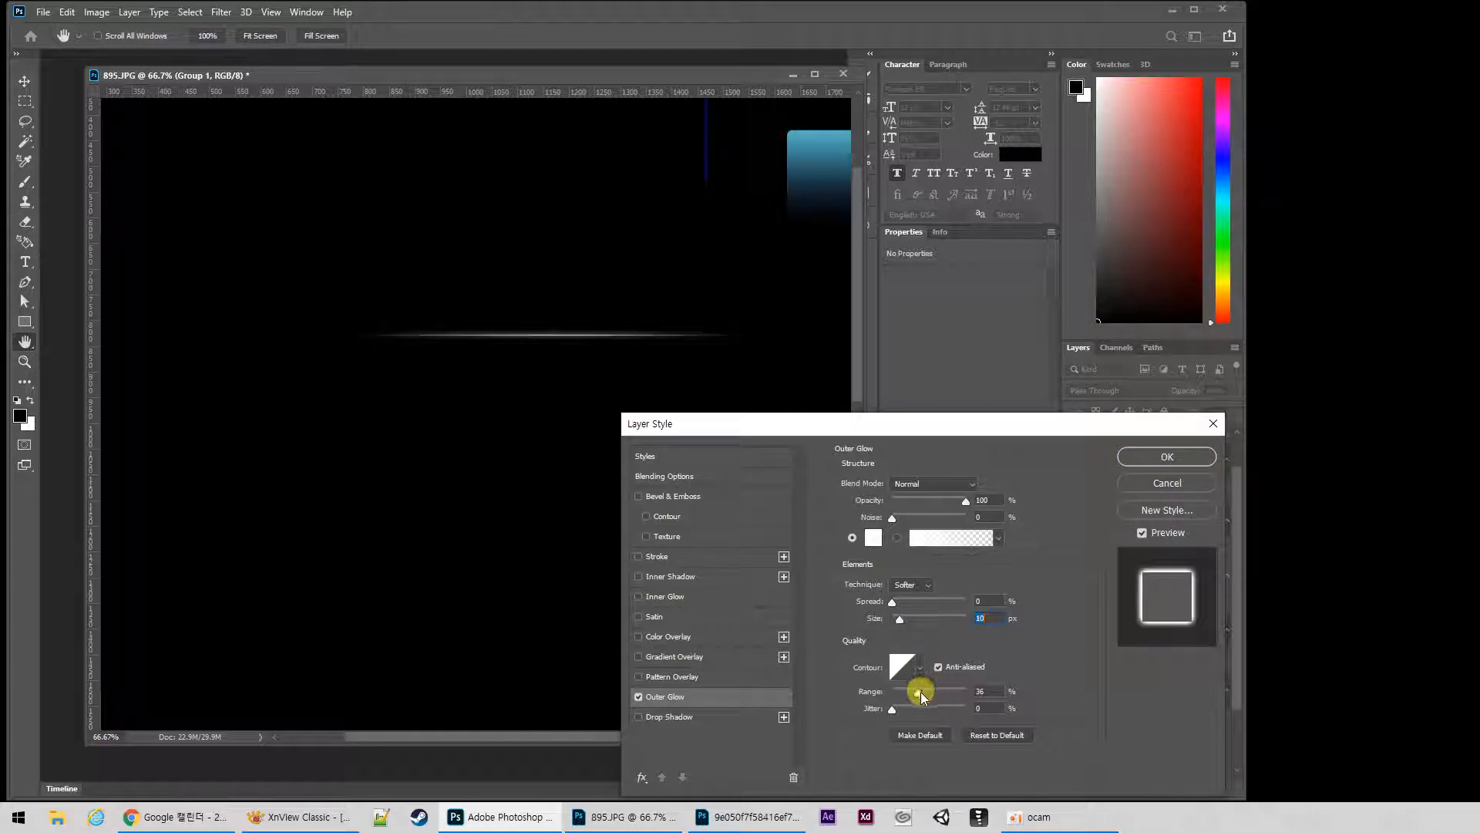
{"action": "left_click_drag", "start_coordinate": [922, 696], "coordinate": [910, 697]}
Change the outer glow colour to bright cyan and apply the layer style to the group.
{"action": "left_click", "coordinate": [874, 538]}
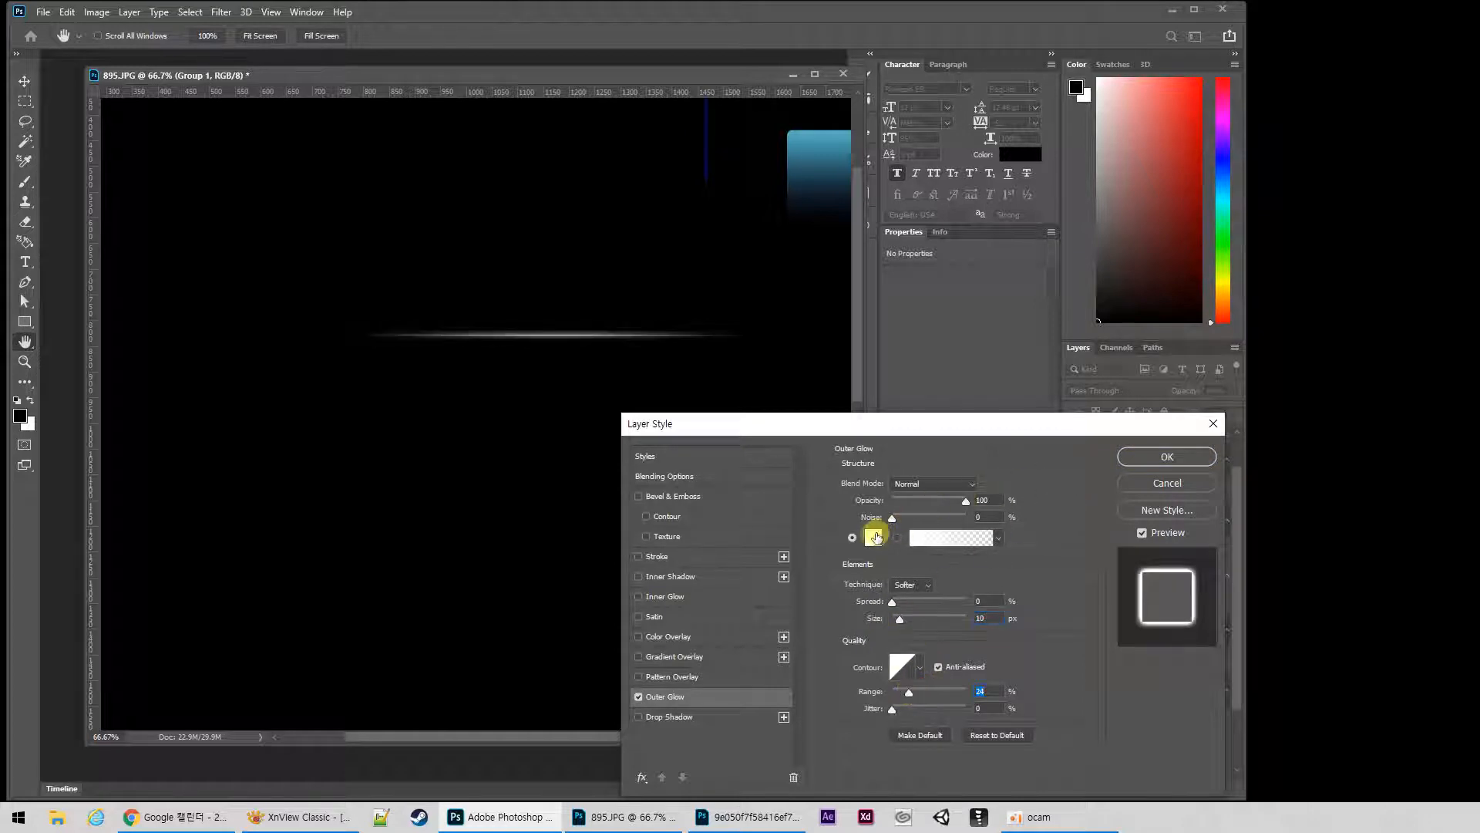
{"action": "left_click_drag", "start_coordinate": [423, 380], "coordinate": [538, 445]}
{"action": "left_click", "coordinate": [486, 572]}
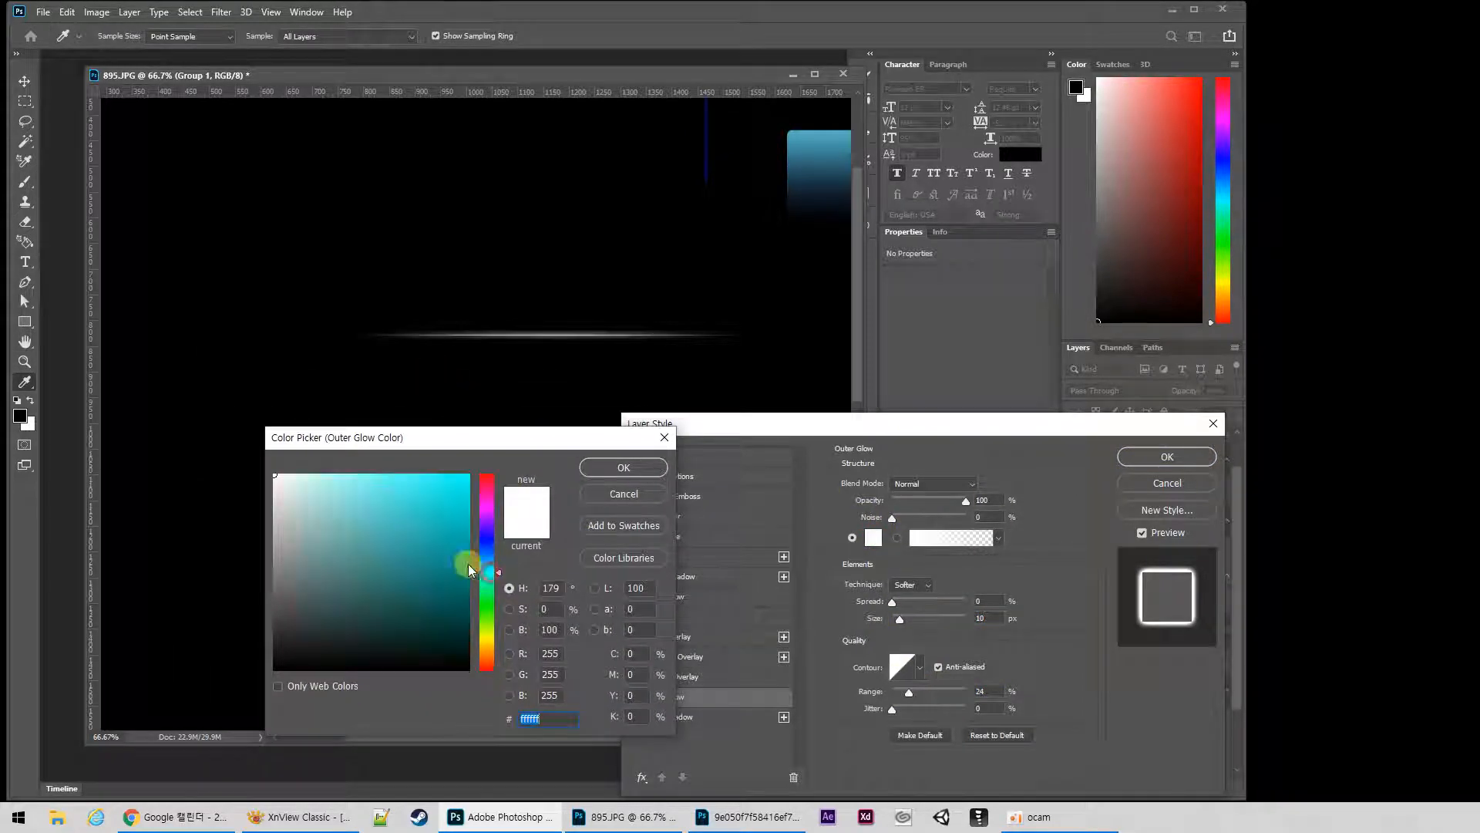
{"action": "left_click_drag", "start_coordinate": [428, 513], "coordinate": [529, 433]}
{"action": "left_click", "coordinate": [623, 469]}
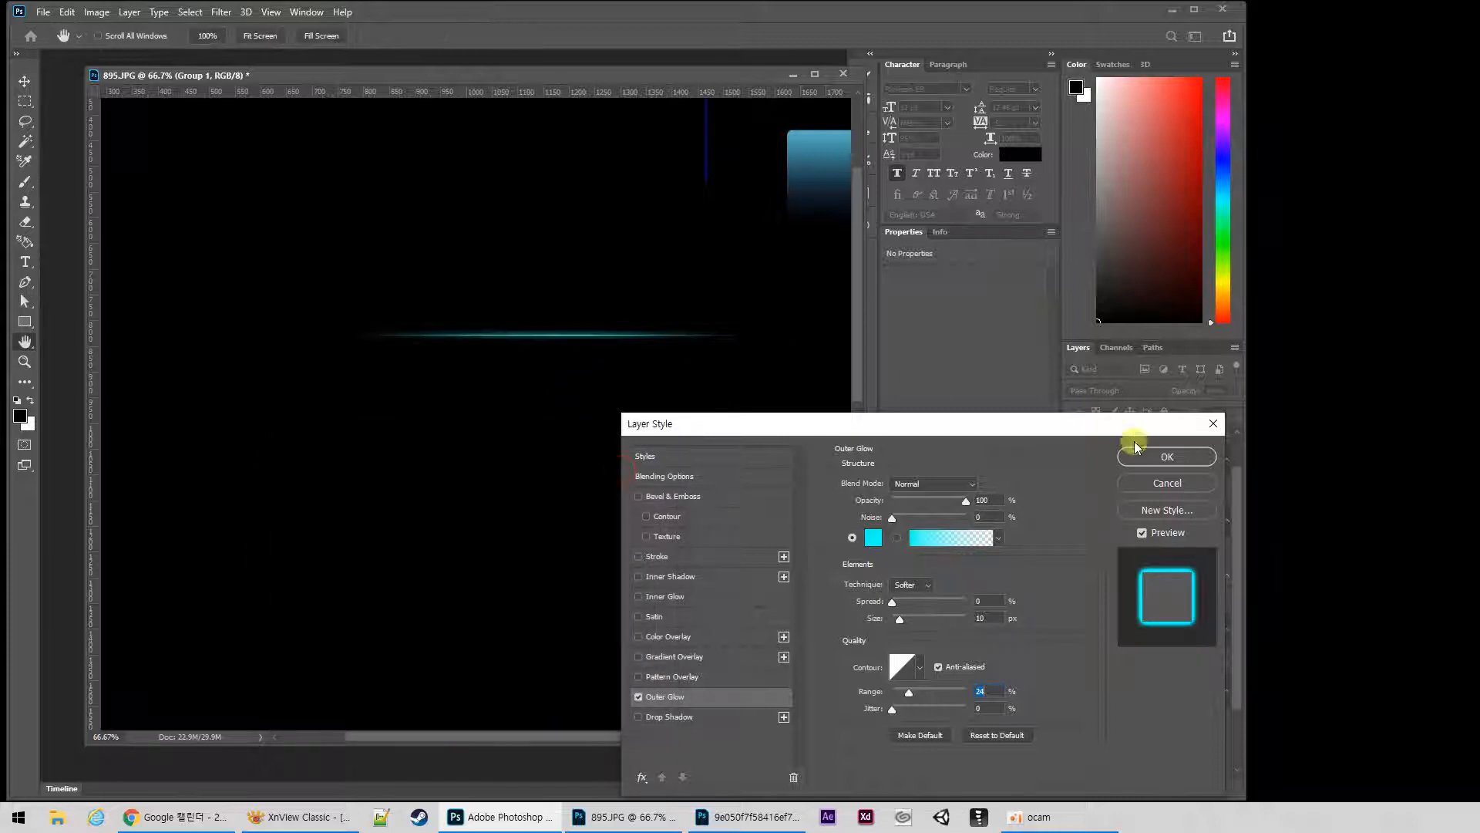
{"action": "left_click", "coordinate": [1167, 456]}
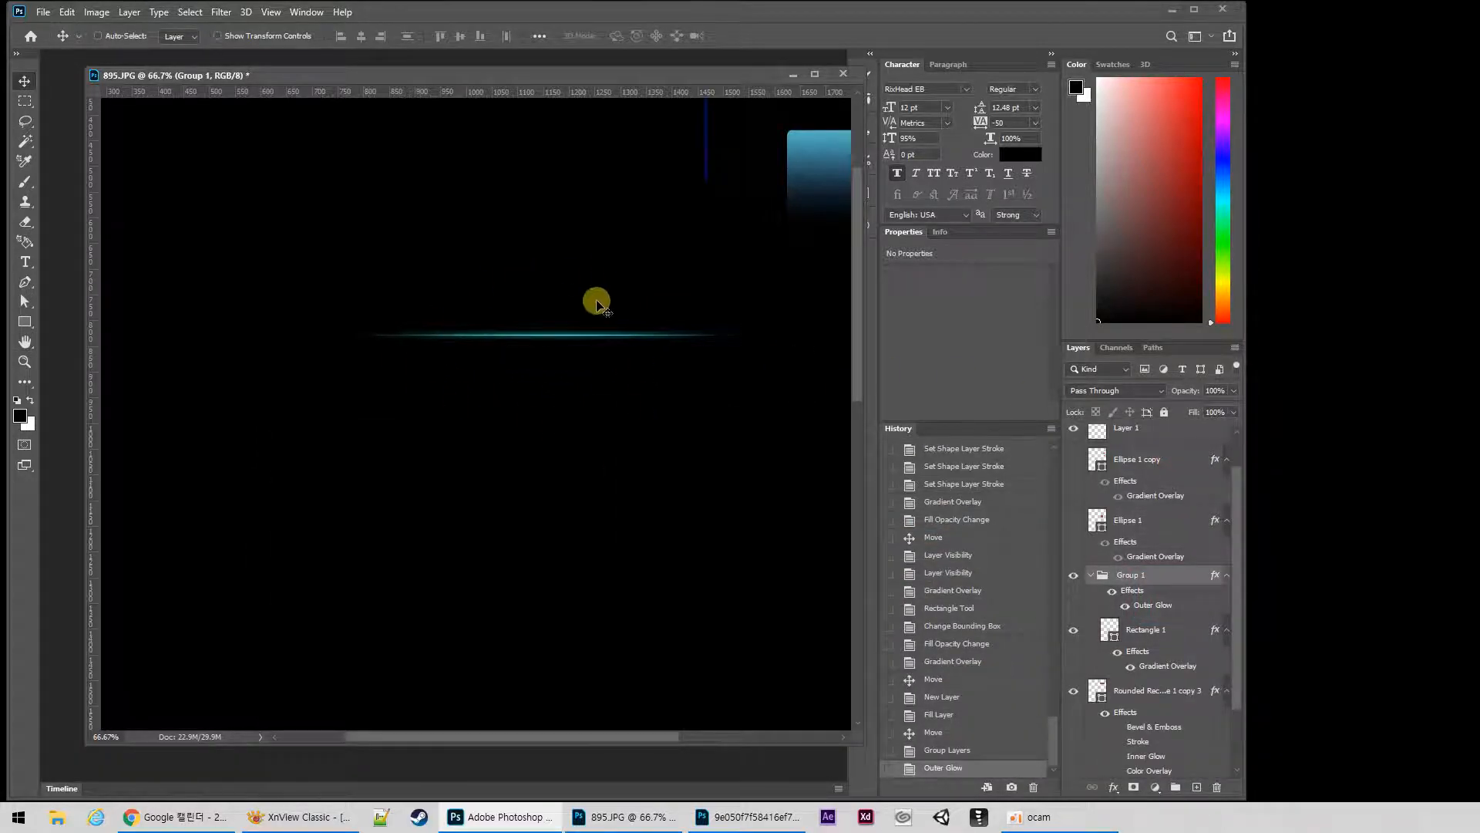
Clear the Outer Glow effect from the group containing the line.
{"action": "key", "text": "z"}
{"action": "left_click", "coordinate": [565, 370]}
{"action": "key", "text": "v"}
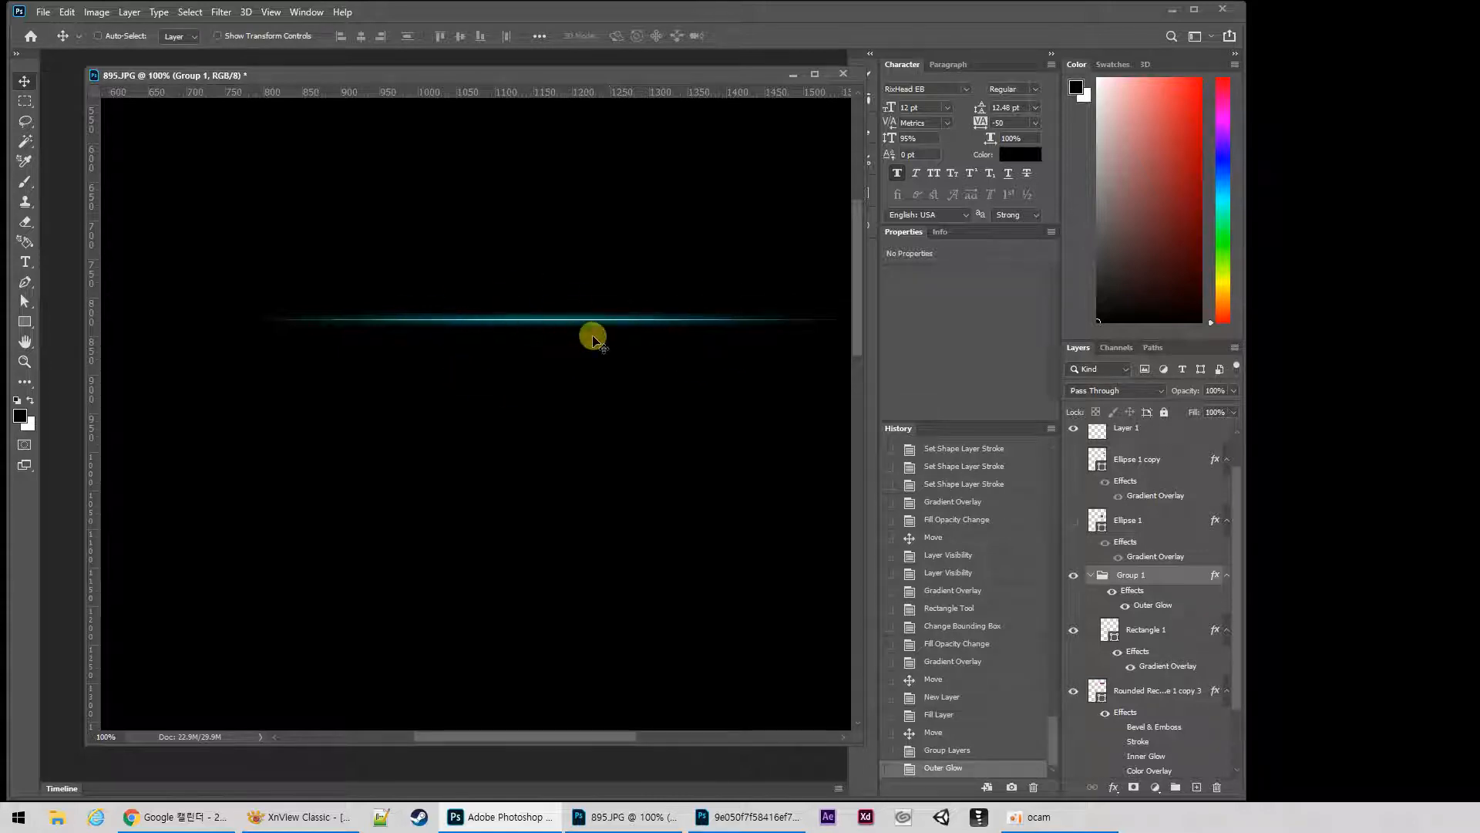
{"action": "key", "text": "z"}
{"action": "left_click", "coordinate": [563, 314], "text": "alt"}
{"action": "left_click", "coordinate": [601, 323], "text": "alt"}
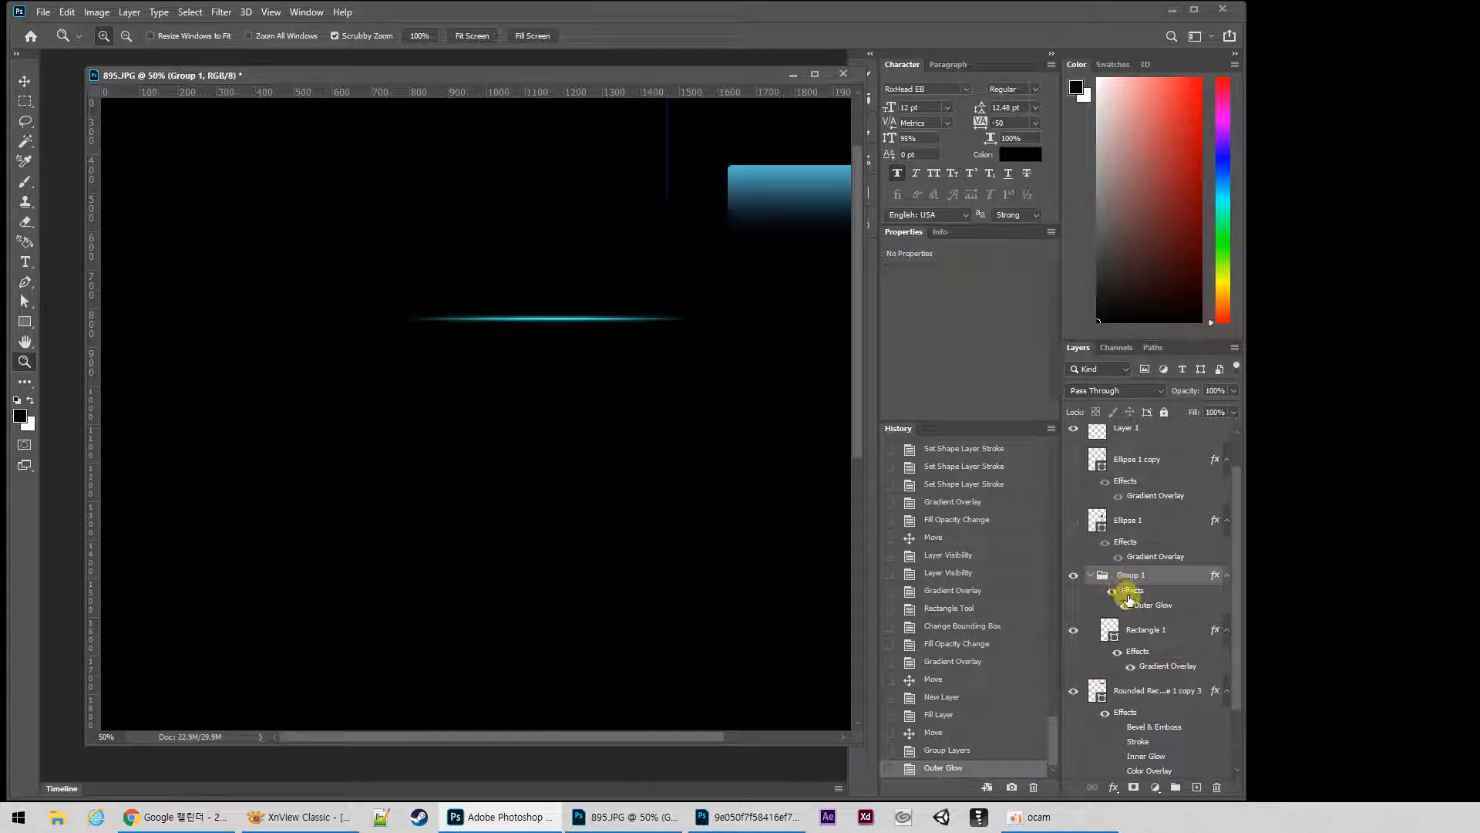
{"action": "left_click_drag", "start_coordinate": [1124, 591], "coordinate": [1222, 786]}
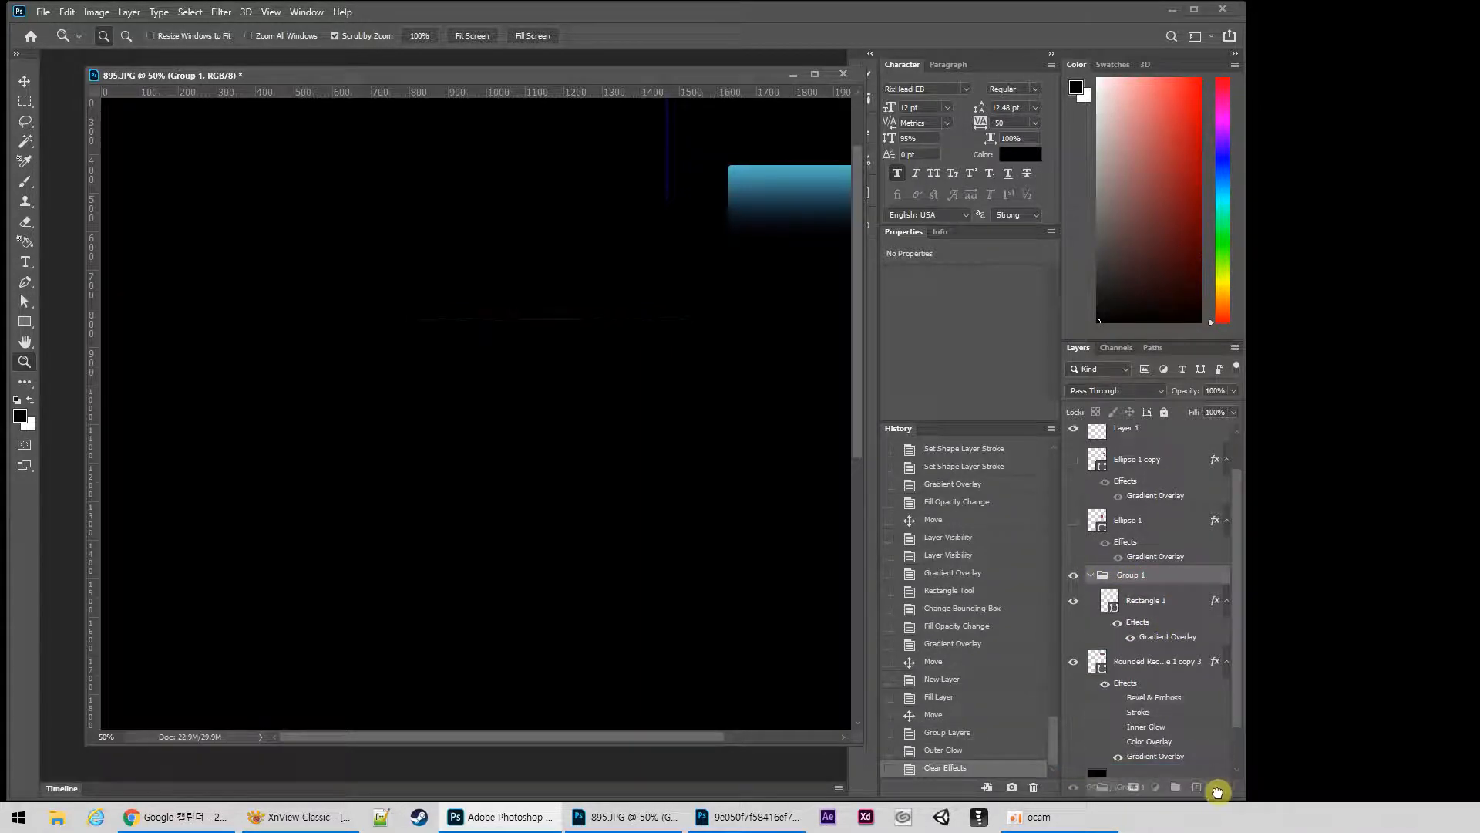
Delete the group containing the line and hide the black layer above the background.
{"action": "left_click", "coordinate": [1216, 792]}
{"action": "left_click", "coordinate": [1073, 729]}
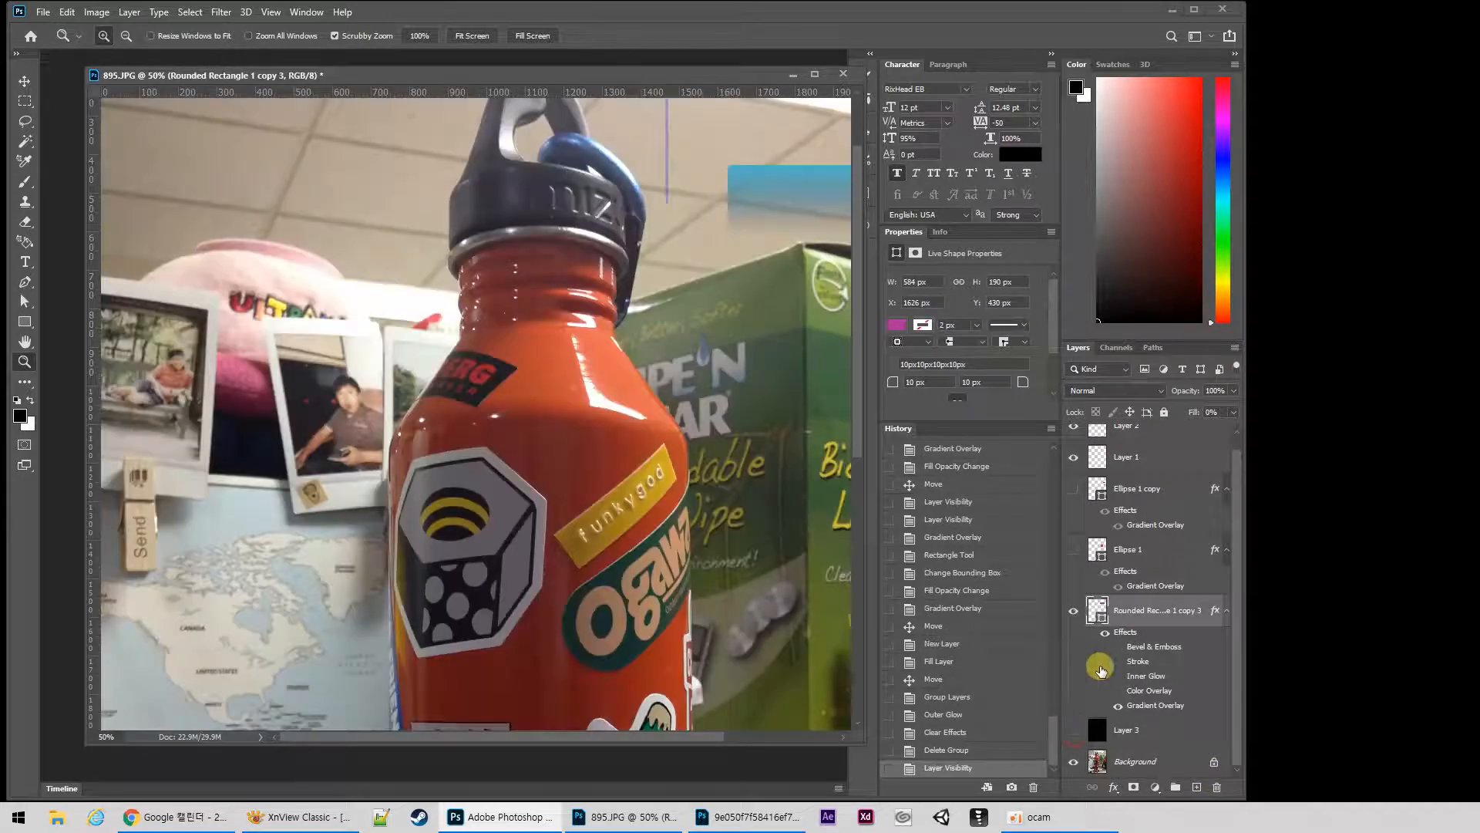
Turn off the rounded rectangle's Gradient Overlay in its layer style and enable Pattern Overlay instead.
{"action": "left_click", "coordinate": [556, 374], "text": "alt"}
{"action": "key", "text": "v"}
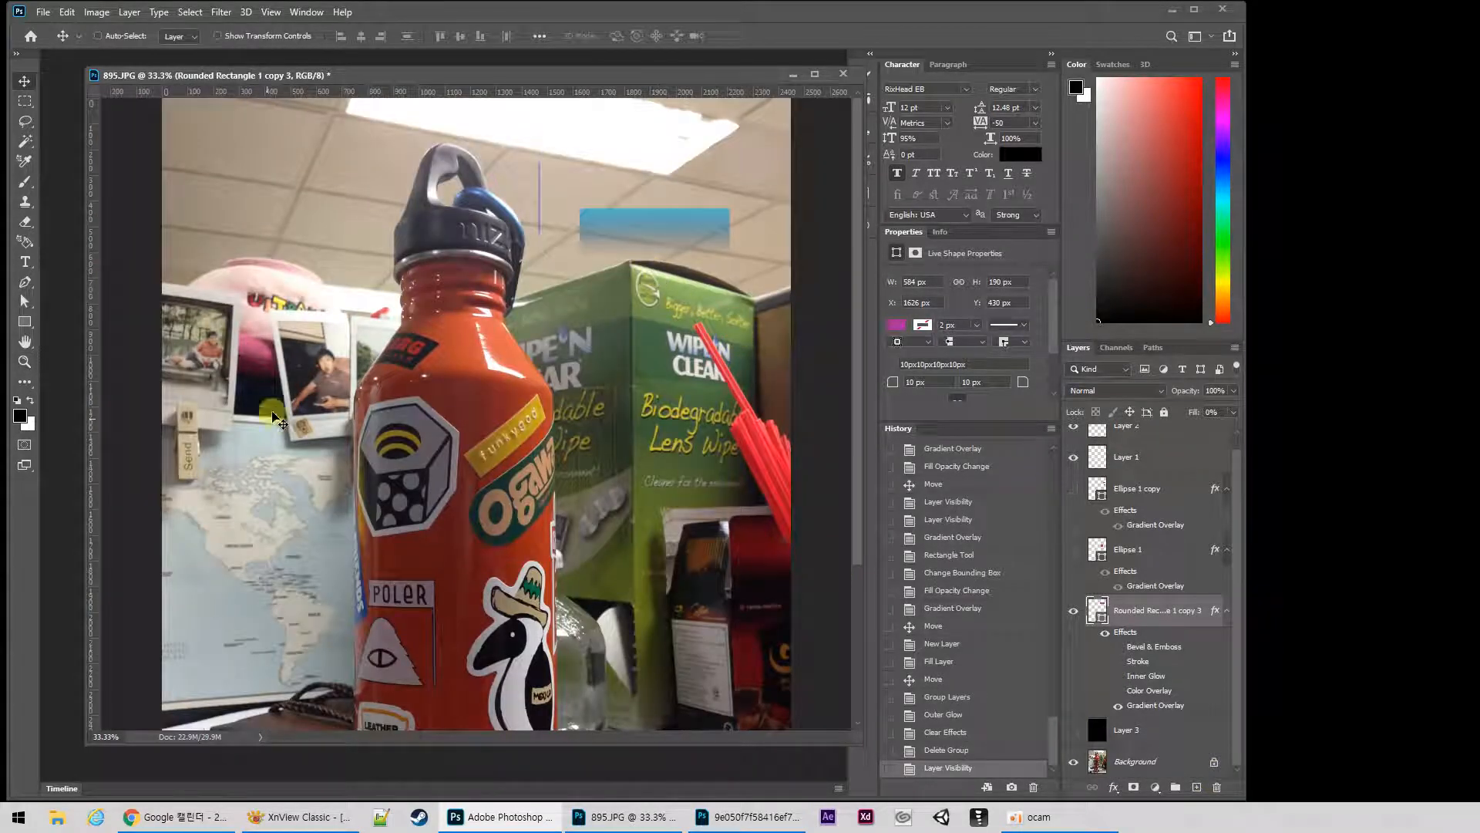
{"action": "double_click", "coordinate": [1126, 635]}
{"action": "left_click", "coordinate": [637, 657]}
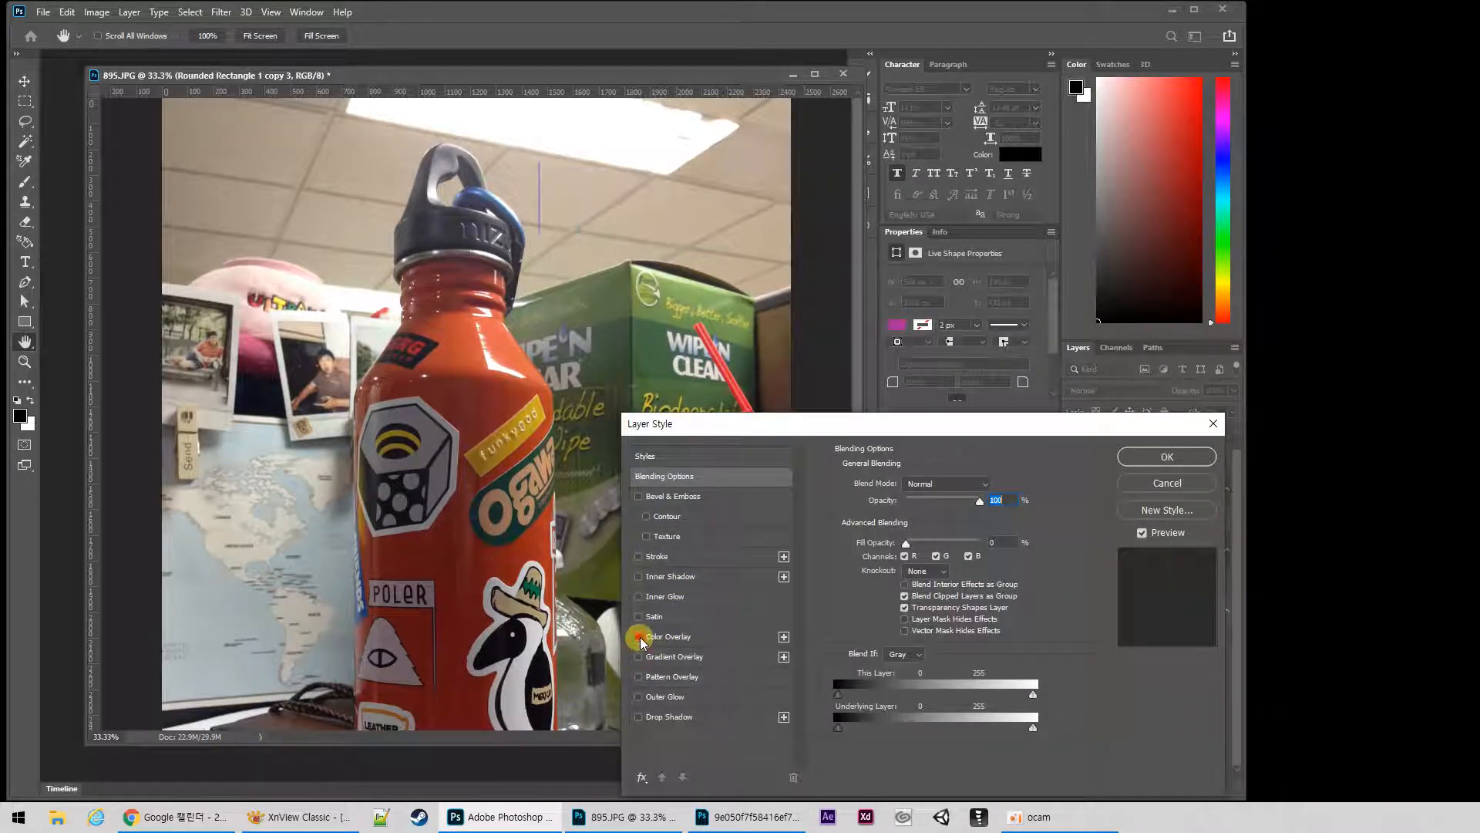
{"action": "left_click", "coordinate": [671, 636]}
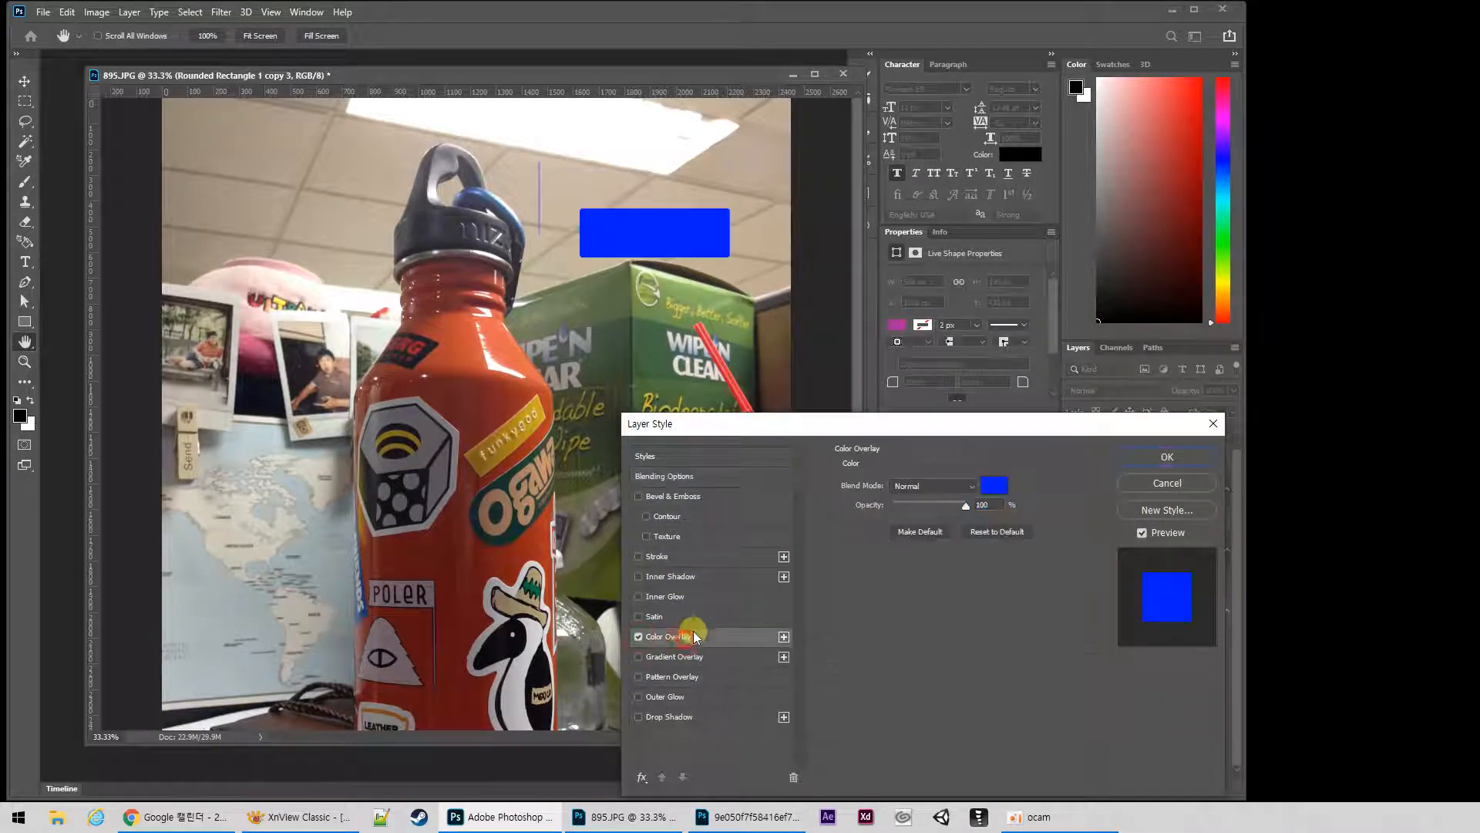
{"action": "left_click", "coordinate": [638, 636]}
{"action": "left_click", "coordinate": [639, 676]}
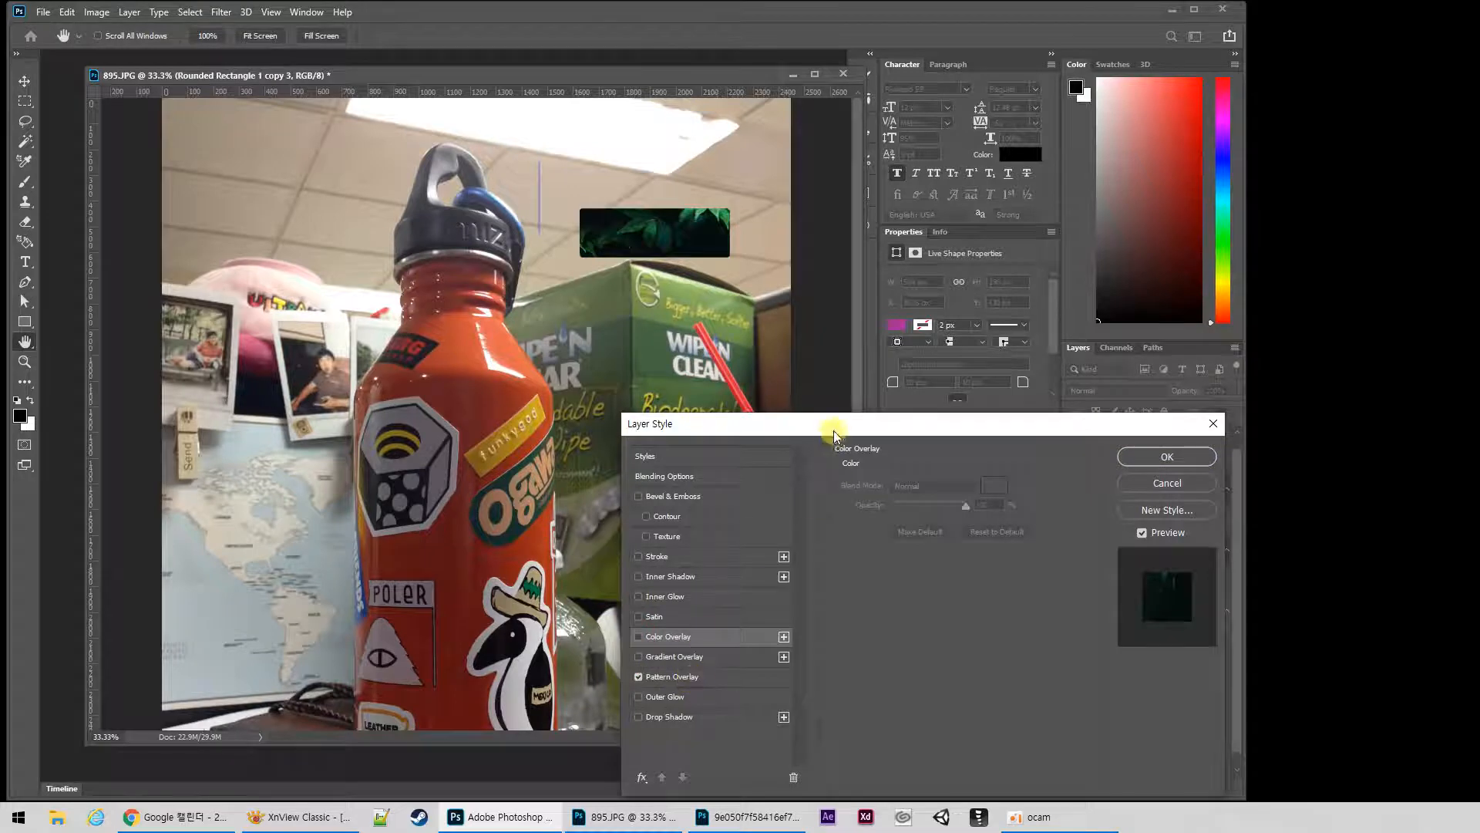
{"action": "left_click_drag", "start_coordinate": [839, 427], "coordinate": [361, 342]}
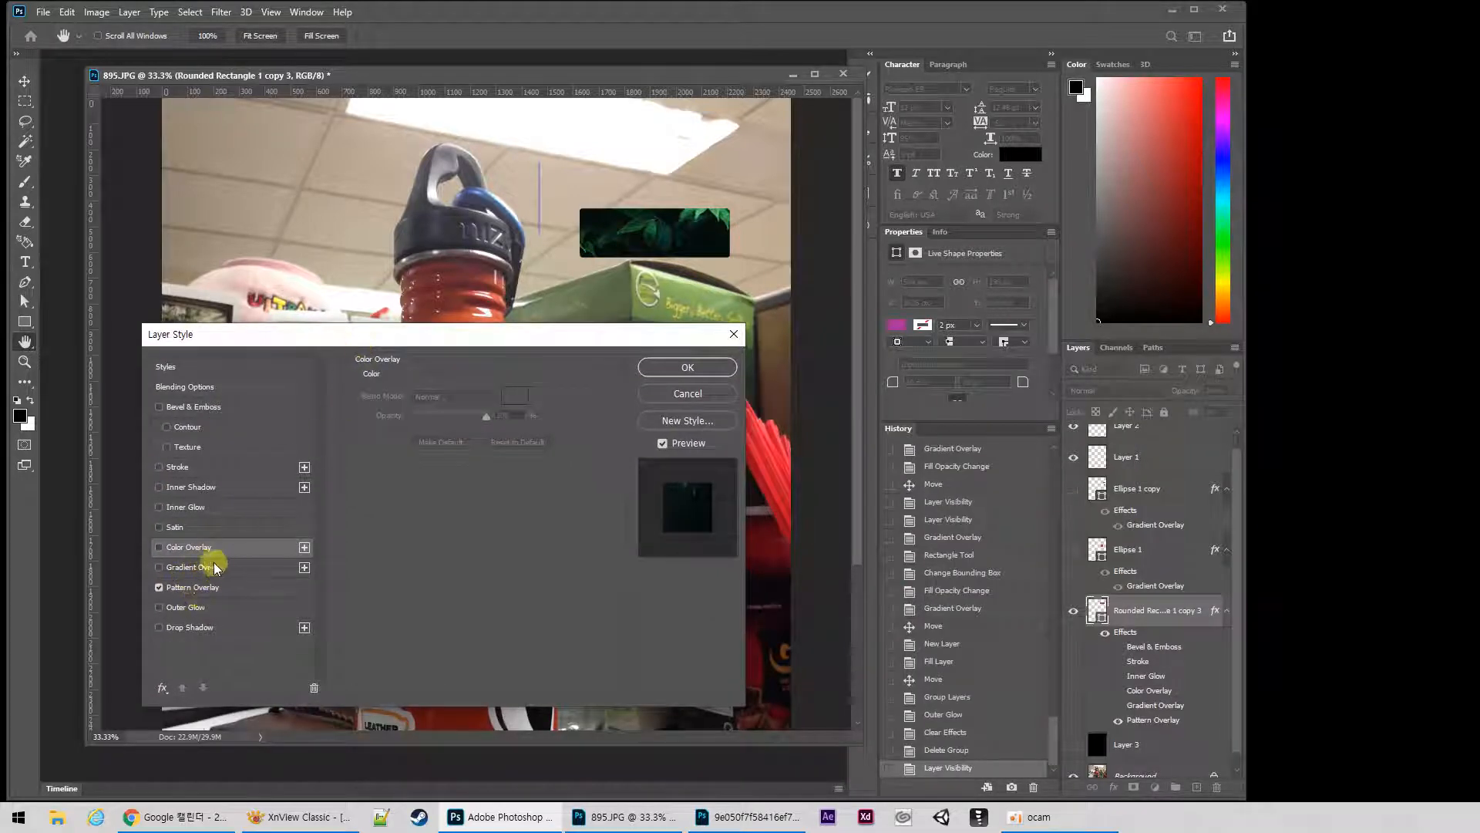
{"action": "left_click", "coordinate": [213, 590]}
Try several Trees and Grass patterns for the rounded rectangle's Pattern Overlay.
{"action": "left_click", "coordinate": [462, 445]}
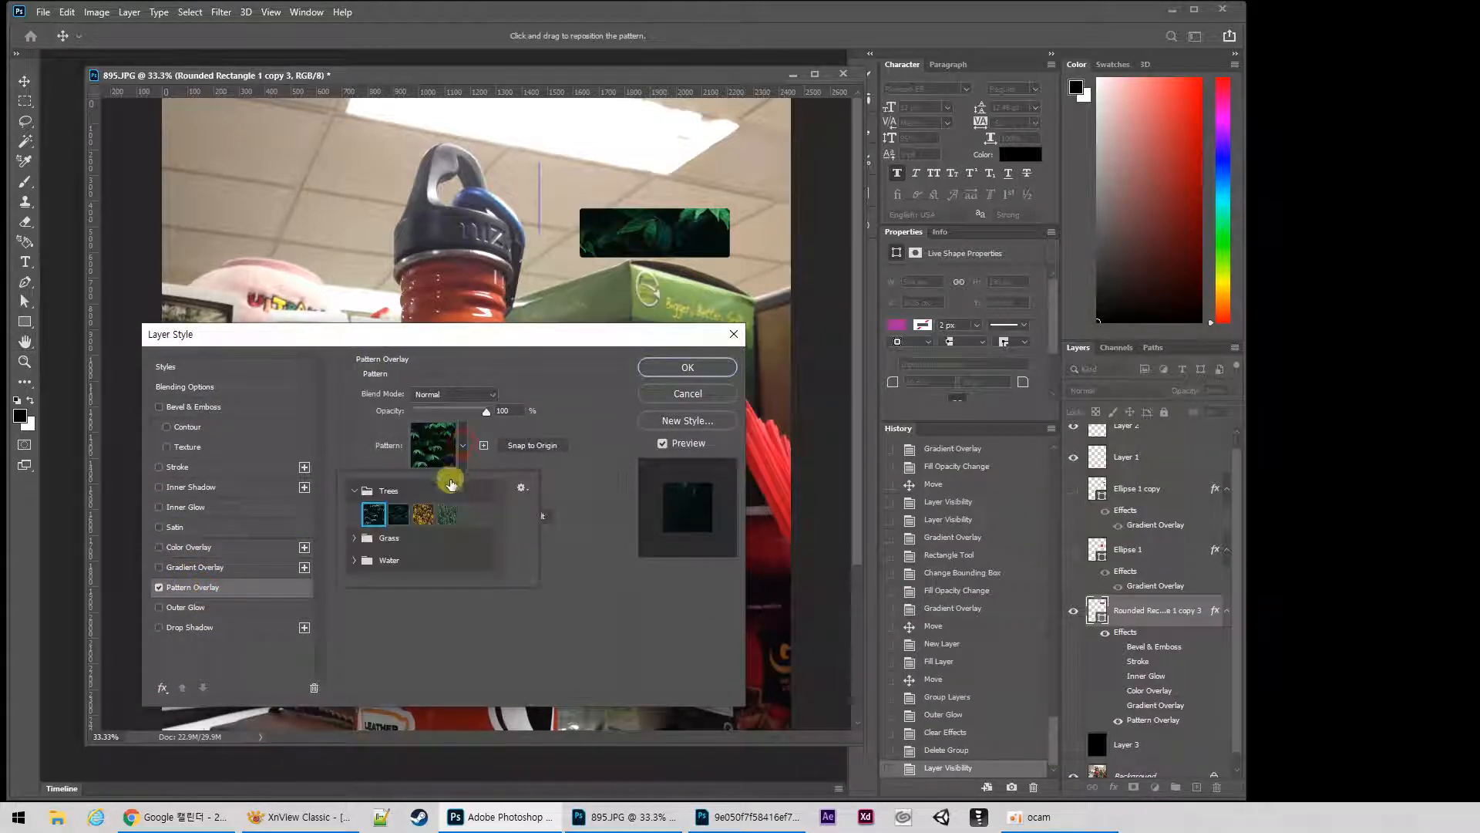
{"action": "left_click", "coordinate": [441, 517]}
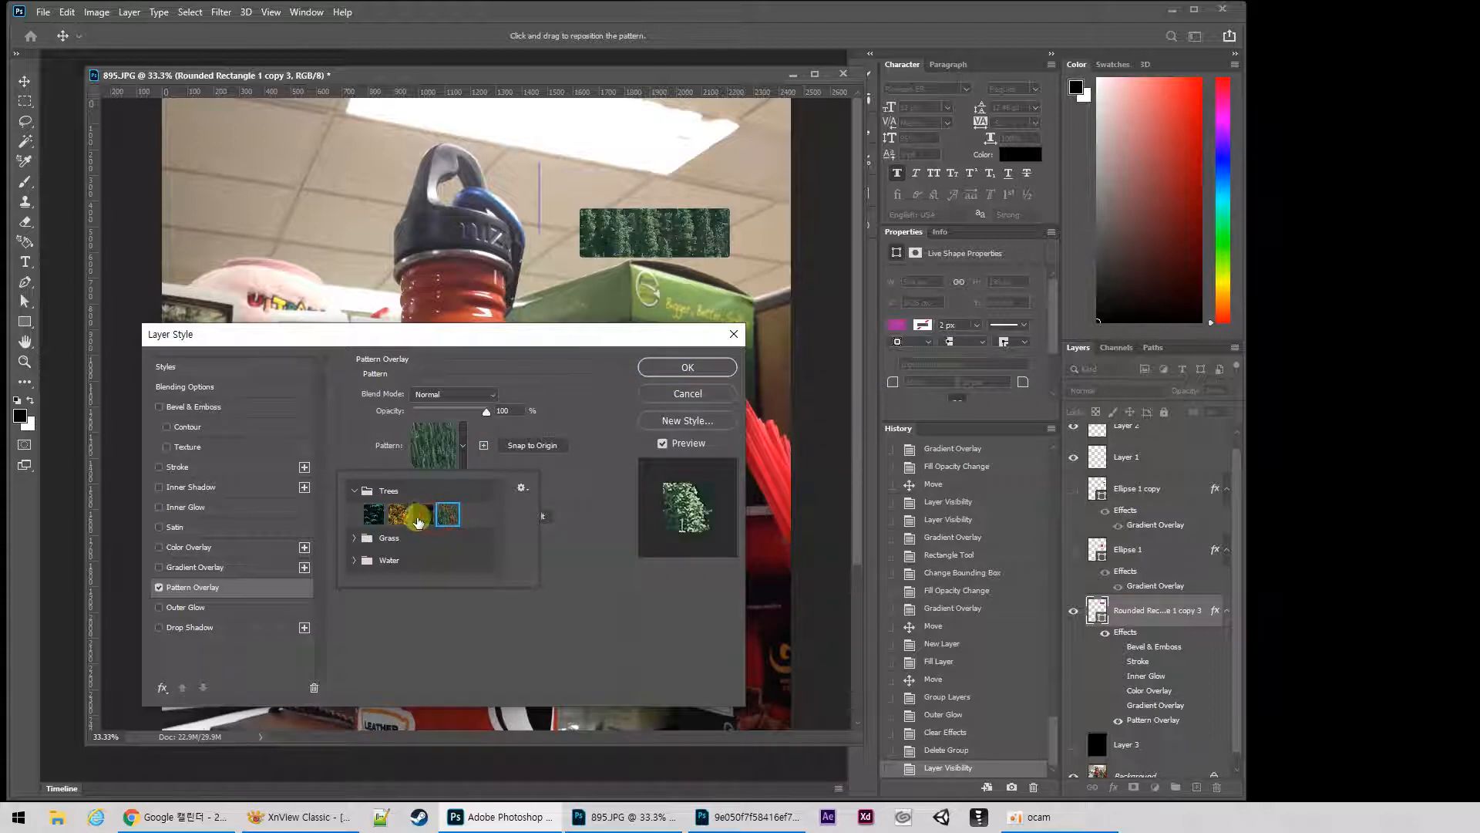
{"action": "left_click", "coordinate": [418, 517]}
{"action": "left_click", "coordinate": [367, 540]}
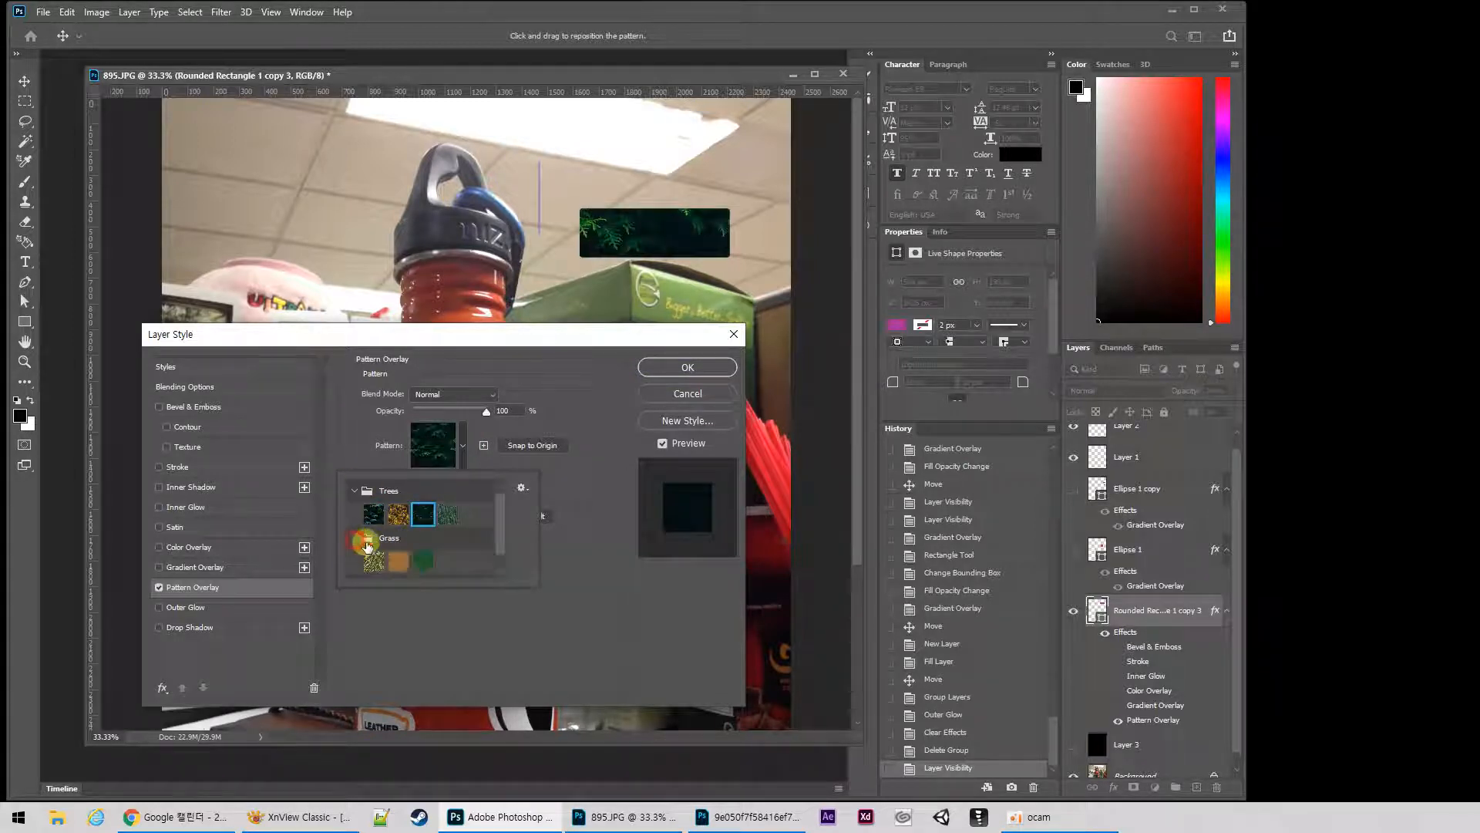
{"action": "left_click", "coordinate": [398, 561]}
{"action": "left_click", "coordinate": [423, 561]}
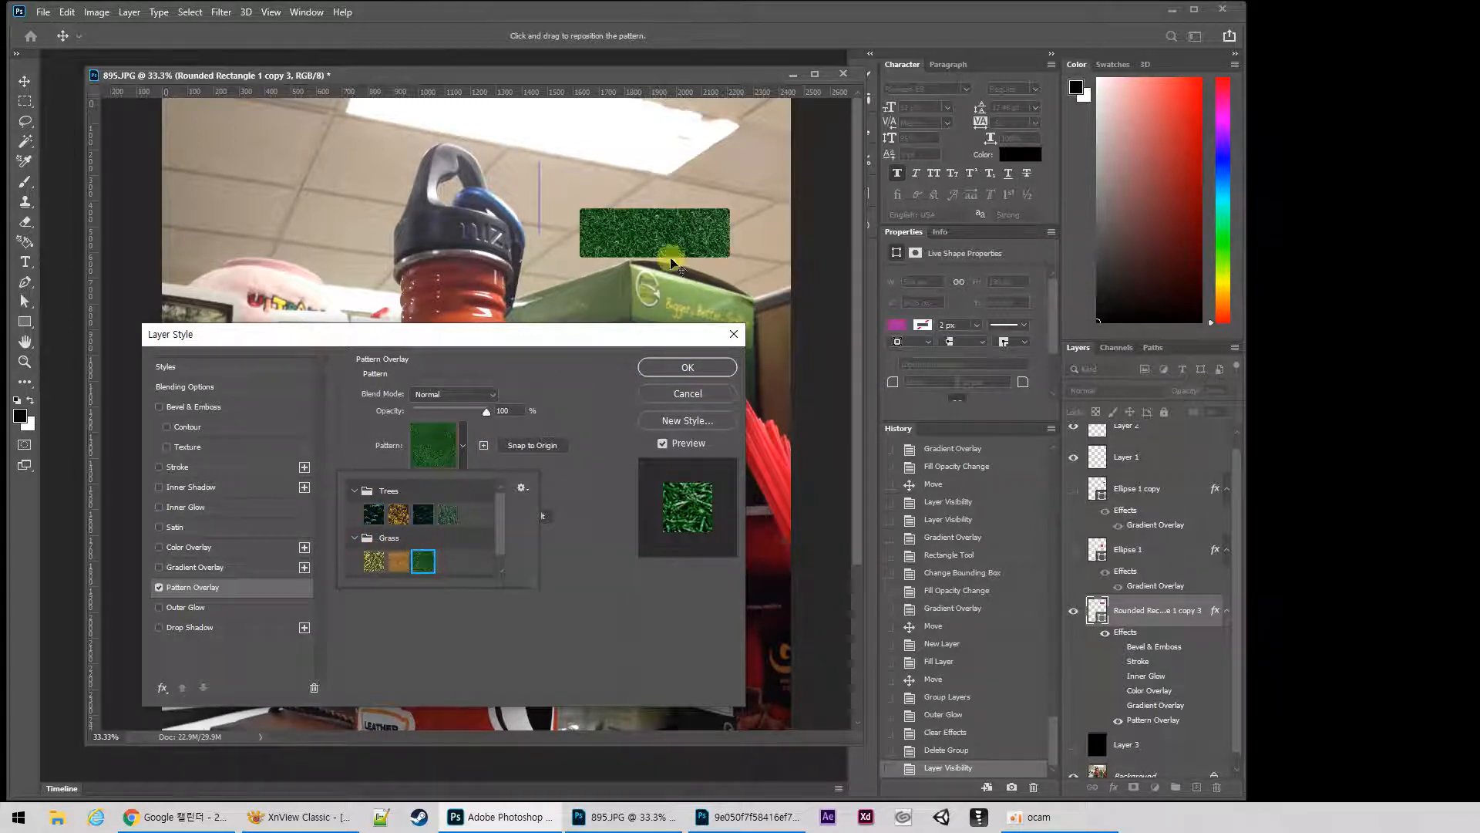
{"action": "left_click", "coordinate": [377, 570]}
Try the three Water patterns for the overlay, settle on the pale blue rippled one, and collapse the pattern folders.
{"action": "left_click_drag", "start_coordinate": [502, 519], "coordinate": [496, 549]}
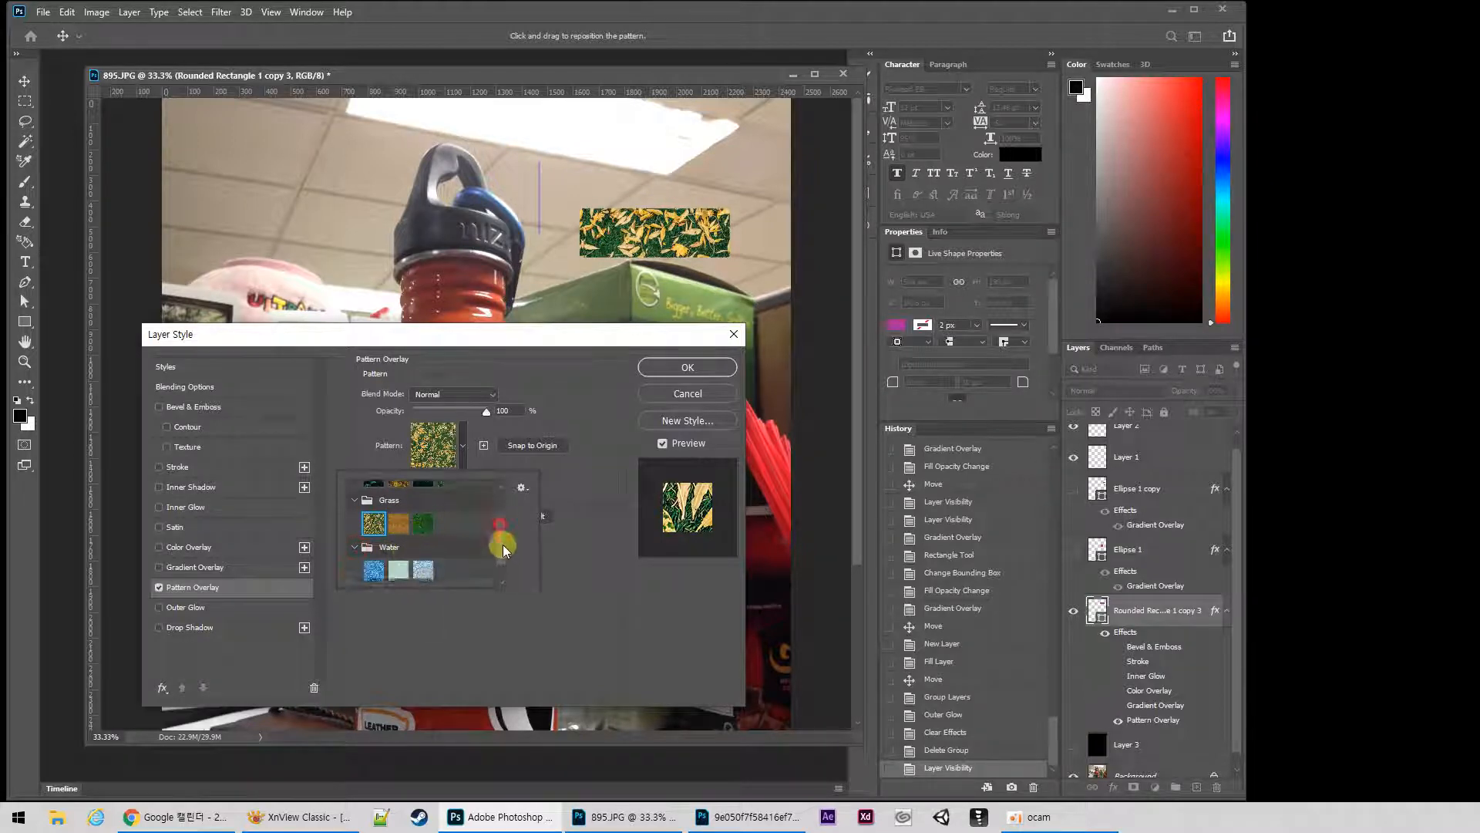
{"action": "left_click", "coordinate": [417, 569]}
{"action": "left_click", "coordinate": [398, 567]}
{"action": "left_click", "coordinate": [374, 566]}
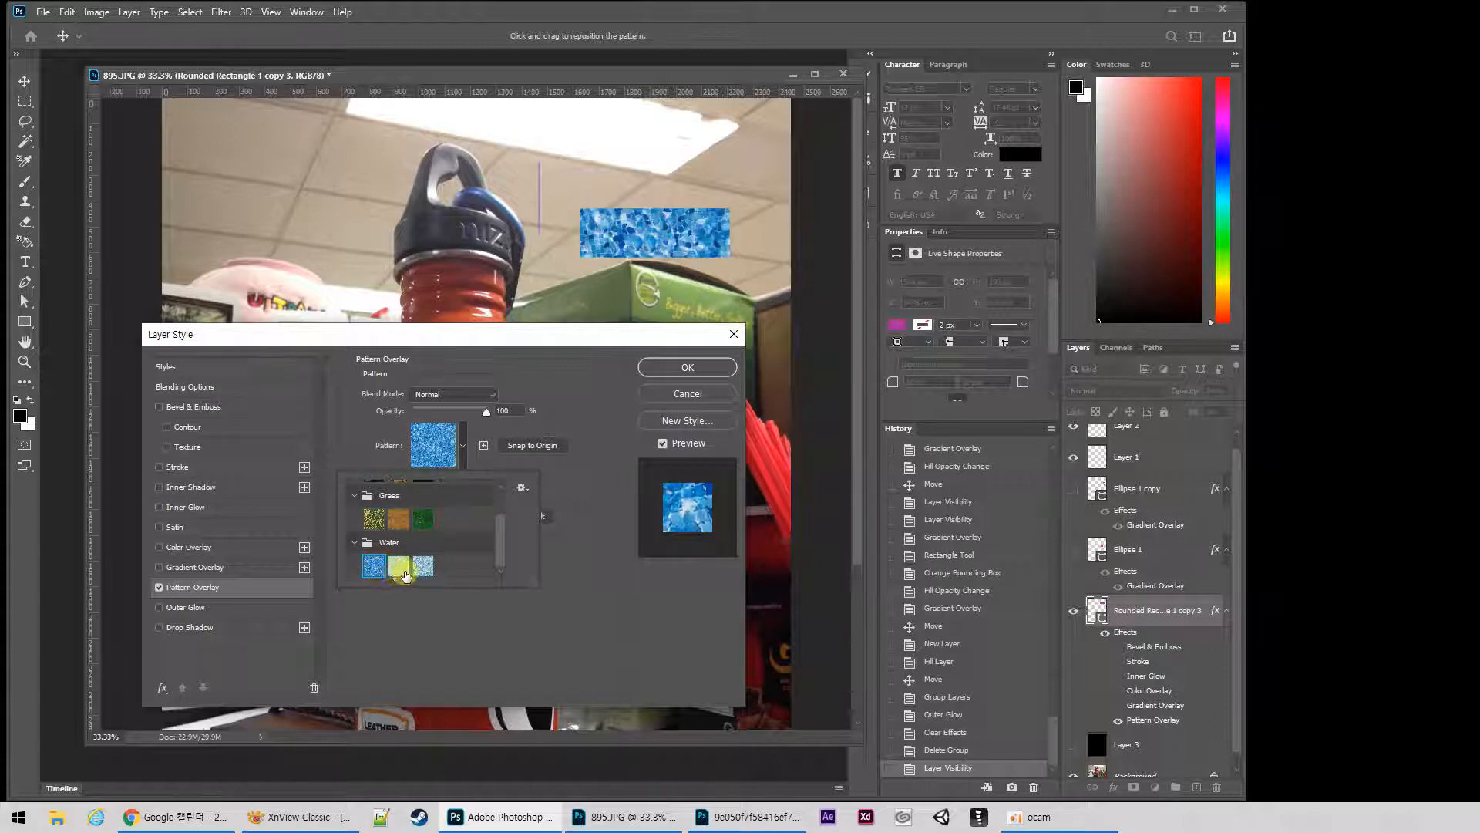
{"action": "left_click", "coordinate": [398, 567]}
{"action": "left_click", "coordinate": [425, 567]}
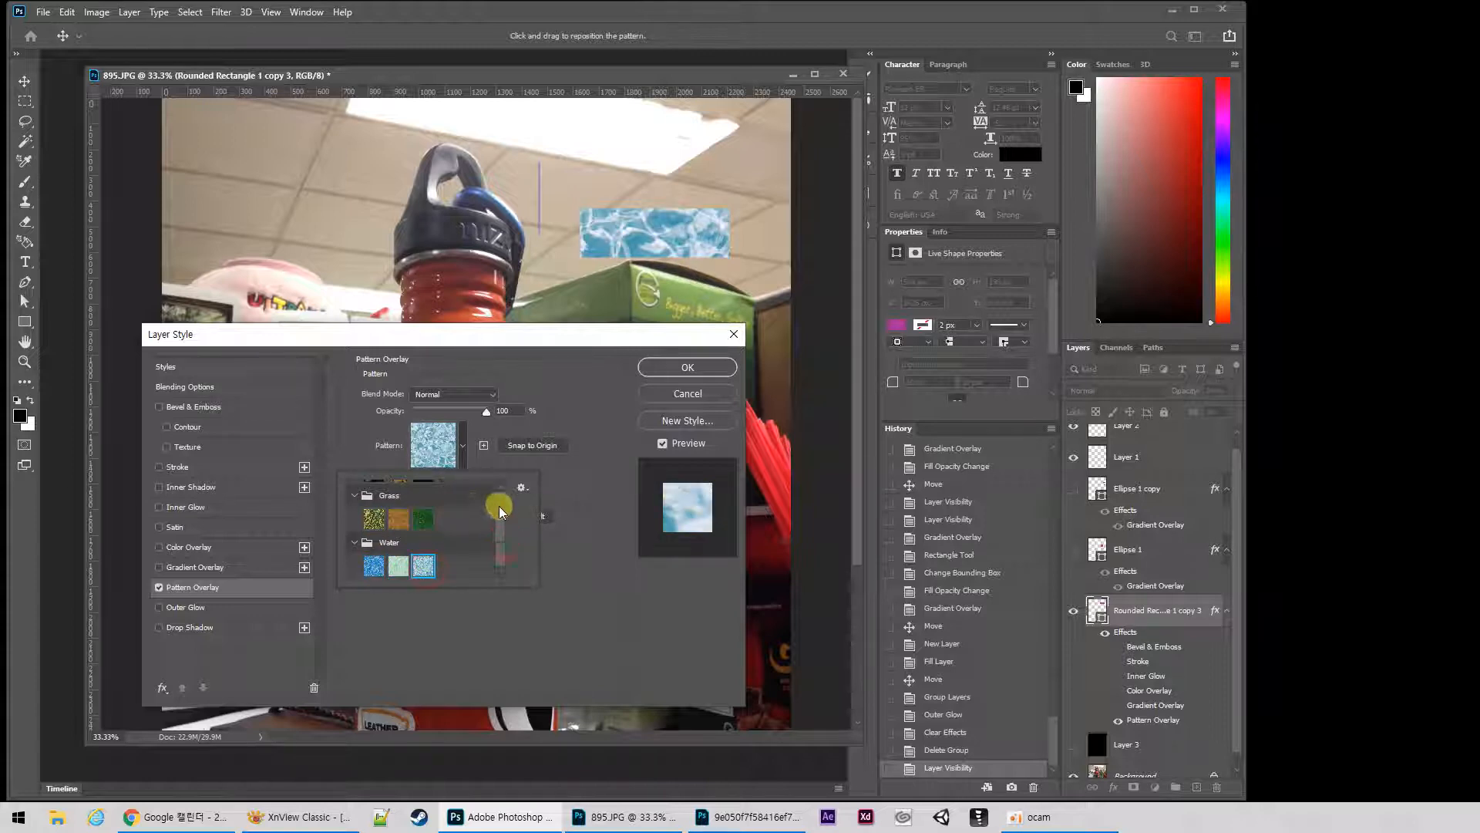
{"action": "left_click_drag", "start_coordinate": [500, 511], "coordinate": [496, 502]}
{"action": "left_click", "coordinate": [354, 490]}
{"action": "left_click", "coordinate": [354, 513]}
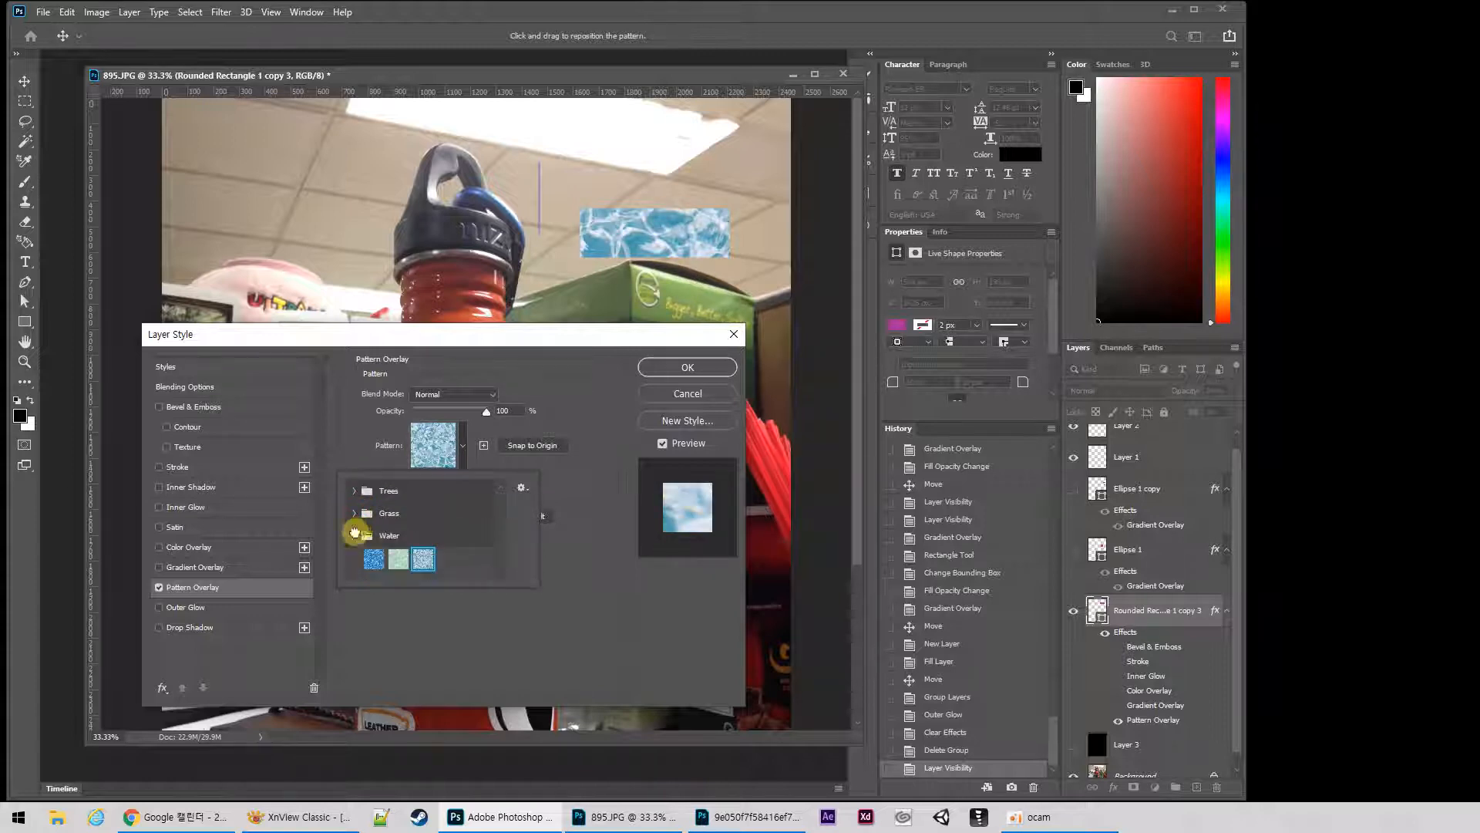
{"action": "left_click", "coordinate": [354, 534]}
{"action": "left_click", "coordinate": [615, 502]}
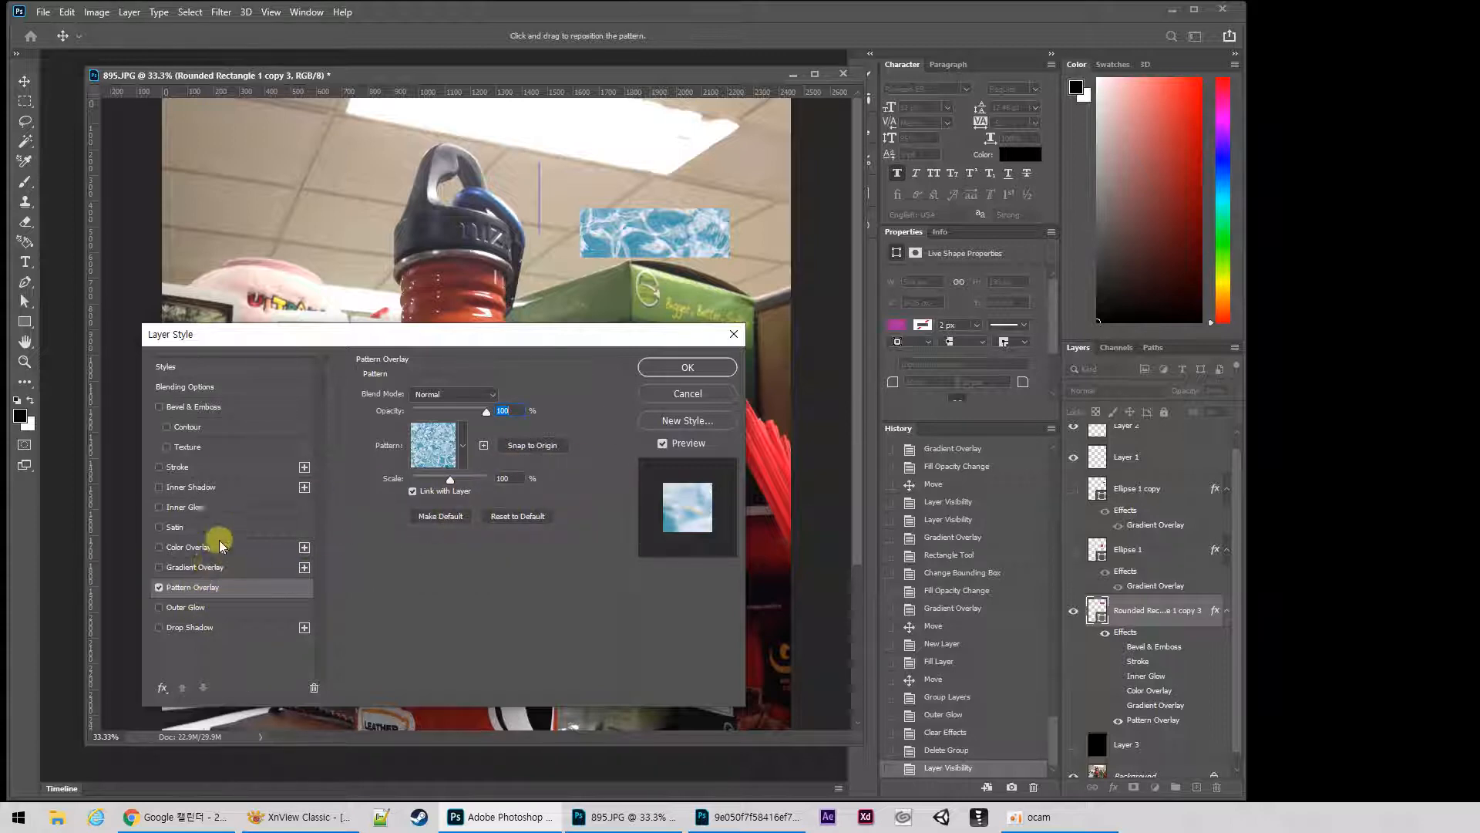
Turn off Pattern Overlay, enable Inner Glow and Color Overlay on the rounded rectangle, and leave Outer Glow off.
{"action": "left_click", "coordinate": [159, 588]}
{"action": "left_click", "coordinate": [160, 608]}
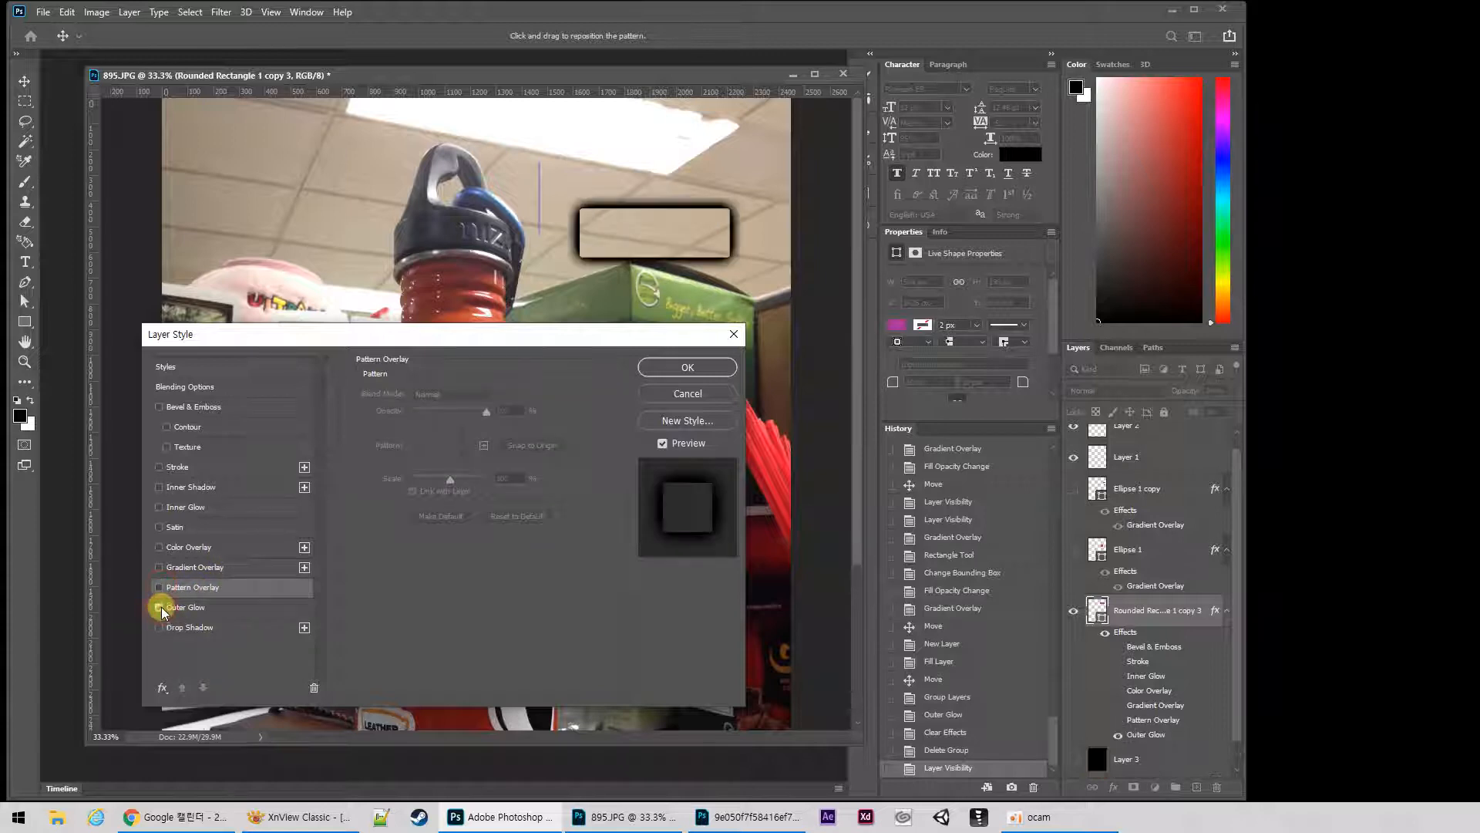
{"action": "left_click", "coordinate": [159, 508]}
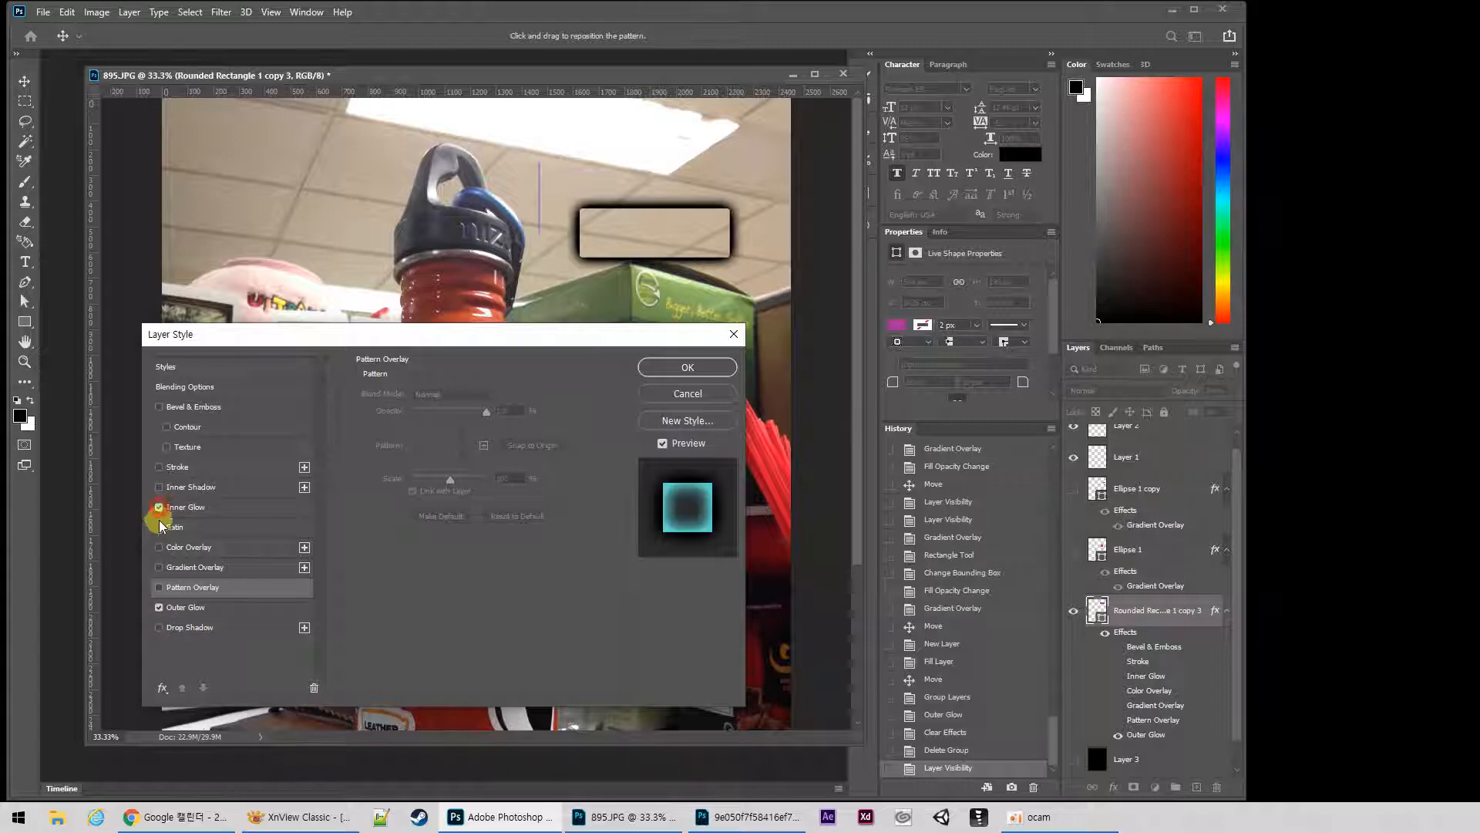
{"action": "left_click", "coordinate": [159, 548]}
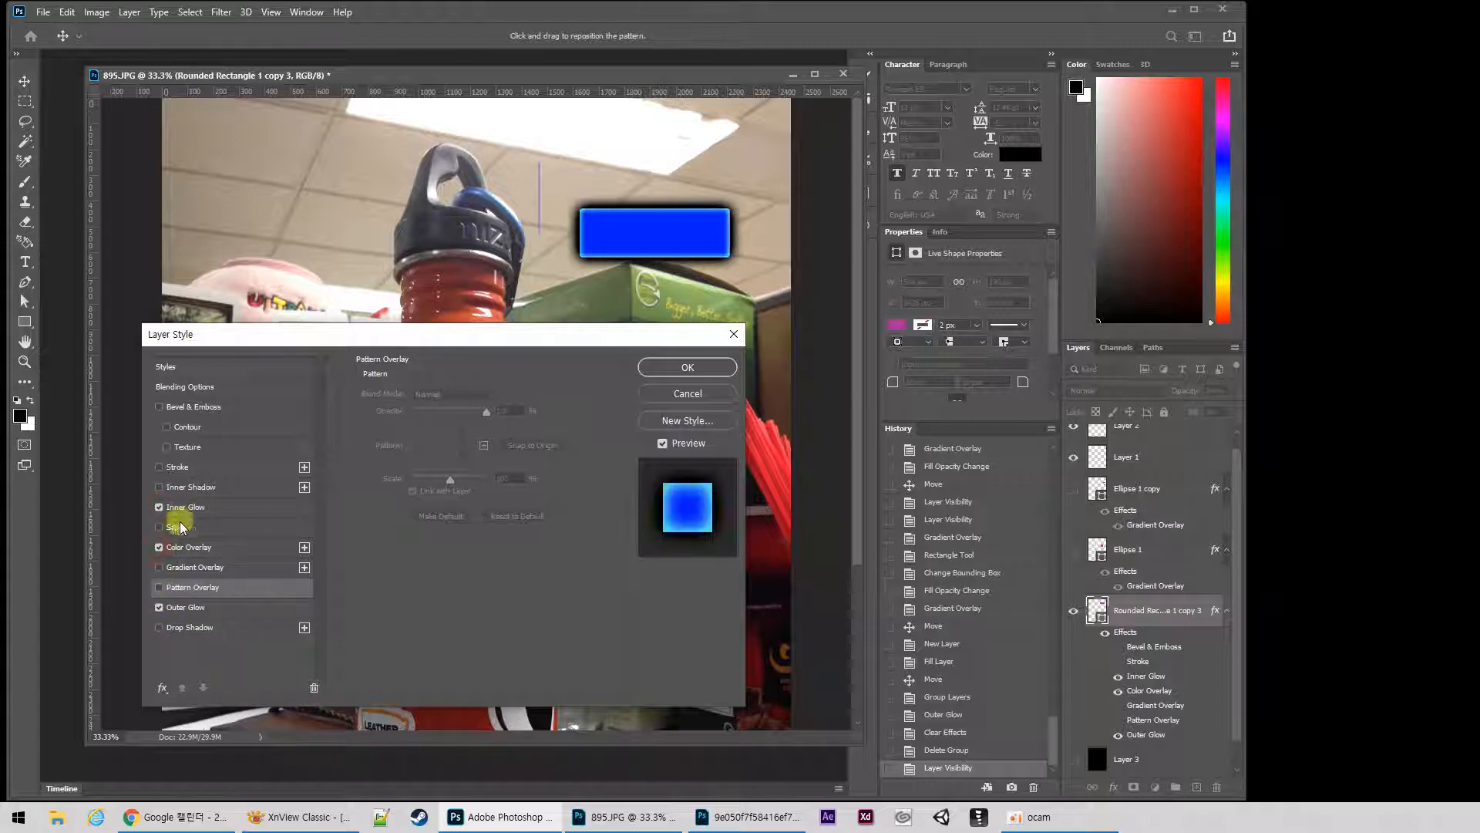
{"action": "left_click", "coordinate": [160, 608]}
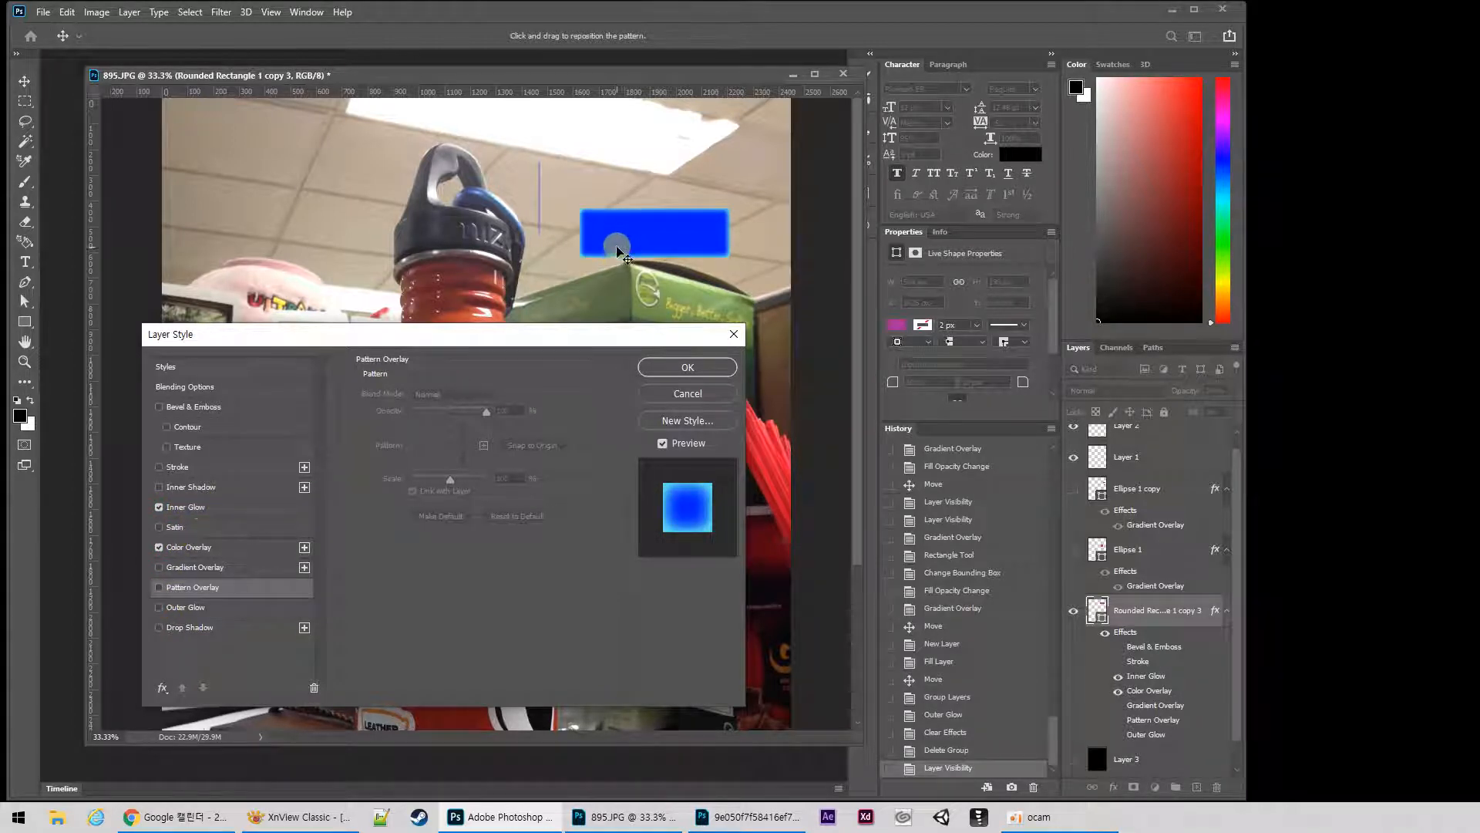
Change the rounded rectangle's Color Overlay to dark teal #166c67.
{"action": "left_click", "coordinate": [222, 547]}
{"action": "left_click", "coordinate": [515, 395]}
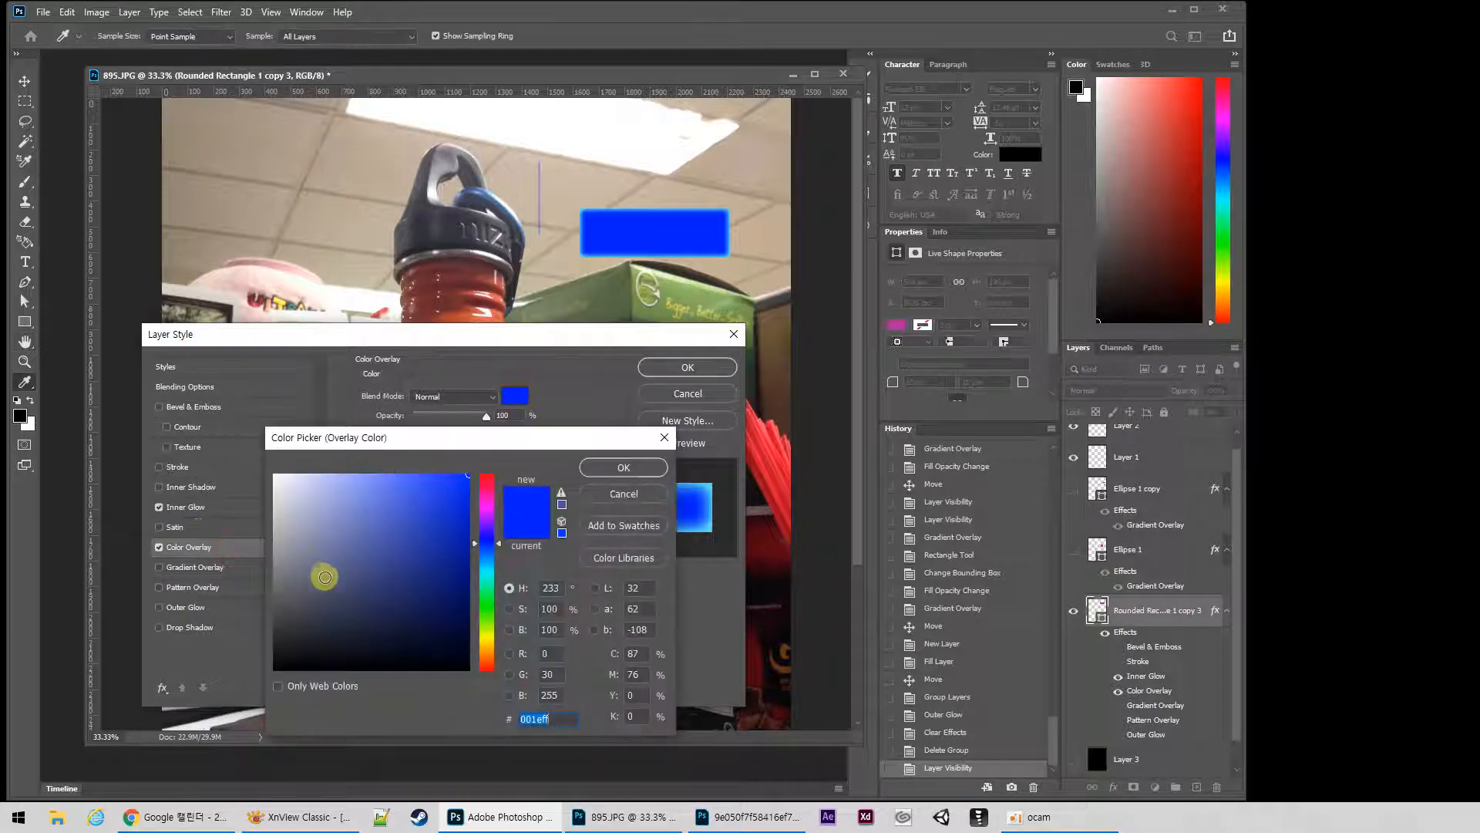
{"action": "left_click", "coordinate": [486, 605]}
{"action": "mouse_move", "coordinate": [445, 524]}
{"action": "left_mouse_down"}
{"action": "mouse_move", "coordinate": [451, 574]}
{"action": "mouse_move", "coordinate": [427, 571]}
{"action": "left_mouse_up"}
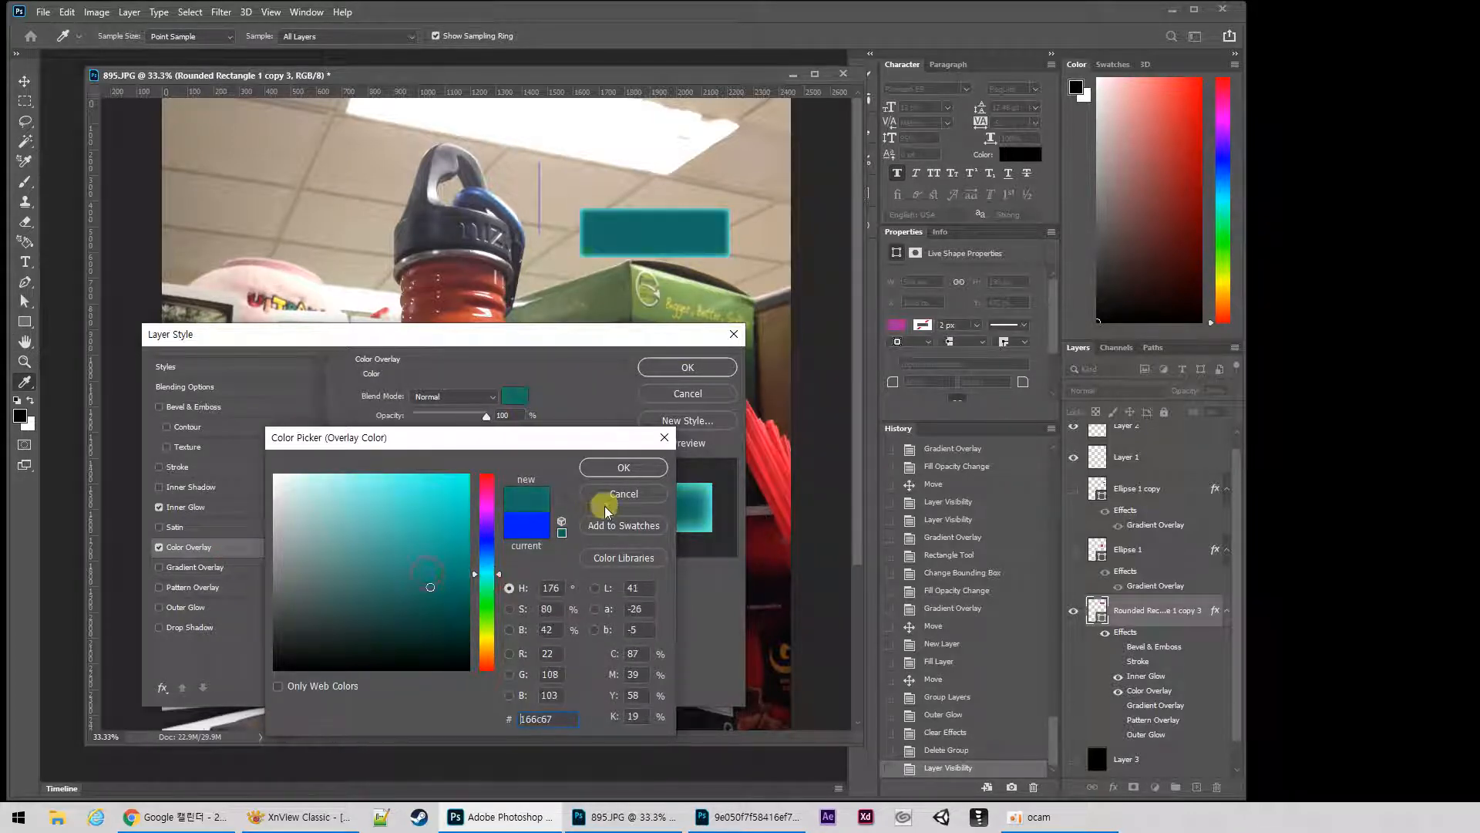
{"action": "left_click", "coordinate": [620, 469]}
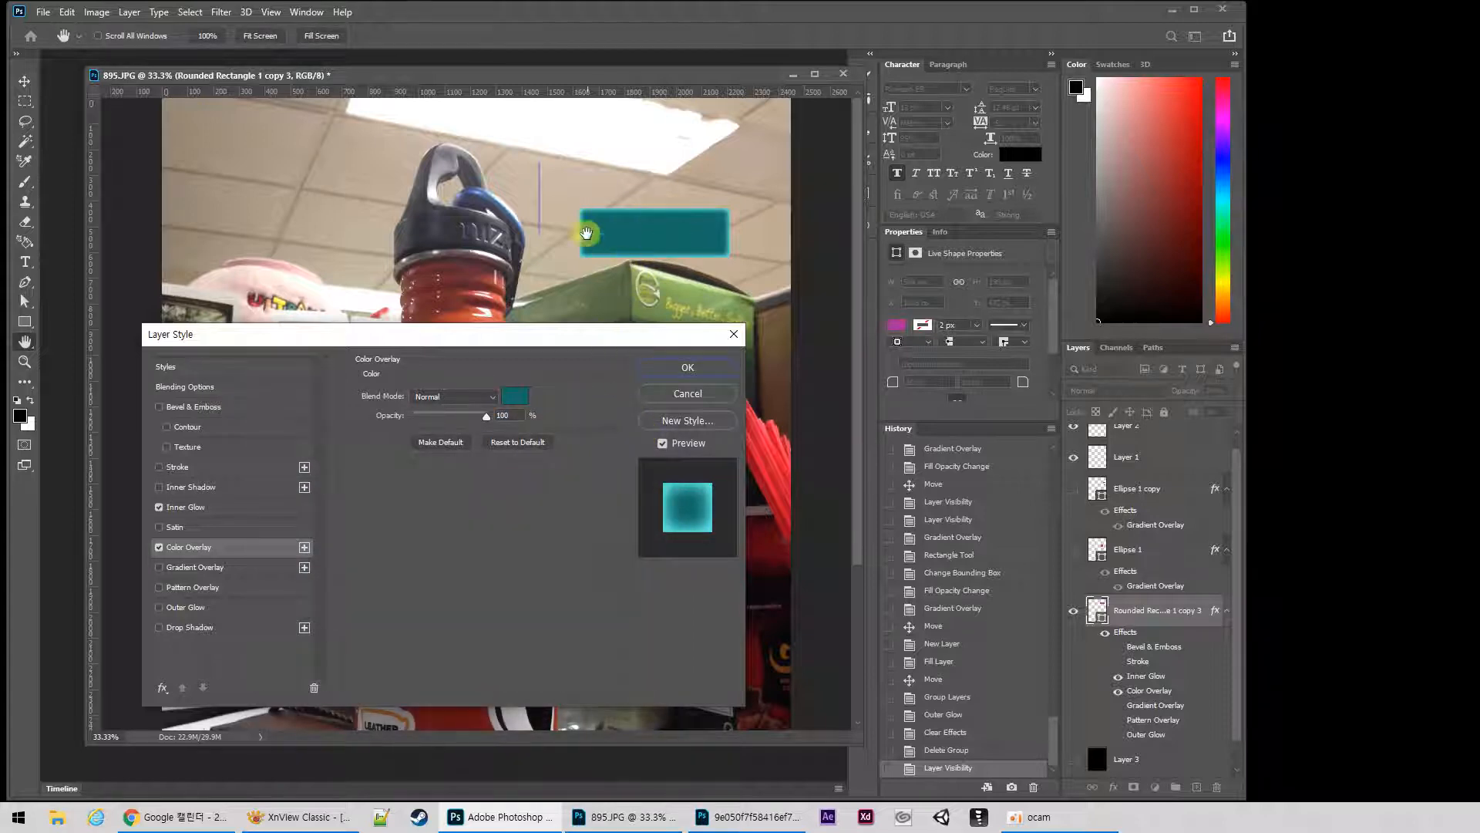
Enable Outer Glow on the rounded rectangle, change its colour to white #ffffff, and apply the layer style.
{"action": "left_click", "coordinate": [160, 608]}
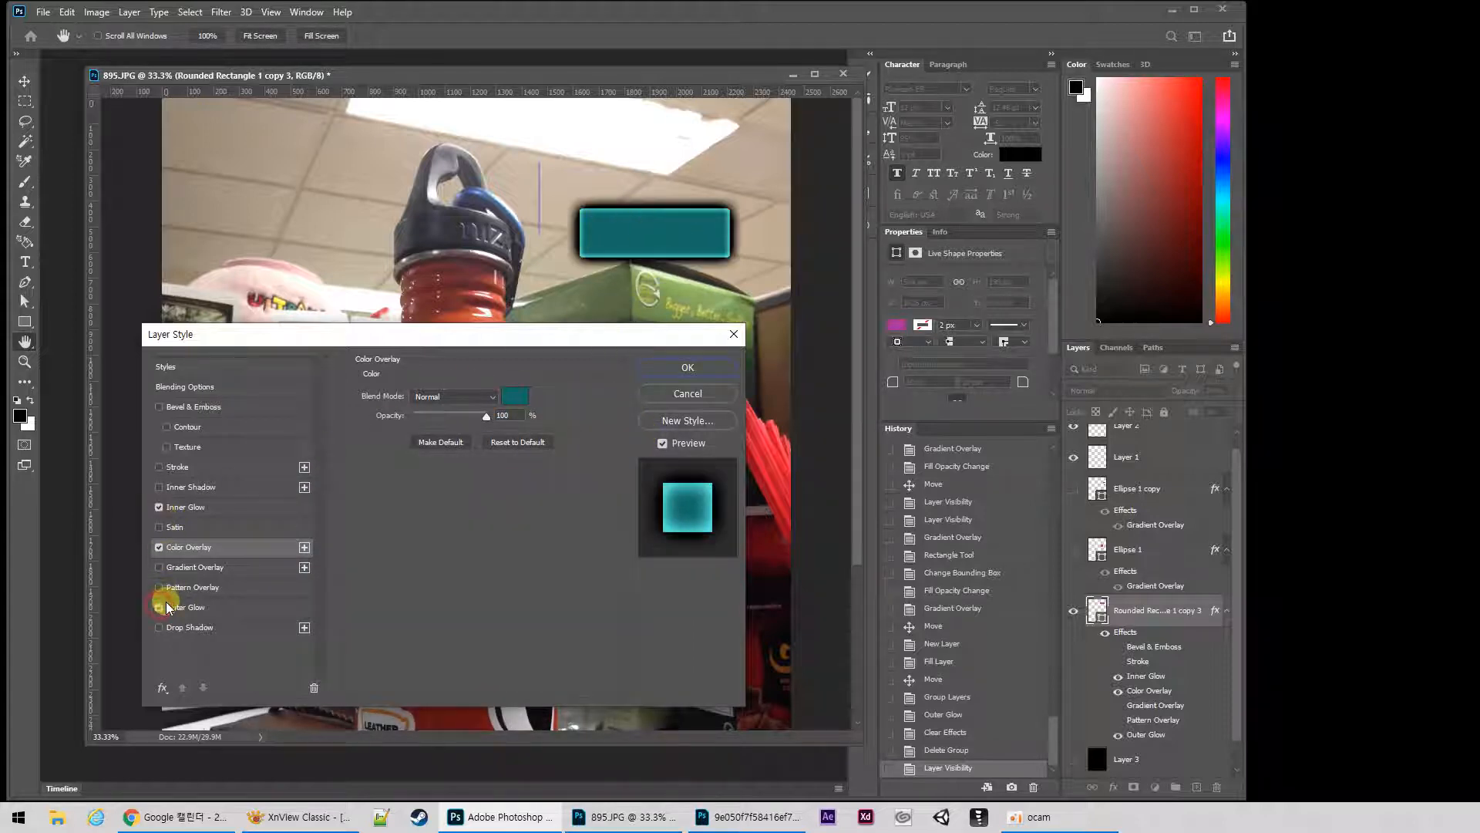
{"action": "left_click", "coordinate": [242, 608]}
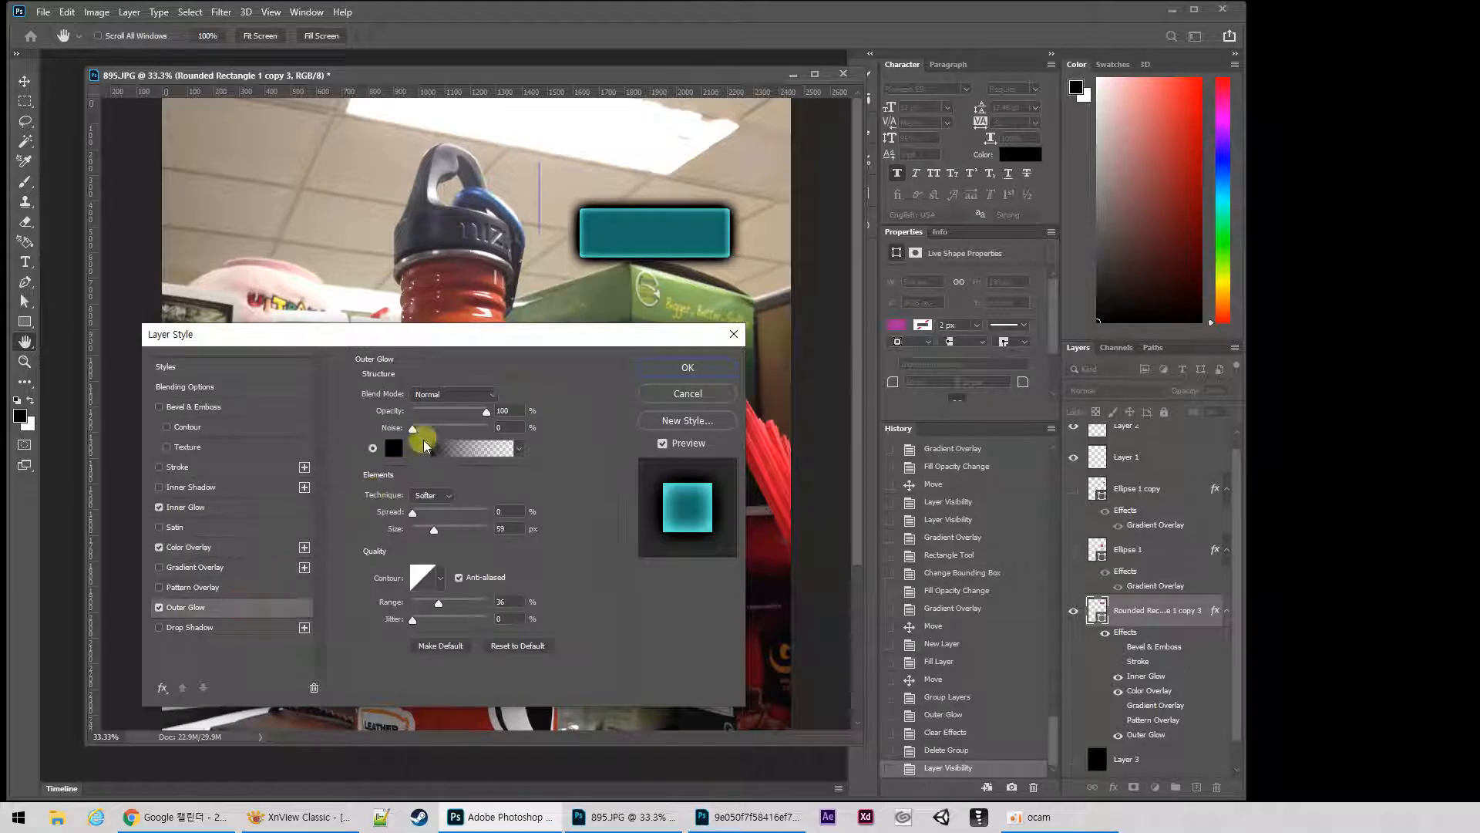
{"action": "left_click", "coordinate": [394, 448]}
{"action": "left_click_drag", "start_coordinate": [373, 505], "coordinate": [164, 394]}
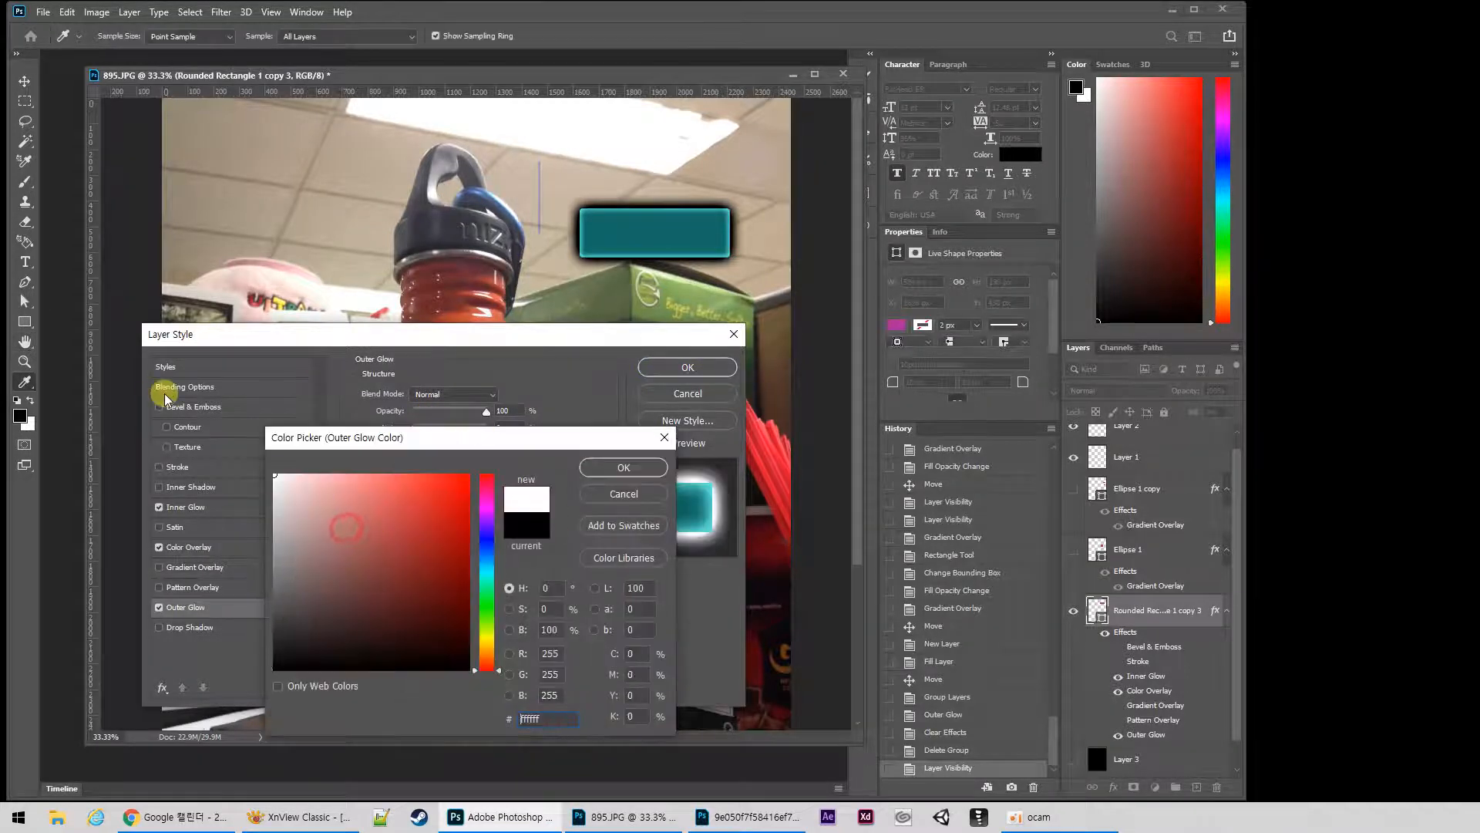
{"action": "left_click", "coordinate": [616, 468]}
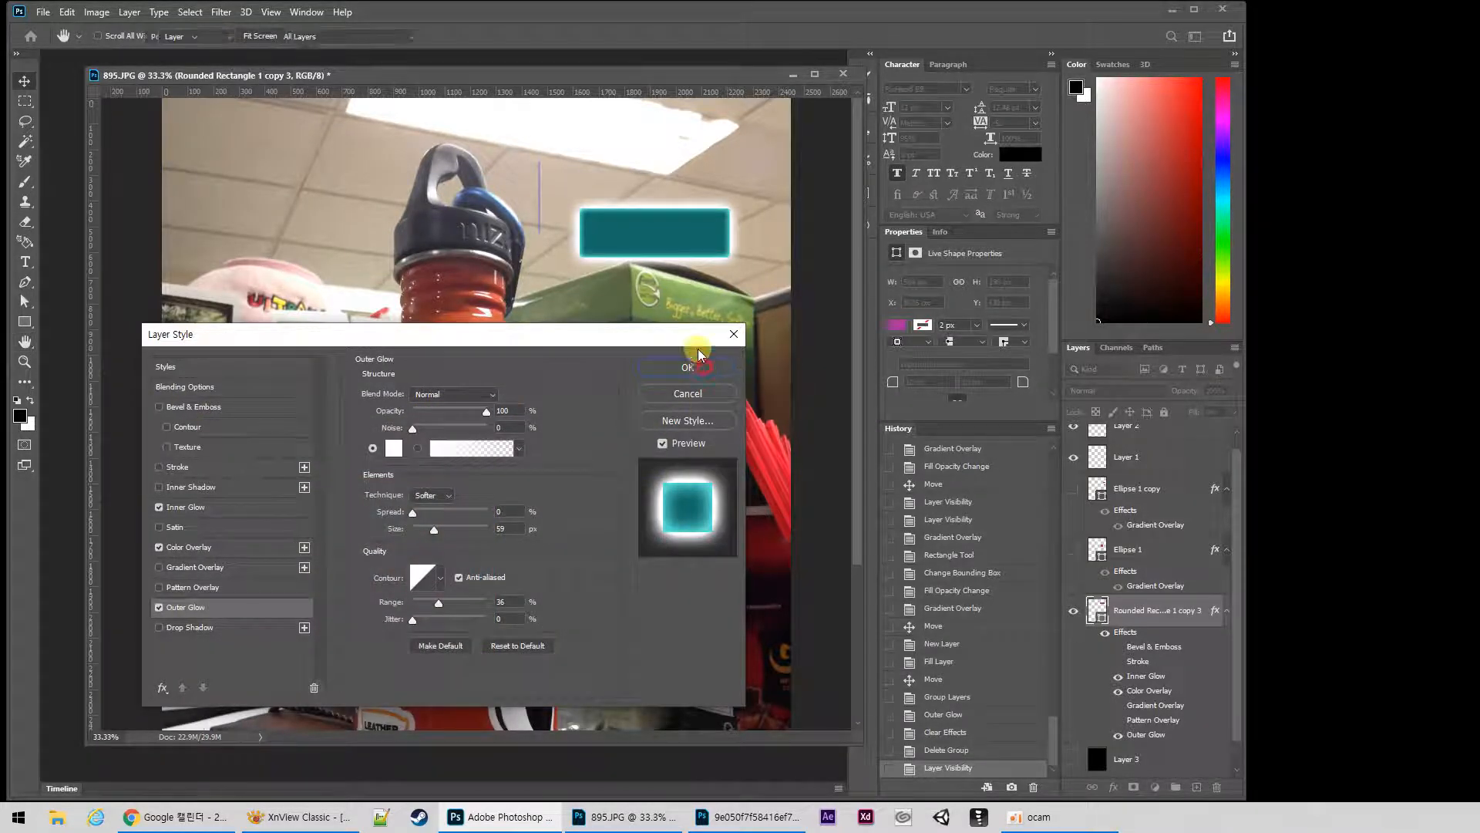
{"action": "left_click", "coordinate": [687, 367]}
Move the glowing rounded rectangle down over the green lens wipe box.
{"action": "left_click_drag", "start_coordinate": [660, 239], "coordinate": [652, 387]}
{"action": "key", "text": "z"}
{"action": "left_click", "coordinate": [695, 378]}
{"action": "scroll", "coordinate": [679, 401], "scroll_direction": "up", "scroll_amount": 2}
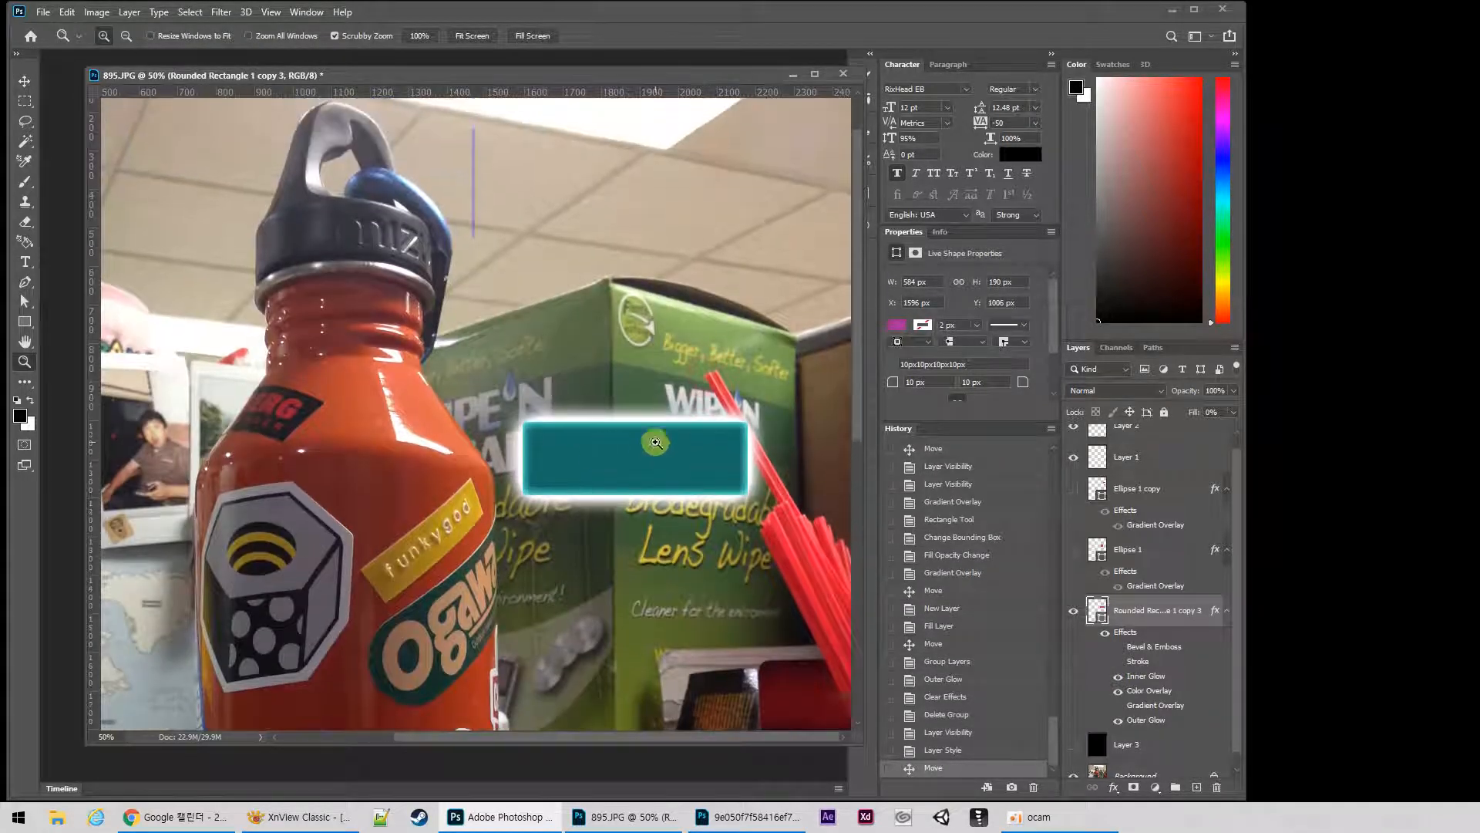
{"action": "key", "text": "v"}
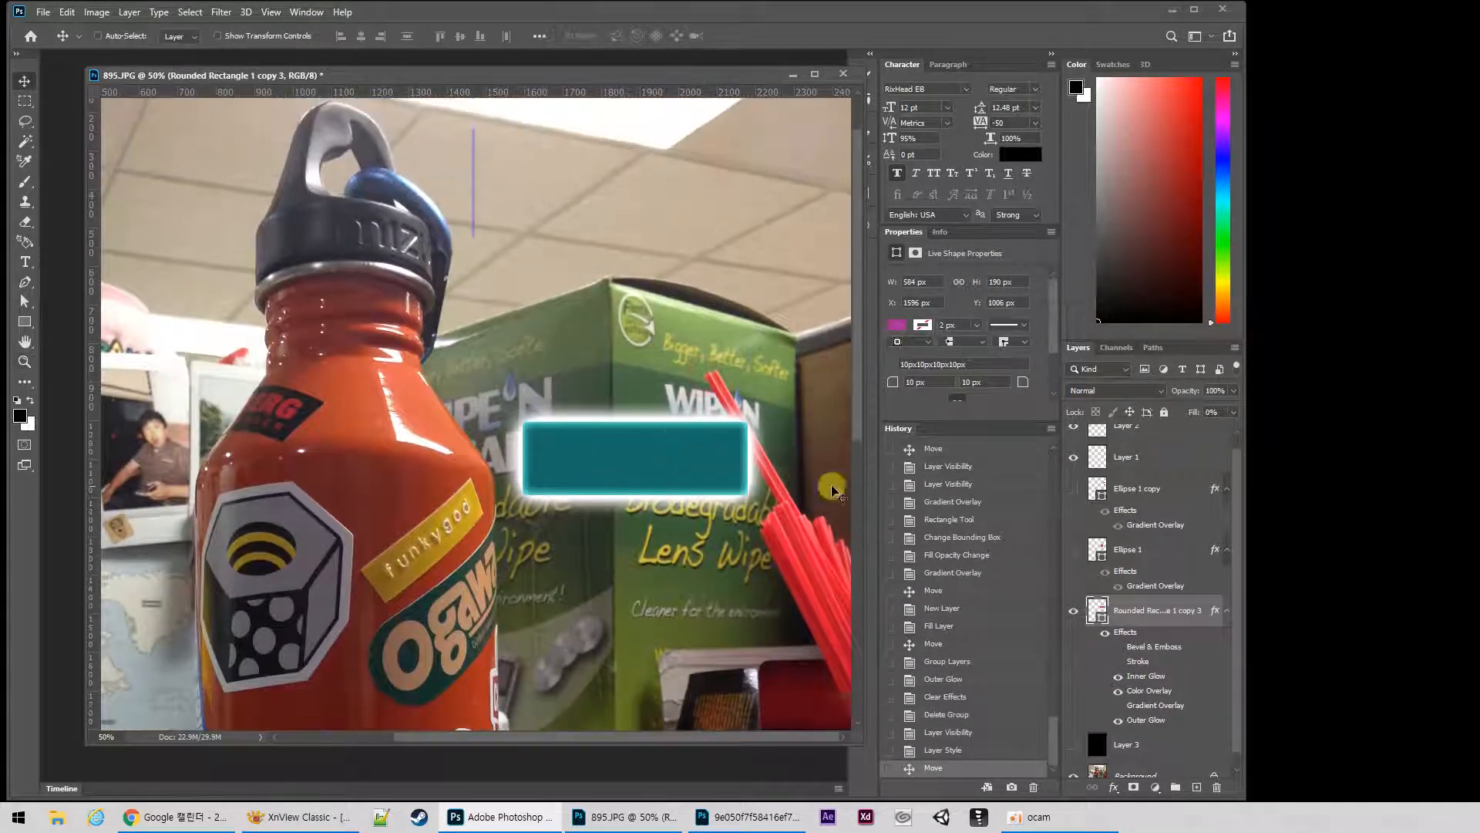
Reopen the rounded rectangle's layer style, compare the Inner Glow and Outer Glow settings, and set the Outer Glow size to 35 px.
{"action": "double_click", "coordinate": [1153, 722]}
{"action": "left_click_drag", "start_coordinate": [529, 341], "coordinate": [1146, 129]}
{"action": "left_click", "coordinate": [852, 301]}
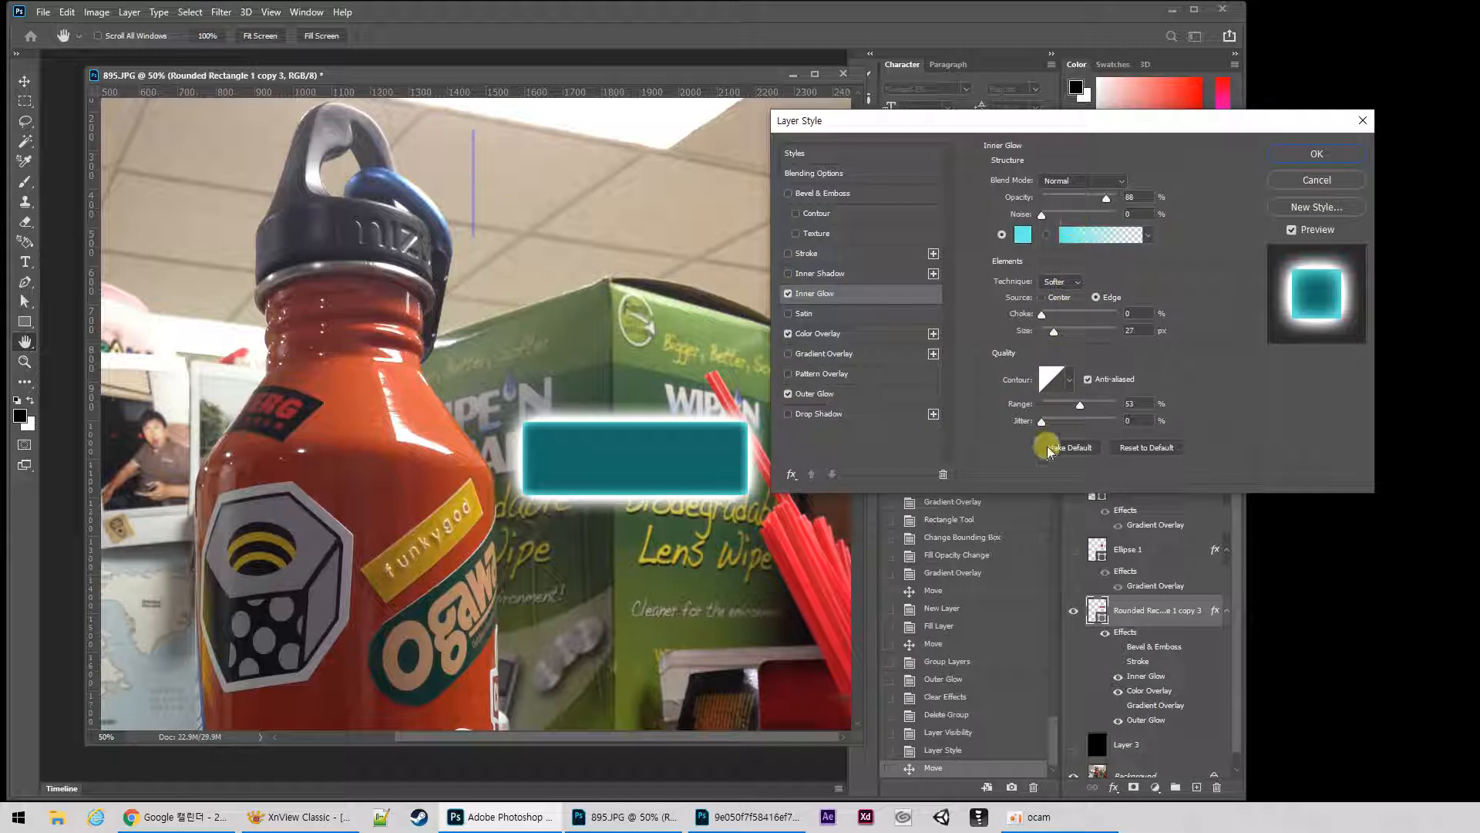
{"action": "left_click", "coordinate": [866, 395]}
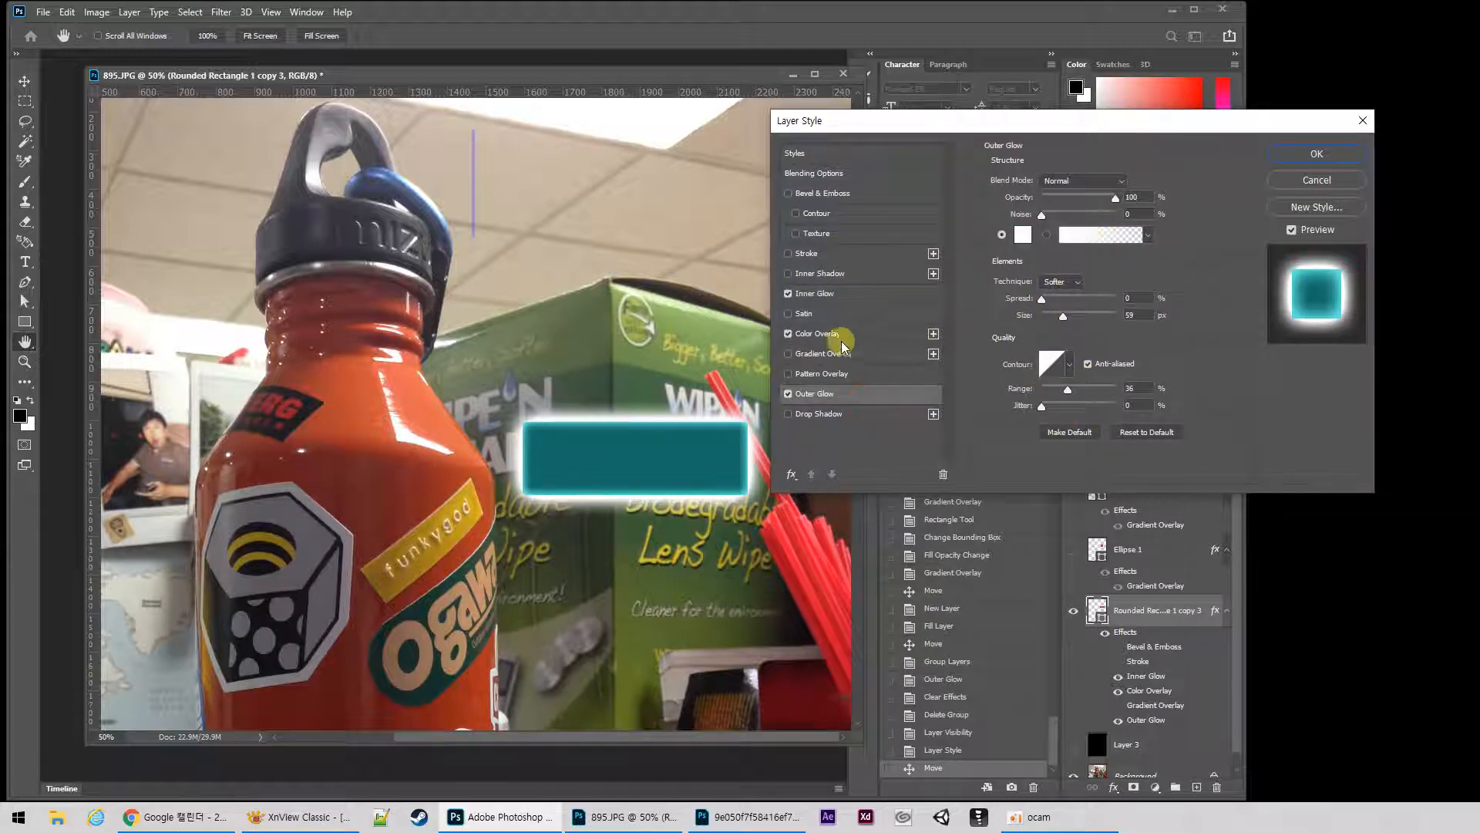
{"action": "left_click", "coordinate": [852, 300]}
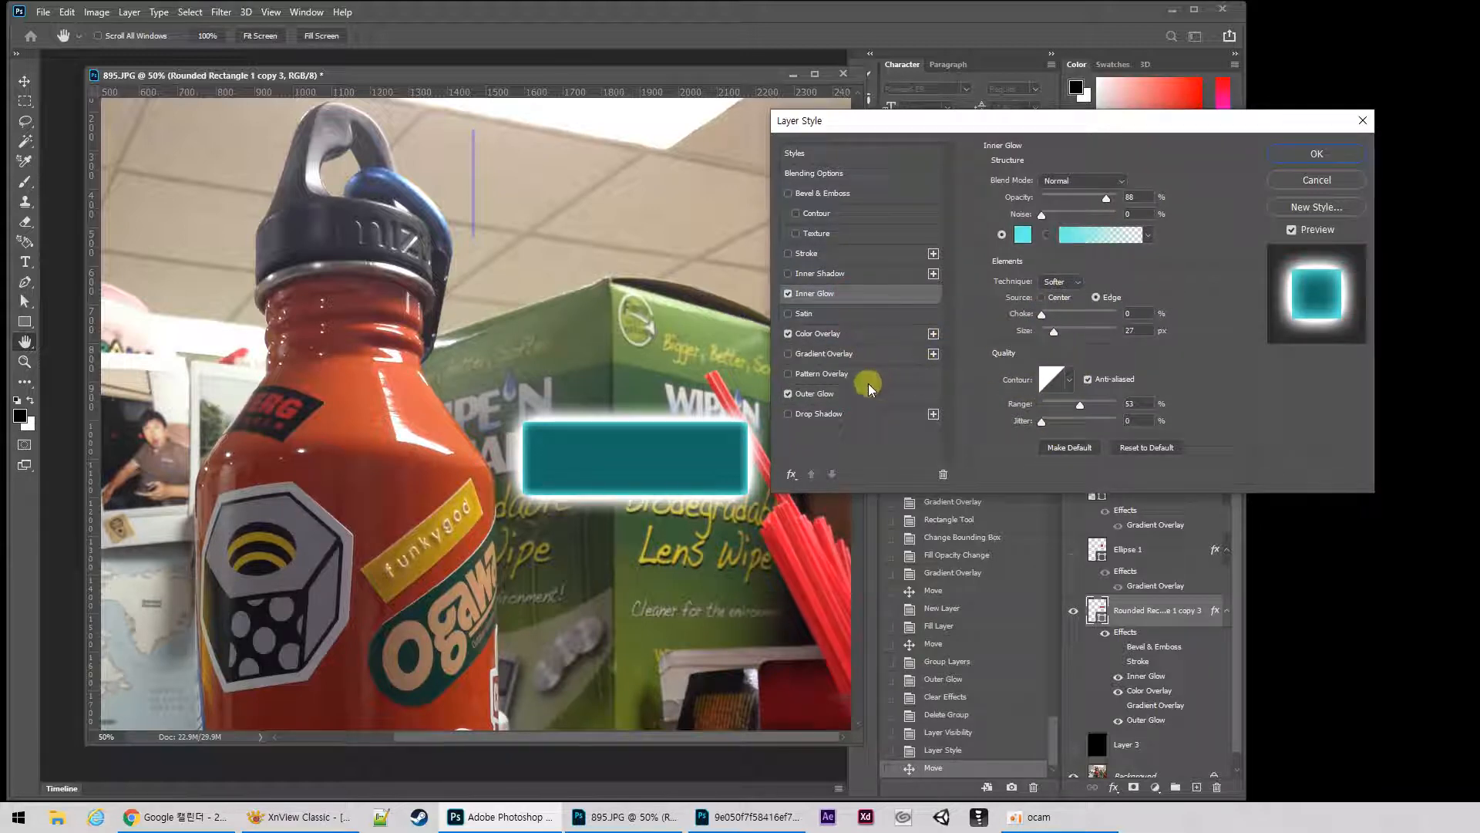
{"action": "left_click", "coordinate": [910, 397]}
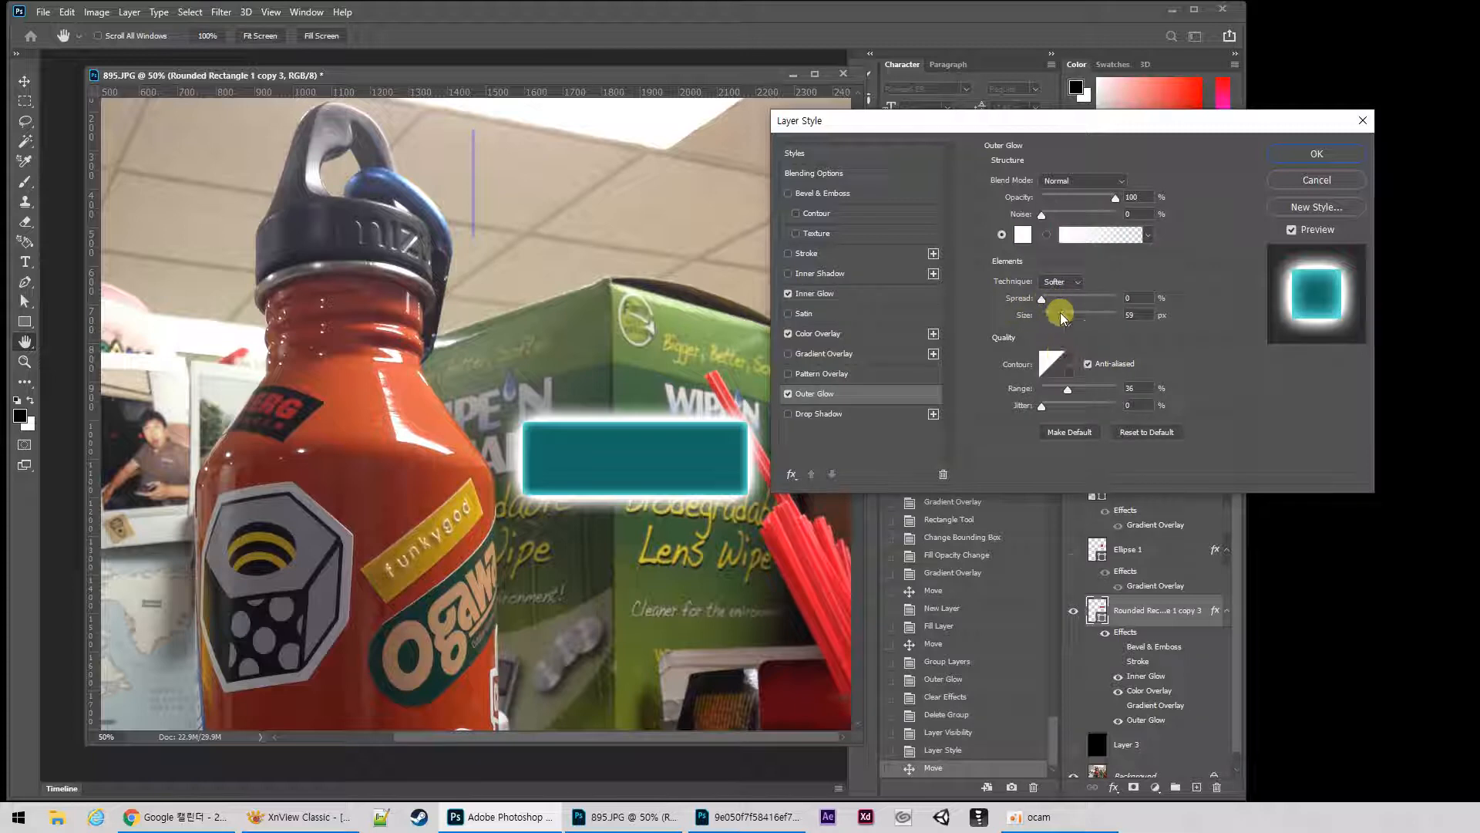
{"action": "left_click_drag", "start_coordinate": [1063, 316], "coordinate": [1056, 317]}
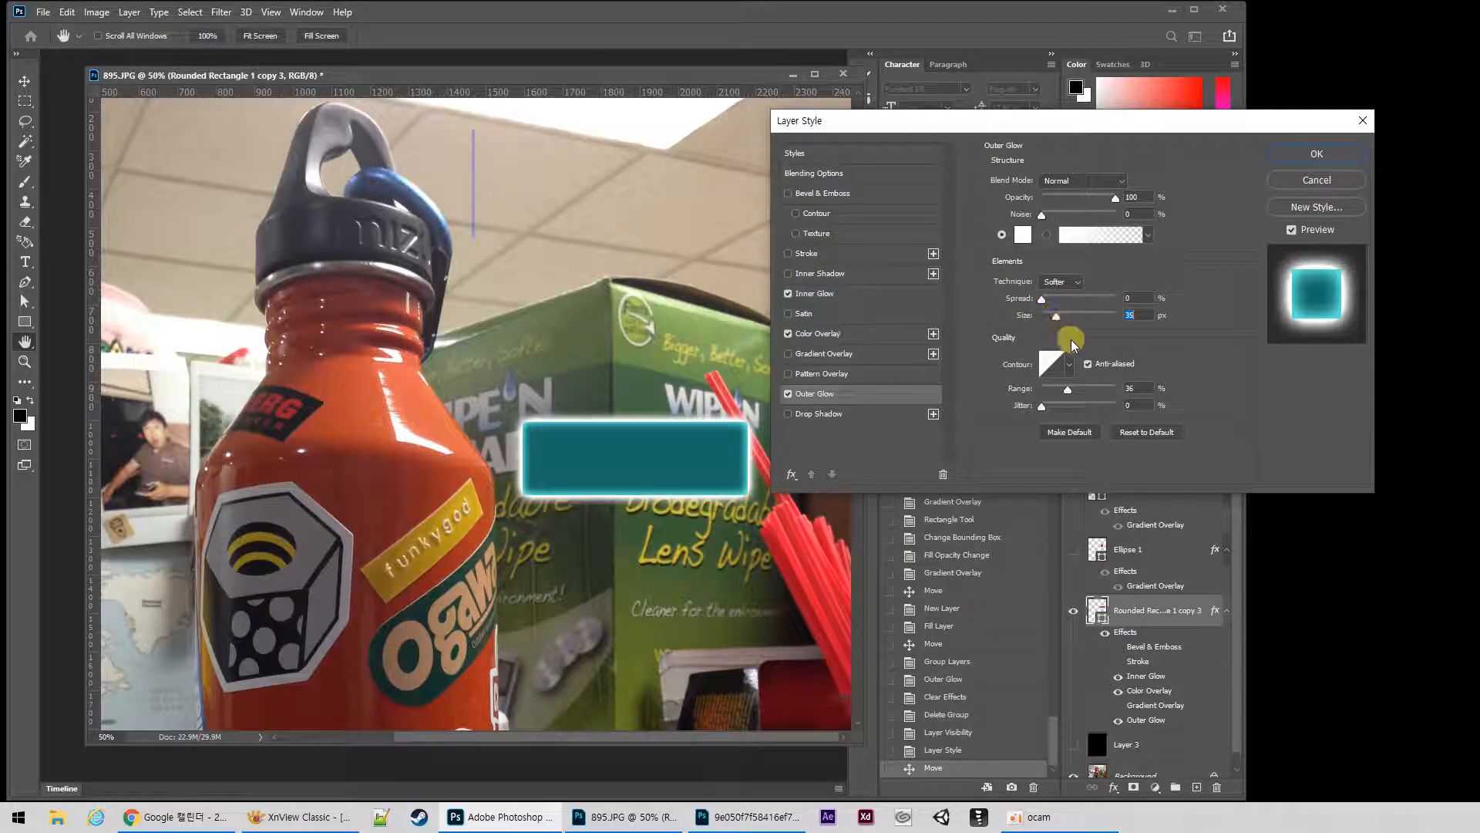
Try the minimum Outer Glow range, set the range to 51%, and turn off Inner Glow.
{"action": "left_click_drag", "start_coordinate": [1067, 389], "coordinate": [1032, 403]}
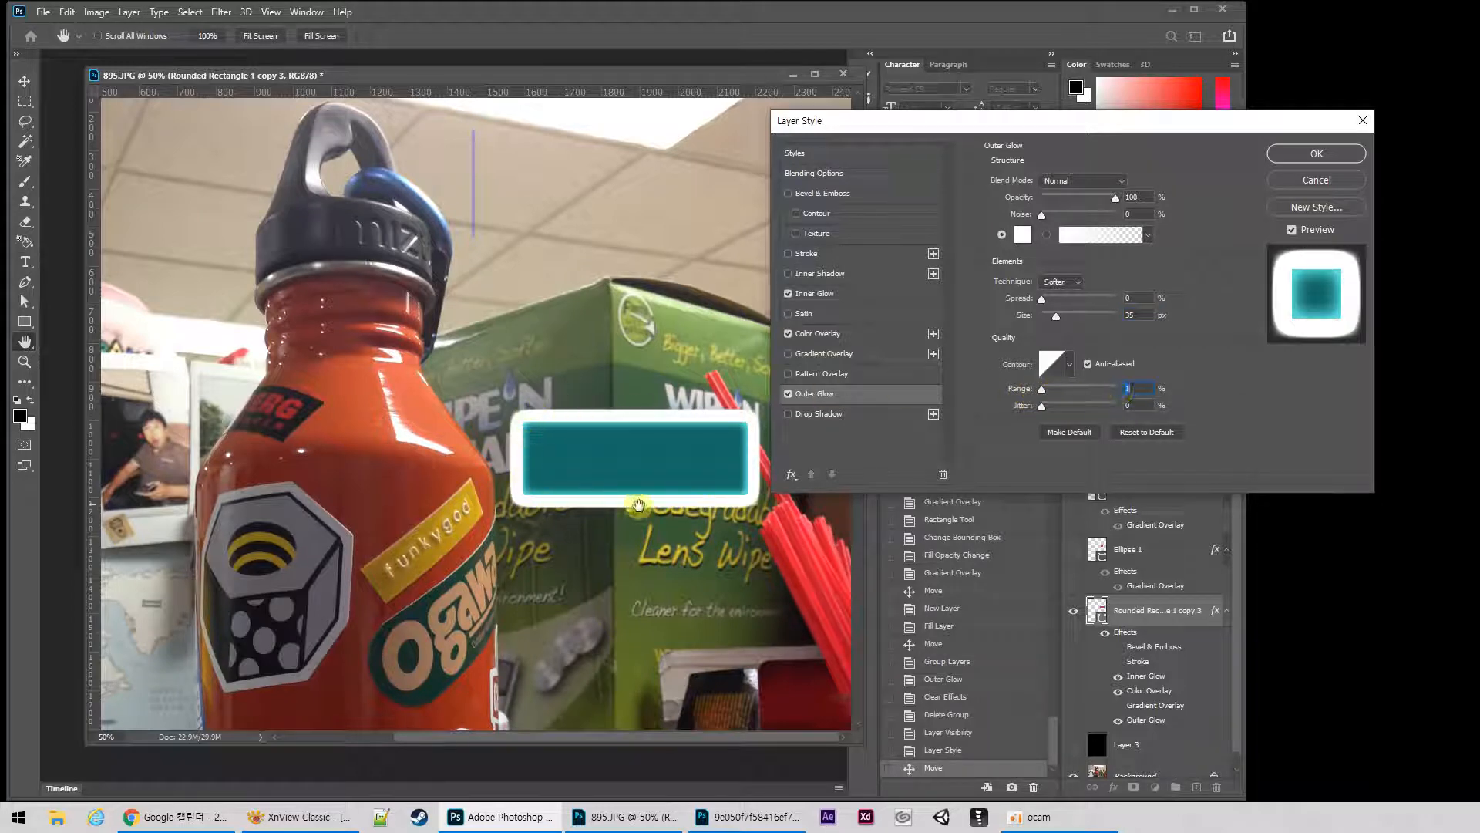
{"action": "left_click_drag", "start_coordinate": [1042, 388], "coordinate": [1079, 396]}
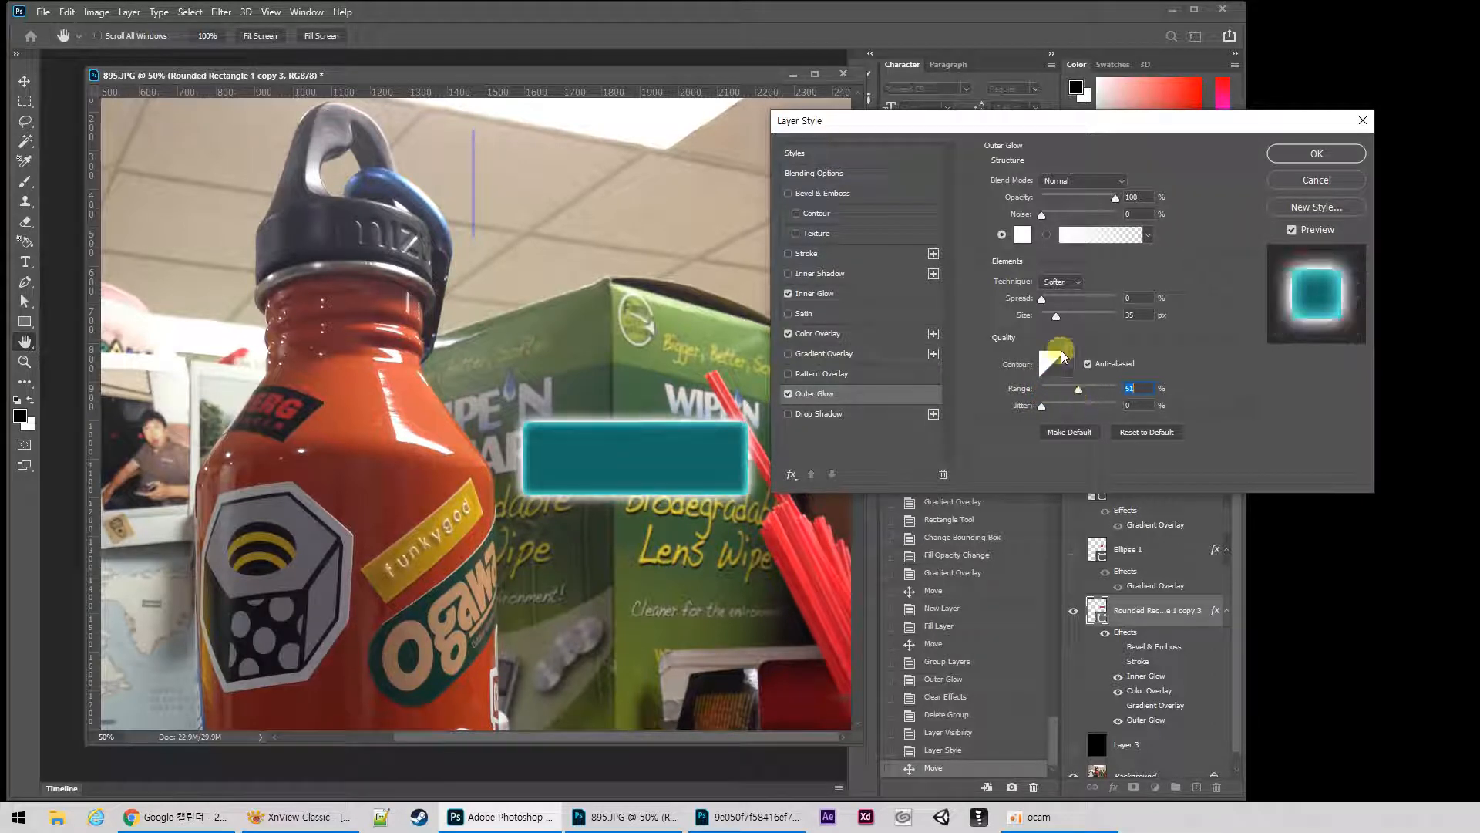
{"action": "left_click", "coordinate": [788, 293]}
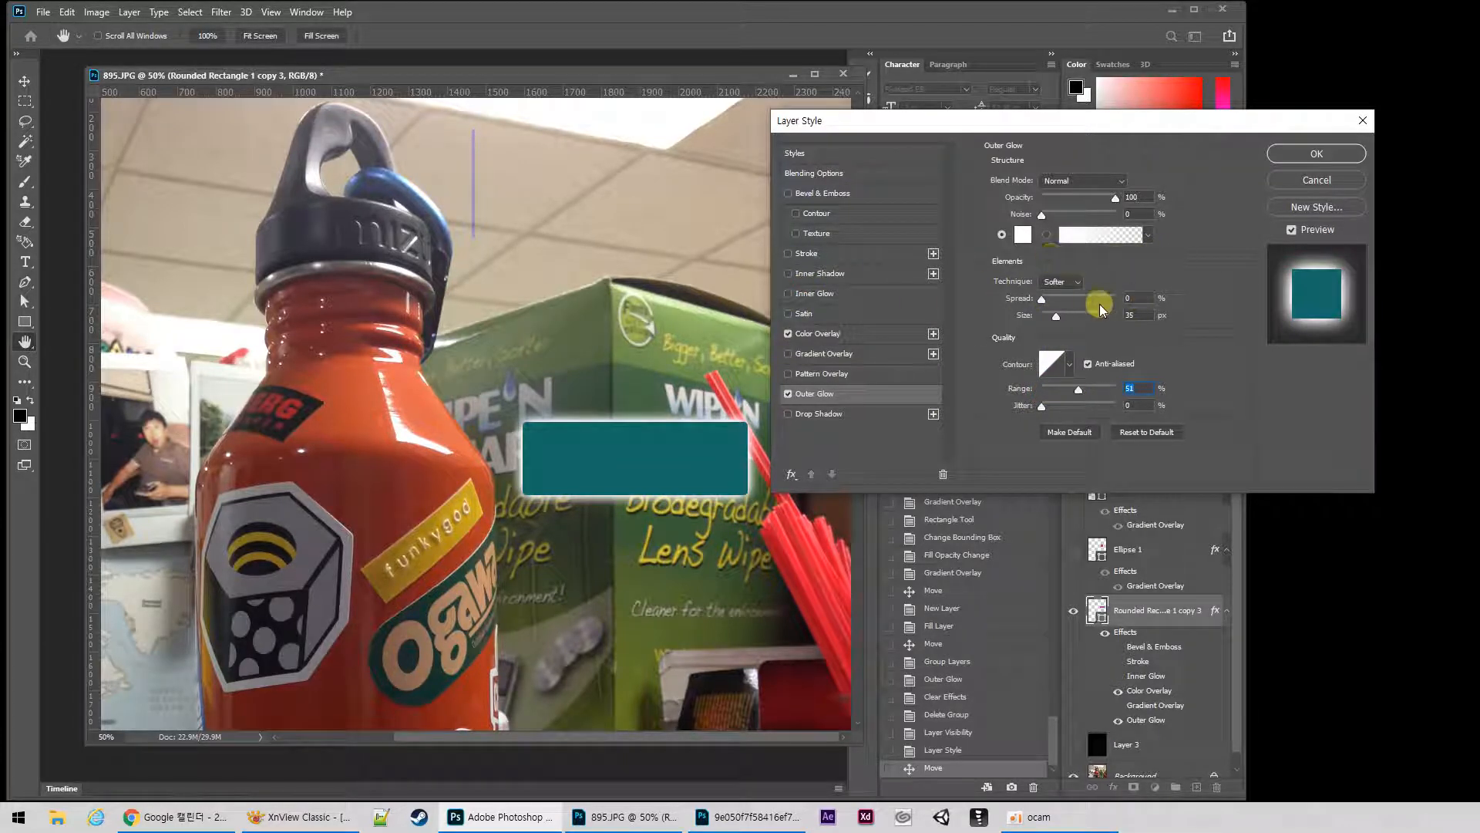
Keep the Outer Glow spread at 0%, apply the layer style, and inspect the glow around the rounded rectangle's corner.
{"action": "mouse_move", "coordinate": [1052, 298]}
{"action": "left_mouse_down"}
{"action": "mouse_move", "coordinate": [1104, 302]}
{"action": "mouse_move", "coordinate": [1096, 312]}
{"action": "mouse_move", "coordinate": [1107, 293]}
{"action": "mouse_move", "coordinate": [1029, 296]}
{"action": "left_mouse_up"}
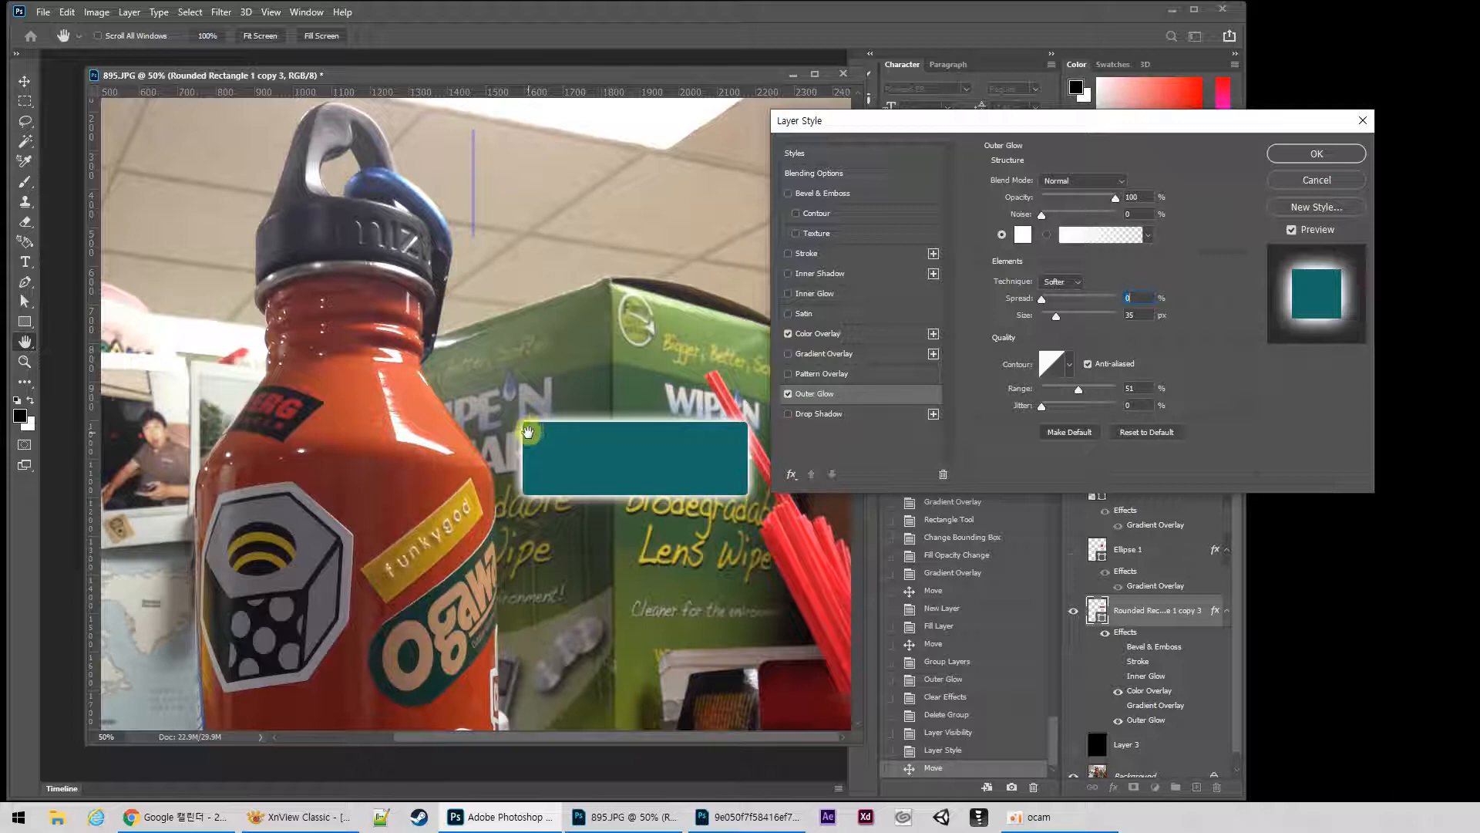
{"action": "left_click", "coordinate": [1317, 153]}
{"action": "key", "text": "z"}
{"action": "left_click", "coordinate": [532, 430]}
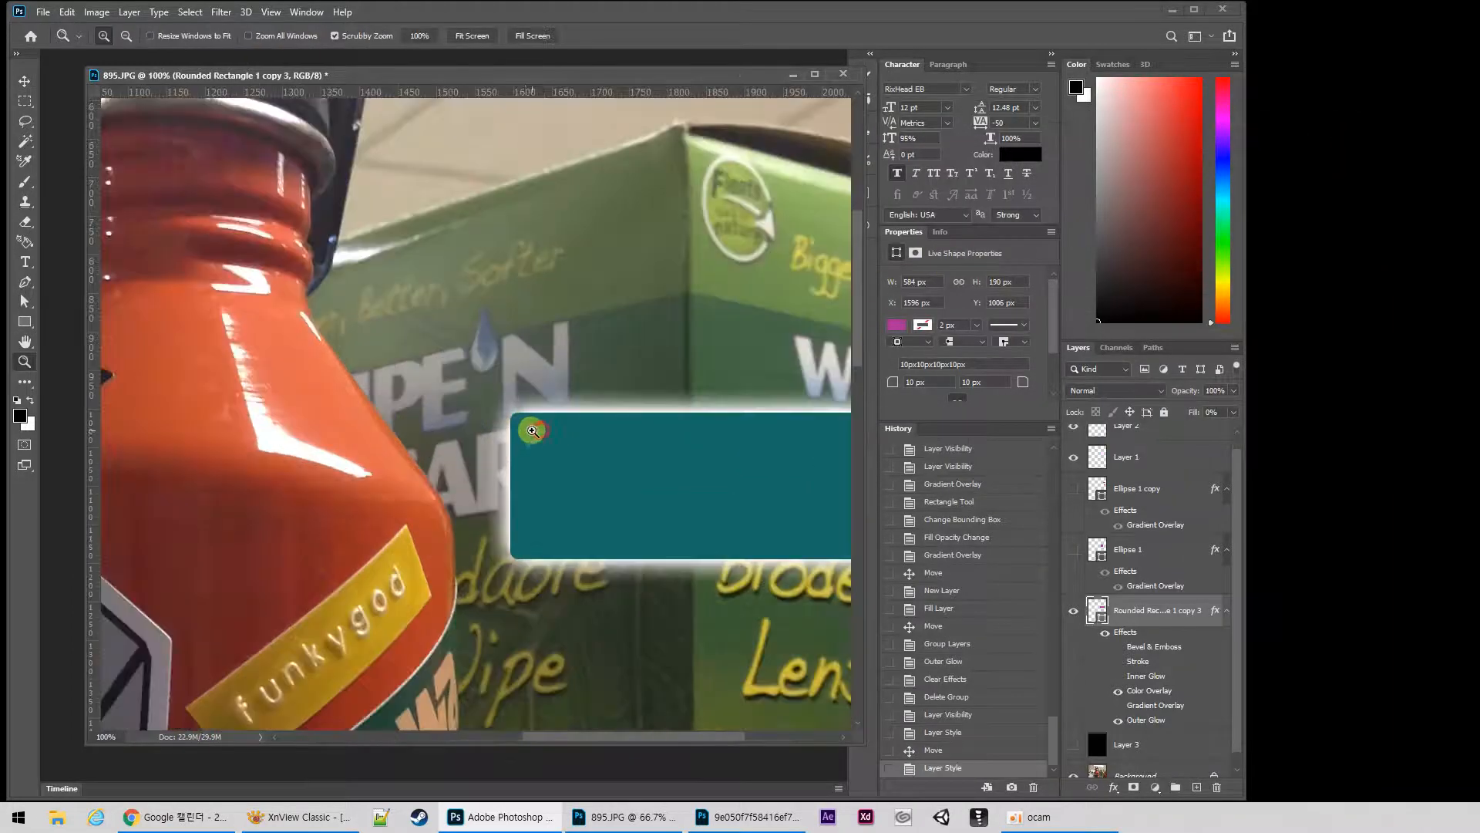
{"action": "left_click_drag", "start_coordinate": [532, 430], "coordinate": [489, 442]}
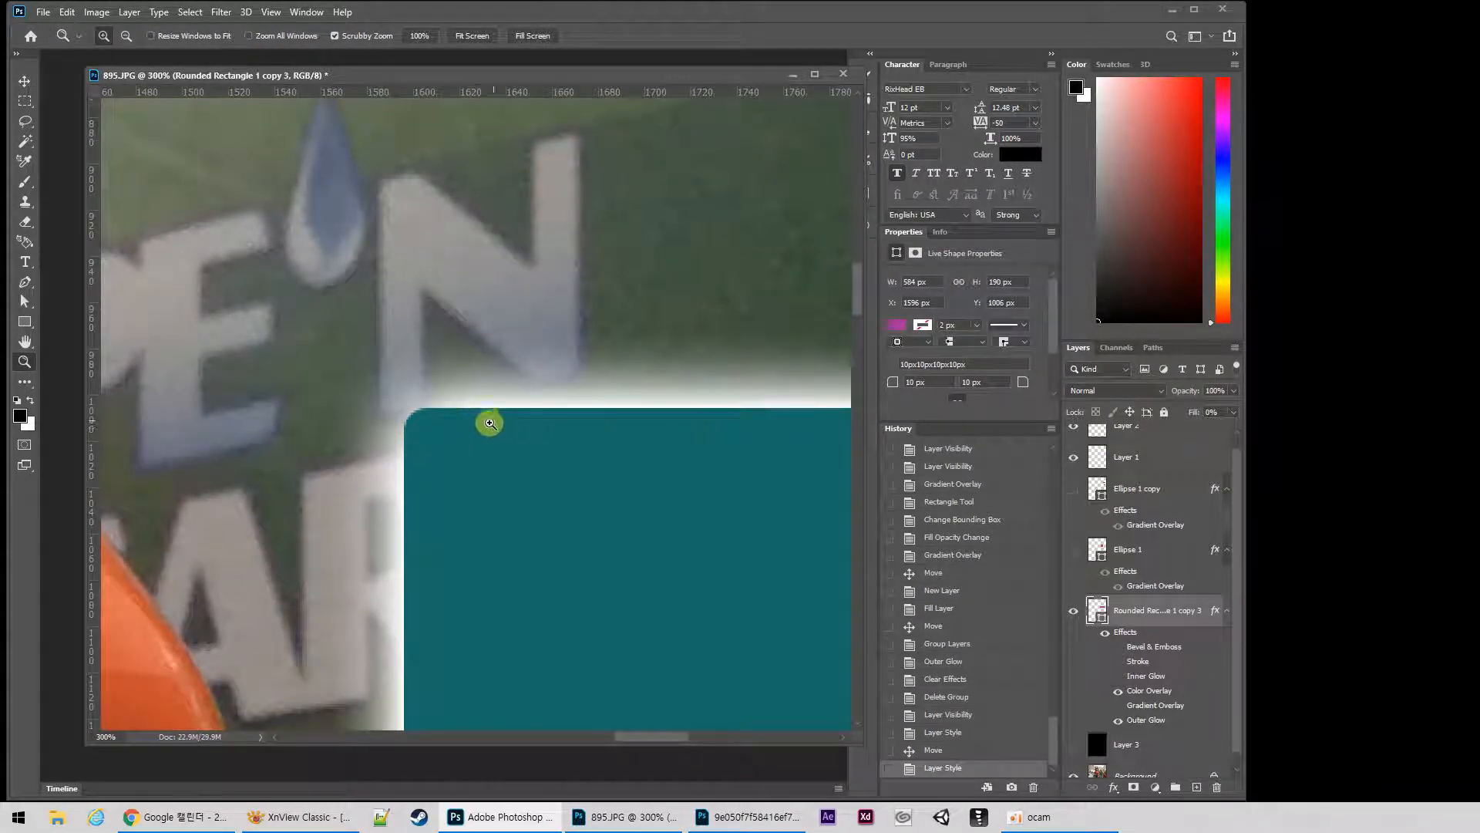
Set Layer 1's fill to 100% and paint a short black brush arc across the rounded rectangle's upper-left corner.
{"action": "key", "text": "b"}
{"action": "left_click", "coordinate": [1114, 455]}
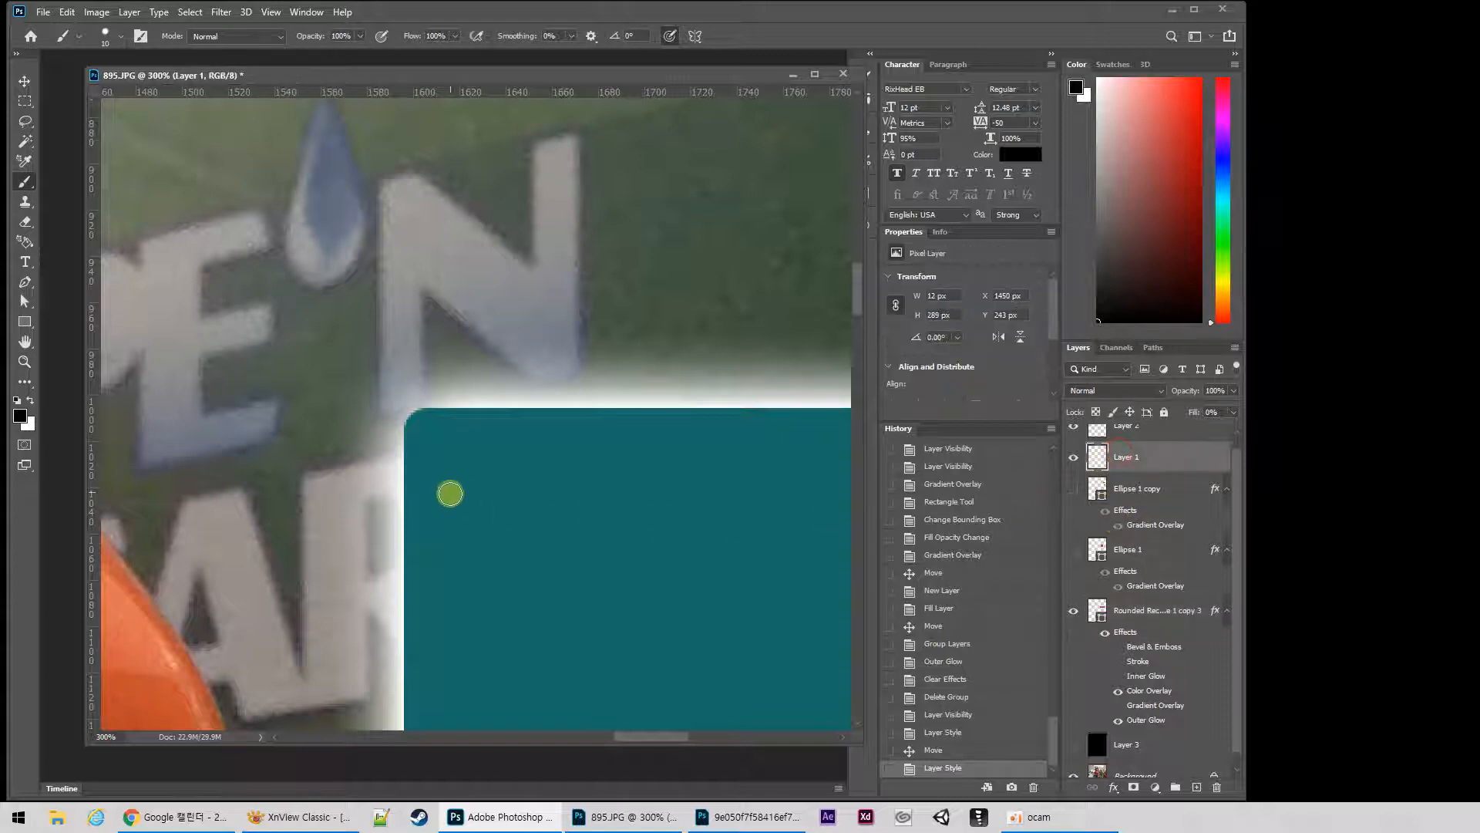
{"action": "left_click_drag", "start_coordinate": [449, 493], "coordinate": [494, 444]}
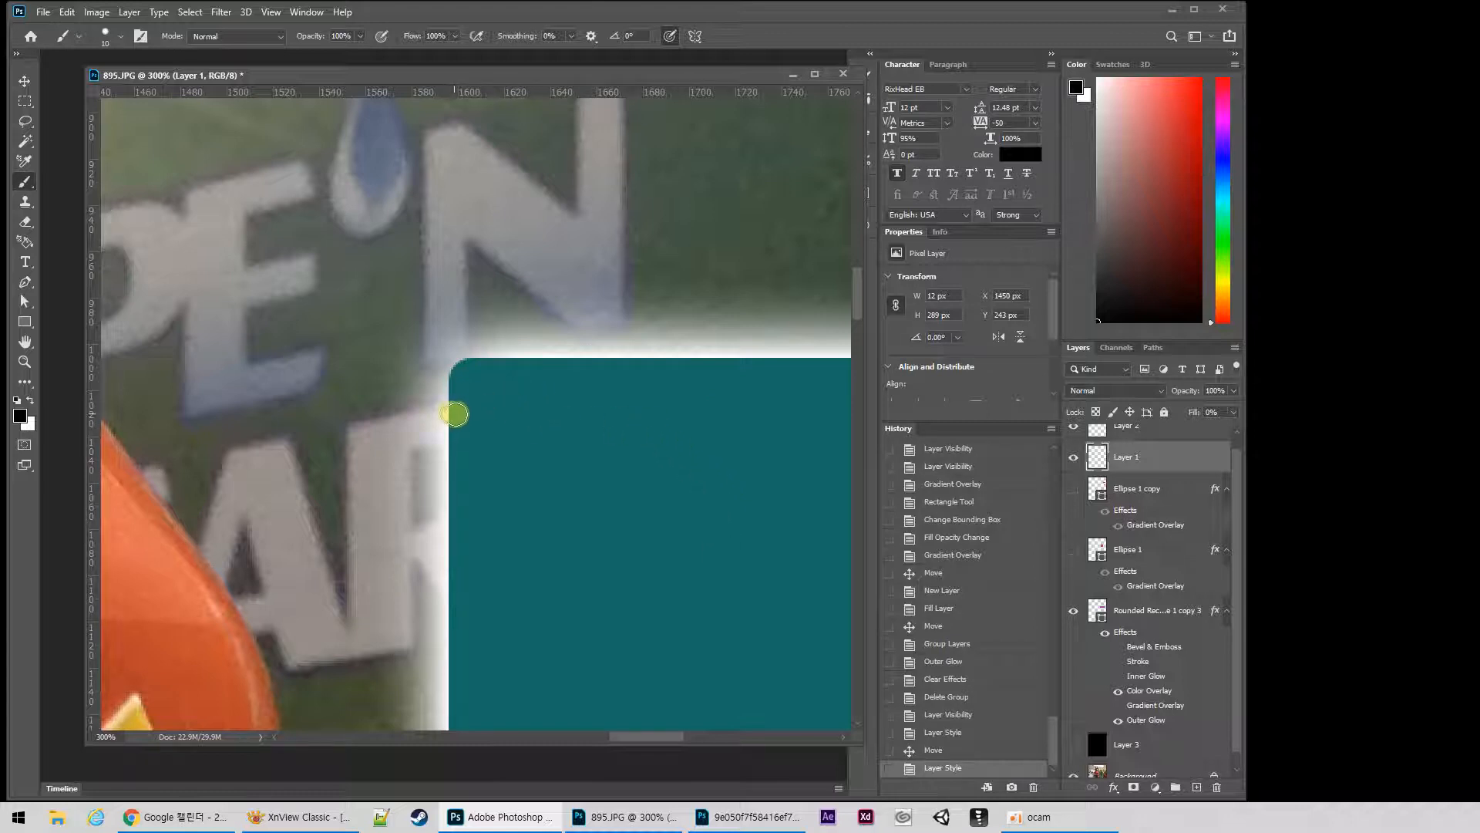
{"action": "left_click", "coordinate": [1233, 411]}
{"action": "left_click_drag", "start_coordinate": [1163, 428], "coordinate": [1340, 426]}
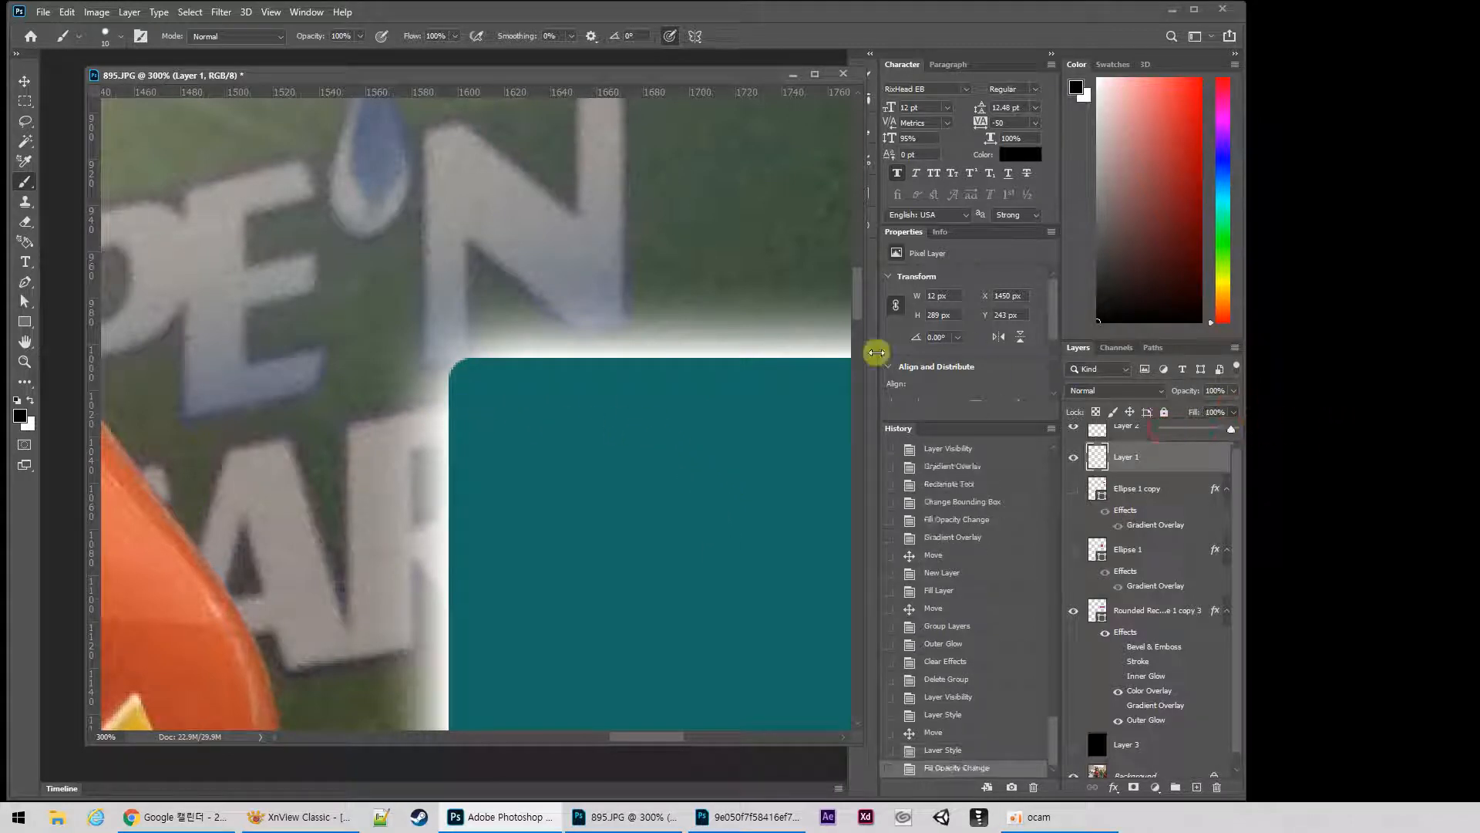
{"action": "mouse_move", "coordinate": [453, 413]}
{"action": "left_mouse_down"}
{"action": "mouse_move", "coordinate": [491, 373]}
{"action": "mouse_move", "coordinate": [531, 364]}
{"action": "mouse_move", "coordinate": [440, 438]}
{"action": "left_mouse_up"}
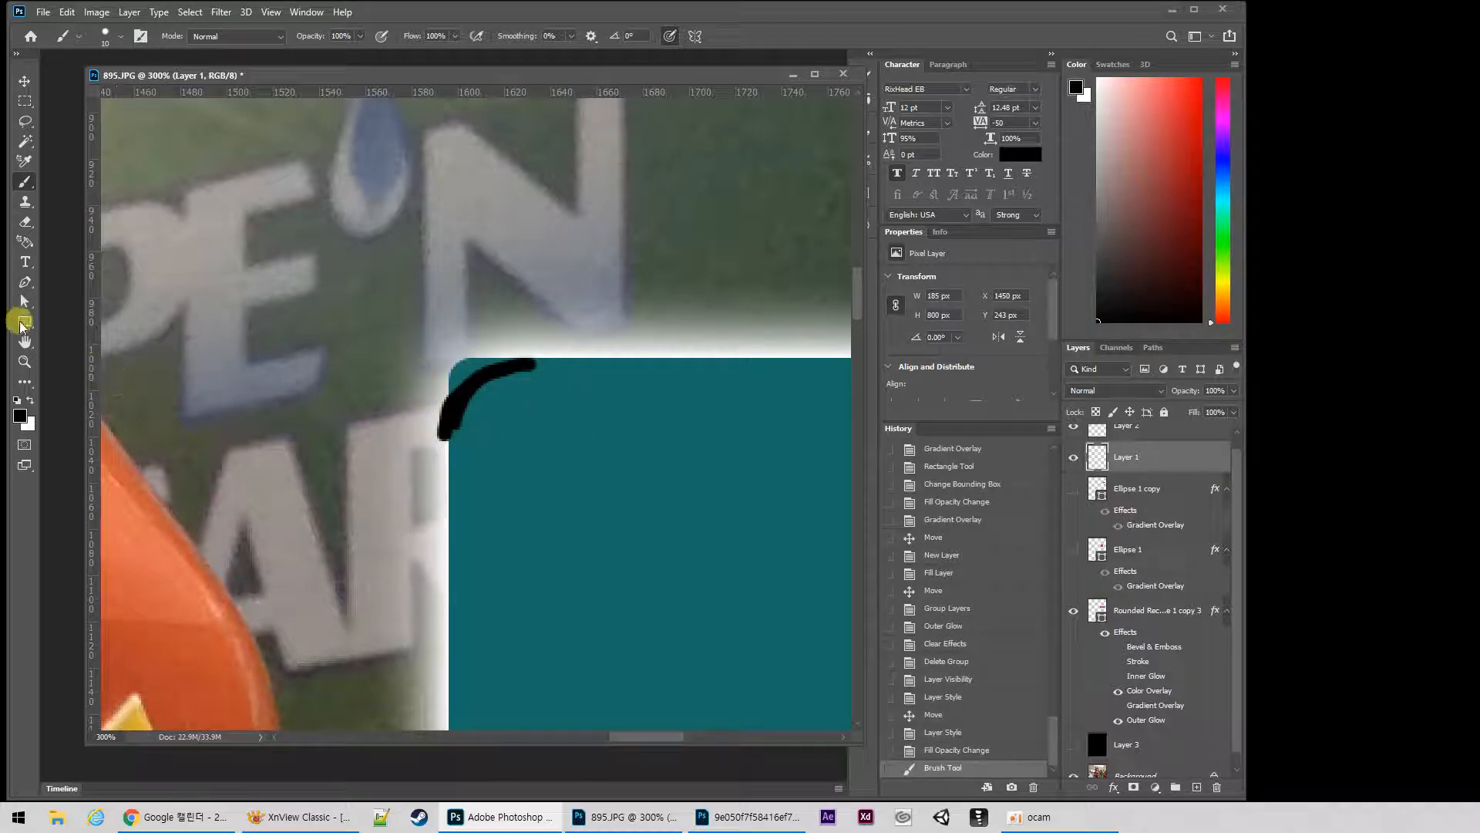
Draw a rectangle about 154 by 47 px above the rounded rectangle and fill it with the teal sampled from it.
{"action": "left_click", "coordinate": [23, 322]}
{"action": "left_click_drag", "start_coordinate": [338, 164], "coordinate": [694, 272]}
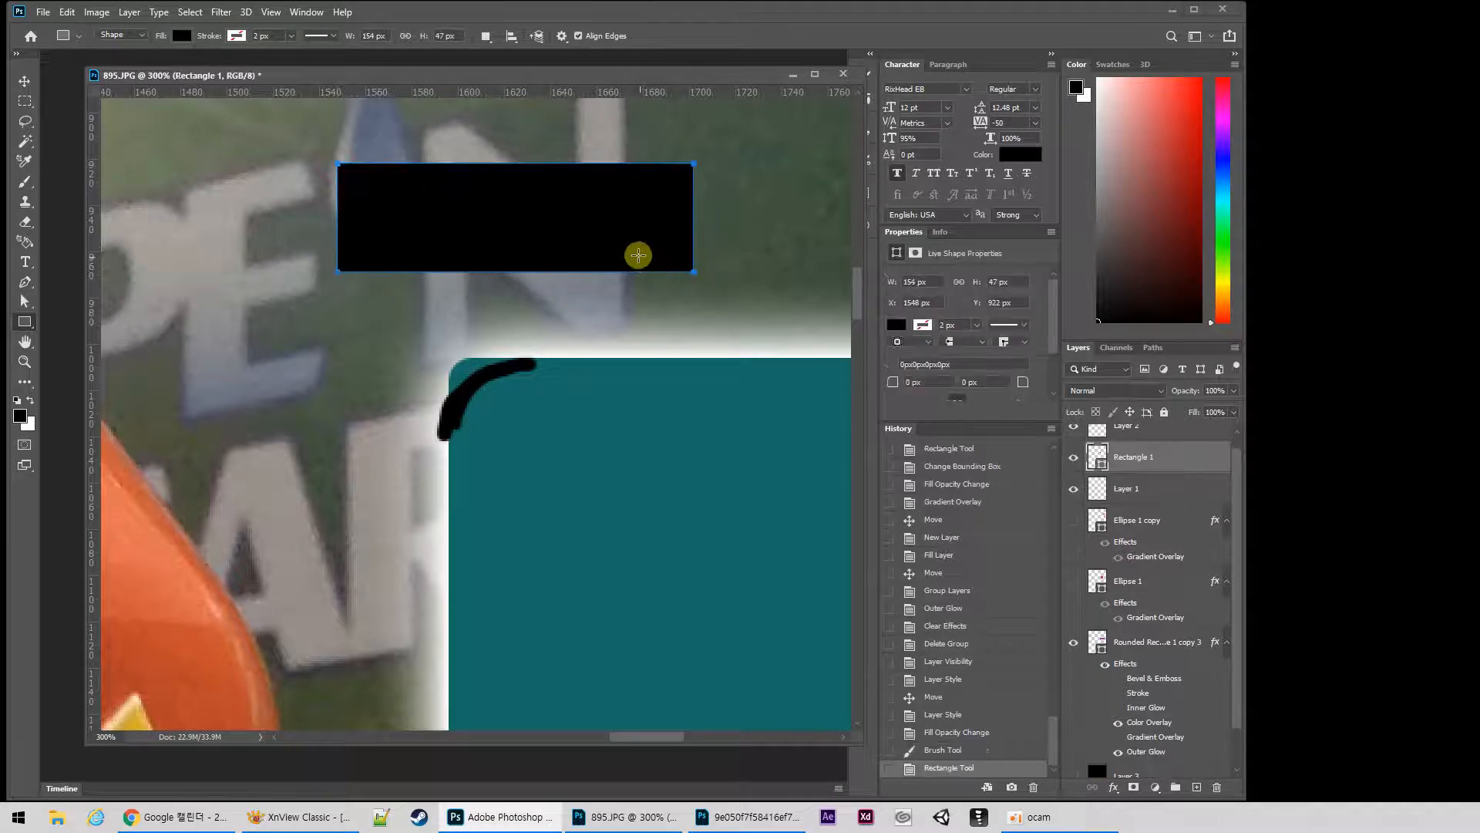
{"action": "double_click", "coordinate": [1100, 463]}
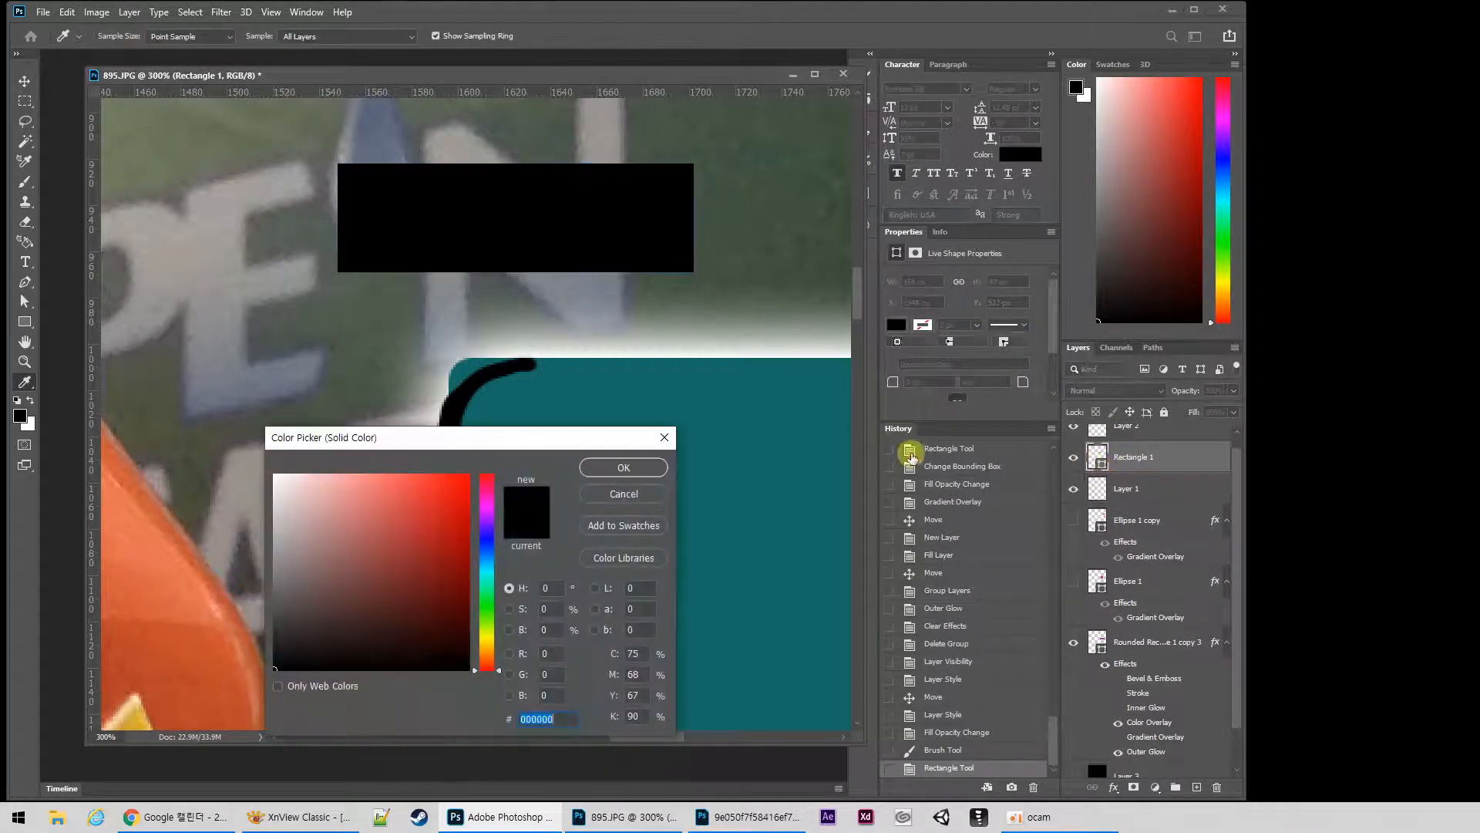
{"action": "left_click", "coordinate": [697, 432]}
{"action": "left_click", "coordinate": [644, 468]}
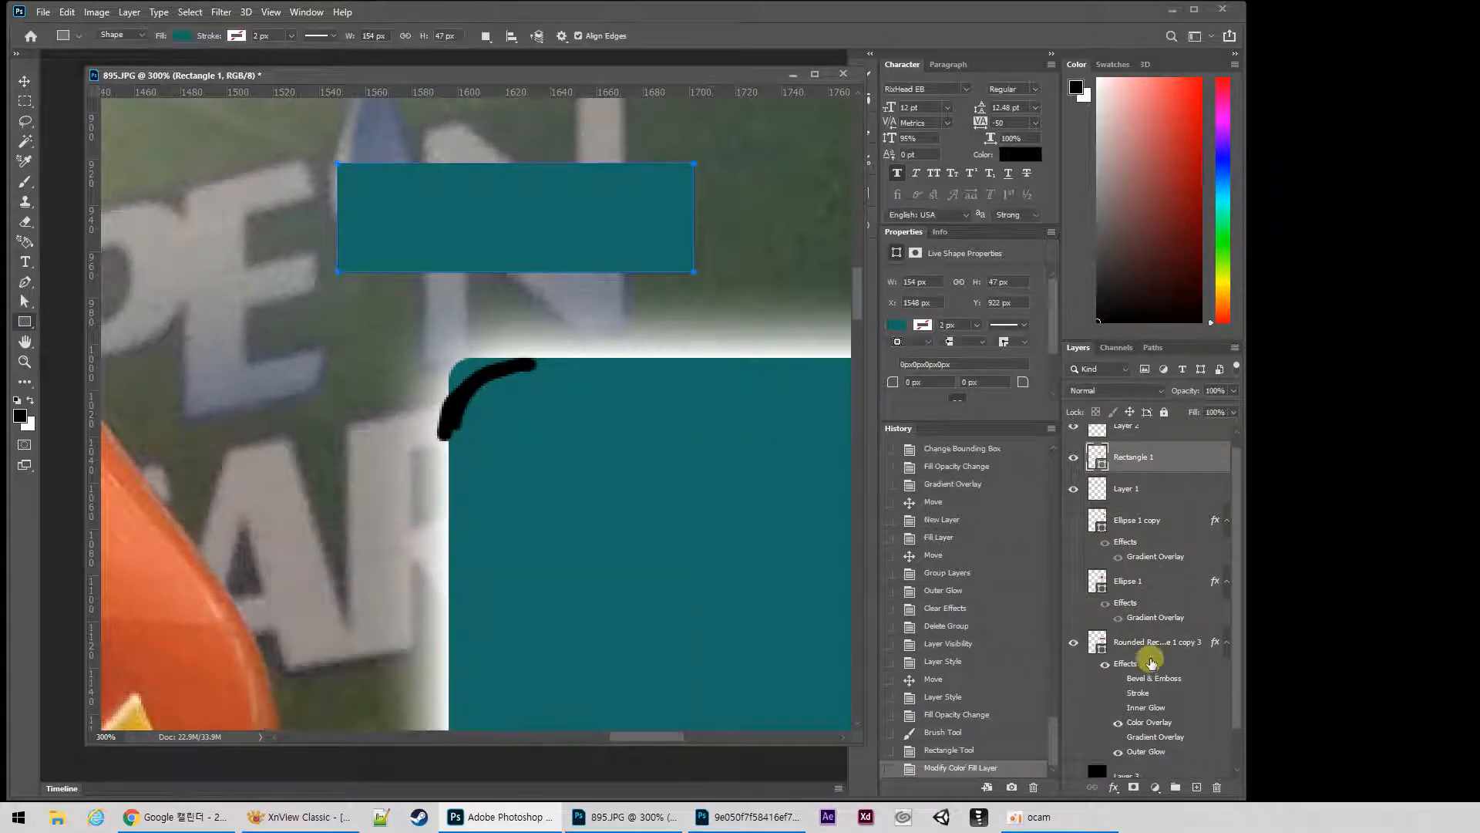
Copy the rounded rectangle's Outer Glow to the small rectangle, set its size to 8 px and range to 93%, and apply it.
{"action": "left_click_drag", "start_coordinate": [1145, 752], "coordinate": [1133, 455]}
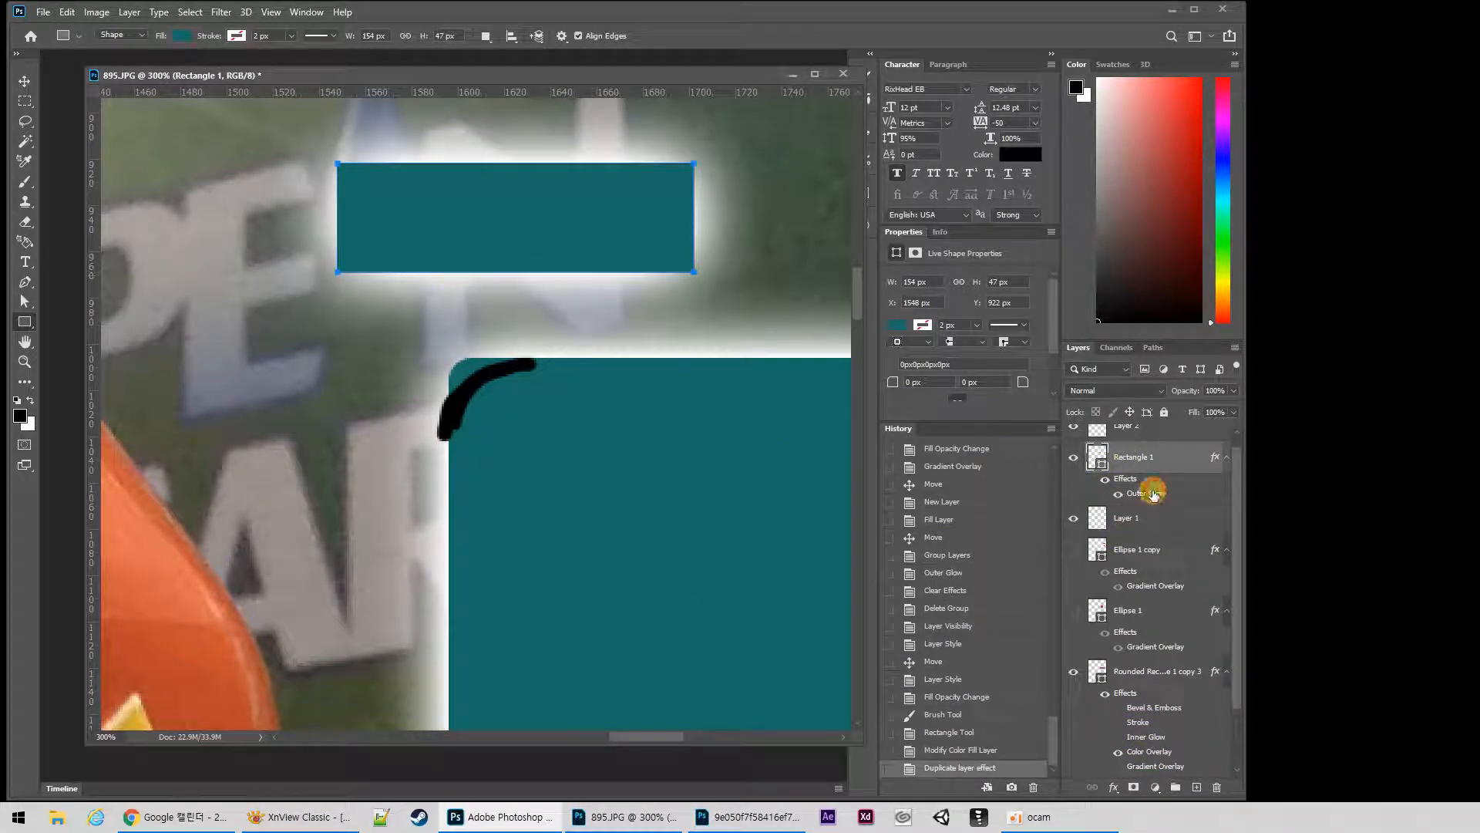
{"action": "double_click", "coordinate": [1154, 494]}
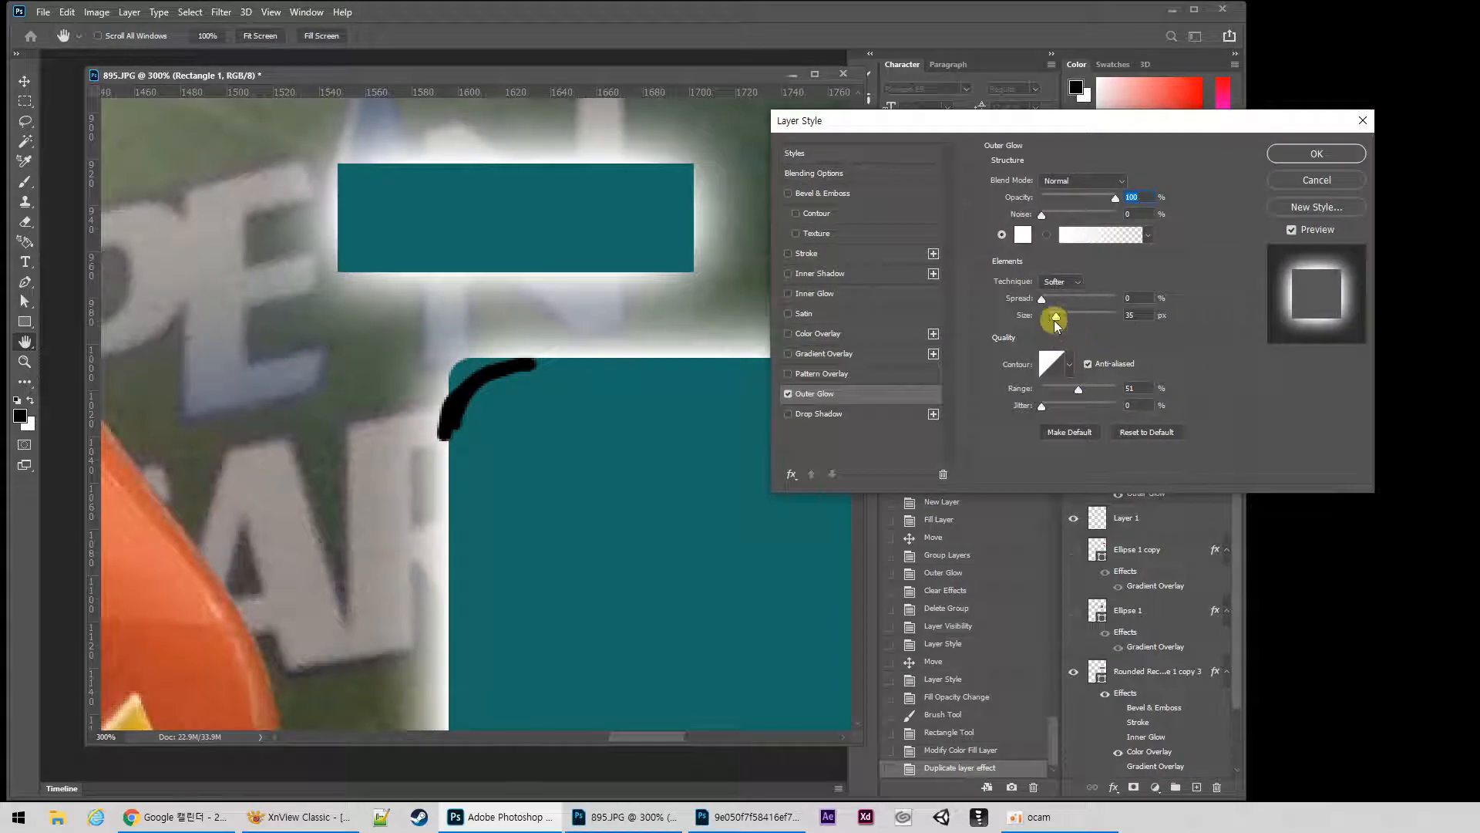
{"action": "left_click_drag", "start_coordinate": [1056, 316], "coordinate": [1048, 316]}
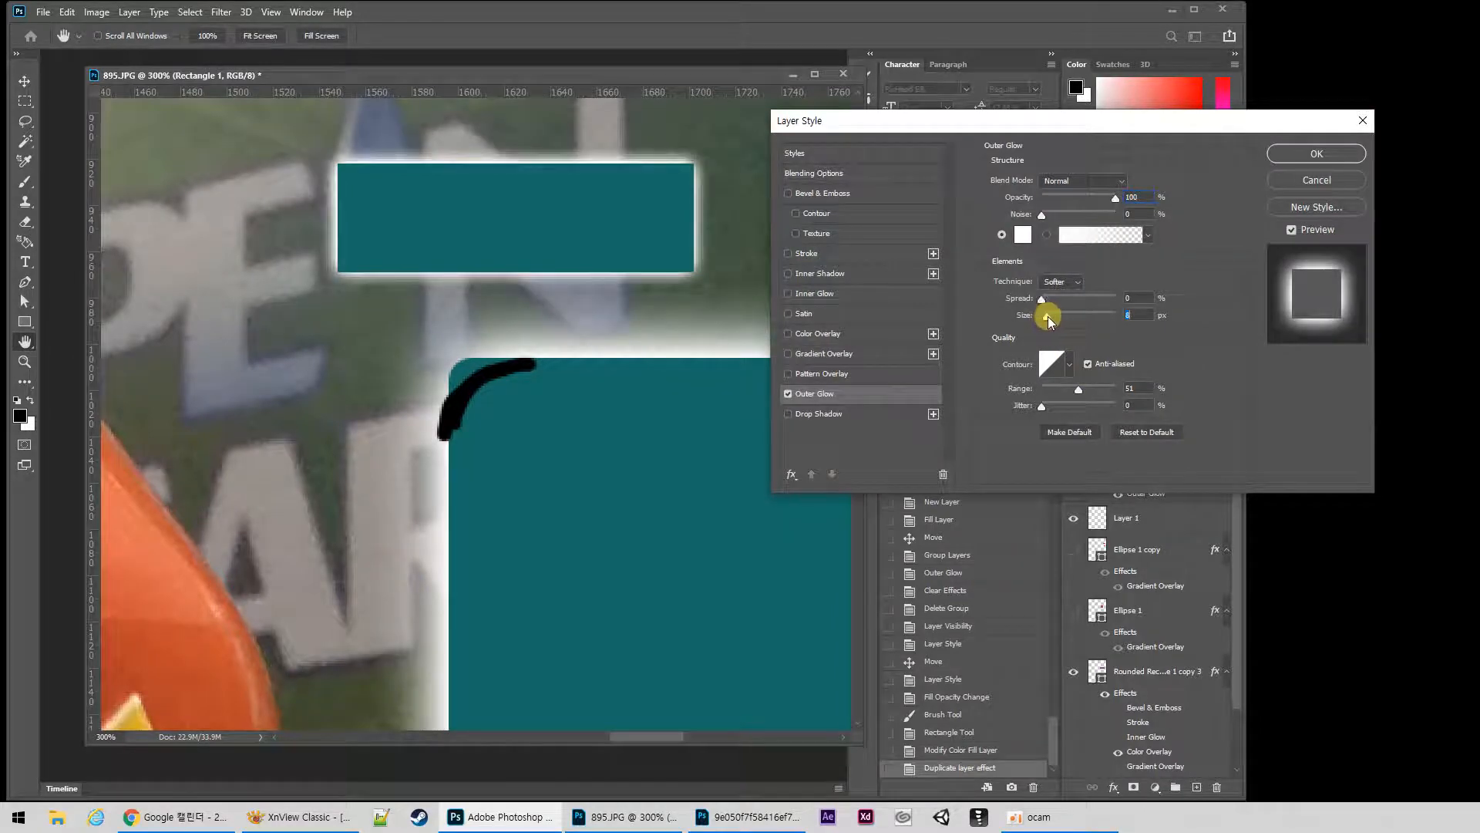
{"action": "left_click_drag", "start_coordinate": [1079, 388], "coordinate": [1111, 392]}
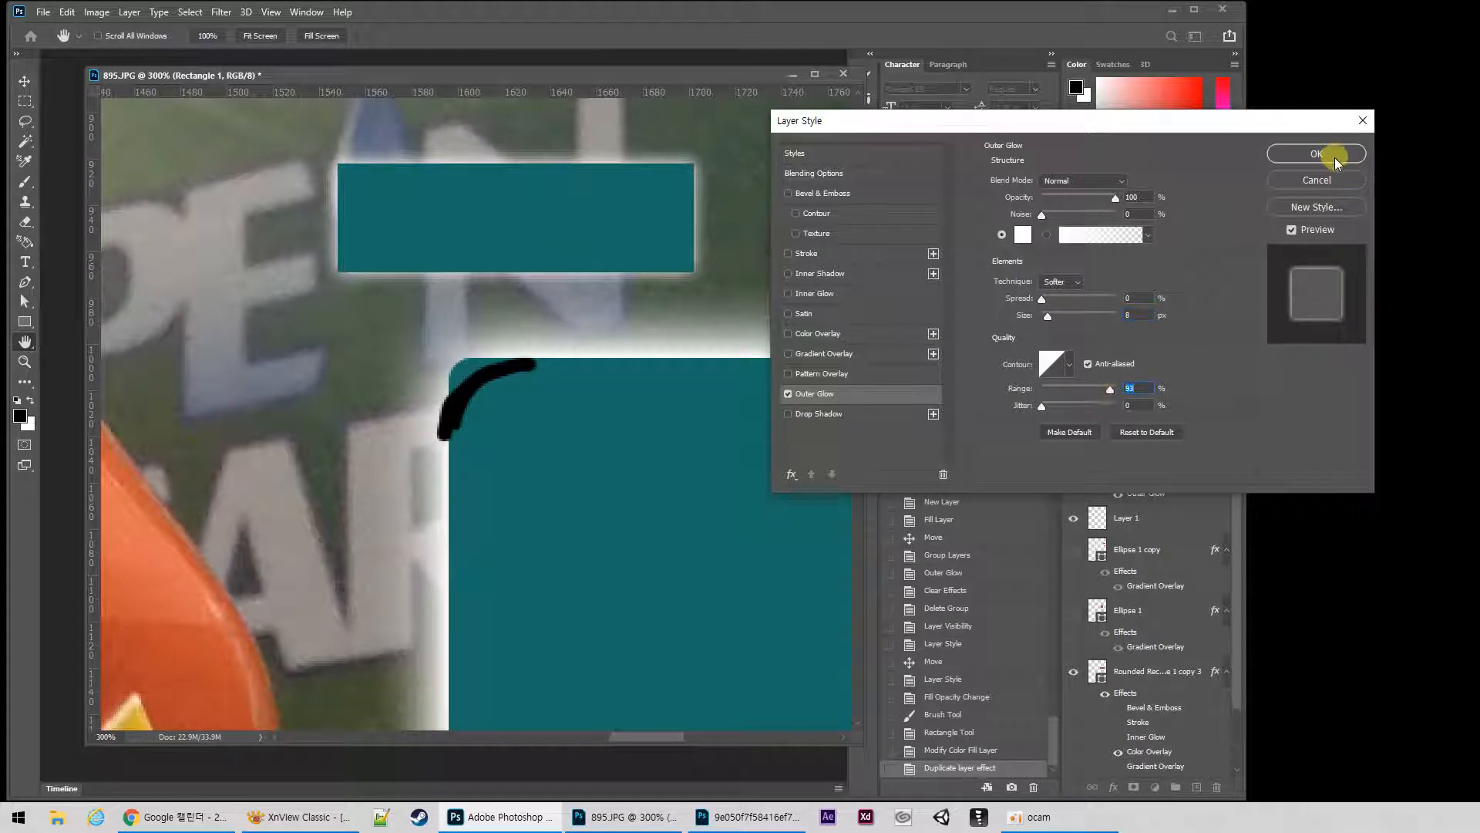
{"action": "left_click", "coordinate": [1328, 153]}
Reopen the small rectangle's Outer Glow settings and set the spread to 42% and the range to 100%.
{"action": "left_click", "coordinate": [707, 175]}
{"action": "left_click", "coordinate": [710, 159]}
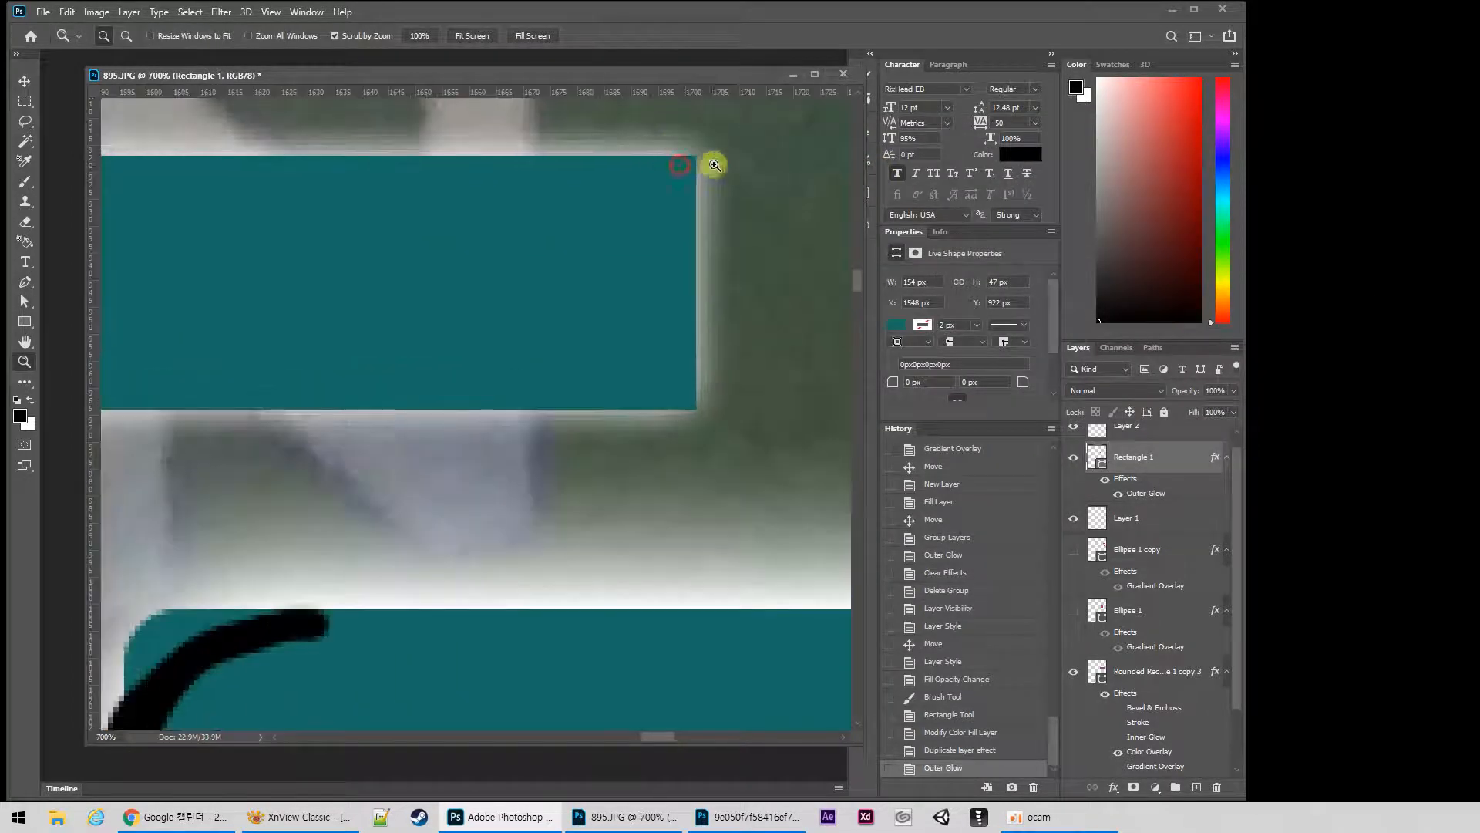
{"action": "left_click", "coordinate": [710, 239]}
{"action": "key", "text": "v"}
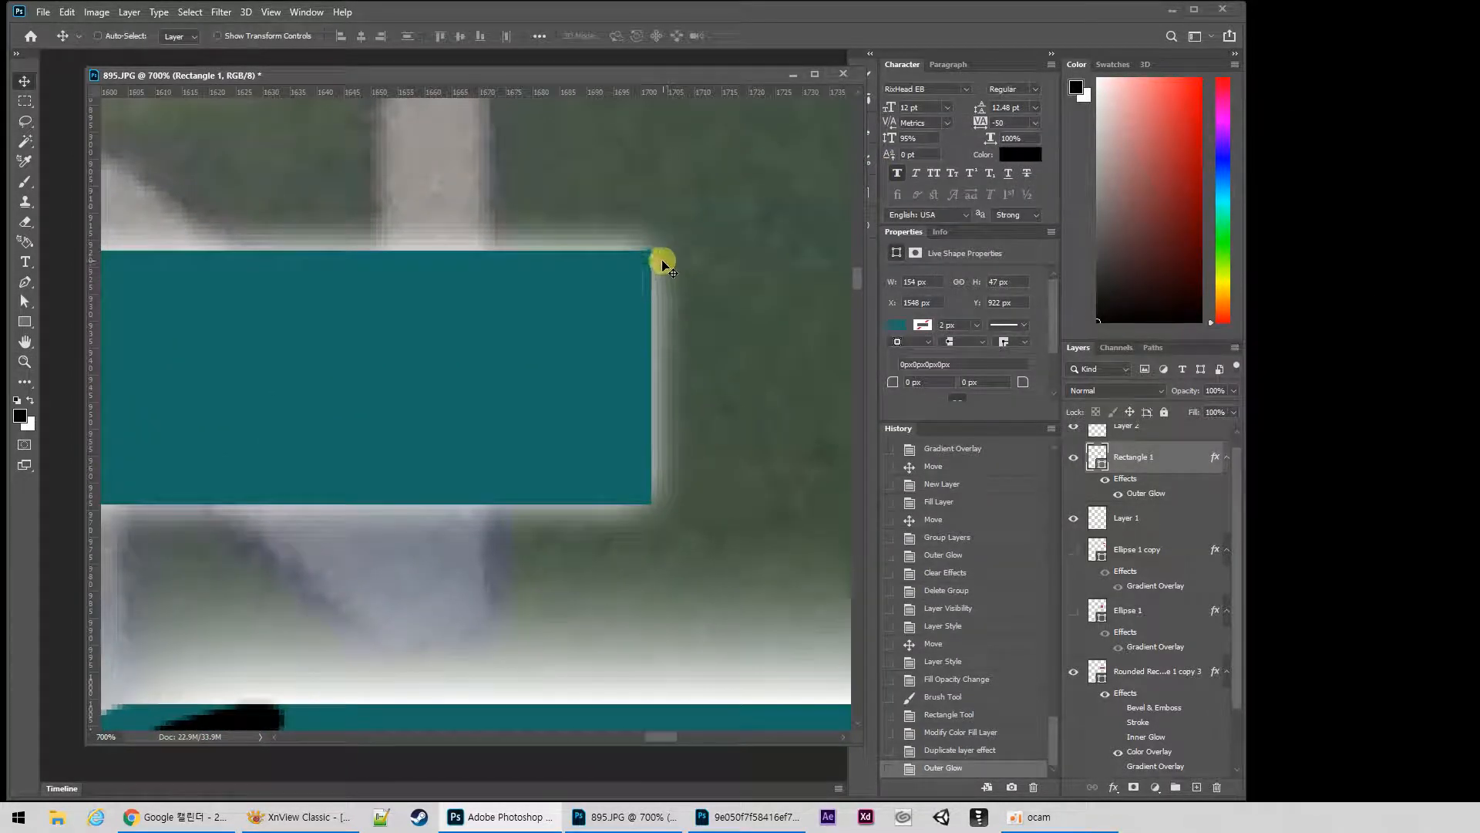
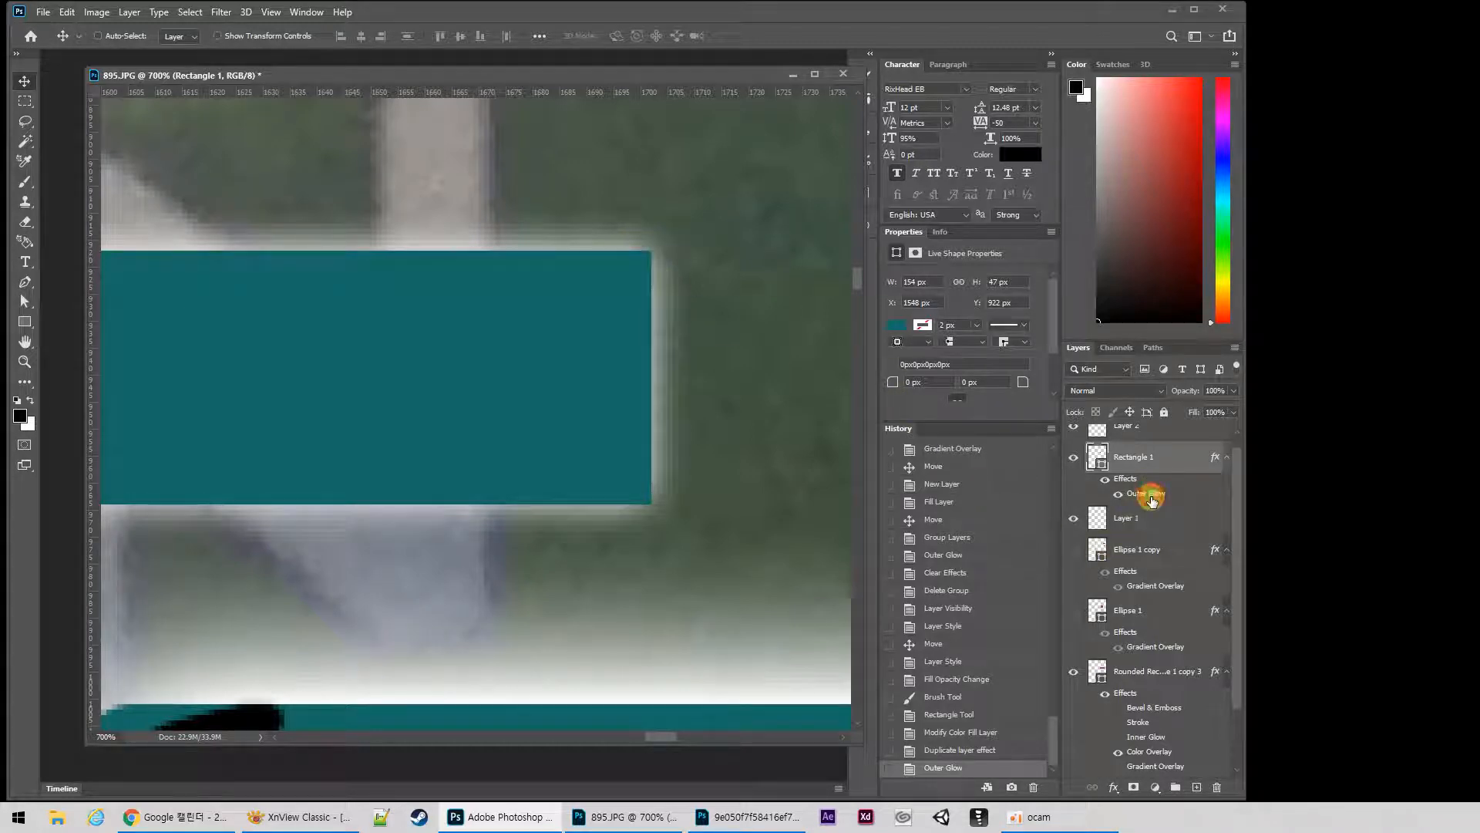
{"action": "double_click", "coordinate": [1149, 496]}
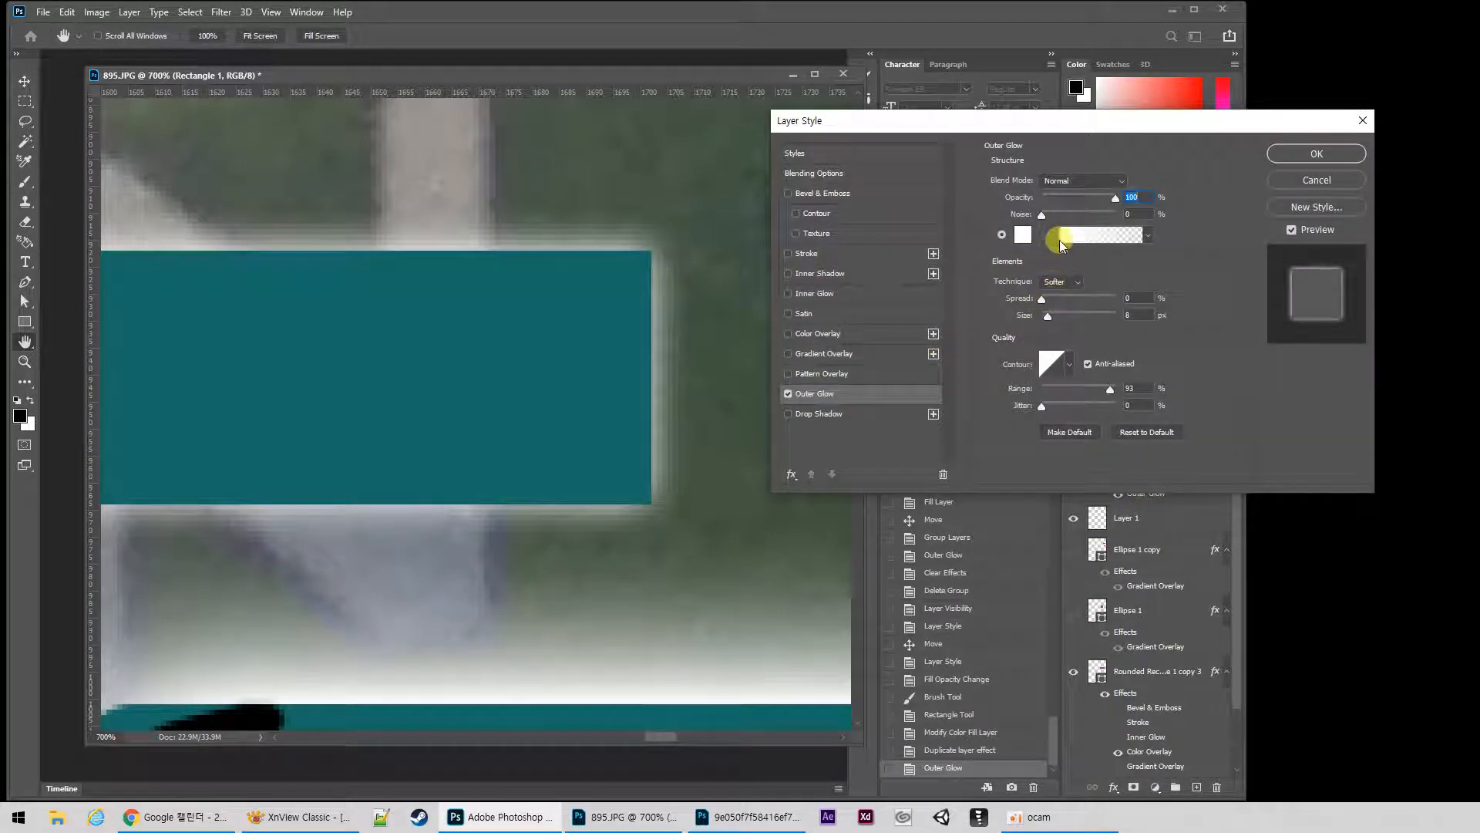
{"action": "left_click_drag", "start_coordinate": [1047, 299], "coordinate": [1071, 303]}
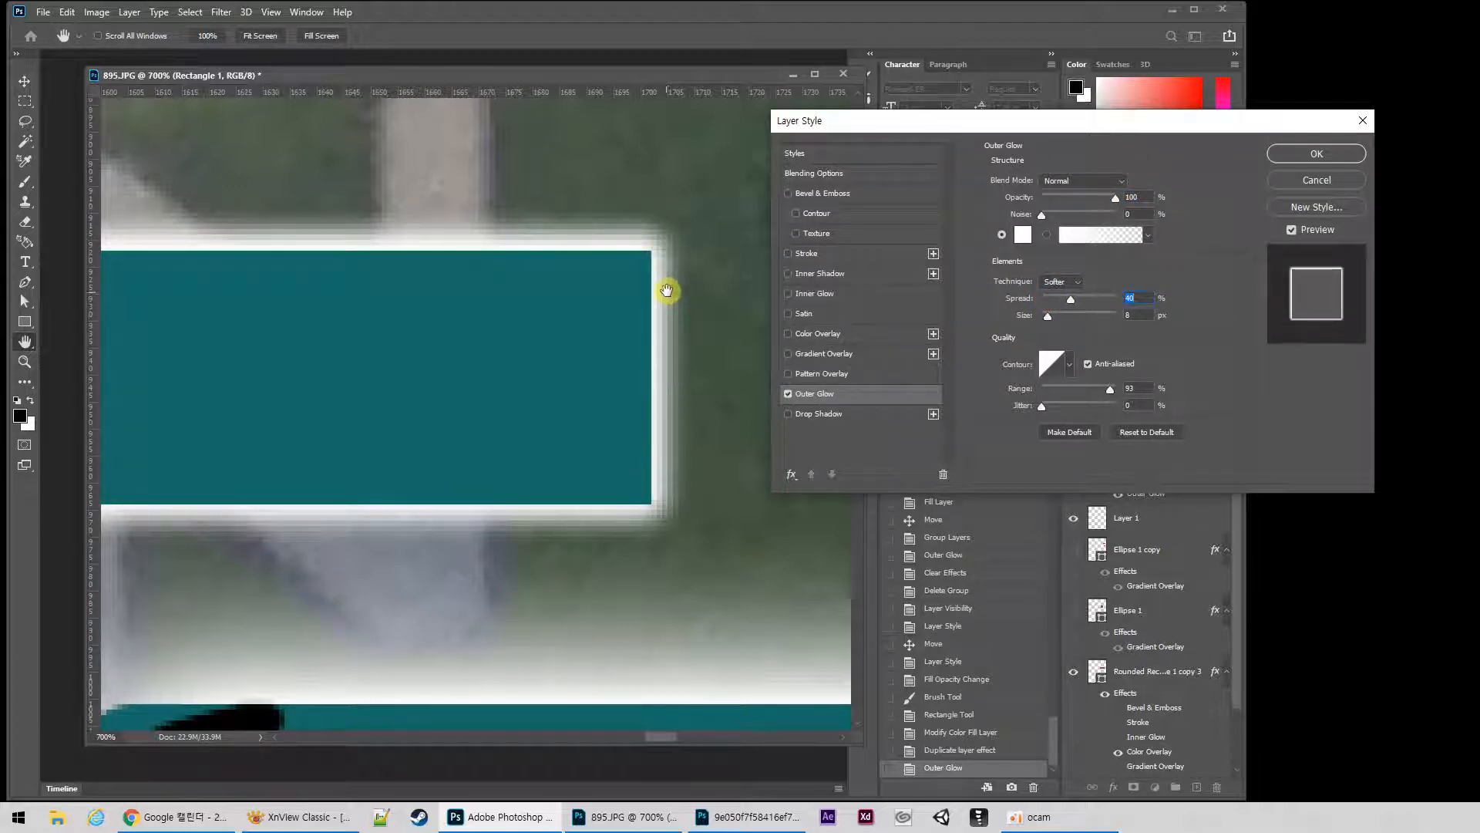
{"action": "left_click", "coordinate": [1081, 301]}
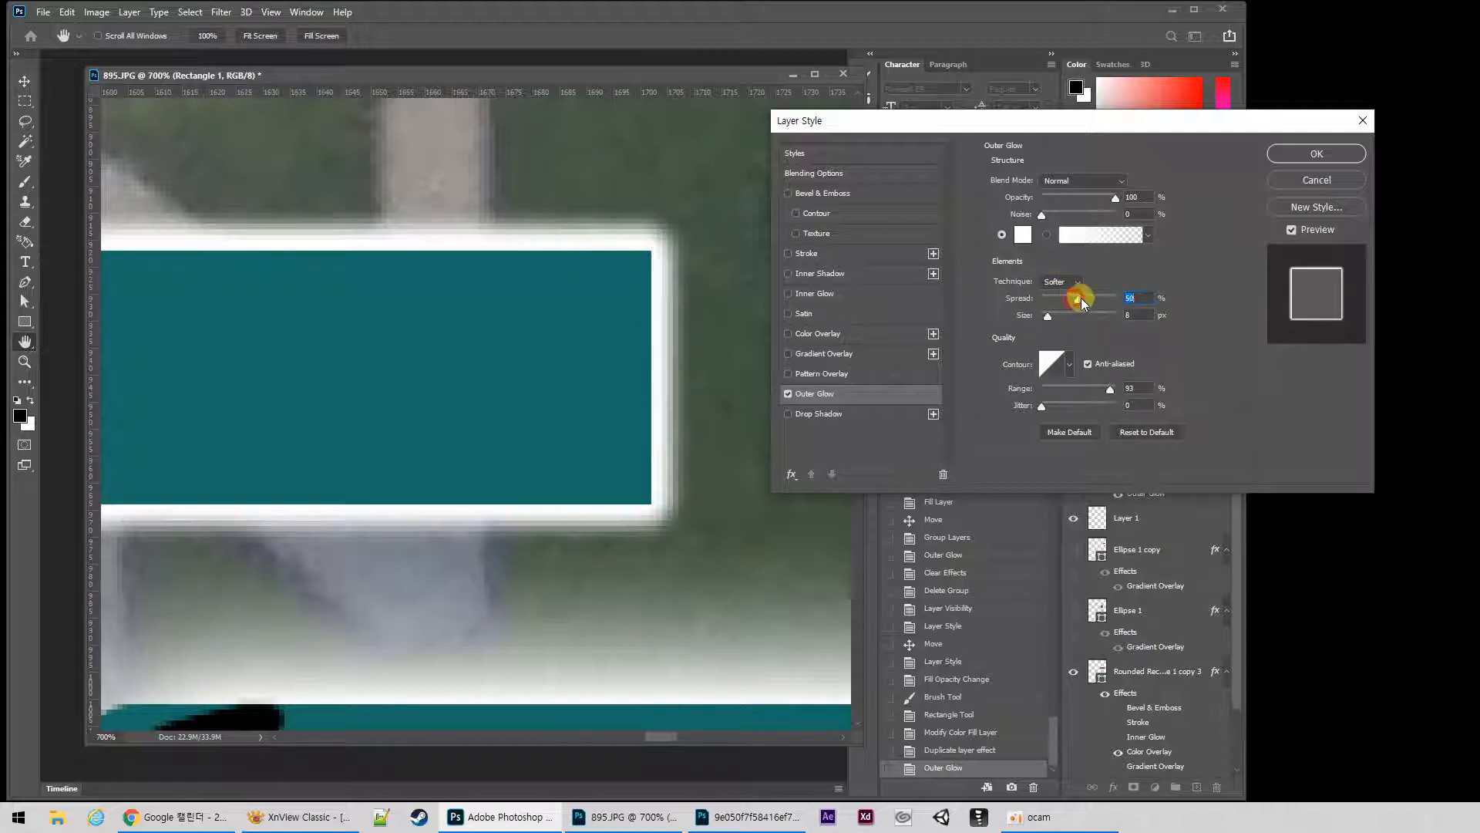
{"action": "left_click_drag", "start_coordinate": [1074, 298], "coordinate": [1072, 301]}
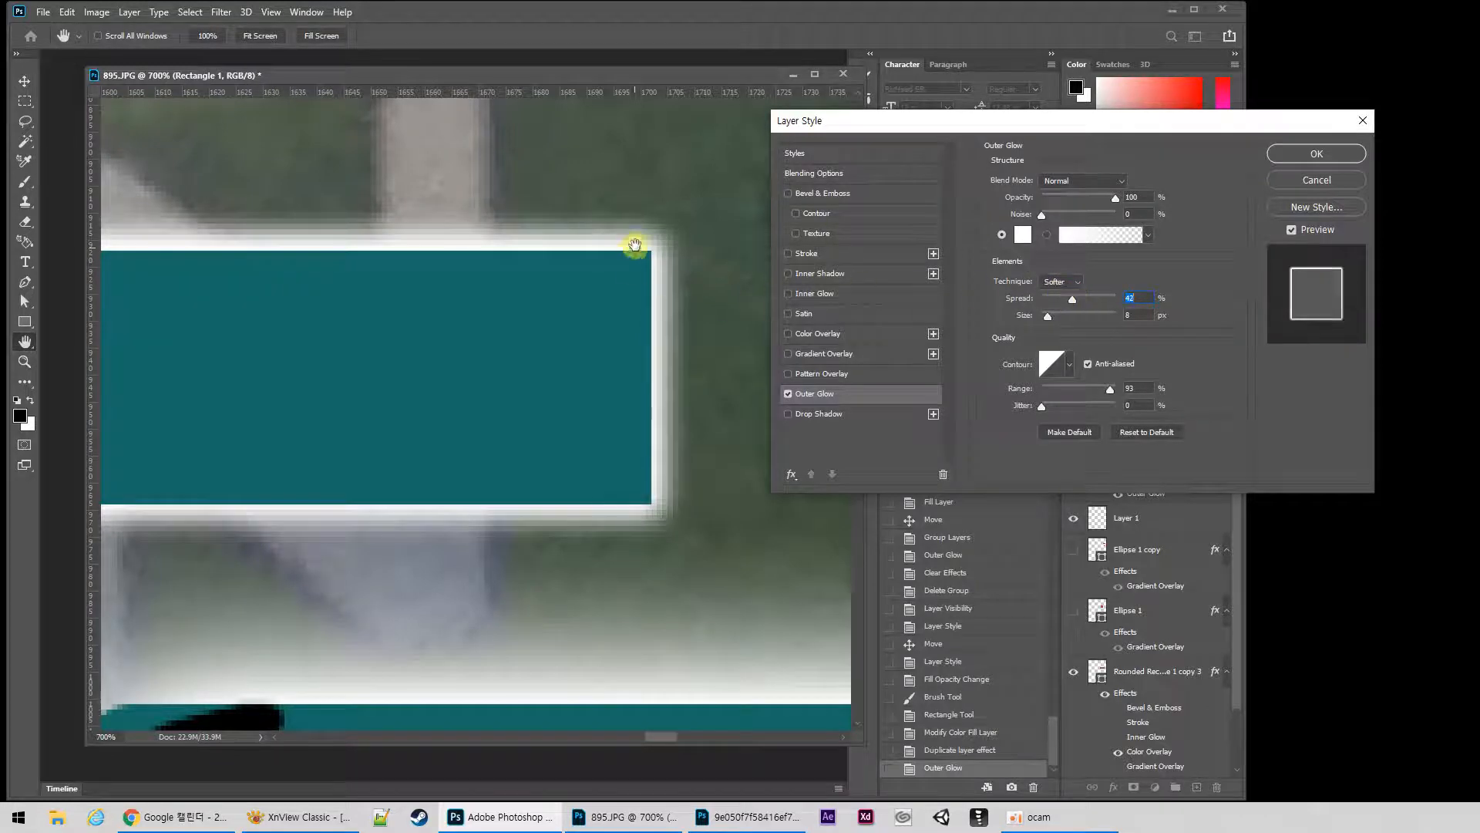
{"action": "mouse_move", "coordinate": [1104, 393]}
{"action": "left_mouse_down"}
{"action": "mouse_move", "coordinate": [1080, 389]}
{"action": "mouse_move", "coordinate": [1118, 388]}
{"action": "left_mouse_up"}
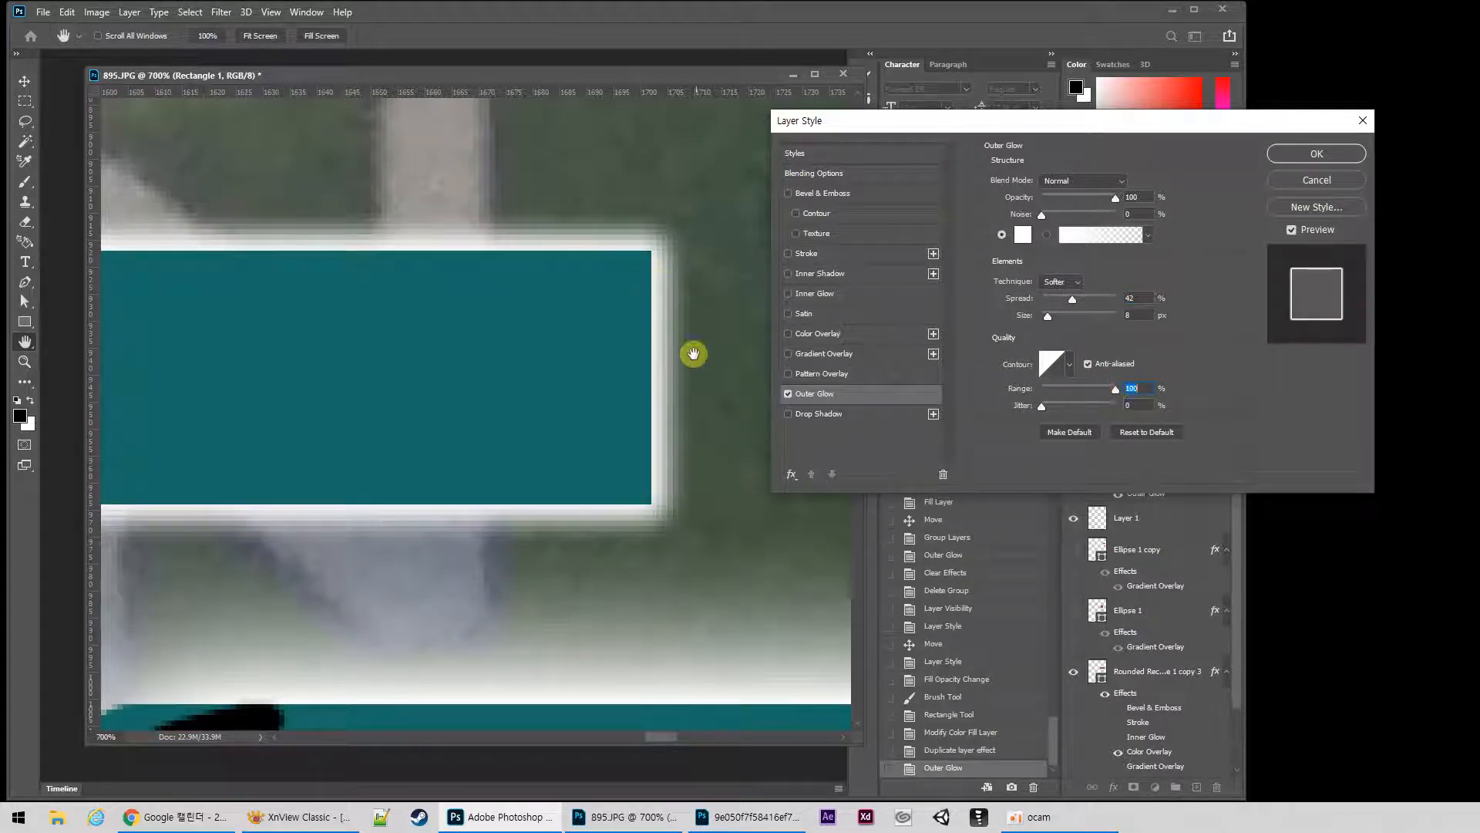
Compare Outer Glow opacities of 50% and 100% and a 30% spread, and set the opacity to 84% and the spread to 63%.
{"action": "left_click_drag", "start_coordinate": [1117, 207], "coordinate": [1079, 206]}
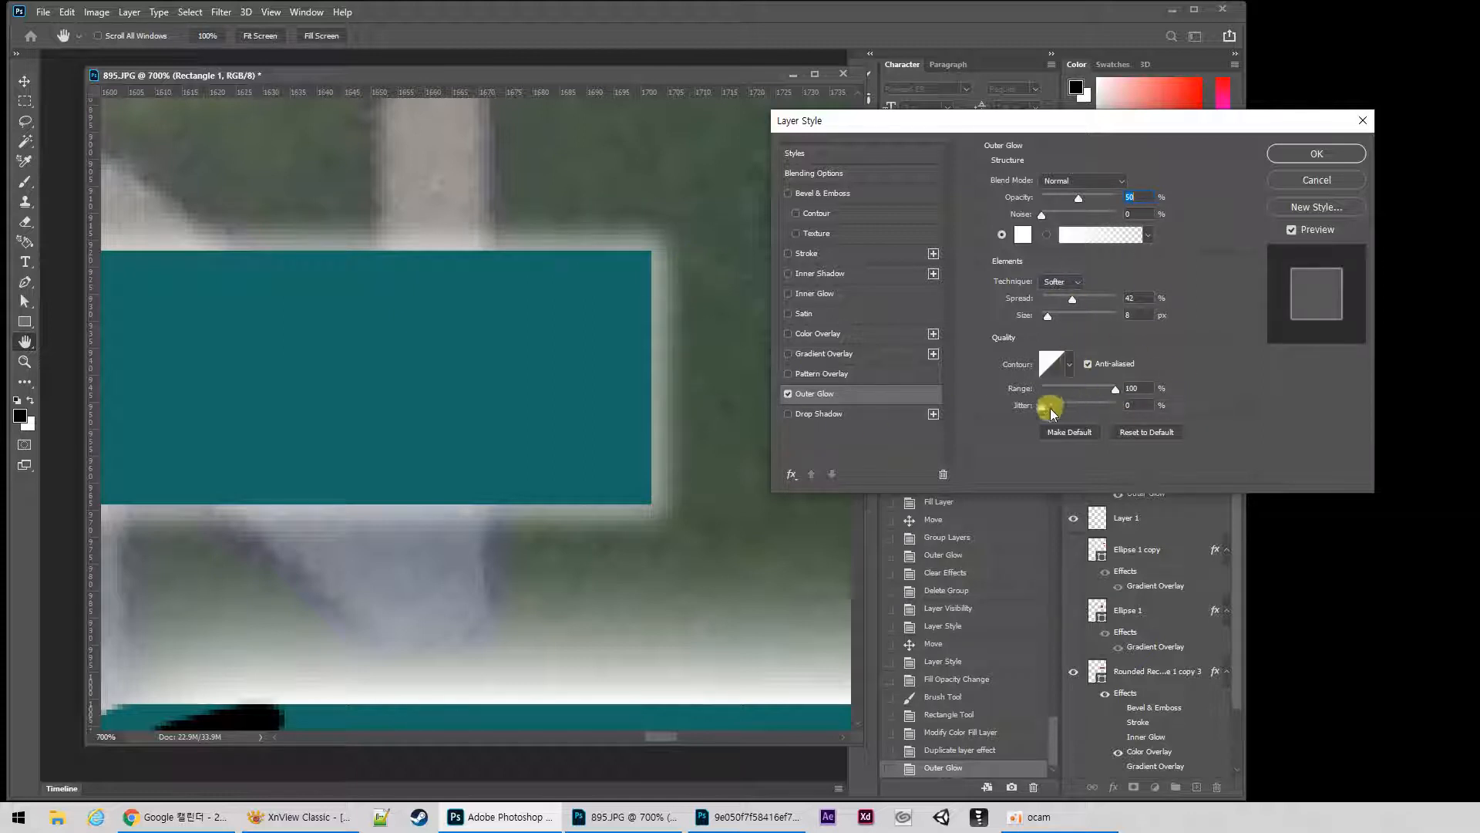
{"action": "left_click_drag", "start_coordinate": [1084, 199], "coordinate": [1124, 198]}
{"action": "mouse_move", "coordinate": [1076, 305]}
{"action": "left_mouse_down"}
{"action": "mouse_move", "coordinate": [1108, 302]}
{"action": "mouse_move", "coordinate": [1035, 301]}
{"action": "mouse_move", "coordinate": [1068, 306]}
{"action": "left_mouse_up"}
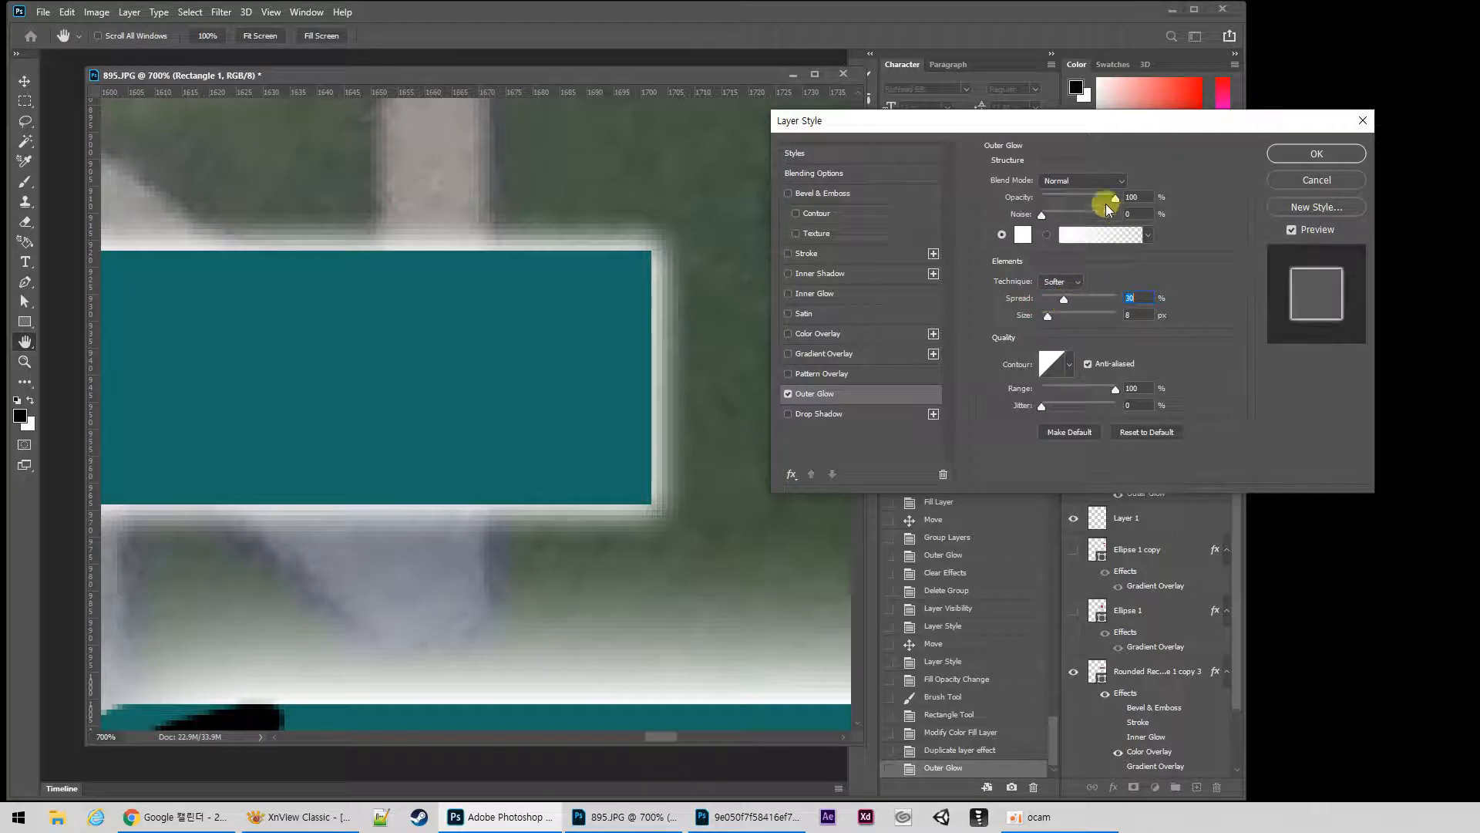
{"action": "left_click_drag", "start_coordinate": [1114, 197], "coordinate": [1104, 198]}
{"action": "left_click", "coordinate": [1066, 299]}
{"action": "left_click_drag", "start_coordinate": [1066, 299], "coordinate": [1088, 299]}
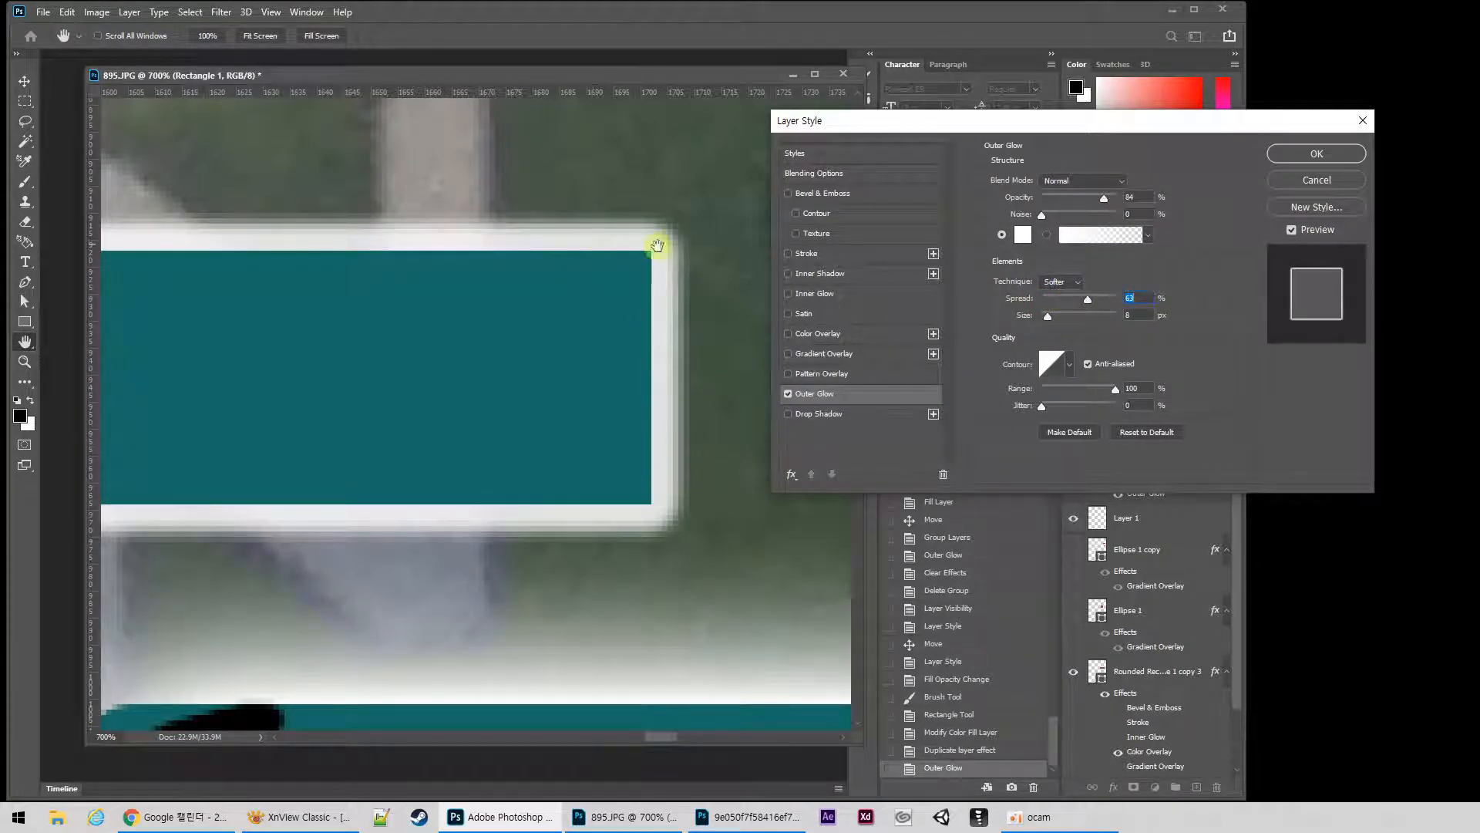
Reset the Outer Glow spread to 0%, try a 12% range, and reduce the range to 4%.
{"action": "type", "text": "0"}
{"action": "left_click", "coordinate": [1087, 365]}
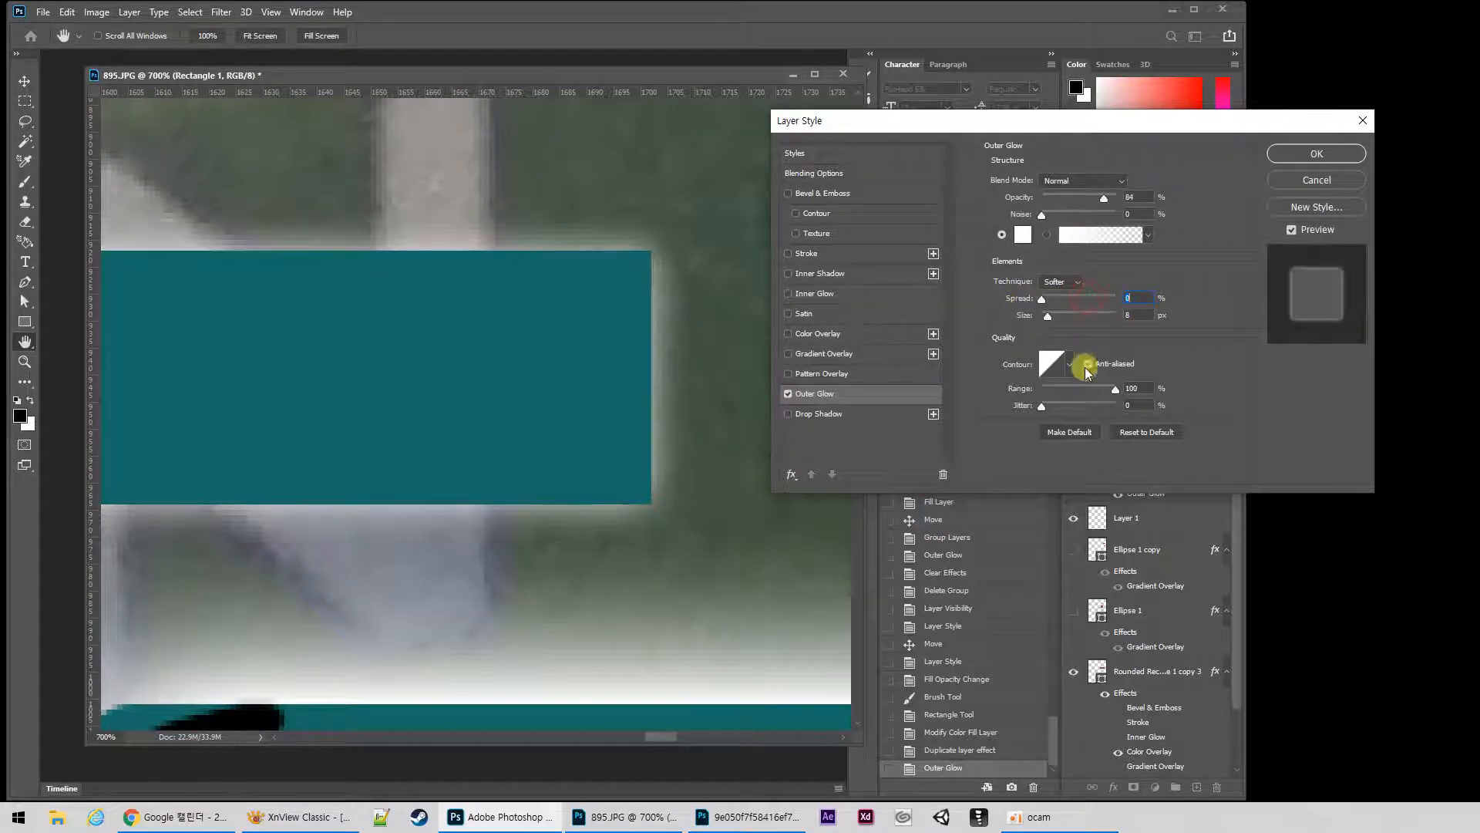
{"action": "left_click_drag", "start_coordinate": [1115, 391], "coordinate": [1050, 388]}
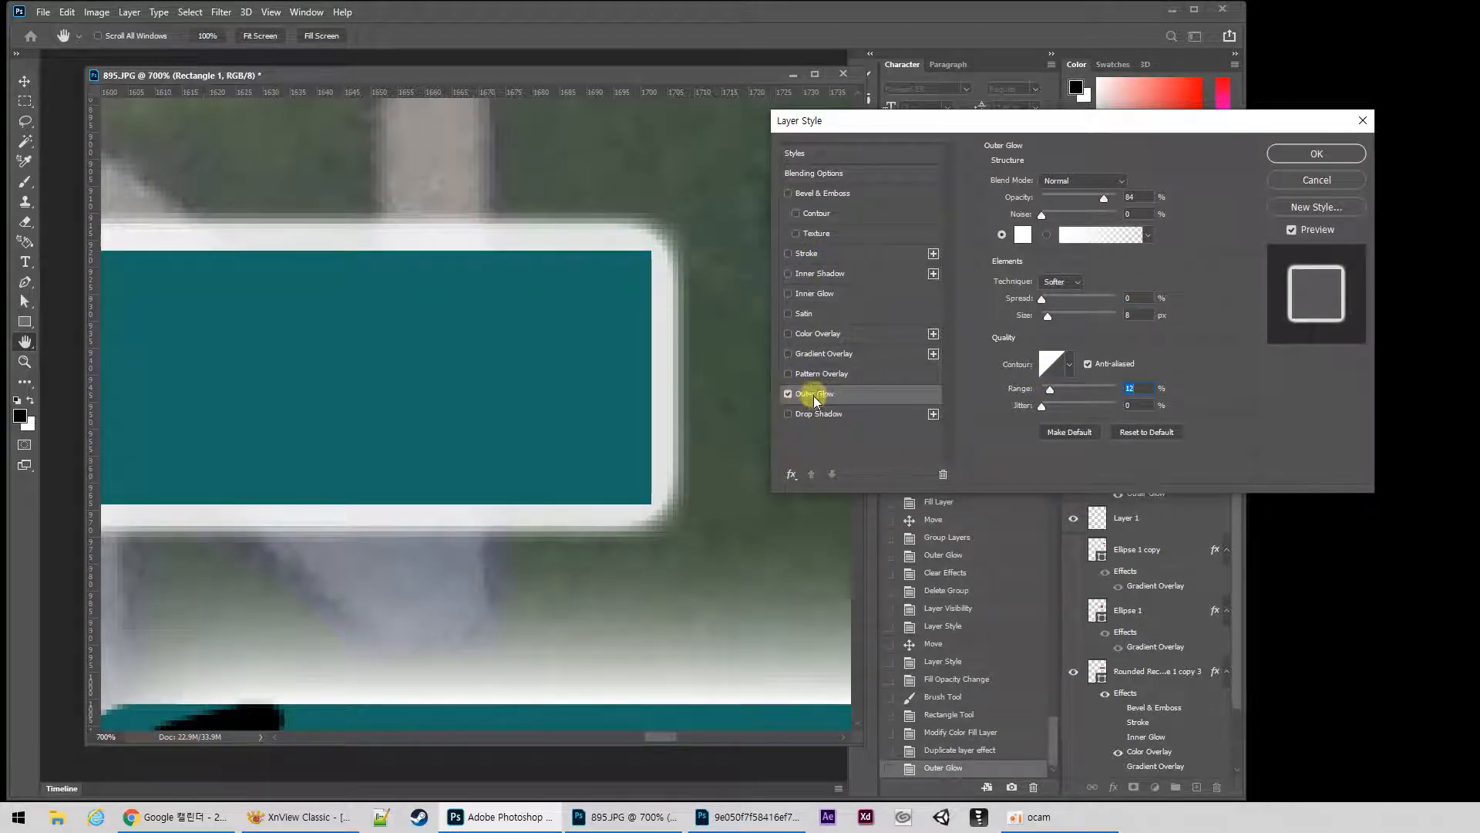
{"action": "left_click_drag", "start_coordinate": [1050, 389], "coordinate": [1044, 388]}
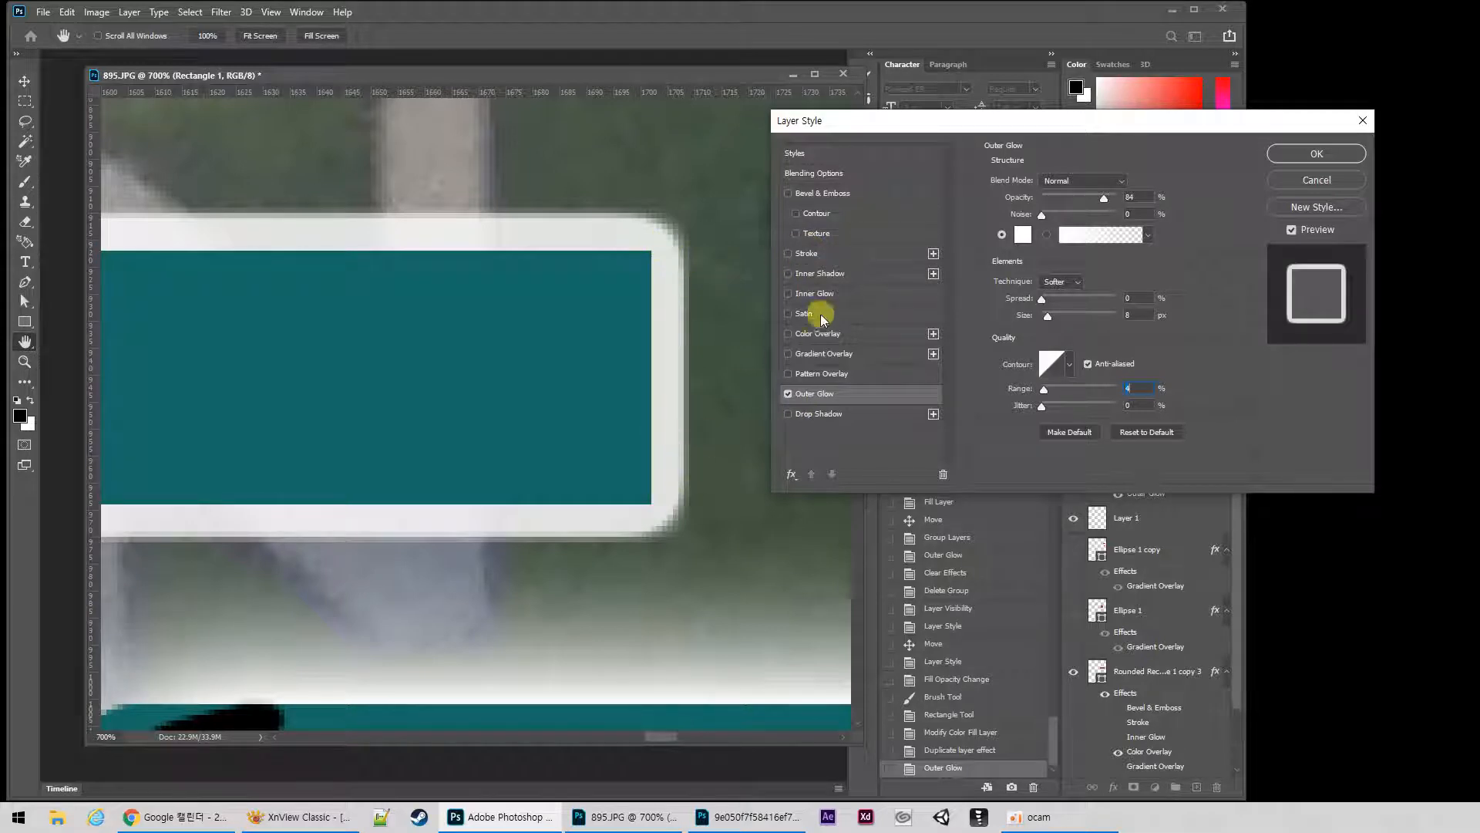
Replace the small rectangle's Outer Glow with a black 3 px Stroke and apply the layer style.
{"action": "left_click", "coordinate": [788, 393]}
{"action": "left_click", "coordinate": [788, 253]}
{"action": "left_click", "coordinate": [832, 253]}
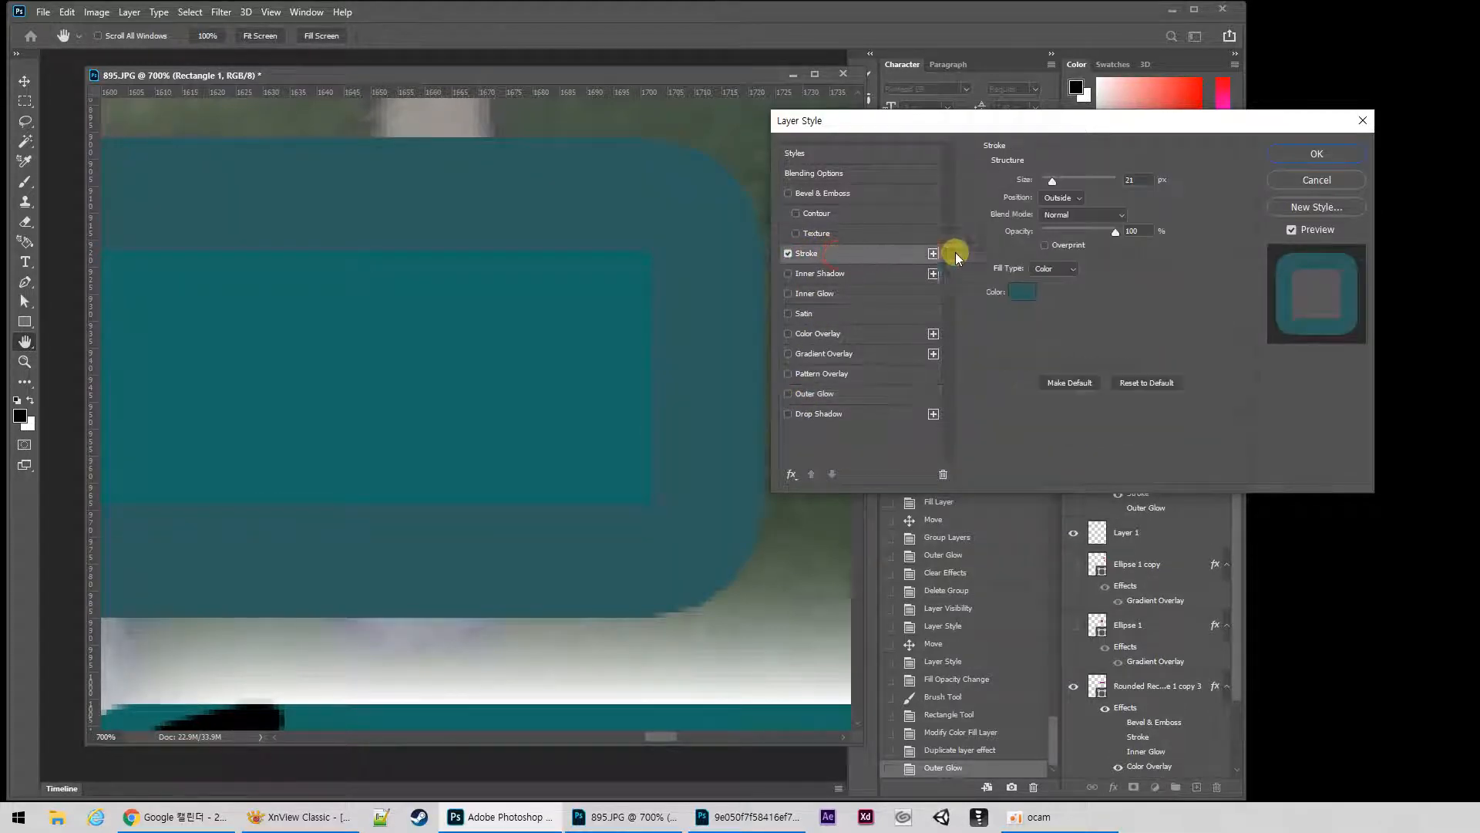
{"action": "left_click_drag", "start_coordinate": [1057, 182], "coordinate": [1047, 185]}
{"action": "left_click", "coordinate": [1021, 291]}
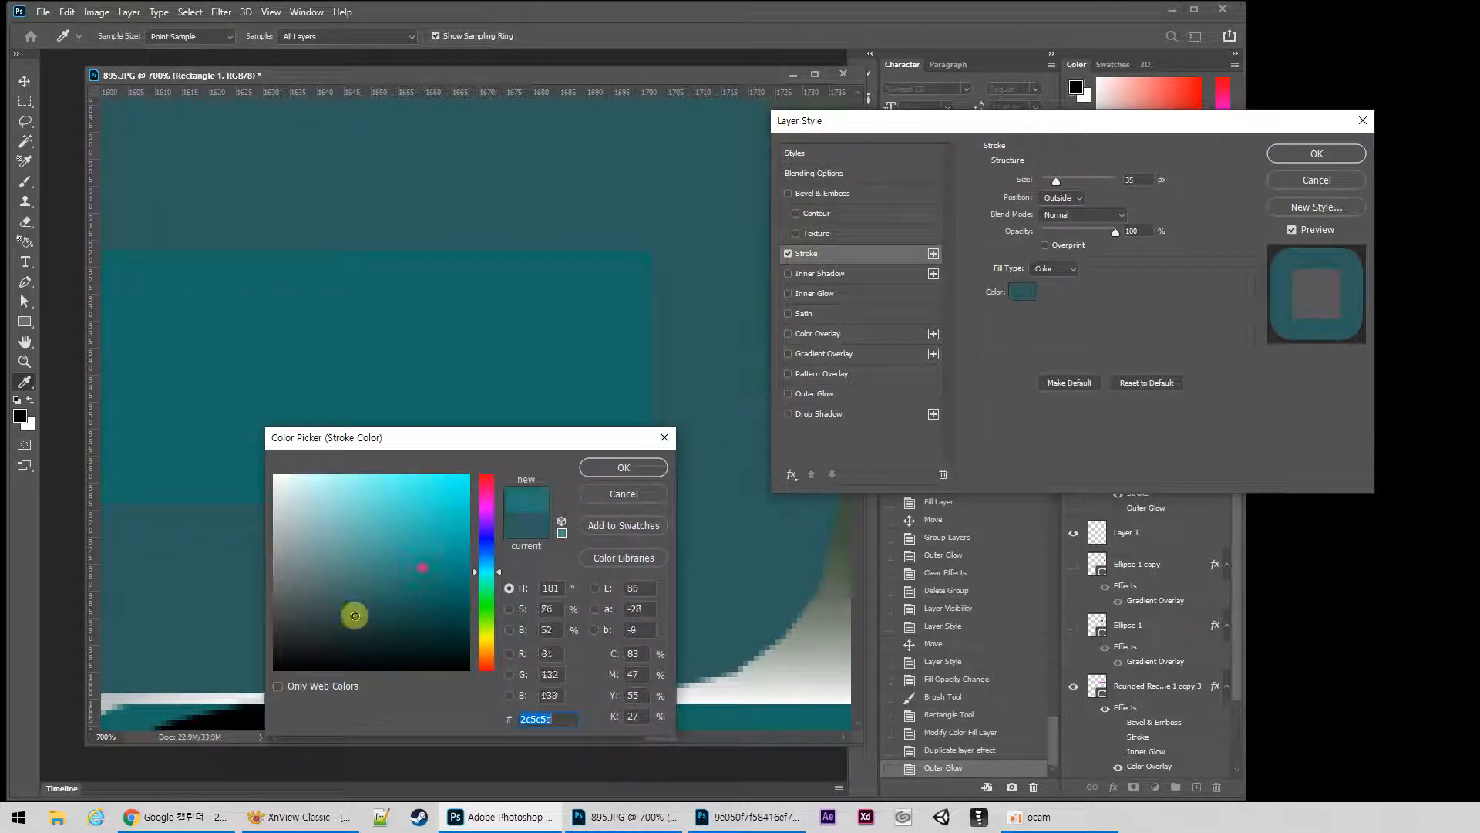
{"action": "left_click_drag", "start_coordinate": [347, 611], "coordinate": [339, 669]}
{"action": "left_click", "coordinate": [624, 467]}
{"action": "left_click_drag", "start_coordinate": [1056, 181], "coordinate": [1043, 188]}
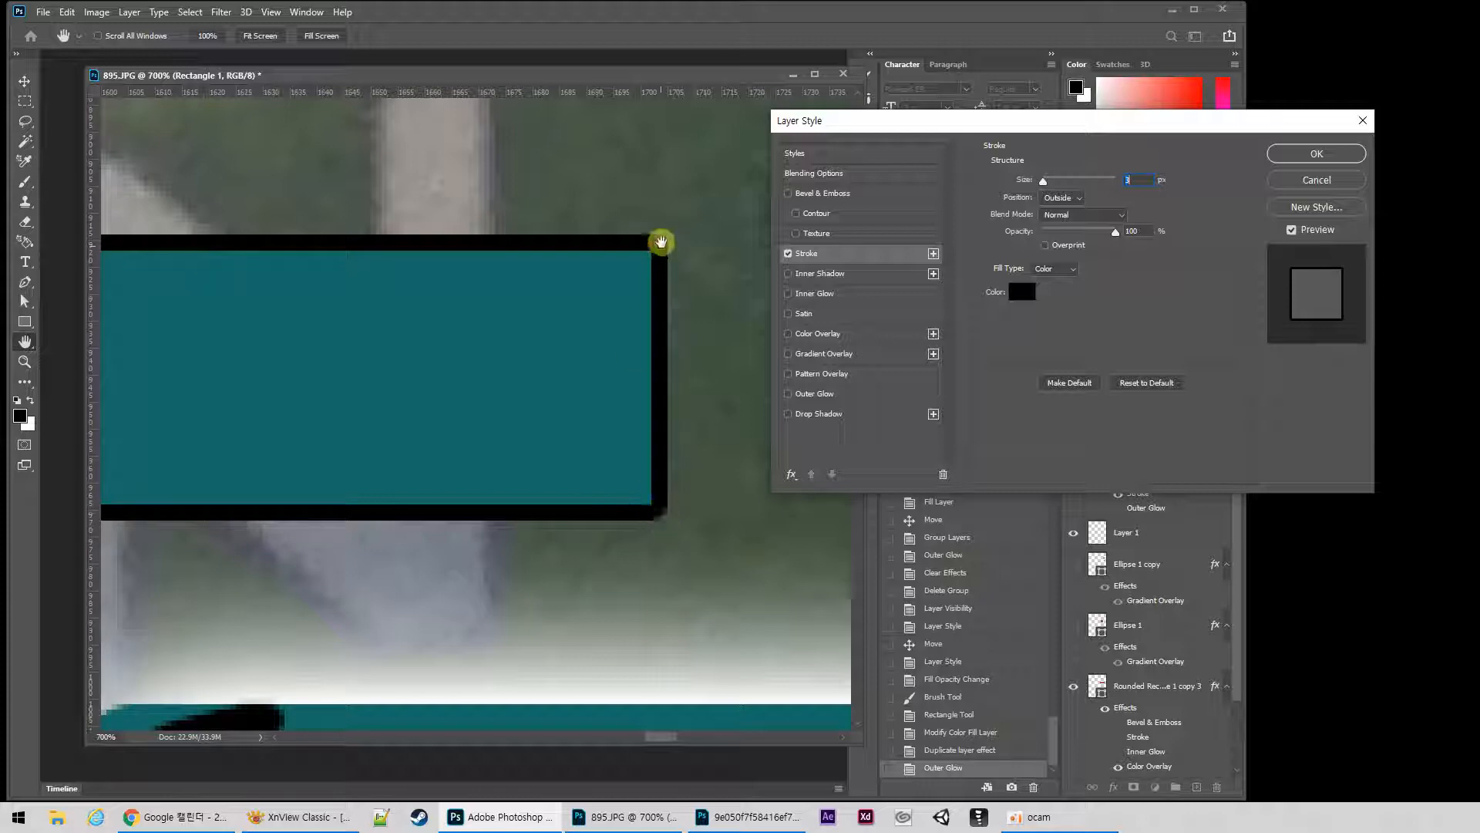
{"action": "left_click", "coordinate": [1317, 154]}
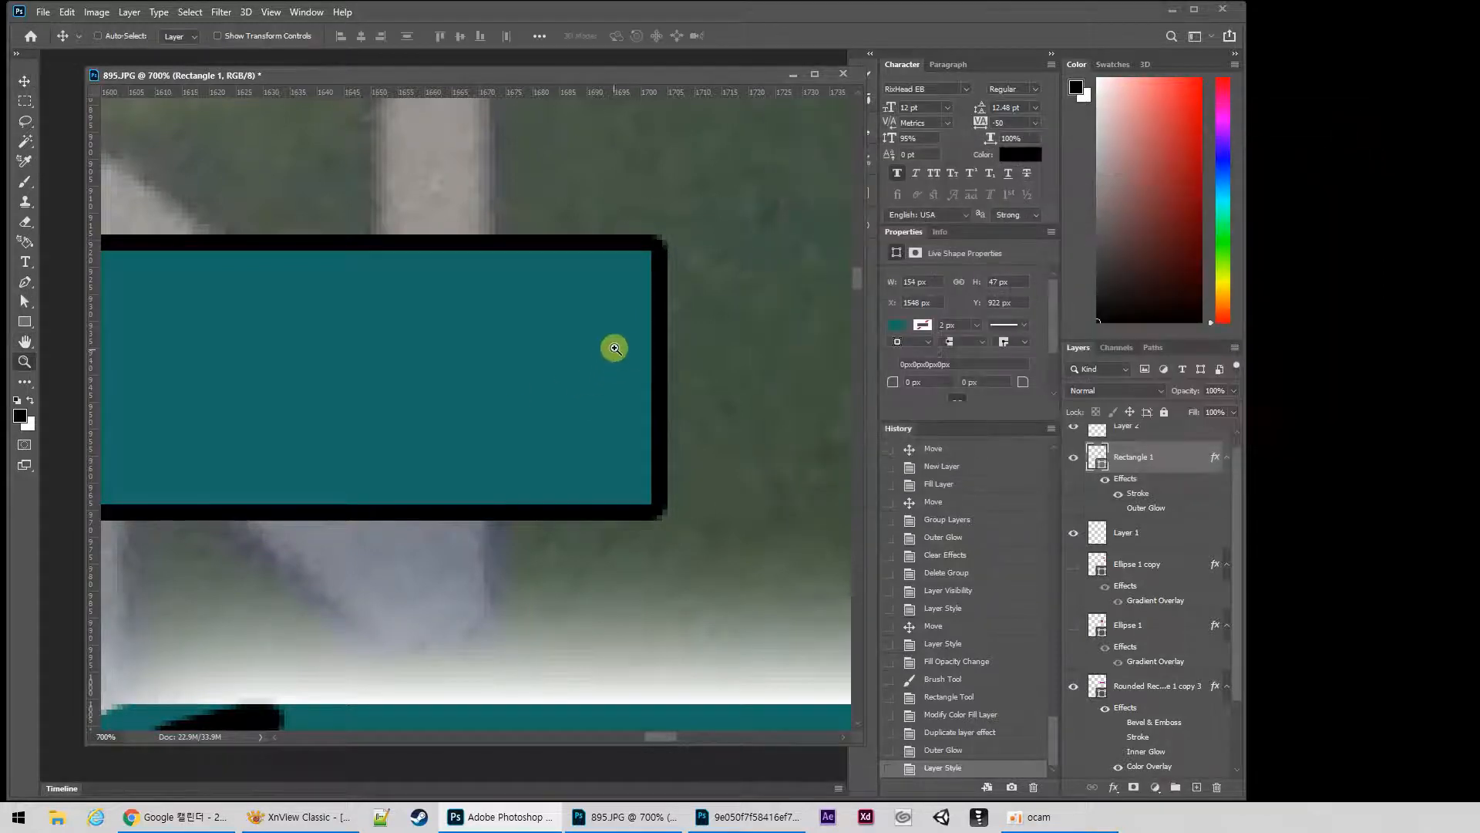
Add a new empty layer above the small stroked rectangle for brush painting.
{"action": "key", "text": "z"}
{"action": "left_click", "coordinate": [687, 317], "text": "alt"}
{"action": "left_click", "coordinate": [694, 320], "text": "alt"}
{"action": "left_click", "coordinate": [694, 320], "text": "alt"}
{"action": "left_click", "coordinate": [693, 320], "text": "alt"}
{"action": "left_click", "coordinate": [693, 320], "text": "alt"}
{"action": "left_click_drag", "start_coordinate": [704, 288], "coordinate": [456, 433]}
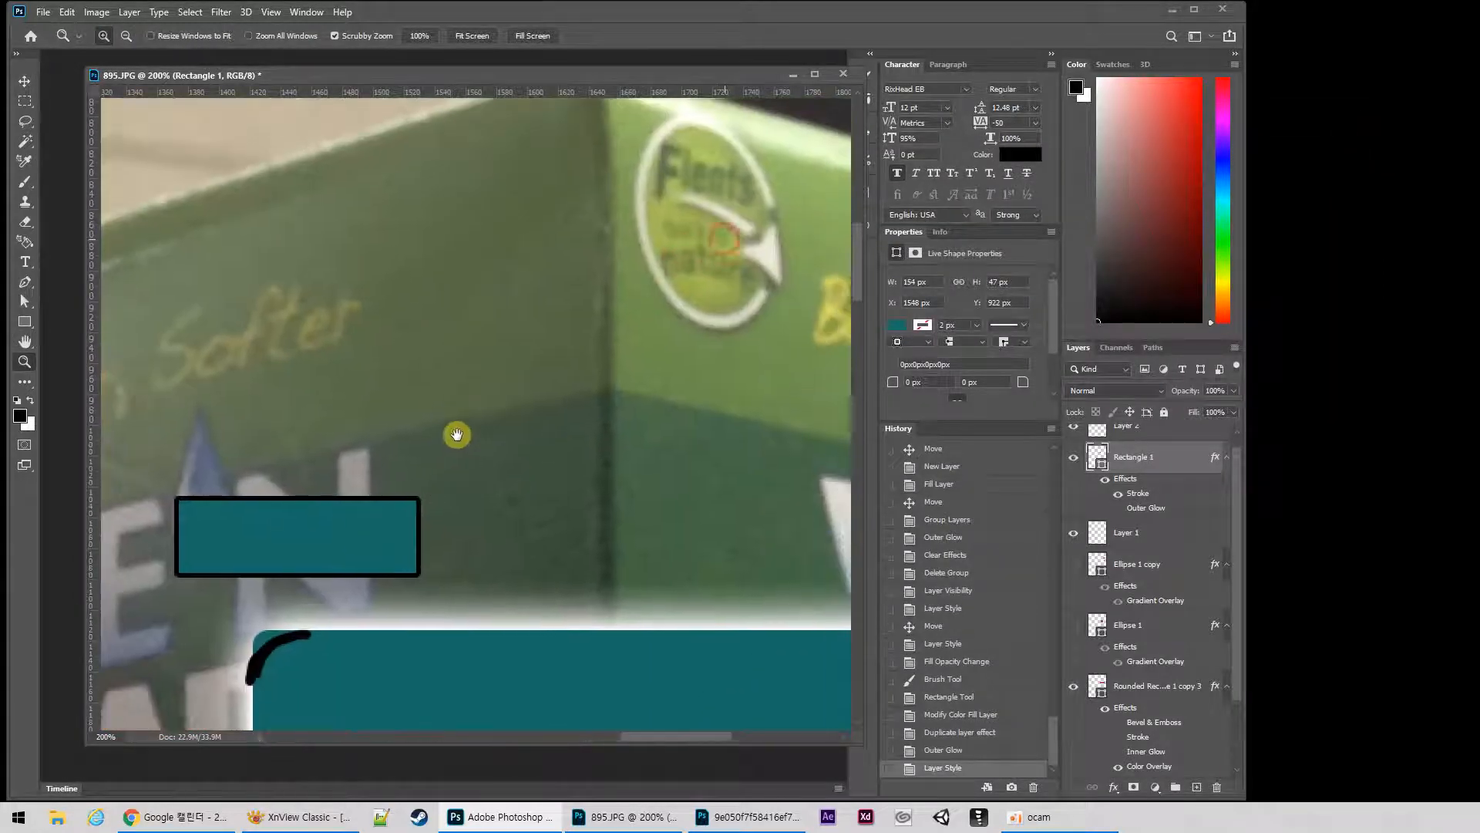
{"action": "key", "text": "b"}
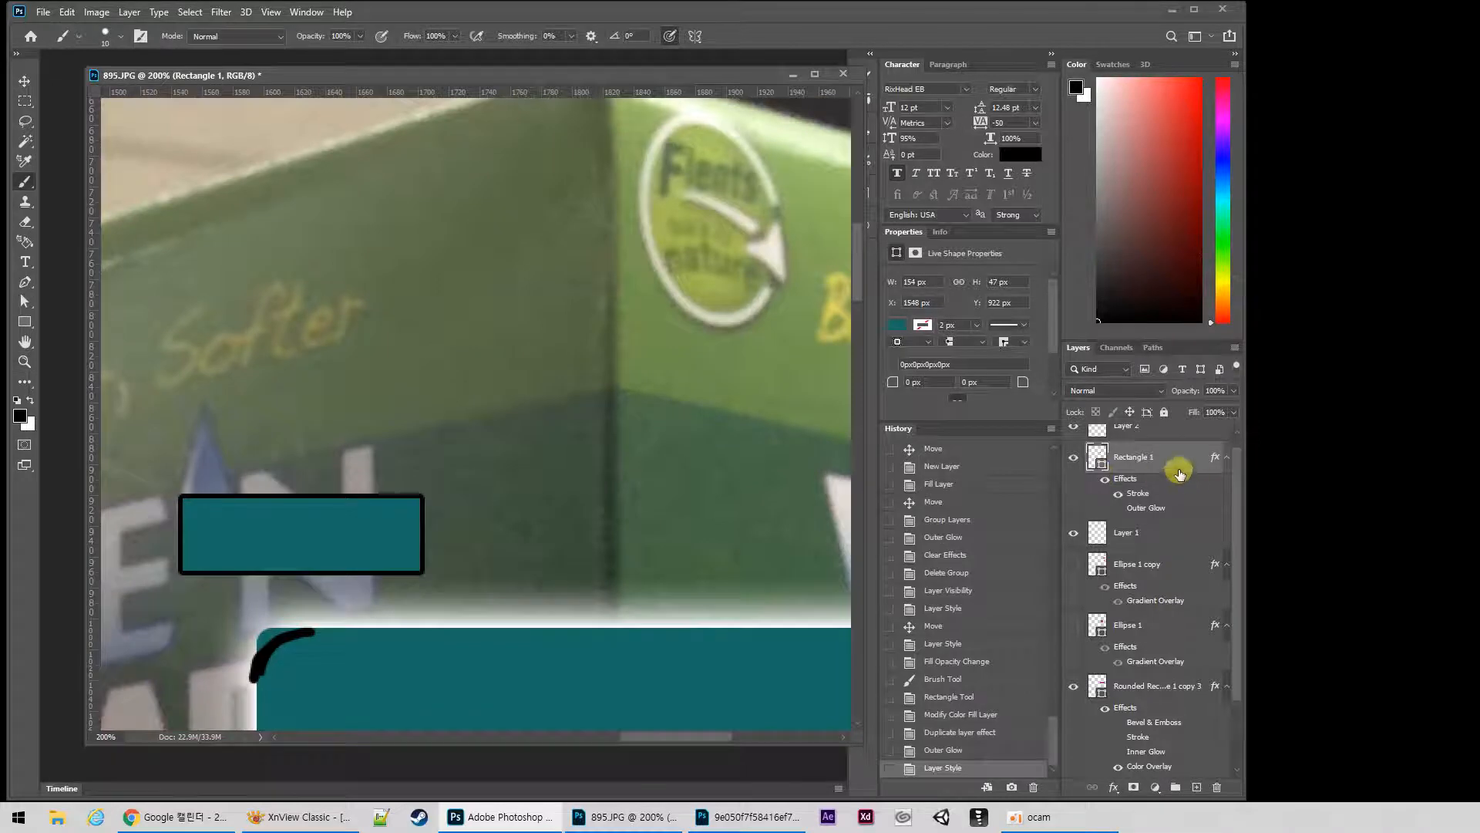
{"action": "left_click", "coordinate": [1194, 787]}
Undo a trial stroke, paint an arc about 88 px wide in the rectangle's sampled teal, and choose a lighter teal foreground colour.
{"action": "mouse_move", "coordinate": [549, 280]}
{"action": "left_mouse_down"}
{"action": "mouse_move", "coordinate": [432, 294]}
{"action": "mouse_move", "coordinate": [479, 270]}
{"action": "mouse_move", "coordinate": [556, 266]}
{"action": "left_mouse_up"}
{"action": "key", "text": "ctrl+z"}
{"action": "left_click", "coordinate": [361, 532], "text": "alt"}
{"action": "left_click_drag", "start_coordinate": [450, 301], "coordinate": [575, 285]}
{"action": "left_click", "coordinate": [1166, 127]}
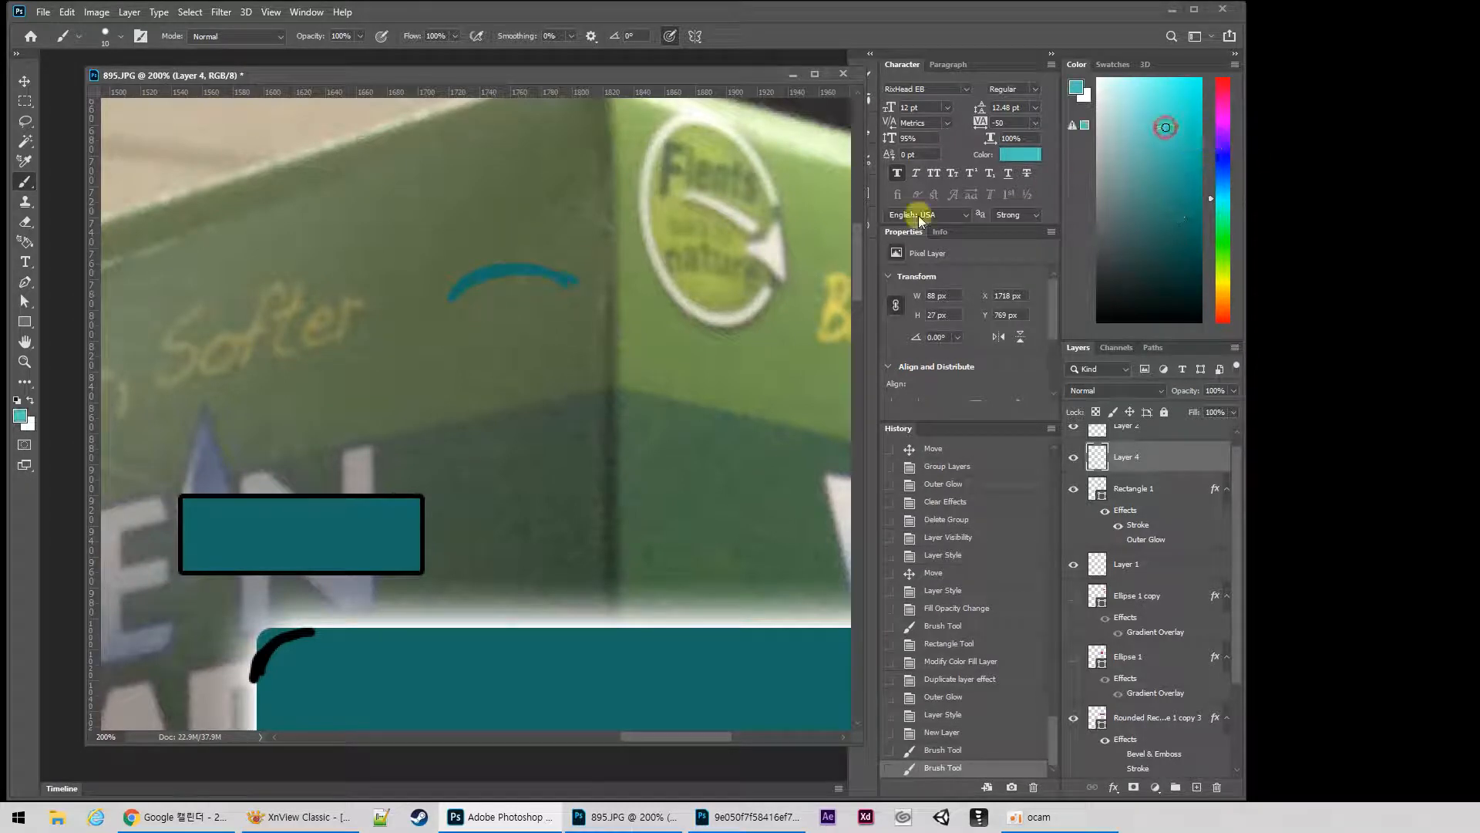
Paint a light teal line-art face about 318 × 256 px on Layer 4, with eyes, nose, mouth, jaw, ear, hair strands, neck and filled iris.
{"action": "mouse_move", "coordinate": [447, 297]}
{"action": "left_mouse_down"}
{"action": "mouse_move", "coordinate": [577, 284]}
{"action": "mouse_move", "coordinate": [458, 300]}
{"action": "mouse_move", "coordinate": [503, 309]}
{"action": "mouse_move", "coordinate": [474, 291]}
{"action": "mouse_move", "coordinate": [519, 277]}
{"action": "left_mouse_up"}
{"action": "mouse_move", "coordinate": [432, 271]}
{"action": "left_mouse_down"}
{"action": "mouse_move", "coordinate": [493, 205]}
{"action": "mouse_move", "coordinate": [521, 210]}
{"action": "left_mouse_up"}
{"action": "mouse_move", "coordinate": [319, 249]}
{"action": "left_mouse_down"}
{"action": "mouse_move", "coordinate": [357, 279]}
{"action": "mouse_move", "coordinate": [348, 268]}
{"action": "mouse_move", "coordinate": [363, 364]}
{"action": "mouse_move", "coordinate": [407, 396]}
{"action": "mouse_move", "coordinate": [362, 375]}
{"action": "mouse_move", "coordinate": [397, 388]}
{"action": "mouse_move", "coordinate": [349, 291]}
{"action": "mouse_move", "coordinate": [363, 310]}
{"action": "mouse_move", "coordinate": [315, 313]}
{"action": "mouse_move", "coordinate": [355, 336]}
{"action": "left_mouse_up"}
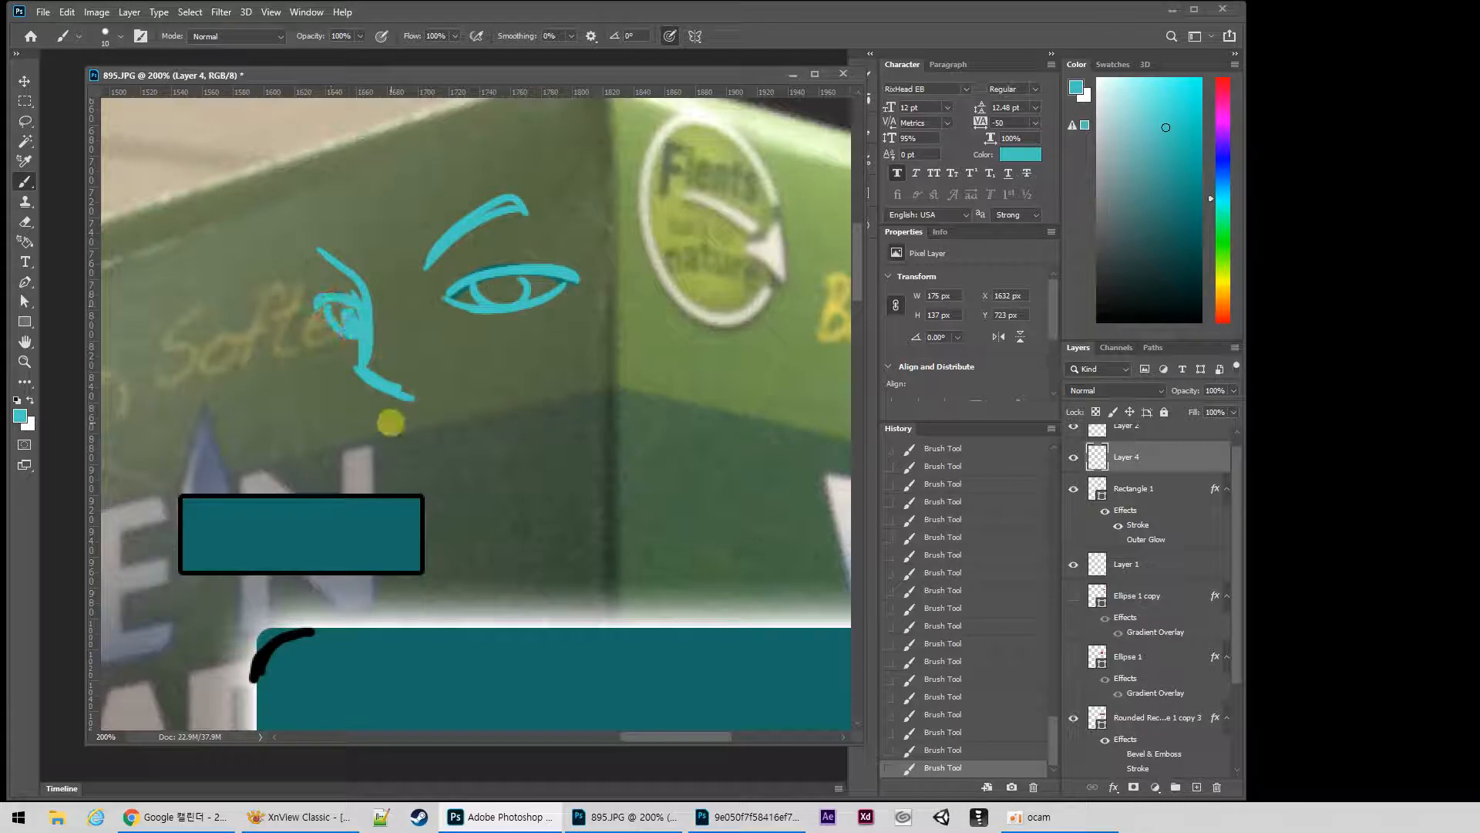
{"action": "left_click_drag", "start_coordinate": [390, 424], "coordinate": [480, 415]}
{"action": "mouse_move", "coordinate": [277, 260]}
{"action": "left_mouse_down"}
{"action": "mouse_move", "coordinate": [325, 302]}
{"action": "mouse_move", "coordinate": [323, 331]}
{"action": "mouse_move", "coordinate": [419, 468]}
{"action": "mouse_move", "coordinate": [536, 468]}
{"action": "mouse_move", "coordinate": [612, 419]}
{"action": "mouse_move", "coordinate": [640, 361]}
{"action": "left_mouse_up"}
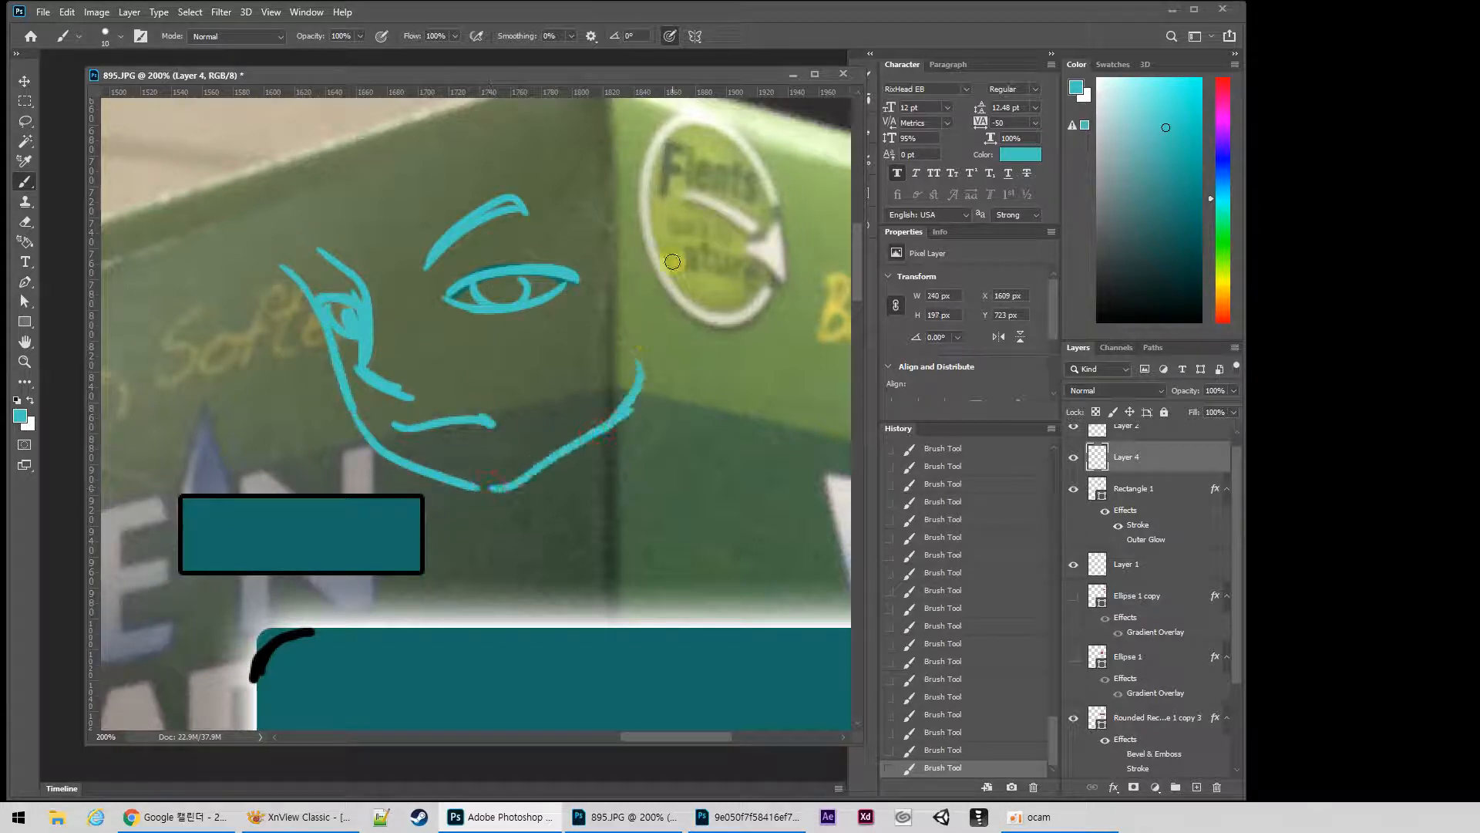
{"action": "left_click_drag", "start_coordinate": [696, 319], "coordinate": [660, 247]}
{"action": "left_click_drag", "start_coordinate": [266, 148], "coordinate": [308, 286]}
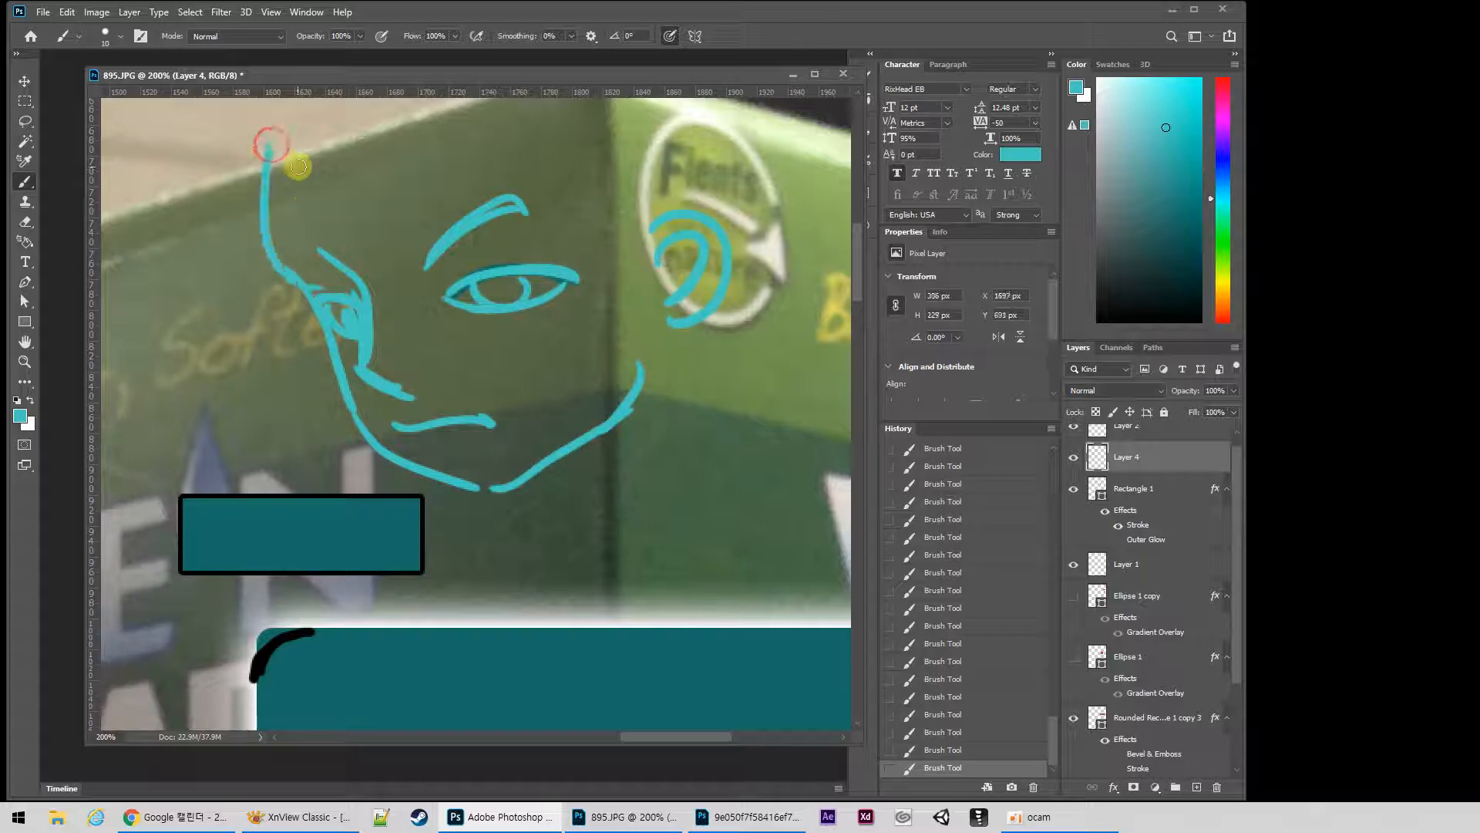
{"action": "left_click_drag", "start_coordinate": [301, 182], "coordinate": [351, 259]}
{"action": "mouse_move", "coordinate": [337, 178]}
{"action": "left_mouse_down"}
{"action": "mouse_move", "coordinate": [408, 233]}
{"action": "mouse_move", "coordinate": [616, 248]}
{"action": "left_mouse_up"}
{"action": "left_click_drag", "start_coordinate": [566, 164], "coordinate": [656, 262]}
{"action": "left_click_drag", "start_coordinate": [644, 142], "coordinate": [663, 188]}
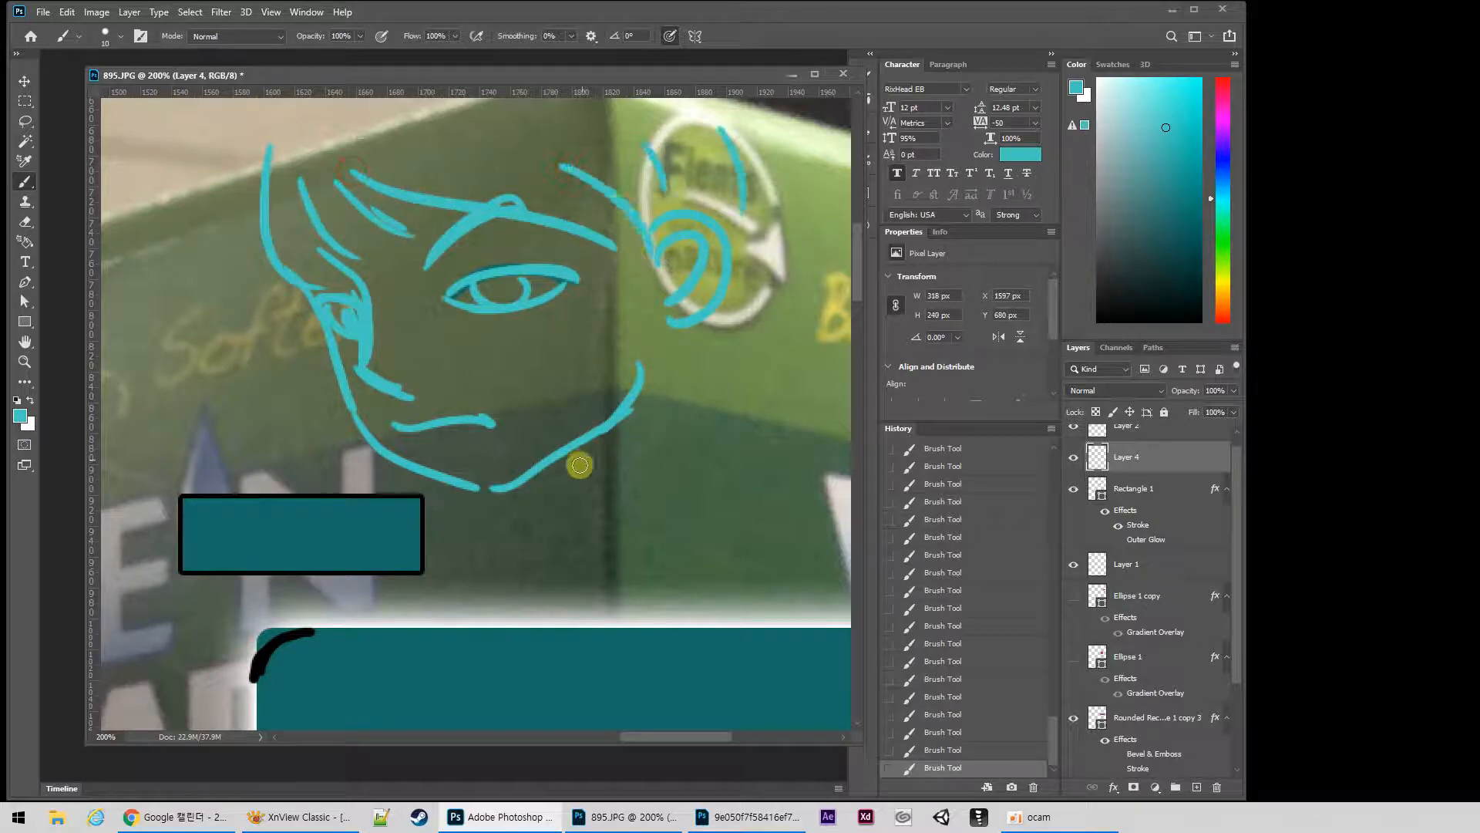
{"action": "left_click_drag", "start_coordinate": [559, 464], "coordinate": [597, 515]}
{"action": "left_click_drag", "start_coordinate": [675, 356], "coordinate": [745, 483]}
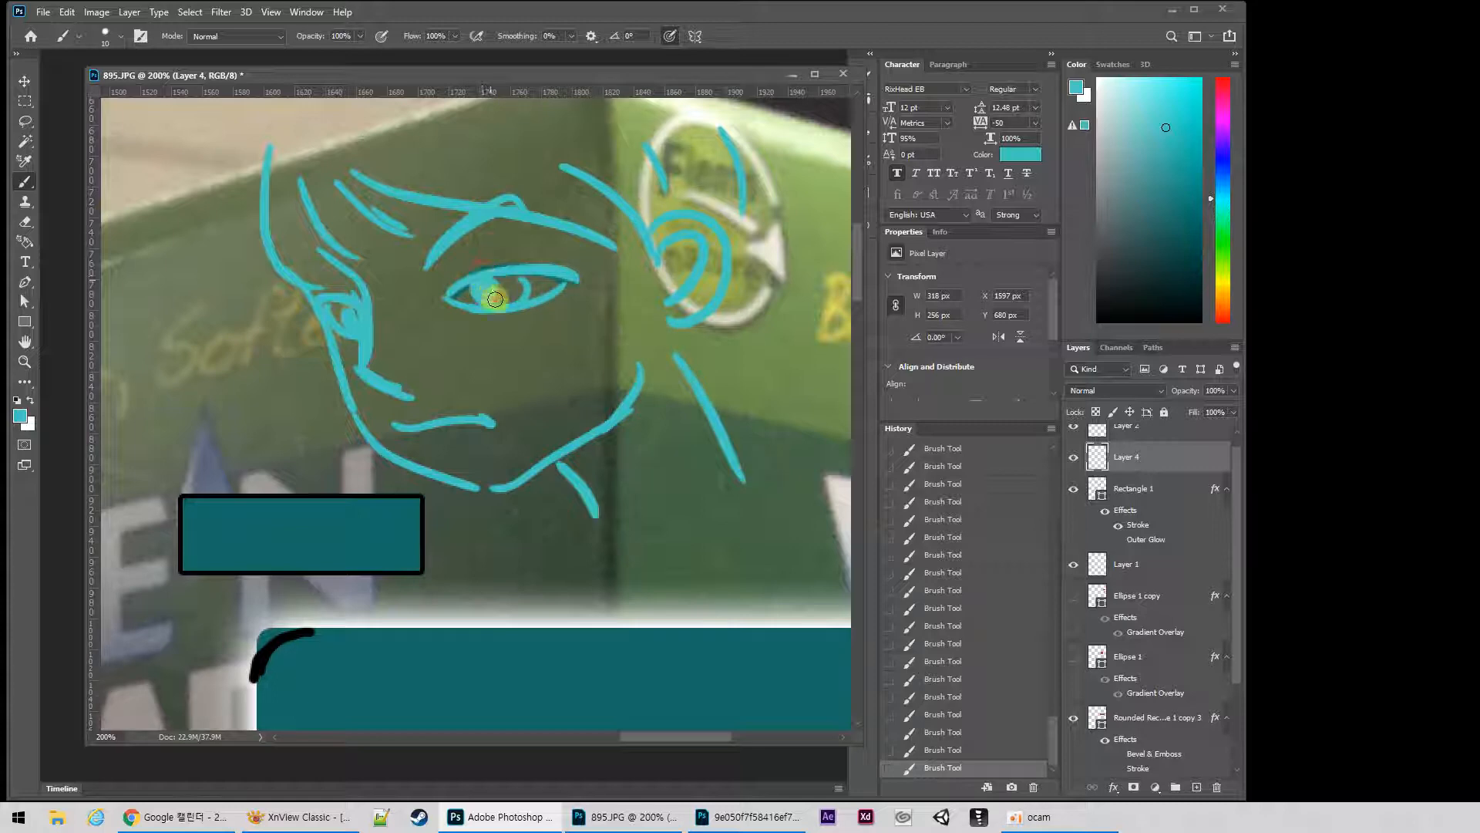
{"action": "left_click_drag", "start_coordinate": [519, 299], "coordinate": [536, 302]}
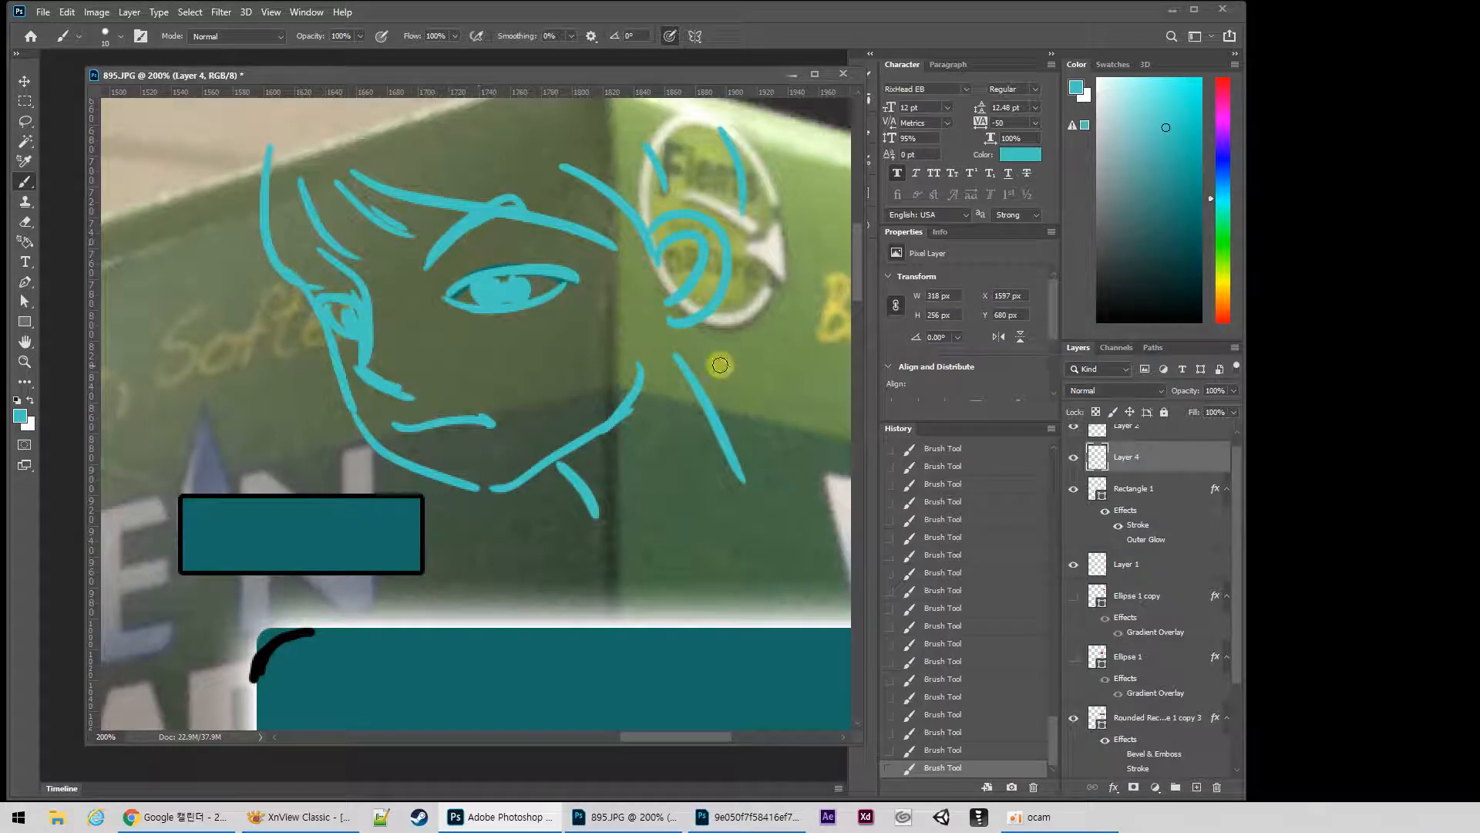
Apply a black 3 px outside Stroke at 100% opacity to the face drawing on Layer 4.
{"action": "double_click", "coordinate": [1104, 463]}
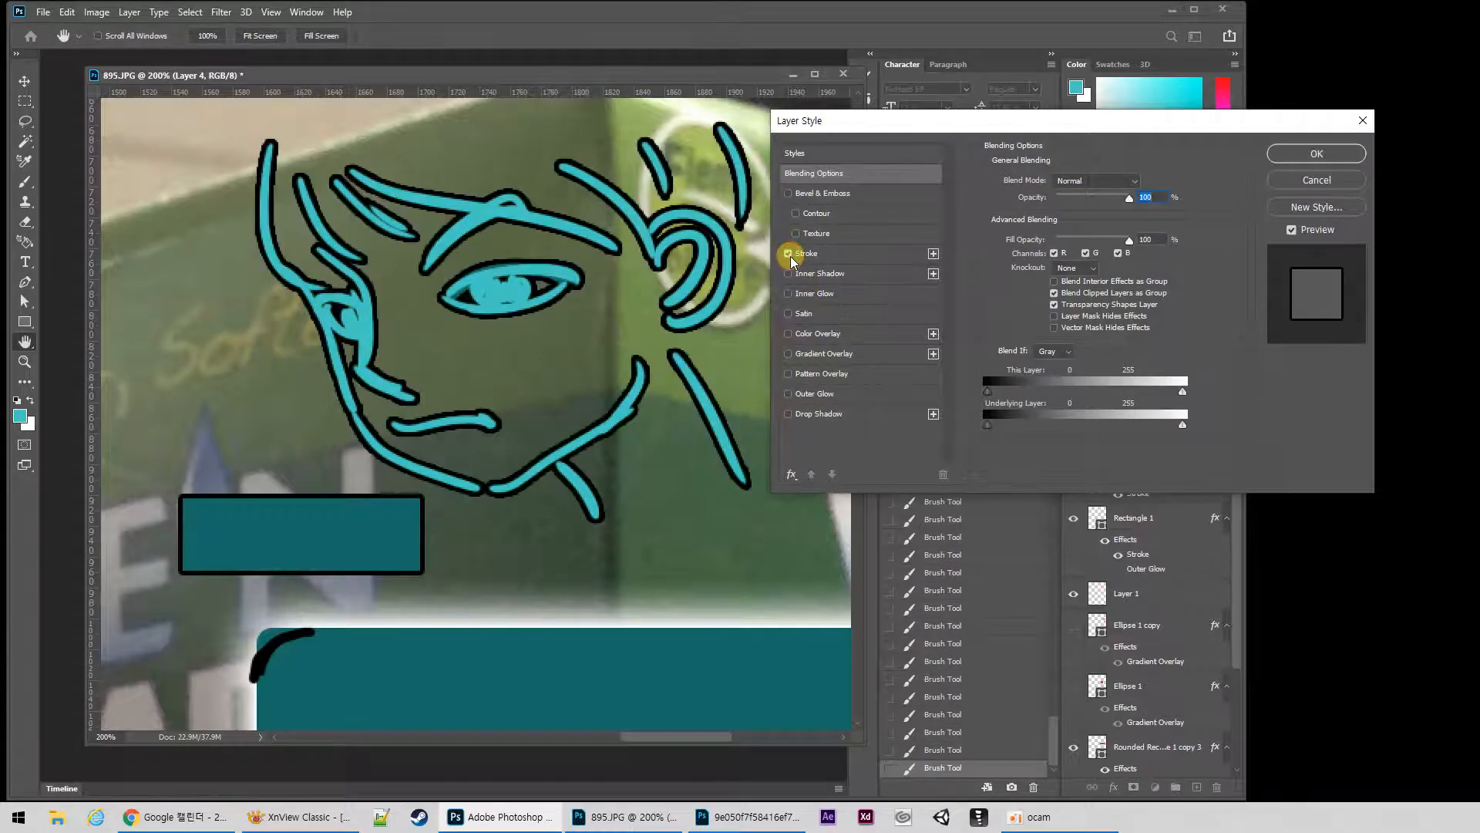
{"action": "left_click", "coordinate": [819, 255]}
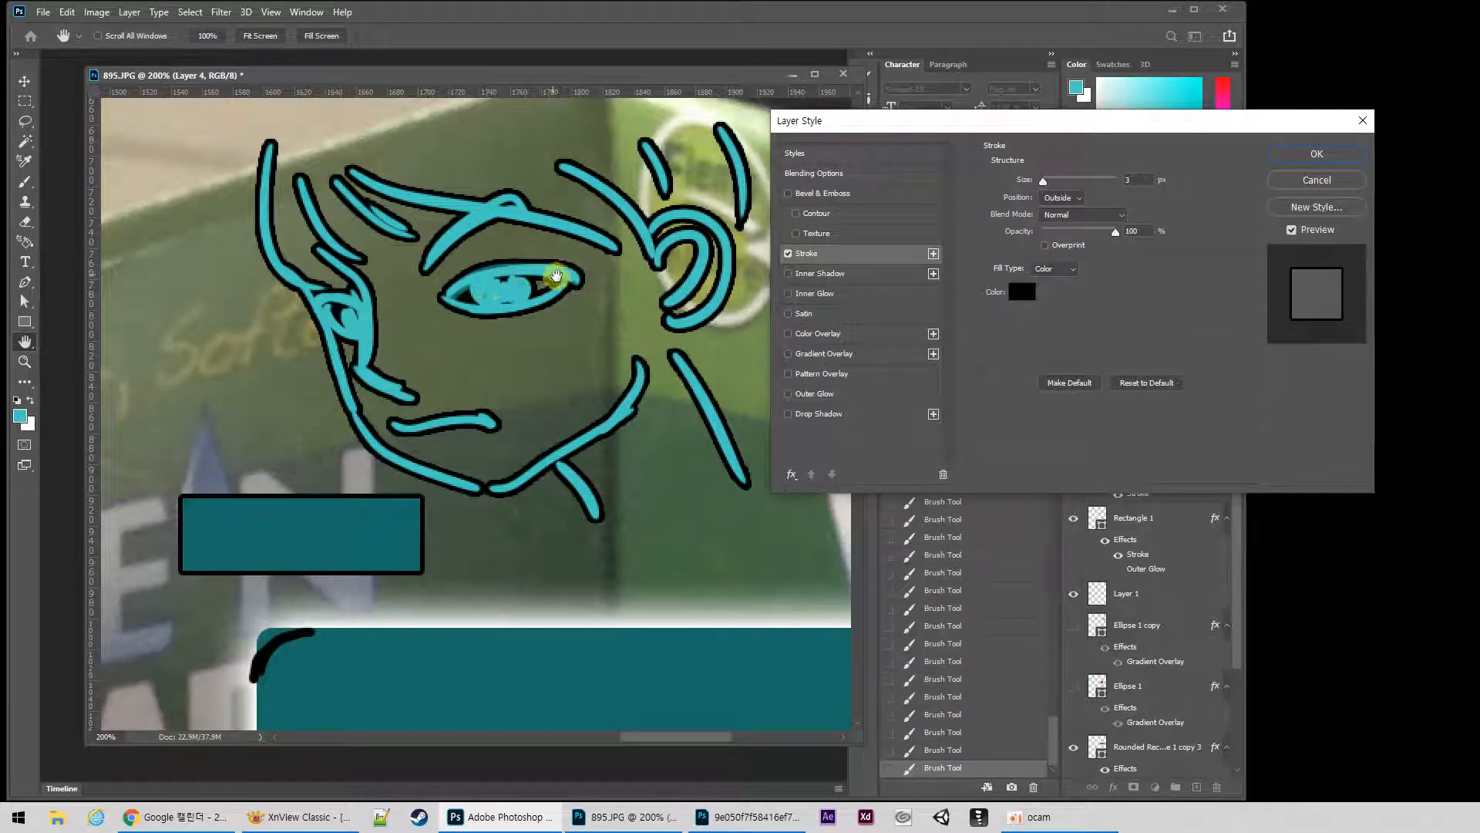
{"action": "left_click", "coordinate": [1315, 154]}
Hide the effects on Layer 4 and shift the face drawing slightly downward to about X 1596, Y 685 px.
{"action": "key", "text": "z"}
{"action": "left_click", "coordinate": [475, 273]}
{"action": "left_click", "coordinate": [475, 272]}
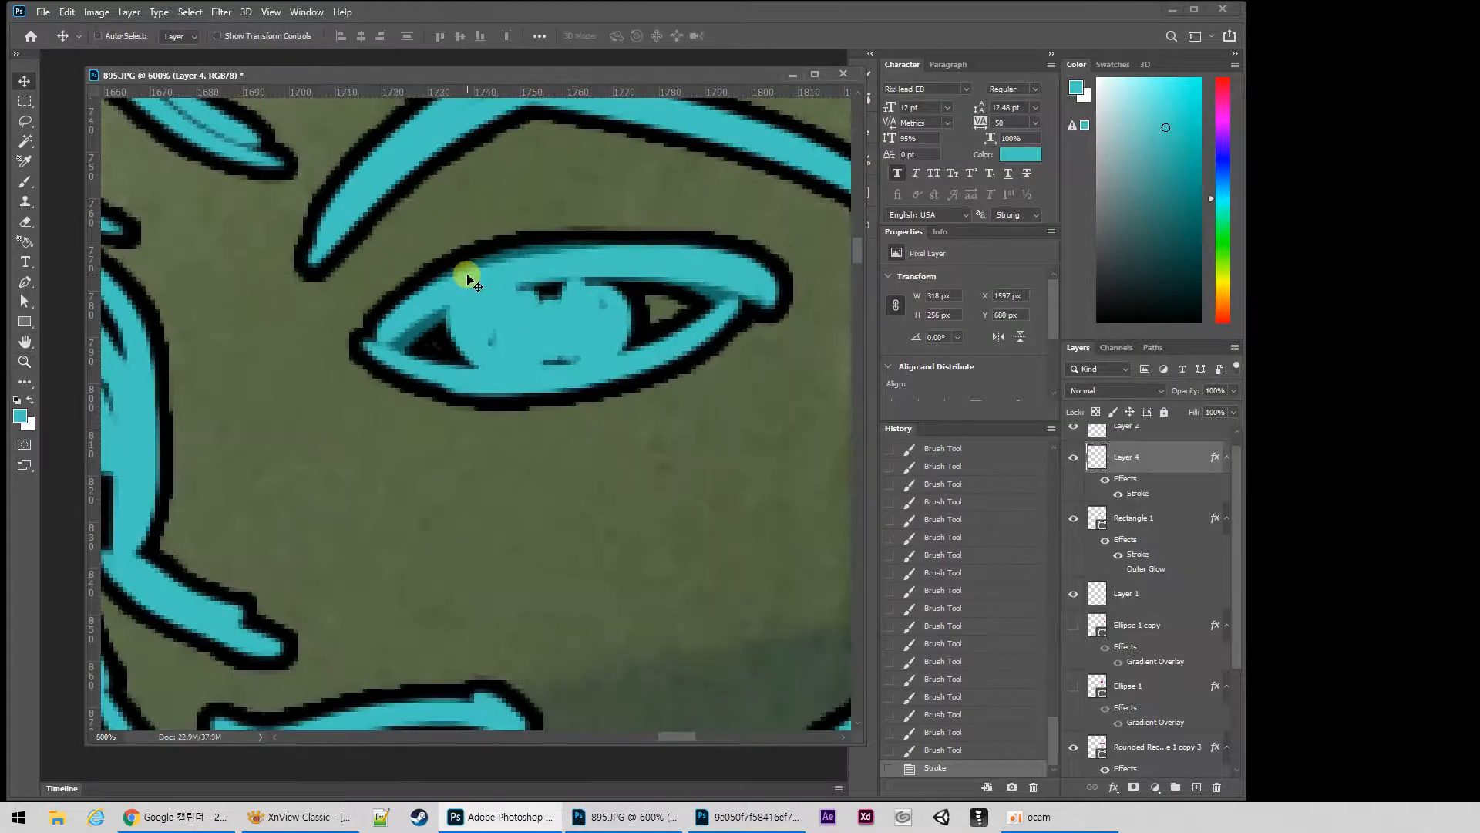
{"action": "key", "text": "v"}
{"action": "left_click", "coordinate": [1105, 479]}
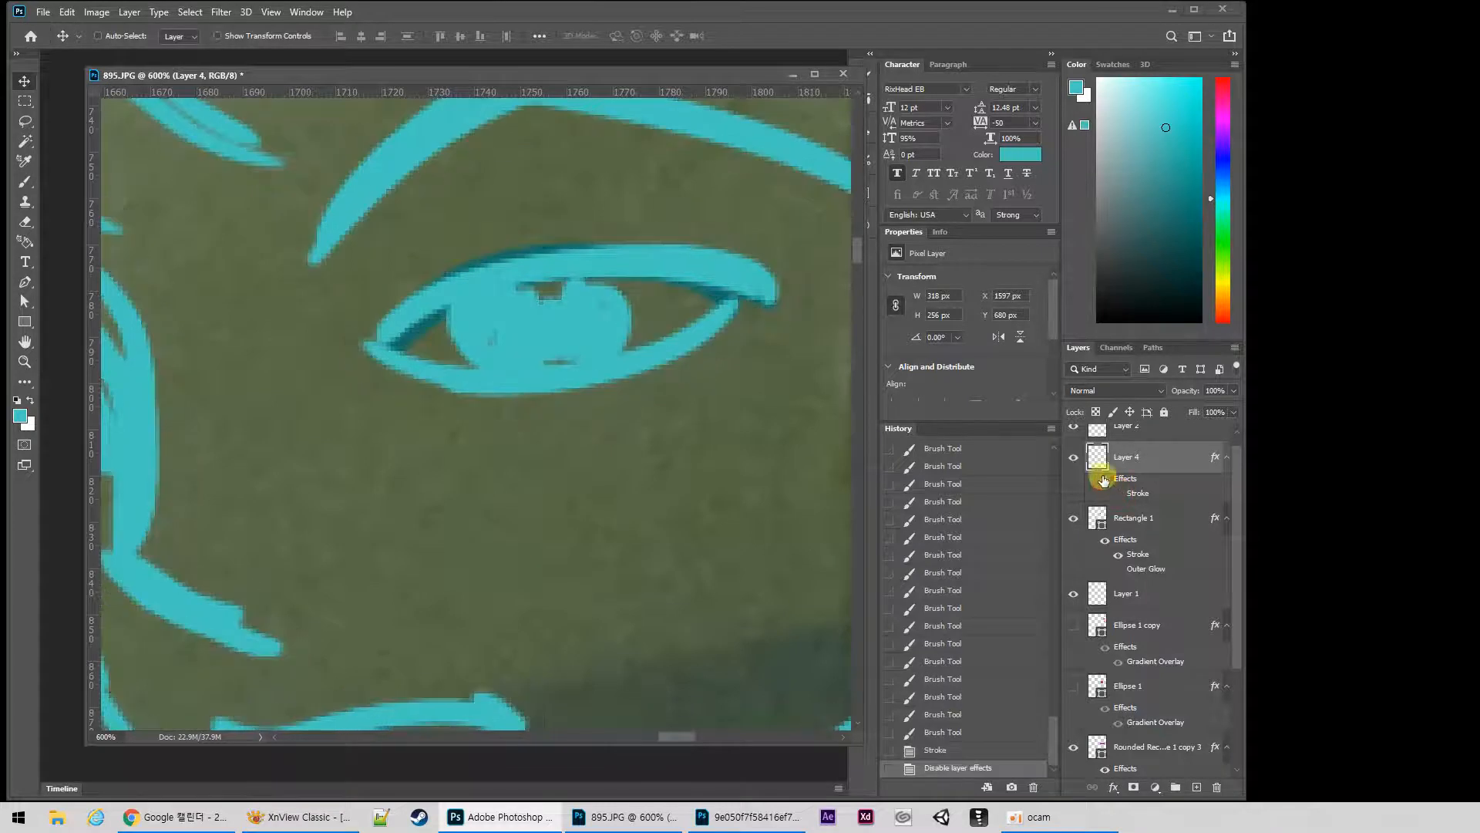
{"action": "mouse_move", "coordinate": [553, 288]}
{"action": "left_mouse_down"}
{"action": "mouse_move", "coordinate": [505, 331]}
{"action": "mouse_move", "coordinate": [562, 403]}
{"action": "mouse_move", "coordinate": [551, 310]}
{"action": "left_mouse_up"}
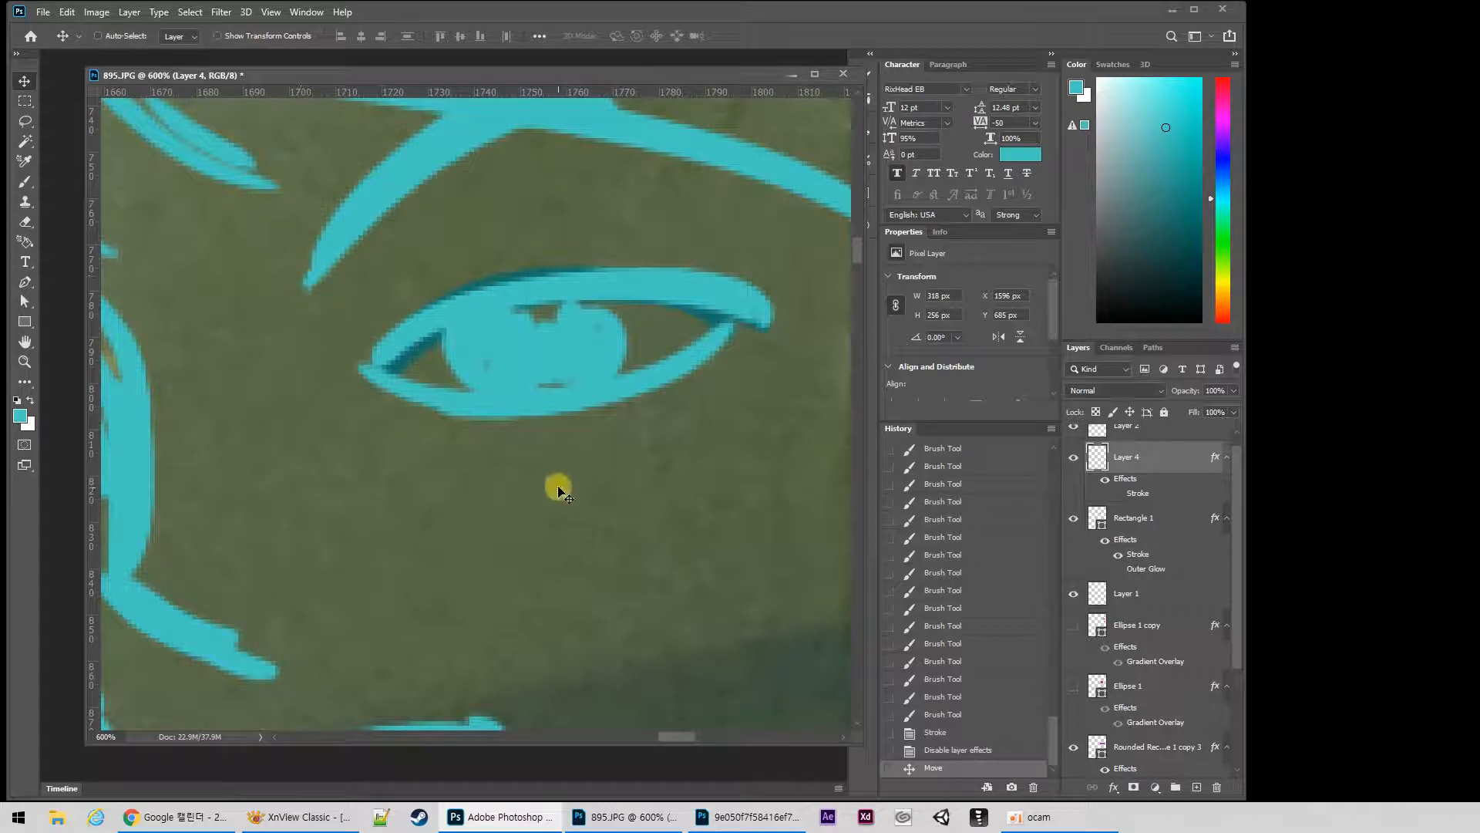
Paint a single dab at 1% brush opacity below the eye and re-enable the Stroke effect on Layer 4.
{"action": "key", "text": "b"}
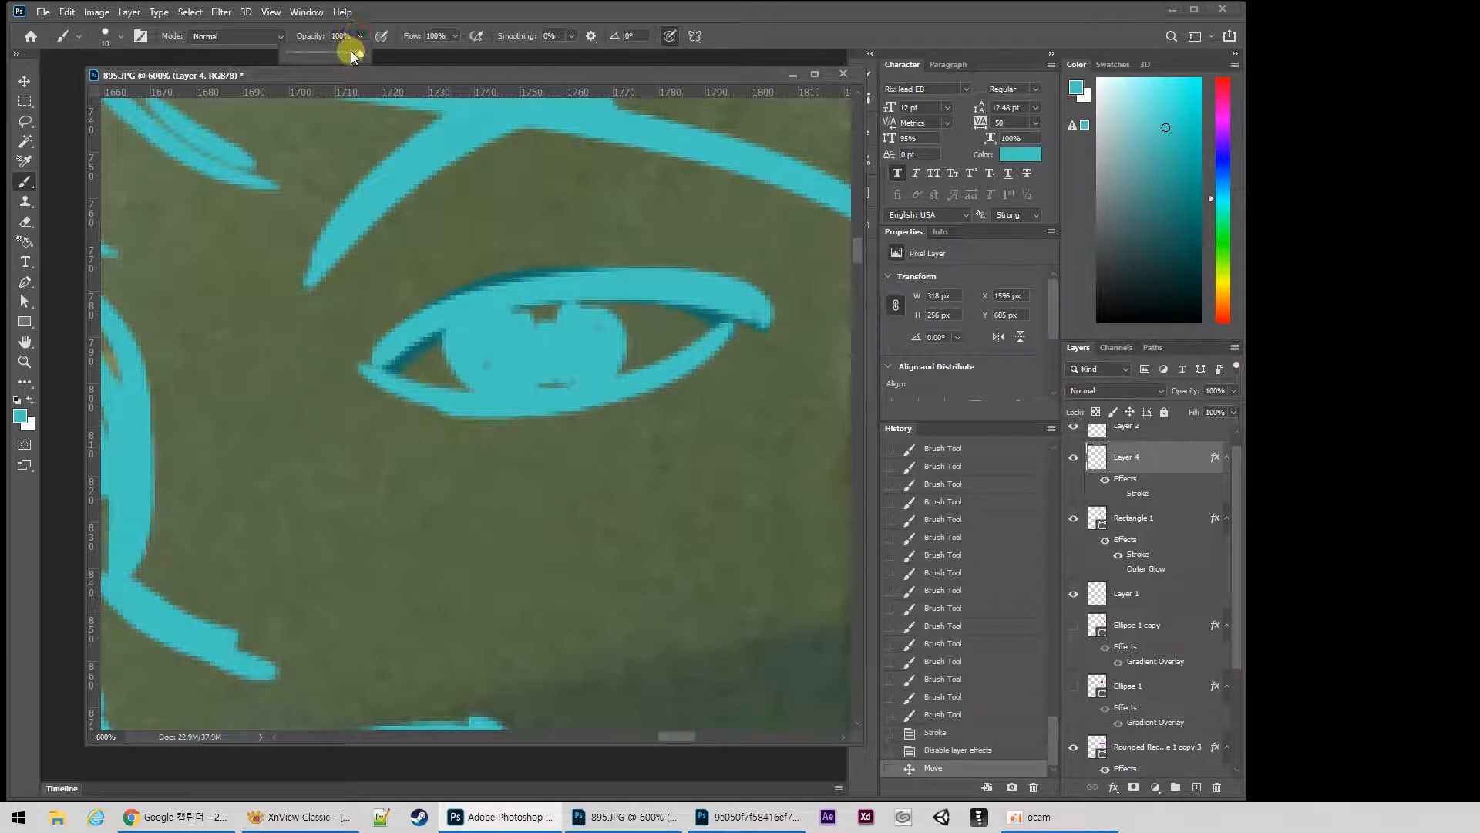
{"action": "left_click", "coordinate": [556, 523]}
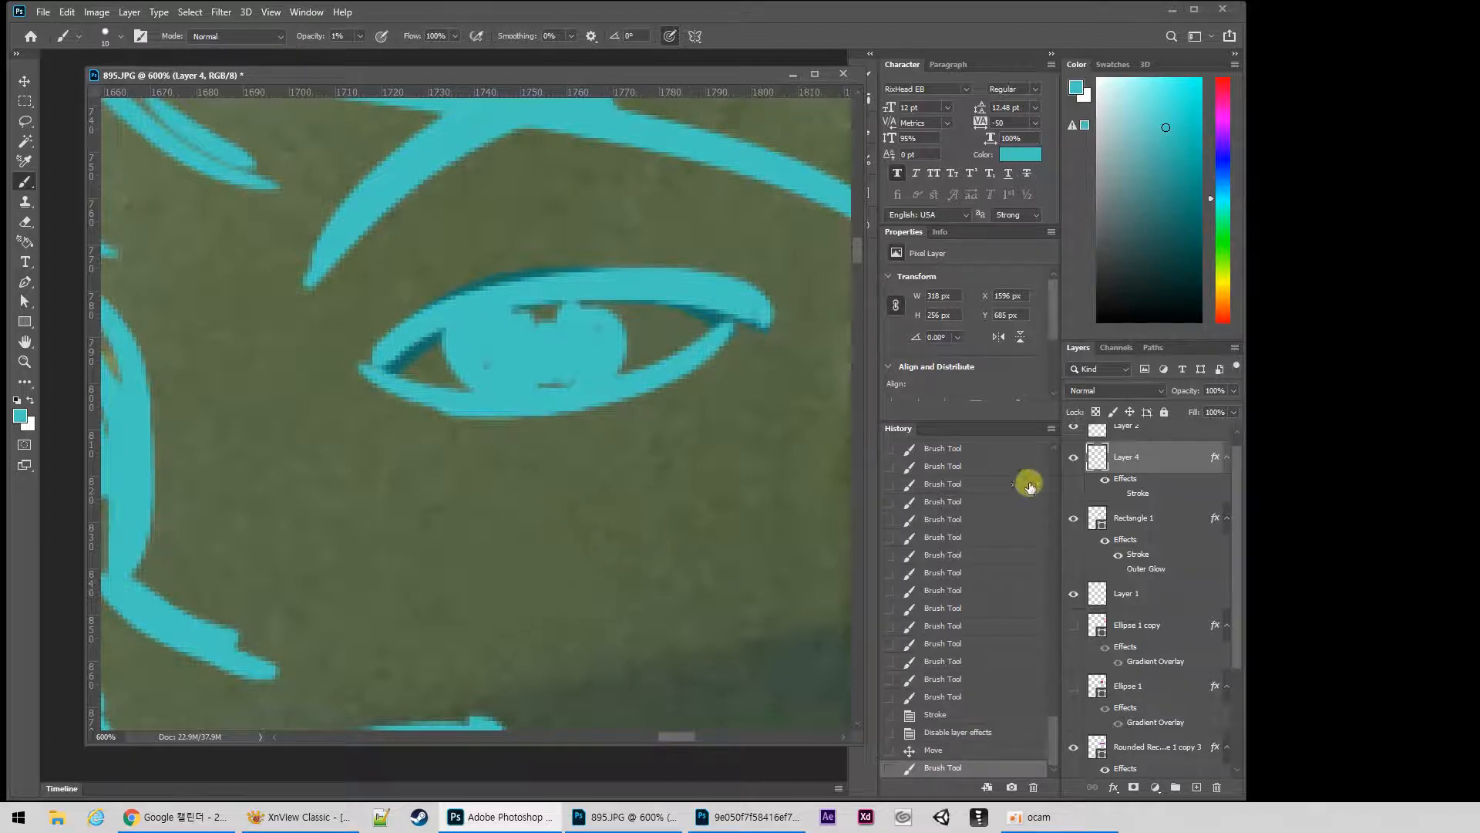
{"action": "left_click", "coordinate": [1119, 494]}
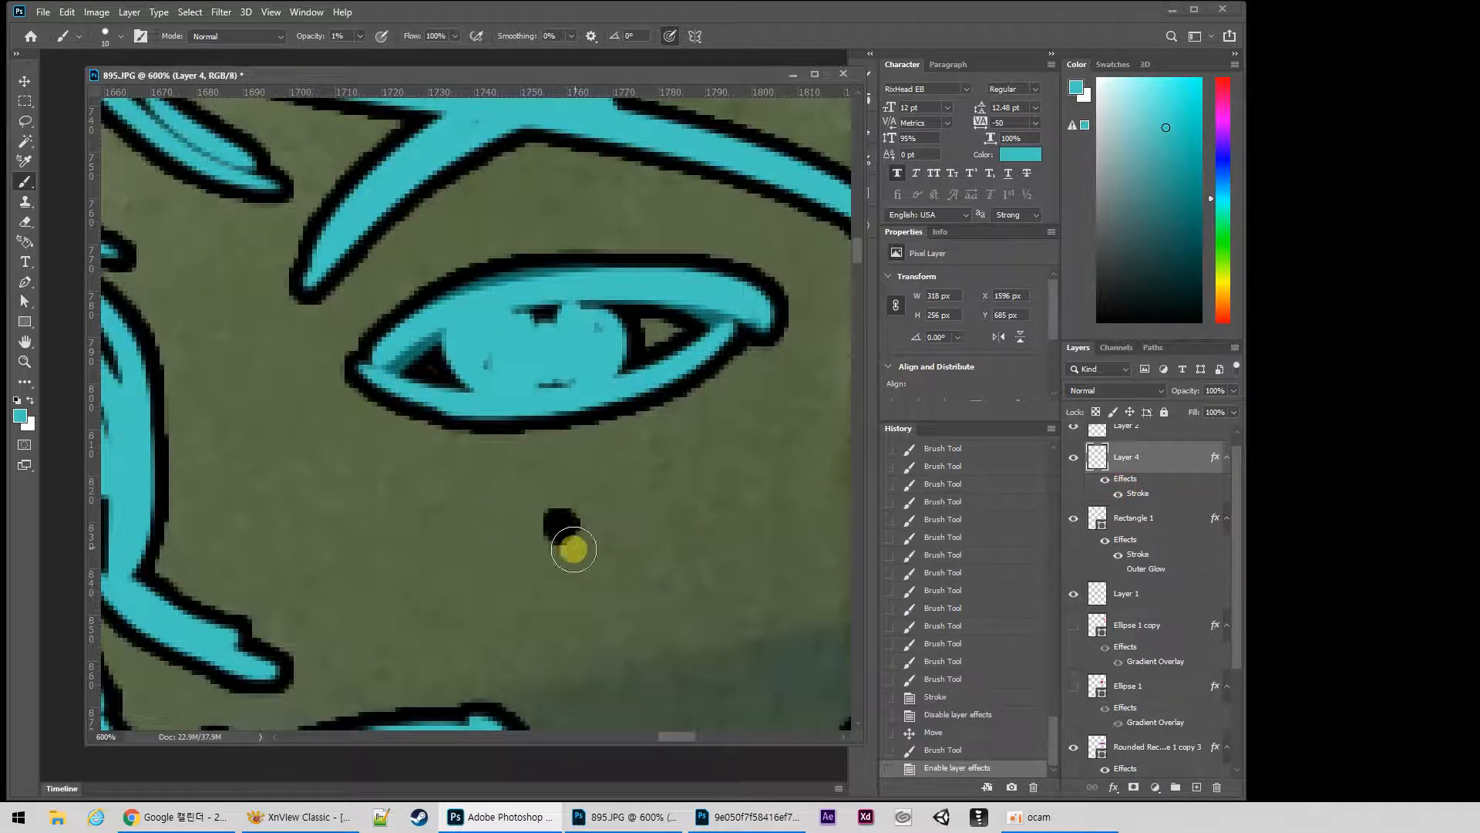
Delete the faint dab below the eye using a rectangular selection, deselect, and raise the brush opacity.
{"action": "key", "text": "m"}
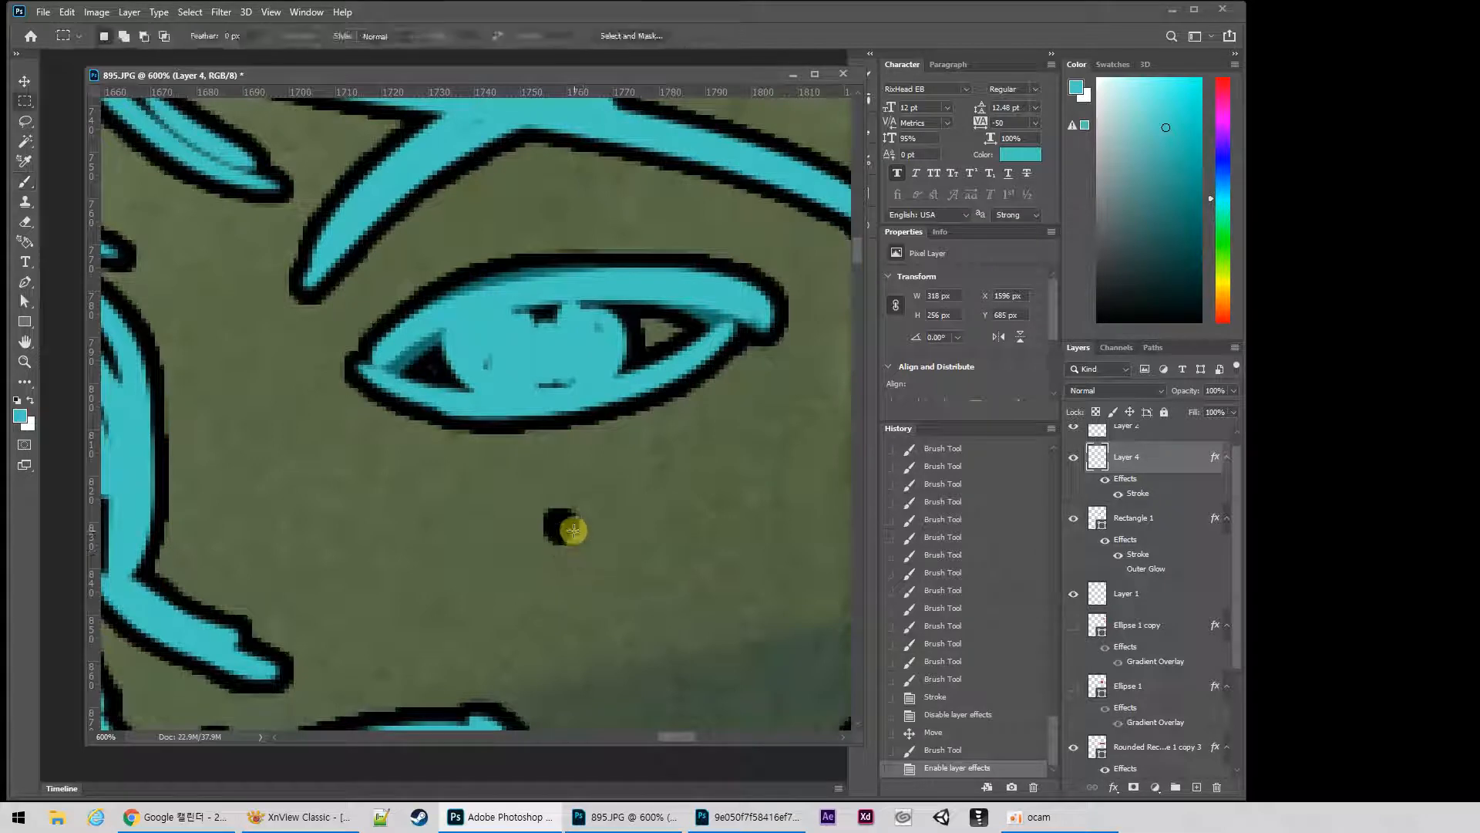
{"action": "left_click_drag", "start_coordinate": [622, 478], "coordinate": [470, 614]}
{"action": "key", "text": "Delete"}
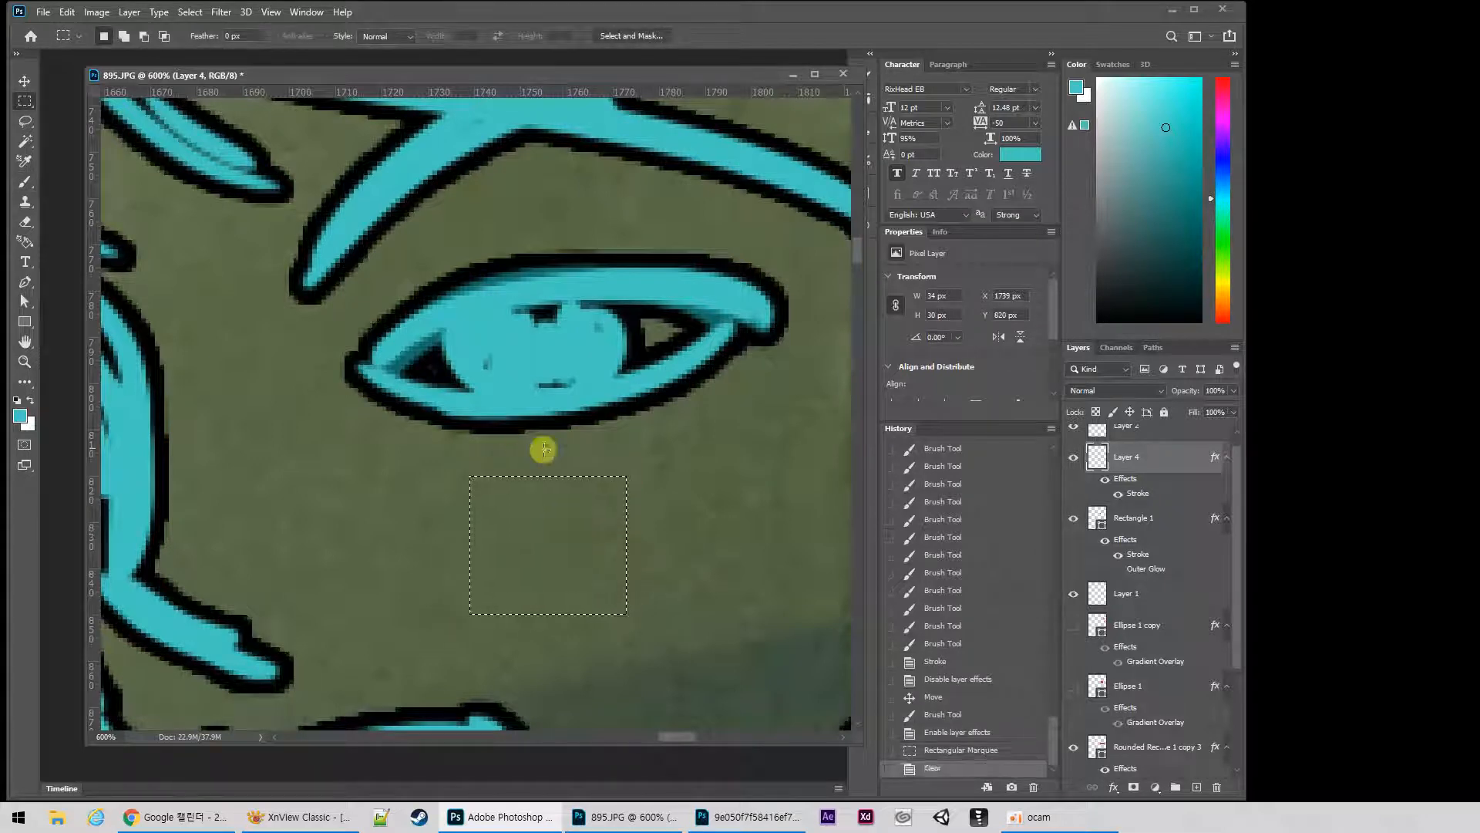
{"action": "key", "text": "b"}
{"action": "key", "text": "ctrl+d"}
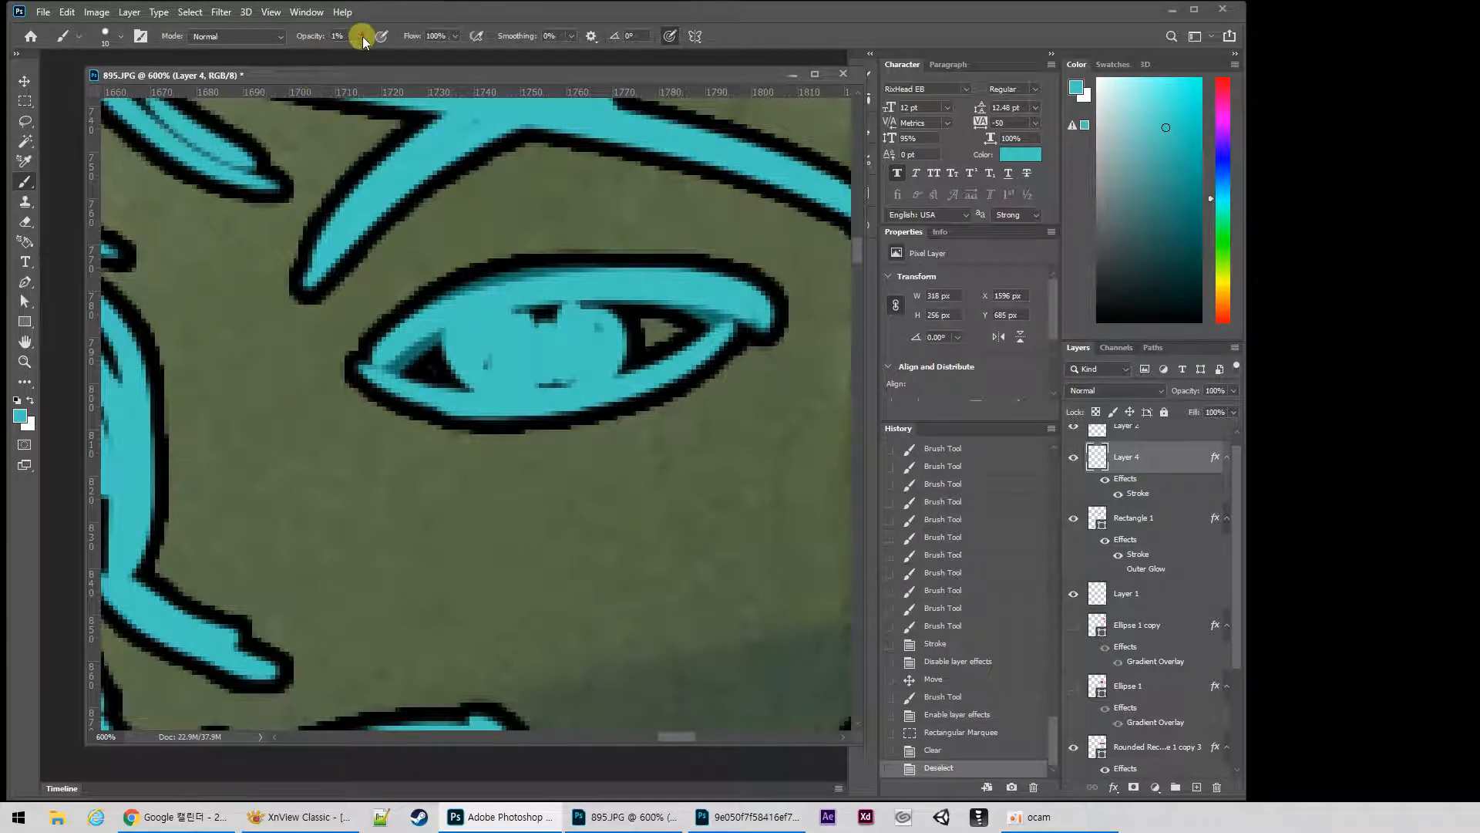
{"action": "left_click", "coordinate": [360, 36]}
{"action": "left_click_drag", "start_coordinate": [356, 54], "coordinate": [401, 54]}
Move the small stroked rectangle clear of the face drawing, to about X 1281, Y 969 px.
{"action": "key", "text": "v"}
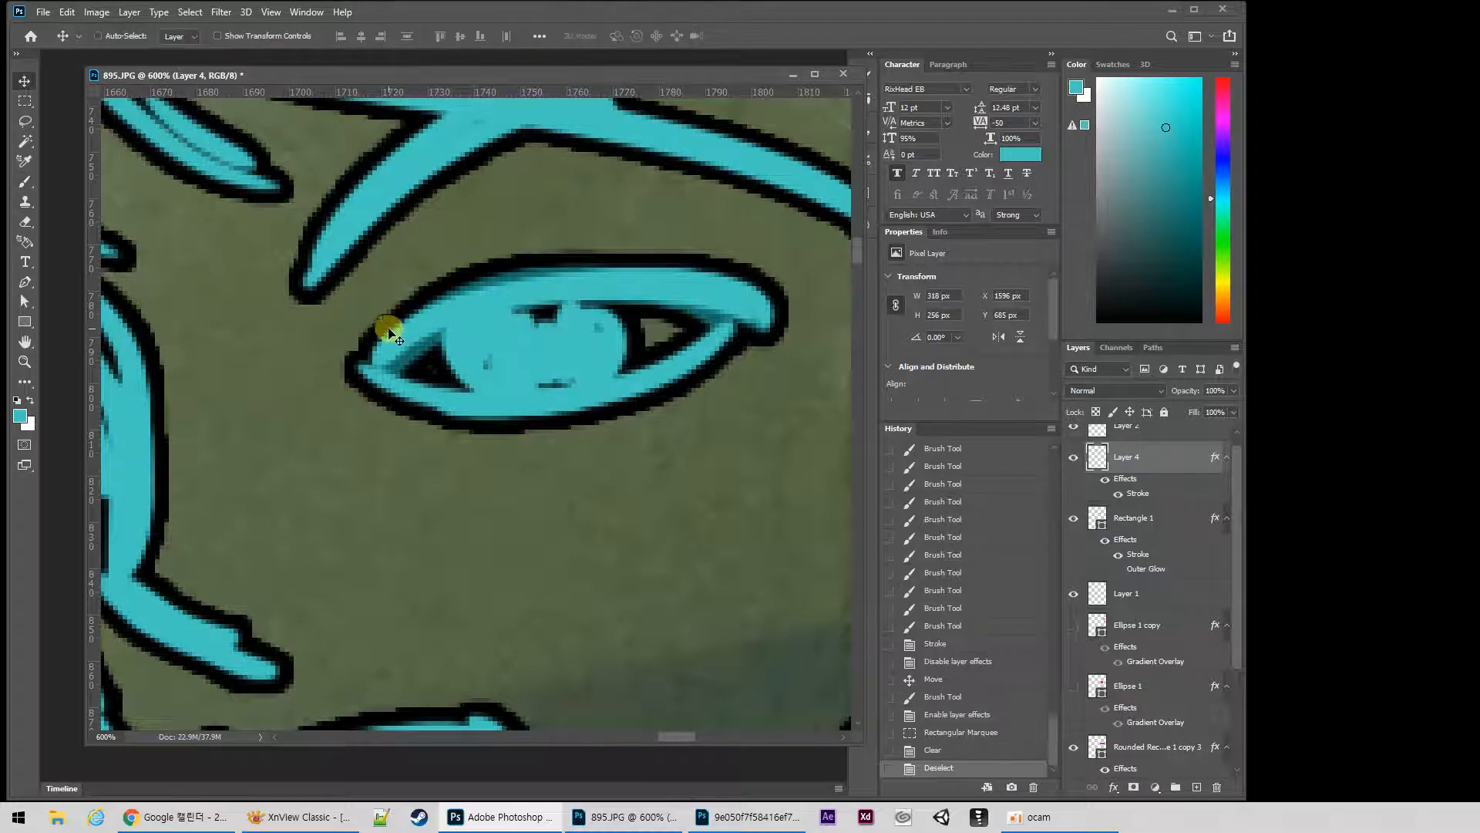
{"action": "left_click_drag", "start_coordinate": [337, 255], "coordinate": [480, 351]}
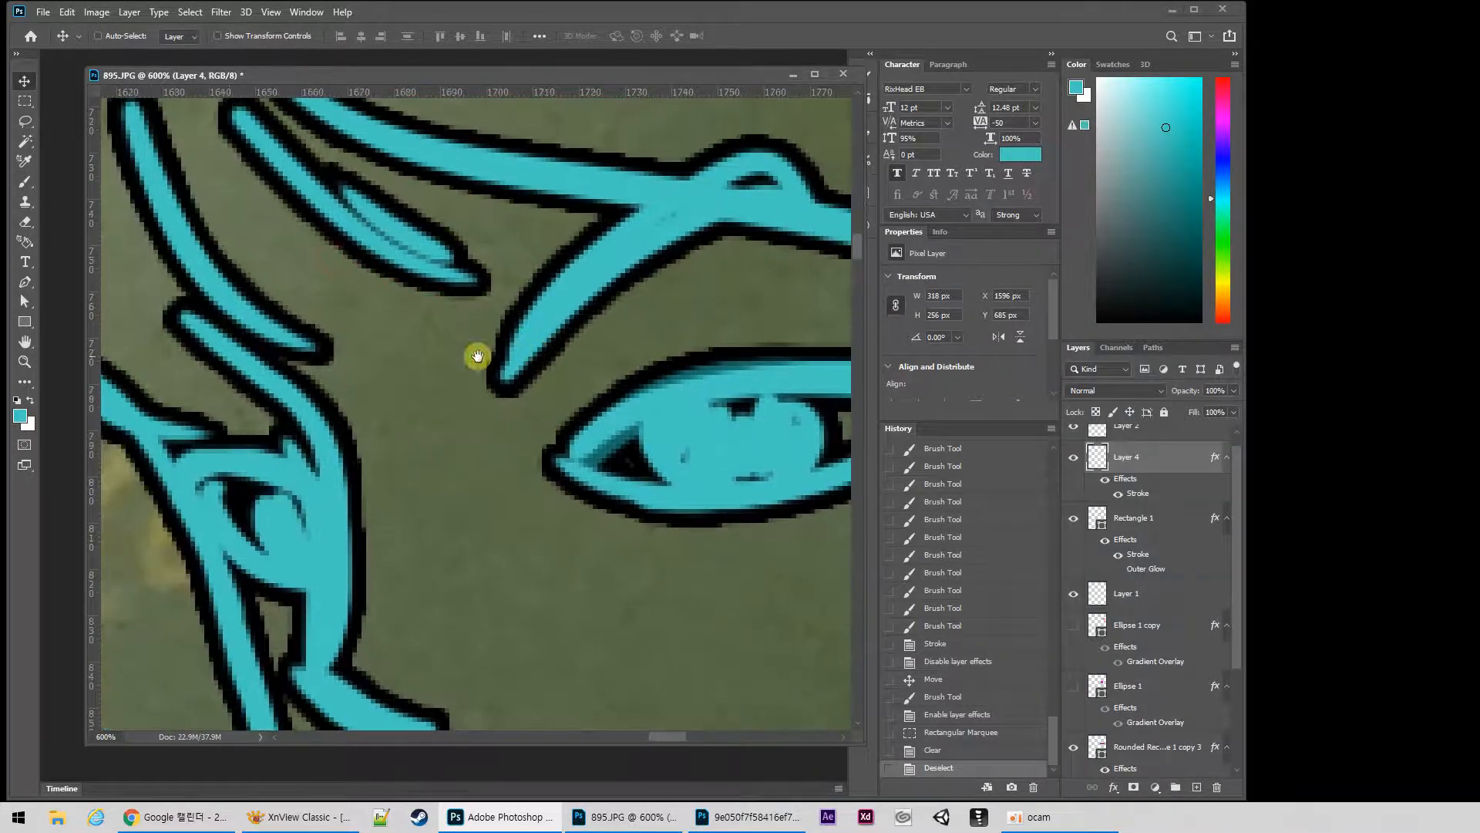
{"action": "key", "text": "z"}
{"action": "scroll", "coordinate": [546, 406], "scroll_direction": "down", "scroll_amount": 10}
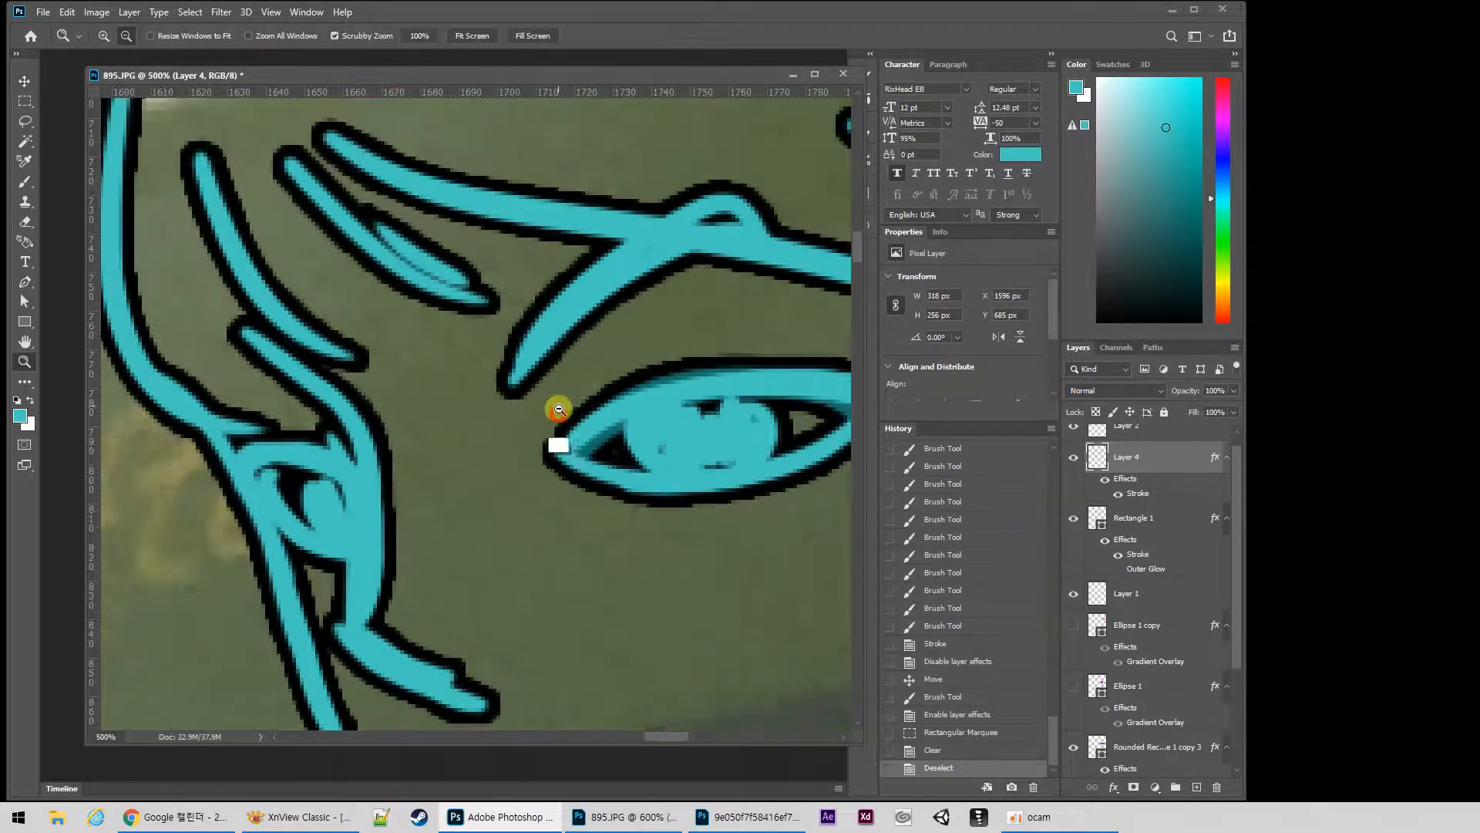
{"action": "left_click", "coordinate": [625, 450]}
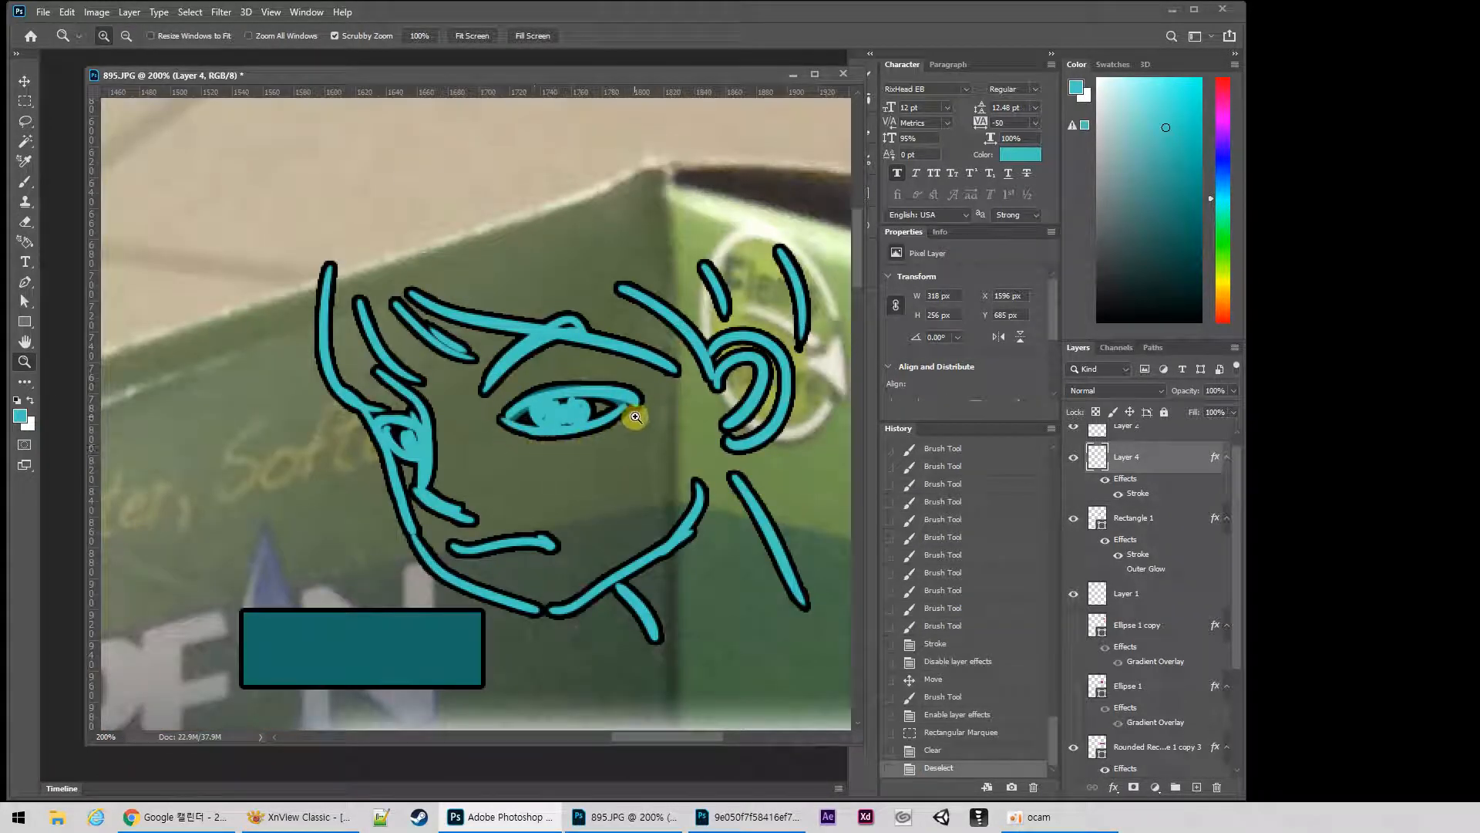
{"action": "key", "text": "v"}
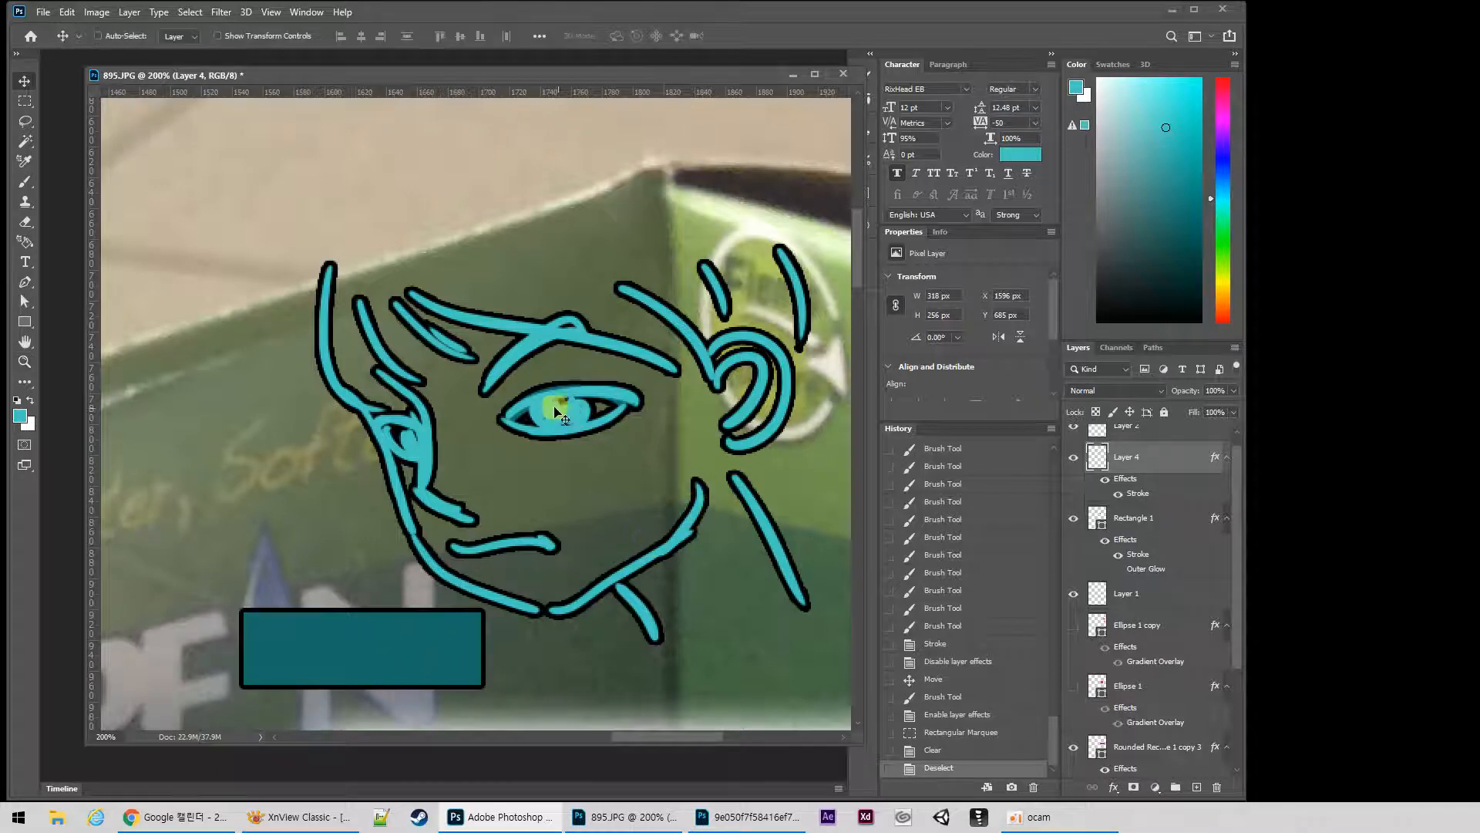
{"action": "left_click_drag", "start_coordinate": [508, 354], "coordinate": [762, 342]}
{"action": "left_click", "coordinate": [655, 622], "text": "ctrl"}
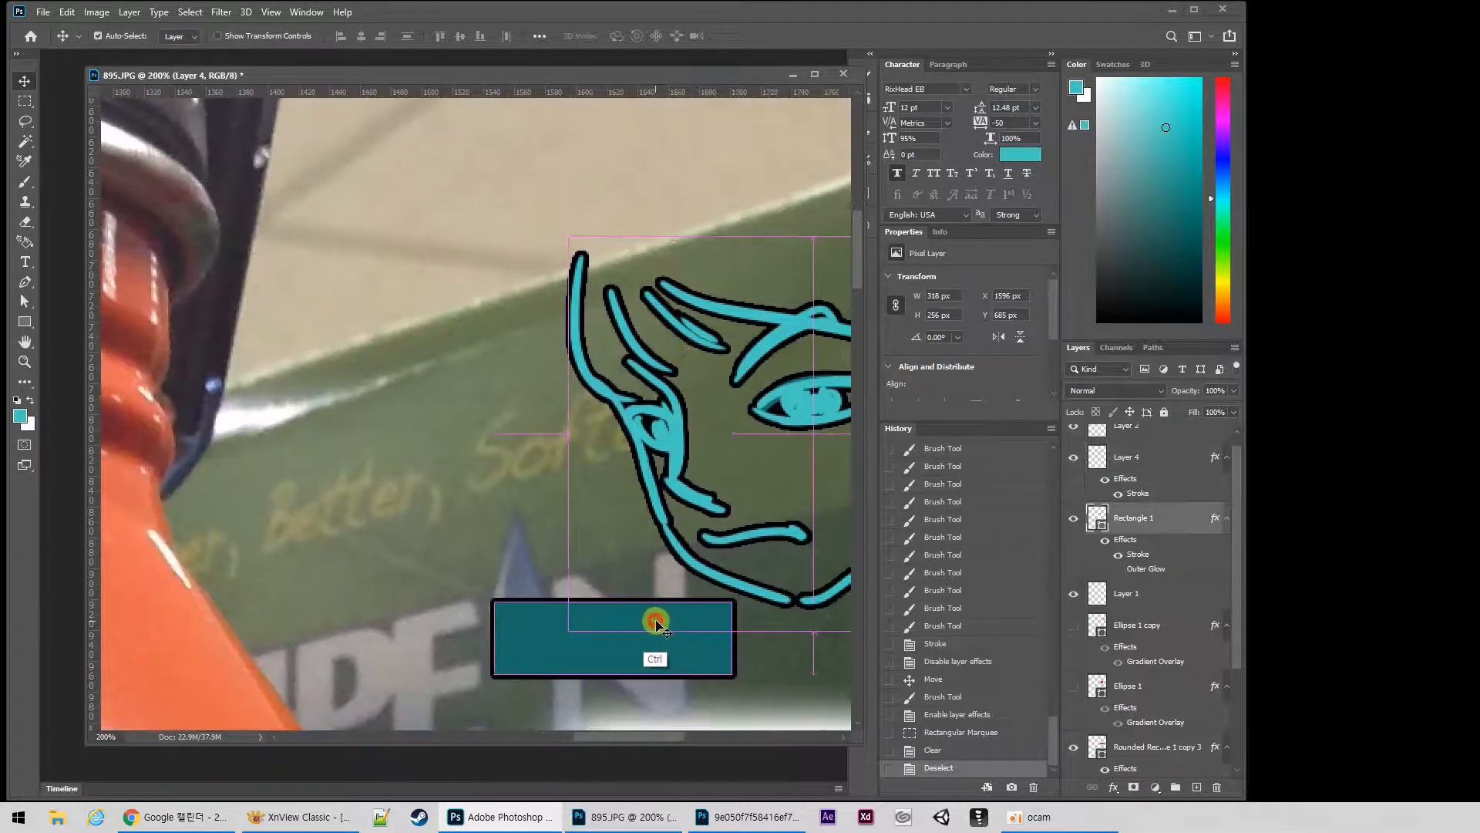
{"action": "mouse_move", "coordinate": [552, 634]}
{"action": "left_mouse_down"}
{"action": "mouse_move", "coordinate": [130, 661]}
{"action": "mouse_move", "coordinate": [140, 705]}
{"action": "left_mouse_up"}
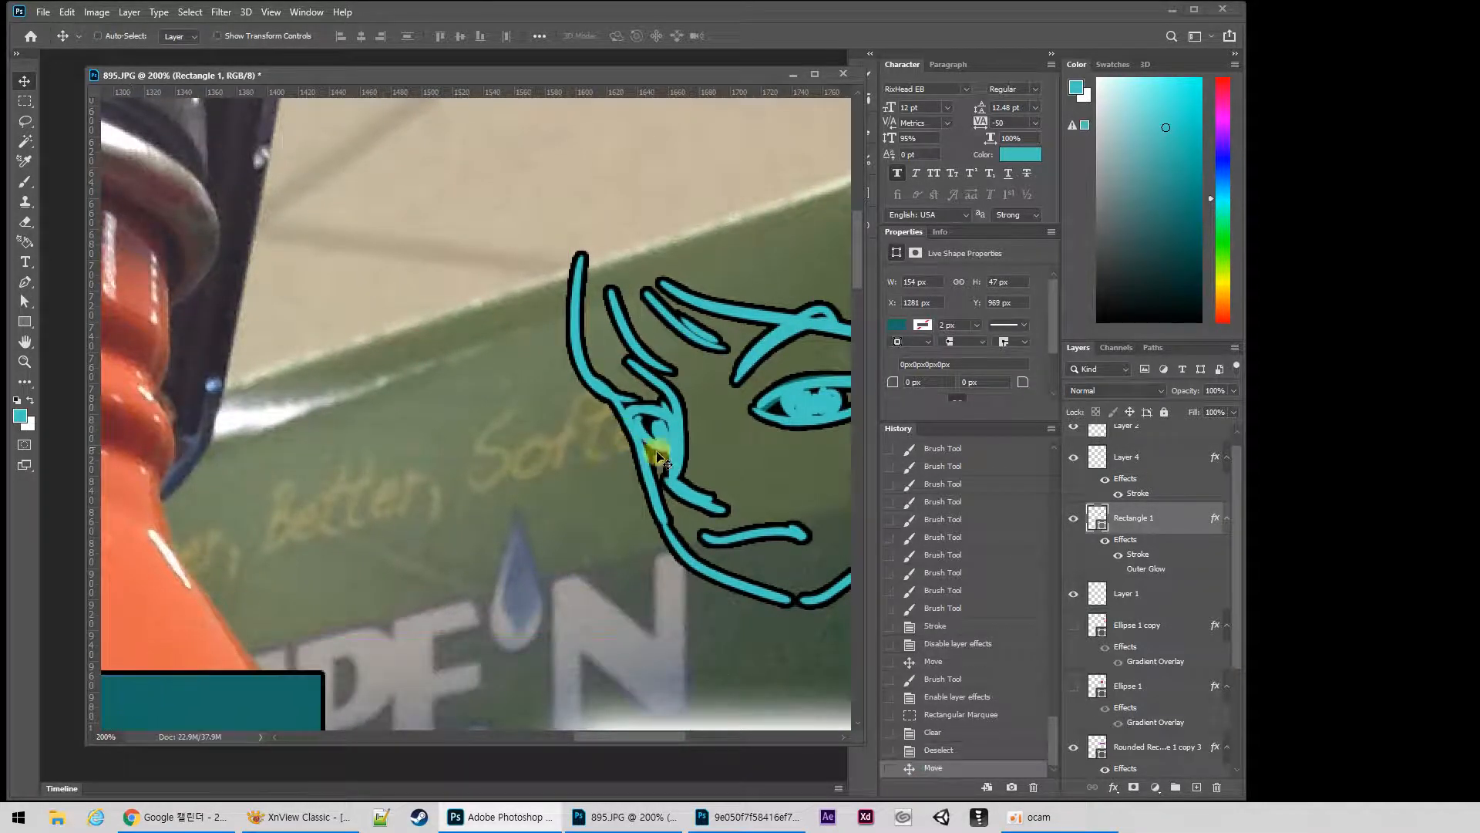
Duplicate the face drawing left of the original and replace the copy's Stroke with an Outer Glow.
{"action": "left_click", "coordinate": [663, 487], "text": "alt"}
{"action": "left_click_drag", "start_coordinate": [692, 497], "coordinate": [399, 490]}
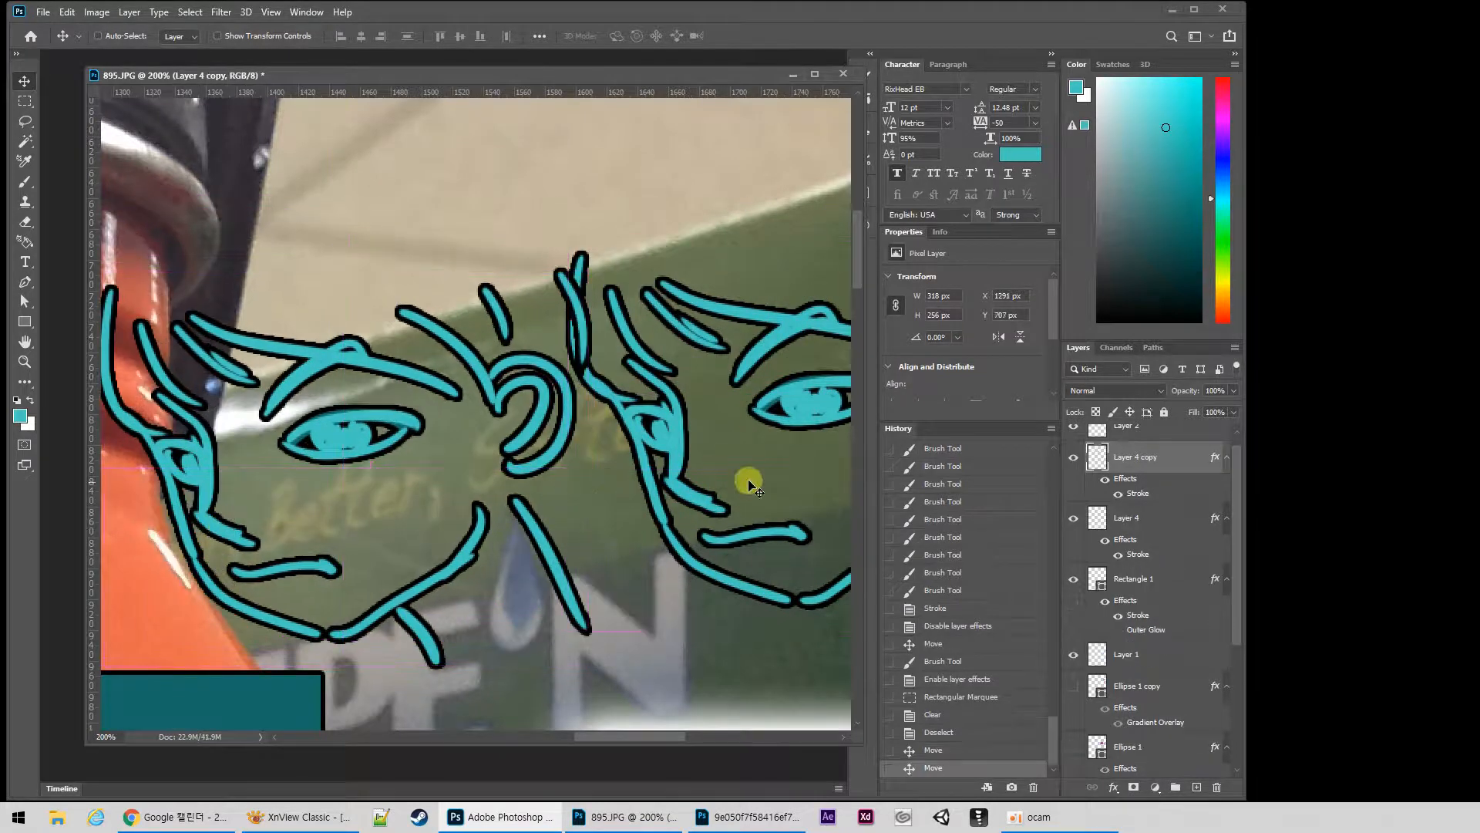
{"action": "double_click", "coordinate": [1141, 495]}
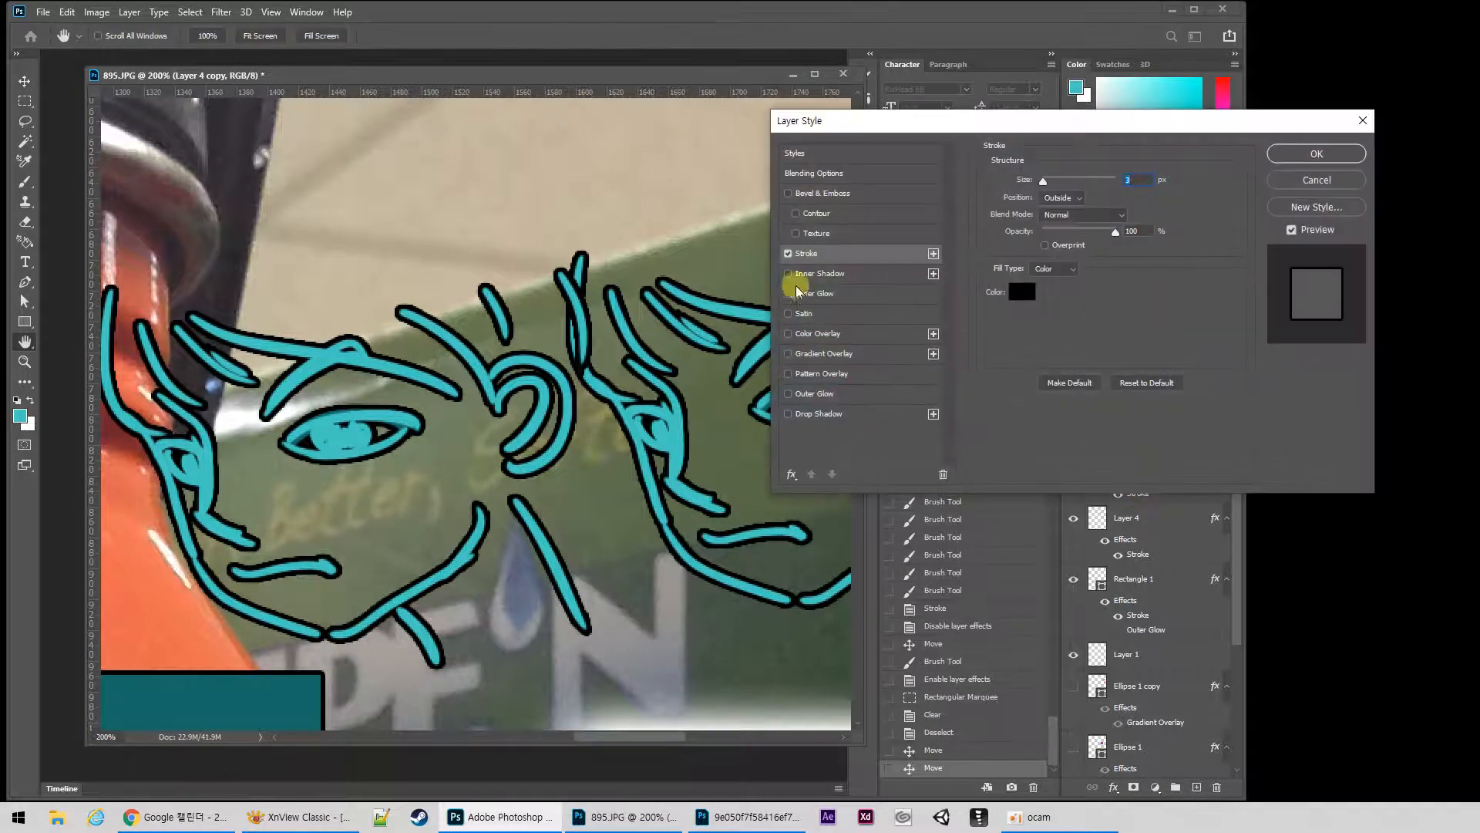
{"action": "left_click", "coordinate": [788, 253]}
{"action": "left_click", "coordinate": [788, 393]}
{"action": "left_click", "coordinate": [848, 393]}
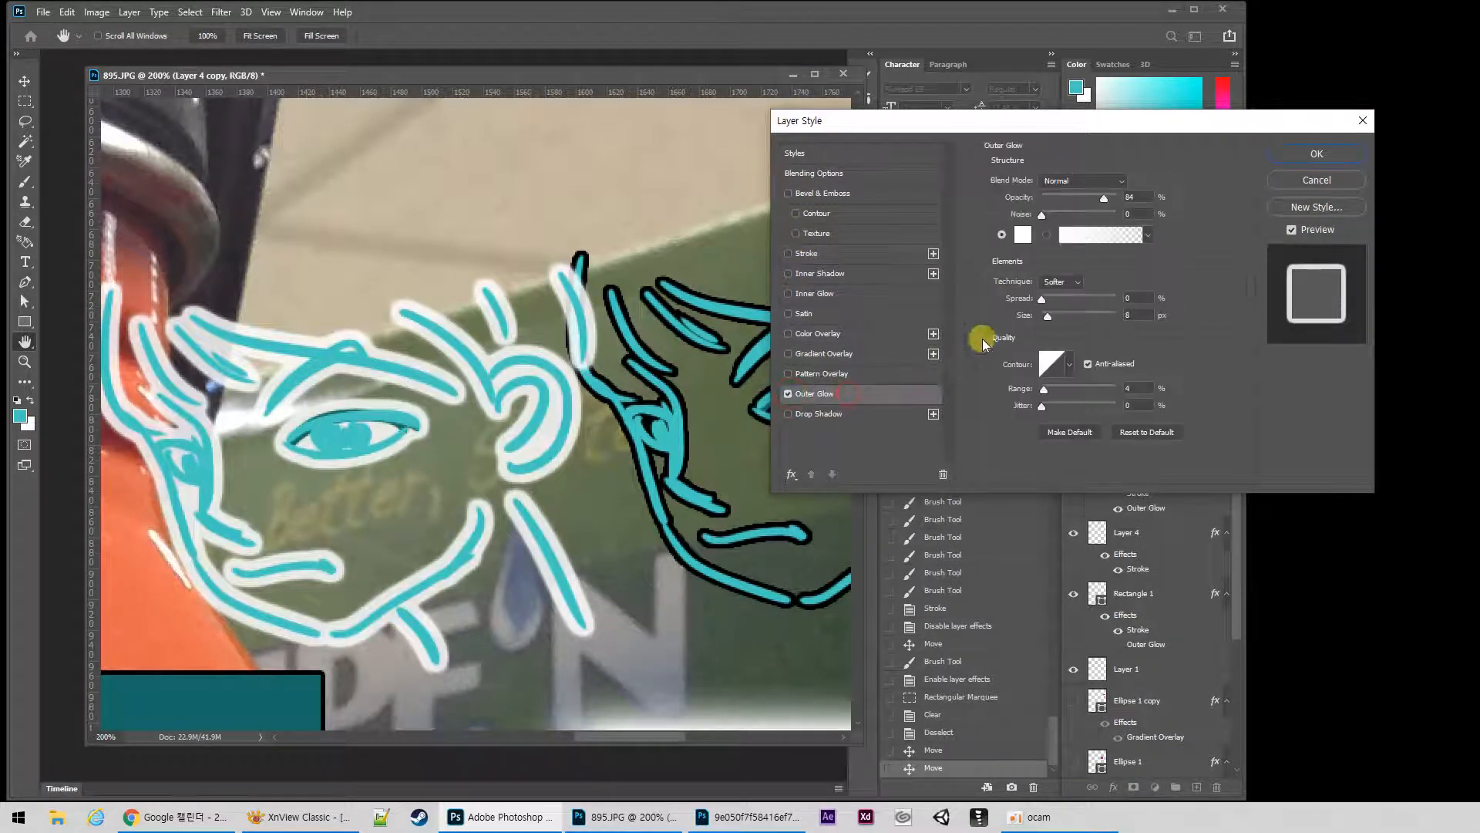
Set the copied face's Outer Glow to black (000000) with a 4 px size and apply the layer style.
{"action": "left_click", "coordinate": [1022, 235]}
{"action": "left_click_drag", "start_coordinate": [399, 571], "coordinate": [181, 774]}
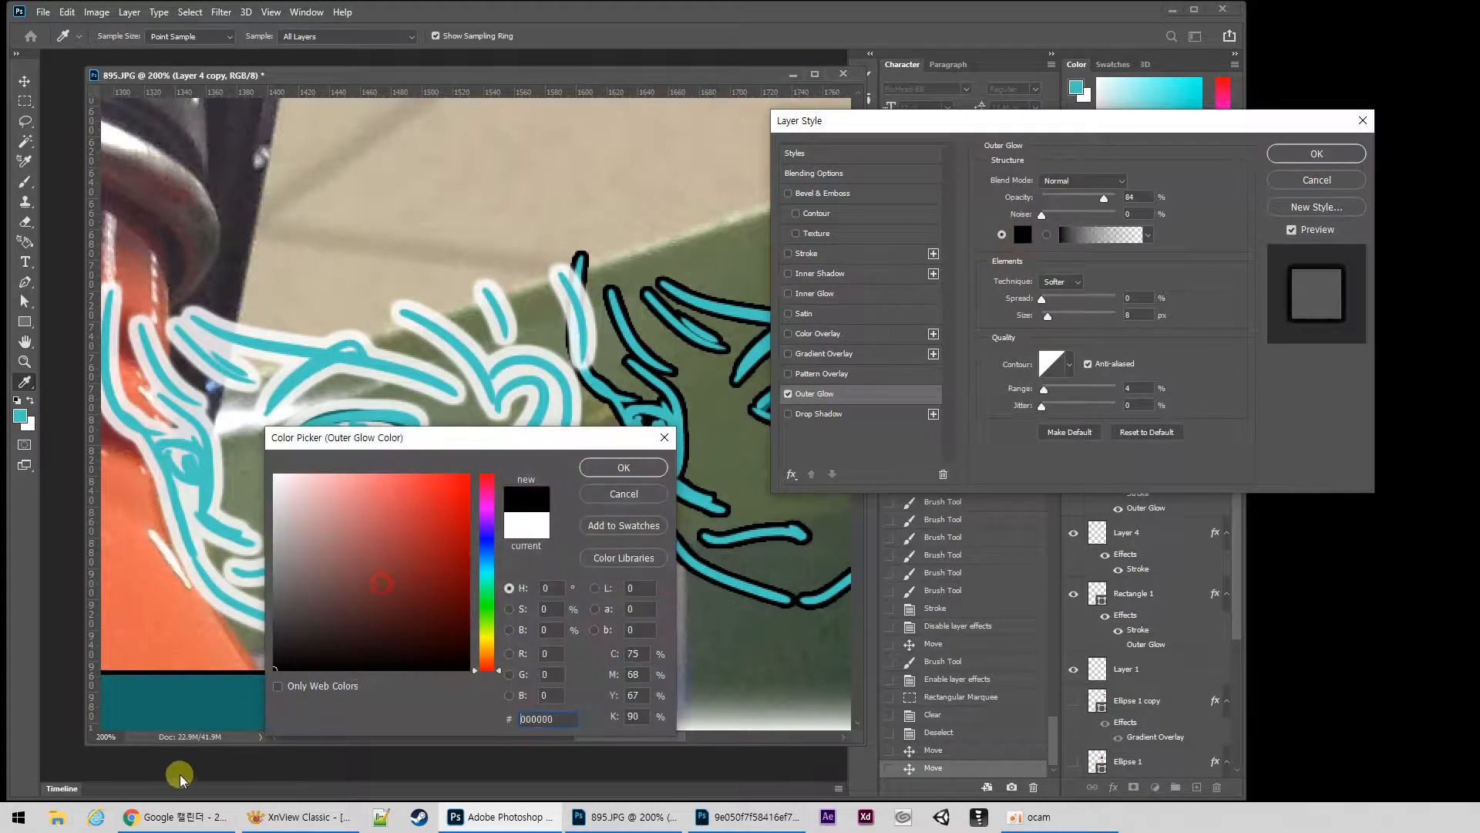
{"action": "left_click", "coordinate": [599, 474]}
{"action": "left_click_drag", "start_coordinate": [1052, 316], "coordinate": [1045, 314]}
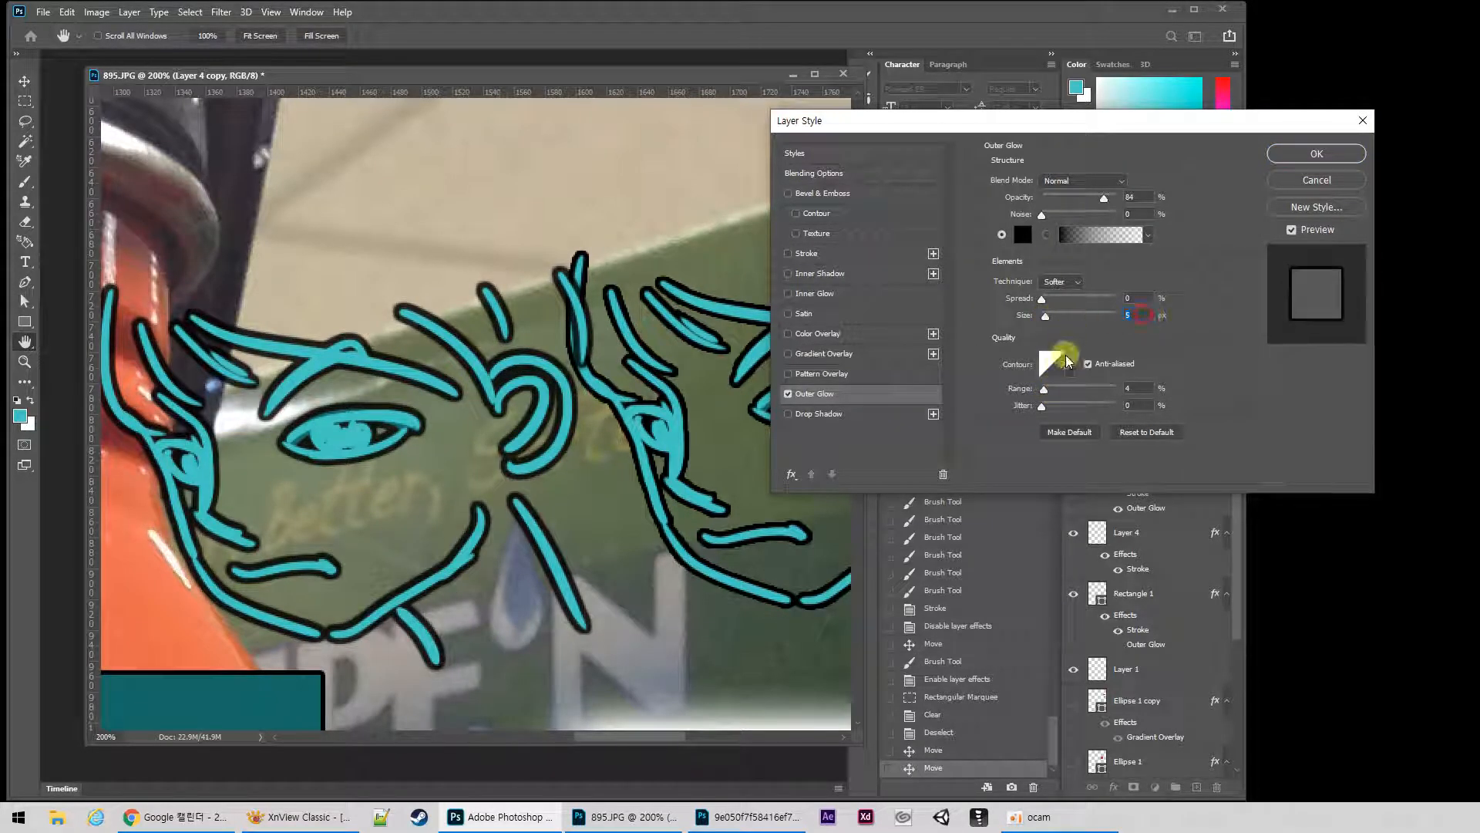
{"action": "key", "text": "Down"}
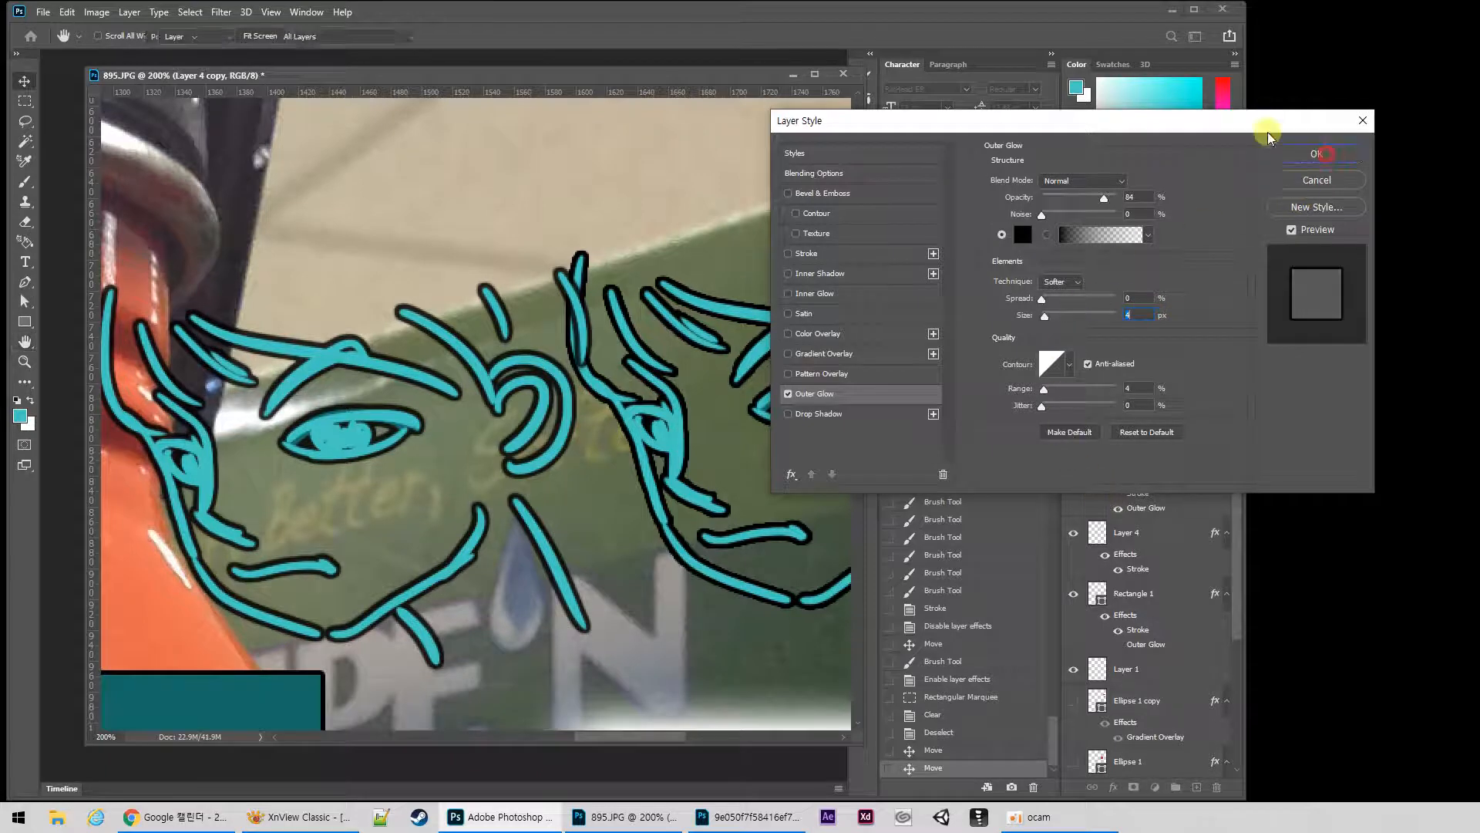
{"action": "left_click", "coordinate": [1315, 153]}
Move the glowing face copy apart from the stroked original for comparison, to about X 1224, Y 737 px.
{"action": "key", "text": "v"}
{"action": "left_click_drag", "start_coordinate": [529, 482], "coordinate": [638, 461]}
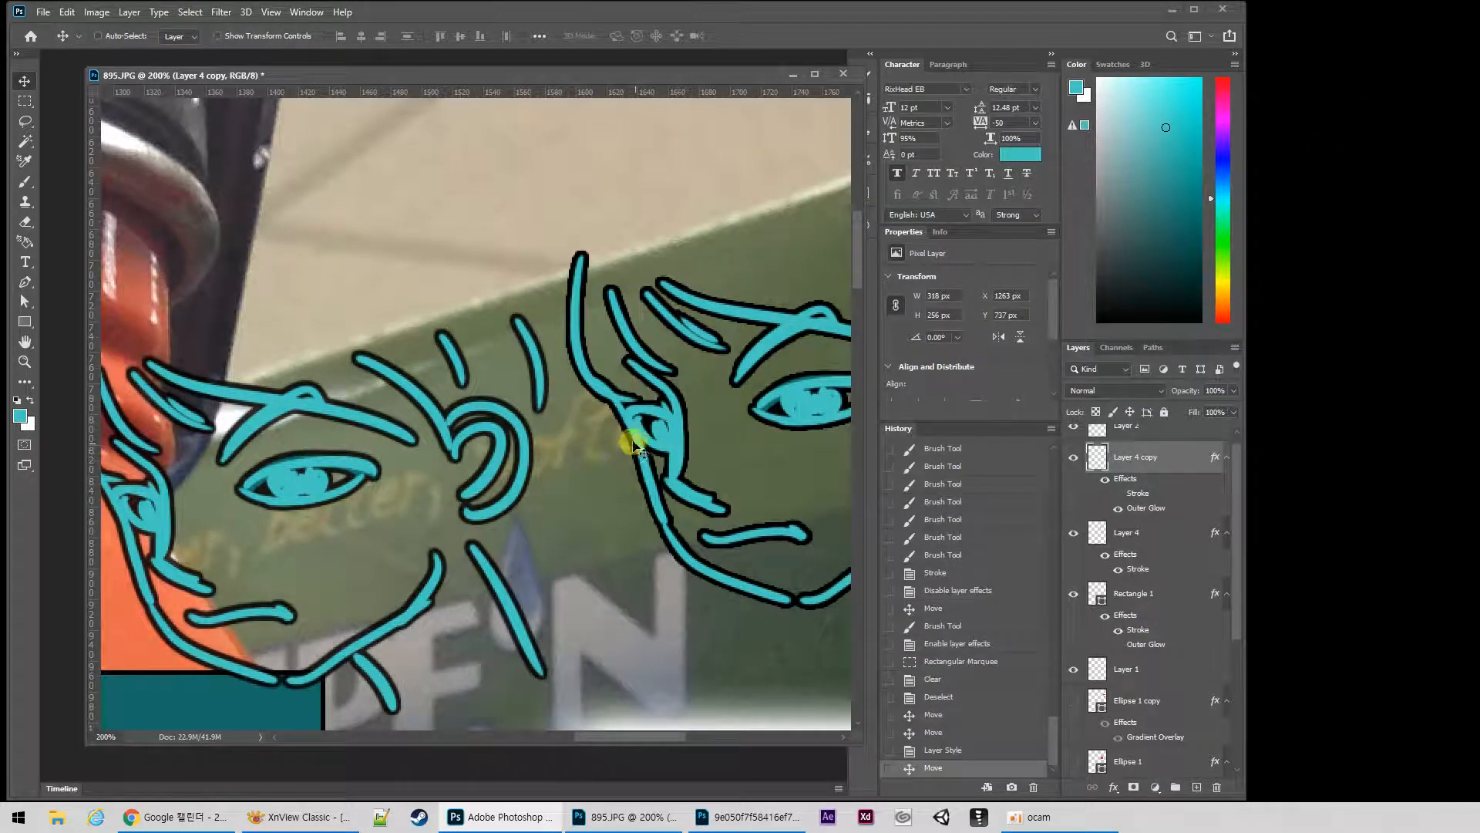
{"action": "left_click_drag", "start_coordinate": [330, 544], "coordinate": [394, 554]}
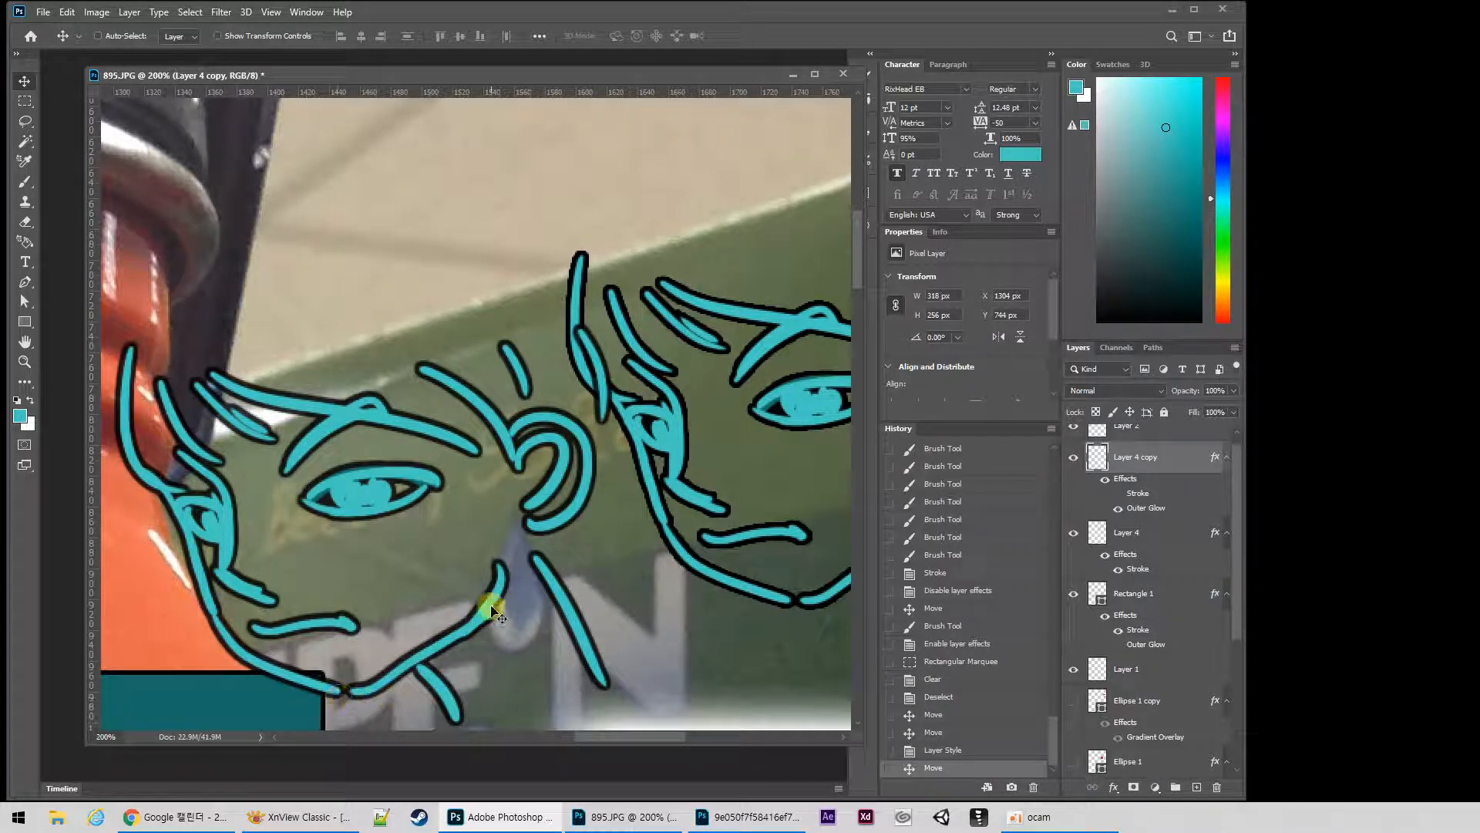
{"action": "key", "text": "z"}
{"action": "left_click", "coordinate": [598, 446], "text": "alt"}
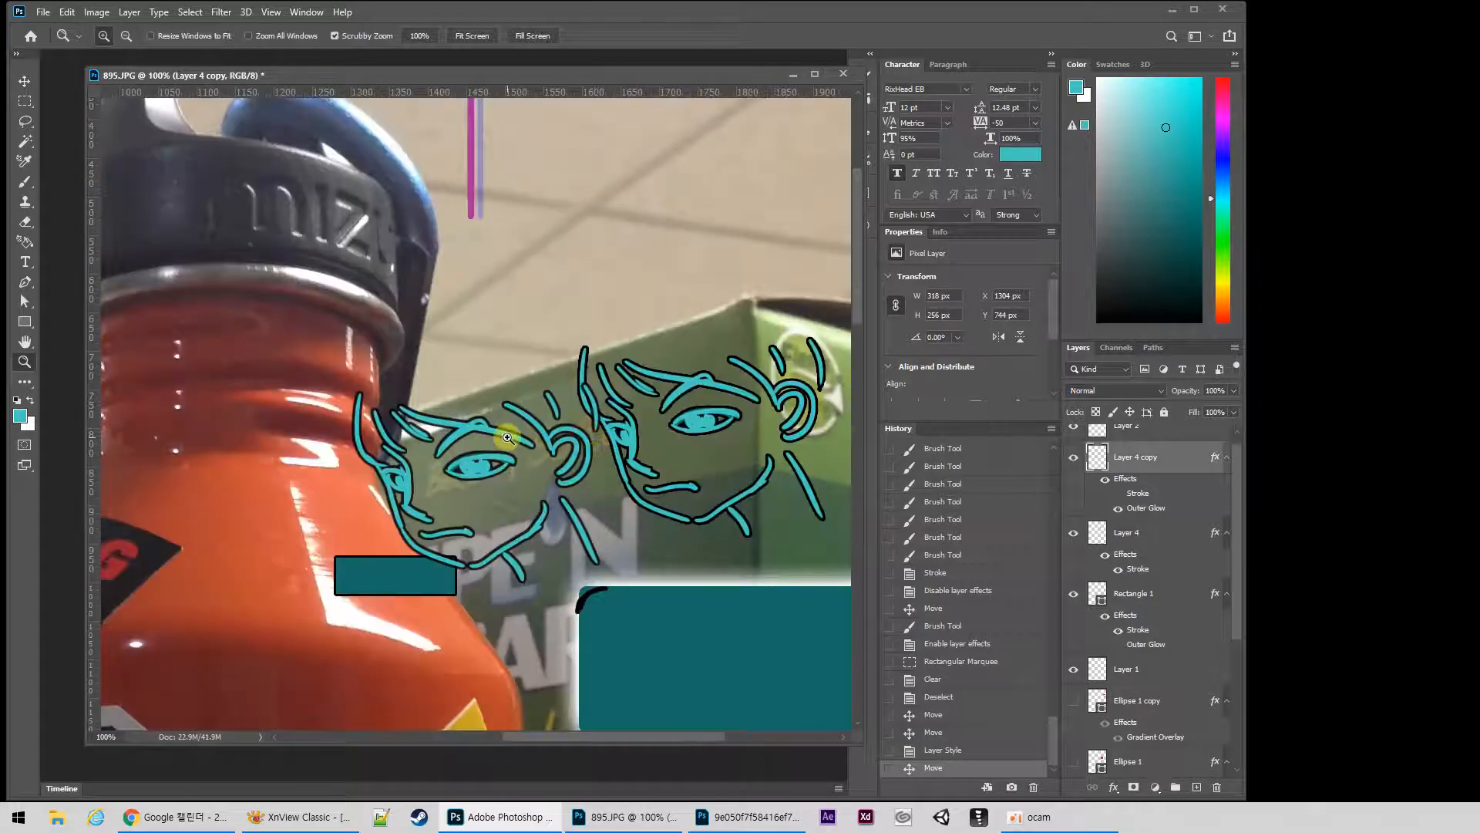
{"action": "key", "text": "v"}
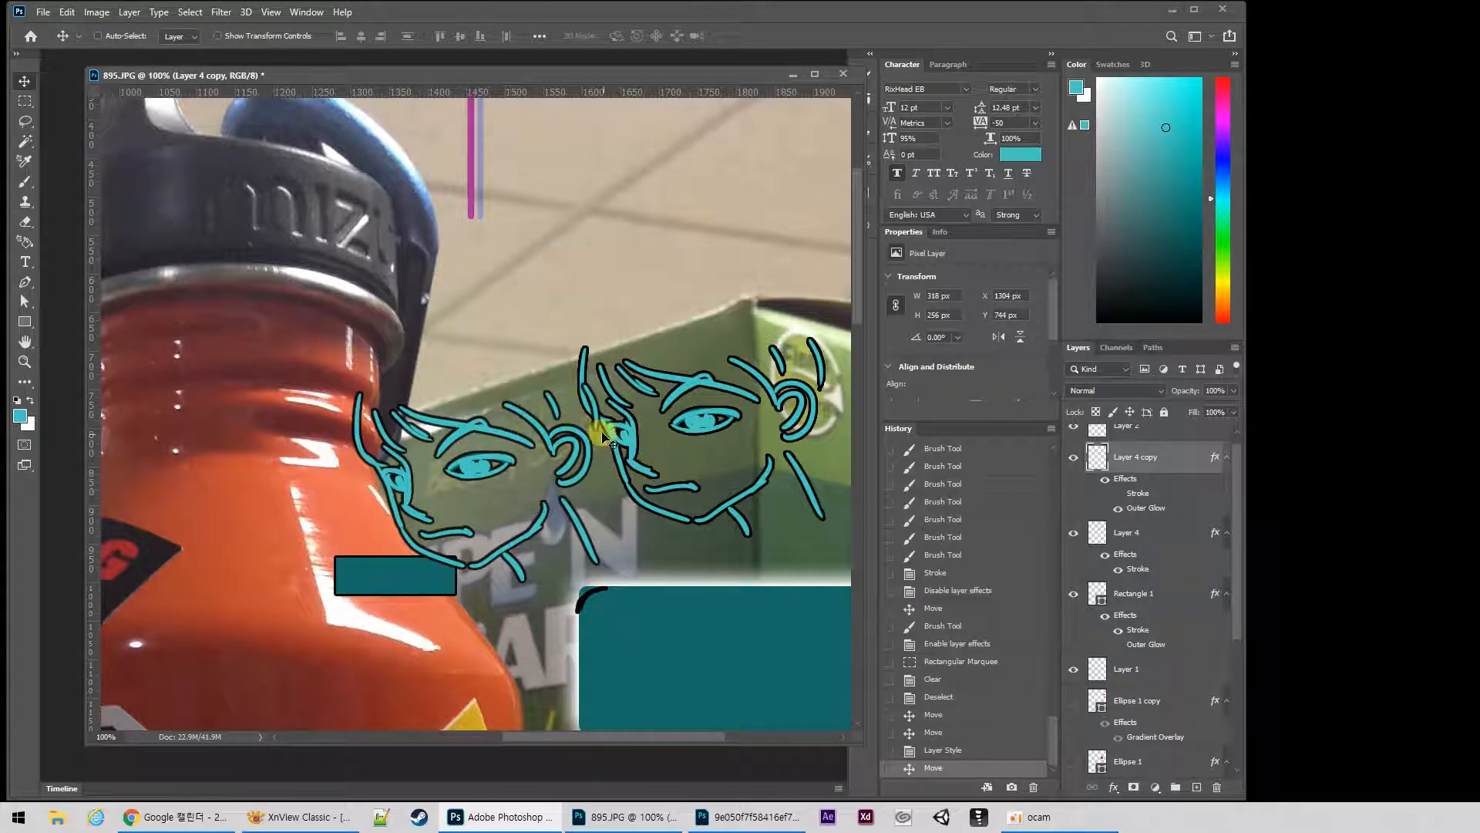
{"action": "left_click_drag", "start_coordinate": [602, 434], "coordinate": [541, 429]}
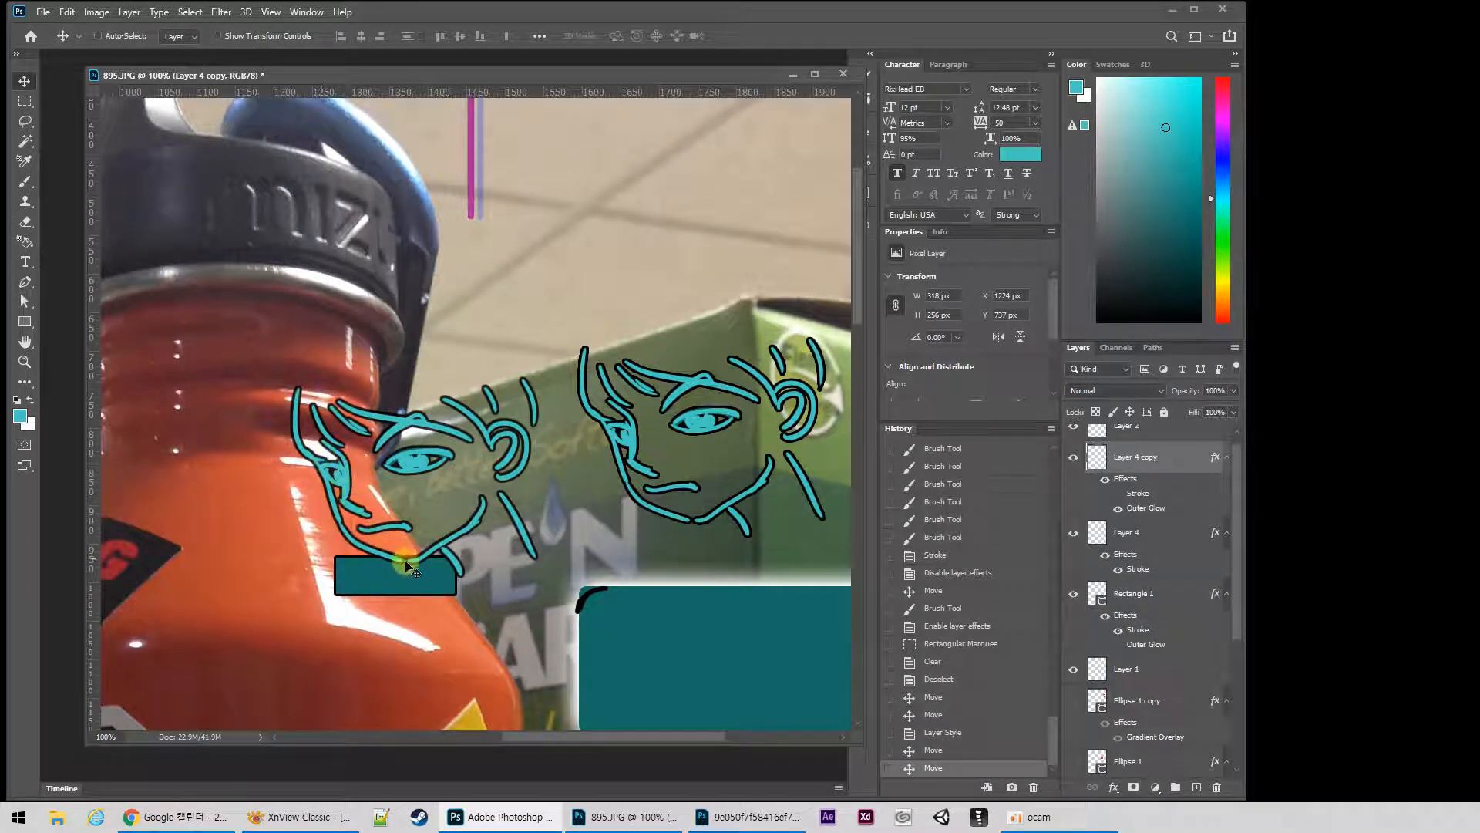
Enlarge the copied face's Outer Glow to a 73 px size with a 31% range.
{"action": "double_click", "coordinate": [1149, 509]}
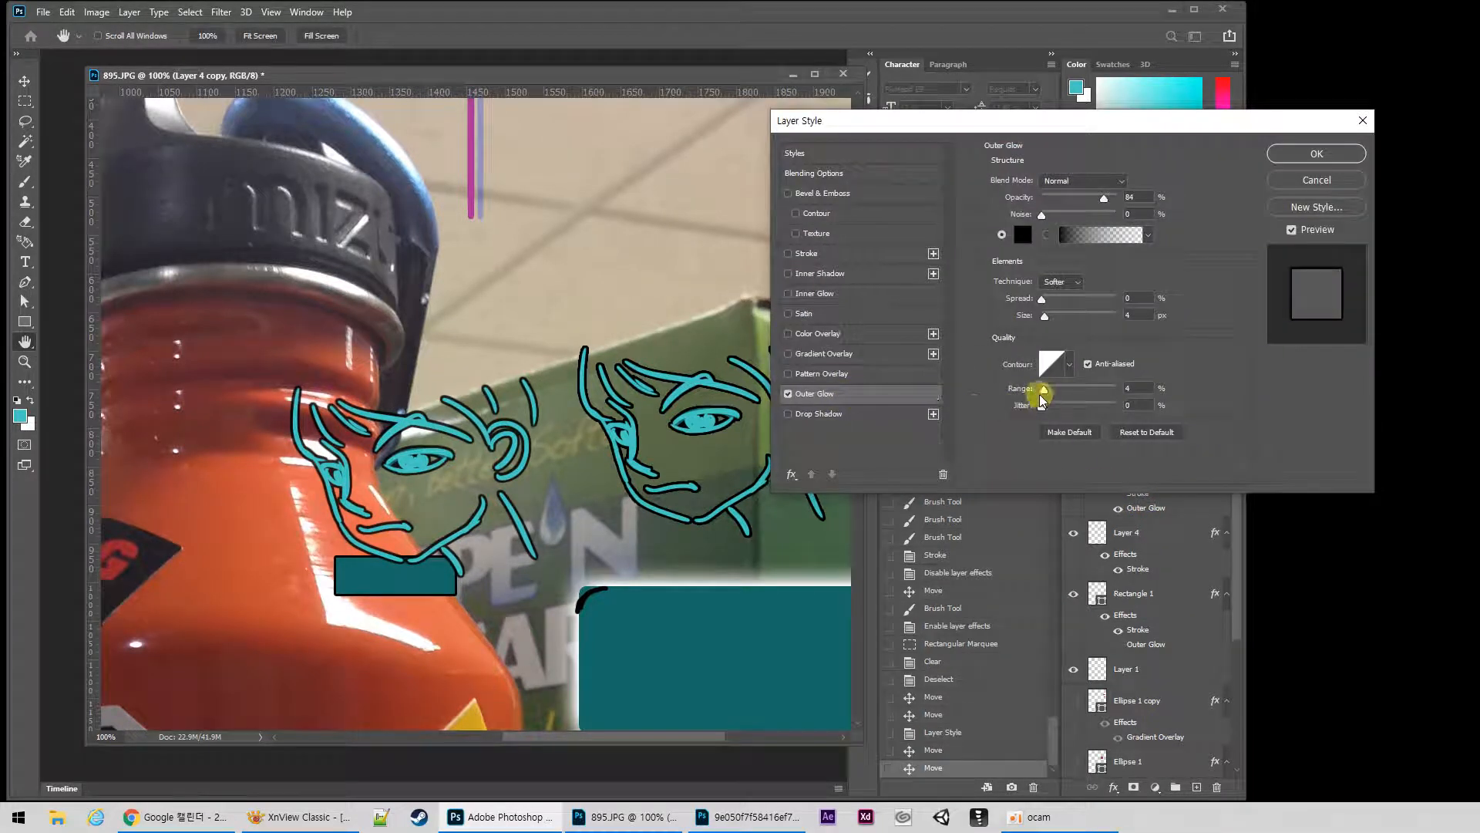
{"action": "mouse_move", "coordinate": [1044, 390]}
{"action": "left_mouse_down"}
{"action": "mouse_move", "coordinate": [1085, 394]}
{"action": "mouse_move", "coordinate": [1047, 398]}
{"action": "left_mouse_up"}
{"action": "left_click", "coordinate": [425, 482]}
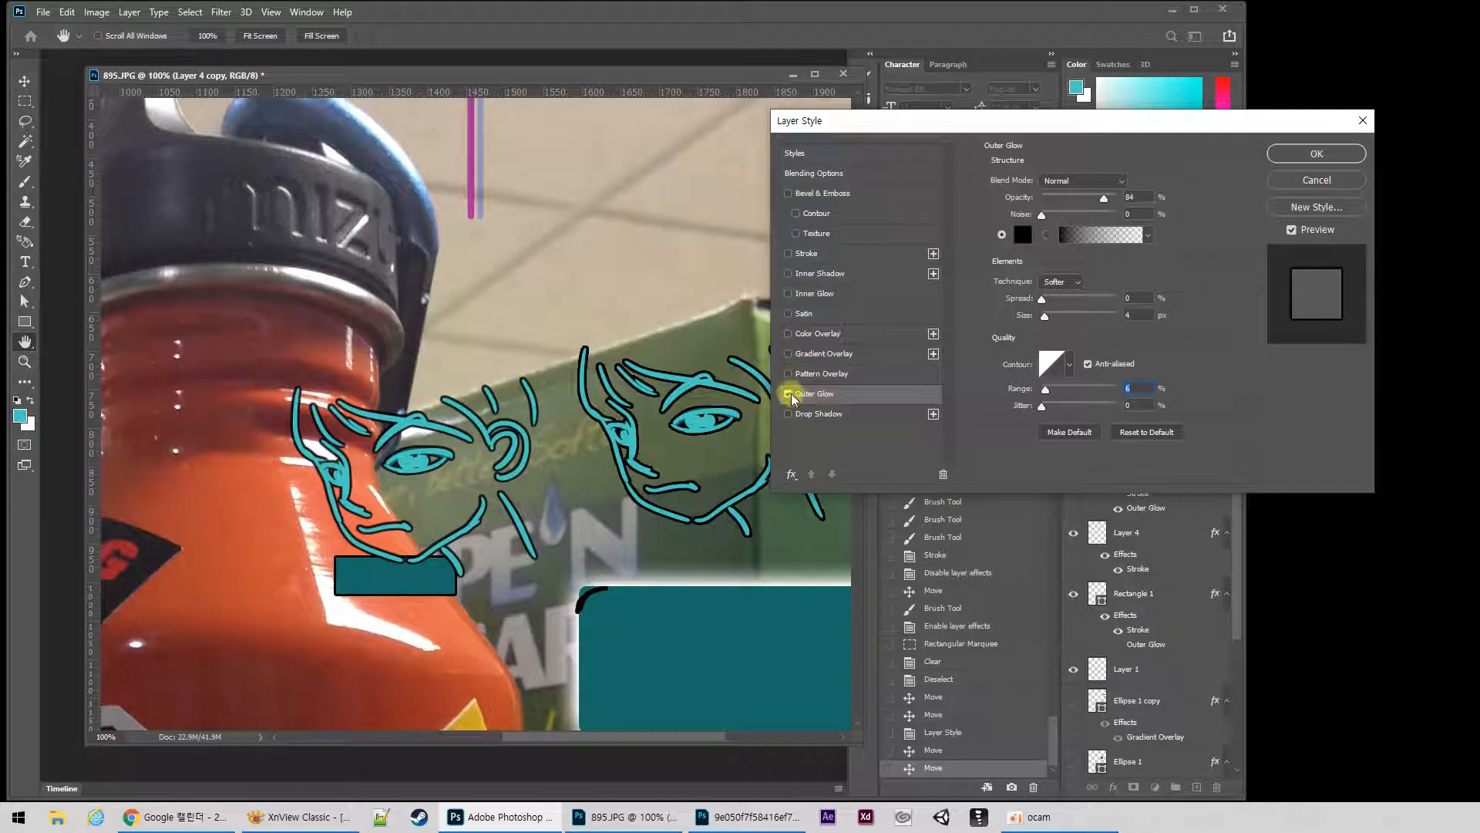
{"action": "left_click_drag", "start_coordinate": [1047, 316], "coordinate": [1067, 316]}
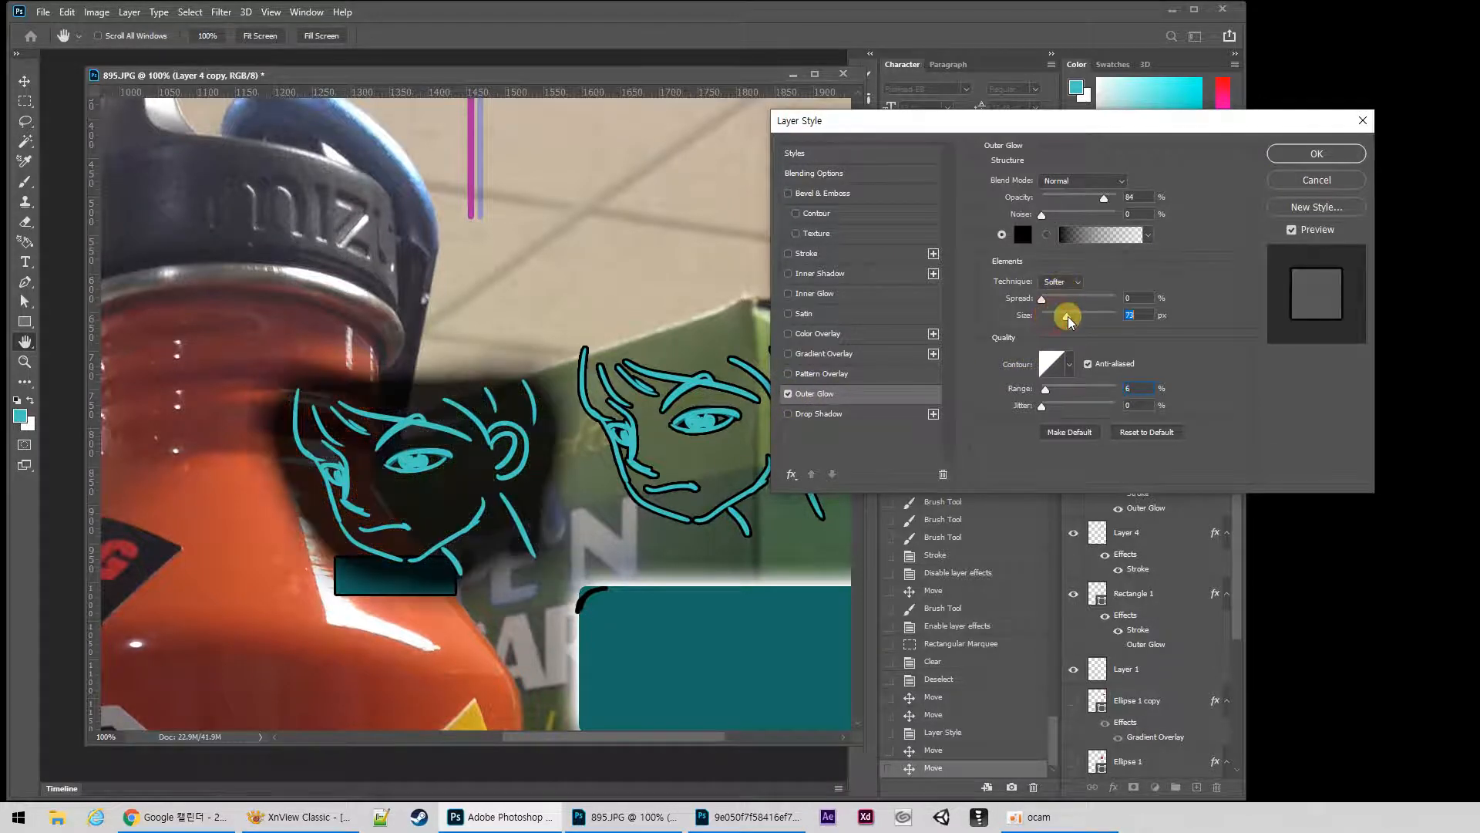
{"action": "mouse_move", "coordinate": [1046, 389]}
{"action": "left_mouse_down"}
{"action": "mouse_move", "coordinate": [1080, 389]}
{"action": "mouse_move", "coordinate": [1064, 390]}
{"action": "left_mouse_up"}
Recolour the copied face's Outer Glow bright cyan (41fdff) and reduce the glow size.
{"action": "left_click", "coordinate": [1023, 235]}
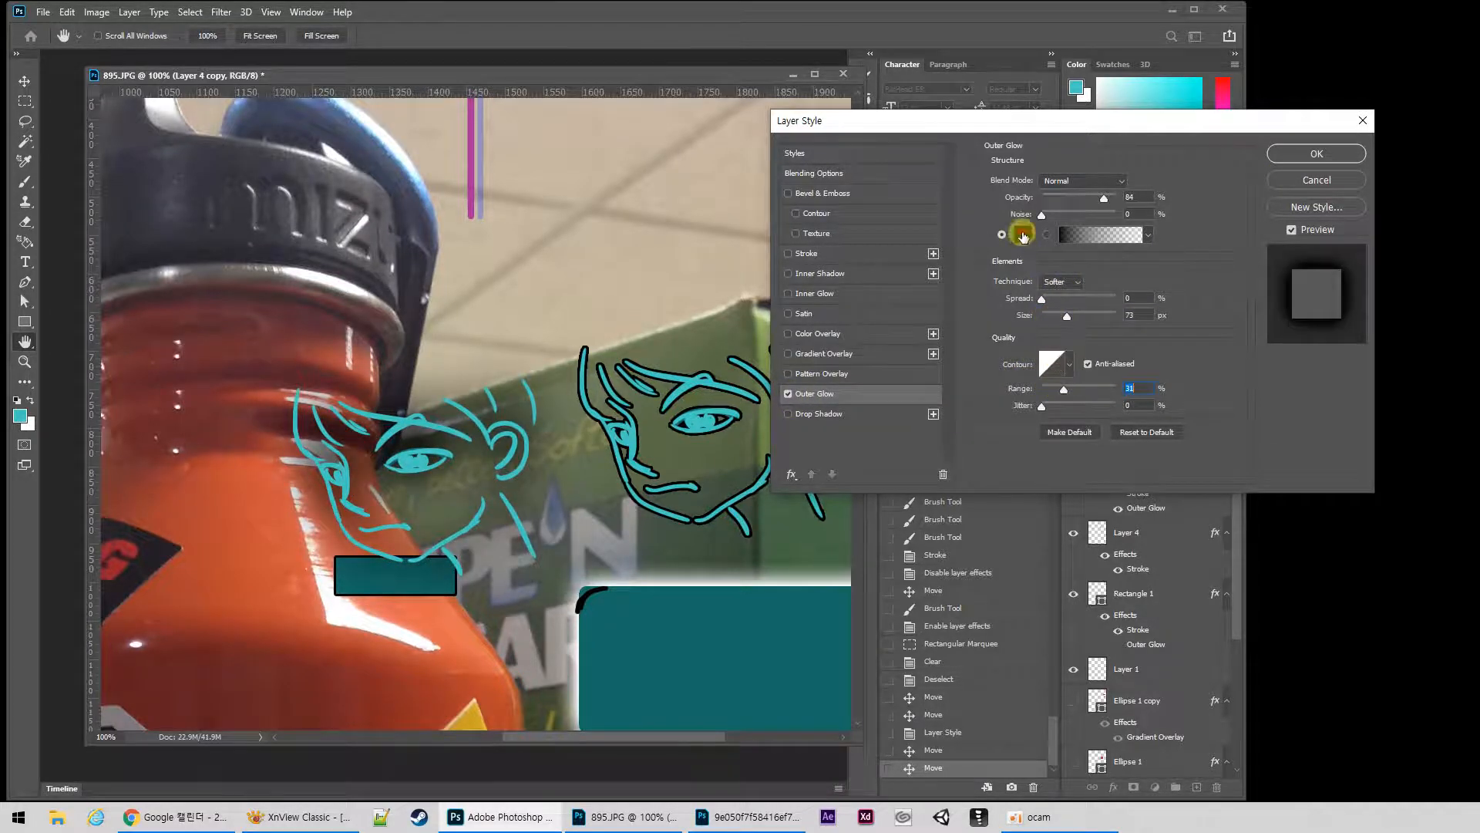
{"action": "left_click_drag", "start_coordinate": [387, 522], "coordinate": [222, 419]}
{"action": "left_click_drag", "start_coordinate": [420, 438], "coordinate": [899, 333]}
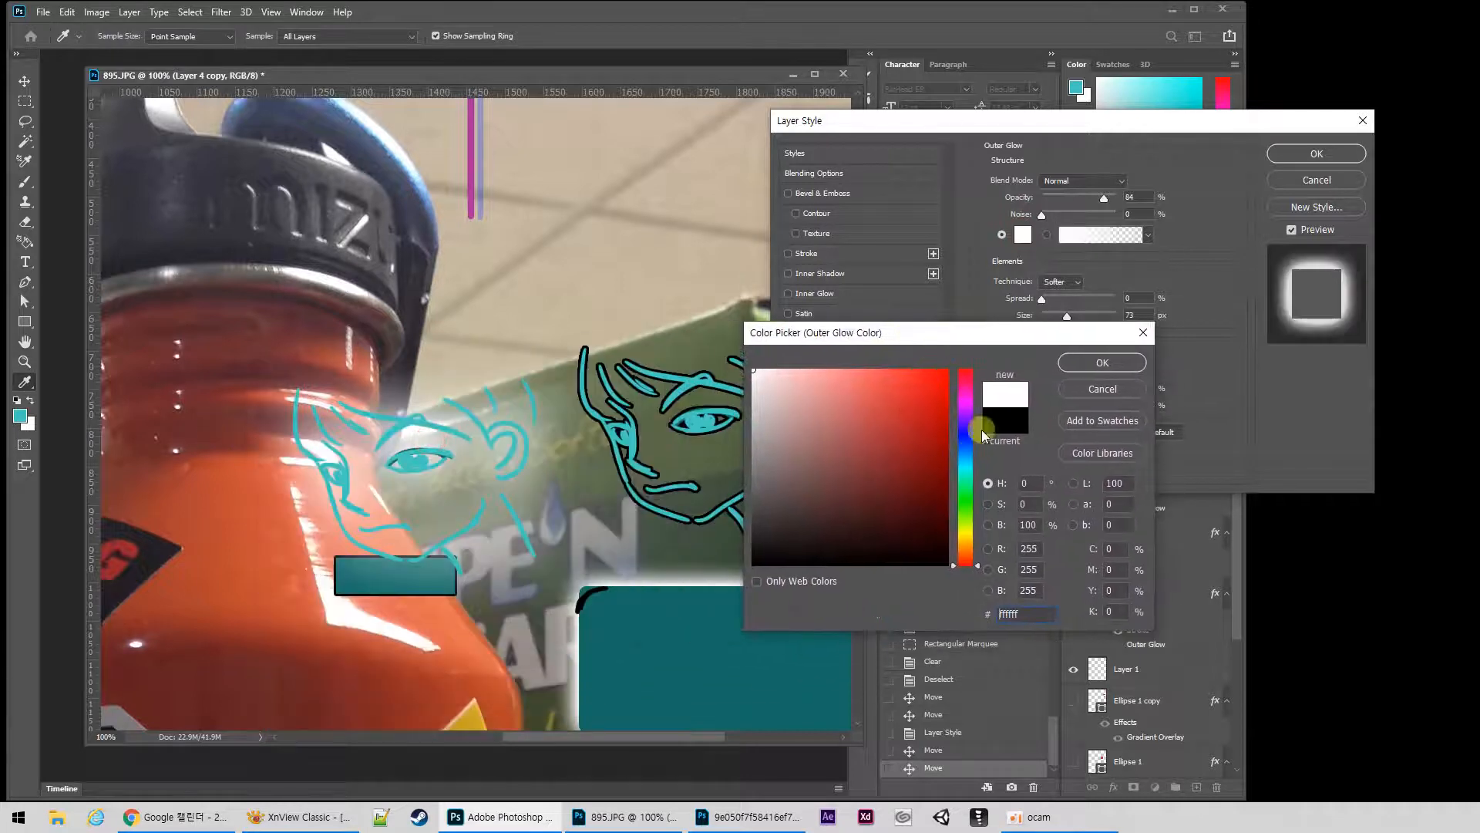
{"action": "left_click_drag", "start_coordinate": [983, 429], "coordinate": [966, 467]}
{"action": "left_click_drag", "start_coordinate": [862, 416], "coordinate": [916, 353]}
{"action": "left_click", "coordinate": [1100, 362]}
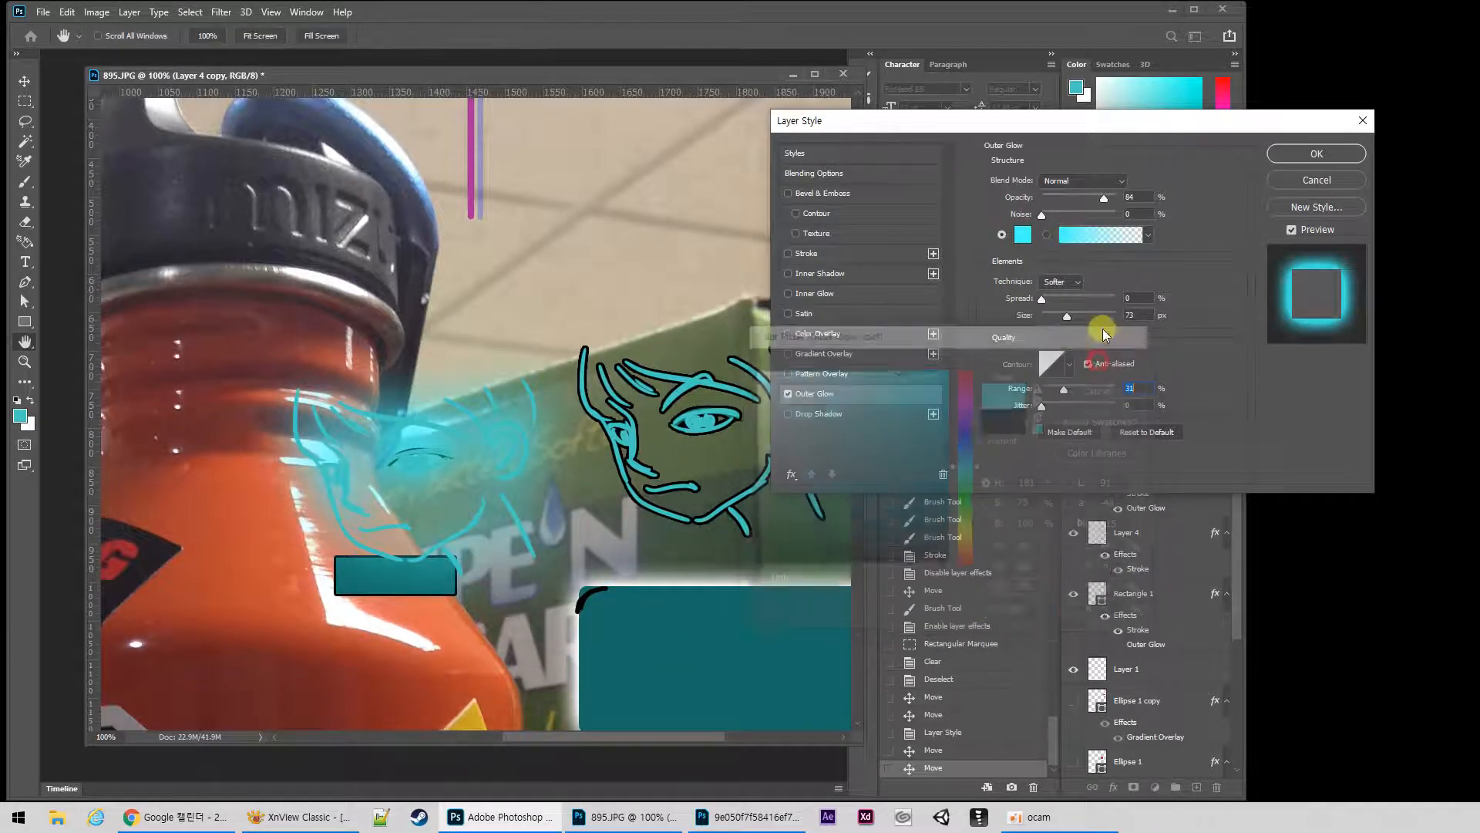
{"action": "left_click_drag", "start_coordinate": [1067, 315], "coordinate": [1053, 319]}
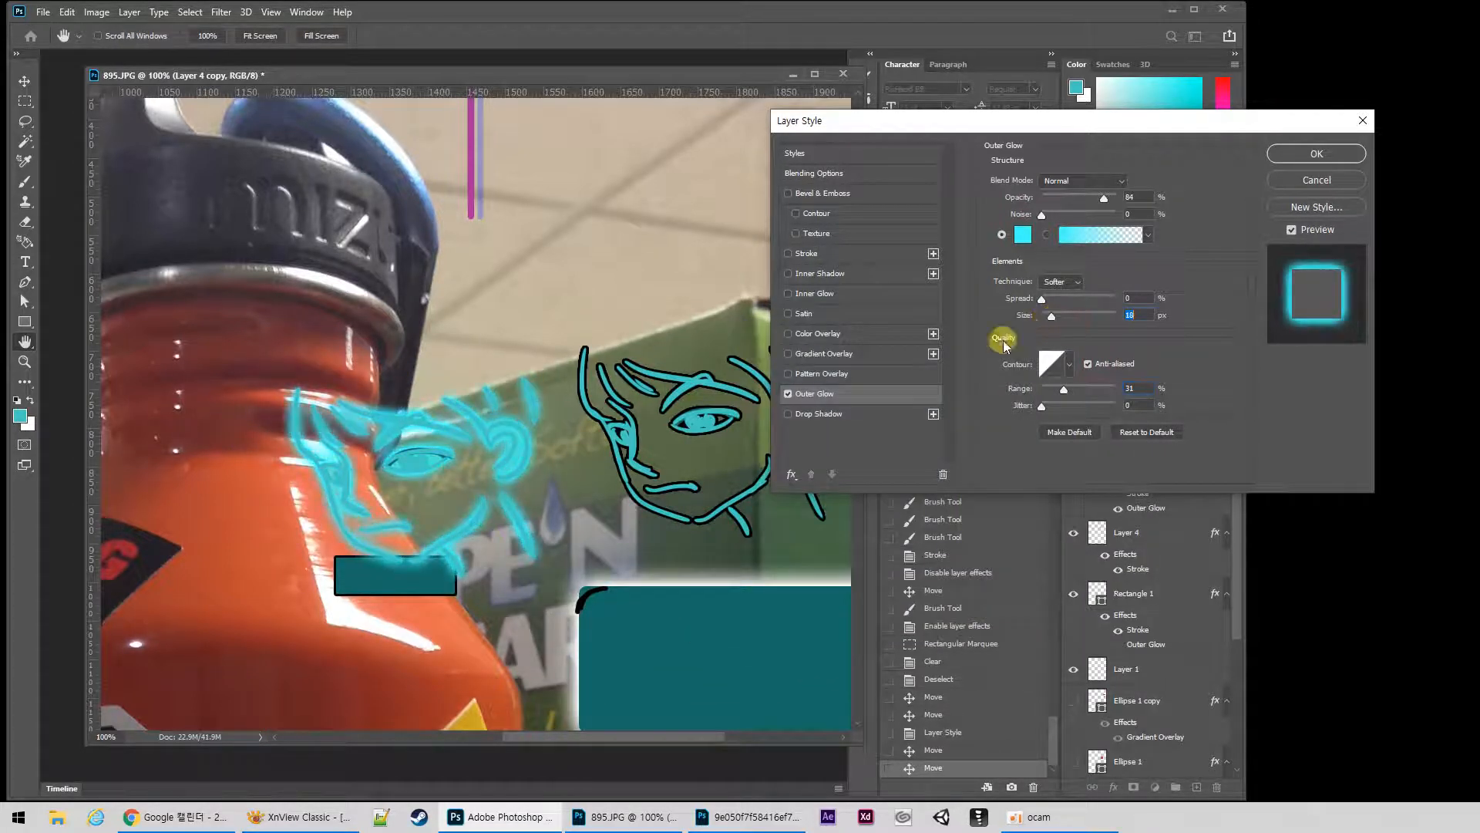
Add a white (ffffff) Color Overlay to the copied face drawing.
{"action": "left_click", "coordinate": [799, 337]}
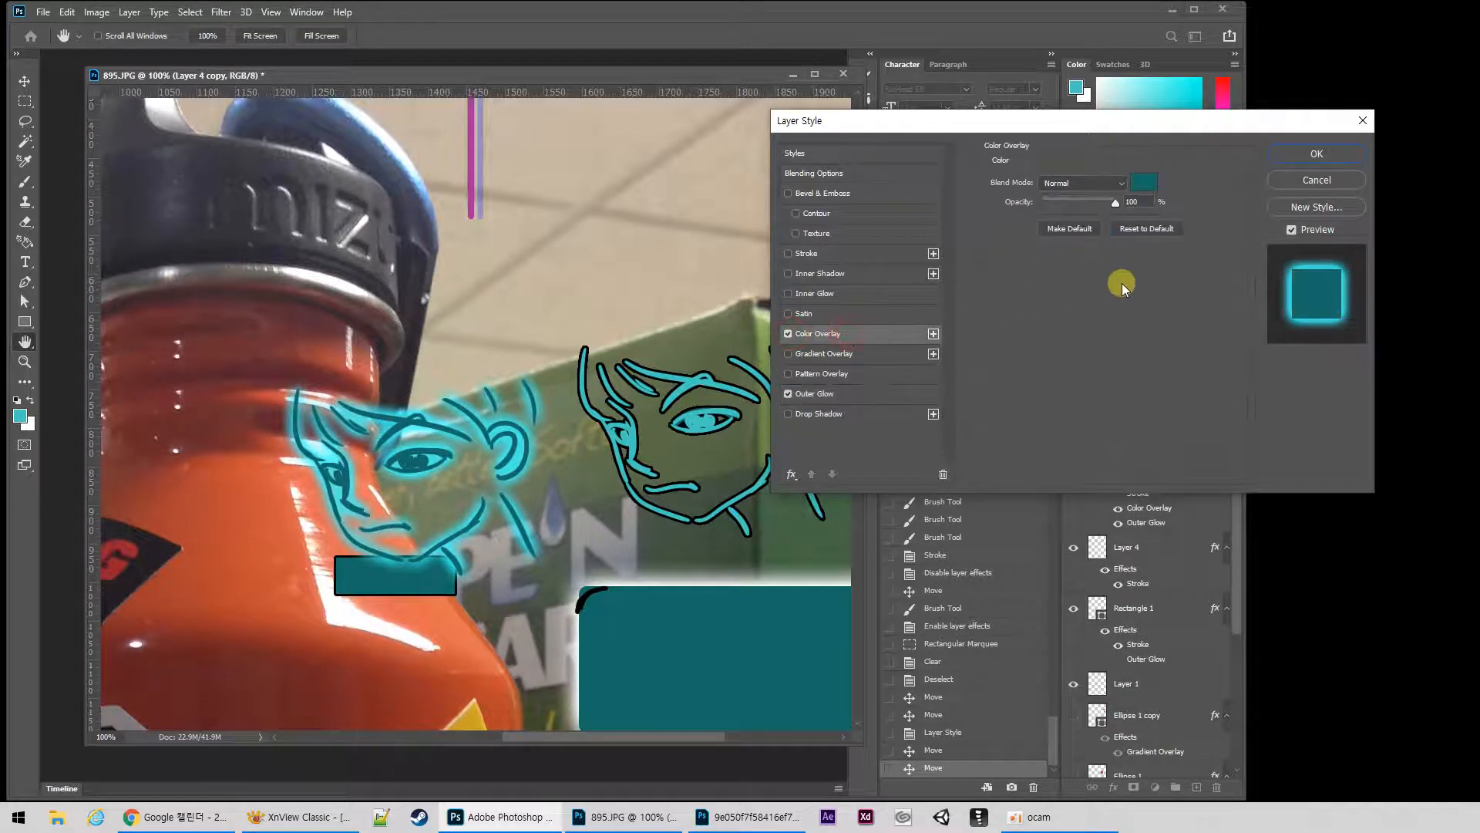
{"action": "left_click", "coordinate": [1155, 184]}
{"action": "left_click_drag", "start_coordinate": [753, 429], "coordinate": [754, 370]}
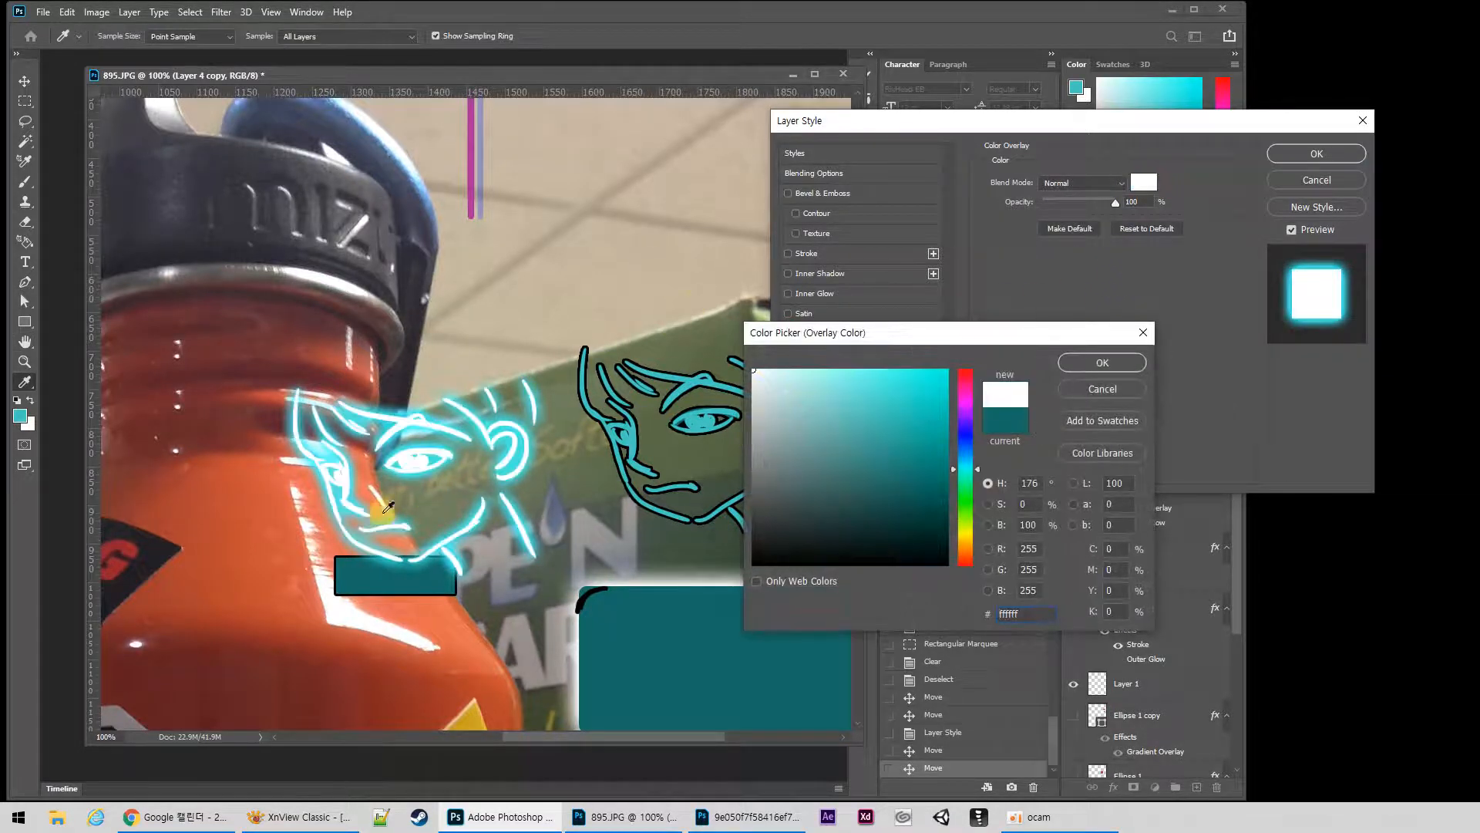
{"action": "left_click", "coordinate": [1078, 359]}
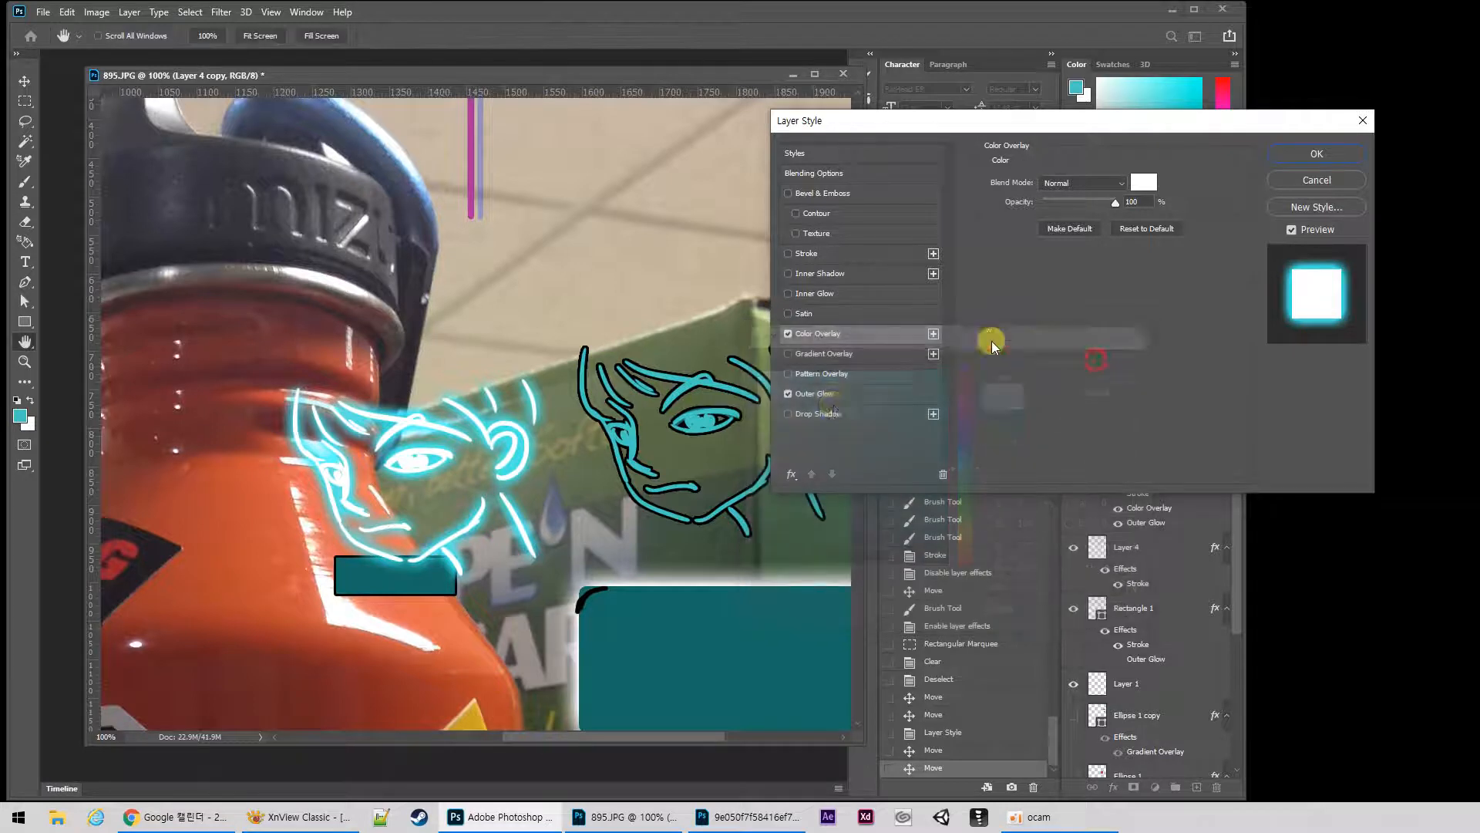
Set the copied face's Outer Glow to black (000000), 8 px size and 13% range, and apply the layer style.
{"action": "left_click", "coordinate": [852, 394]}
{"action": "left_click_drag", "start_coordinate": [1069, 394], "coordinate": [1054, 385]}
{"action": "left_click_drag", "start_coordinate": [1053, 320], "coordinate": [1050, 318]}
{"action": "left_click", "coordinate": [1022, 234]}
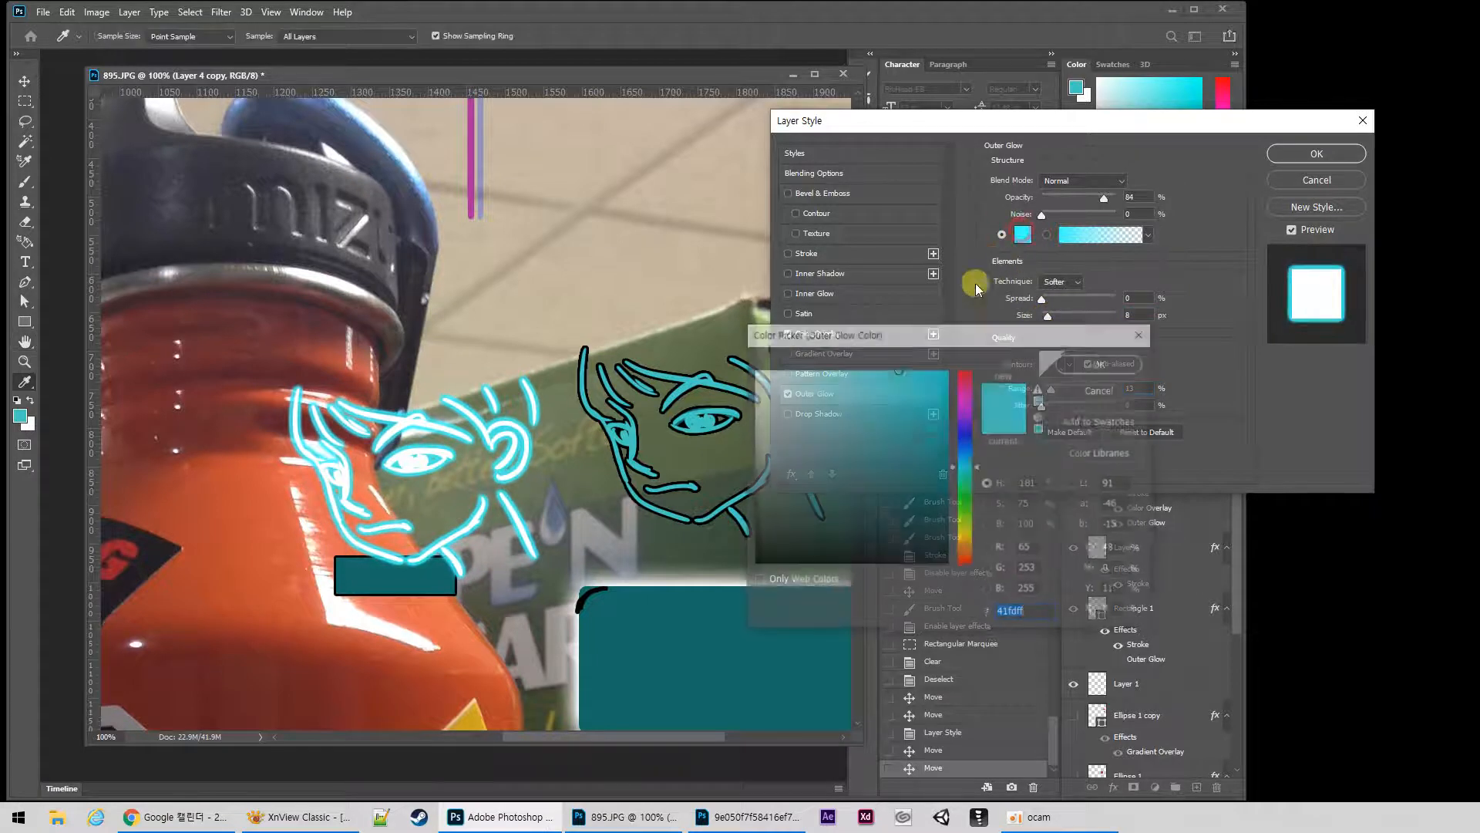
{"action": "left_click_drag", "start_coordinate": [843, 463], "coordinate": [990, 613]}
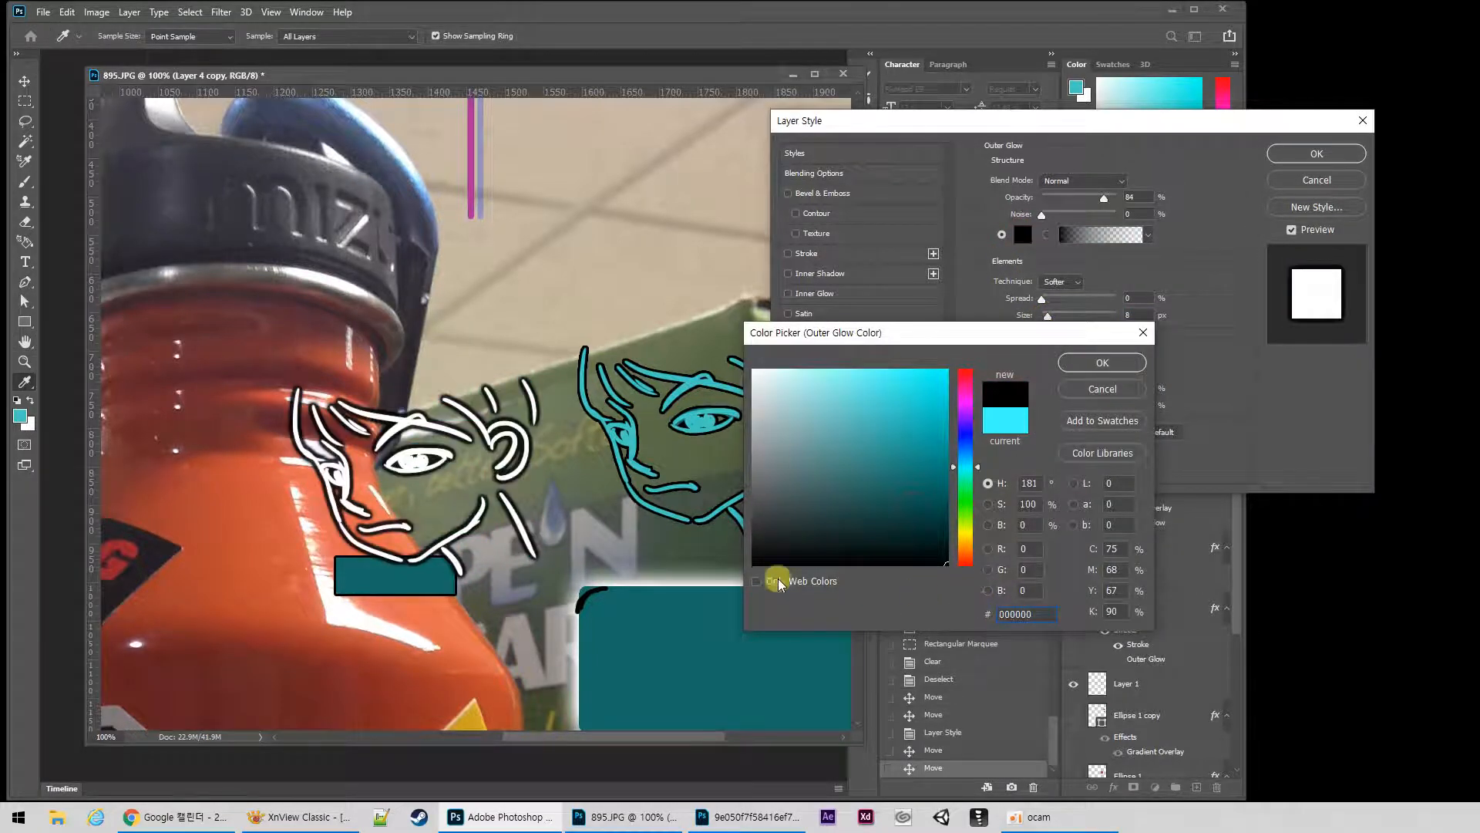
{"action": "left_click", "coordinate": [1104, 362]}
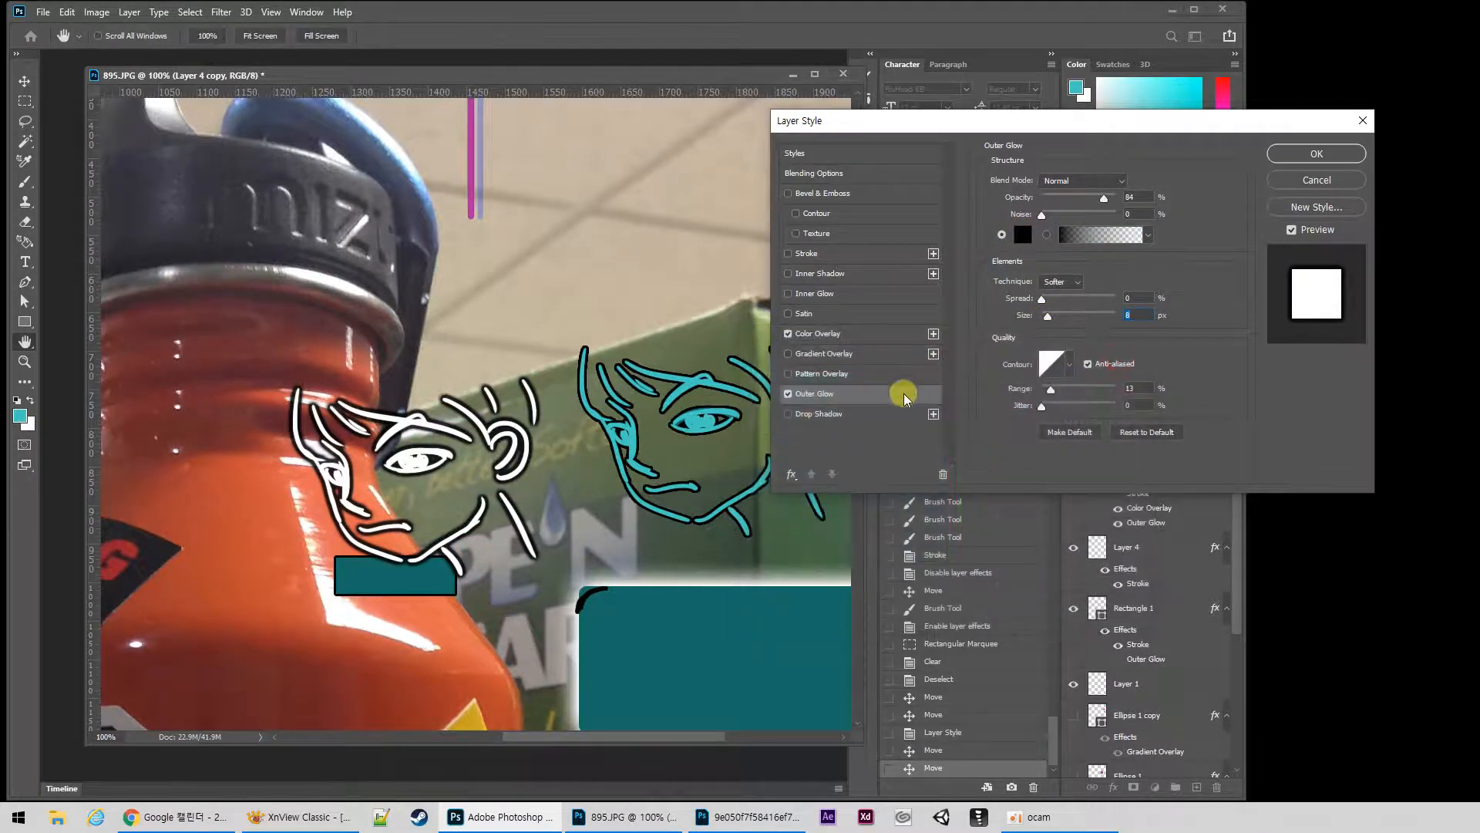
{"action": "left_click", "coordinate": [1316, 153]}
Select the large teal rounded rectangle and disable its Outer Glow, leaving its Color Overlay enabled.
{"action": "left_click_drag", "start_coordinate": [859, 651], "coordinate": [605, 461]}
{"action": "left_click", "coordinate": [588, 414], "text": "ctrl"}
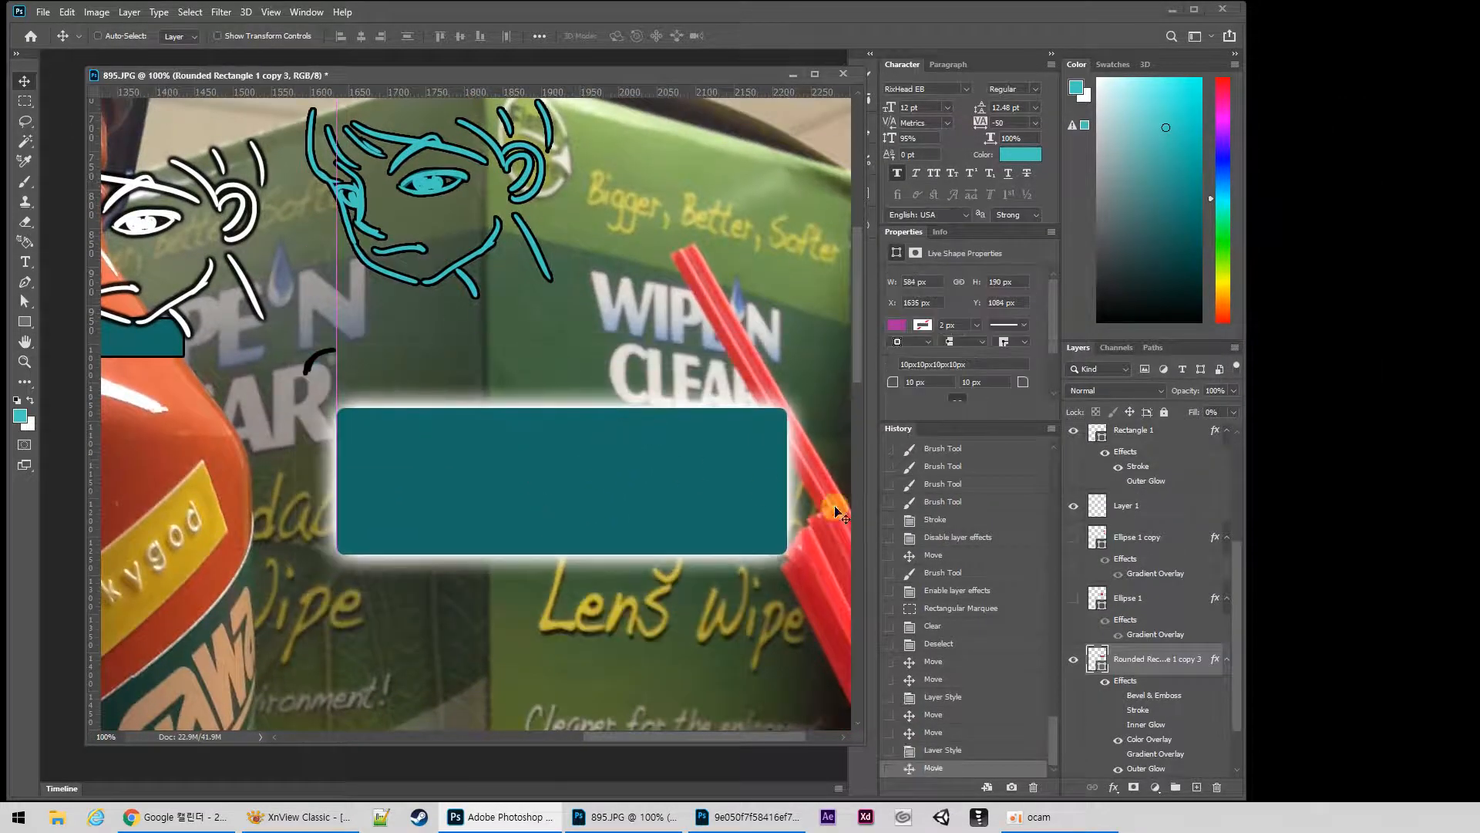
{"action": "left_click_drag", "start_coordinate": [1239, 605], "coordinate": [1238, 632]}
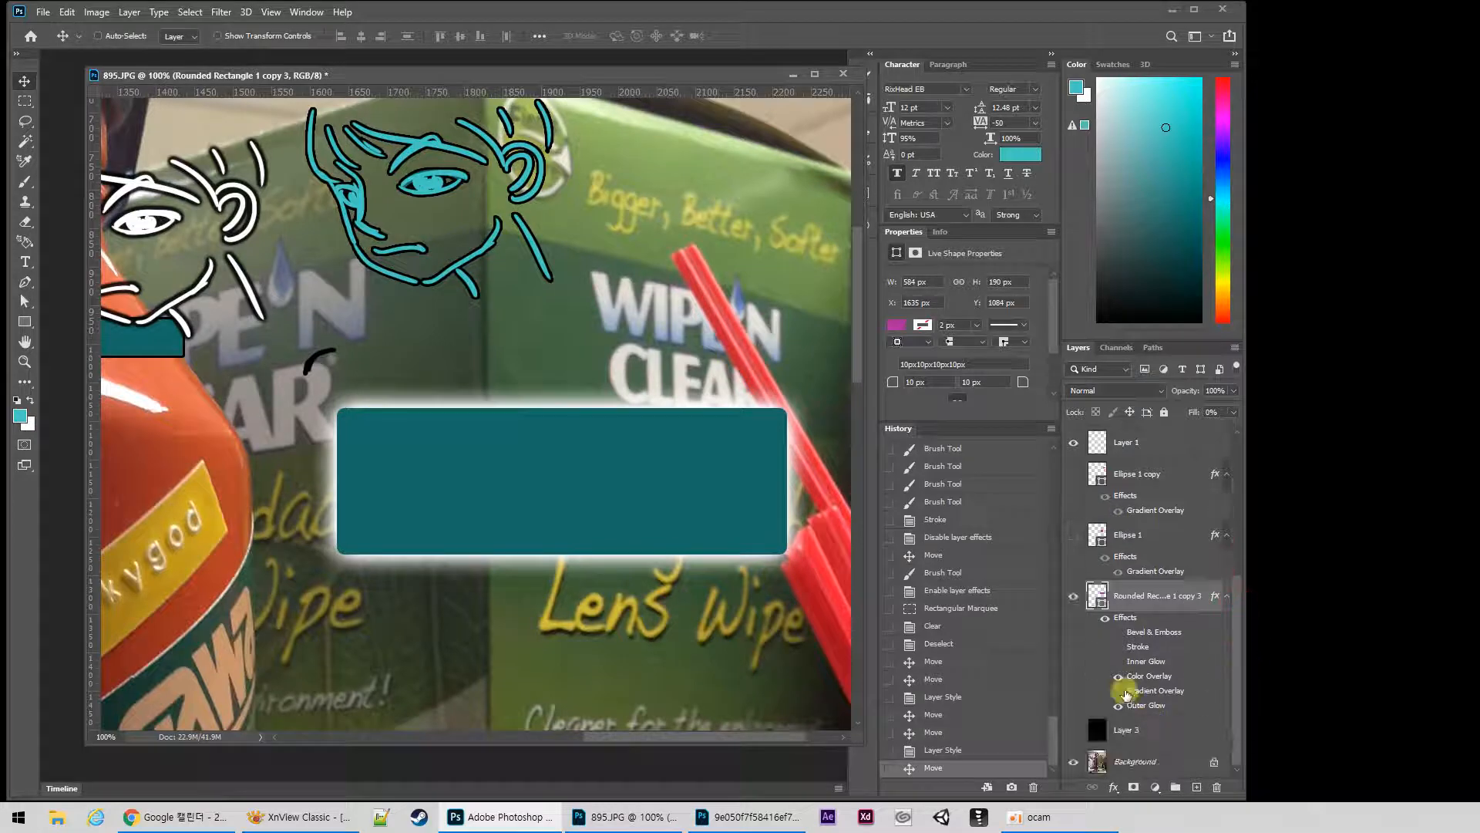
{"action": "left_click", "coordinate": [1119, 678]}
{"action": "left_click", "coordinate": [1118, 704]}
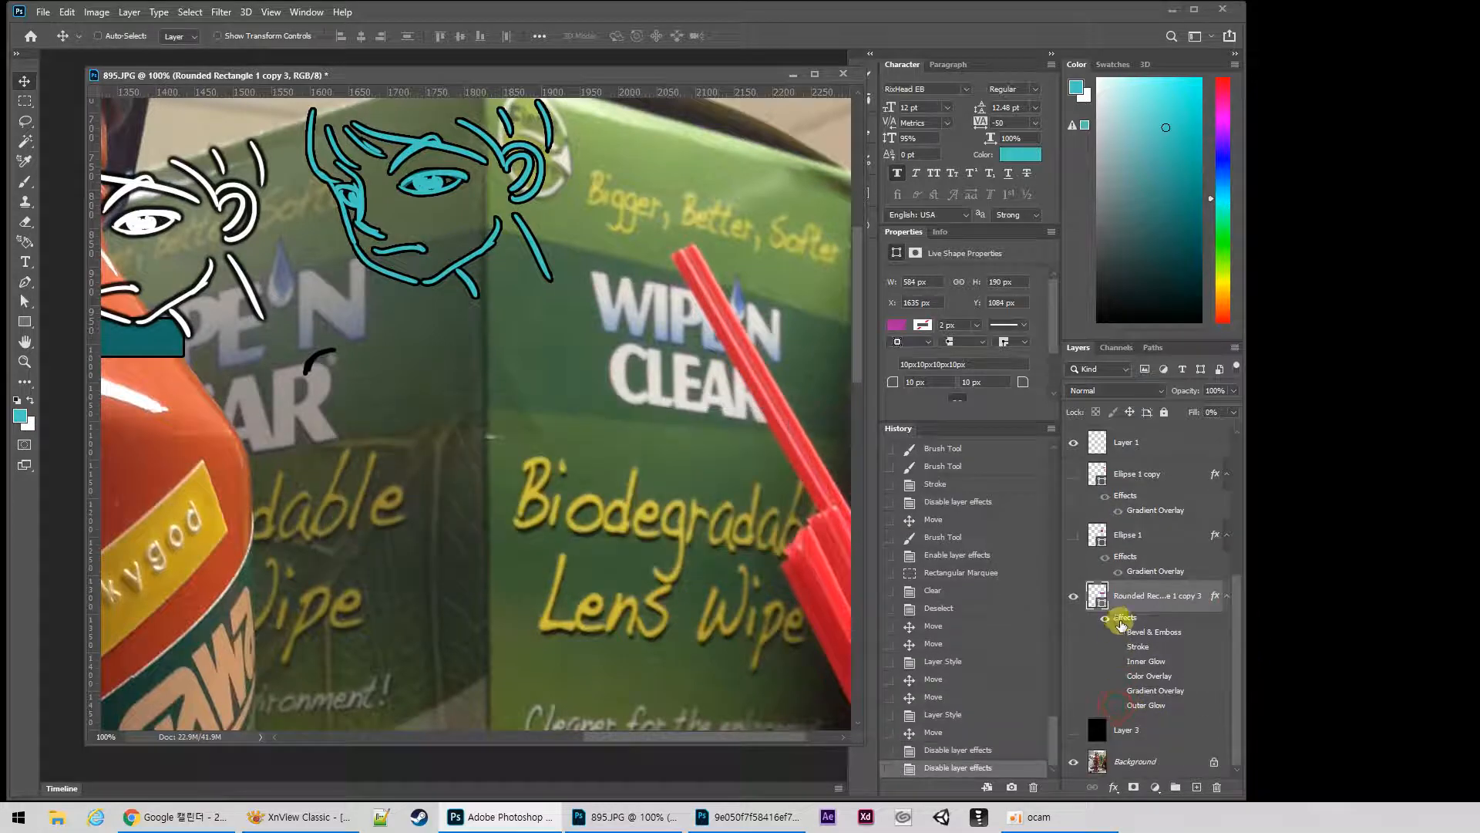
{"action": "left_click", "coordinate": [1118, 675]}
Add a Drop Shadow to the teal rounded rectangle with 17 px distance, 24 px size and 69% opacity.
{"action": "double_click", "coordinate": [1128, 622]}
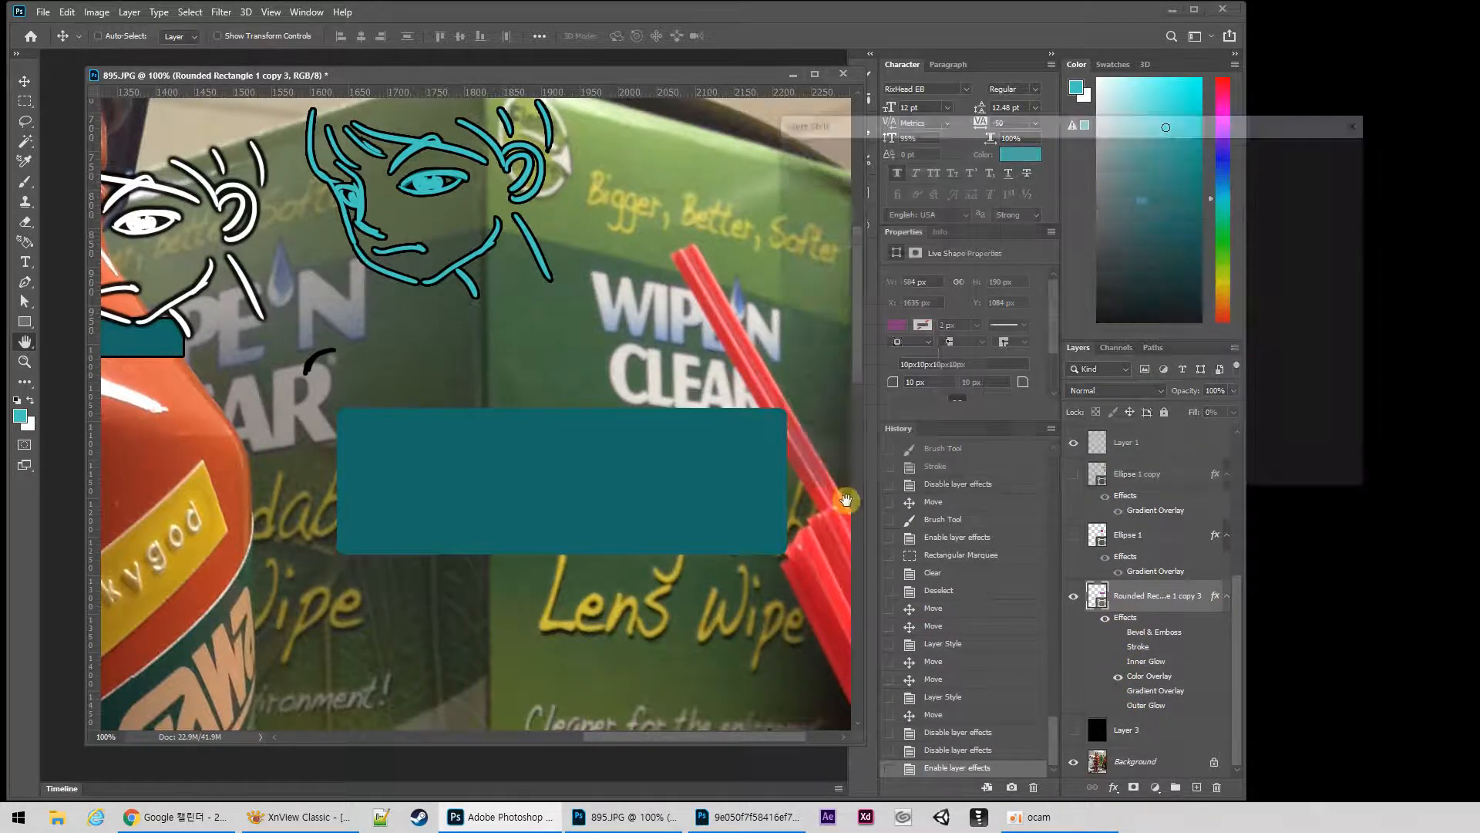
{"action": "left_click", "coordinate": [788, 414]}
{"action": "left_click", "coordinate": [836, 413]}
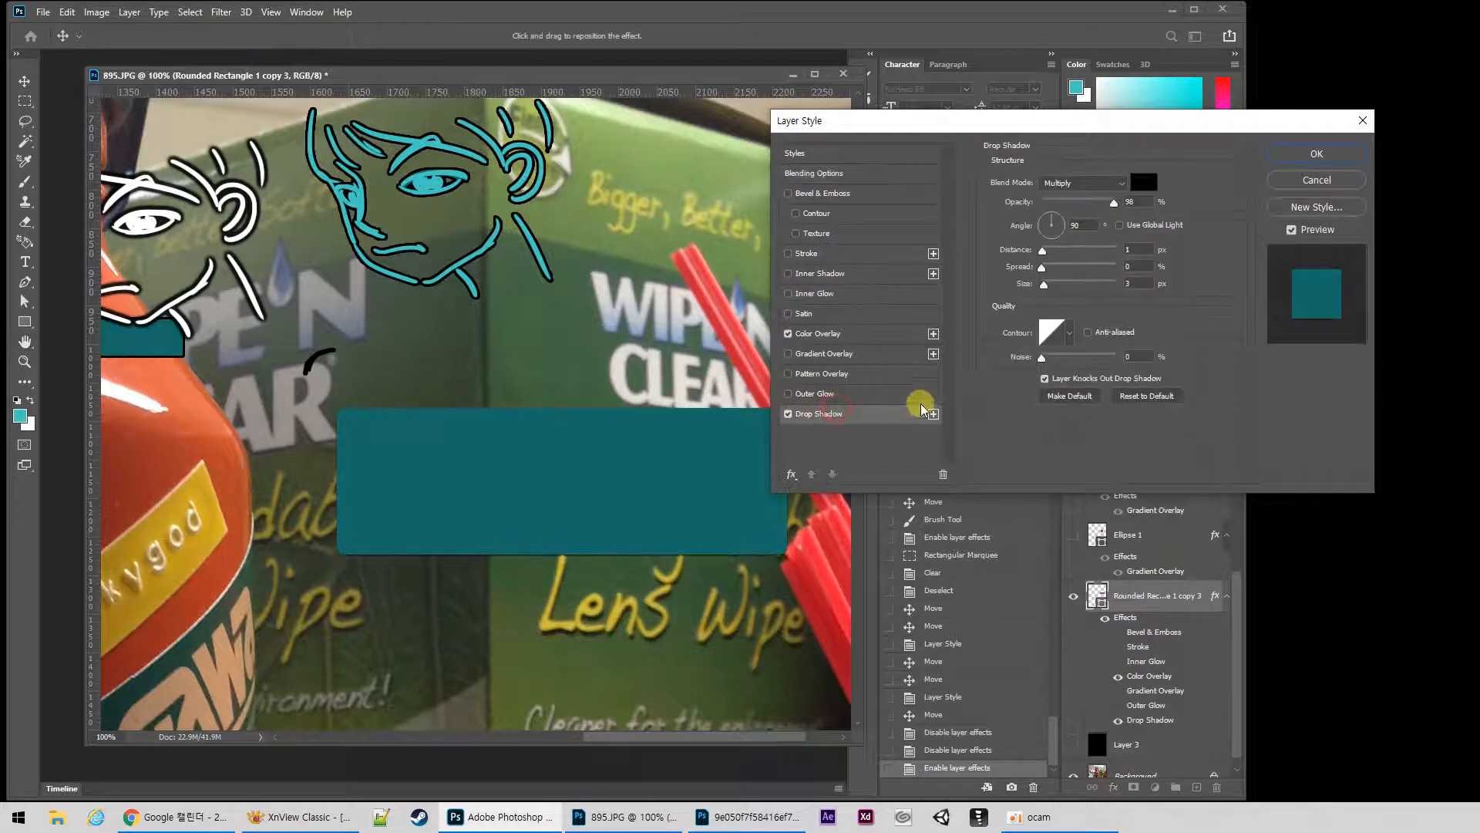
{"action": "left_click_drag", "start_coordinate": [1053, 252], "coordinate": [1054, 284]}
{"action": "left_click_drag", "start_coordinate": [1107, 210], "coordinate": [1095, 213]}
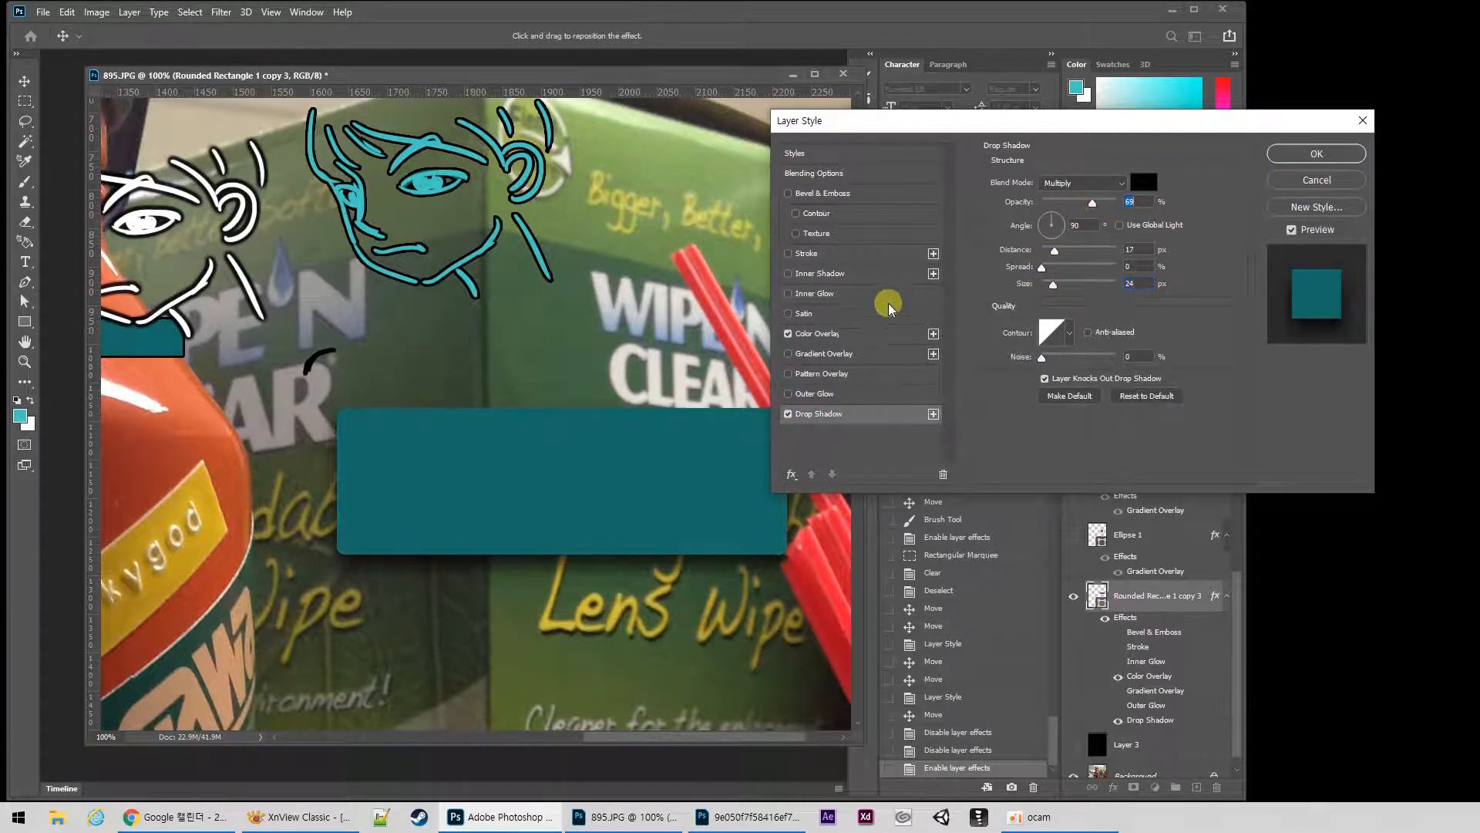
Try an Inner Shadow on the teal rounded rectangle and turn it off again.
{"action": "left_click", "coordinate": [790, 273]}
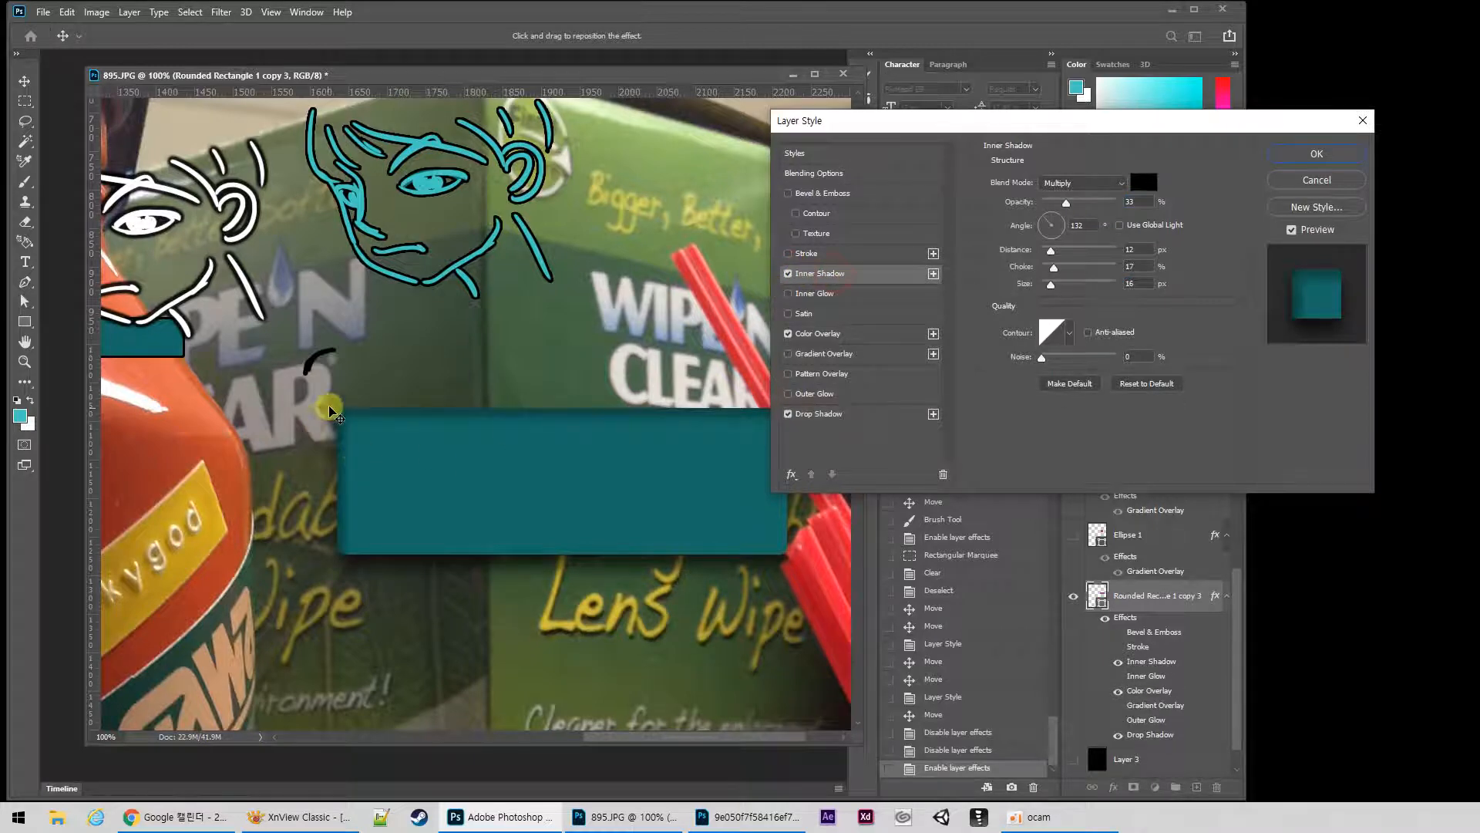
{"action": "left_click_drag", "start_coordinate": [949, 123], "coordinate": [904, 45]}
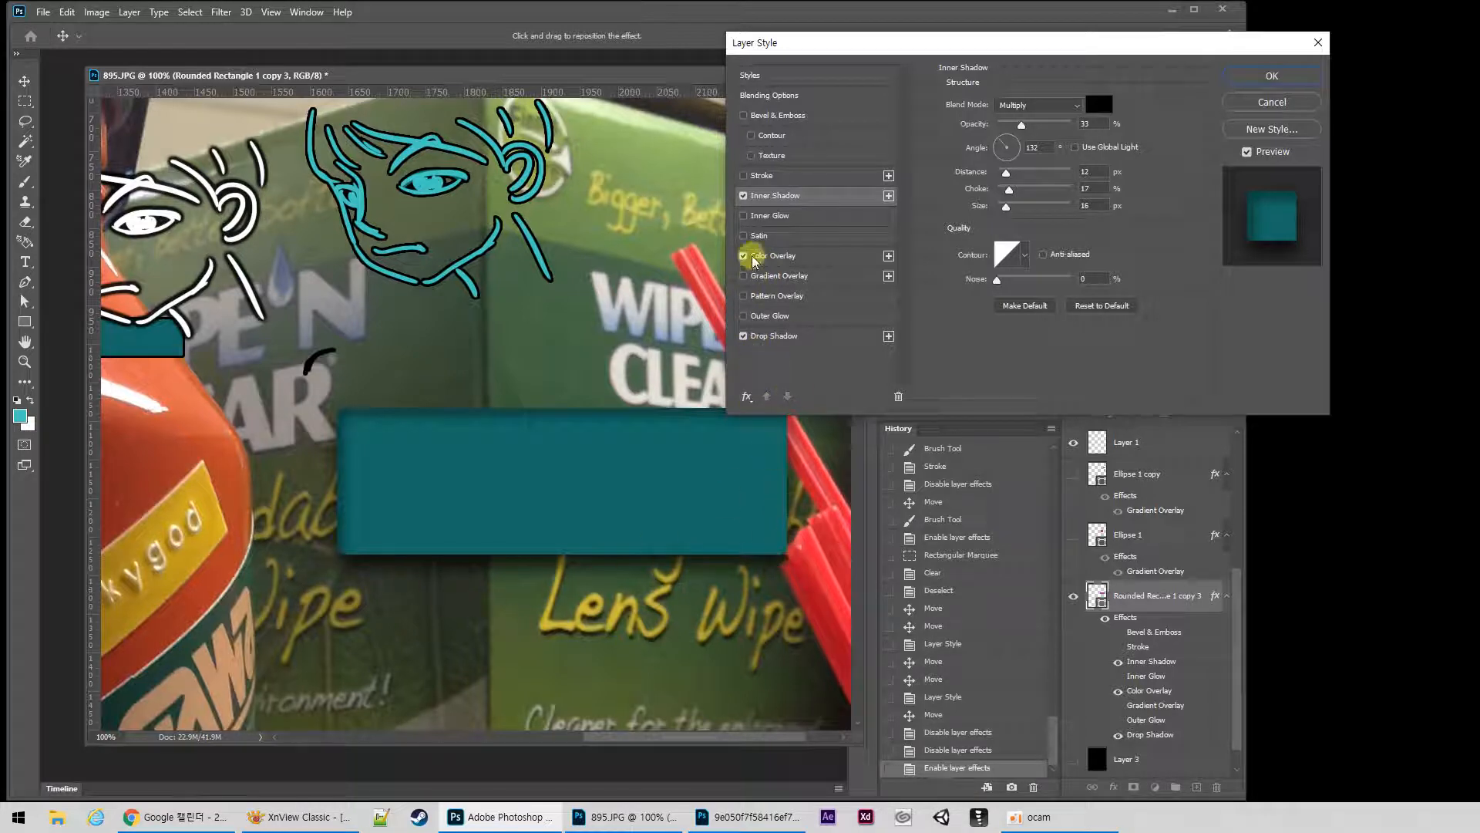
{"action": "left_click", "coordinate": [743, 195]}
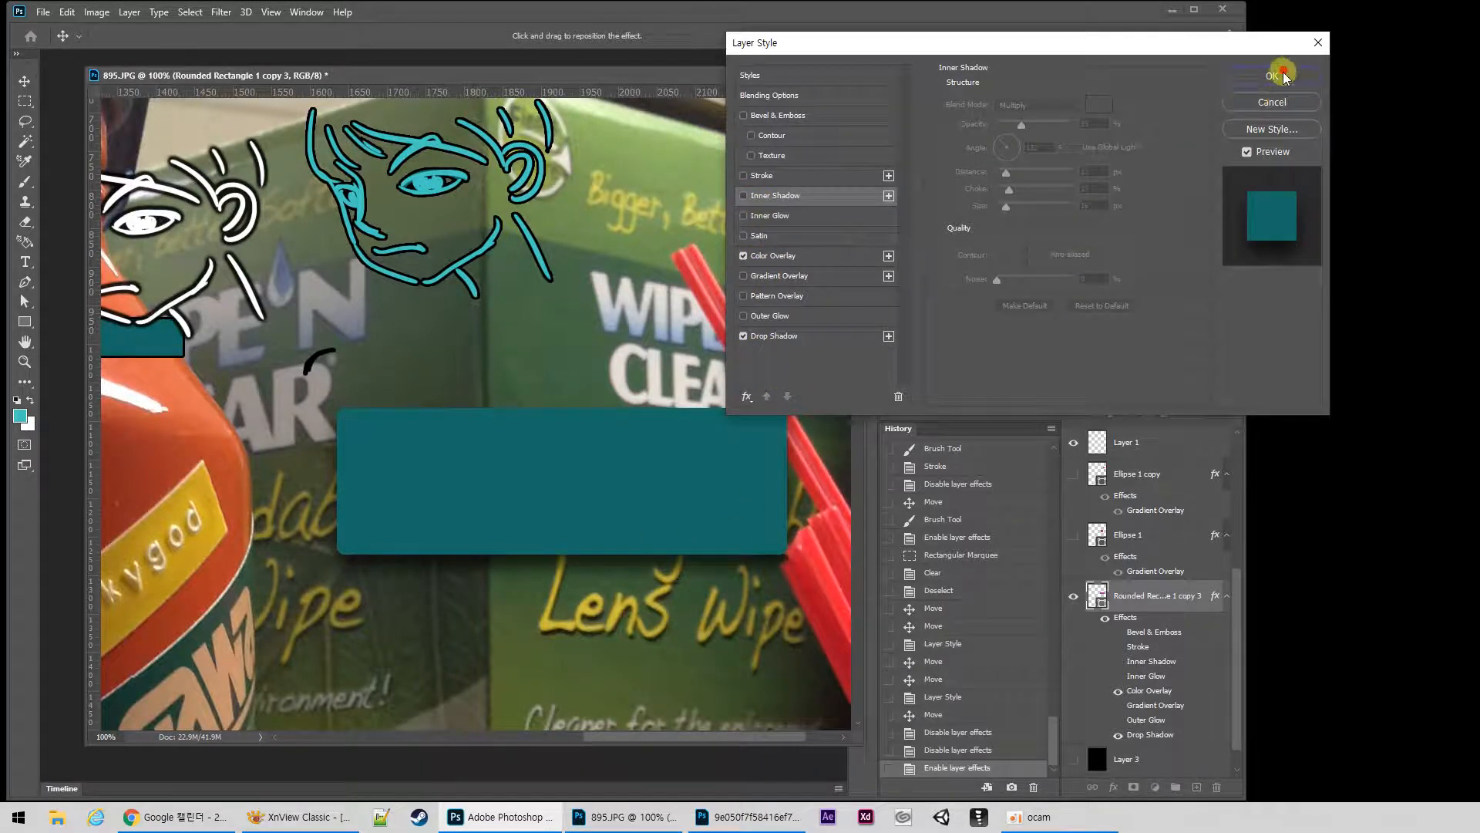
Apply the layer style and move the teal rounded rectangle up over the ceiling, to about X 1588, Y 307 px.
{"action": "left_click", "coordinate": [1283, 75]}
{"action": "scroll", "coordinate": [620, 416], "scroll_direction": "down", "scroll_amount": 2}
{"action": "left_click_drag", "start_coordinate": [645, 413], "coordinate": [655, 150]}
{"action": "scroll", "coordinate": [678, 193], "scroll_direction": "up", "scroll_amount": 3}
{"action": "left_click_drag", "start_coordinate": [652, 312], "coordinate": [652, 260]}
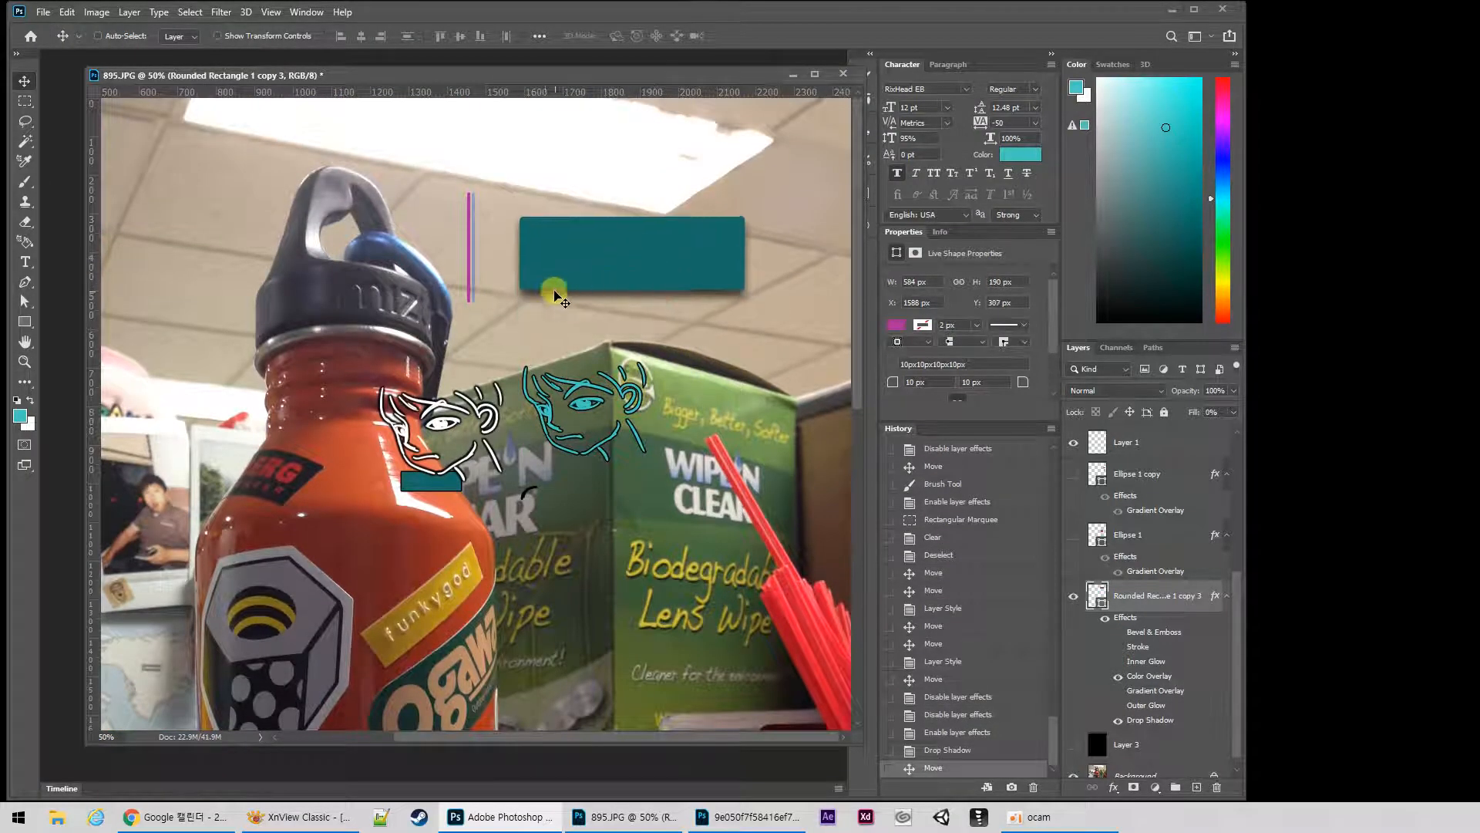
Set the rounded rectangle's Drop Shadow angle to 110° and its distance to 34 px.
{"action": "double_click", "coordinate": [1154, 722]}
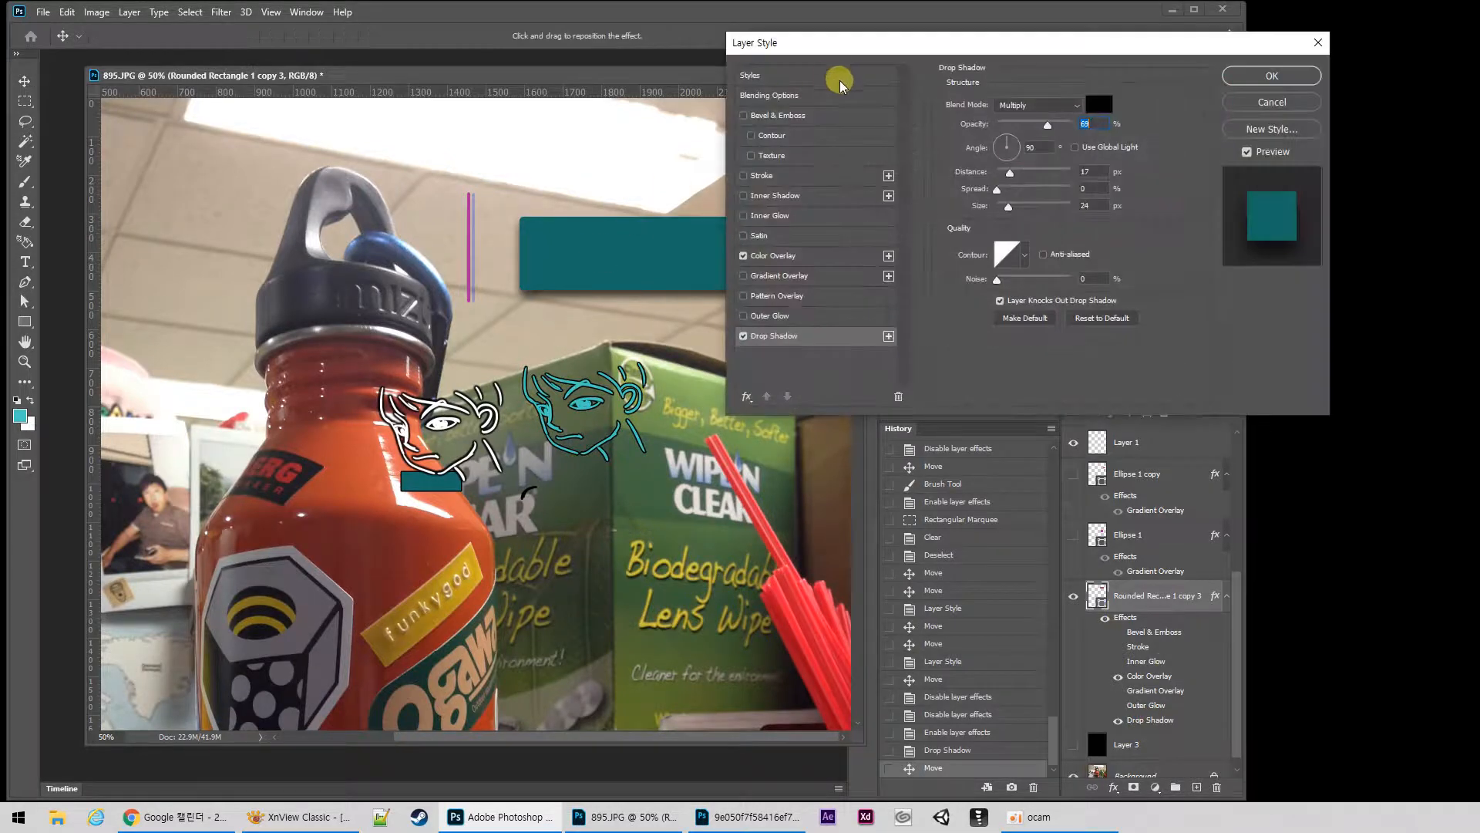
{"action": "left_click_drag", "start_coordinate": [886, 43], "coordinate": [495, 351]}
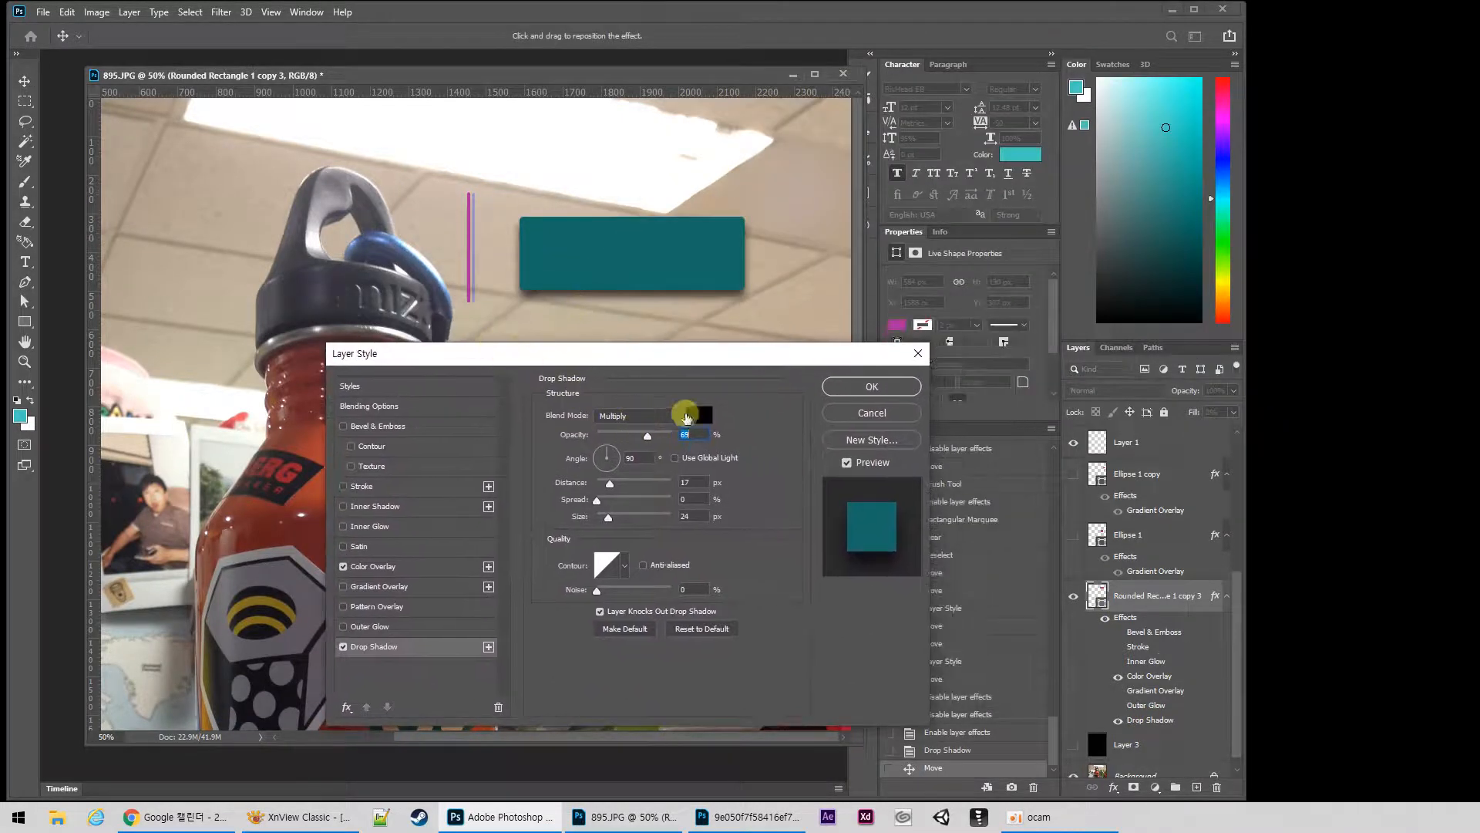
{"action": "left_click_drag", "start_coordinate": [615, 458], "coordinate": [631, 492]}
{"action": "left_click_drag", "start_coordinate": [671, 354], "coordinate": [567, 420]}
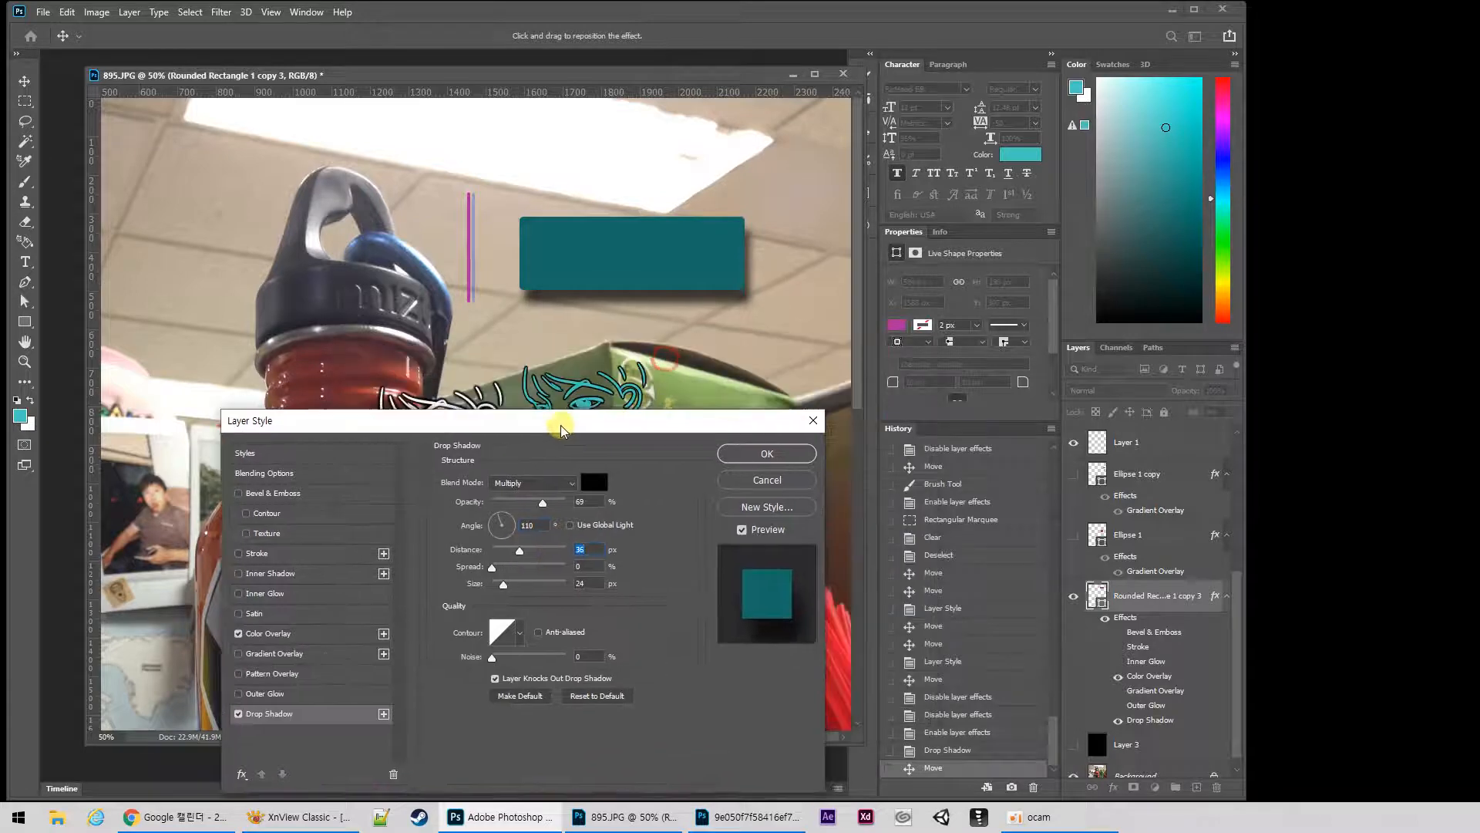
{"action": "left_click_drag", "start_coordinate": [522, 549], "coordinate": [550, 558]}
{"action": "left_click_drag", "start_coordinate": [554, 560], "coordinate": [532, 559]}
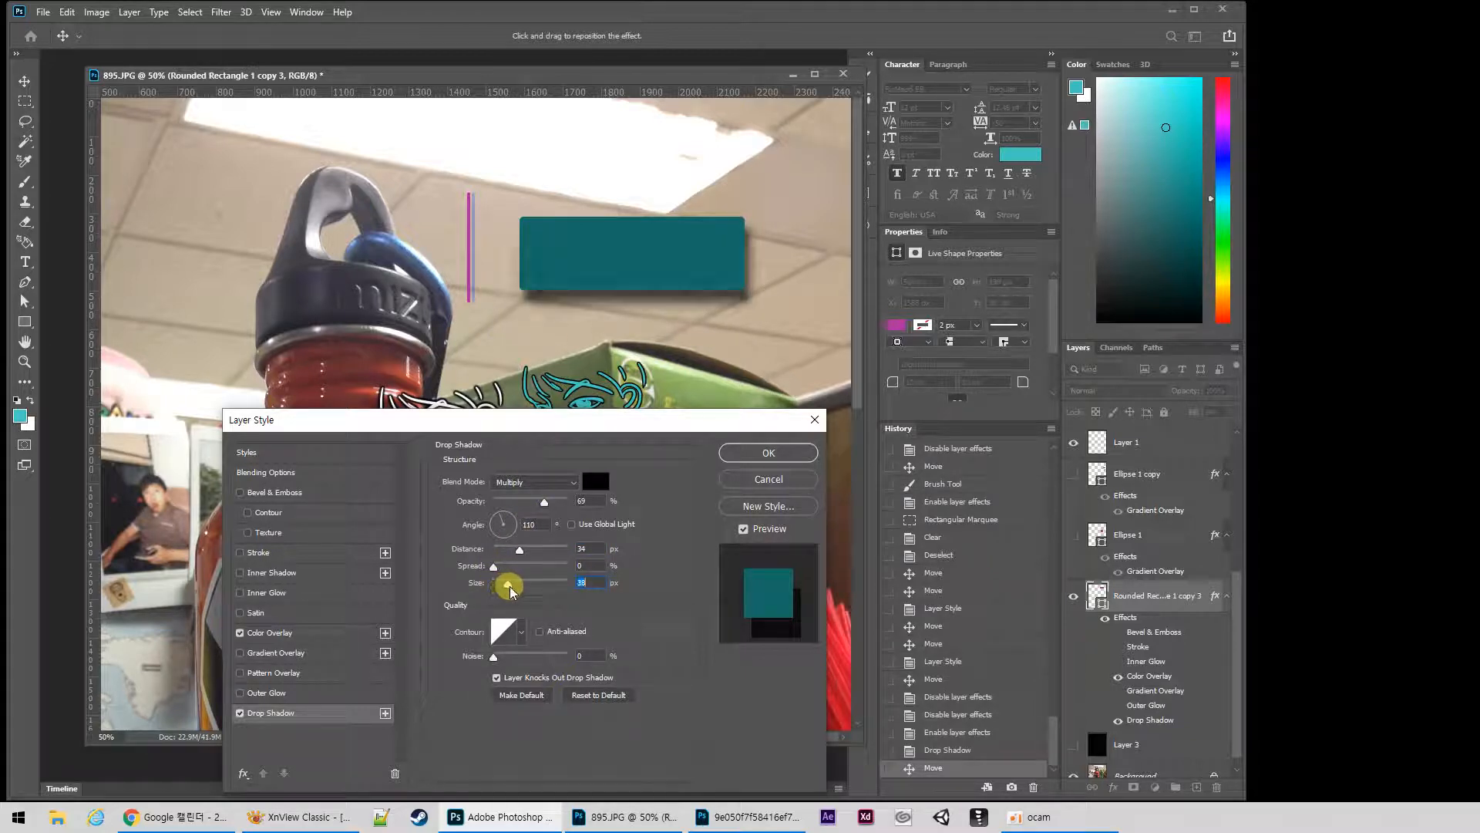
Try a 100% spread on the Drop Shadow, and return the spread to 0% with 0% noise.
{"action": "left_click_drag", "start_coordinate": [511, 590], "coordinate": [572, 574]}
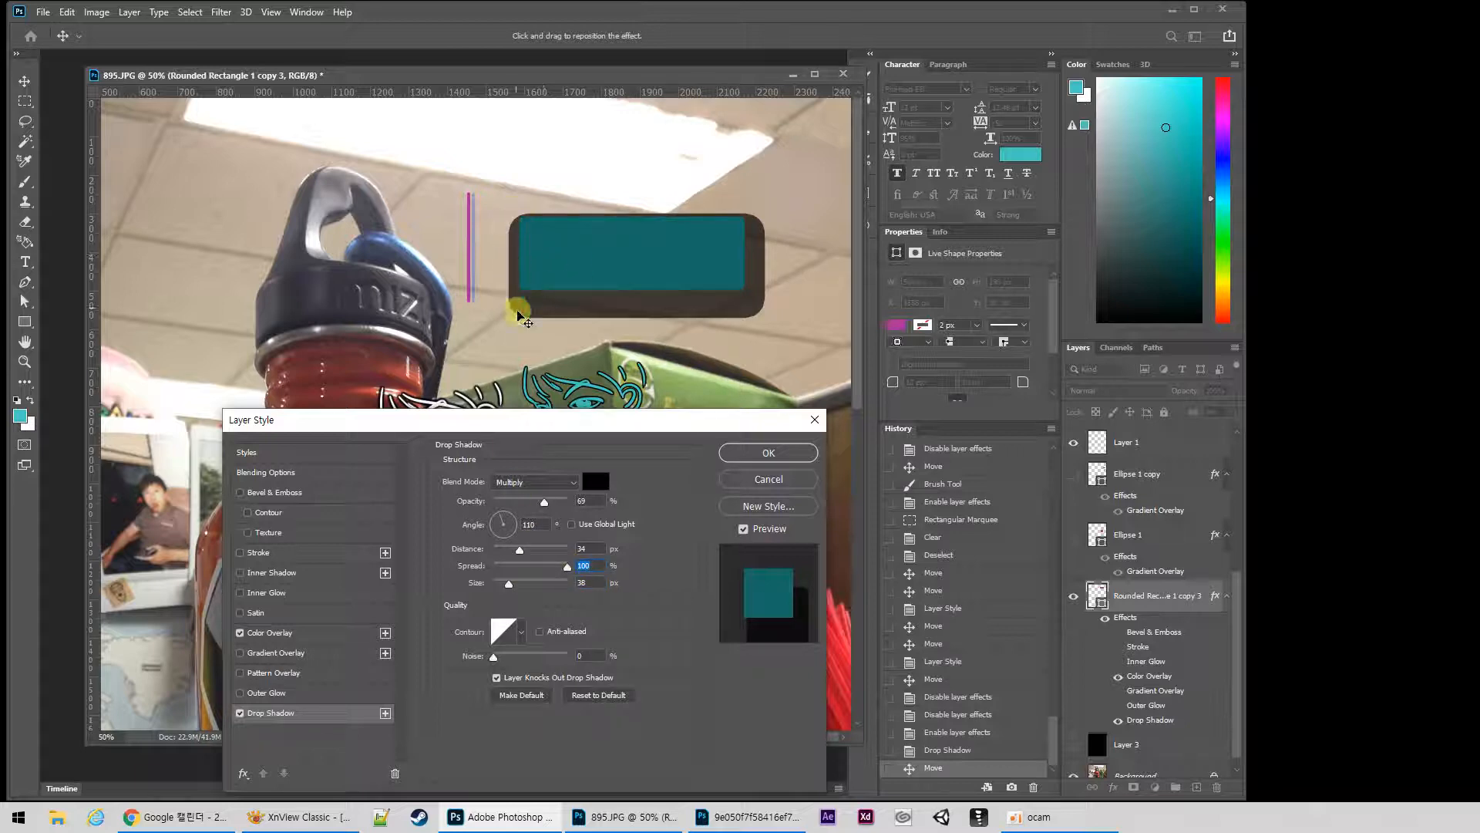
{"action": "left_click_drag", "start_coordinate": [562, 569], "coordinate": [493, 568]}
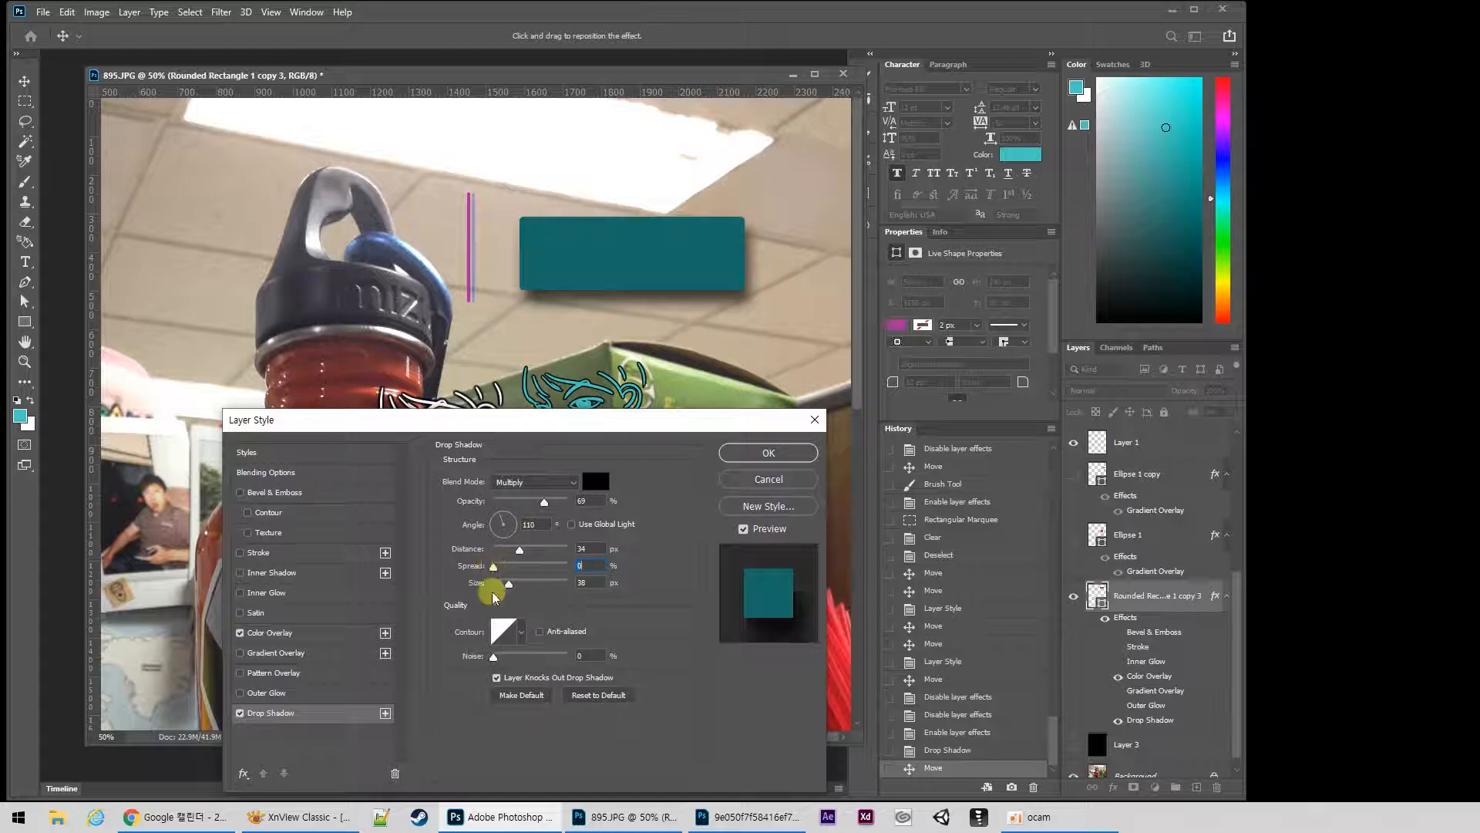
{"action": "mouse_move", "coordinate": [494, 662]}
{"action": "left_mouse_down"}
{"action": "mouse_move", "coordinate": [605, 655]}
{"action": "mouse_move", "coordinate": [486, 657]}
{"action": "left_mouse_up"}
Try a multi-peak contour on the Drop Shadow and return it to the linear diagonal contour.
{"action": "left_click", "coordinate": [523, 634]}
{"action": "left_click", "coordinate": [454, 691]}
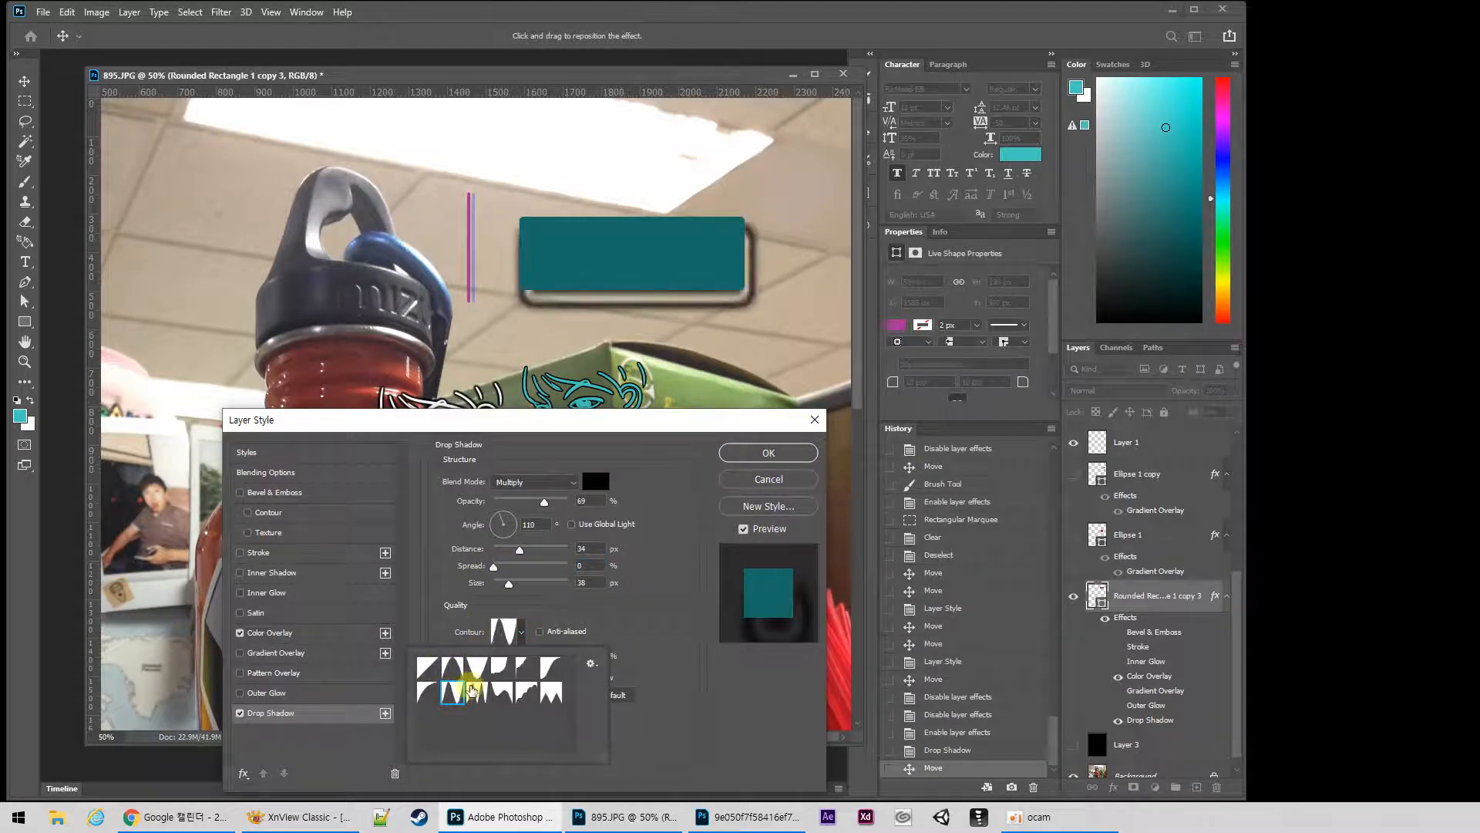
{"action": "left_click", "coordinate": [429, 666]}
{"action": "left_click", "coordinate": [663, 613]}
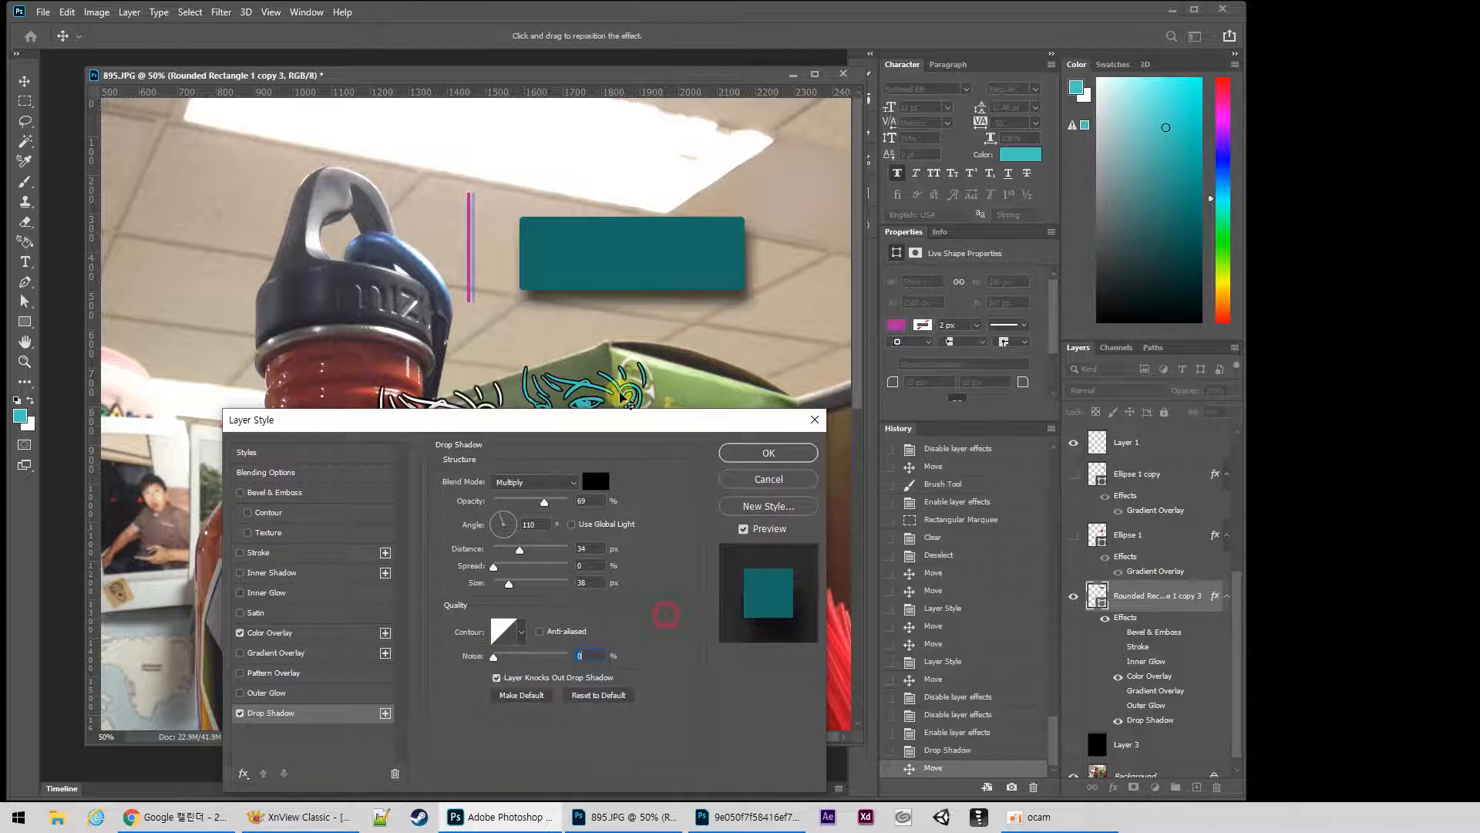
Apply the Drop Shadow with 60% opacity, 15 px distance and 18 px size, and compare the rectangle with and without it.
{"action": "mouse_move", "coordinate": [509, 589]}
{"action": "left_mouse_down"}
{"action": "mouse_move", "coordinate": [496, 581]}
{"action": "mouse_move", "coordinate": [513, 569]}
{"action": "mouse_move", "coordinate": [505, 549]}
{"action": "mouse_move", "coordinate": [504, 582]}
{"action": "left_mouse_up"}
{"action": "left_click_drag", "start_coordinate": [545, 502], "coordinate": [537, 503]}
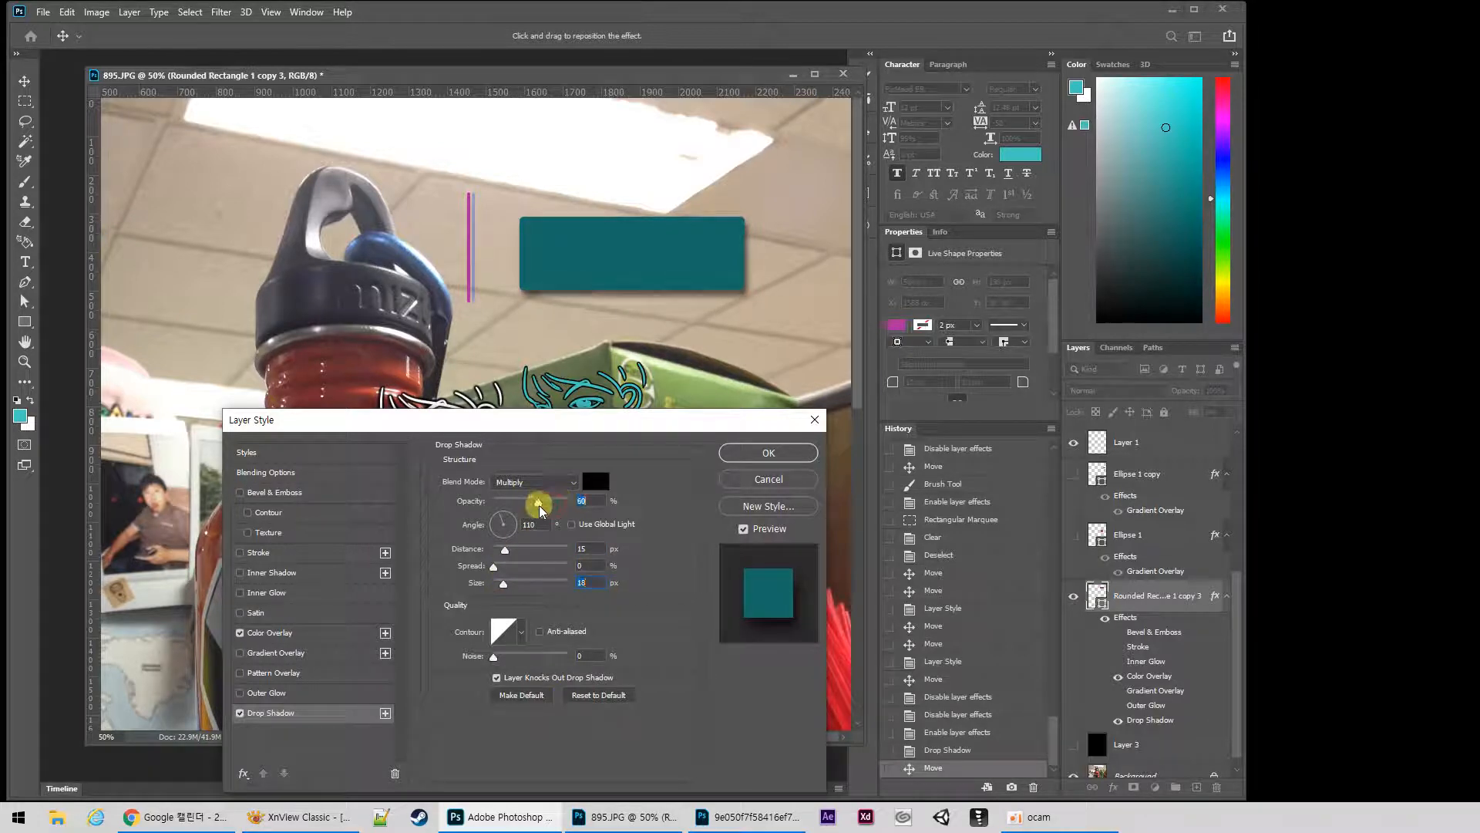
{"action": "left_click", "coordinate": [763, 453]}
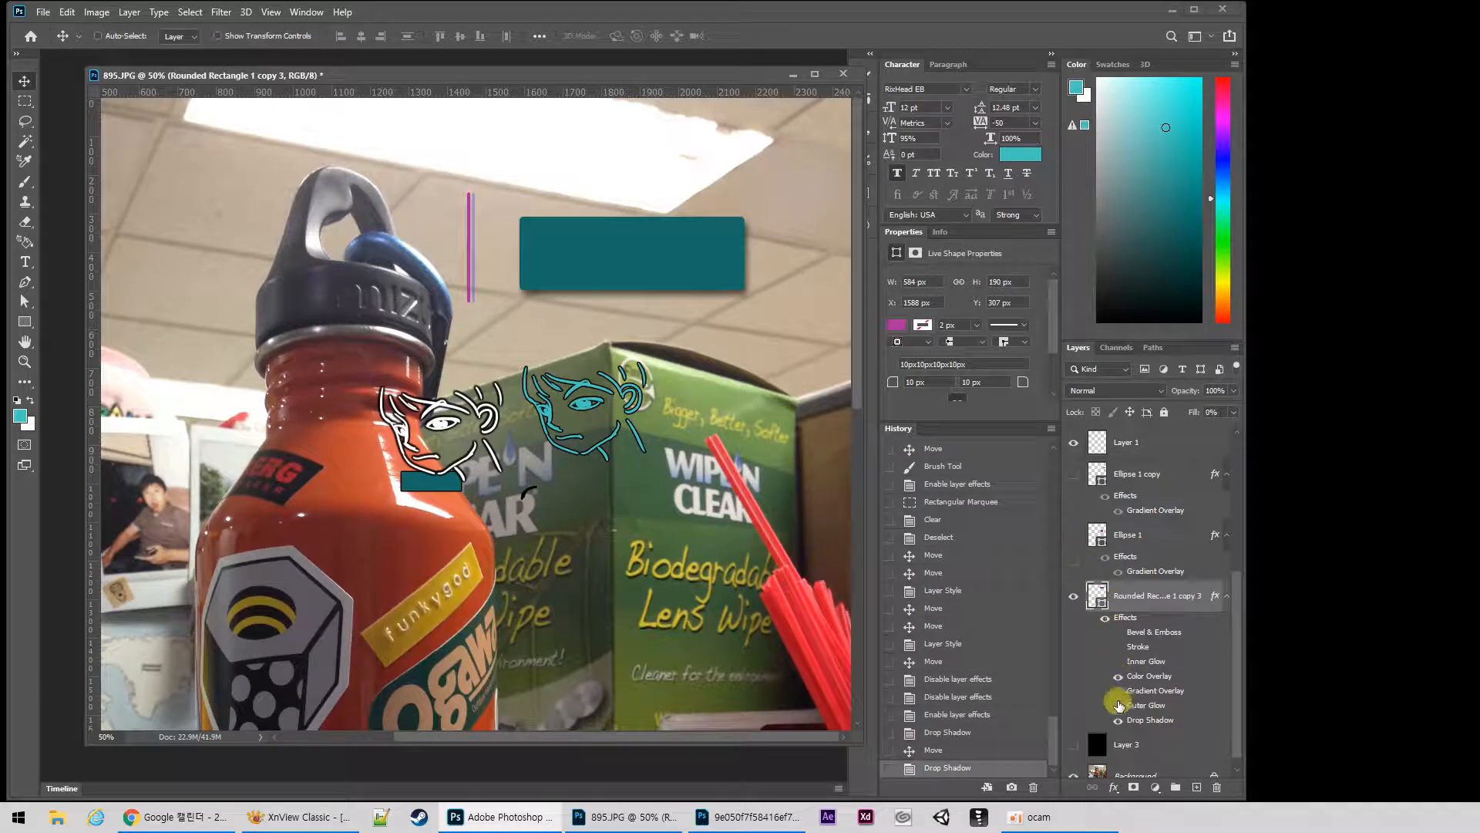
{"action": "left_click", "coordinate": [1125, 721]}
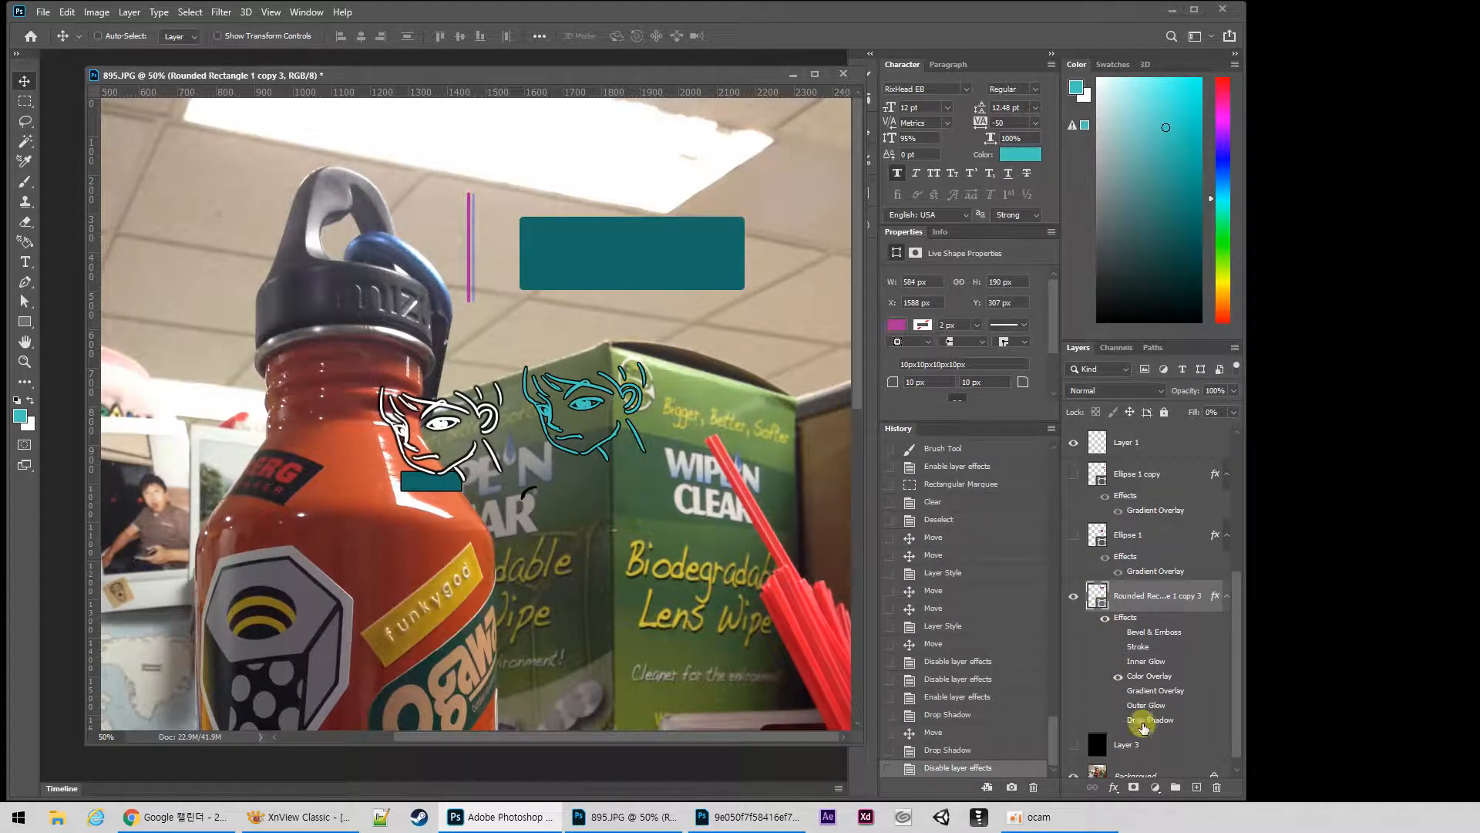
{"action": "left_click", "coordinate": [1119, 720]}
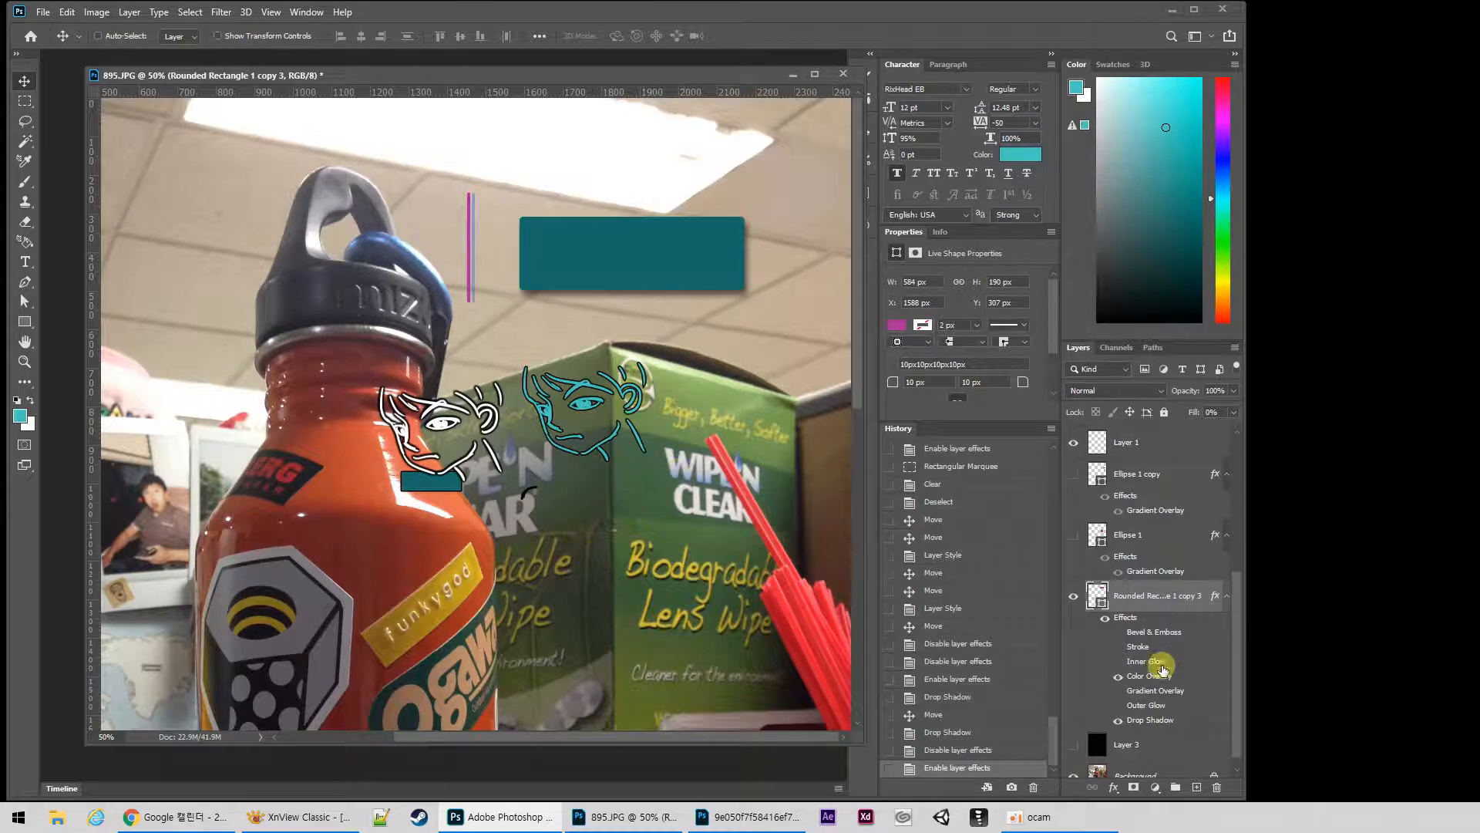
Review the rounded rectangle's Drop Shadow settings in its layer style and leave without changing them.
{"action": "double_click", "coordinate": [1137, 625]}
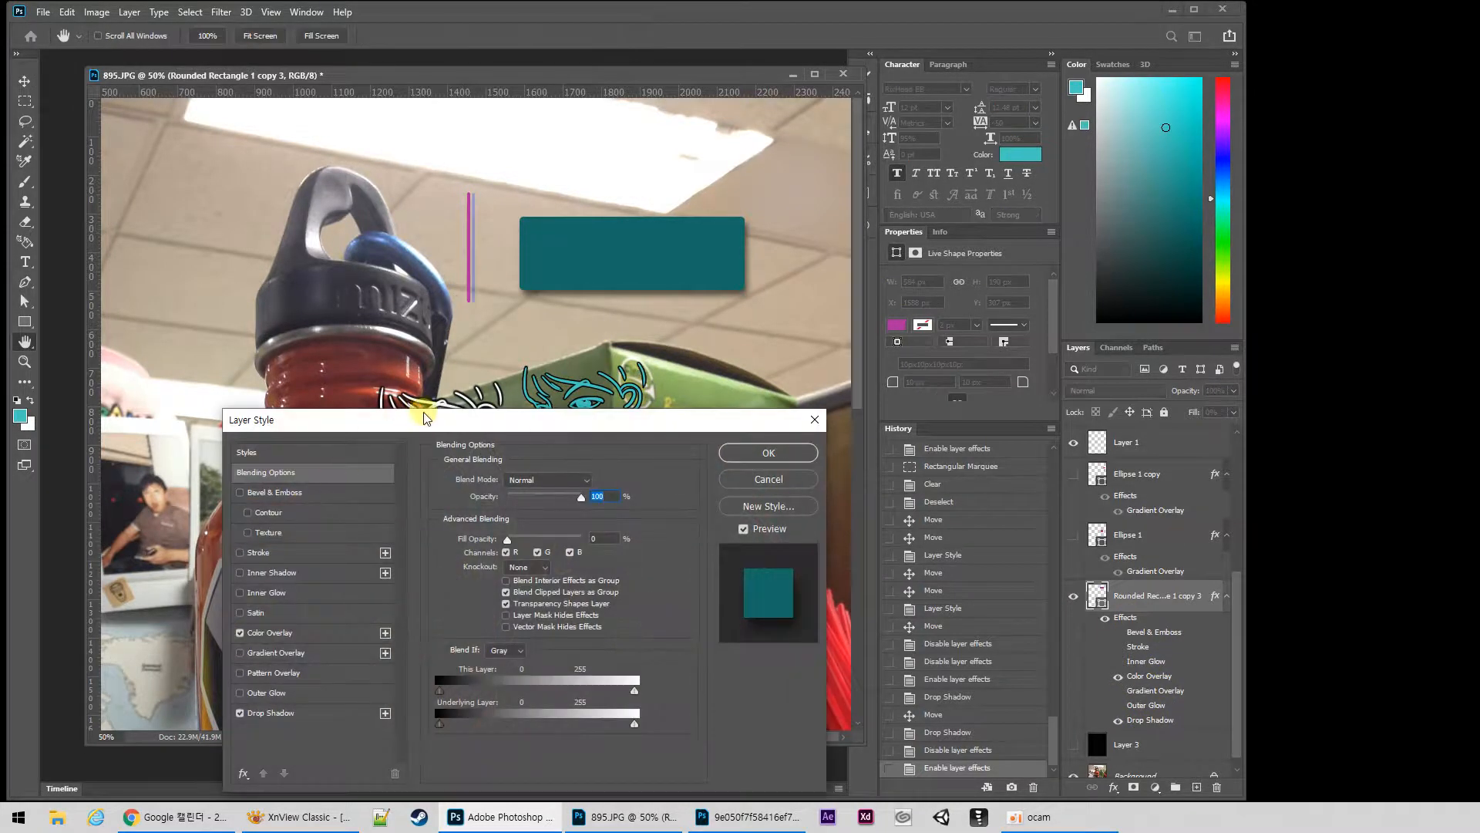
{"action": "left_click_drag", "start_coordinate": [423, 410], "coordinate": [354, 347]}
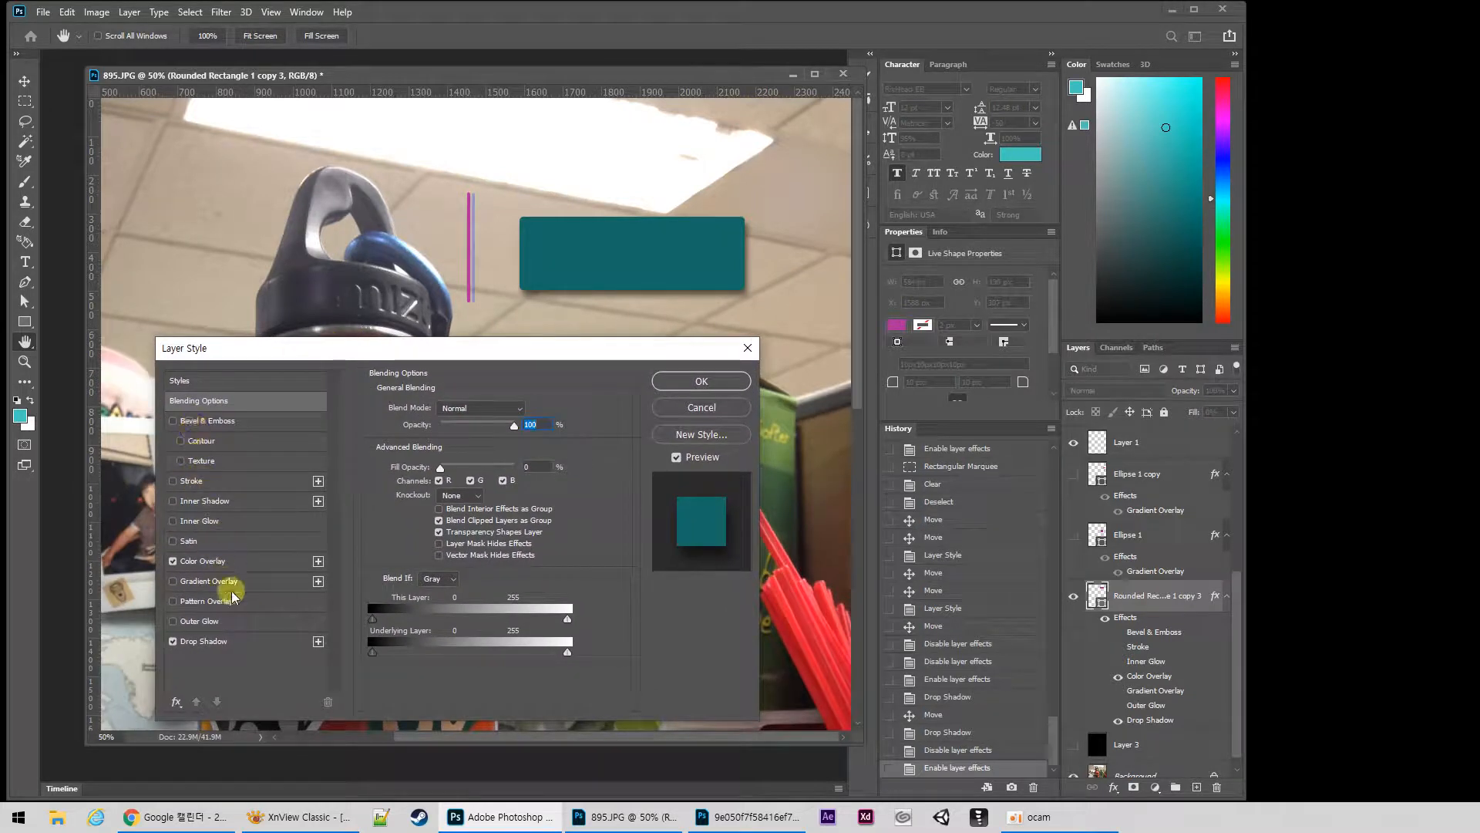
{"action": "left_click", "coordinate": [202, 641]}
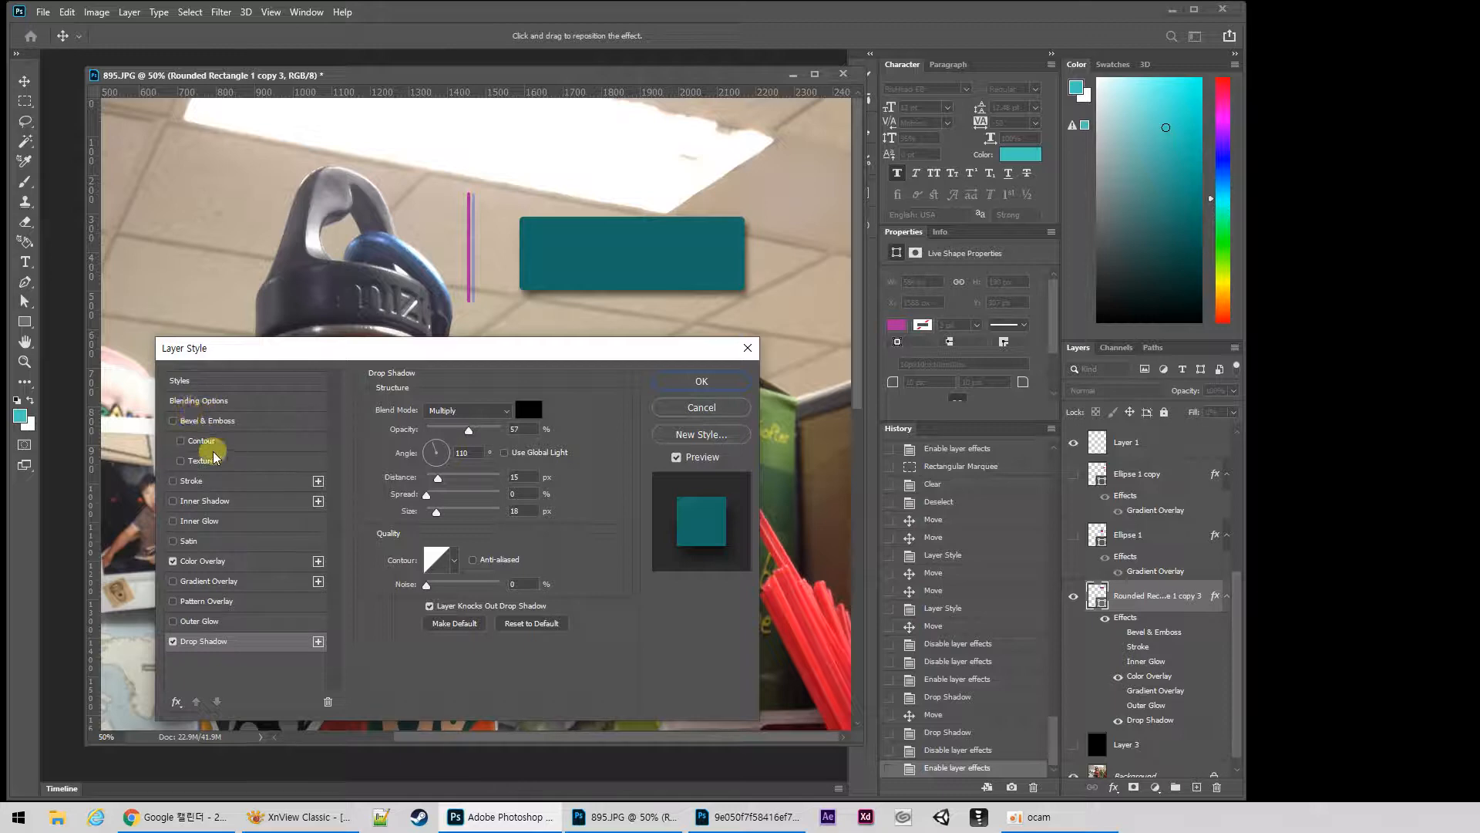
{"action": "left_click", "coordinate": [684, 409]}
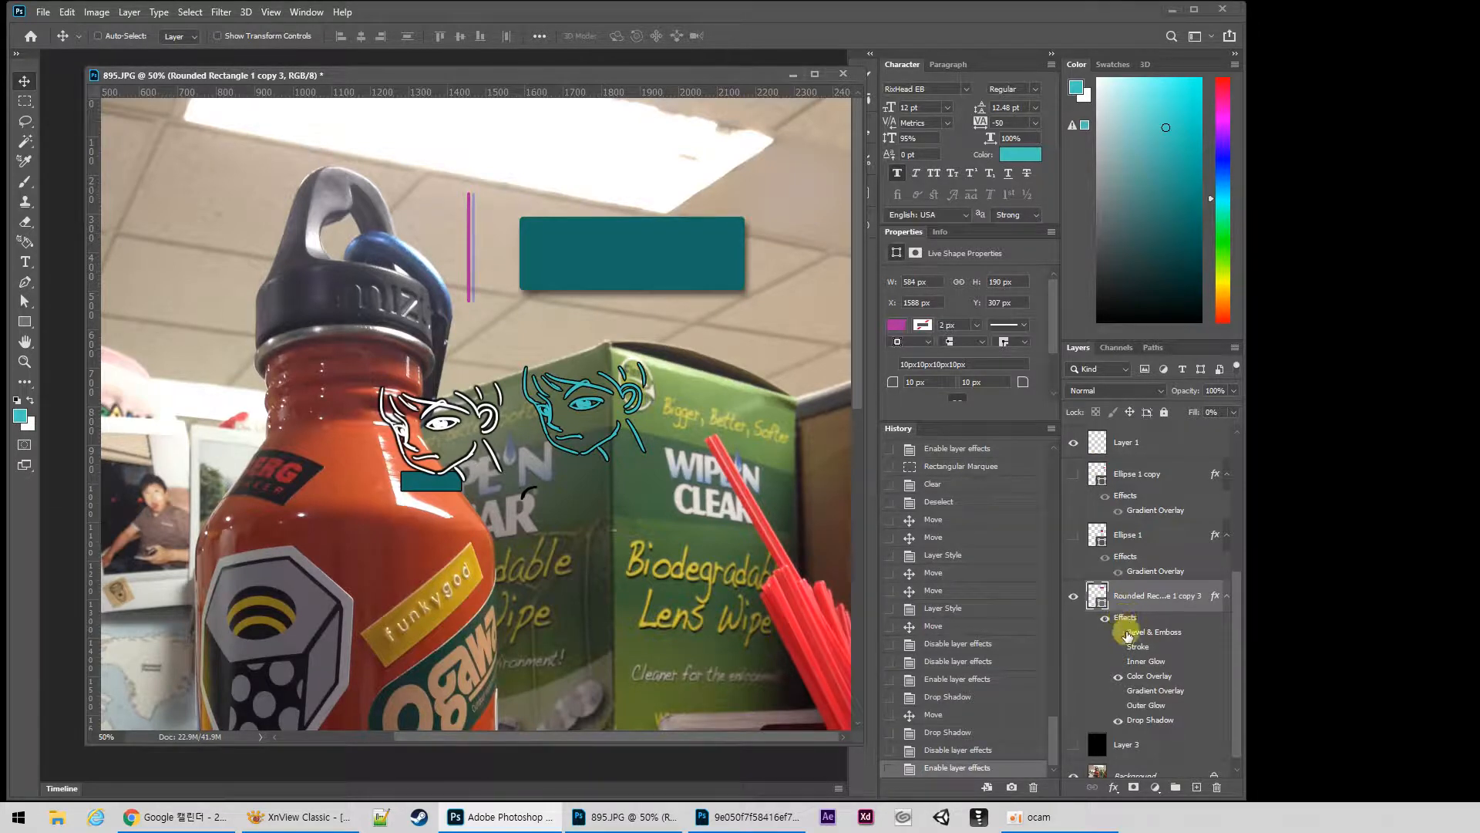
Show the rounded rectangle's Bevel & Emboss, Stroke, Inner Glow, Gradient Overlay and Outer Glow effects.
{"action": "left_click", "coordinate": [1118, 631]}
{"action": "left_click", "coordinate": [1118, 646]}
{"action": "left_click", "coordinate": [1118, 661]}
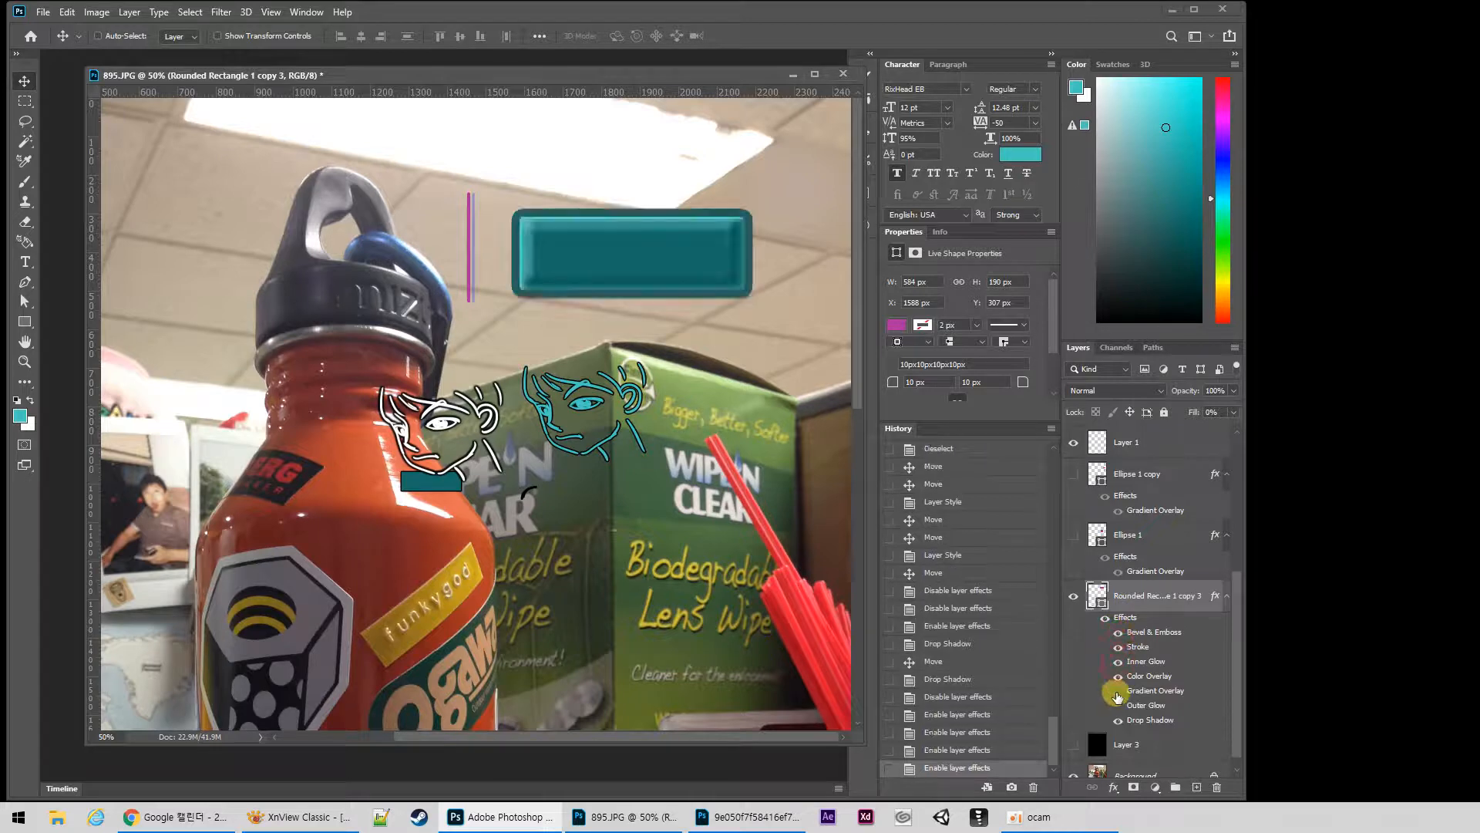
{"action": "left_click", "coordinate": [1118, 690]}
{"action": "left_click", "coordinate": [1118, 705]}
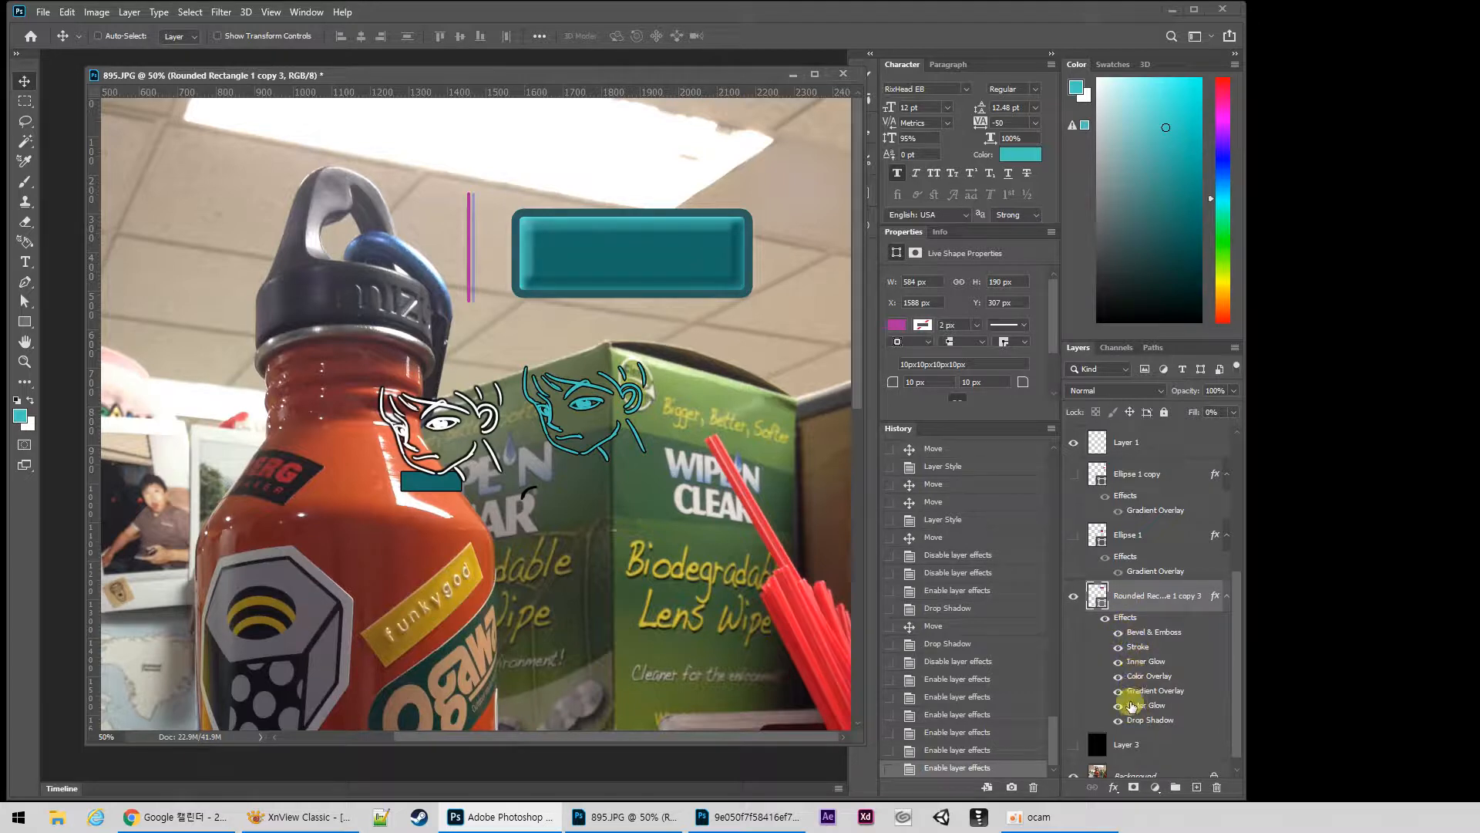
Compare the rounded rectangle with its Stroke and Color Overlay effects hidden, and show both effects again.
{"action": "left_click", "coordinate": [1118, 648]}
{"action": "left_click", "coordinate": [1119, 677]}
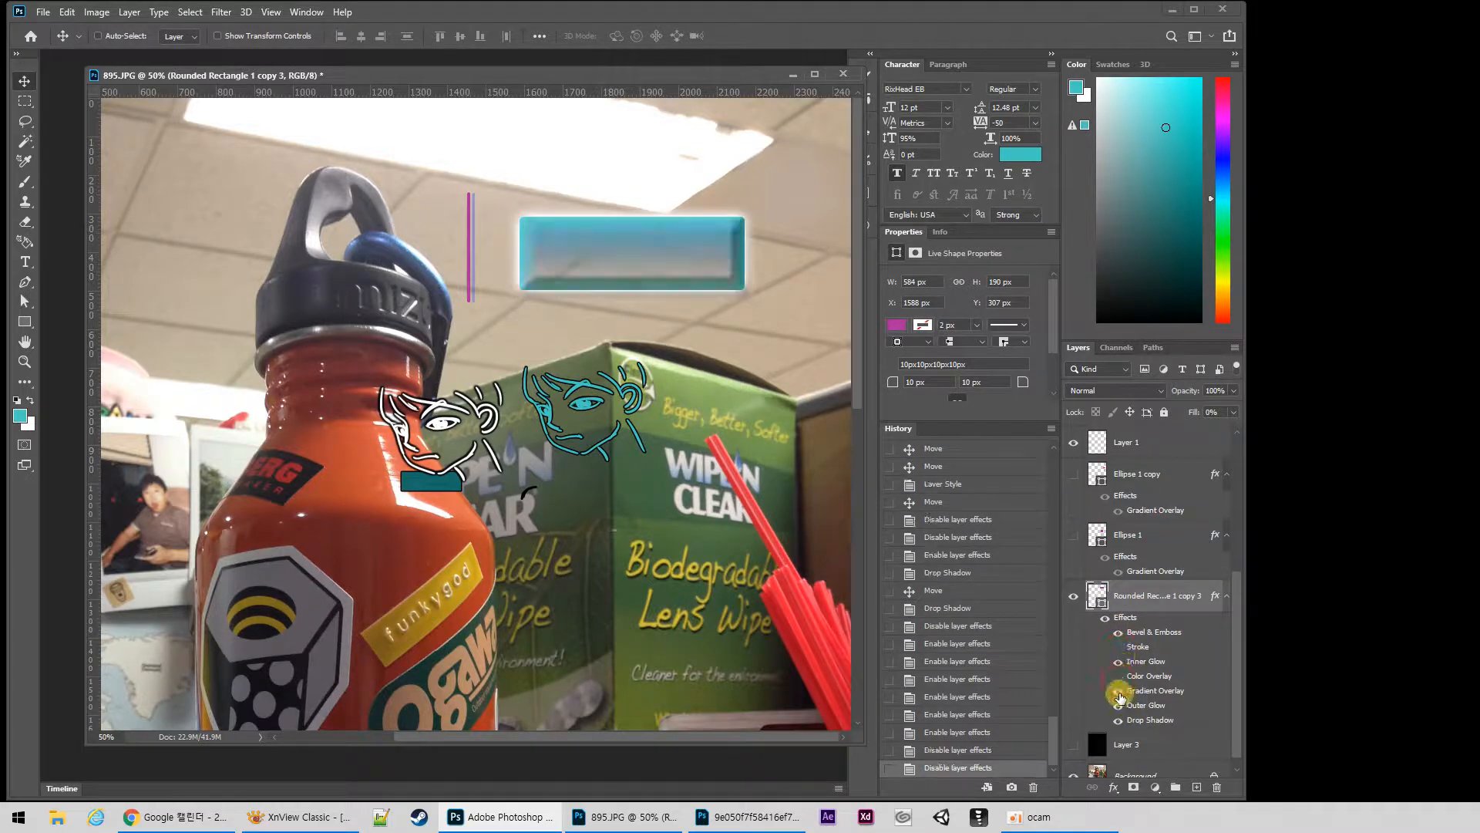
{"action": "left_click", "coordinate": [1119, 676]}
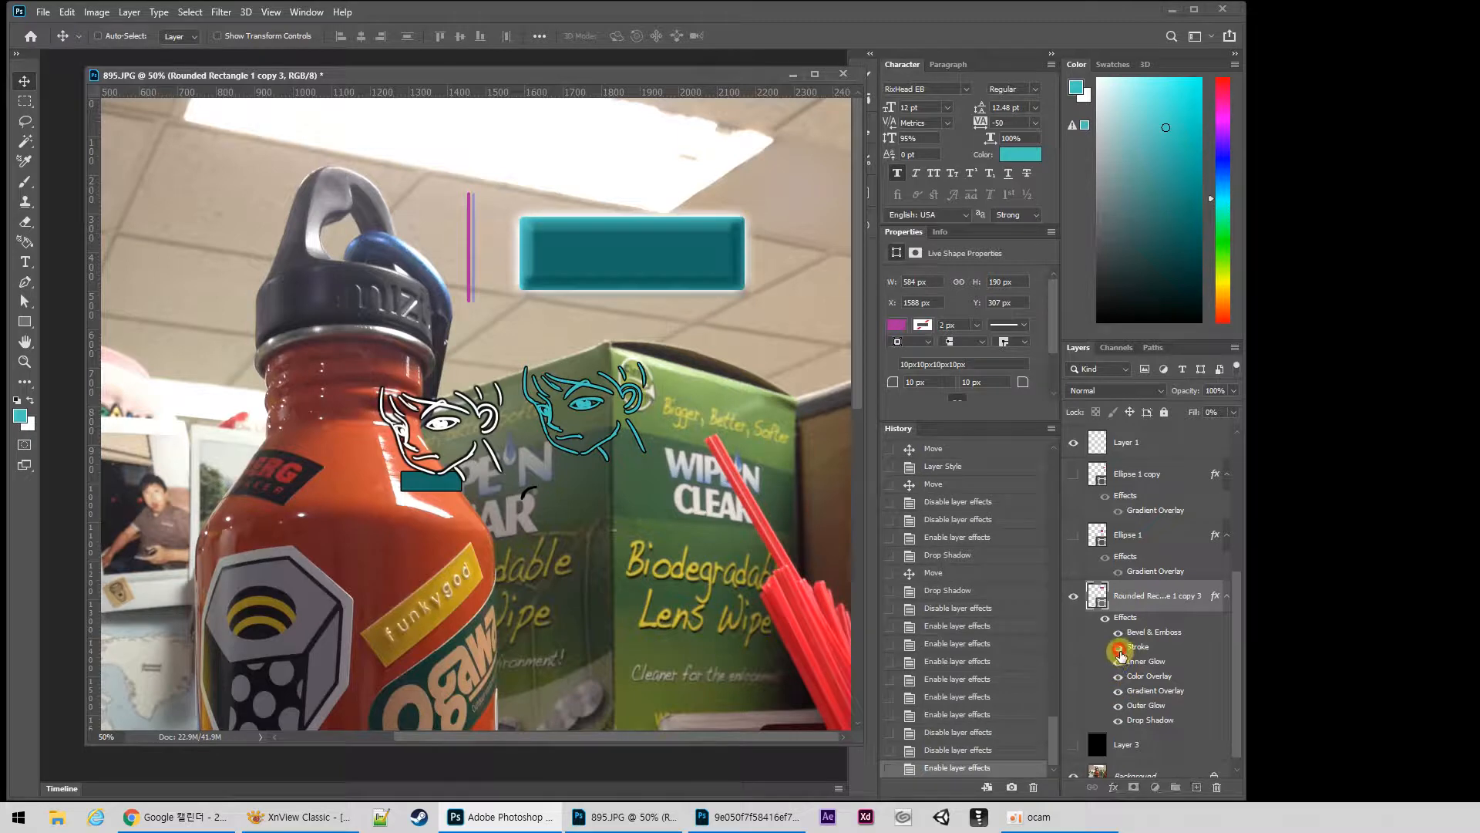
{"action": "left_click", "coordinate": [1119, 648]}
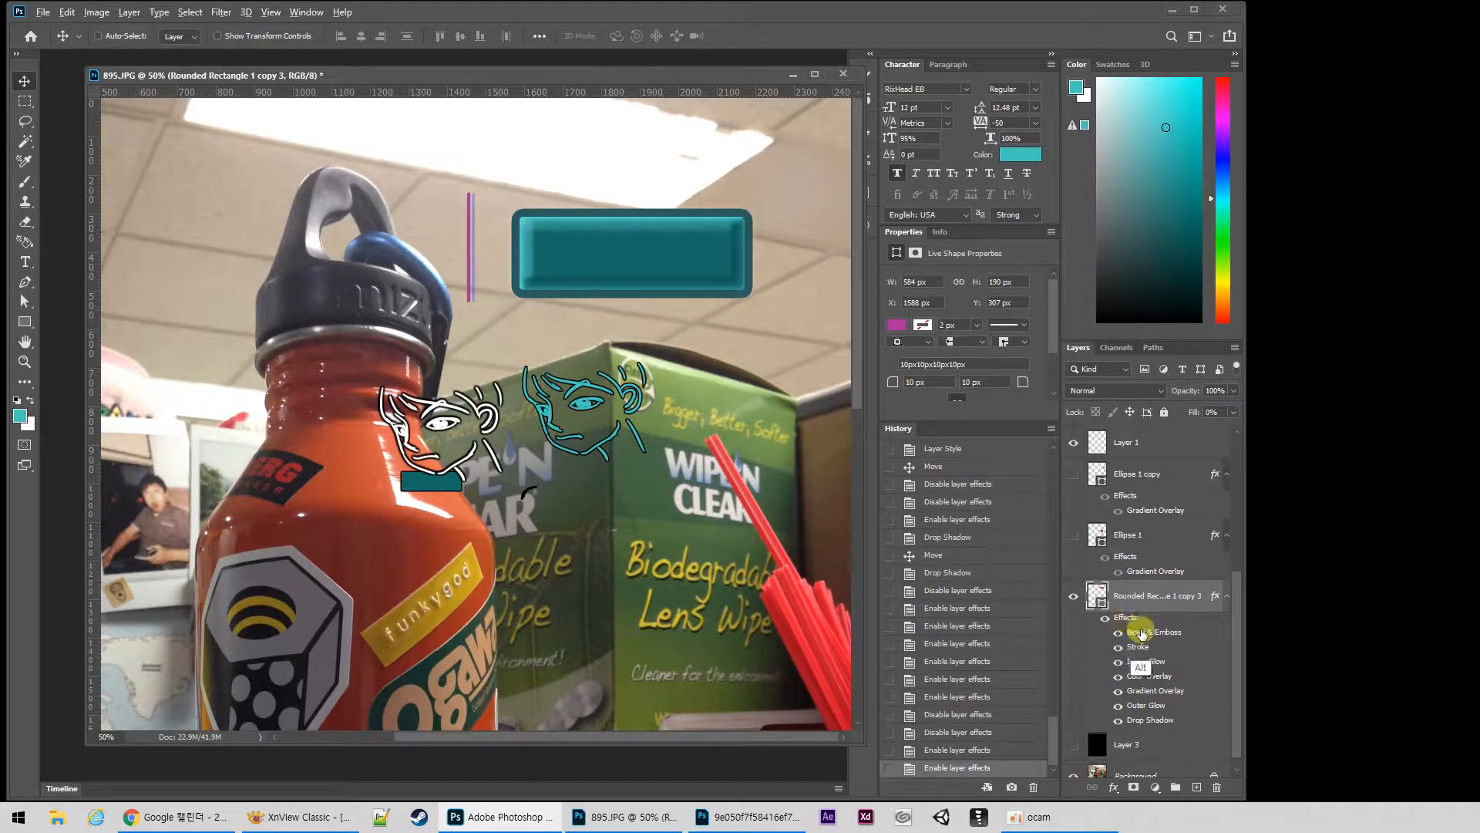
Copy the rounded rectangle's Inner Glow to Layer 1, followed by its complete set of layer effects.
{"action": "mouse_move", "coordinate": [1140, 662]}
{"action": "left_mouse_down"}
{"action": "mouse_move", "coordinate": [1132, 444]}
{"action": "mouse_move", "coordinate": [1132, 456]}
{"action": "left_mouse_up"}
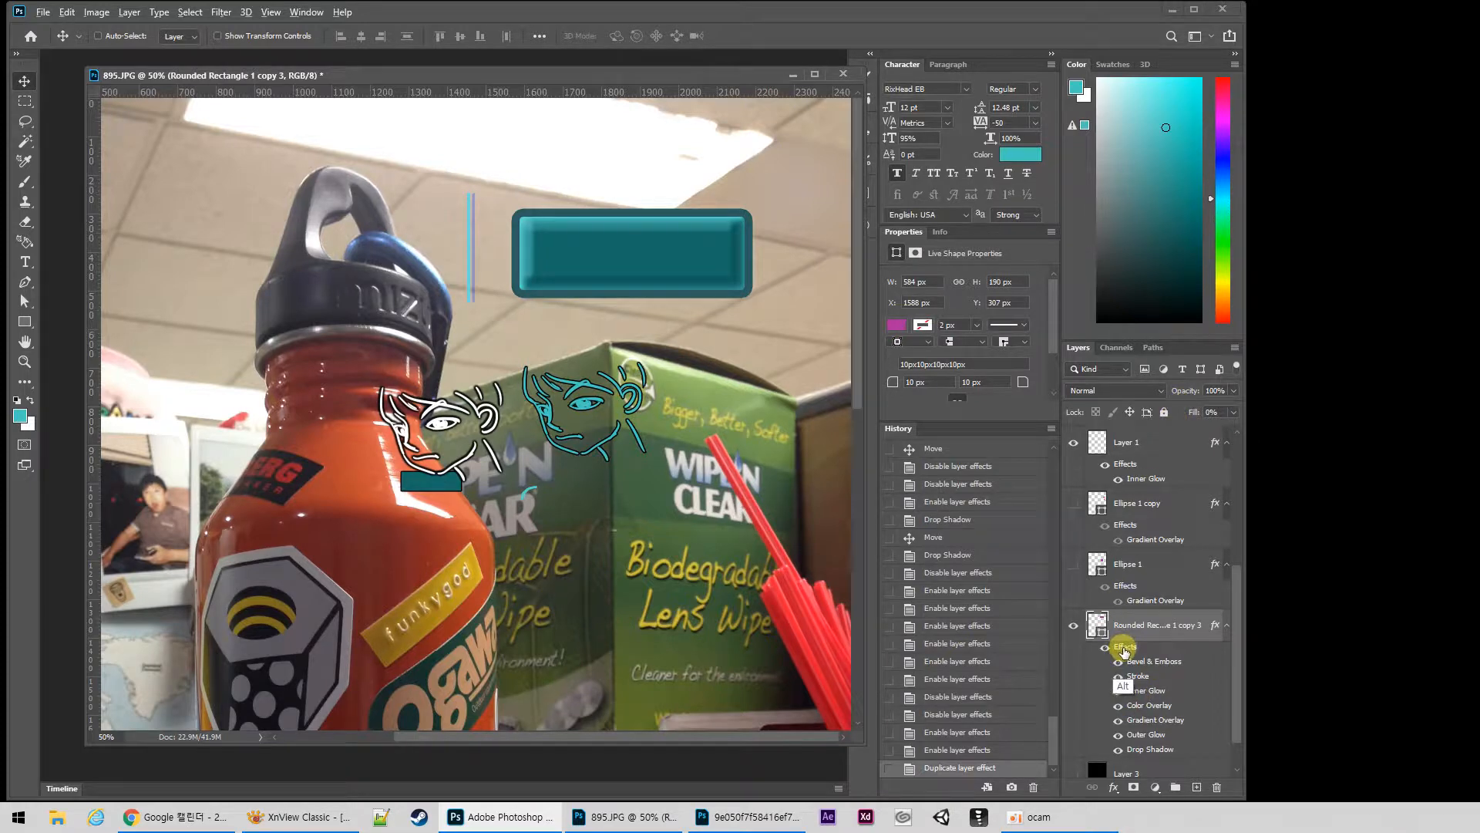
{"action": "left_click_drag", "start_coordinate": [1122, 650], "coordinate": [1131, 459]}
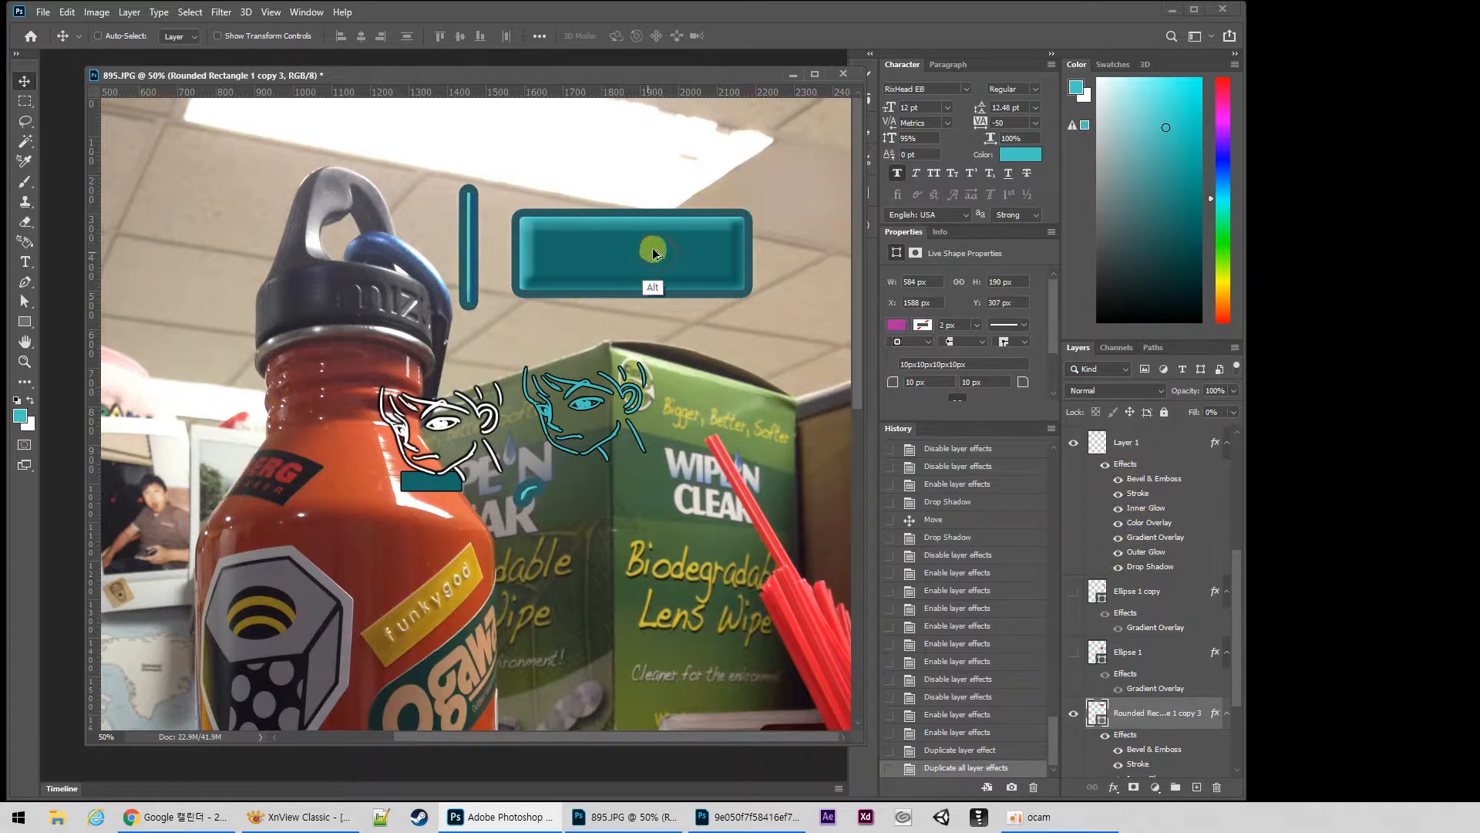
Duplicate the rounded rectangle to about X 1622 px, Y 993 px over the green box, and remove all effects from the copy.
{"action": "left_click_drag", "start_coordinate": [654, 253], "coordinate": [667, 518]}
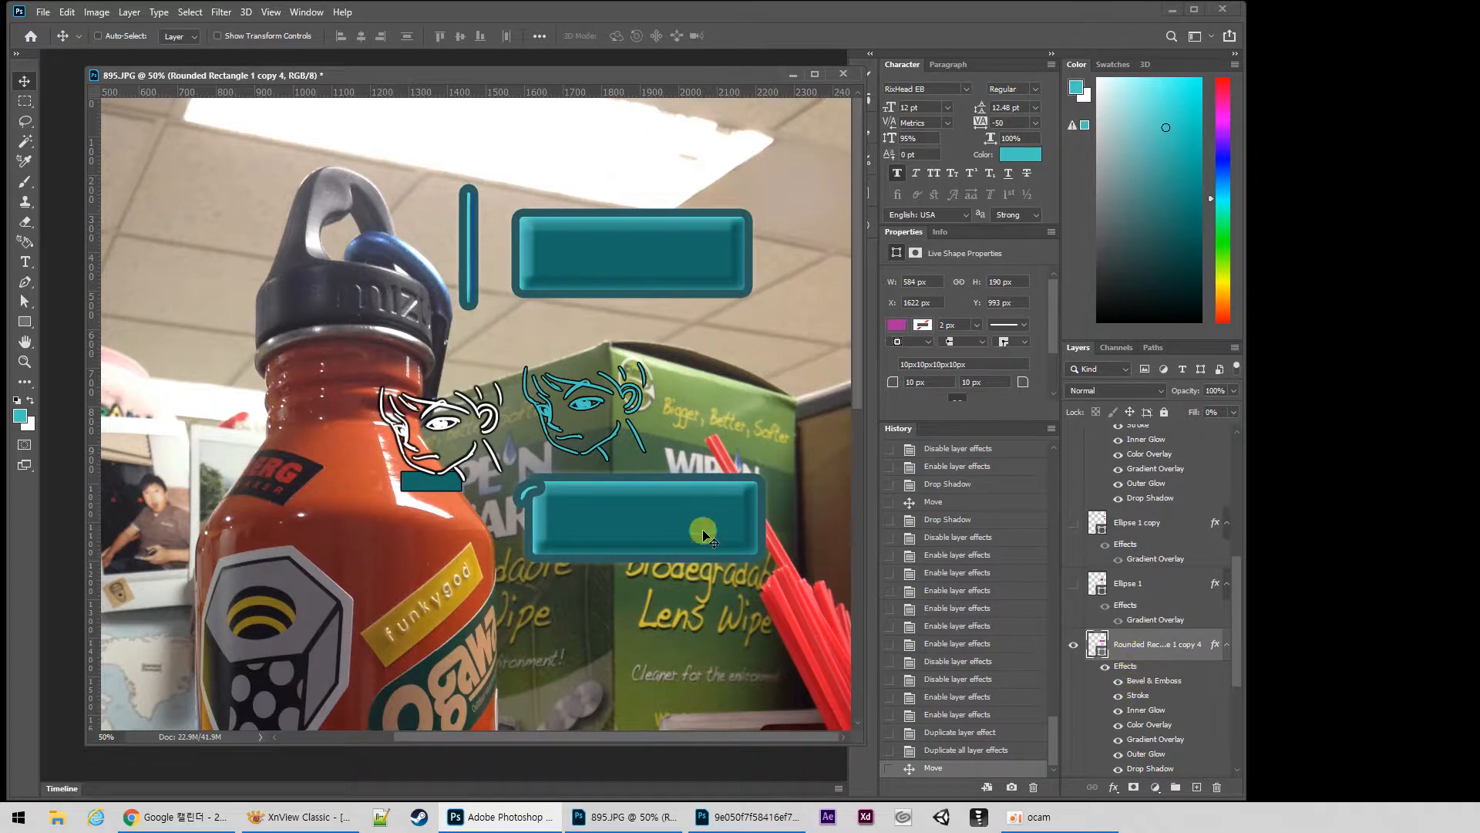
{"action": "left_click_drag", "start_coordinate": [1119, 674], "coordinate": [1217, 787]}
Copy all of Layer 1's effects onto the duplicated rounded rectangle without removing them from Layer 1.
{"action": "left_click_drag", "start_coordinate": [1243, 639], "coordinate": [1239, 637]}
{"action": "scroll", "coordinate": [1232, 610], "scroll_direction": "up", "scroll_amount": 3}
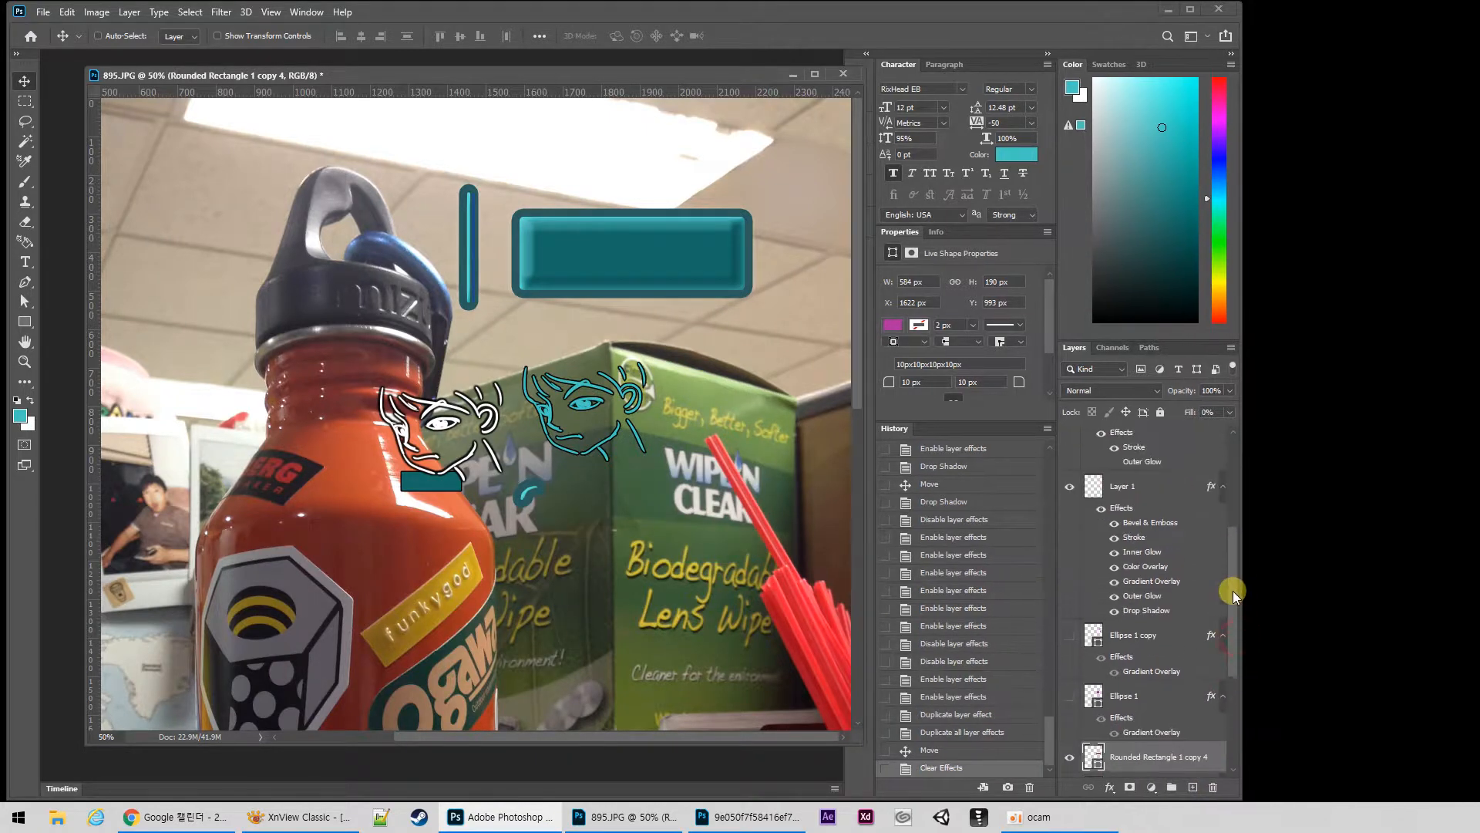
{"action": "left_click_drag", "start_coordinate": [1120, 508], "coordinate": [1135, 770], "text": "alt"}
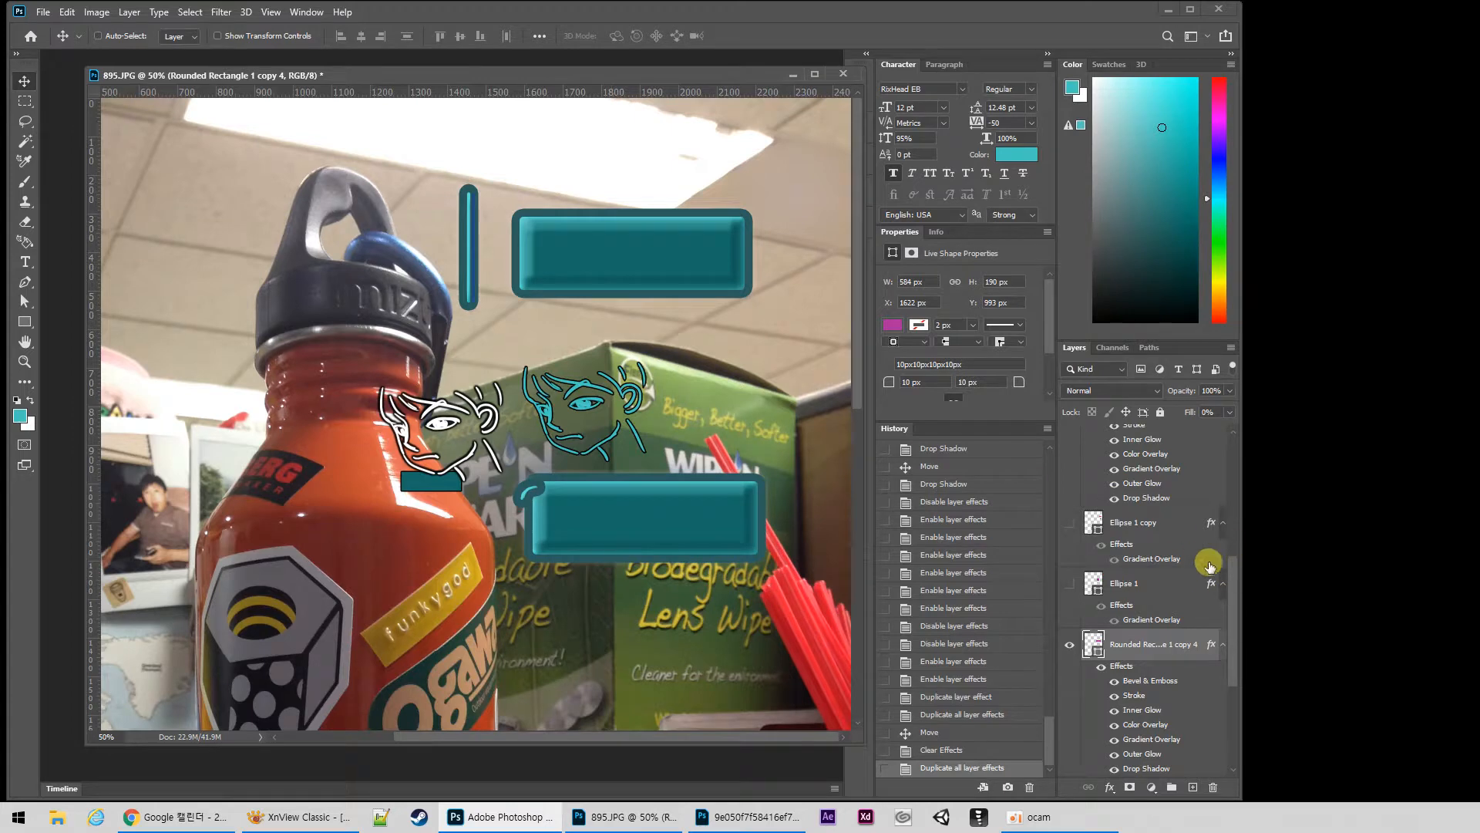
{"action": "mouse_move", "coordinate": [1229, 585]}
{"action": "left_mouse_down"}
{"action": "mouse_move", "coordinate": [1233, 469]}
{"action": "mouse_move", "coordinate": [1223, 605]}
{"action": "left_mouse_up"}
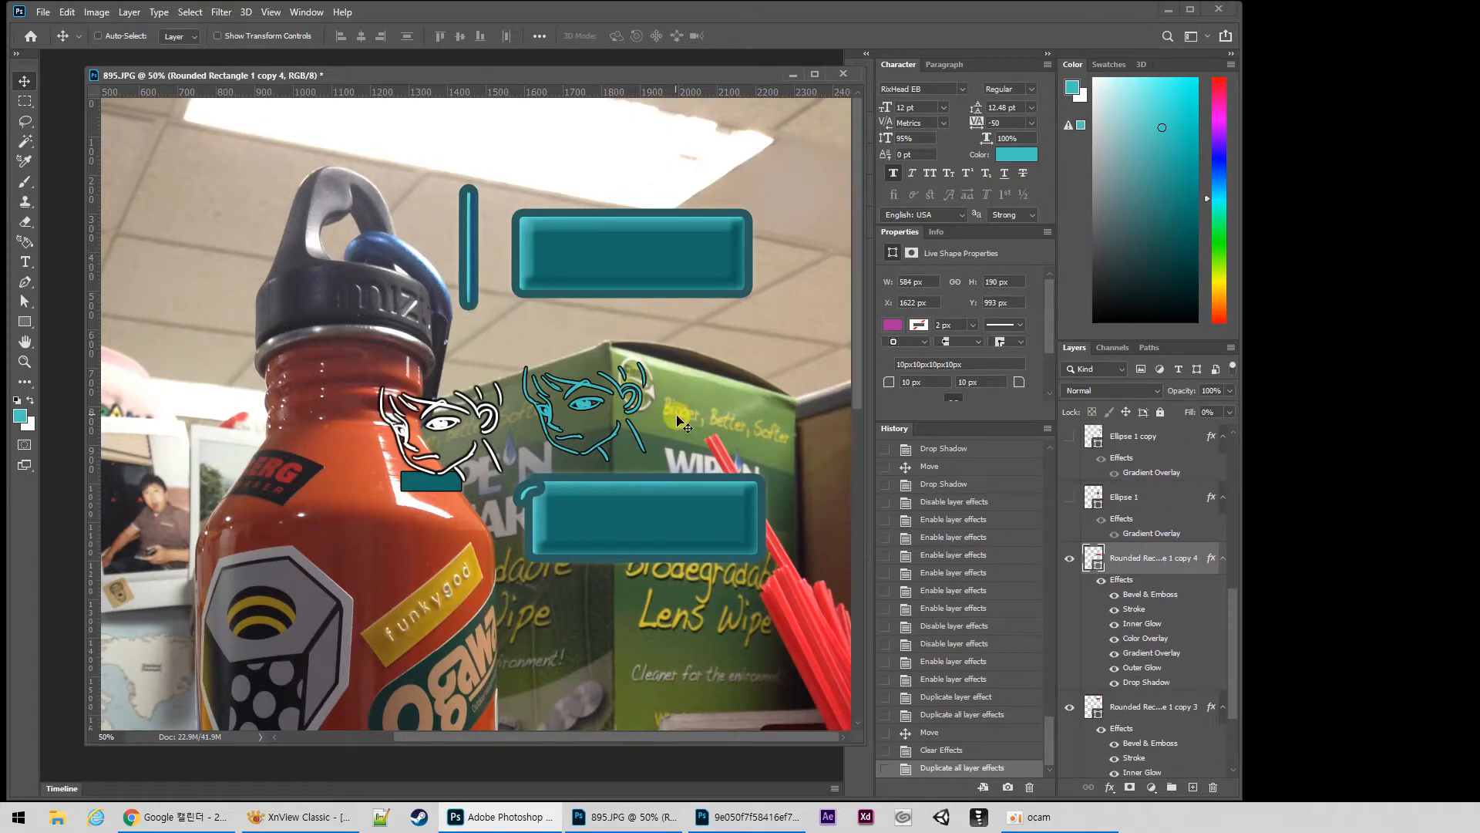